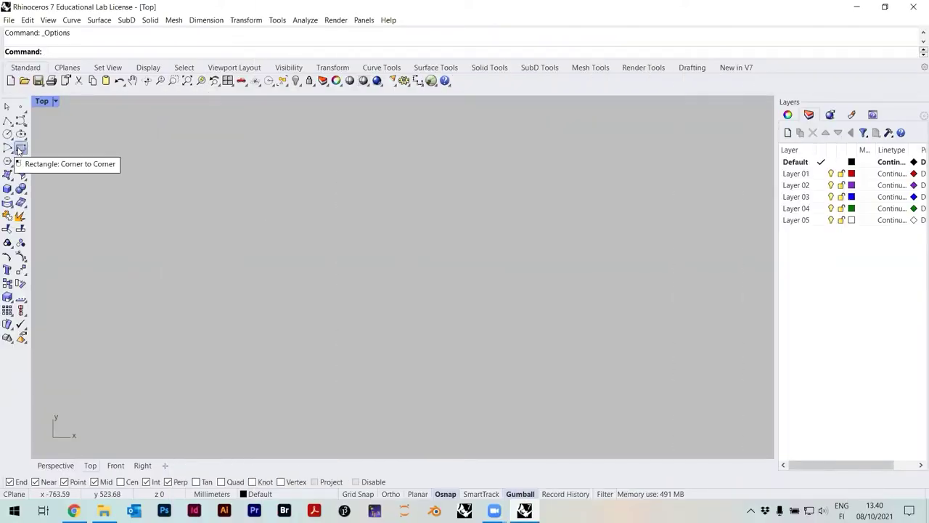
Step: Draw a 100 by 100 mm square in the Top view with the corner-to-corner Rectangle command
{"action": "left_click", "coordinate": [21, 148]}
{"action": "left_click", "coordinate": [255, 308]}
{"action": "type", "text": "100"}
{"action": "key", "text": "Return"}
{"action": "type", "text": "100"}
{"action": "key", "text": "Return"}
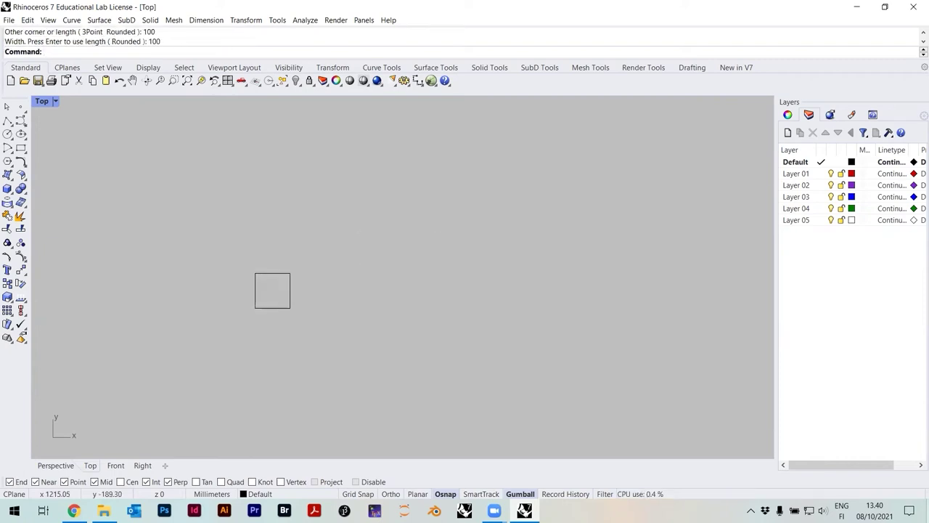
{"action": "scroll", "coordinate": [218, 290], "scroll_direction": "up", "scroll_amount": 5}
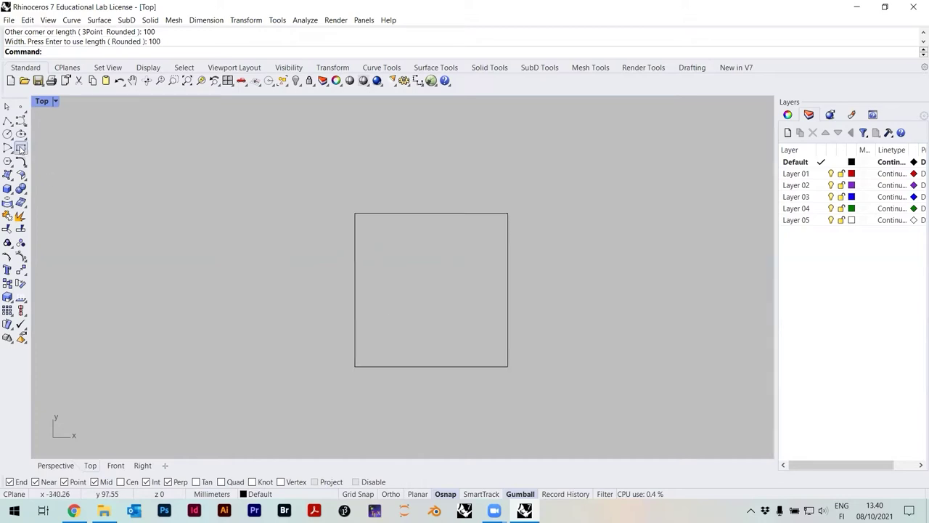
{"action": "type", "text": "Rectangle"}
{"action": "key", "text": "Return"}
{"action": "left_click", "coordinate": [141, 252]}
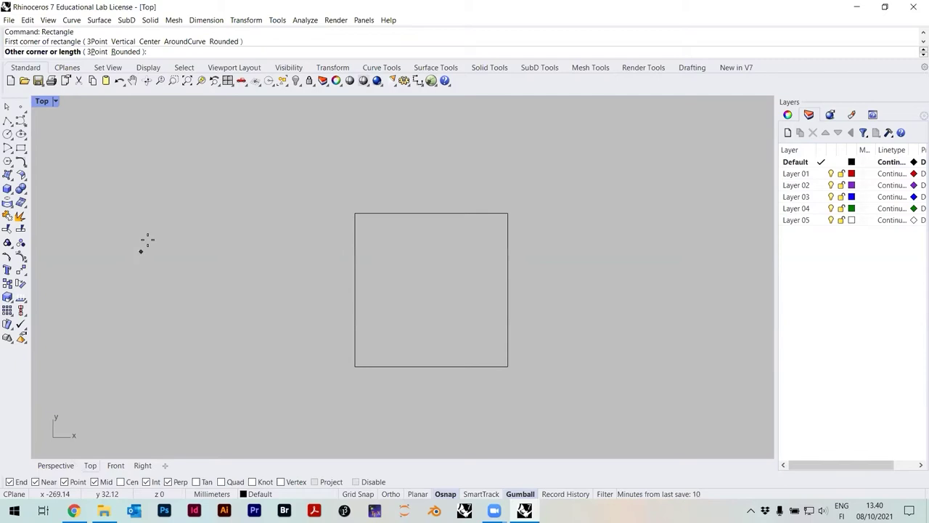
{"action": "type", "text": "100"}
{"action": "key", "text": "Escape"}
{"action": "key", "text": "Escape"}
Step: Select the square, zoom to it, then copy it and paste the duplicate in place
{"action": "left_click_drag", "start_coordinate": [529, 385], "coordinate": [455, 320]}
{"action": "type", "text": "zs"}
{"action": "key", "text": "Return"}
{"action": "left_click", "coordinate": [483, 223]}
{"action": "scroll", "coordinate": [378, 266], "scroll_direction": "down", "scroll_amount": 6}
{"action": "left_click_drag", "start_coordinate": [452, 377], "coordinate": [384, 316]}
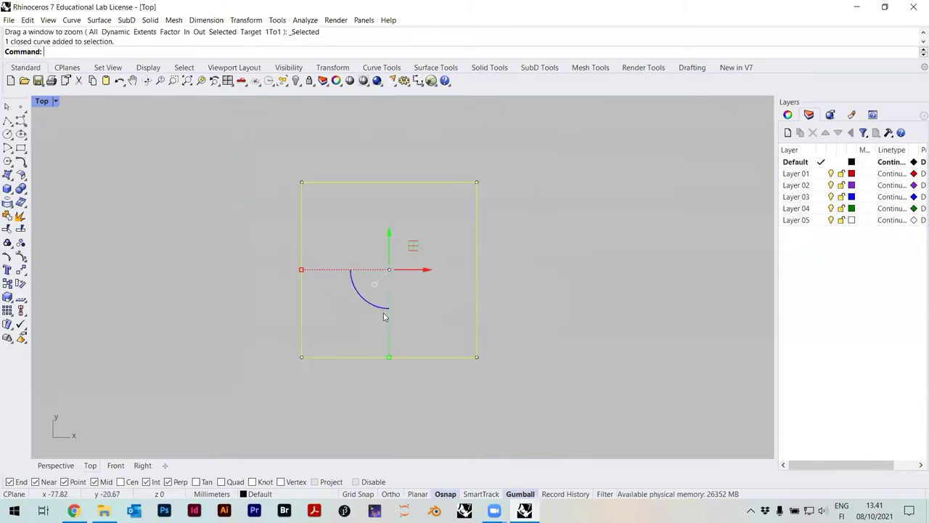
{"action": "scroll", "coordinate": [294, 300], "scroll_direction": "down", "scroll_amount": 1}
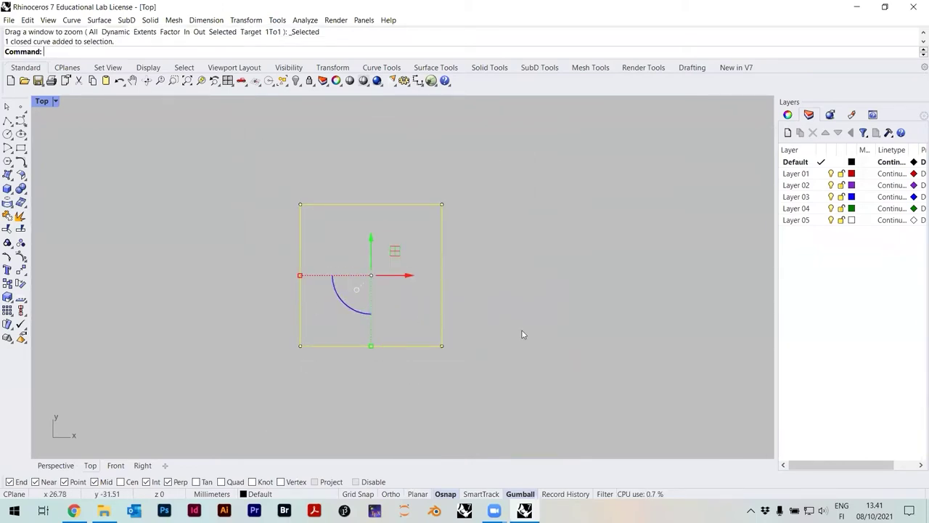
{"action": "type", "text": "Copt"}
{"action": "key", "text": "Escape"}
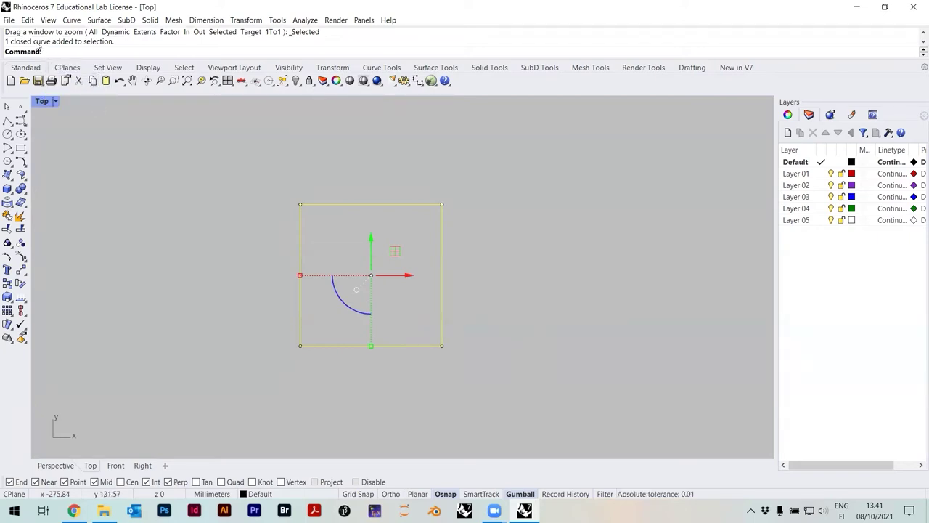
{"action": "left_click", "coordinate": [27, 20]}
{"action": "left_click", "coordinate": [43, 95]}
{"action": "left_click", "coordinate": [28, 20]}
{"action": "left_click", "coordinate": [52, 104]}
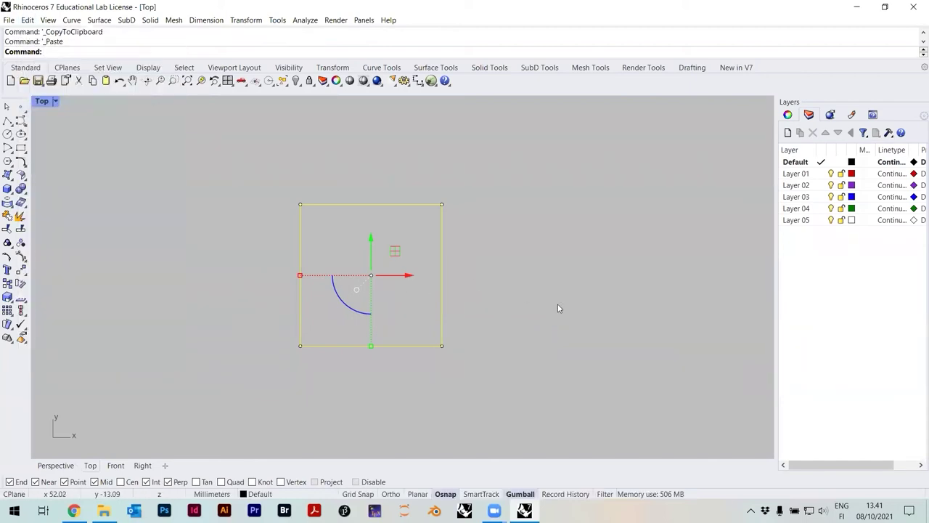
Step: Nudge the pasted square 130 mm to the right in 10 mm increments and deselect it
{"action": "key", "text": "alt+Right"}
{"action": "key", "text": "alt+Right"}
{"action": "key", "text": "alt+Right"}
{"action": "key", "text": "alt+Right"}
{"action": "key", "text": "alt+Right"}
{"action": "key", "text": "alt+Right"}
{"action": "key", "text": "alt+Right"}
{"action": "key", "text": "alt+Right"}
{"action": "key", "text": "alt+Right"}
{"action": "key", "text": "alt+Right"}
{"action": "key", "text": "alt+Right"}
{"action": "key", "text": "alt+Right"}
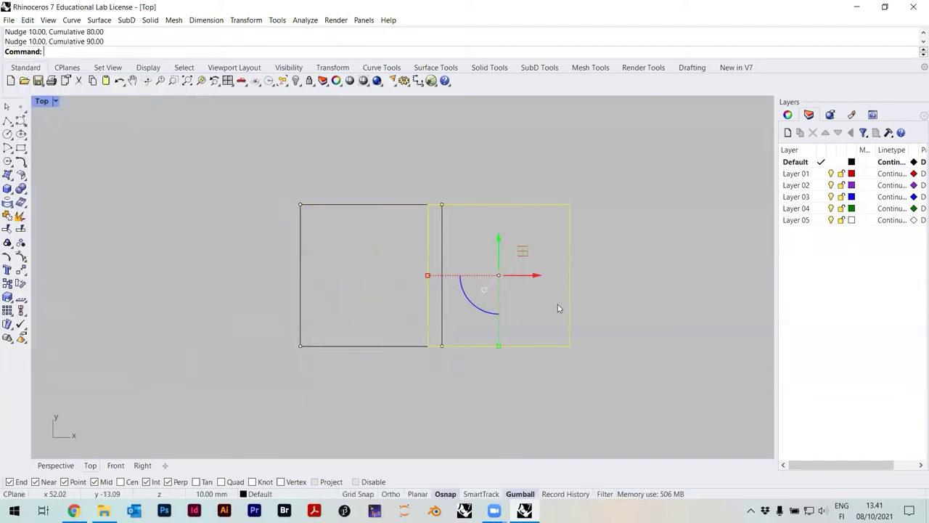
{"action": "key", "text": "alt+Right"}
{"action": "key", "text": "Escape"}
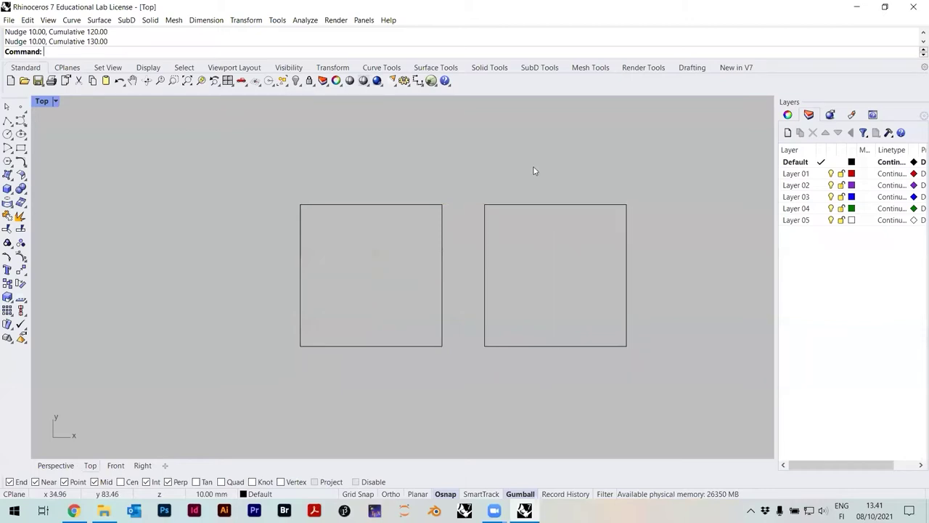
Step: Check the nudge key and nudge step settings under Modeling Aids in the Rhino options, leaving them unchanged
{"action": "left_click", "coordinate": [403, 81]}
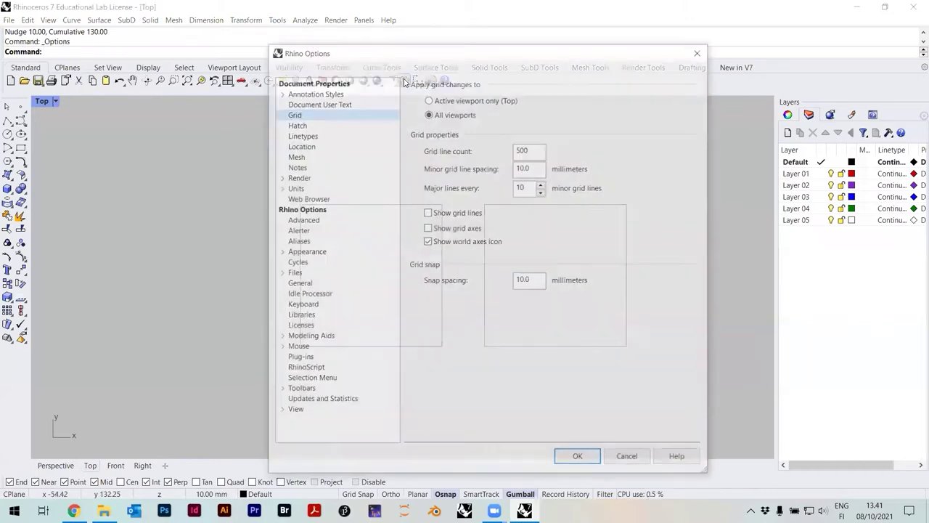
{"action": "left_click", "coordinate": [282, 338]}
{"action": "left_click", "coordinate": [281, 337]}
{"action": "left_click", "coordinate": [305, 350]}
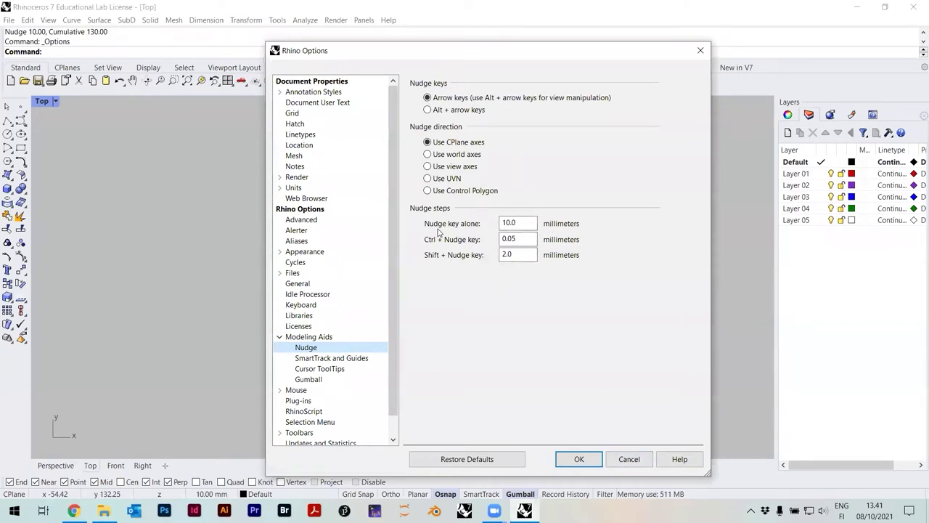
{"action": "left_click", "coordinate": [628, 462]}
Step: Duplicate the second square and nudge the copy 130 mm to the right to form a third square
{"action": "right_click_drag", "start_coordinate": [585, 333], "coordinate": [494, 310]}
{"action": "left_click_drag", "start_coordinate": [520, 371], "coordinate": [468, 309]}
{"action": "key", "text": "ctrl+c"}
{"action": "key", "text": "ctrl+v"}
{"action": "key", "text": "alt+Right"}
{"action": "key", "text": "alt+Right"}
{"action": "key", "text": "alt+Right"}
{"action": "key", "text": "alt+Right"}
{"action": "key", "text": "alt+Right"}
{"action": "key", "text": "alt+Right"}
{"action": "key", "text": "alt+Right"}
{"action": "key", "text": "alt+Right"}
Step: Duplicate the third square and nudge the copy 130 mm to the right, completing a row of four
{"action": "key", "text": "alt+Right"}
{"action": "key", "text": "alt+Right"}
{"action": "key", "text": "alt+Right"}
{"action": "key", "text": "alt+Right"}
{"action": "key", "text": "alt+Right"}
{"action": "key", "text": "Escape"}
{"action": "scroll", "coordinate": [475, 281], "scroll_direction": "down", "scroll_amount": 1}
{"action": "scroll", "coordinate": [474, 278], "scroll_direction": "down", "scroll_amount": 2}
{"action": "right_click_drag", "start_coordinate": [647, 344], "coordinate": [501, 321]}
{"action": "left_click_drag", "start_coordinate": [501, 321], "coordinate": [456, 258]}
{"action": "key", "text": "ctrl+c"}
{"action": "key", "text": "ctrl+v"}
{"action": "key", "text": "alt+Right"}
{"action": "key", "text": "alt+Right"}
{"action": "key", "text": "alt+Right"}
{"action": "key", "text": "alt+Right"}
{"action": "key", "text": "alt+Right"}
{"action": "key", "text": "alt+Right"}
{"action": "key", "text": "alt+Right"}
{"action": "key", "text": "alt+Right"}
{"action": "key", "text": "alt+Right"}
{"action": "key", "text": "alt+Right"}
{"action": "key", "text": "alt+Right"}
{"action": "key", "text": "alt+Right"}
{"action": "key", "text": "alt+Right"}
{"action": "left_click", "coordinate": [477, 332]}
{"action": "scroll", "coordinate": [564, 252], "scroll_direction": "down", "scroll_amount": 2}
{"action": "scroll", "coordinate": [446, 255], "scroll_direction": "up", "scroll_amount": 5}
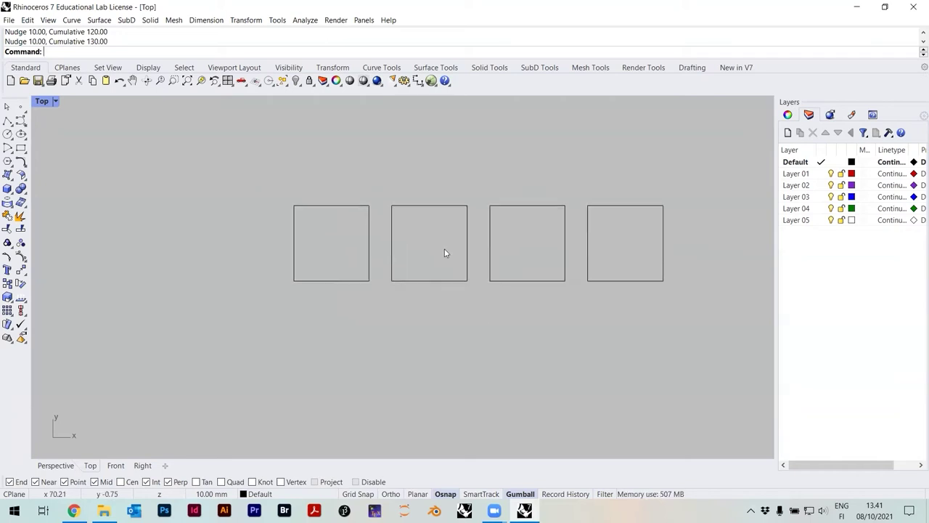
Step: Start saving the model under a new name and copy the path of the TUTORIALS\03_AdvancedDrawing folder from File Explorer
{"action": "left_click", "coordinate": [10, 20]}
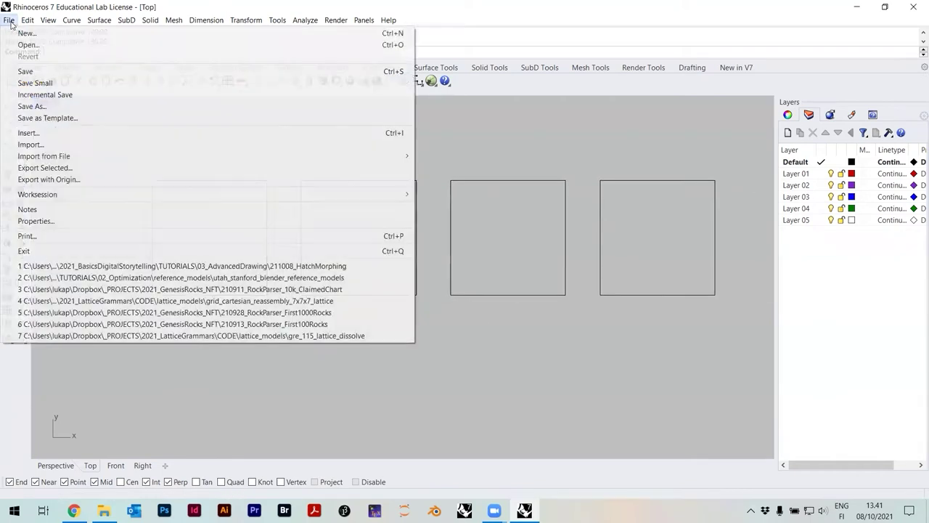
{"action": "left_click", "coordinate": [32, 106]}
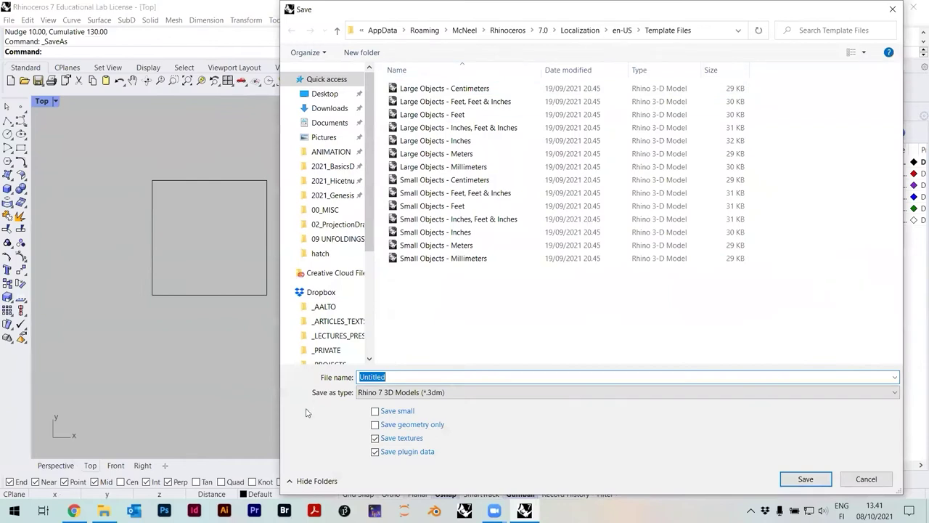
{"action": "left_click", "coordinate": [105, 510]}
{"action": "left_click", "coordinate": [535, 42]}
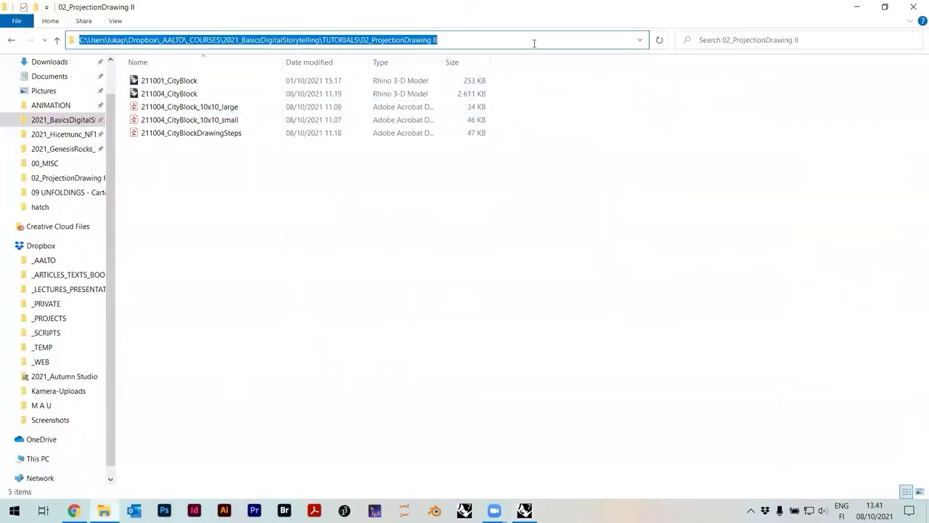
{"action": "left_click", "coordinate": [347, 208]}
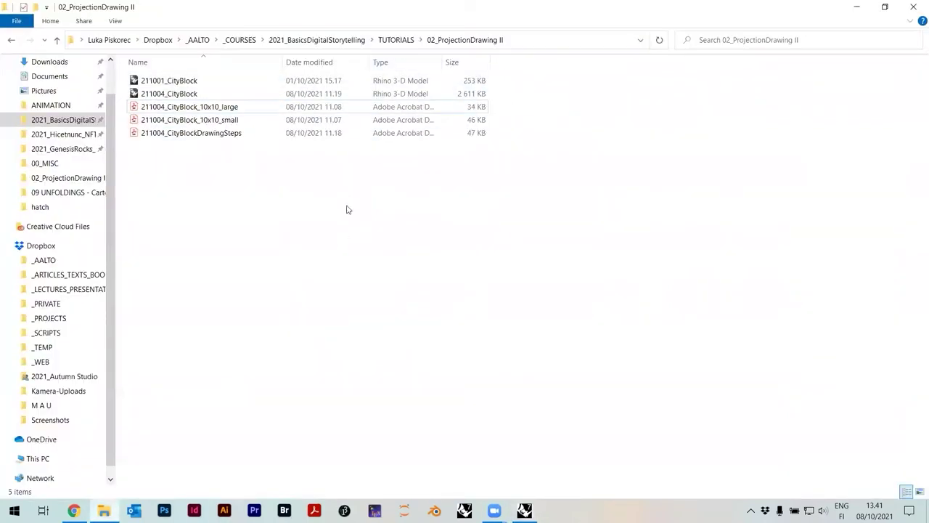
{"action": "left_click", "coordinate": [396, 40]}
{"action": "double_click", "coordinate": [178, 120]}
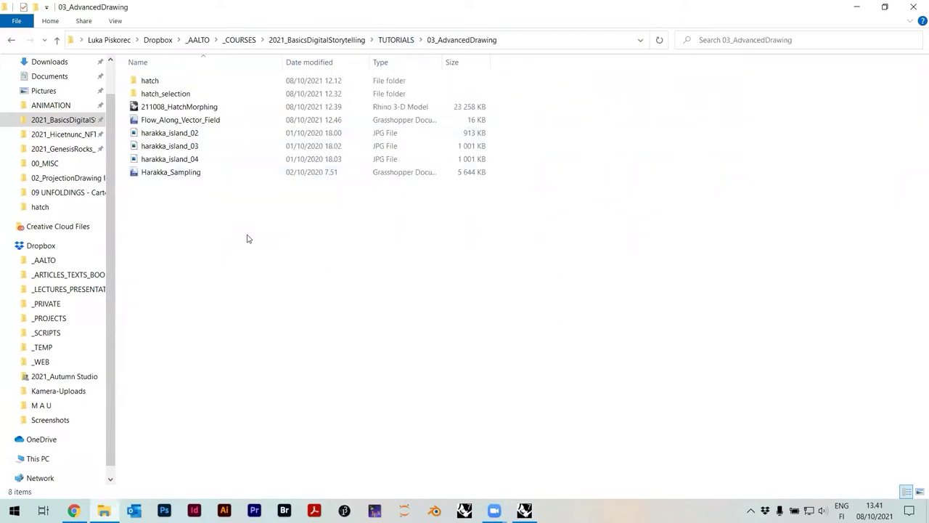
{"action": "left_click", "coordinate": [551, 39]}
{"action": "left_click", "coordinate": [548, 245]}
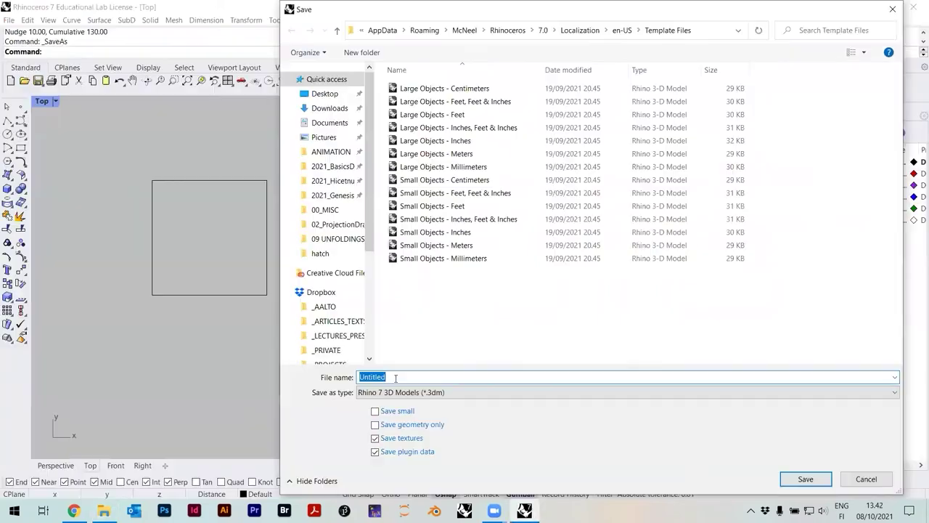
Step: Save the model as 211008_HatchMorphing_on_class in the 03_AdvancedDrawing folder, using the copied path
{"action": "left_click", "coordinate": [705, 33]}
{"action": "key", "text": "ctrl+v"}
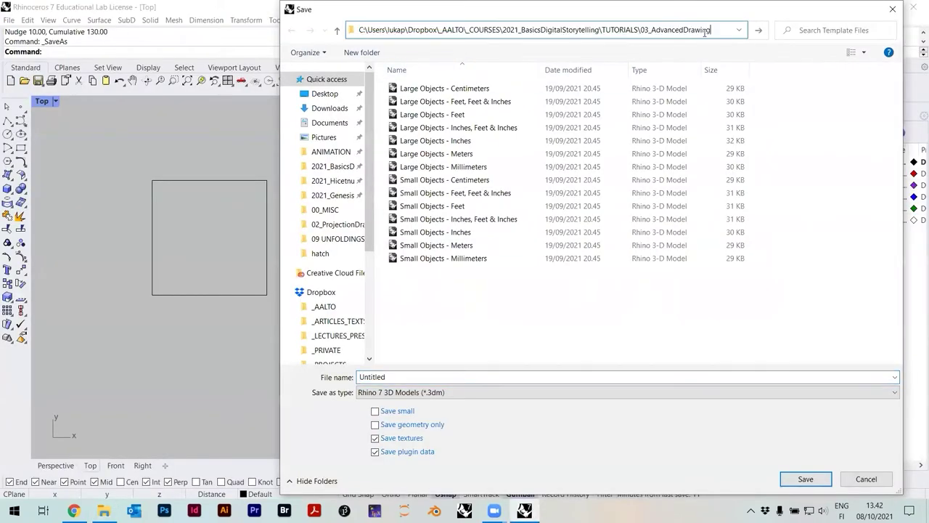
{"action": "key", "text": "Return"}
{"action": "left_click", "coordinate": [438, 116]}
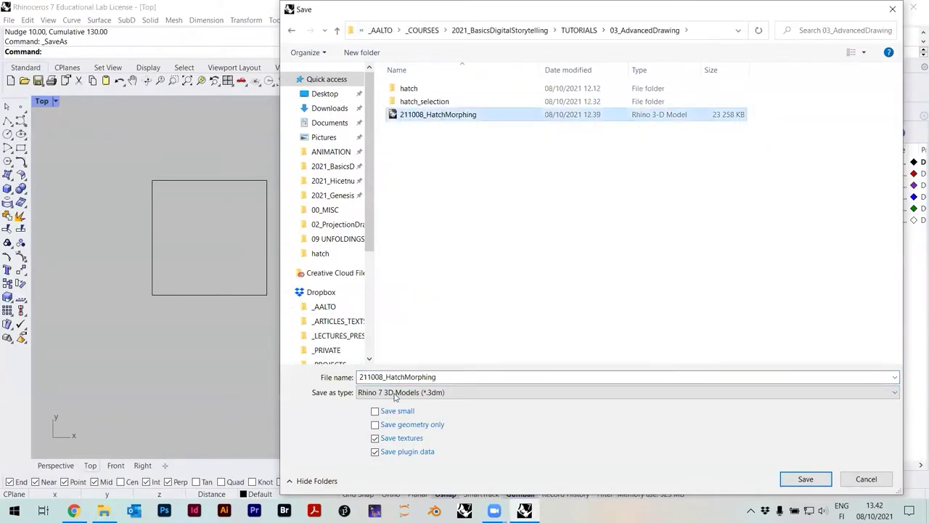
{"action": "left_click", "coordinate": [455, 375]}
{"action": "type", "text": "_on_clas"}
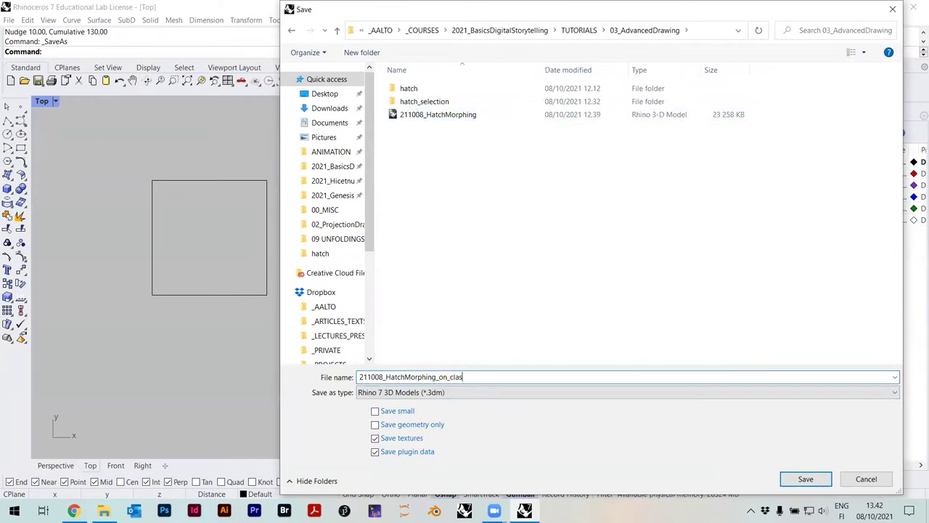
{"action": "type", "text": "s"}
{"action": "key", "text": "Return"}
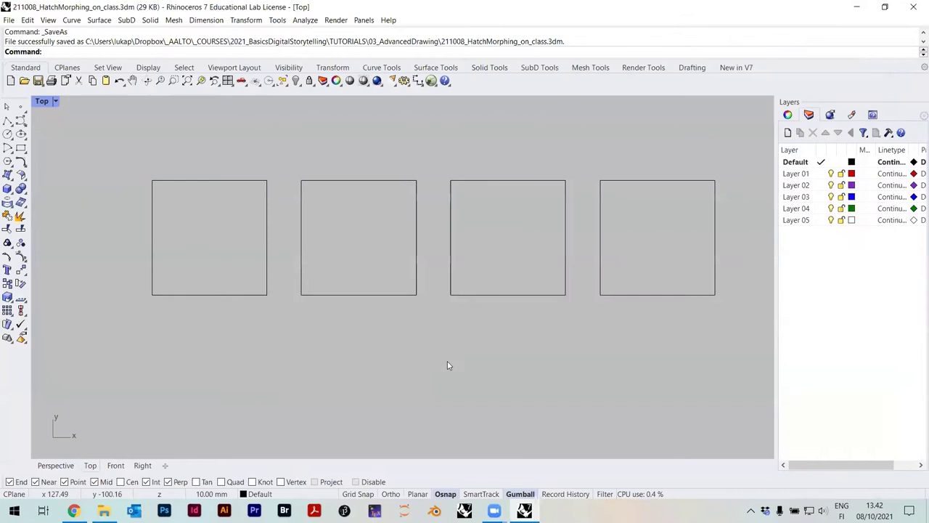
{"action": "right_click_drag", "start_coordinate": [281, 285], "coordinate": [297, 277]}
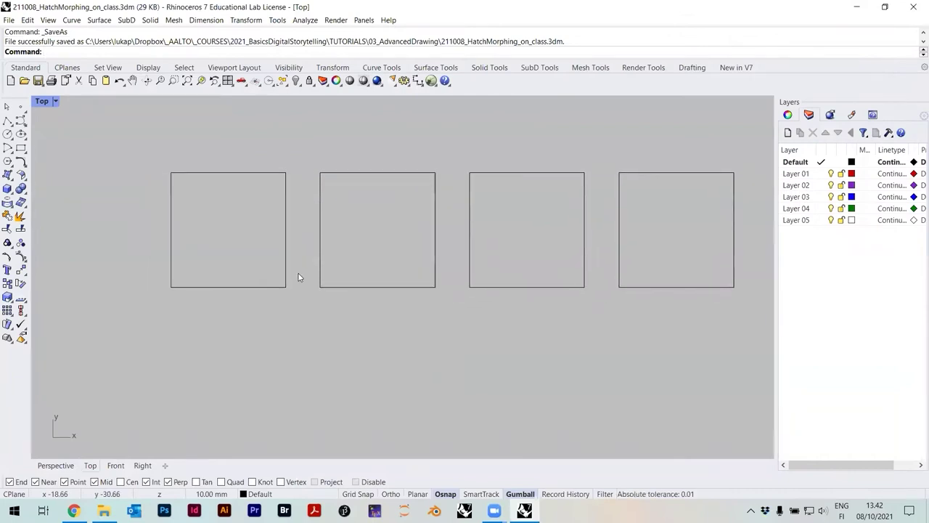
{"action": "right_click_drag", "start_coordinate": [249, 214], "coordinate": [274, 233]}
{"action": "scroll", "coordinate": [245, 235], "scroll_direction": "up", "scroll_amount": 2}
{"action": "right_click_drag", "start_coordinate": [240, 186], "coordinate": [254, 197]}
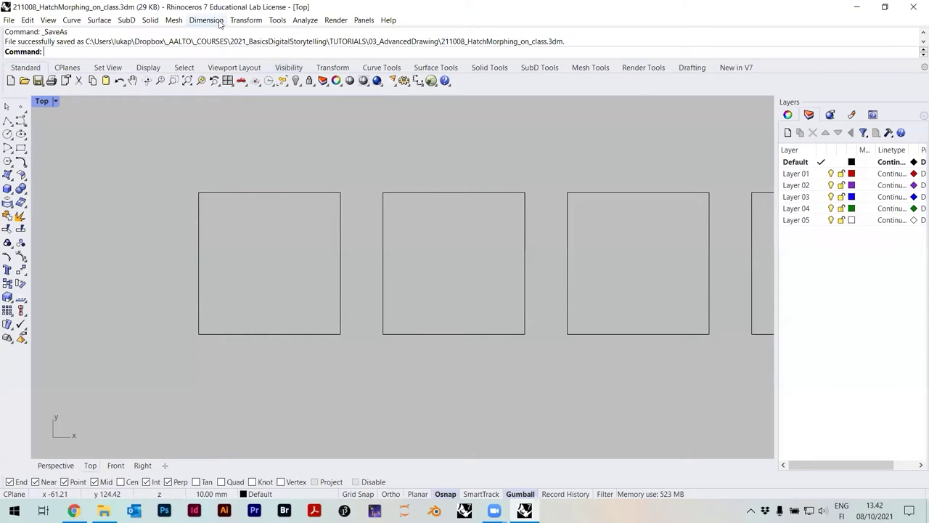
Step: Examine the list of available hatch patterns in the document's Hatch properties
{"action": "left_click", "coordinate": [404, 81]}
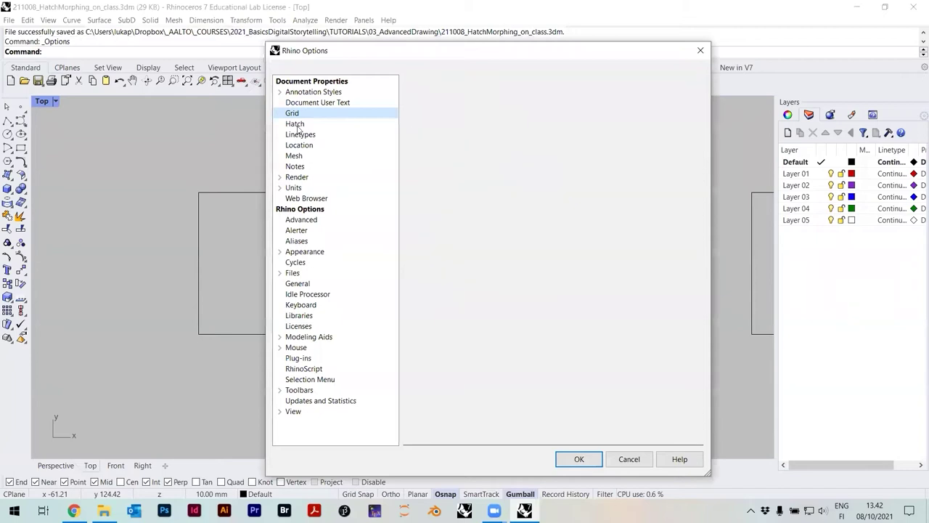
{"action": "left_click", "coordinate": [297, 126]}
{"action": "mouse_move", "coordinate": [695, 206]}
{"action": "left_mouse_down"}
{"action": "mouse_move", "coordinate": [695, 313]}
{"action": "mouse_move", "coordinate": [692, 173]}
{"action": "left_mouse_up"}
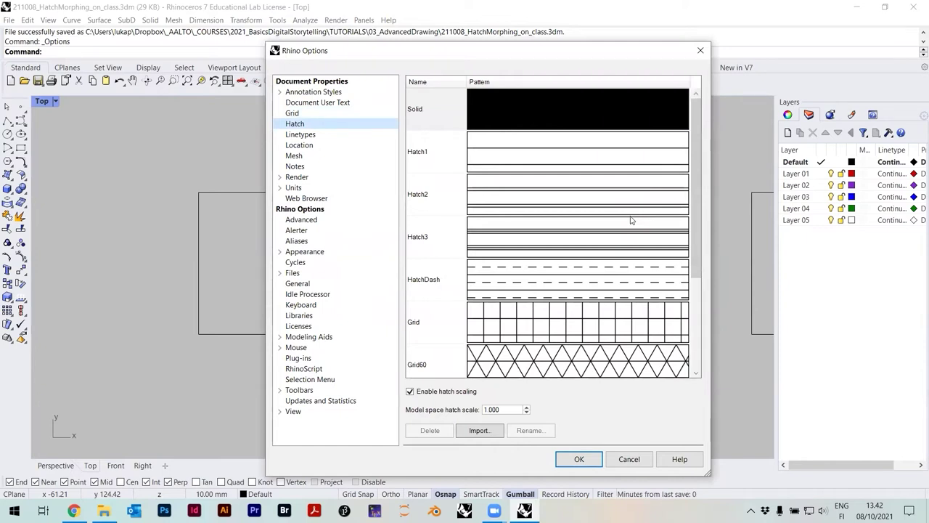
{"action": "scroll", "coordinate": [631, 220], "scroll_direction": "down", "scroll_amount": 3}
{"action": "scroll", "coordinate": [519, 353], "scroll_direction": "up", "scroll_amount": 3}
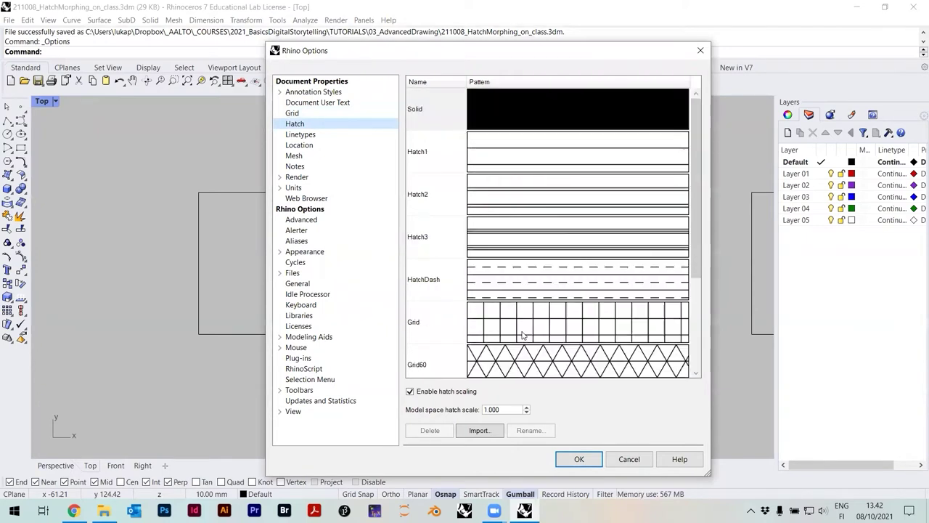
{"action": "scroll", "coordinate": [540, 308], "scroll_direction": "down", "scroll_amount": 3}
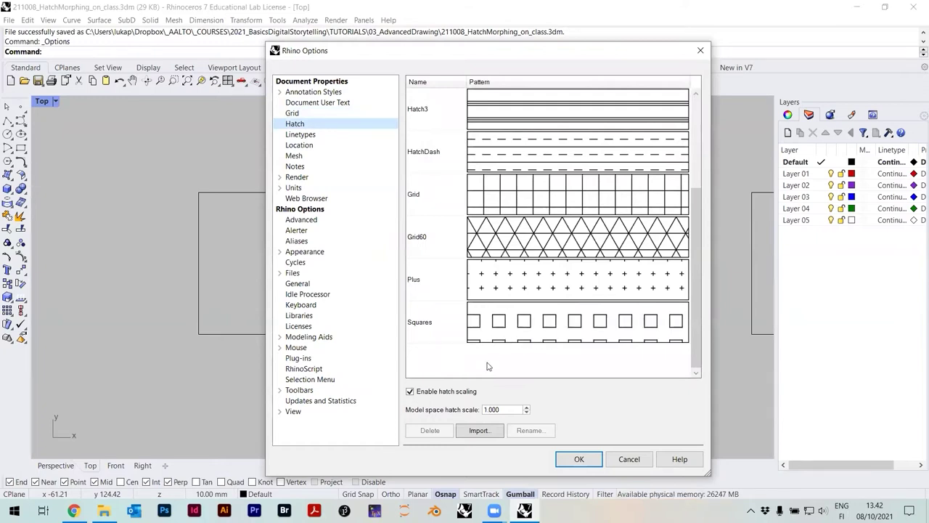
Step: Switch to Chrome and review the HATCHES section on the course's Materials page, including the PAT file syntax
{"action": "left_click", "coordinate": [75, 511]}
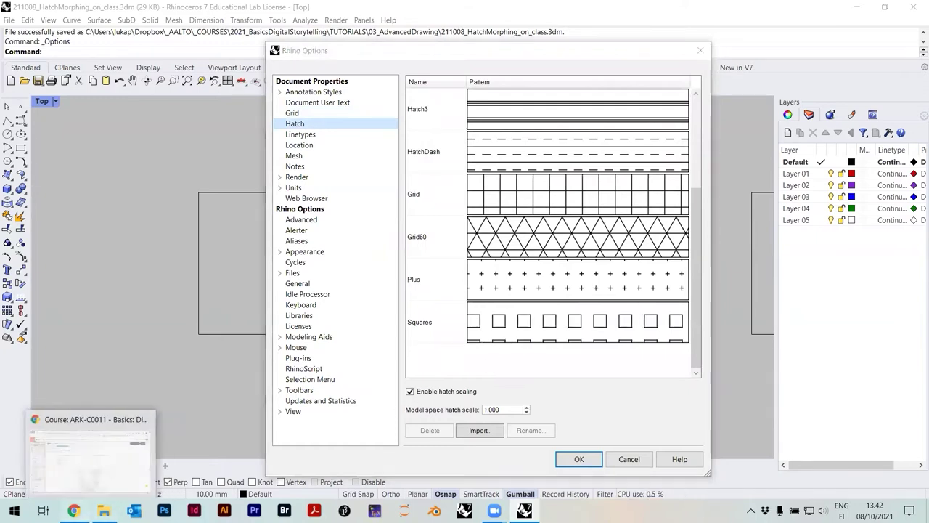
{"action": "scroll", "coordinate": [159, 256], "scroll_direction": "up", "scroll_amount": 8}
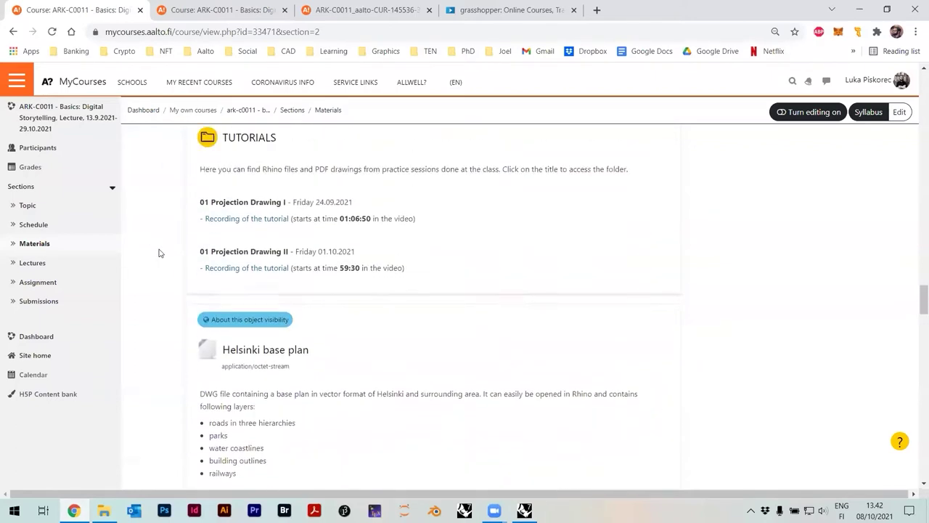
{"action": "scroll", "coordinate": [158, 255], "scroll_direction": "up", "scroll_amount": 3}
{"action": "scroll", "coordinate": [158, 256], "scroll_direction": "down", "scroll_amount": 12}
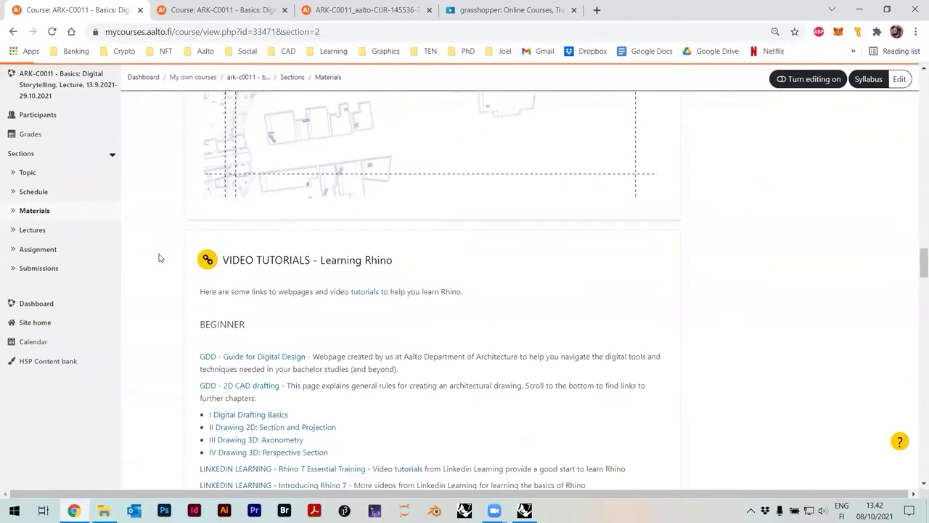
{"action": "scroll", "coordinate": [159, 258], "scroll_direction": "down", "scroll_amount": 4}
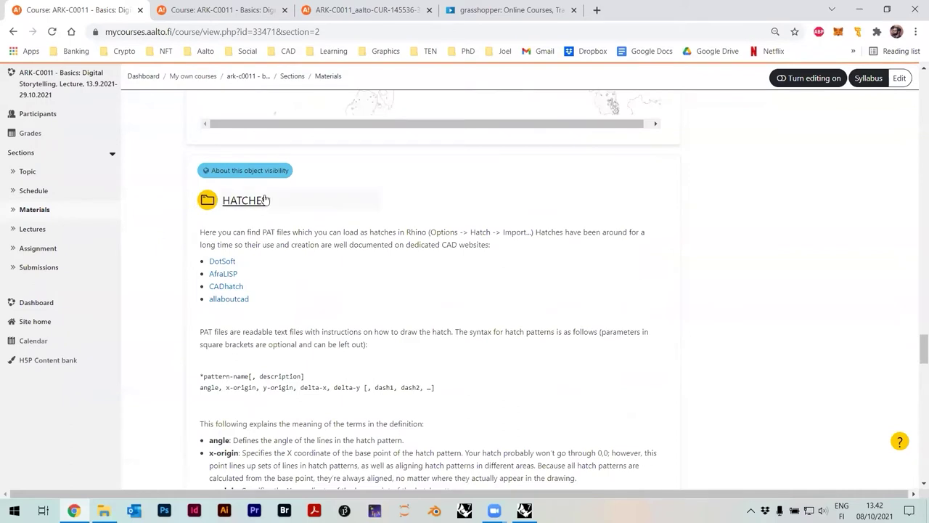
{"action": "scroll", "coordinate": [258, 210], "scroll_direction": "down", "scroll_amount": 2}
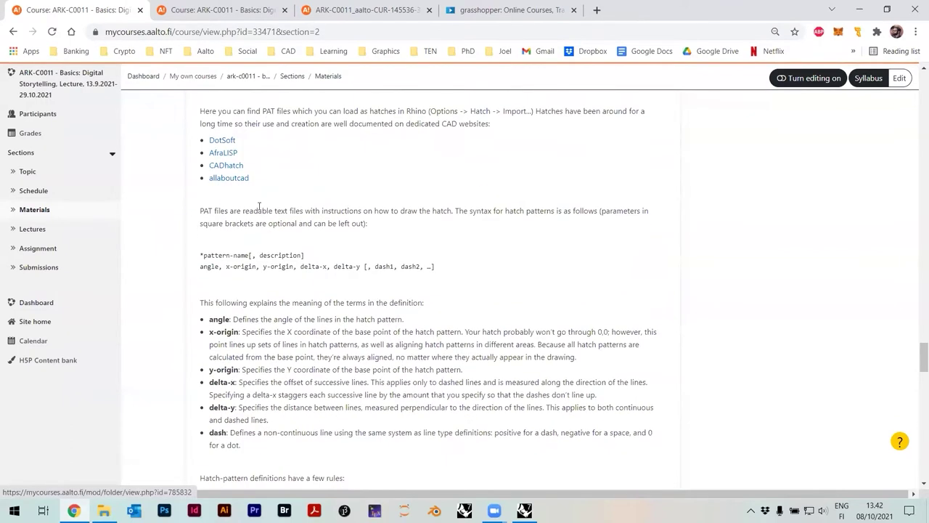
{"action": "scroll", "coordinate": [259, 210], "scroll_direction": "up", "scroll_amount": 1}
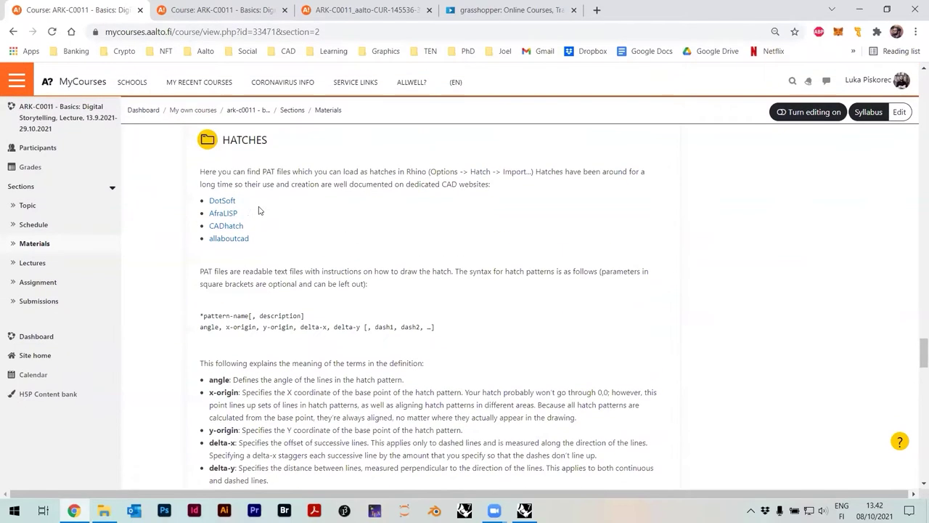
Step: Switch to File Explorer and look through the PAT files in the hatch folder
{"action": "left_click", "coordinate": [104, 510]}
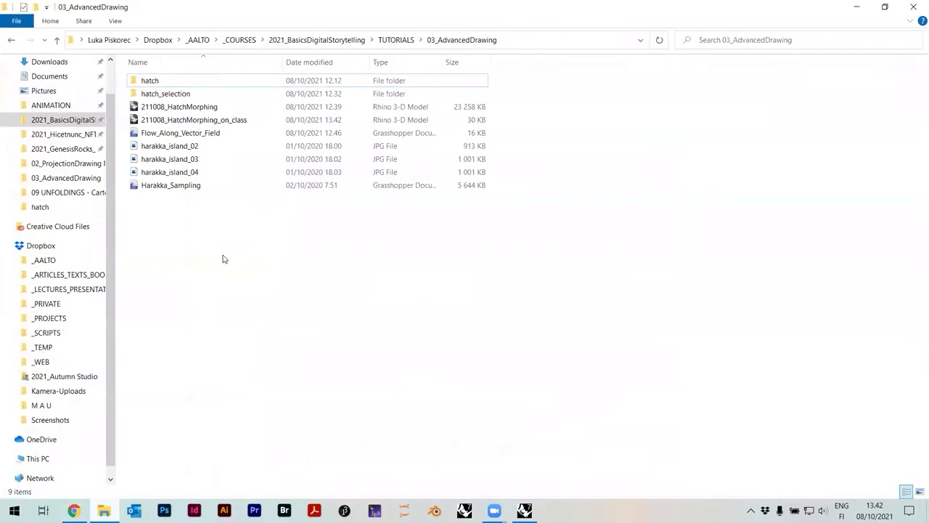
{"action": "double_click", "coordinate": [148, 80]}
{"action": "left_click_drag", "start_coordinate": [916, 114], "coordinate": [916, 475]}
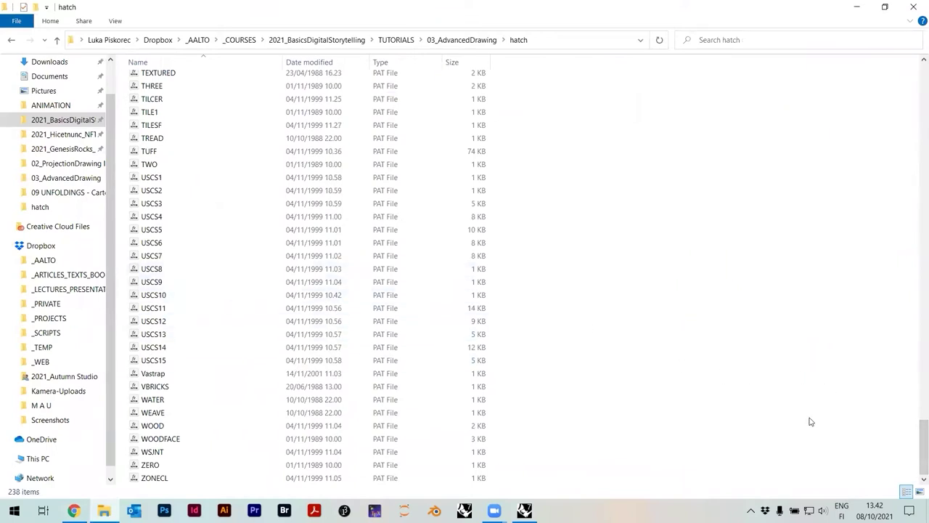
Step: Open Notepad and arrange it side by side with the File Explorer window
{"action": "left_click", "coordinate": [14, 510]}
{"action": "type", "text": "note"}
{"action": "key", "text": "Return"}
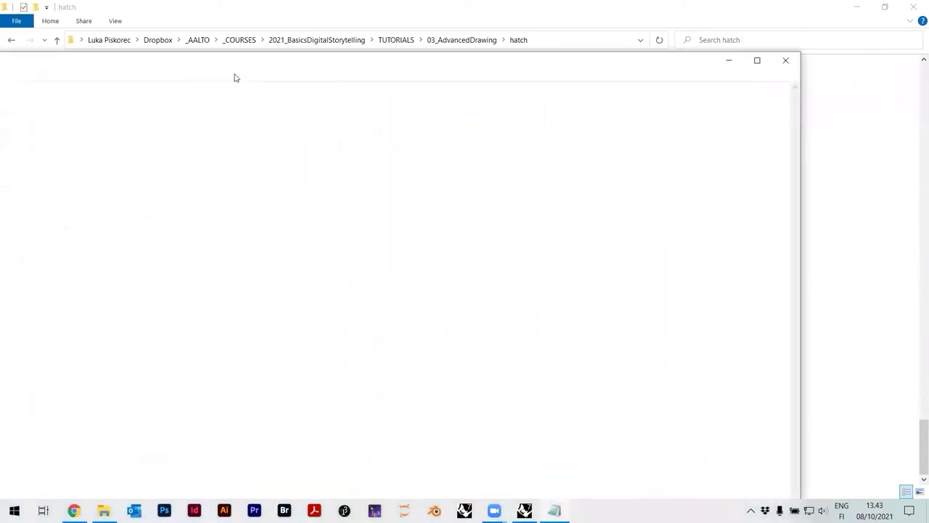
{"action": "key", "text": "super+Right"}
{"action": "left_click", "coordinate": [146, 243]}
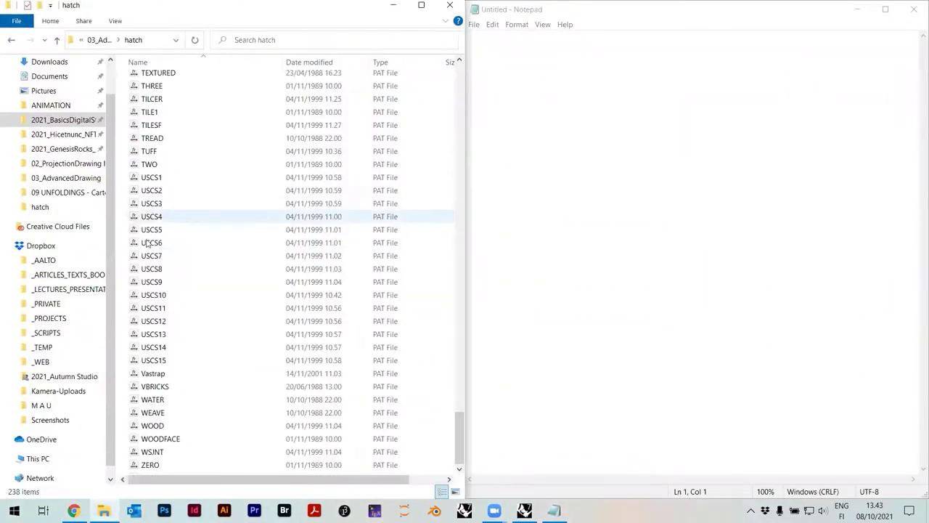
{"action": "left_click", "coordinate": [154, 282]}
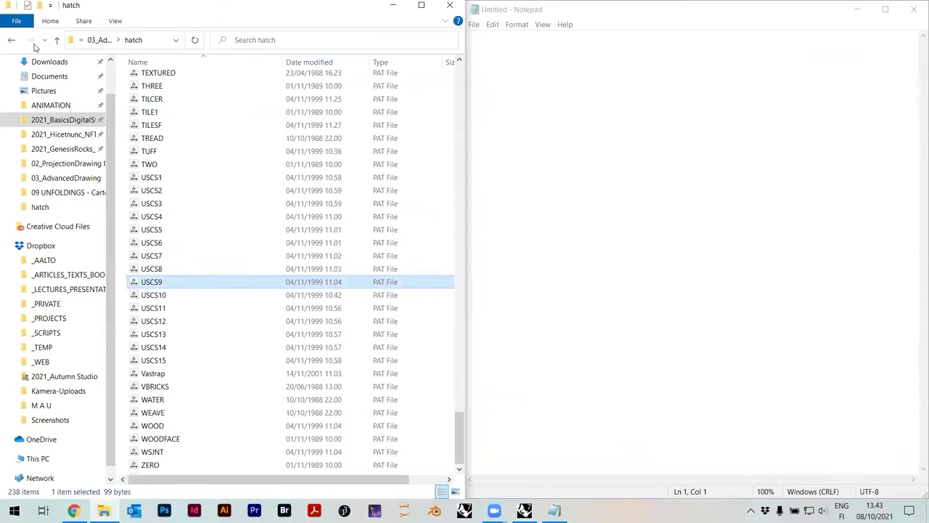
Step: Go to the hatch_selection folder and view the contents of the BRICKS PAT file in Notepad at an enlarged text size
{"action": "left_click", "coordinate": [11, 41]}
{"action": "double_click", "coordinate": [144, 81]}
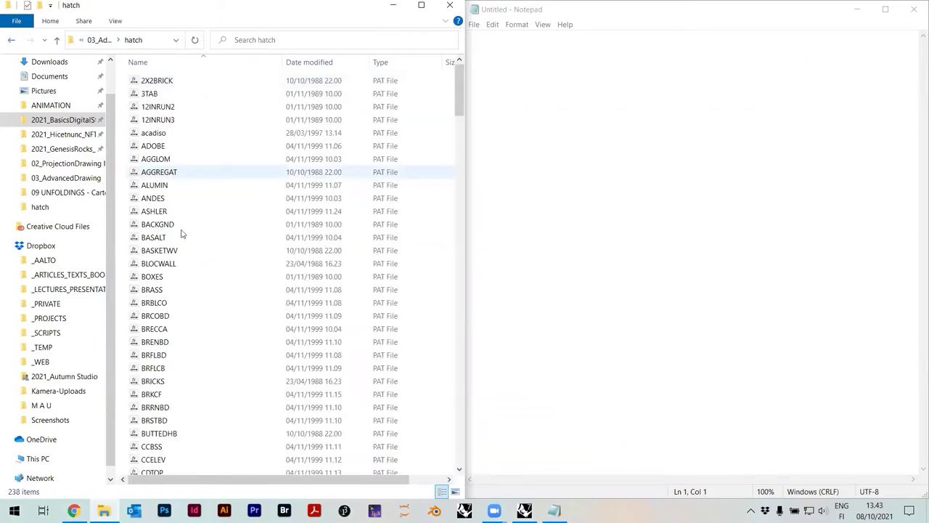
{"action": "left_click", "coordinate": [11, 40]}
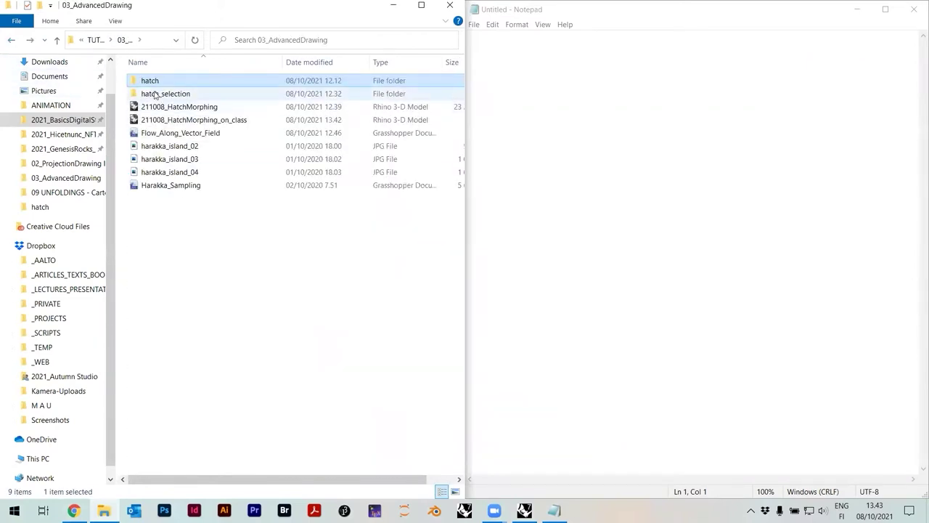
{"action": "double_click", "coordinate": [154, 96]}
{"action": "left_click", "coordinate": [174, 83]}
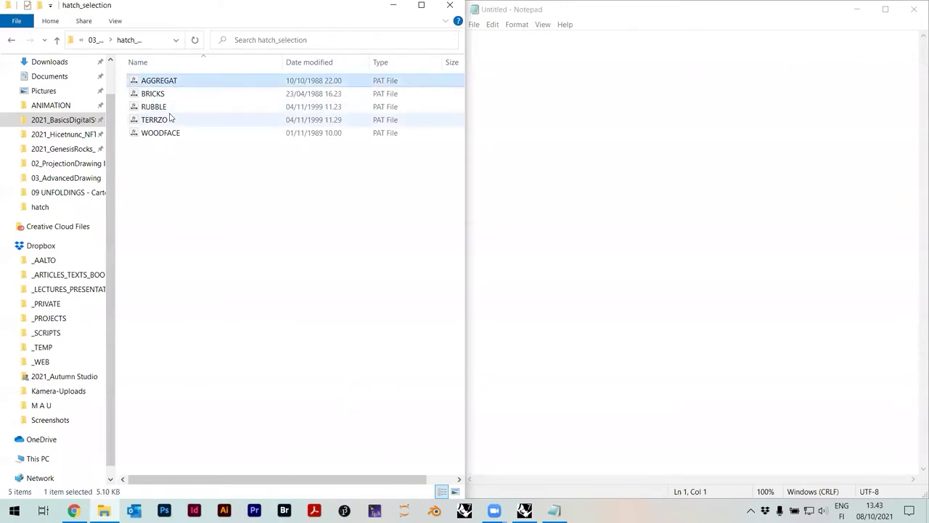
{"action": "left_click", "coordinate": [164, 95]}
{"action": "mouse_move", "coordinate": [160, 95]}
{"action": "left_mouse_down"}
{"action": "mouse_move", "coordinate": [170, 62]}
{"action": "mouse_move", "coordinate": [597, 156]}
{"action": "left_mouse_up"}
{"action": "scroll", "coordinate": [556, 126], "scroll_direction": "up", "scroll_amount": 13, "text": "ctrl"}
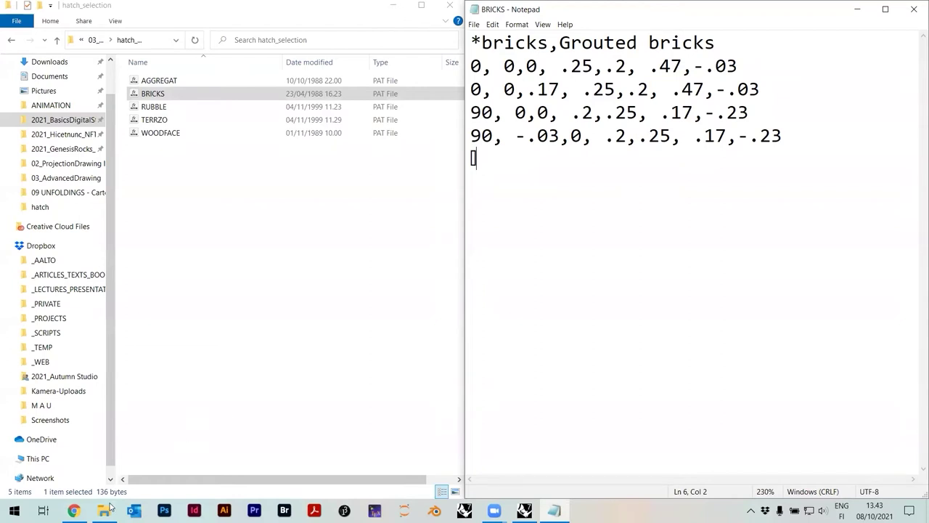
Step: Compare the BRICKS definition with the PAT syntax explained on the course page in Chrome, and close Notepad
{"action": "left_click", "coordinate": [75, 510]}
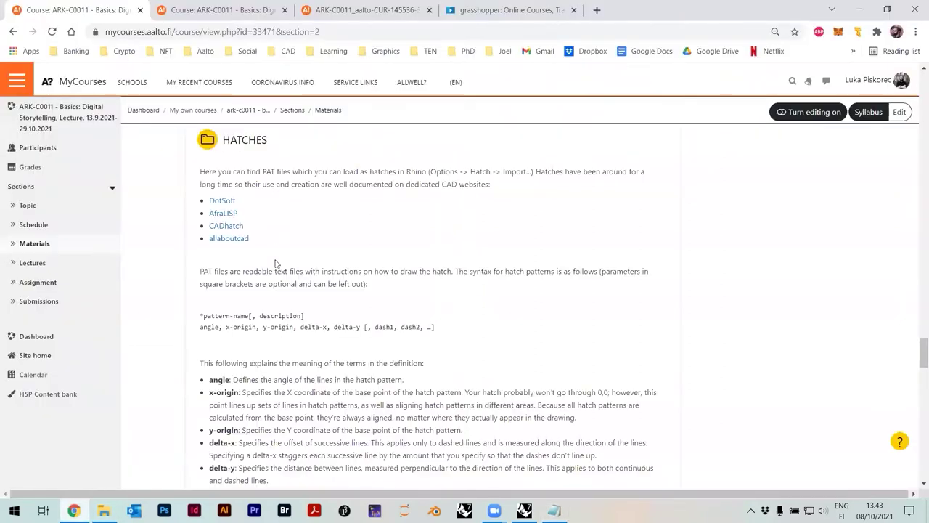
{"action": "scroll", "coordinate": [296, 328], "scroll_direction": "down", "scroll_amount": 3}
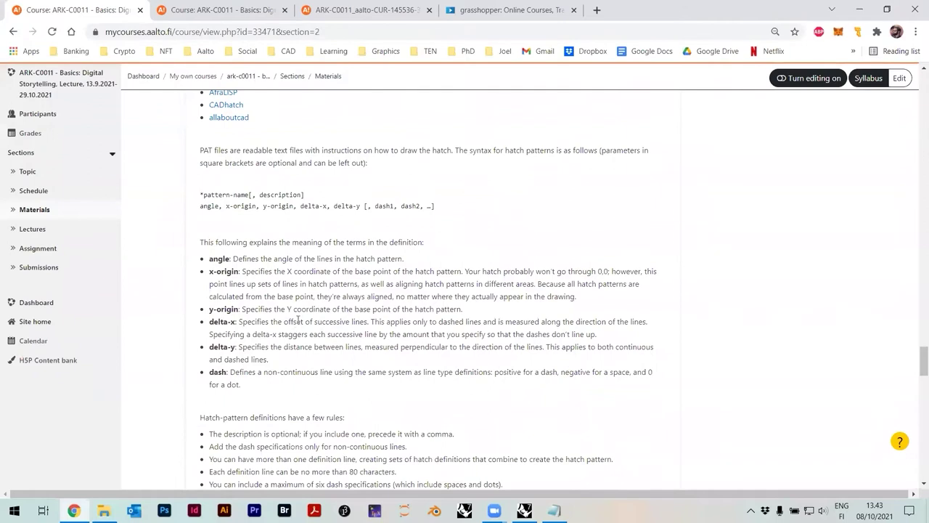
{"action": "key", "text": "alt+Tab"}
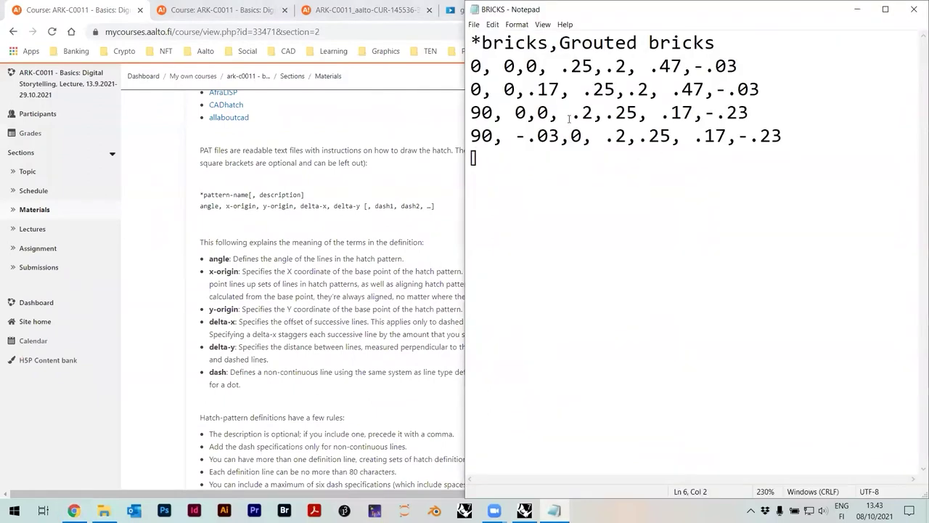
{"action": "left_click", "coordinate": [915, 10]}
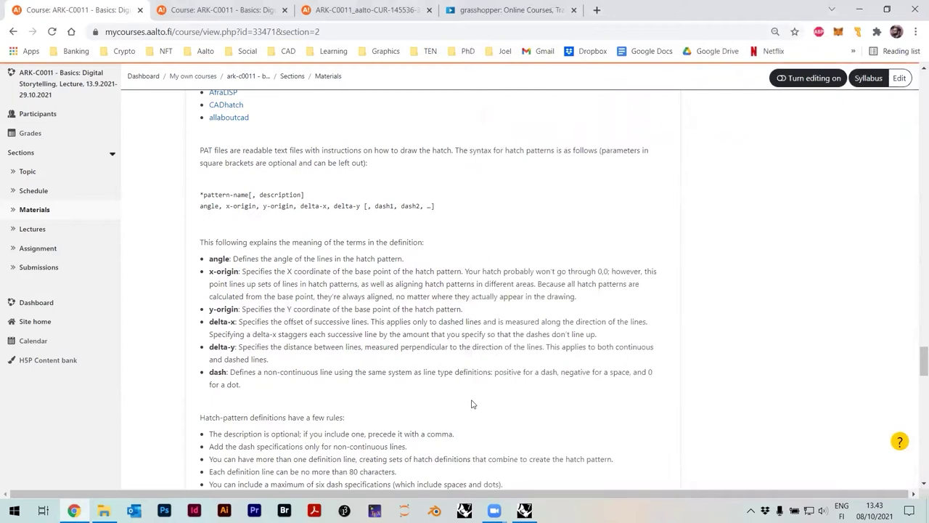
Step: Switch to Rhino and import the bricks hatch pattern from the BRICKS file in the hatch_selection folder
{"action": "left_click", "coordinate": [529, 509]}
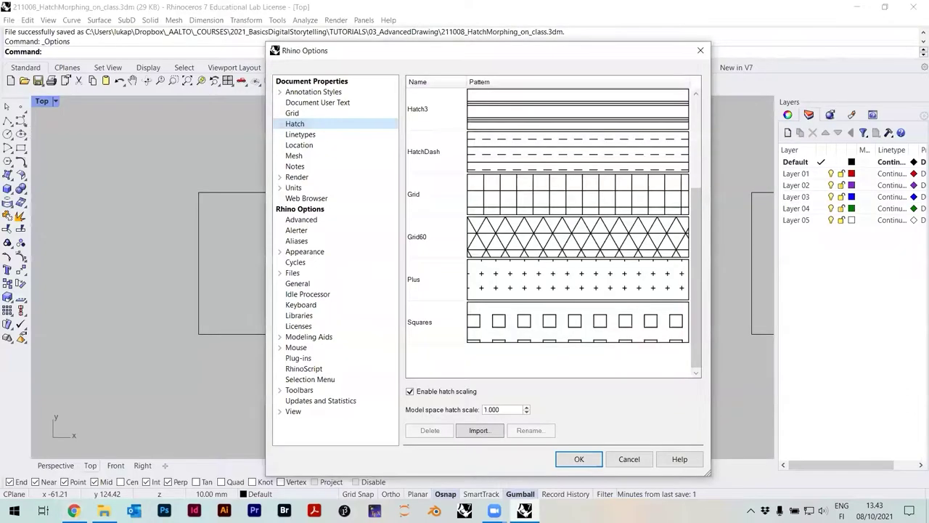
{"action": "left_click", "coordinate": [482, 431]}
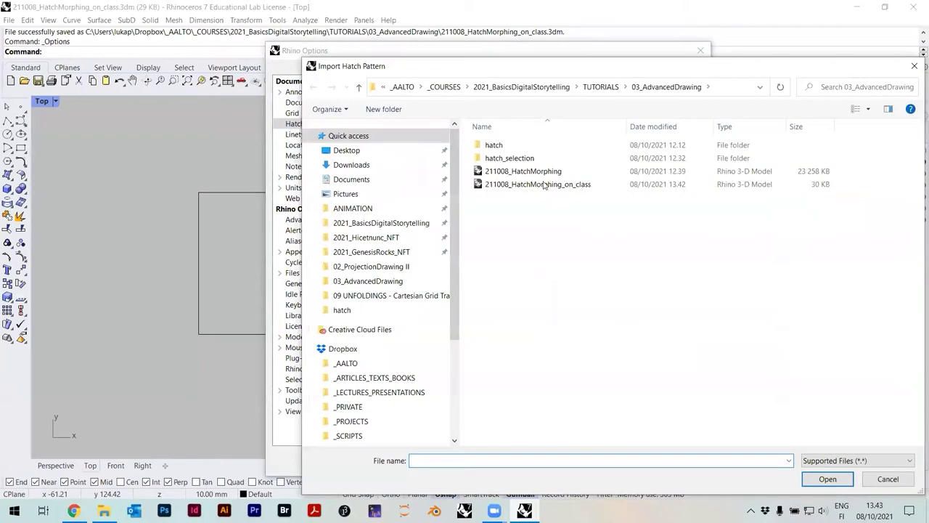
{"action": "left_click_drag", "start_coordinate": [550, 67], "coordinate": [450, 42]}
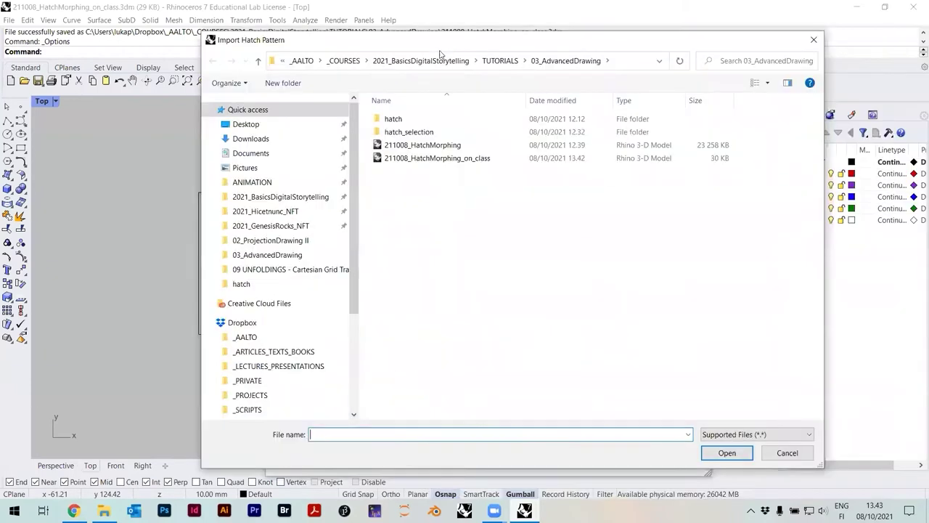
{"action": "double_click", "coordinate": [401, 125]}
{"action": "mouse_move", "coordinate": [821, 125]}
{"action": "left_mouse_down"}
{"action": "mouse_move", "coordinate": [819, 387]}
{"action": "mouse_move", "coordinate": [820, 200]}
{"action": "left_mouse_up"}
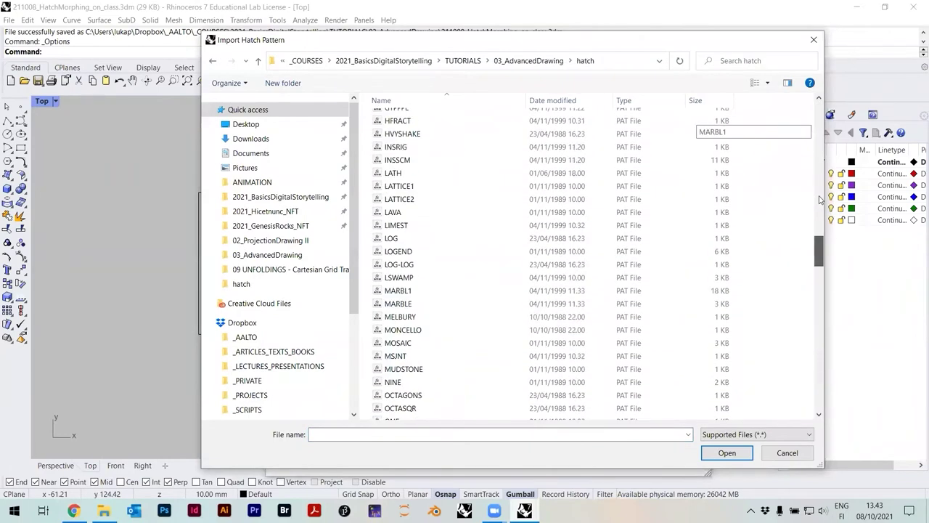
{"action": "scroll", "coordinate": [821, 200], "scroll_direction": "up", "scroll_amount": 15}
{"action": "left_click", "coordinate": [530, 60]}
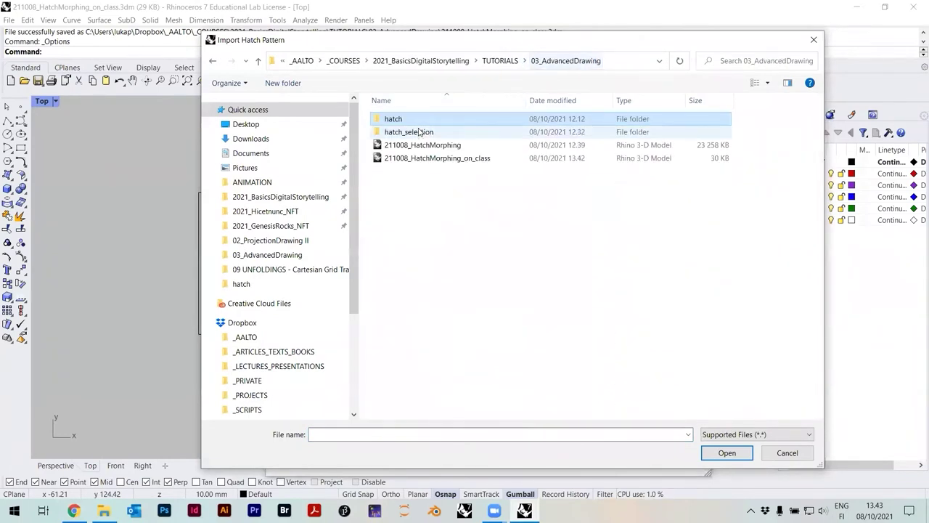
{"action": "double_click", "coordinate": [419, 132]}
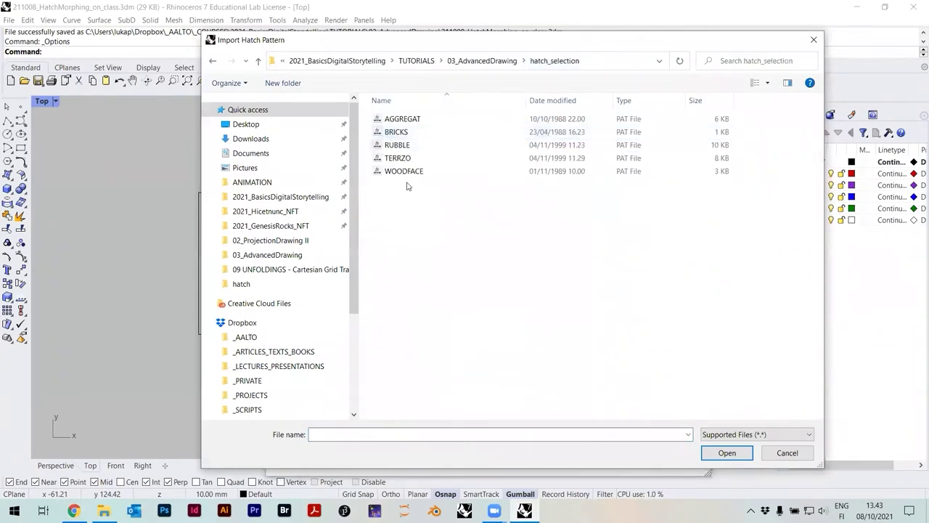
{"action": "left_click", "coordinate": [399, 134]}
{"action": "left_click", "coordinate": [725, 453]}
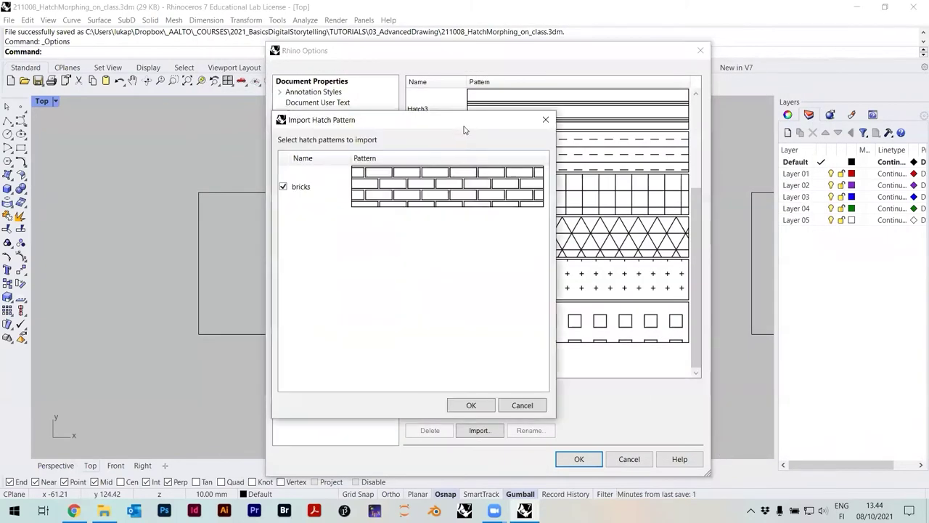
{"action": "left_click_drag", "start_coordinate": [467, 133], "coordinate": [488, 146]}
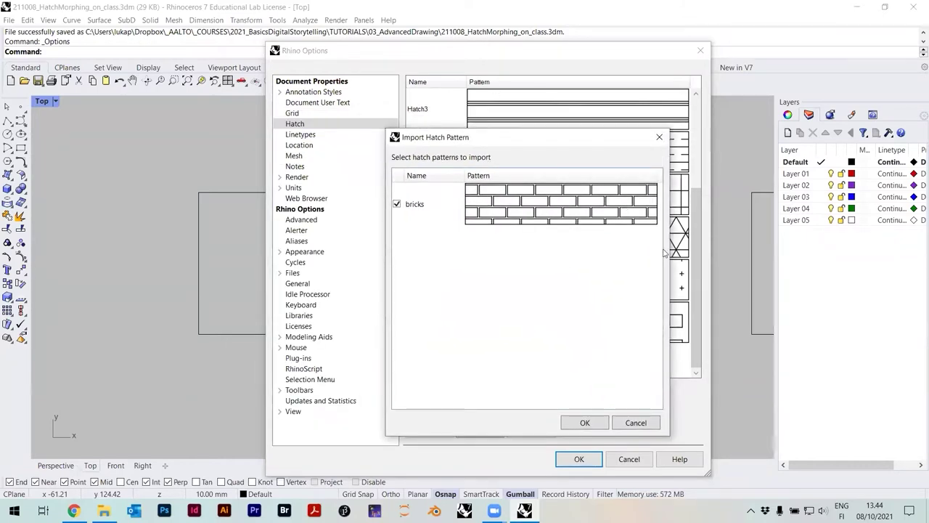
{"action": "left_click", "coordinate": [586, 423]}
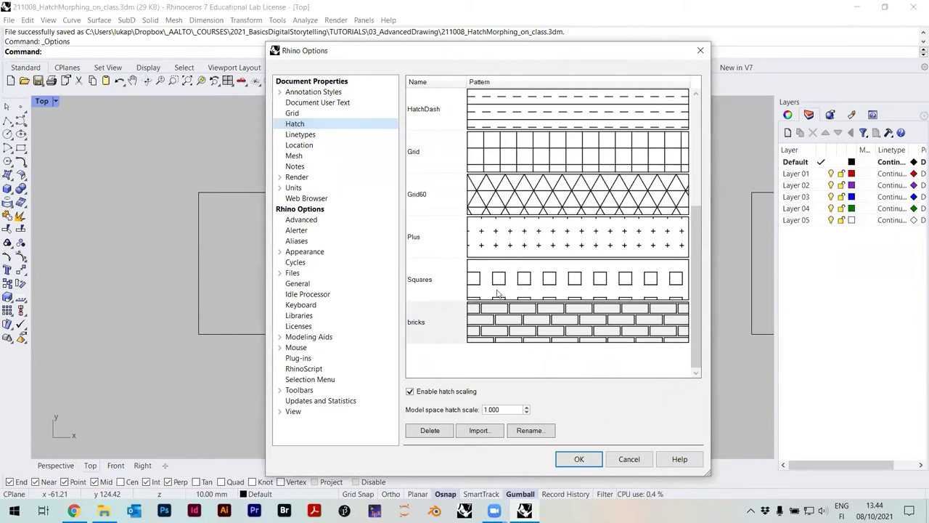
Step: Import the aggregat hatch pattern from the AGGREGAT file in the hatch_selection folder
{"action": "left_click", "coordinate": [479, 430]}
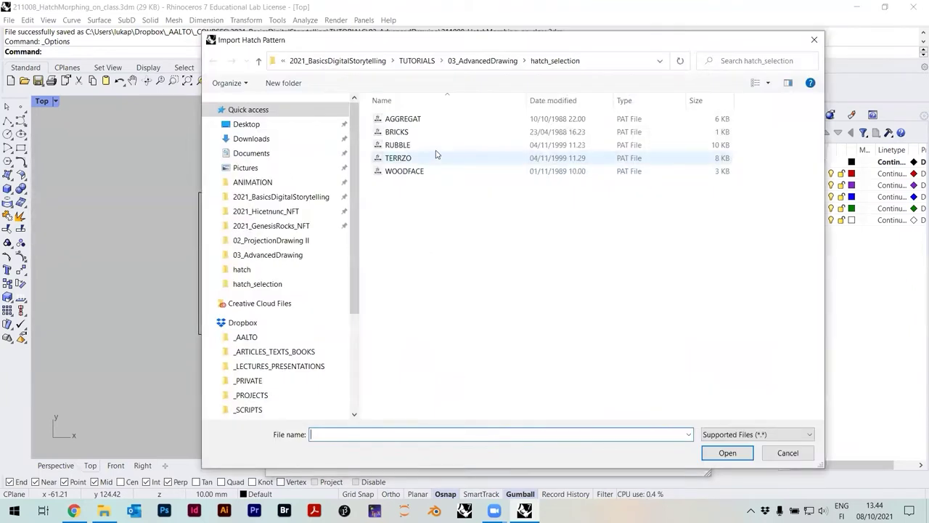
{"action": "left_click", "coordinate": [430, 122]}
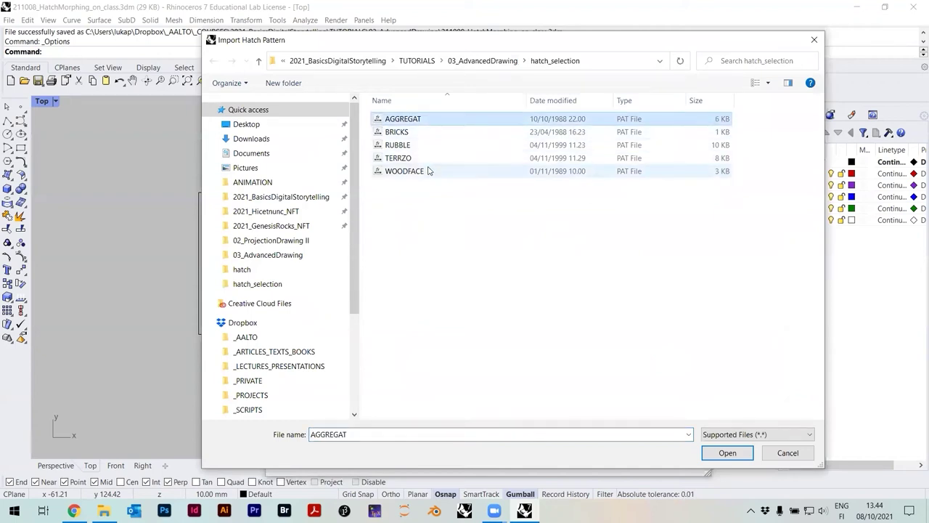
{"action": "left_click", "coordinate": [430, 172]}
{"action": "left_click", "coordinate": [428, 138]}
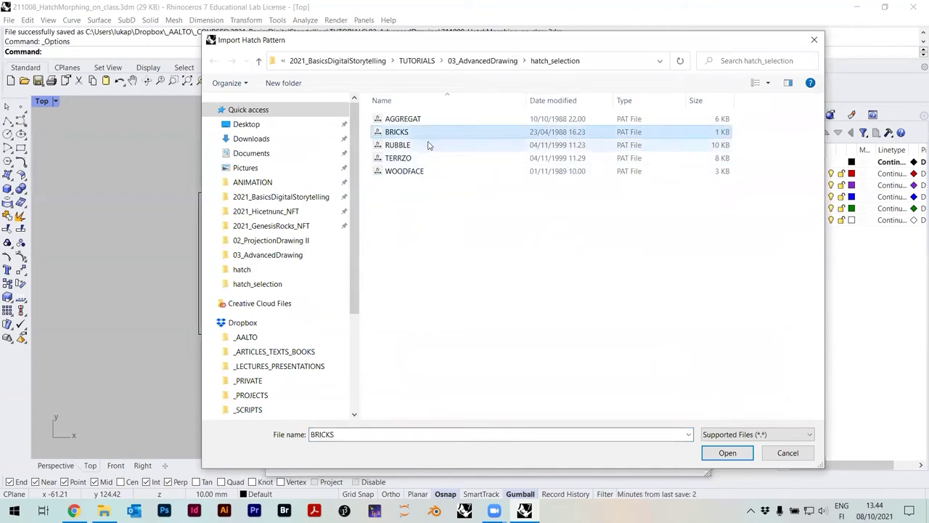
{"action": "left_click", "coordinate": [425, 145]}
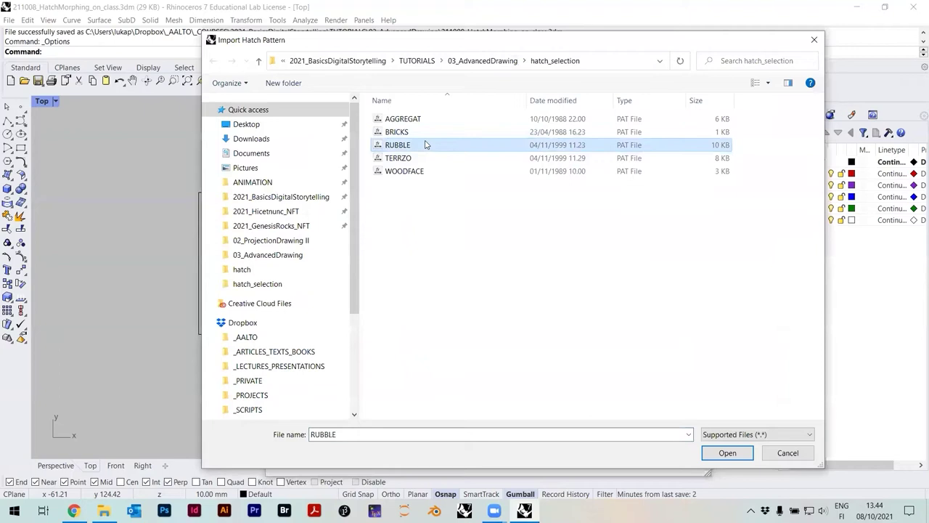
{"action": "left_click", "coordinate": [398, 172]}
{"action": "left_click", "coordinate": [404, 119]}
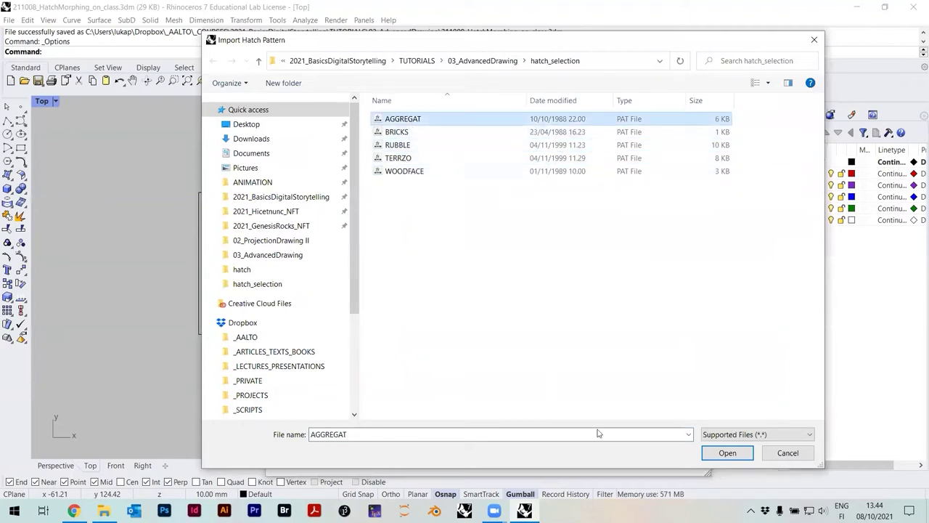
{"action": "left_click", "coordinate": [718, 454]}
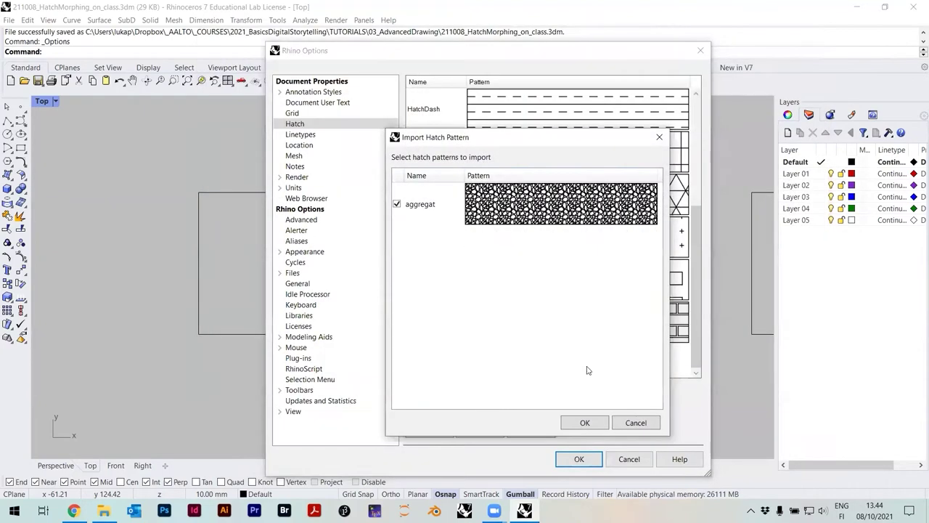
{"action": "left_click", "coordinate": [585, 422]}
Step: Import the RUBBLE hatch pattern from the hatch_selection folder
{"action": "left_click", "coordinate": [479, 429]}
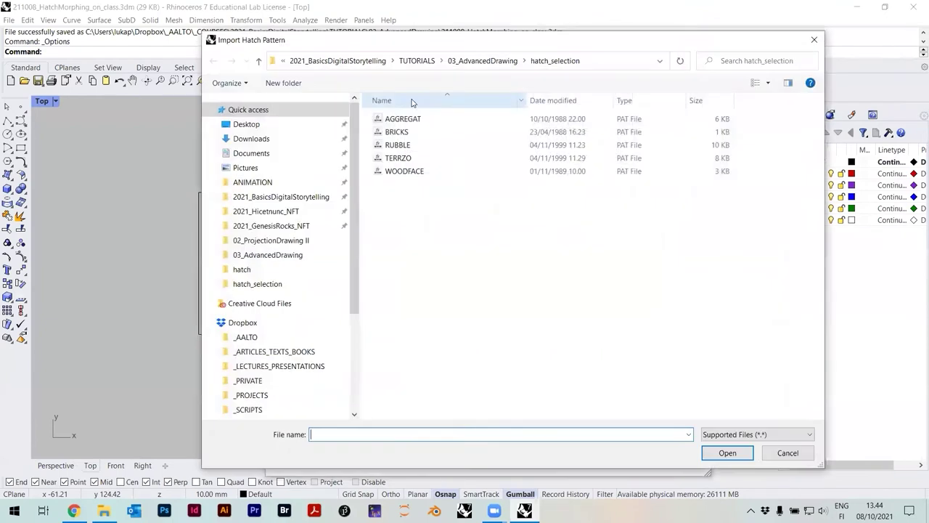
{"action": "left_click", "coordinate": [398, 145]}
{"action": "left_click", "coordinate": [727, 452]}
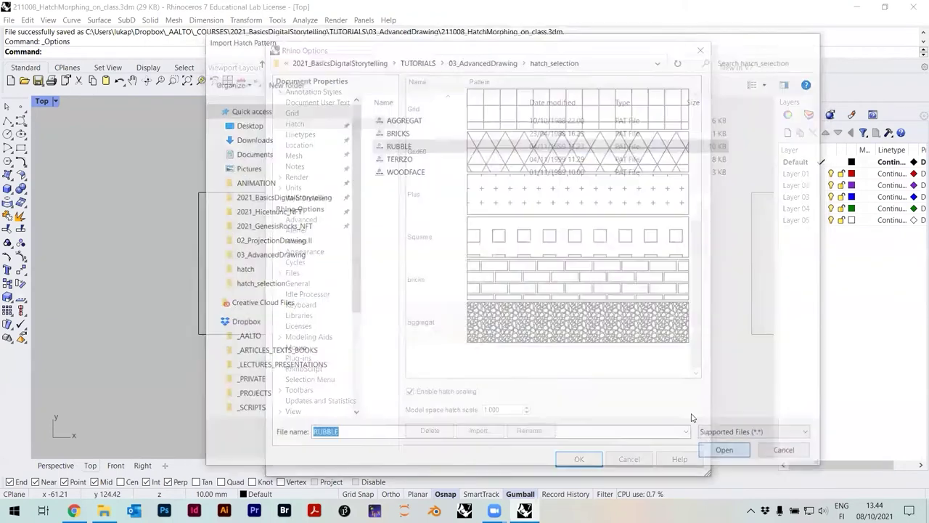
{"action": "left_click", "coordinate": [584, 421]}
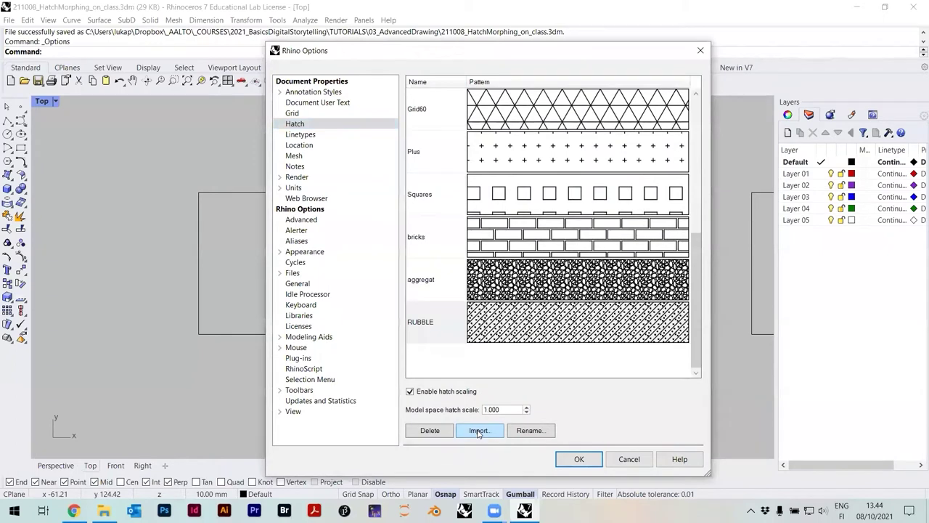
Step: Import the TERRZO hatch pattern from the hatch_selection folder
{"action": "left_click", "coordinate": [479, 430]}
{"action": "left_click", "coordinate": [398, 158]}
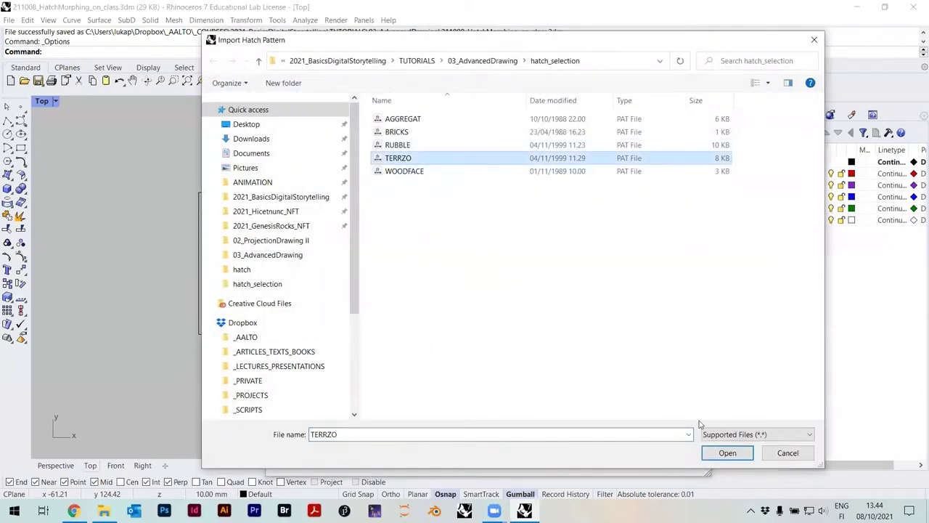
{"action": "left_click", "coordinate": [726, 452]}
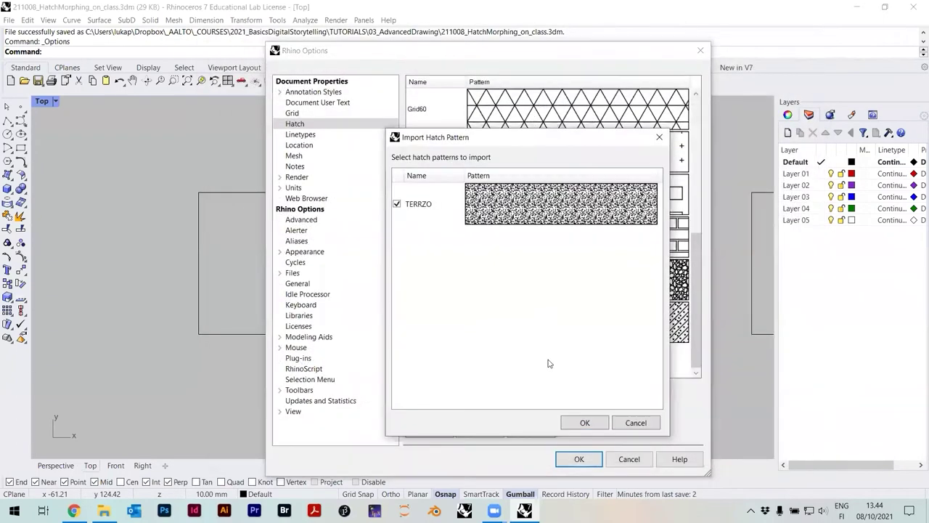
{"action": "left_click", "coordinate": [585, 423]}
Step: Import the woodface hatch pattern from the hatch_selection folder, check the pattern list and accept the document's hatch settings
{"action": "left_click", "coordinate": [479, 430]}
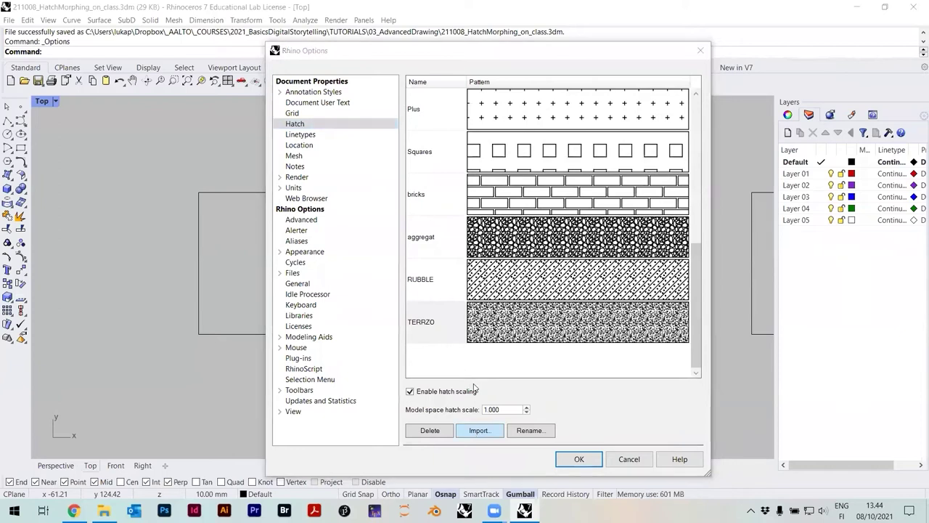
{"action": "left_click", "coordinate": [405, 172]}
{"action": "left_click", "coordinate": [726, 452]}
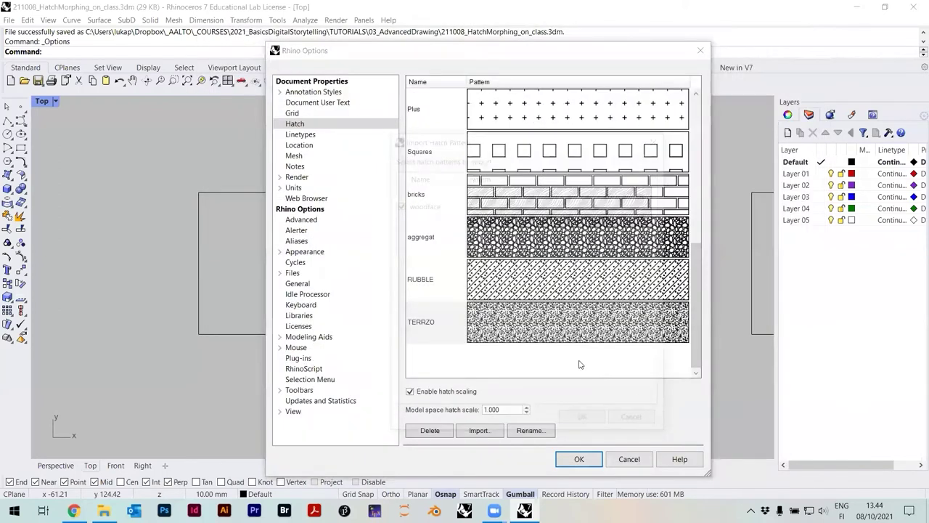
{"action": "left_click", "coordinate": [585, 423]}
{"action": "mouse_move", "coordinate": [695, 320]}
{"action": "left_mouse_down"}
{"action": "mouse_move", "coordinate": [696, 273]}
{"action": "mouse_move", "coordinate": [692, 358]}
{"action": "left_mouse_up"}
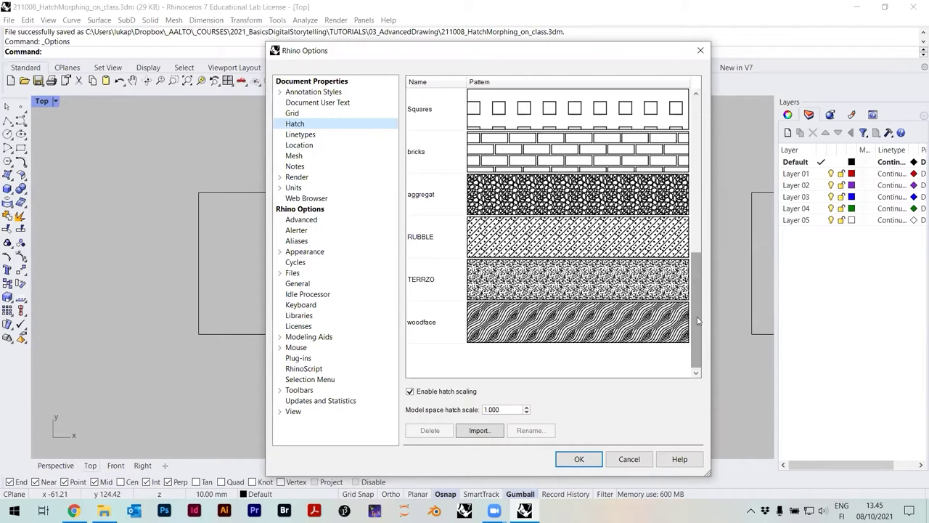
{"action": "scroll", "coordinate": [676, 281], "scroll_direction": "up", "scroll_amount": 2}
{"action": "scroll", "coordinate": [518, 327], "scroll_direction": "down", "scroll_amount": 2}
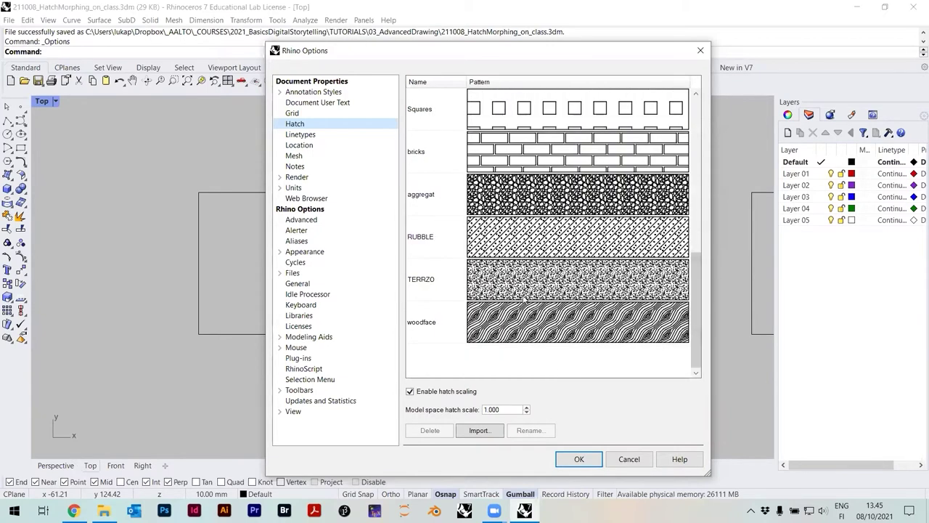
{"action": "left_click", "coordinate": [580, 460]}
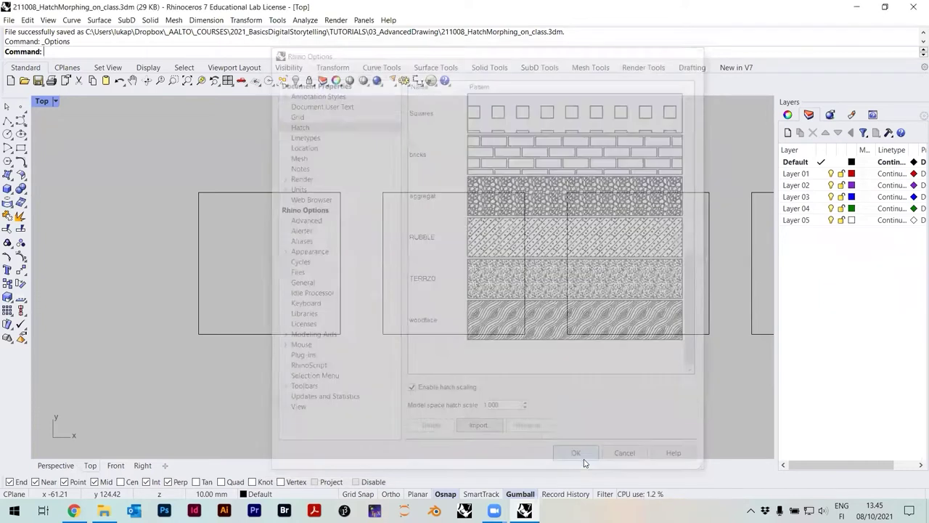
Step: Start a Hatch on the first square of the row and choose the imported bricks pattern
{"action": "left_click", "coordinate": [464, 328]}
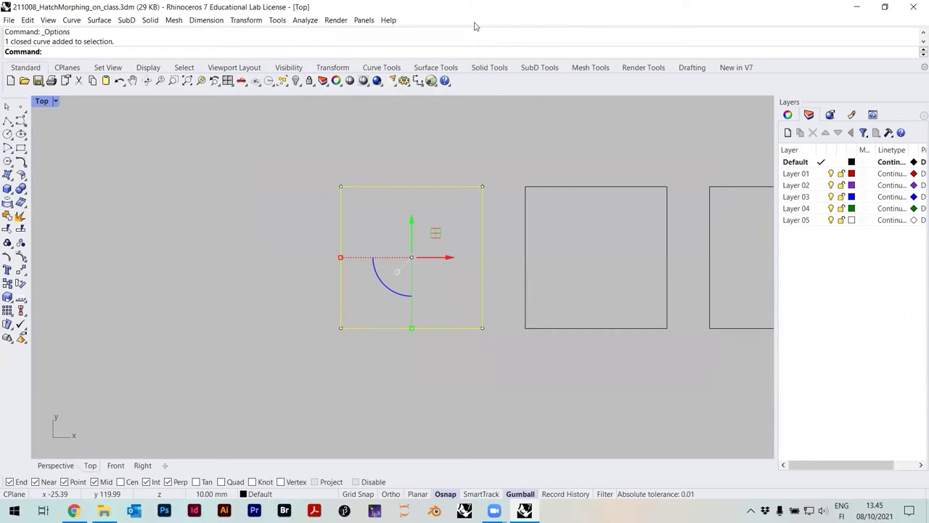
{"action": "left_click", "coordinate": [413, 280]}
{"action": "type", "text": "Hatc"}
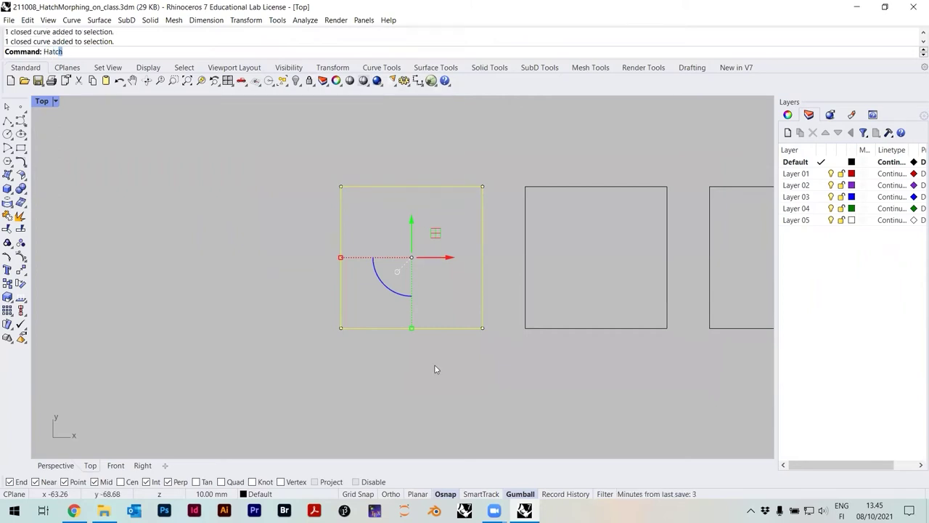
{"action": "type", "text": "h"}
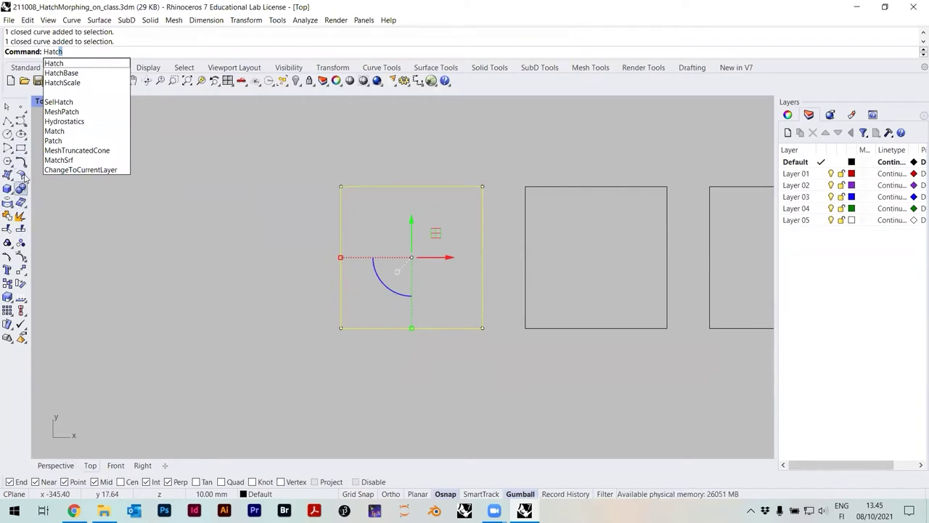
{"action": "key", "text": "Return"}
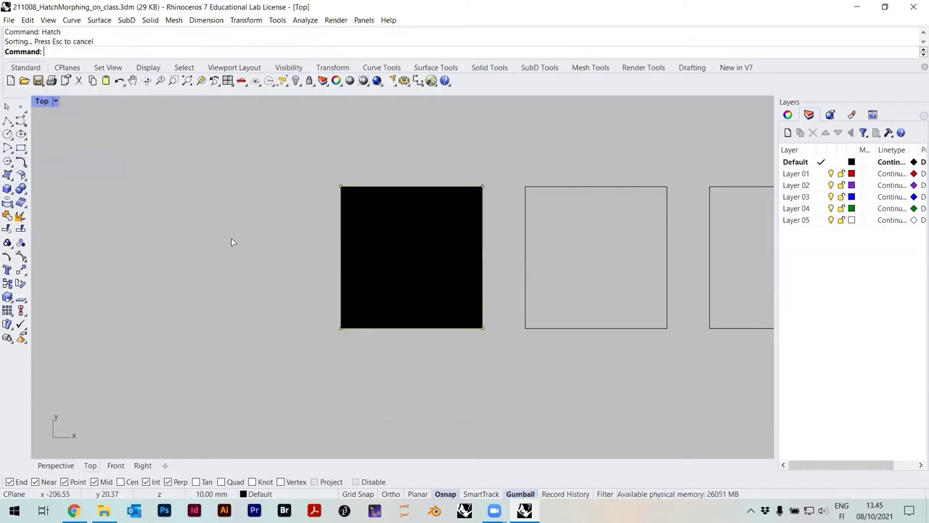
{"action": "left_click_drag", "start_coordinate": [514, 79], "coordinate": [612, 85]}
{"action": "mouse_move", "coordinate": [371, 253]}
{"action": "right_mouse_down"}
{"action": "mouse_move", "coordinate": [267, 263]}
{"action": "mouse_move", "coordinate": [242, 248]}
{"action": "right_mouse_up"}
{"action": "scroll", "coordinate": [266, 262], "scroll_direction": "up", "scroll_amount": 12}
{"action": "scroll", "coordinate": [243, 248], "scroll_direction": "down", "scroll_amount": 8}
{"action": "scroll", "coordinate": [248, 252], "scroll_direction": "up", "scroll_amount": 3}
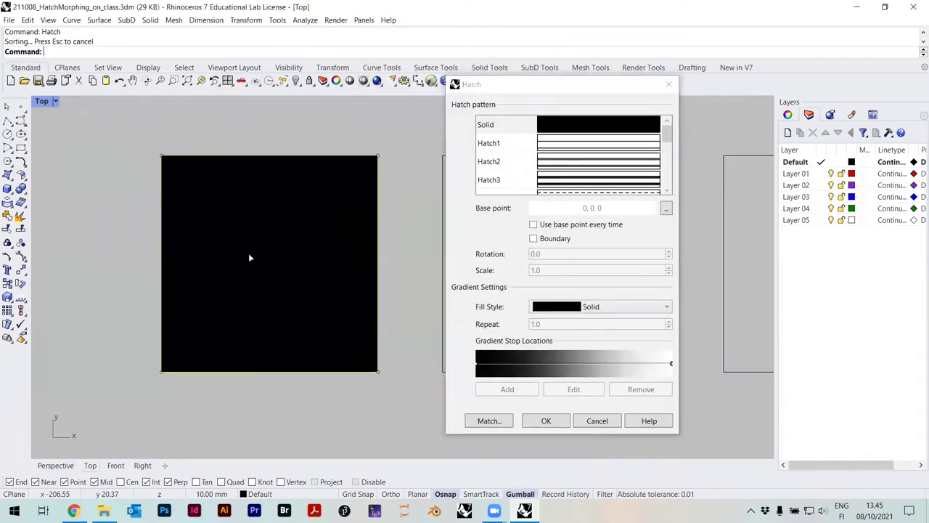
{"action": "left_click_drag", "start_coordinate": [672, 138], "coordinate": [667, 178]}
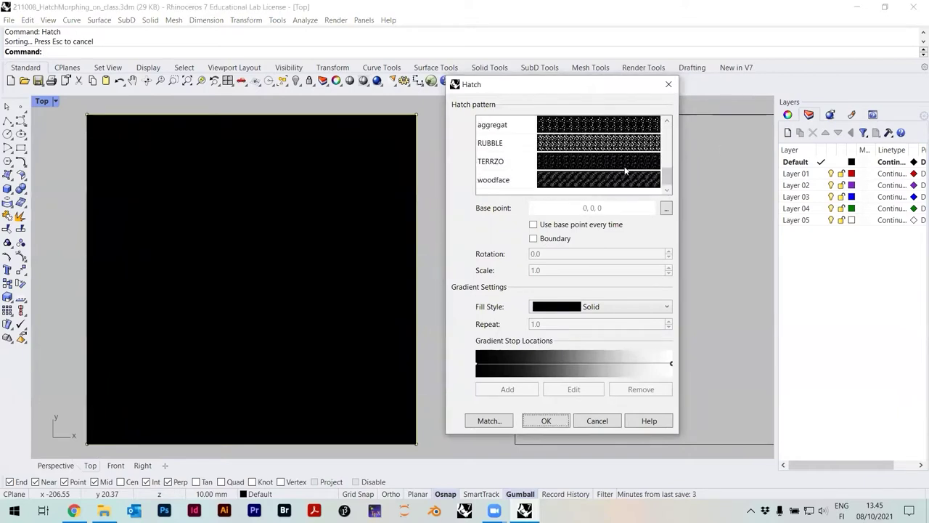
{"action": "scroll", "coordinate": [592, 177], "scroll_direction": "up", "scroll_amount": 2}
{"action": "scroll", "coordinate": [589, 167], "scroll_direction": "down", "scroll_amount": 1}
{"action": "left_click", "coordinate": [585, 162]}
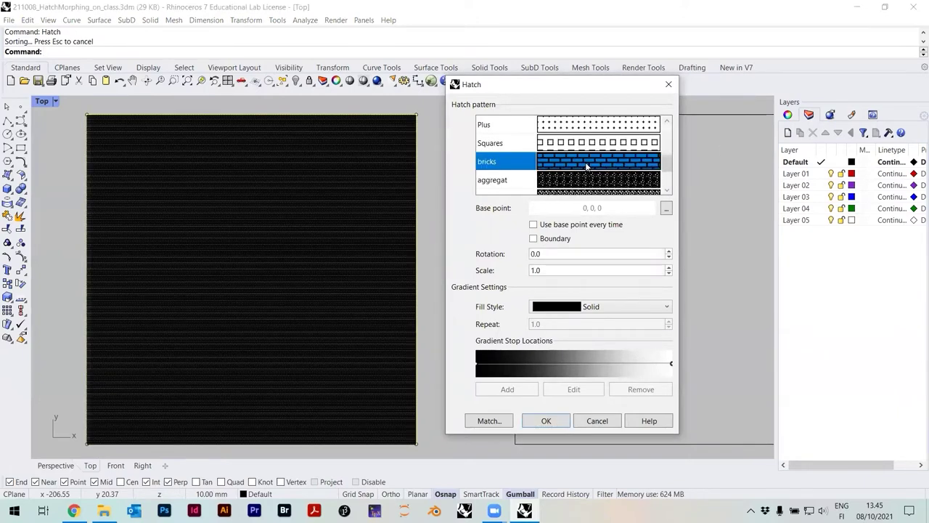
Step: Examine the bricks pattern preview up close and from afar to judge its density at scale 1.0
{"action": "left_click", "coordinate": [337, 266]}
{"action": "scroll", "coordinate": [193, 265], "scroll_direction": "up", "scroll_amount": 5}
{"action": "scroll", "coordinate": [214, 270], "scroll_direction": "up", "scroll_amount": 3}
{"action": "scroll", "coordinate": [225, 270], "scroll_direction": "down", "scroll_amount": 5}
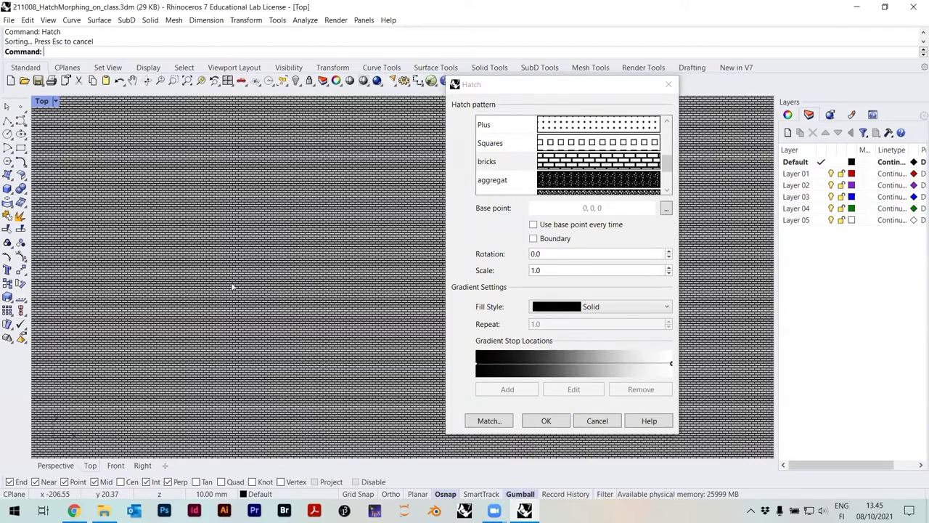
{"action": "scroll", "coordinate": [233, 287], "scroll_direction": "up", "scroll_amount": 6}
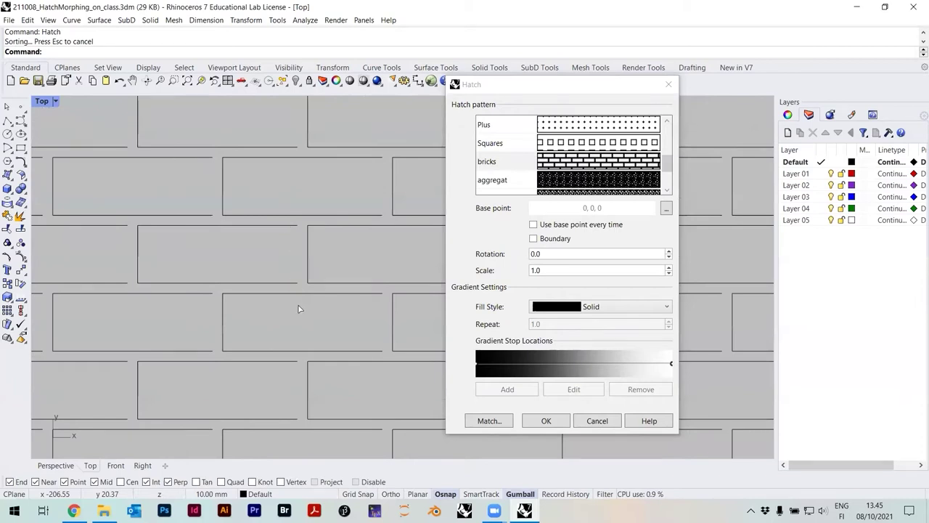
{"action": "scroll", "coordinate": [295, 279], "scroll_direction": "down", "scroll_amount": 3}
{"action": "scroll", "coordinate": [300, 210], "scroll_direction": "up", "scroll_amount": 3}
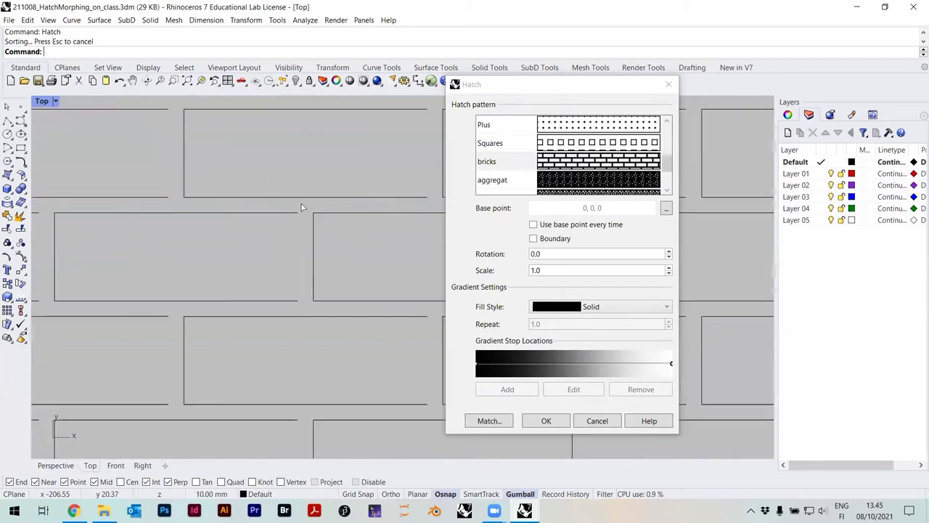
{"action": "scroll", "coordinate": [302, 289], "scroll_direction": "down", "scroll_amount": 3}
{"action": "scroll", "coordinate": [304, 288], "scroll_direction": "down", "scroll_amount": 3}
{"action": "scroll", "coordinate": [305, 286], "scroll_direction": "up", "scroll_amount": 1}
{"action": "scroll", "coordinate": [320, 269], "scroll_direction": "down", "scroll_amount": 4}
{"action": "scroll", "coordinate": [324, 260], "scroll_direction": "down", "scroll_amount": 4}
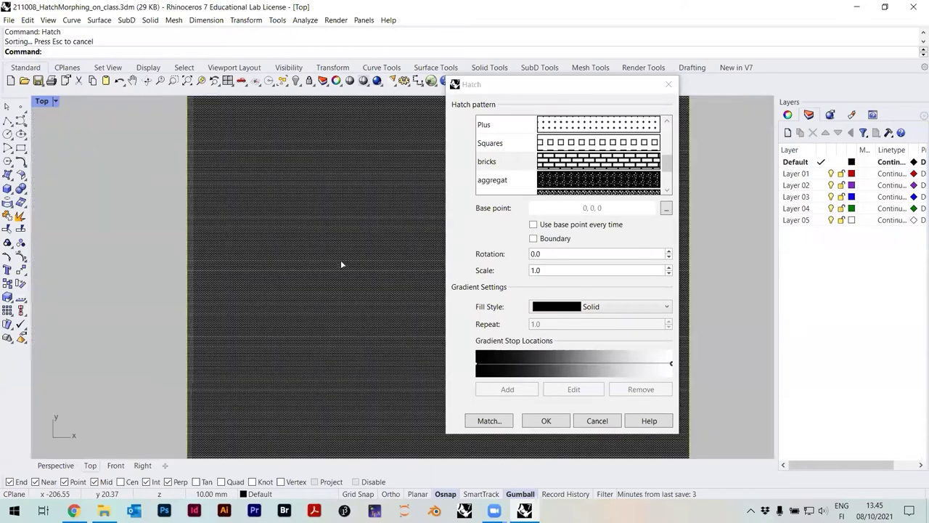
Step: Set the bricks hatch scale to 10.0, check its preview and create the hatch in the first square
{"action": "left_click", "coordinate": [669, 267]}
{"action": "left_click", "coordinate": [669, 267]}
{"action": "left_click", "coordinate": [669, 267]}
{"action": "left_click", "coordinate": [669, 267]}
{"action": "left_click", "coordinate": [669, 268]}
{"action": "left_click", "coordinate": [669, 267]}
{"action": "left_click", "coordinate": [668, 267]}
{"action": "left_click", "coordinate": [668, 267]}
{"action": "left_click", "coordinate": [668, 267]}
{"action": "scroll", "coordinate": [225, 251], "scroll_direction": "down", "scroll_amount": 4}
{"action": "scroll", "coordinate": [225, 247], "scroll_direction": "up", "scroll_amount": 10}
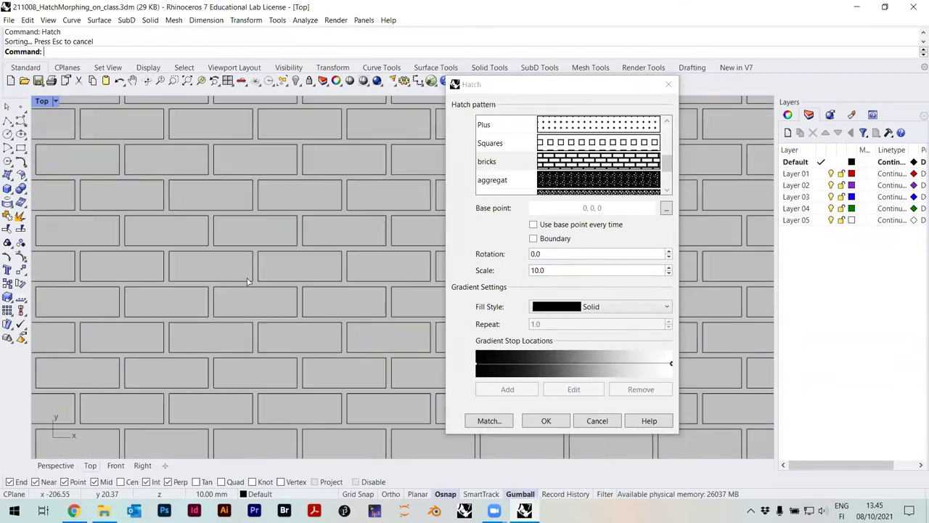
{"action": "scroll", "coordinate": [247, 282], "scroll_direction": "down", "scroll_amount": 8}
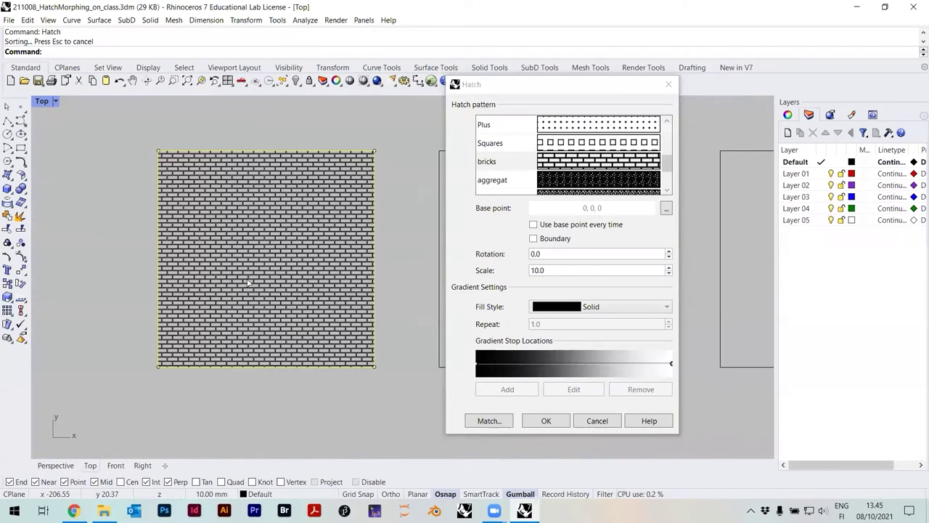
{"action": "left_click", "coordinate": [547, 421]}
Step: Select the brick hatch to examine it as an object inside the first square, clearing the selection when done
{"action": "left_click", "coordinate": [396, 290]}
{"action": "scroll", "coordinate": [284, 285], "scroll_direction": "up", "scroll_amount": 3}
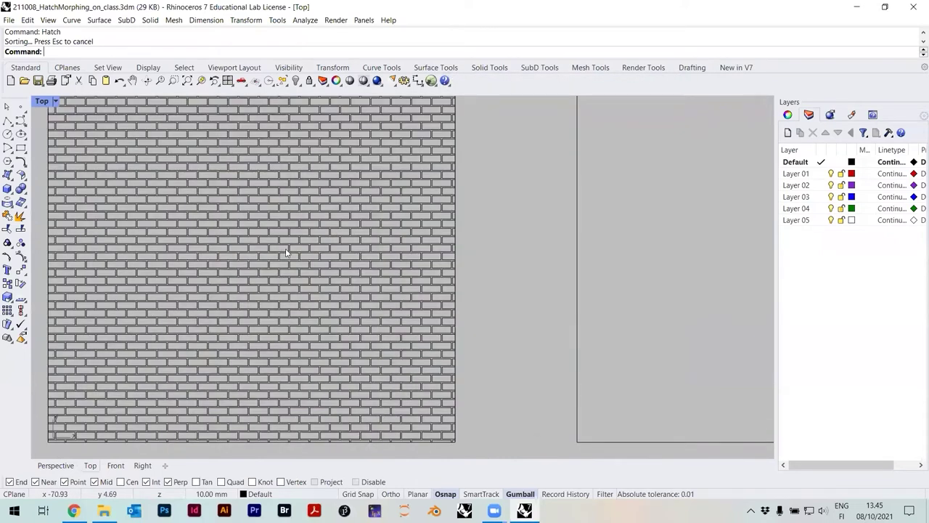
{"action": "left_click", "coordinate": [286, 252]}
{"action": "right_click_drag", "start_coordinate": [336, 271], "coordinate": [365, 290]}
{"action": "left_click", "coordinate": [561, 290]}
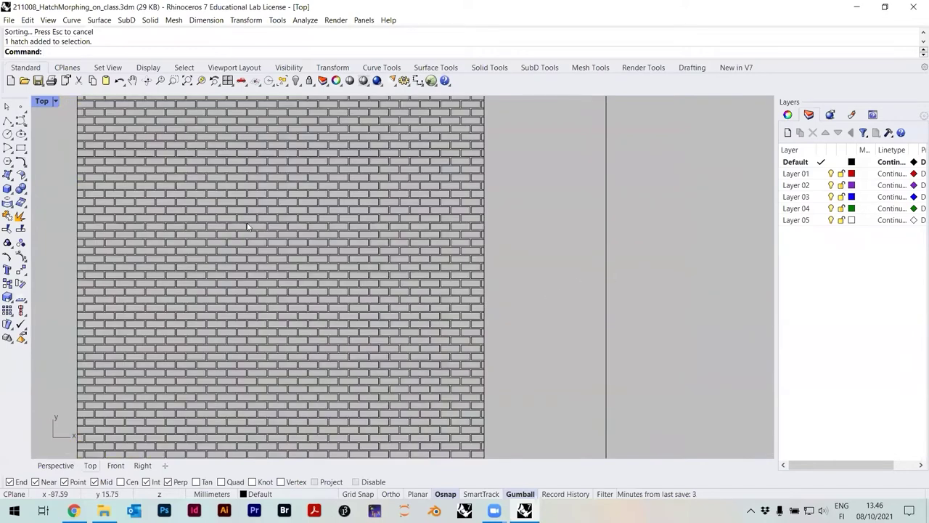
{"action": "left_click", "coordinate": [247, 228]}
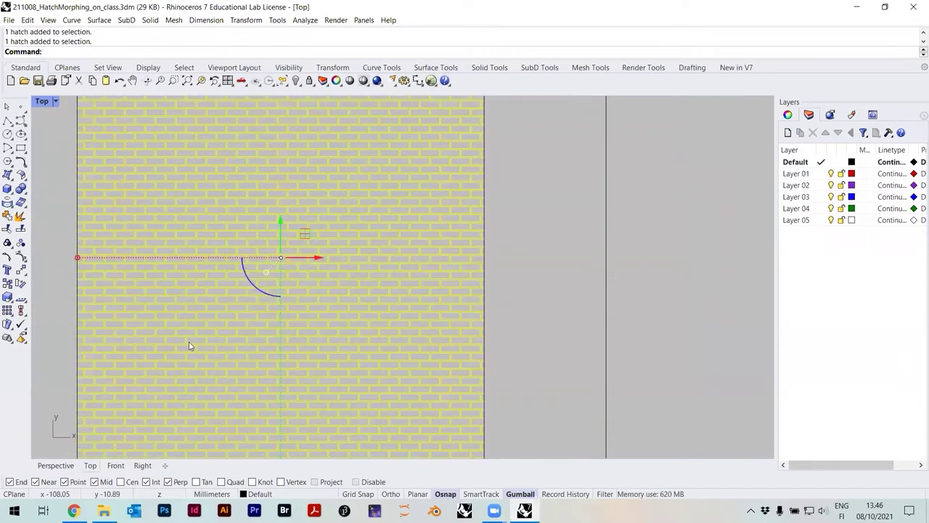
{"action": "left_click", "coordinate": [505, 284]}
Step: Turn on the control points of the hatched square's outline and move its upper-left corner point outward, up and to the left
{"action": "scroll", "coordinate": [506, 283], "scroll_direction": "down", "scroll_amount": 2}
{"action": "right_click_drag", "start_coordinate": [249, 224], "coordinate": [322, 354]}
{"action": "left_click", "coordinate": [243, 229]}
{"action": "left_click", "coordinate": [239, 234]}
{"action": "mouse_move", "coordinate": [242, 204]}
{"action": "left_mouse_down"}
{"action": "mouse_move", "coordinate": [224, 244]}
{"action": "mouse_move", "coordinate": [220, 211]}
{"action": "mouse_move", "coordinate": [192, 190]}
{"action": "left_mouse_up"}
{"action": "left_click", "coordinate": [251, 230]}
{"action": "left_click", "coordinate": [272, 259]}
{"action": "key", "text": "F10"}
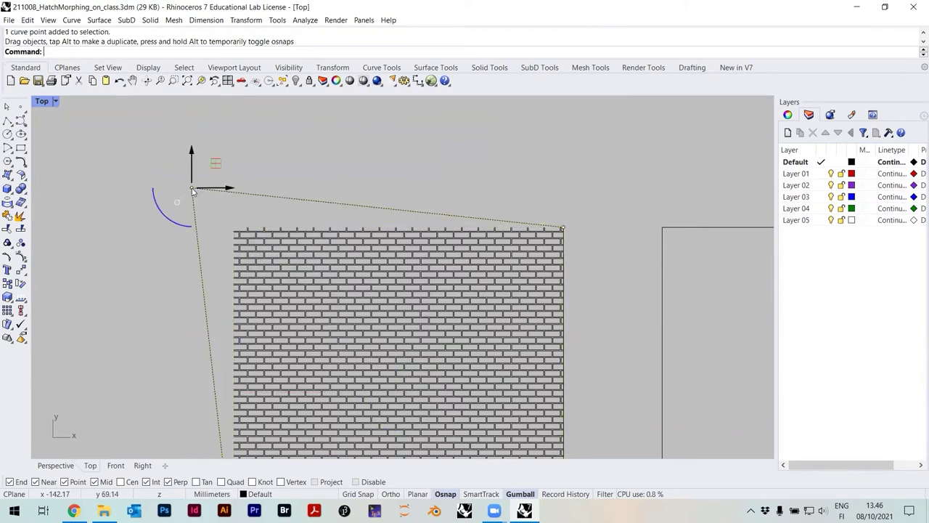
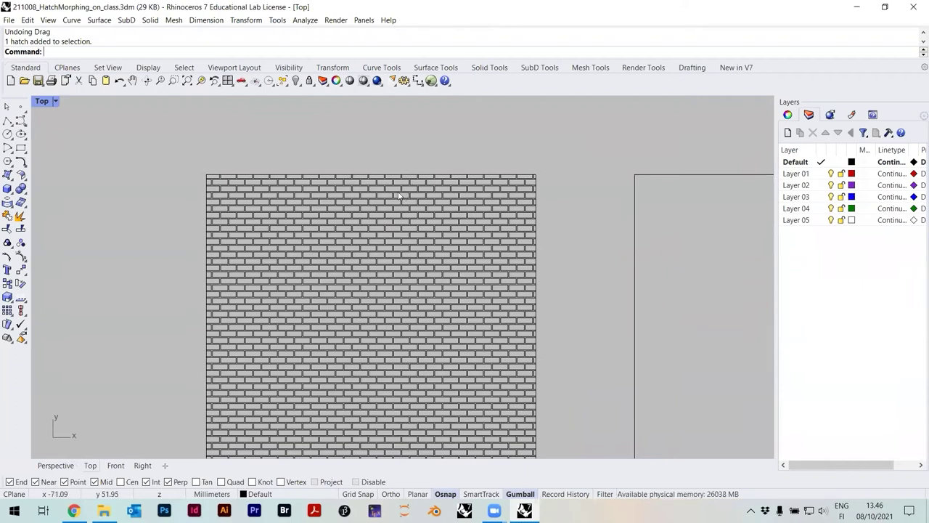
Step: Start a hatch on the second square and choose the woodface pattern at scale 10.0
{"action": "scroll", "coordinate": [403, 283], "scroll_direction": "down", "scroll_amount": 4}
{"action": "right_click_drag", "start_coordinate": [408, 276], "coordinate": [300, 278]}
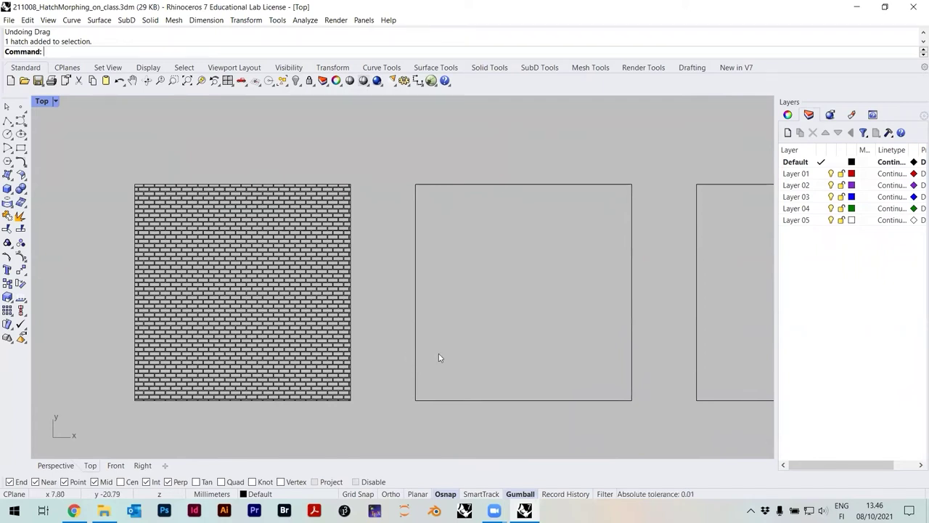
{"action": "left_click_drag", "start_coordinate": [425, 299], "coordinate": [454, 318]}
{"action": "right_click_drag", "start_coordinate": [475, 316], "coordinate": [450, 303]}
{"action": "left_click_drag", "start_coordinate": [425, 298], "coordinate": [379, 272]}
{"action": "type", "text": "hatch"}
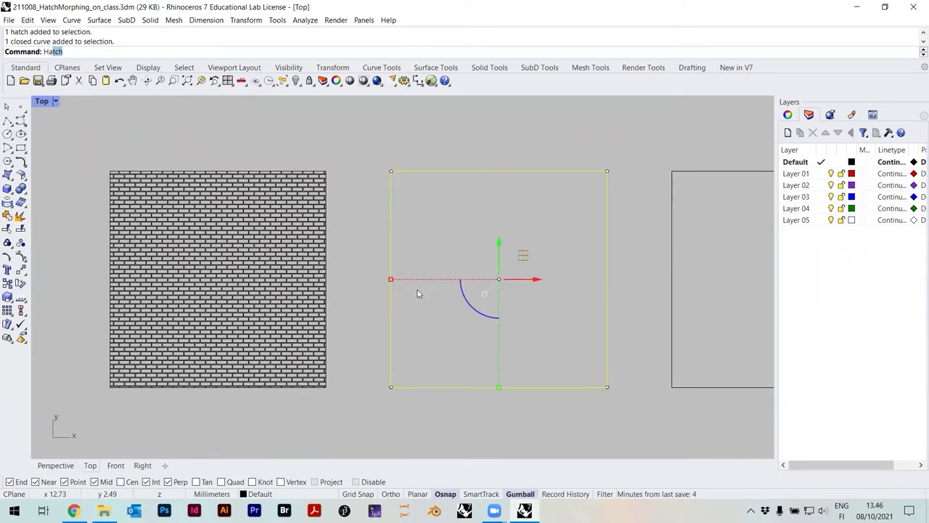
{"action": "key", "text": "Return"}
{"action": "left_click_drag", "start_coordinate": [666, 128], "coordinate": [666, 201]}
{"action": "scroll", "coordinate": [662, 171], "scroll_direction": "up", "scroll_amount": 1}
{"action": "scroll", "coordinate": [593, 168], "scroll_direction": "down", "scroll_amount": 1}
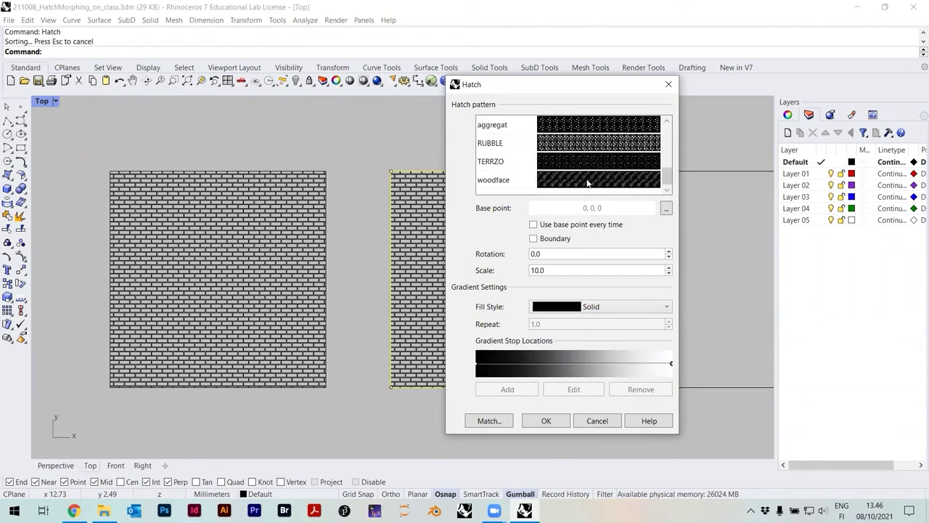
{"action": "left_click", "coordinate": [588, 183]}
Step: Inspect the woodface preview up close and create the hatch in the second square
{"action": "right_click_drag", "start_coordinate": [347, 303], "coordinate": [314, 280]}
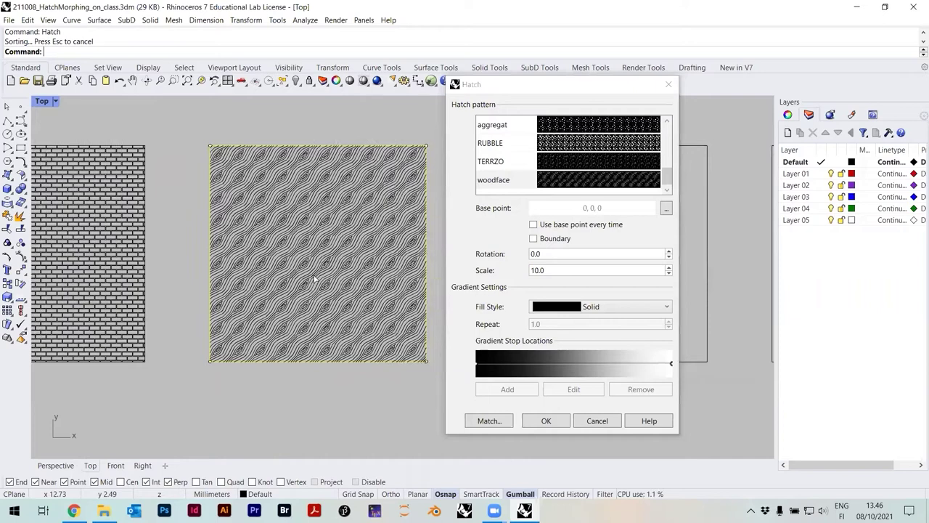
{"action": "scroll", "coordinate": [315, 279], "scroll_direction": "up", "scroll_amount": 3}
{"action": "scroll", "coordinate": [291, 276], "scroll_direction": "down", "scroll_amount": 3}
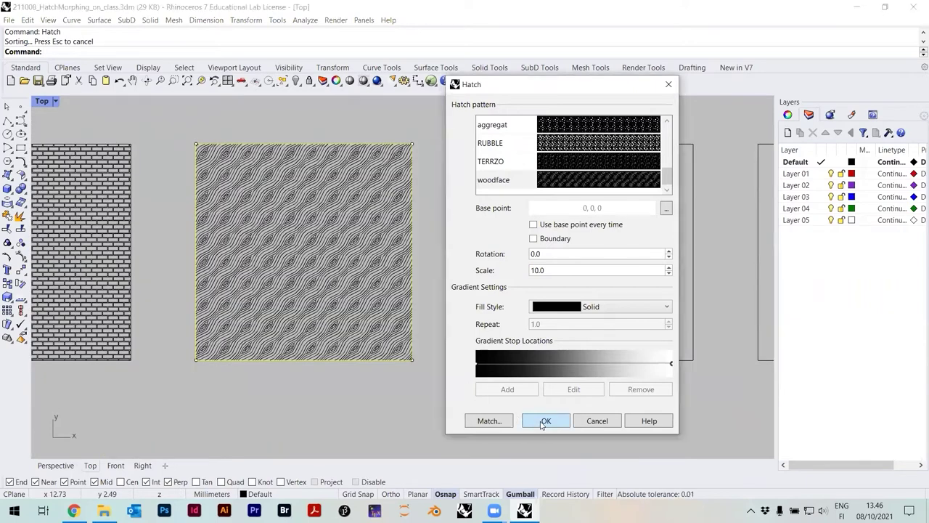
{"action": "left_click", "coordinate": [541, 425]}
Step: Hatch the third square with the RUBBLE pattern at scale 10.0
{"action": "left_click", "coordinate": [423, 268]}
{"action": "right_click_drag", "start_coordinate": [423, 268], "coordinate": [342, 267]}
{"action": "left_click_drag", "start_coordinate": [485, 388], "coordinate": [456, 332]}
{"action": "type", "text": "hatch"}
{"action": "key", "text": "Return"}
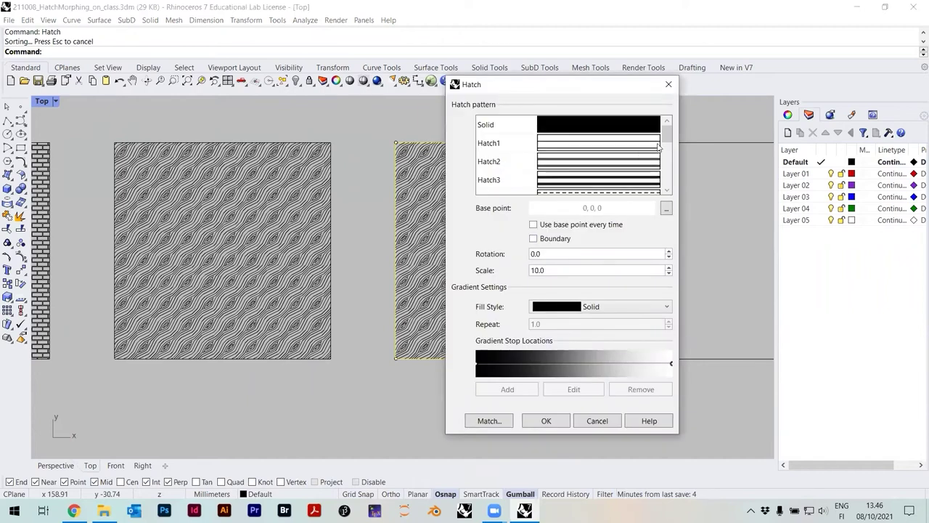
{"action": "scroll", "coordinate": [646, 151], "scroll_direction": "down", "scroll_amount": 6}
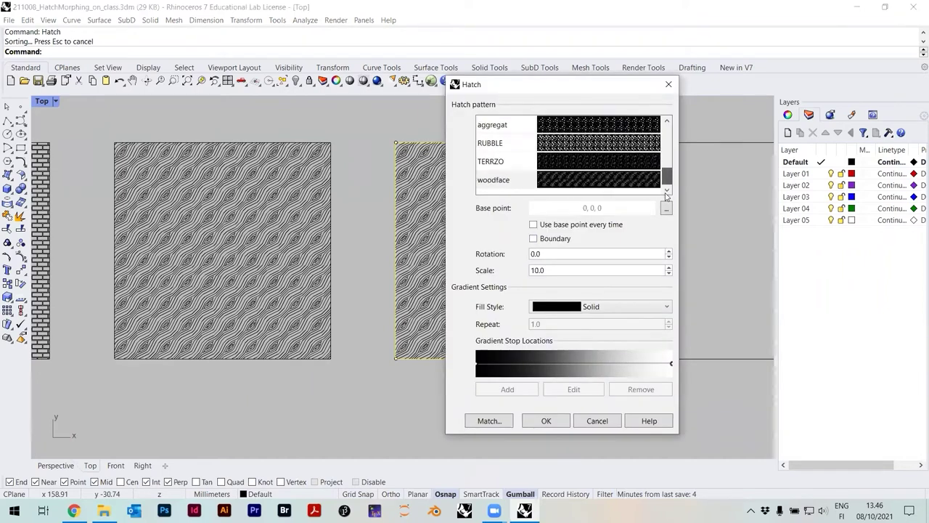
{"action": "left_click", "coordinate": [559, 165]}
{"action": "left_click", "coordinate": [558, 148]}
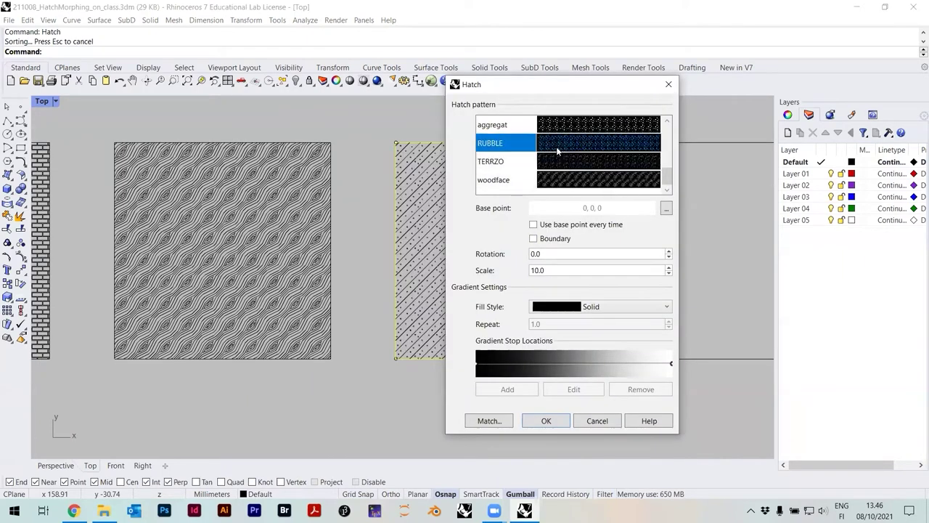
{"action": "left_click", "coordinate": [542, 417]}
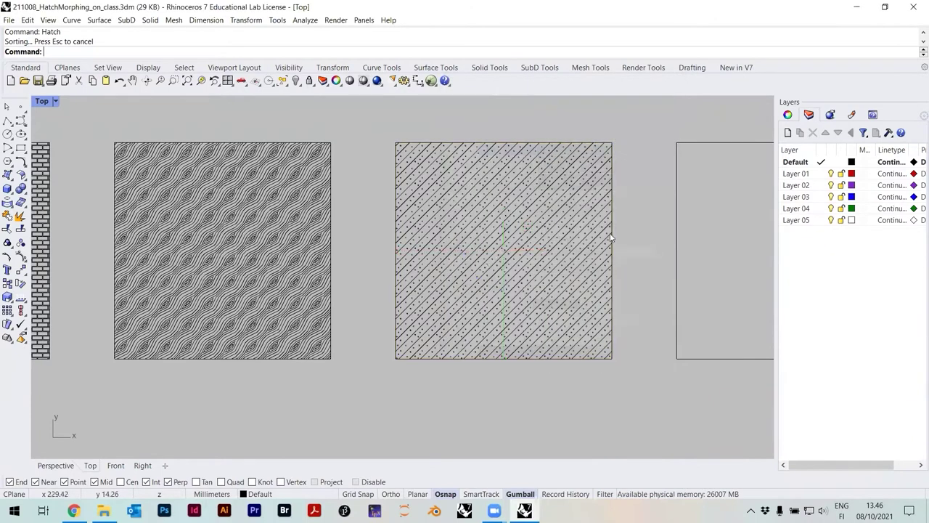
Step: Start a hatch on the fourth square and preview the RUBBLE and aggregat patterns
{"action": "right_click_drag", "start_coordinate": [757, 361], "coordinate": [553, 347]}
{"action": "left_click_drag", "start_coordinate": [569, 356], "coordinate": [542, 311]}
{"action": "type", "text": "Hact"}
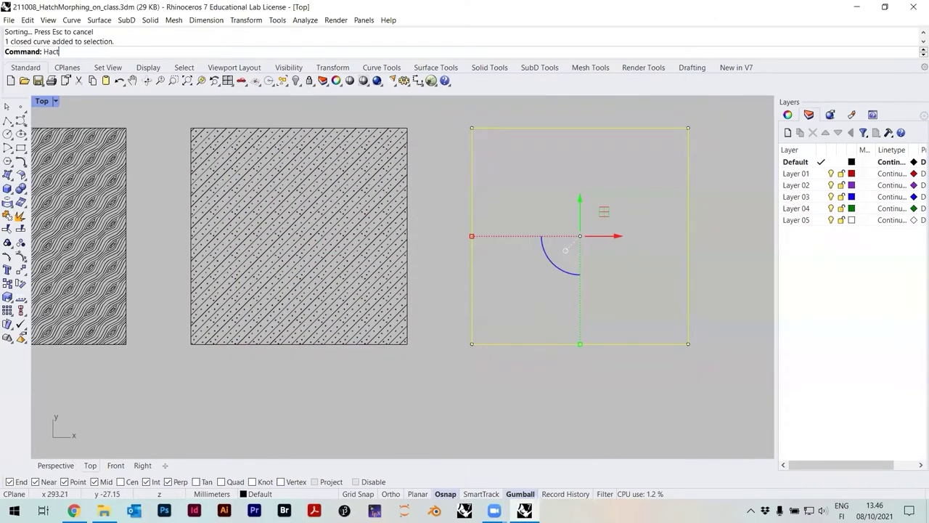
{"action": "key", "text": "BackSpace"}
{"action": "key", "text": "BackSpace"}
{"action": "type", "text": "tch"}
{"action": "key", "text": "Return"}
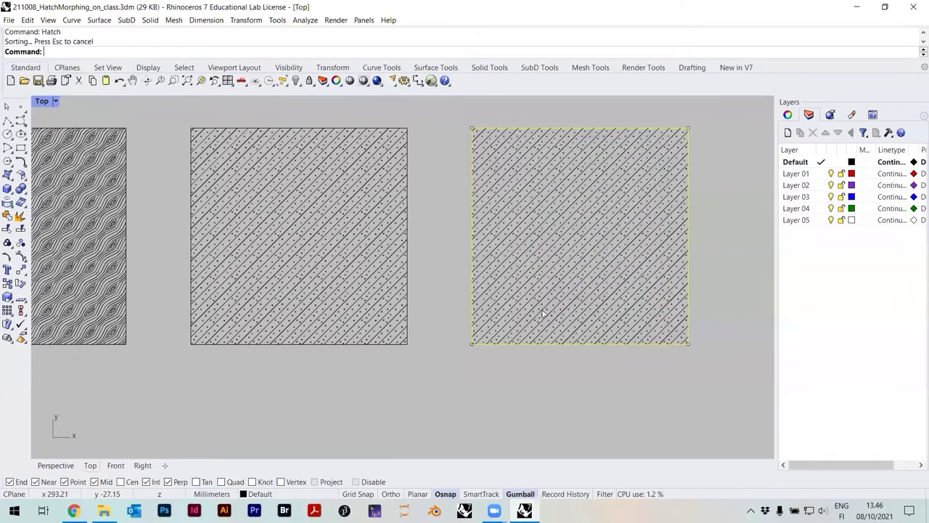
{"action": "left_click_drag", "start_coordinate": [667, 136], "coordinate": [665, 193]}
{"action": "left_click", "coordinate": [562, 149]}
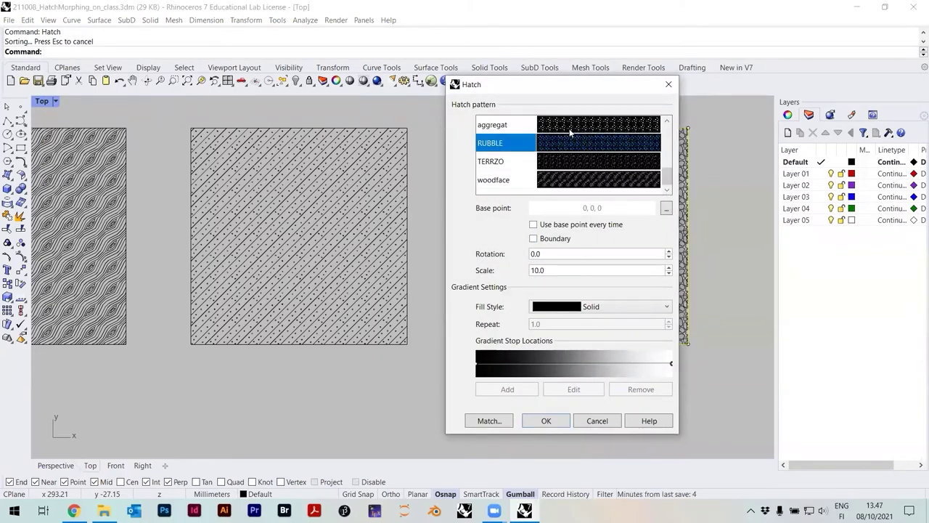
{"action": "left_click", "coordinate": [570, 132]}
{"action": "left_click", "coordinate": [561, 143]}
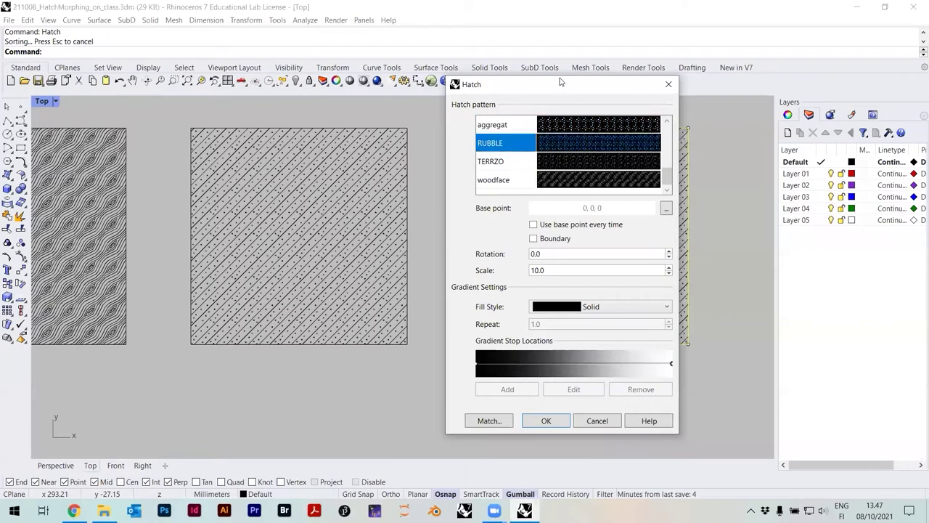
Step: Uncover the fourth square, preview TERRZO on it, and hatch it with the aggregat pattern at scale 10.0
{"action": "left_click_drag", "start_coordinate": [559, 81], "coordinate": [334, 64]}
{"action": "left_click", "coordinate": [333, 145]}
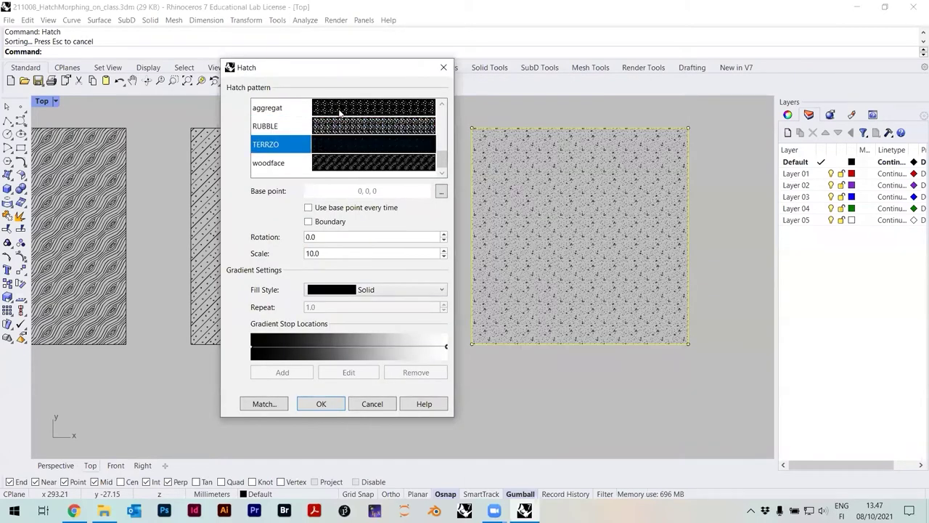
{"action": "left_click", "coordinate": [340, 111]}
{"action": "scroll", "coordinate": [340, 125], "scroll_direction": "up", "scroll_amount": 1}
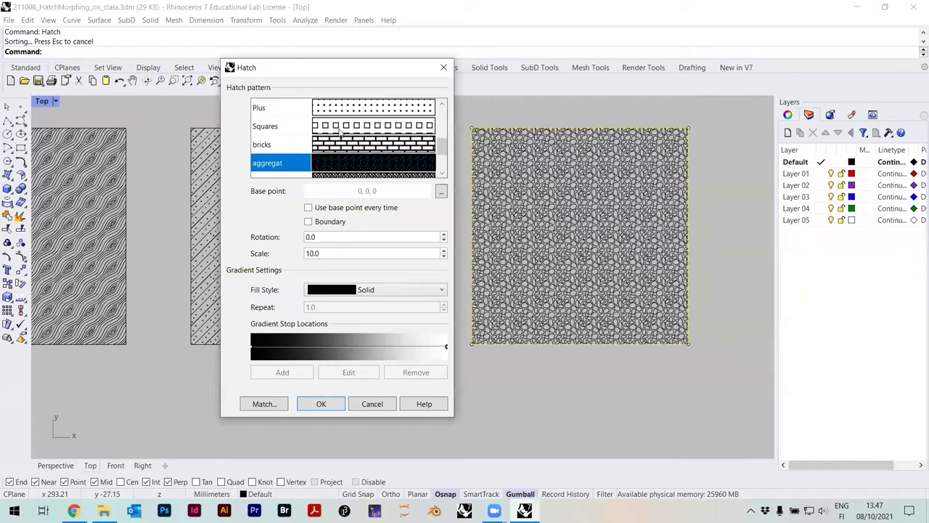
{"action": "scroll", "coordinate": [346, 136], "scroll_direction": "up", "scroll_amount": 2}
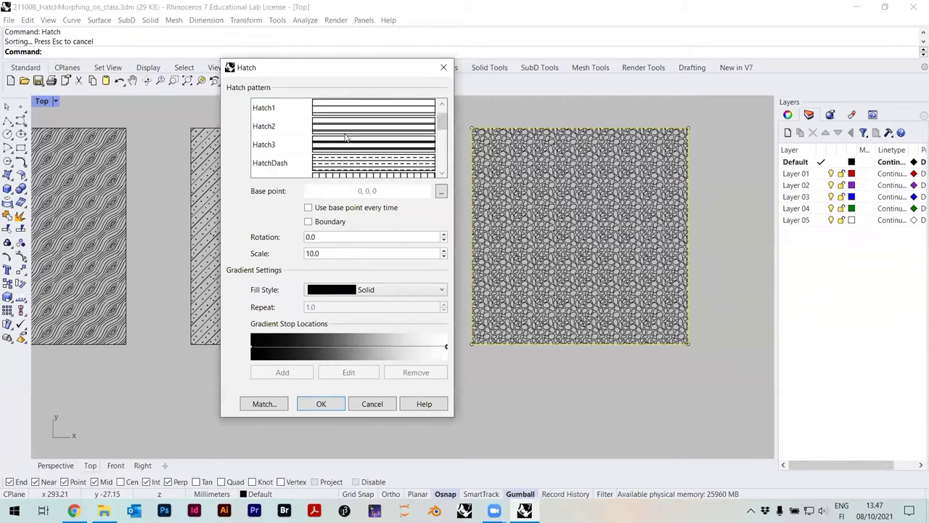
{"action": "left_click", "coordinate": [322, 404]}
Step: Duplicate the fourth square's outline and nudge the copy 130 mm to the right as a fifth square
{"action": "right_click_drag", "start_coordinate": [650, 336], "coordinate": [438, 305]}
{"action": "key", "text": "ctrl+c"}
{"action": "key", "text": "ctrl+v"}
{"action": "key", "text": "alt+Right"}
{"action": "key", "text": "alt+Right"}
{"action": "key", "text": "alt+Right"}
{"action": "key", "text": "alt+Right"}
{"action": "key", "text": "alt+Right"}
{"action": "key", "text": "alt+Right"}
{"action": "key", "text": "alt+Right"}
{"action": "key", "text": "alt+Right"}
{"action": "key", "text": "alt+Right"}
{"action": "key", "text": "alt+Right"}
{"action": "key", "text": "alt+Right"}
{"action": "key", "text": "alt+Right"}
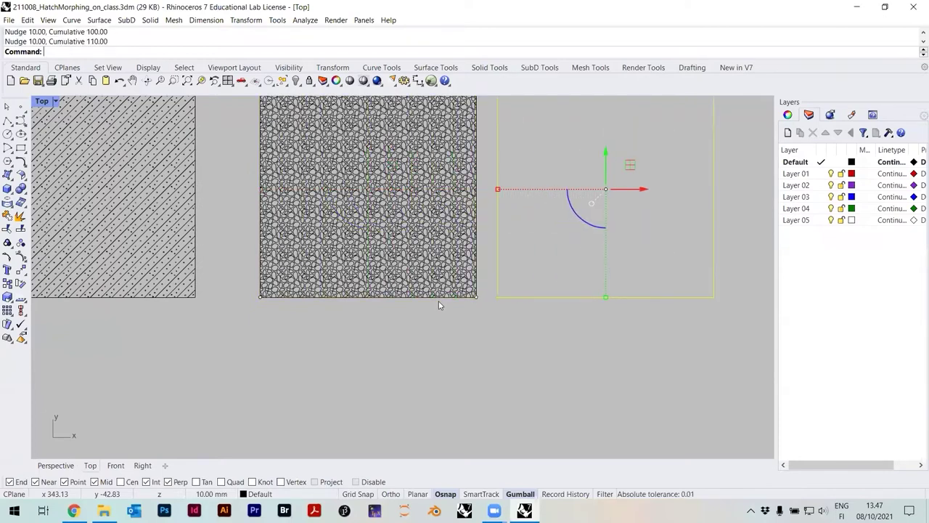
{"action": "right_click_drag", "start_coordinate": [558, 263], "coordinate": [513, 348]}
{"action": "key", "text": "alt+Right"}
Step: Start a hatch on the fifth square and choose the Plus pattern
{"action": "left_click", "coordinate": [509, 389]}
{"action": "left_click", "coordinate": [517, 378]}
{"action": "type", "text": "Hatch"}
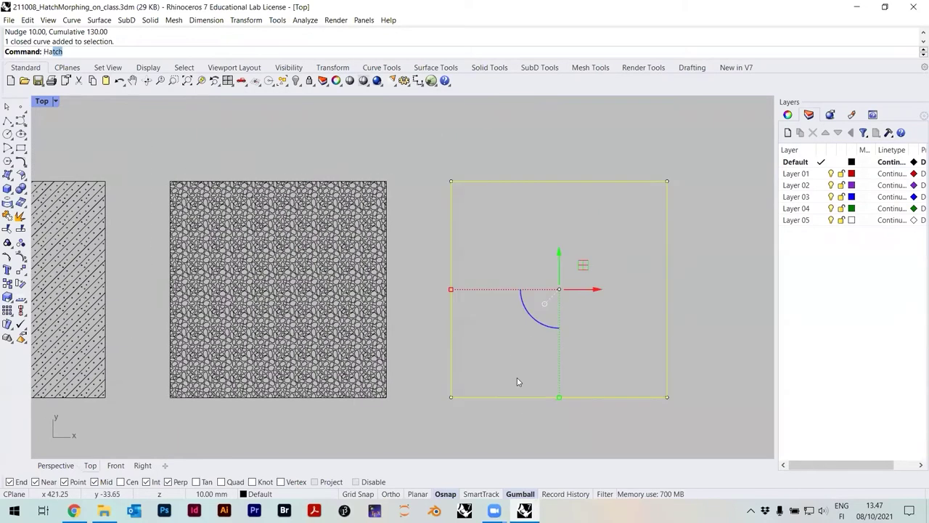
{"action": "key", "text": "Return"}
{"action": "scroll", "coordinate": [412, 145], "scroll_direction": "down", "scroll_amount": 3}
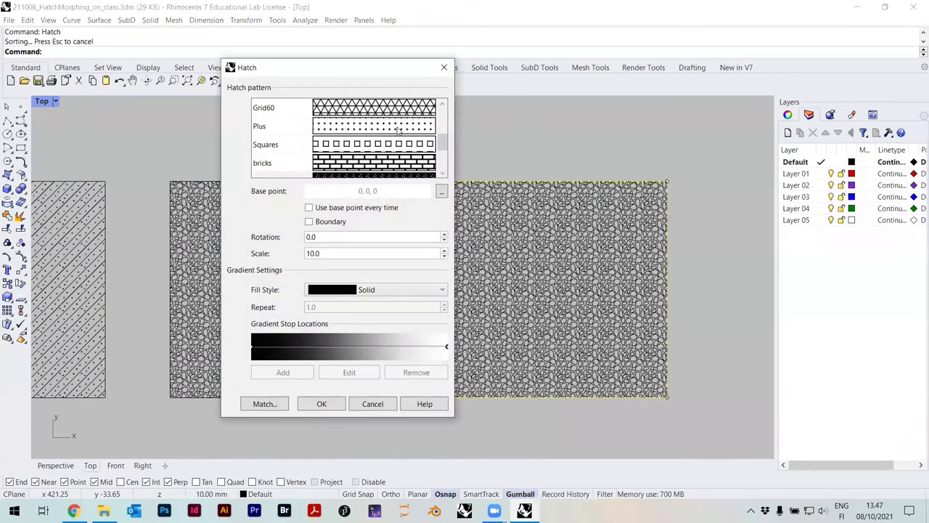
{"action": "left_click", "coordinate": [386, 130]}
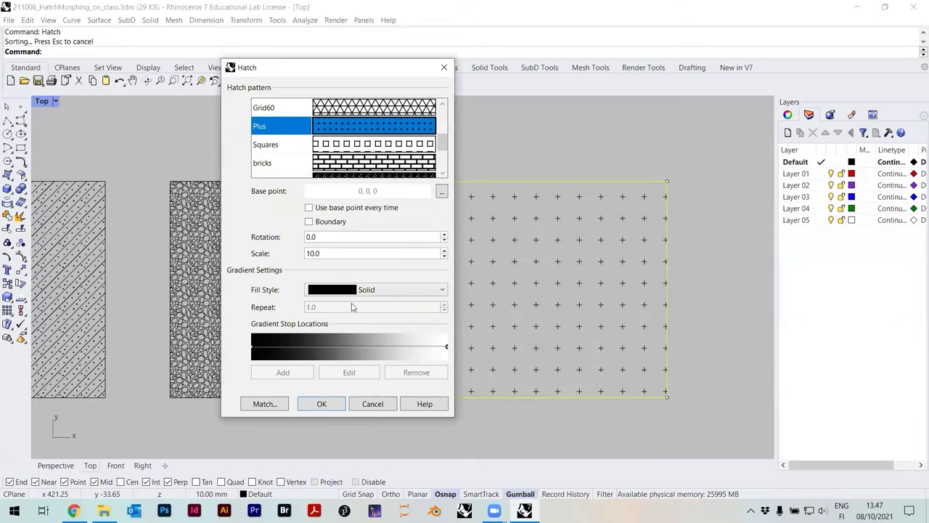
Step: Reduce the Plus hatch scale to 4.0 and create the hatch in the fifth square
{"action": "left_click", "coordinate": [443, 257]}
{"action": "left_click", "coordinate": [444, 257]}
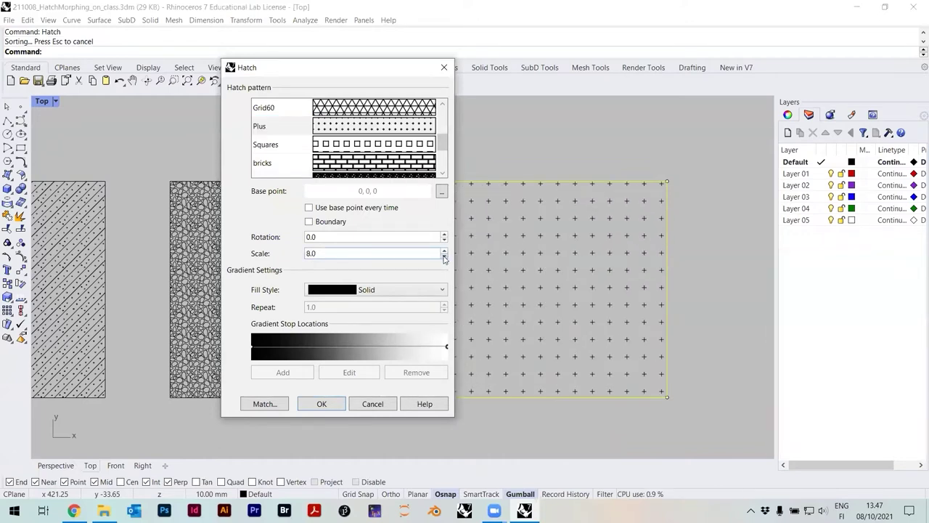
{"action": "left_click_drag", "start_coordinate": [365, 70], "coordinate": [239, 56]}
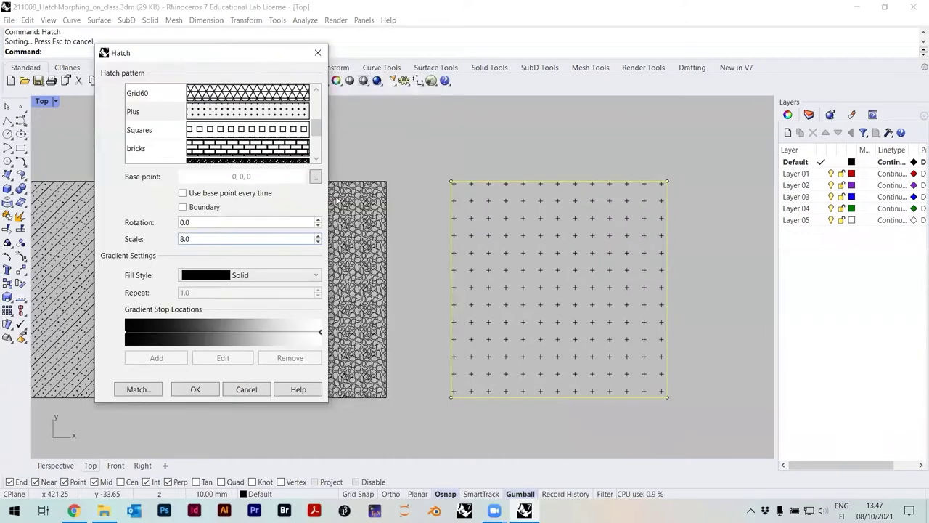
{"action": "left_click", "coordinate": [317, 242]}
{"action": "left_click", "coordinate": [317, 243]}
{"action": "left_click", "coordinate": [318, 242]}
{"action": "left_click", "coordinate": [317, 242]}
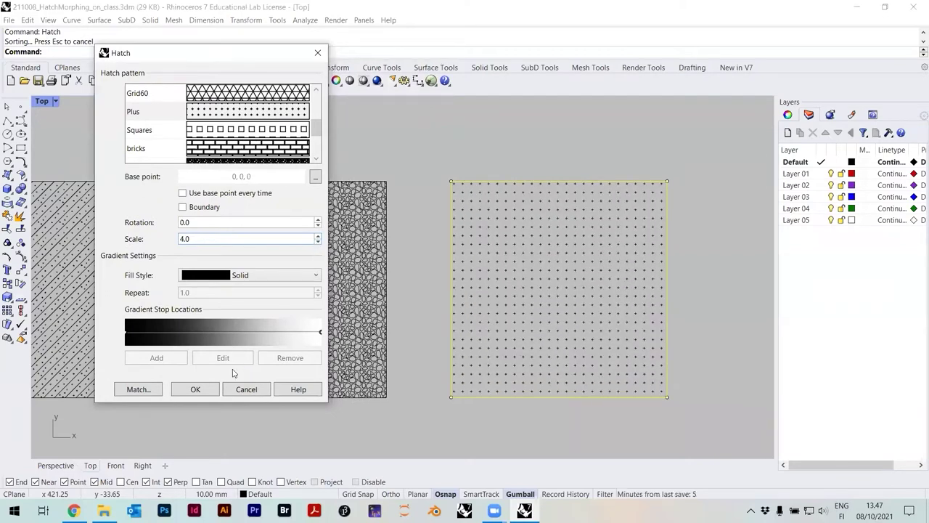
{"action": "left_click", "coordinate": [195, 389]}
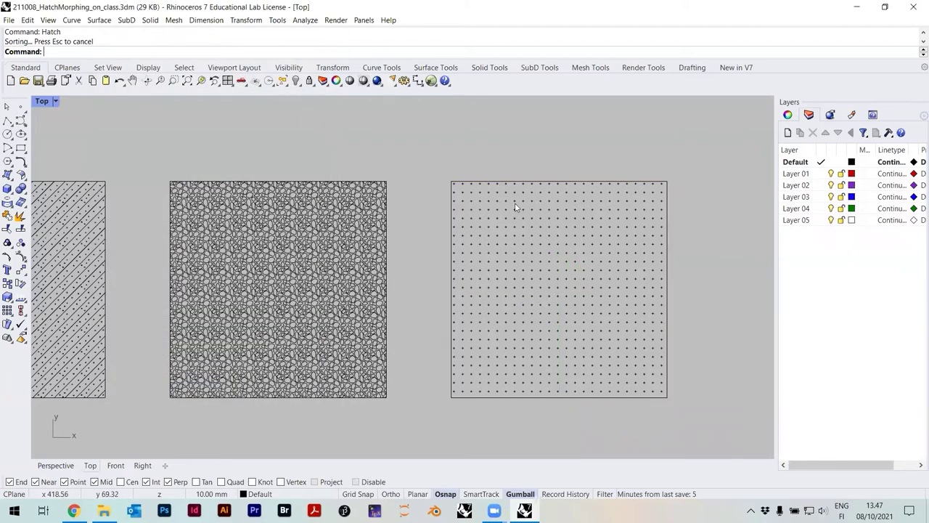
Step: Examine the row of five hatched squares from afar and up close, focusing on the Plus and woodface hatches
{"action": "scroll", "coordinate": [550, 247], "scroll_direction": "up", "scroll_amount": 5}
{"action": "scroll", "coordinate": [546, 239], "scroll_direction": "down", "scroll_amount": 10}
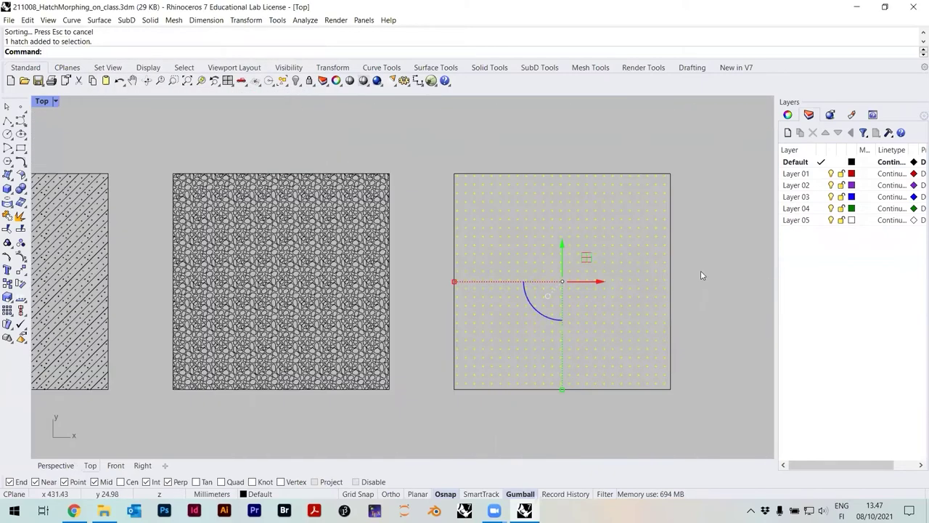
{"action": "right_click_drag", "start_coordinate": [595, 269], "coordinate": [606, 275]}
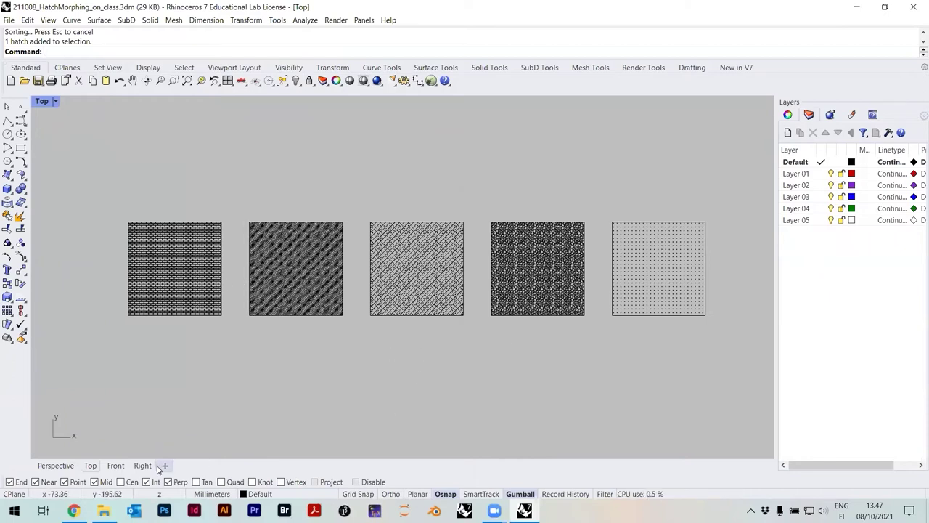
{"action": "scroll", "coordinate": [541, 297], "scroll_direction": "up", "scroll_amount": 6}
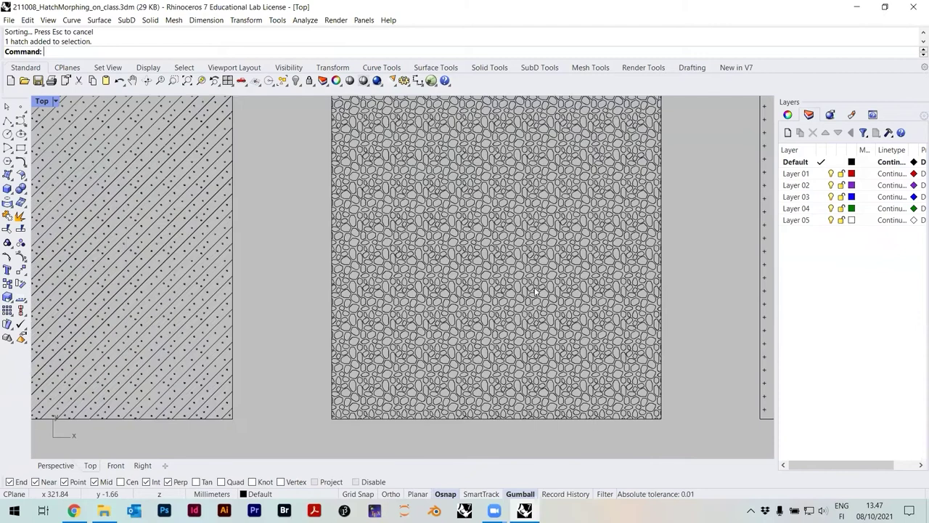
{"action": "scroll", "coordinate": [532, 298], "scroll_direction": "down", "scroll_amount": 6}
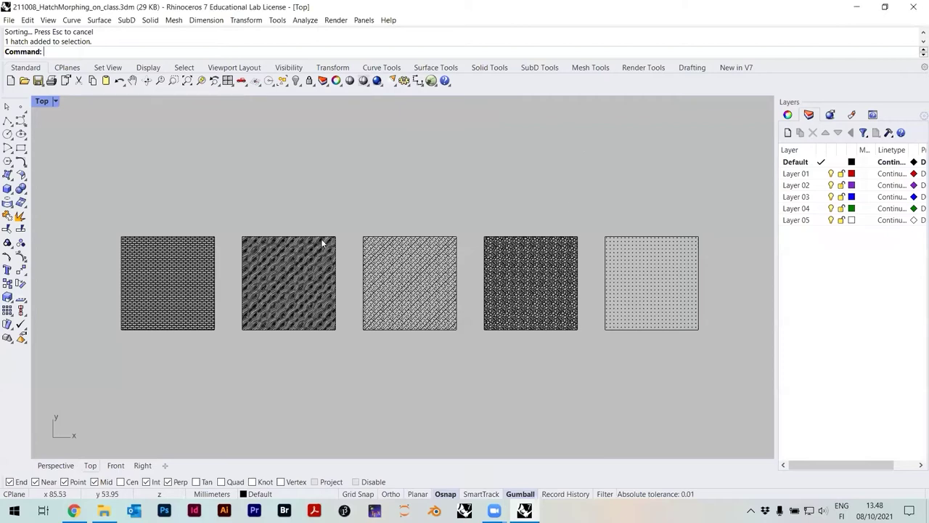
{"action": "scroll", "coordinate": [346, 277], "scroll_direction": "up", "scroll_amount": 6}
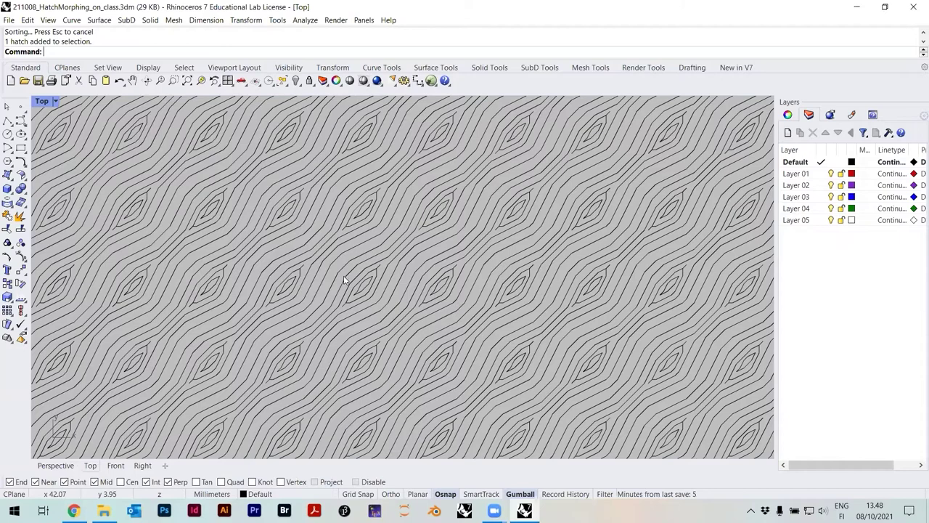
{"action": "scroll", "coordinate": [343, 275], "scroll_direction": "down", "scroll_amount": 6}
{"action": "scroll", "coordinate": [483, 287], "scroll_direction": "up", "scroll_amount": 4}
{"action": "left_click", "coordinate": [478, 259]}
{"action": "left_click", "coordinate": [723, 279]}
{"action": "mouse_move", "coordinate": [543, 292]}
{"action": "right_mouse_down"}
{"action": "mouse_move", "coordinate": [442, 292]}
{"action": "mouse_move", "coordinate": [332, 261]}
{"action": "right_mouse_up"}
{"action": "scroll", "coordinate": [442, 292], "scroll_direction": "down", "scroll_amount": 6}
{"action": "scroll", "coordinate": [331, 260], "scroll_direction": "down", "scroll_amount": 4}
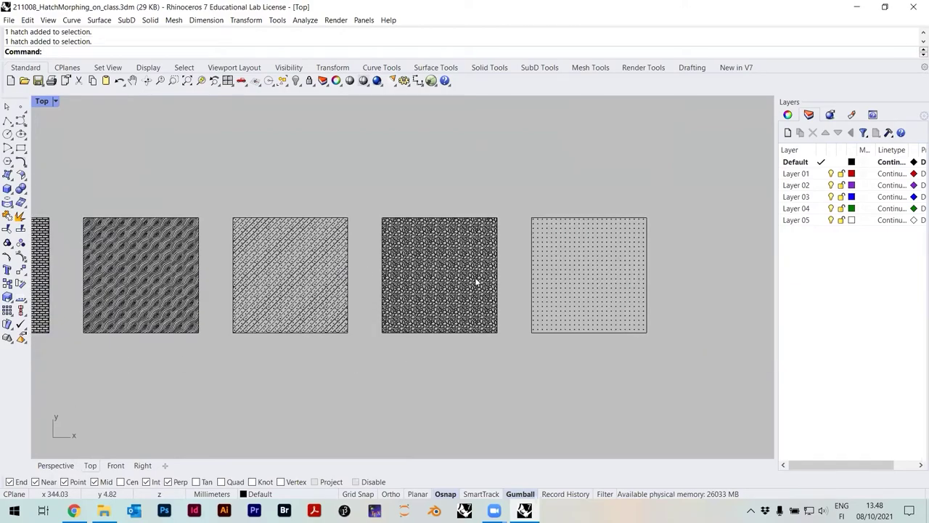
Step: Examine the aggregat hatch beside its neighbours, selecting it as a single object and clearing the selection
{"action": "scroll", "coordinate": [479, 281], "scroll_direction": "up", "scroll_amount": 10}
{"action": "scroll", "coordinate": [451, 300], "scroll_direction": "down", "scroll_amount": 8}
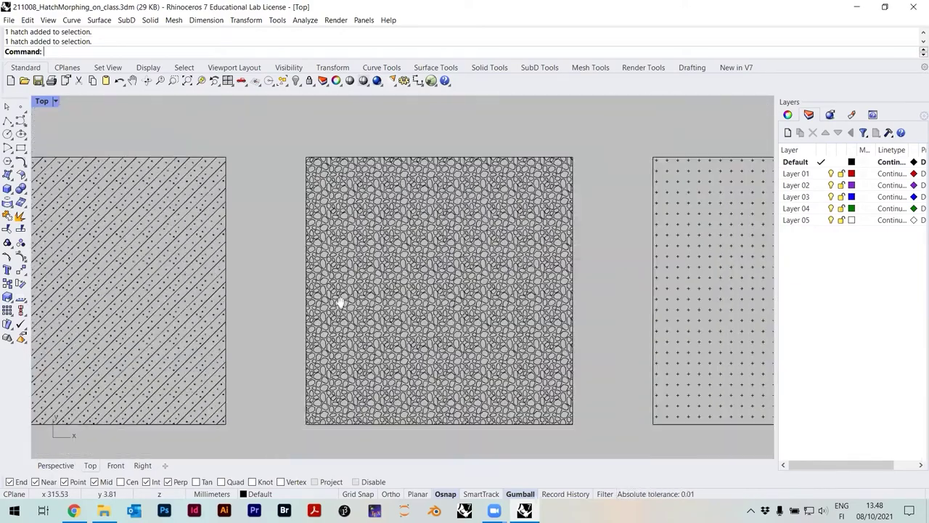
{"action": "right_click_drag", "start_coordinate": [349, 304], "coordinate": [232, 299]}
{"action": "right_click_drag", "start_coordinate": [623, 255], "coordinate": [517, 263]}
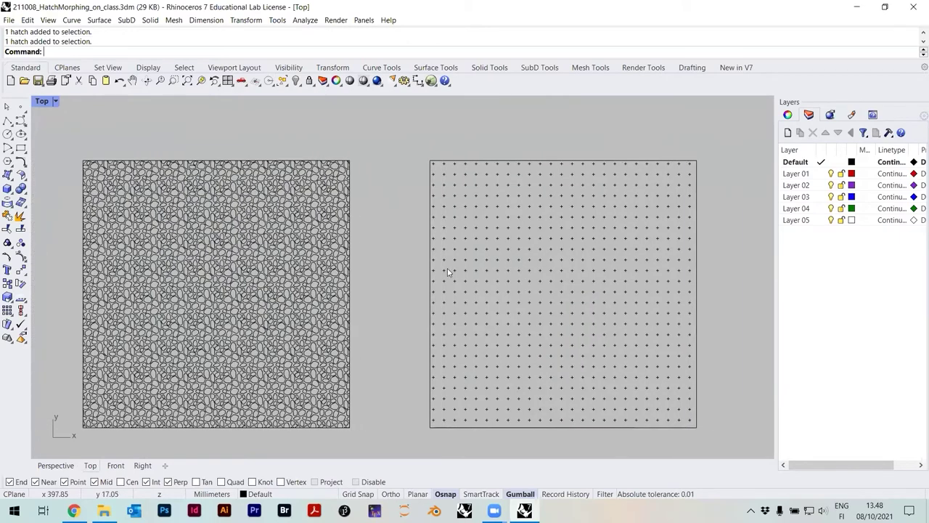
{"action": "right_click_drag", "start_coordinate": [457, 269], "coordinate": [538, 251]}
{"action": "scroll", "coordinate": [538, 252], "scroll_direction": "down", "scroll_amount": 6}
{"action": "mouse_move", "coordinate": [384, 269]}
{"action": "right_mouse_down"}
{"action": "mouse_move", "coordinate": [450, 273]}
{"action": "mouse_move", "coordinate": [503, 255]}
{"action": "right_mouse_up"}
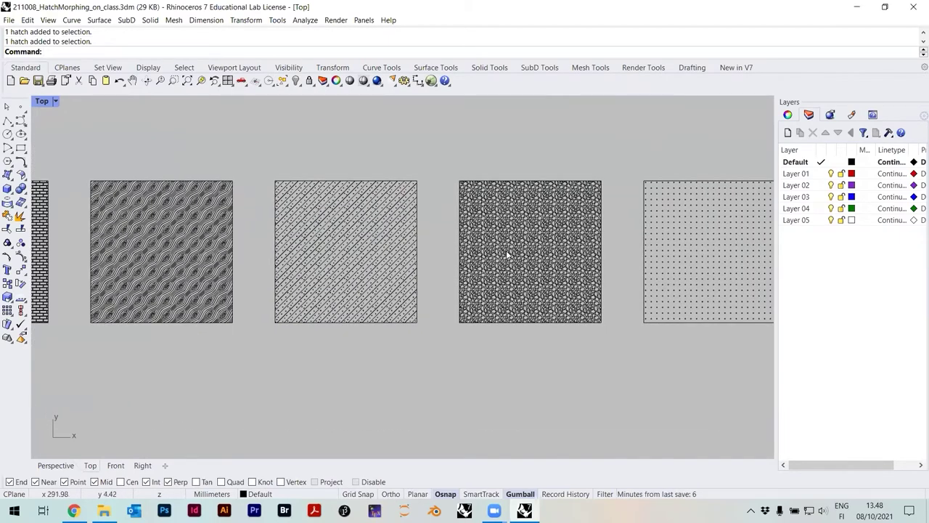
{"action": "scroll", "coordinate": [544, 263], "scroll_direction": "up", "scroll_amount": 5}
{"action": "scroll", "coordinate": [507, 301], "scroll_direction": "up", "scroll_amount": 6}
{"action": "left_click", "coordinate": [475, 255]}
{"action": "scroll", "coordinate": [483, 255], "scroll_direction": "down", "scroll_amount": 6}
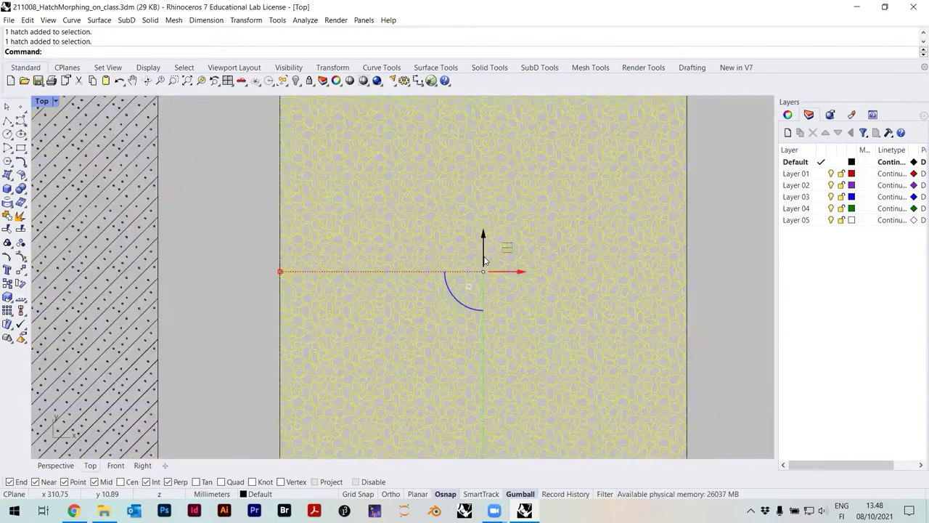
{"action": "left_click", "coordinate": [651, 276]}
{"action": "right_click_drag", "start_coordinate": [545, 269], "coordinate": [542, 288]}
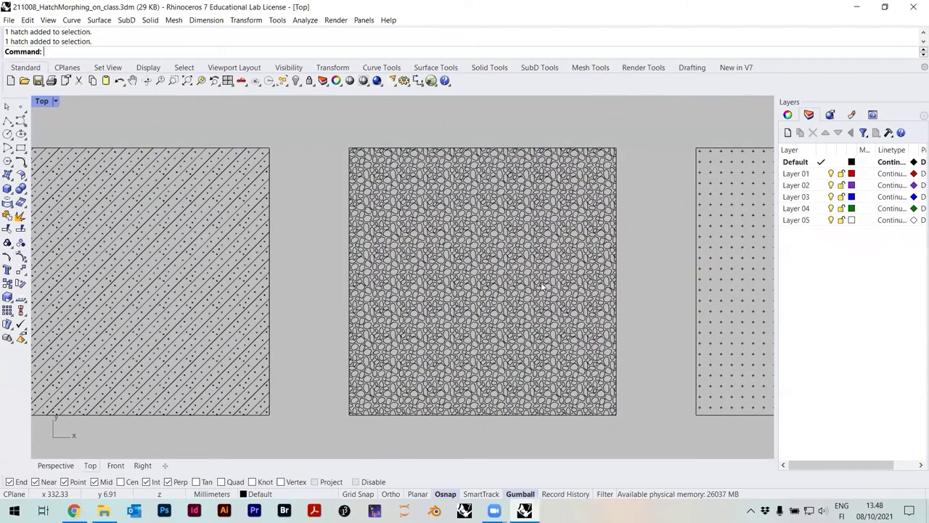
Step: Bring the full row of five hatched squares into view and save the model file
{"action": "mouse_move", "coordinate": [484, 259]}
{"action": "right_mouse_down"}
{"action": "mouse_move", "coordinate": [411, 248]}
{"action": "mouse_move", "coordinate": [412, 276]}
{"action": "mouse_move", "coordinate": [446, 312]}
{"action": "mouse_move", "coordinate": [577, 317]}
{"action": "right_mouse_up"}
{"action": "scroll", "coordinate": [410, 248], "scroll_direction": "down", "scroll_amount": 3}
{"action": "scroll", "coordinate": [456, 304], "scroll_direction": "down", "scroll_amount": 4}
{"action": "mouse_move", "coordinate": [393, 297]}
{"action": "right_mouse_down"}
{"action": "mouse_move", "coordinate": [475, 303]}
{"action": "mouse_move", "coordinate": [434, 291]}
{"action": "right_mouse_up"}
{"action": "scroll", "coordinate": [428, 284], "scroll_direction": "down", "scroll_amount": 2}
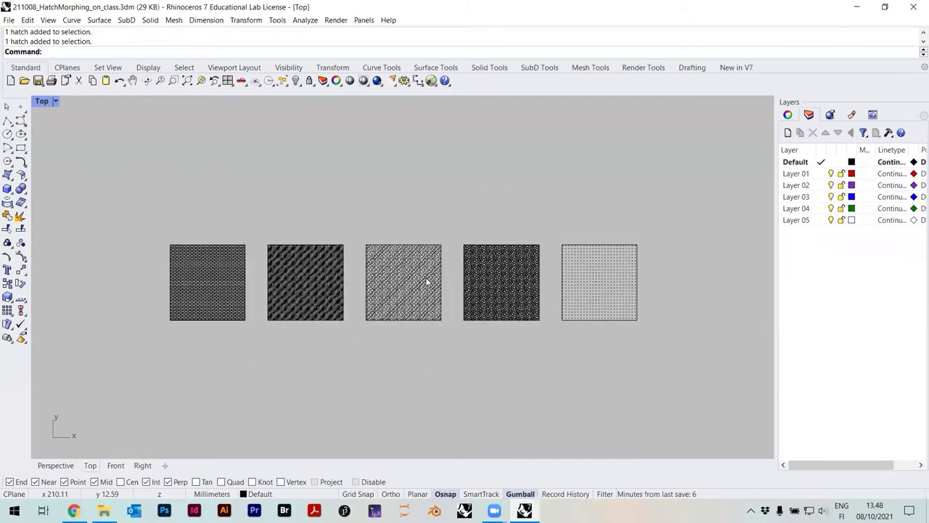
{"action": "key", "text": "ctrl+s"}
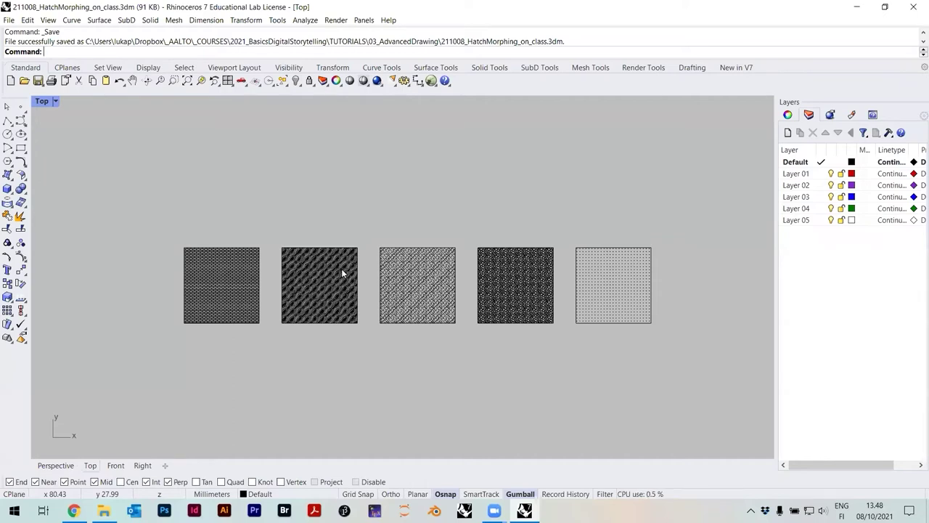
Step: Examine the five hatched squares up close one after another, from the brick hatch to the Plus hatch
{"action": "mouse_move", "coordinate": [398, 277]}
{"action": "right_mouse_down"}
{"action": "mouse_move", "coordinate": [413, 271]}
{"action": "mouse_move", "coordinate": [390, 317]}
{"action": "right_mouse_up"}
{"action": "scroll", "coordinate": [259, 309], "scroll_direction": "up", "scroll_amount": 4}
{"action": "scroll", "coordinate": [211, 276], "scroll_direction": "down", "scroll_amount": 2}
{"action": "mouse_move", "coordinate": [700, 368]}
{"action": "left_mouse_down"}
{"action": "mouse_move", "coordinate": [191, 305]}
{"action": "mouse_move", "coordinate": [184, 285]}
{"action": "mouse_move", "coordinate": [186, 317]}
{"action": "mouse_move", "coordinate": [187, 301]}
{"action": "left_mouse_up"}
{"action": "left_click", "coordinate": [303, 385]}
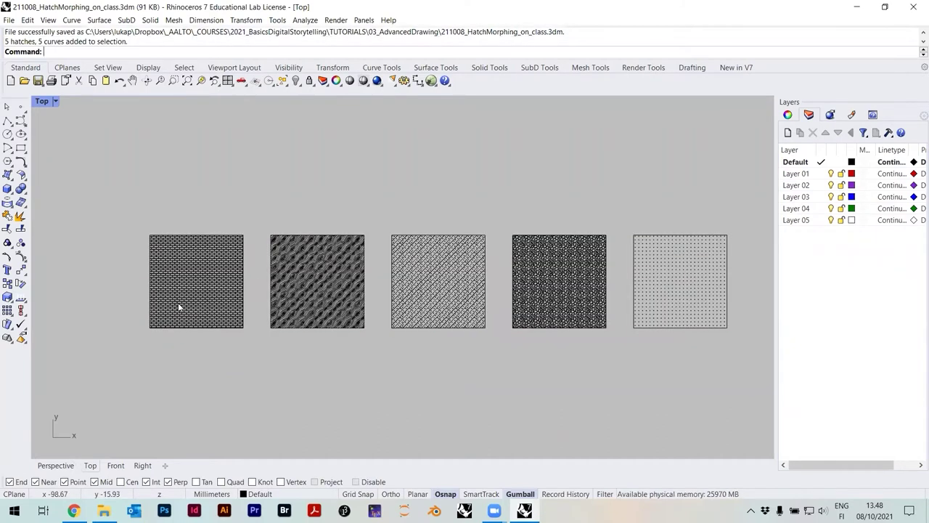
{"action": "scroll", "coordinate": [178, 302], "scroll_direction": "up", "scroll_amount": 10}
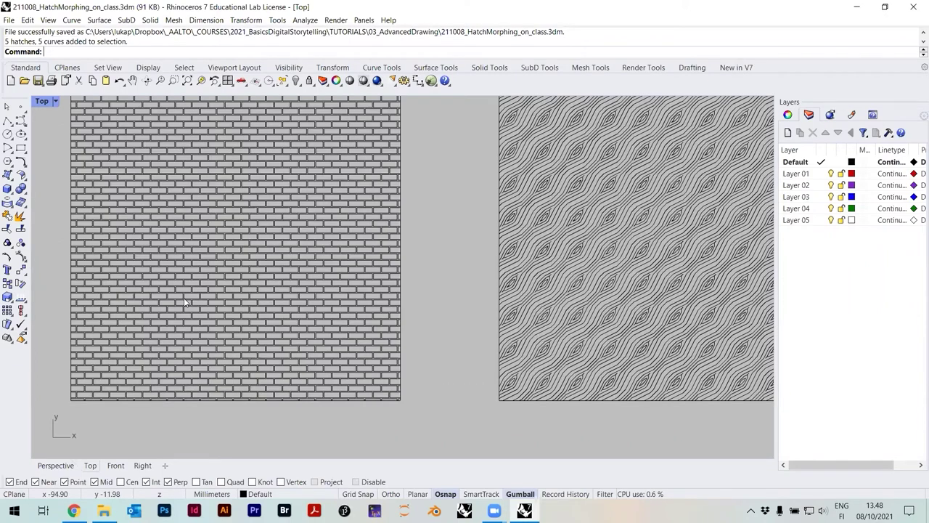
{"action": "scroll", "coordinate": [192, 302], "scroll_direction": "down", "scroll_amount": 3}
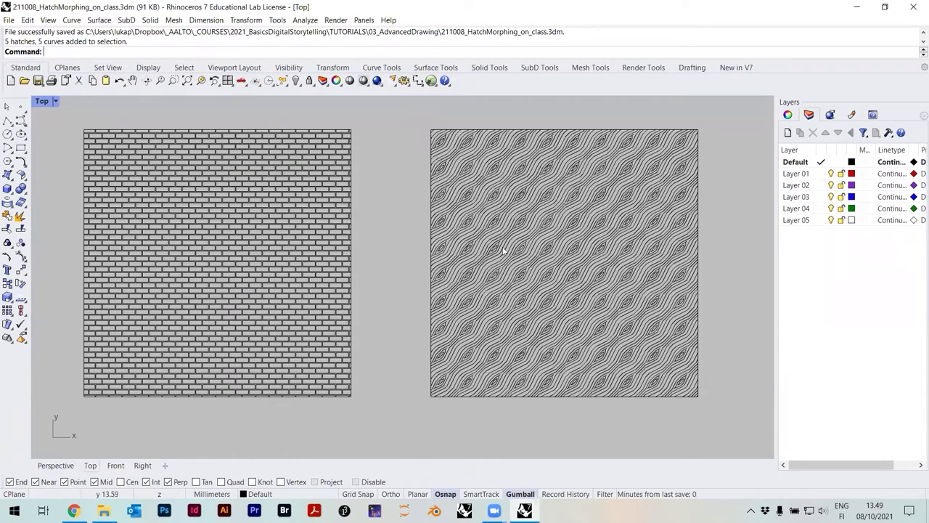
{"action": "right_click_drag", "start_coordinate": [504, 251], "coordinate": [434, 266]}
{"action": "right_click_drag", "start_coordinate": [508, 278], "coordinate": [467, 254]}
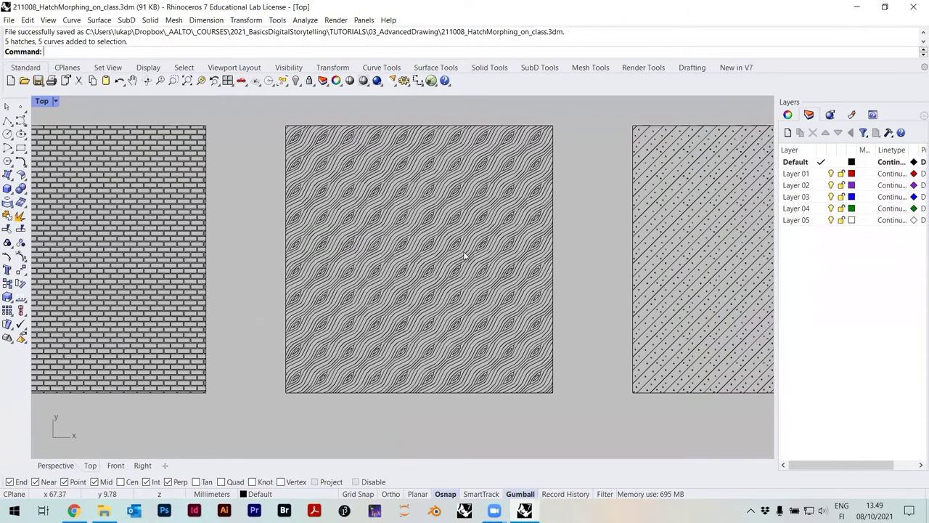
{"action": "scroll", "coordinate": [466, 255], "scroll_direction": "down", "scroll_amount": 3}
{"action": "right_click_drag", "start_coordinate": [545, 256], "coordinate": [353, 275]}
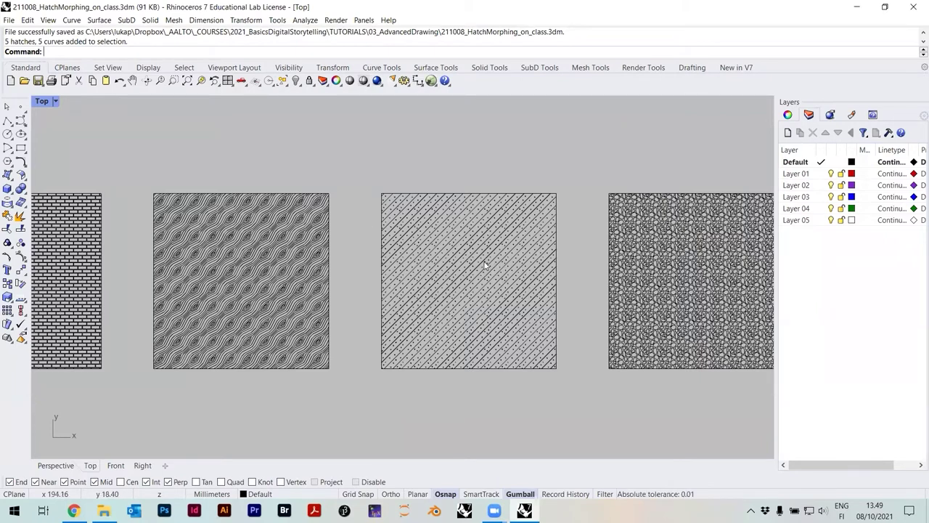
{"action": "right_click_drag", "start_coordinate": [437, 298], "coordinate": [371, 277]}
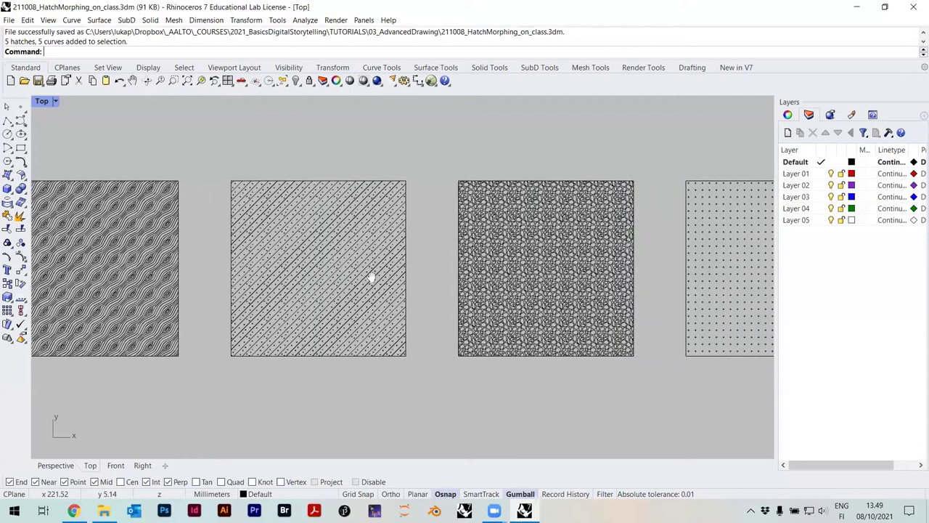
{"action": "right_click_drag", "start_coordinate": [480, 261], "coordinate": [470, 261]}
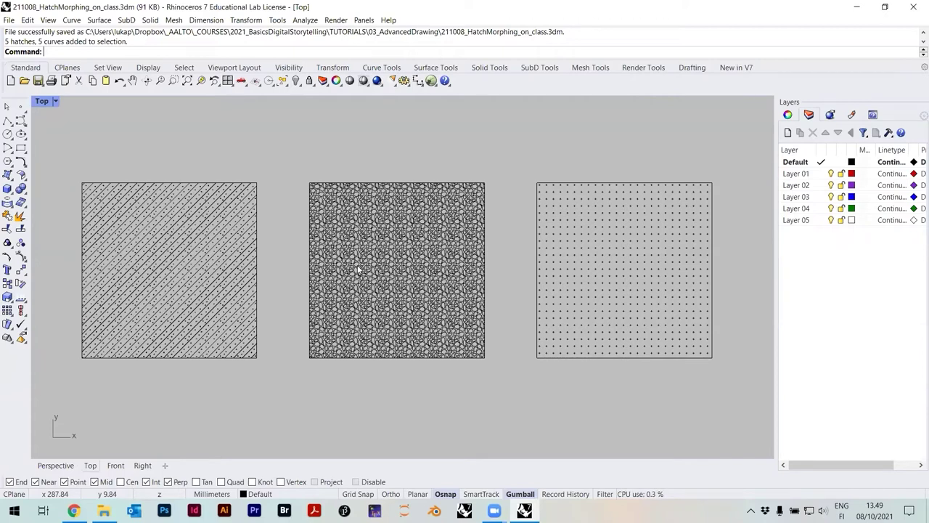
{"action": "scroll", "coordinate": [455, 250], "scroll_direction": "down", "scroll_amount": 4}
Step: Copy the row of five hatched squares, nudge the copy down in 10 mm steps until it sits clear below the original, and save
{"action": "left_click_drag", "start_coordinate": [566, 358], "coordinate": [142, 252]}
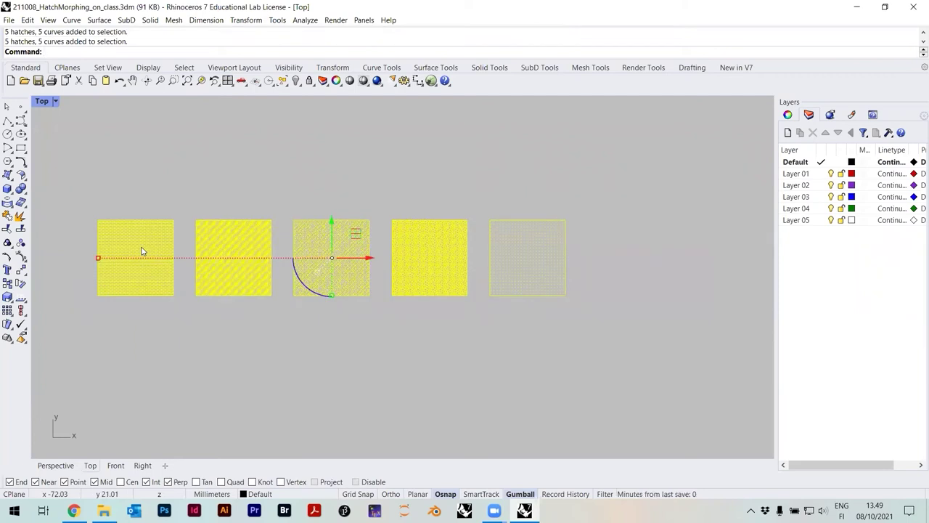
{"action": "key", "text": "ctrl+c"}
{"action": "key", "text": "ctrl+v"}
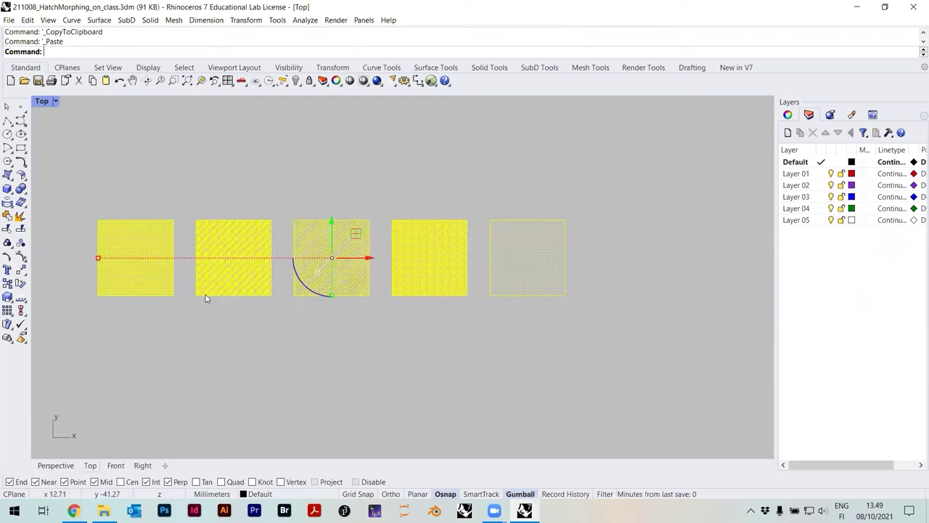
{"action": "key", "text": "alt+Down"}
{"action": "key", "text": "alt+Down"}
{"action": "key", "text": "alt+Down"}
{"action": "key", "text": "alt+Down"}
{"action": "key", "text": "alt+Down"}
{"action": "key", "text": "alt+Down"}
{"action": "key", "text": "alt+Down"}
{"action": "key", "text": "alt+Down"}
{"action": "key", "text": "alt+Down"}
{"action": "key", "text": "alt+Down"}
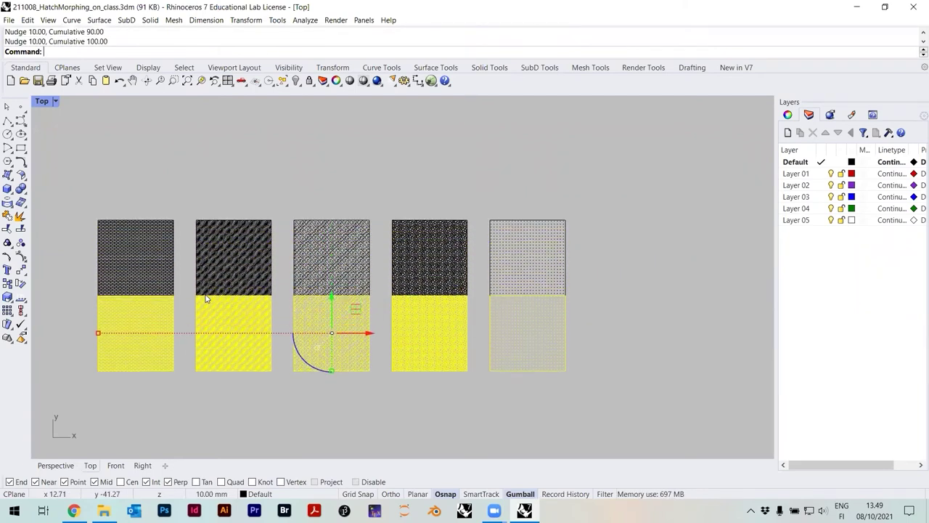
{"action": "key", "text": "alt+Down"}
{"action": "key", "text": "alt+Down"}
{"action": "key", "text": "alt+Down"}
{"action": "left_click", "coordinate": [670, 320]}
{"action": "mouse_move", "coordinate": [229, 355]}
{"action": "right_mouse_down"}
{"action": "mouse_move", "coordinate": [318, 340]}
{"action": "mouse_move", "coordinate": [315, 333]}
{"action": "right_mouse_up"}
{"action": "key", "text": "ctrl+s"}
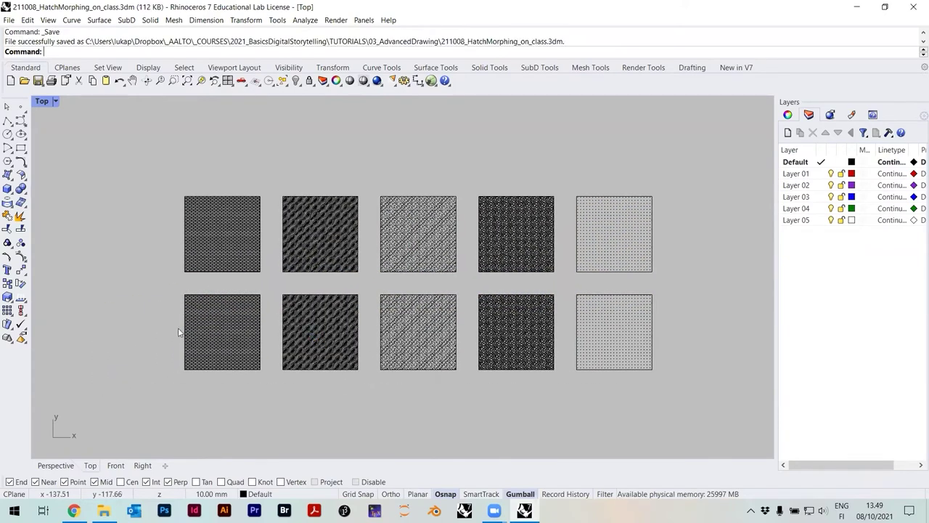
Step: Explode the brick hatch in the first square of the lower row into separate curves
{"action": "scroll", "coordinate": [178, 331], "scroll_direction": "up", "scroll_amount": 5}
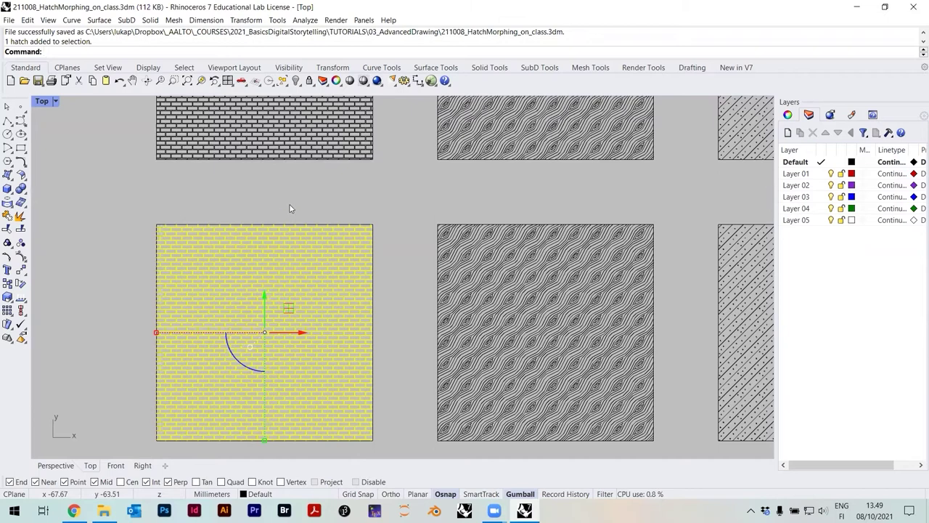
{"action": "scroll", "coordinate": [289, 208], "scroll_direction": "down", "scroll_amount": 1}
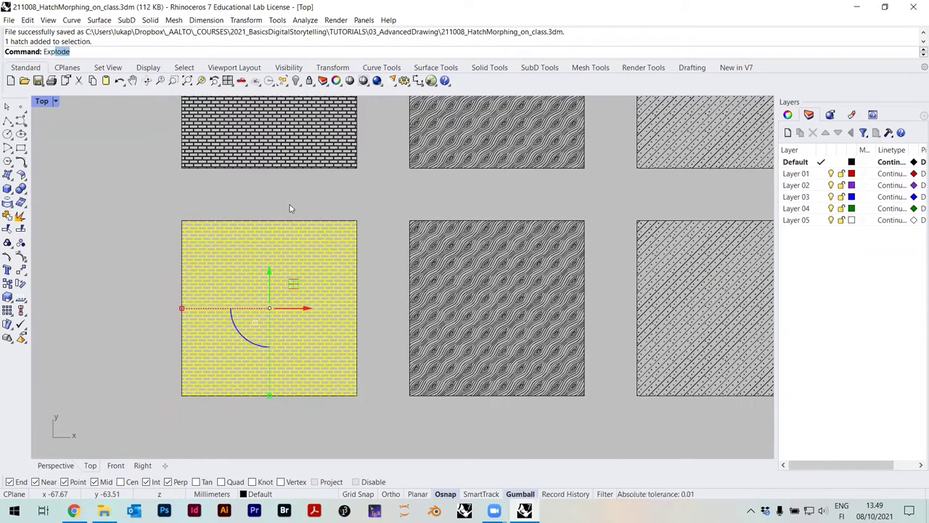
{"action": "key", "text": "Return"}
{"action": "key", "text": "Escape"}
Step: Select several line segments of the exploded brick pattern in turn to examine them as separate pieces, and clear the selection
{"action": "scroll", "coordinate": [249, 305], "scroll_direction": "up", "scroll_amount": 8}
{"action": "left_click", "coordinate": [295, 272]}
{"action": "scroll", "coordinate": [304, 277], "scroll_direction": "up", "scroll_amount": 3}
{"action": "left_click", "coordinate": [326, 322]}
{"action": "left_click", "coordinate": [382, 296]}
{"action": "left_click", "coordinate": [451, 284]}
{"action": "scroll", "coordinate": [452, 284], "scroll_direction": "down", "scroll_amount": 2}
{"action": "scroll", "coordinate": [435, 277], "scroll_direction": "up", "scroll_amount": 2}
{"action": "left_click", "coordinate": [430, 267]}
{"action": "key", "text": "Escape"}
{"action": "scroll", "coordinate": [357, 297], "scroll_direction": "down", "scroll_amount": 7}
{"action": "scroll", "coordinate": [382, 294], "scroll_direction": "up", "scroll_amount": 10}
Step: Select each of the four edges of a single brick in turn, and clear the selection
{"action": "left_click", "coordinate": [382, 293]}
{"action": "left_click_drag", "start_coordinate": [383, 279], "coordinate": [145, 290]}
{"action": "left_click", "coordinate": [219, 339]}
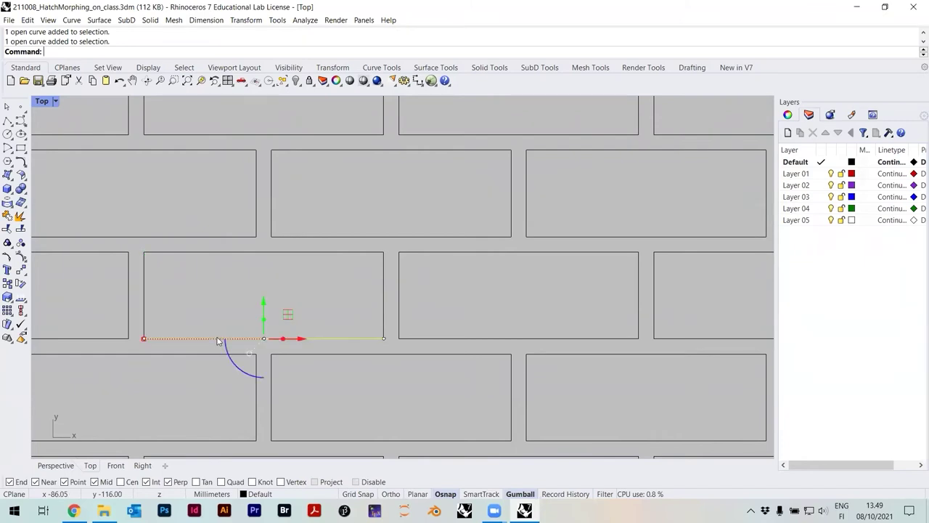
{"action": "left_click", "coordinate": [384, 312]}
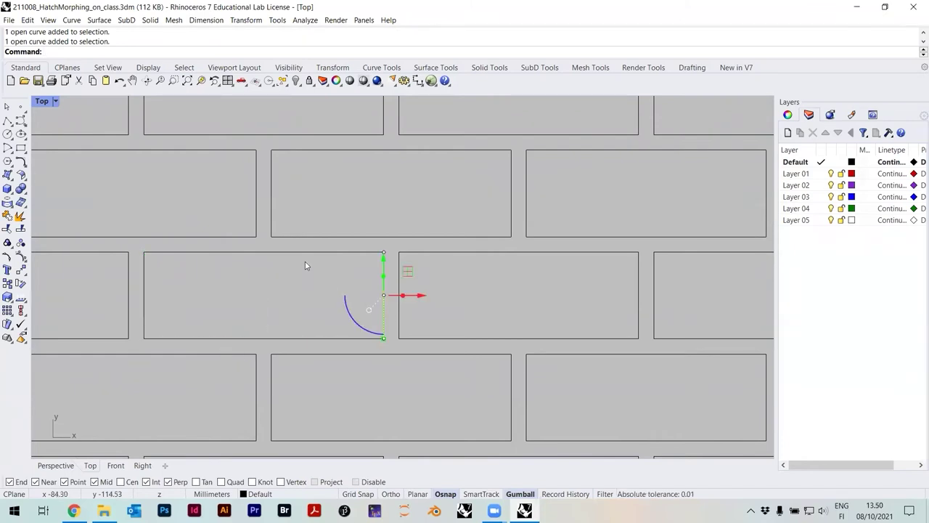
{"action": "left_click", "coordinate": [302, 253]}
{"action": "left_click", "coordinate": [144, 292]}
{"action": "left_click", "coordinate": [279, 290]}
{"action": "scroll", "coordinate": [286, 293], "scroll_direction": "down", "scroll_amount": 6}
{"action": "scroll", "coordinate": [287, 298], "scroll_direction": "down", "scroll_amount": 10}
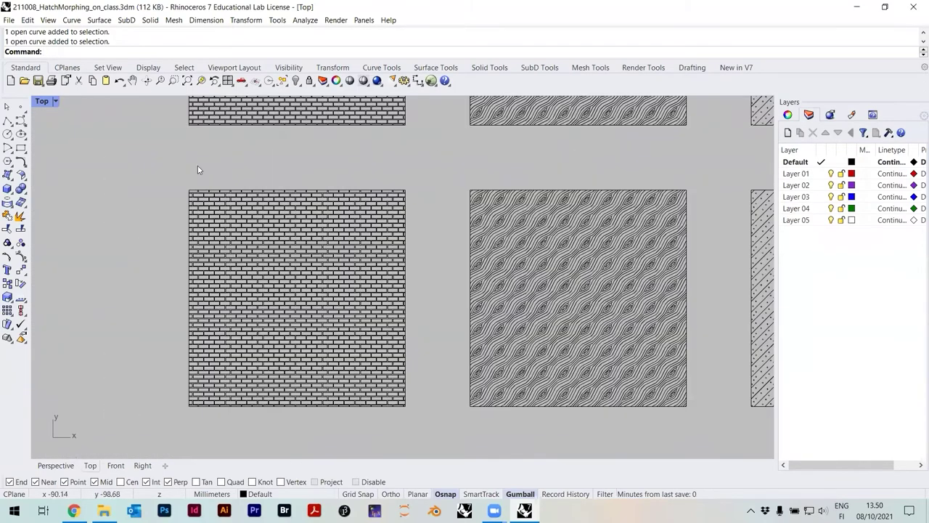
Step: Join all curves of the exploded brick pattern, leaving out the square's boundary
{"action": "mouse_move", "coordinate": [183, 202]}
{"action": "left_mouse_down"}
{"action": "mouse_move", "coordinate": [359, 386]}
{"action": "mouse_move", "coordinate": [426, 429]}
{"action": "left_mouse_up"}
{"action": "scroll", "coordinate": [407, 413], "scroll_direction": "up", "scroll_amount": 6}
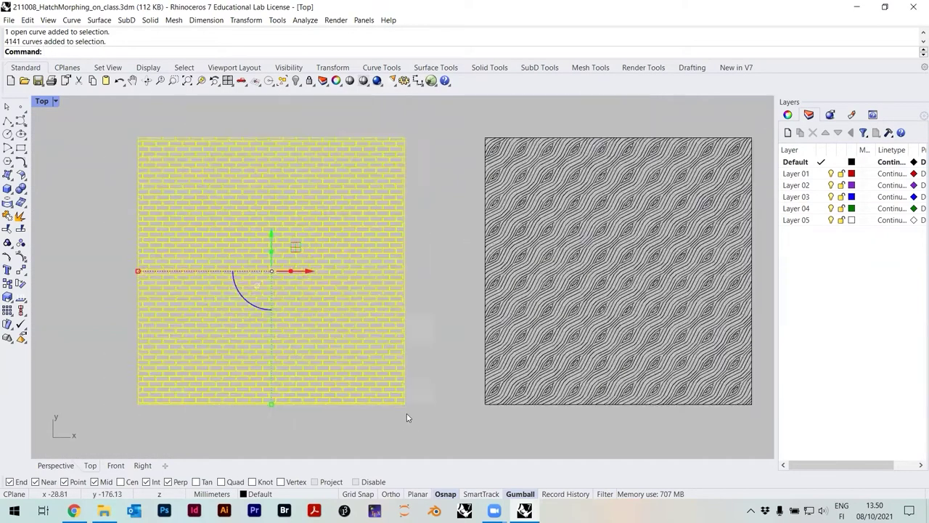
{"action": "scroll", "coordinate": [381, 392], "scroll_direction": "up", "scroll_amount": 4}
{"action": "left_click", "coordinate": [386, 397], "text": "ctrl"}
{"action": "scroll", "coordinate": [535, 395], "scroll_direction": "down", "scroll_amount": 12}
{"action": "right_click_drag", "start_coordinate": [423, 321], "coordinate": [531, 385]}
{"action": "scroll", "coordinate": [490, 370], "scroll_direction": "down", "scroll_amount": 2}
{"action": "key", "text": "Return"}
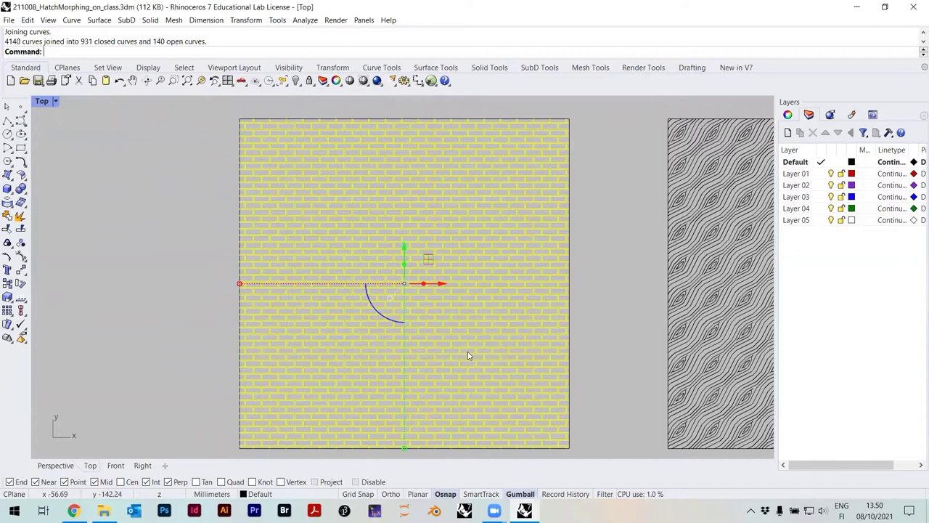
{"action": "left_click", "coordinate": [602, 240]}
Step: Select several joined bricks one after another to examine them as closed curves, and clear the selection
{"action": "scroll", "coordinate": [394, 276], "scroll_direction": "up", "scroll_amount": 10}
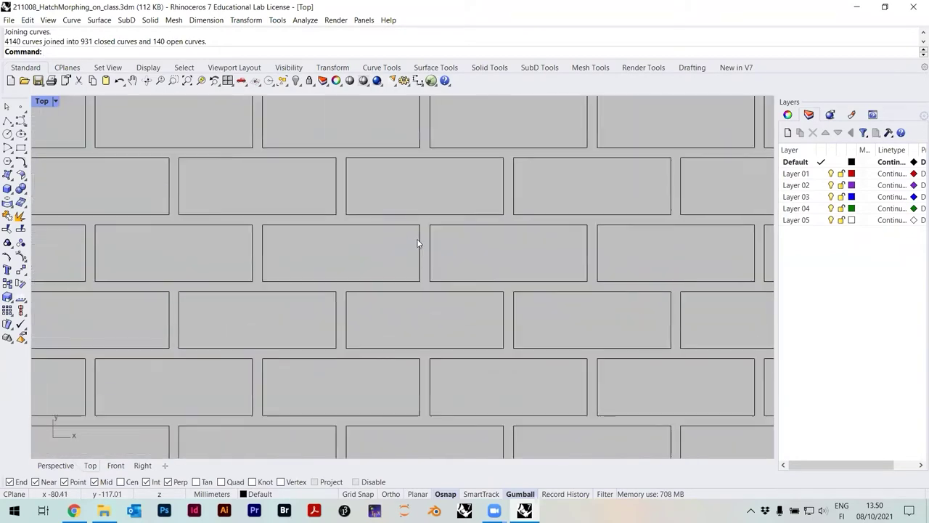
{"action": "left_click", "coordinate": [408, 228]}
{"action": "left_click", "coordinate": [463, 225]}
{"action": "left_click", "coordinate": [399, 217]}
{"action": "left_click", "coordinate": [322, 217]}
{"action": "scroll", "coordinate": [324, 225], "scroll_direction": "down", "scroll_amount": 8}
{"action": "scroll", "coordinate": [327, 241], "scroll_direction": "down", "scroll_amount": 4}
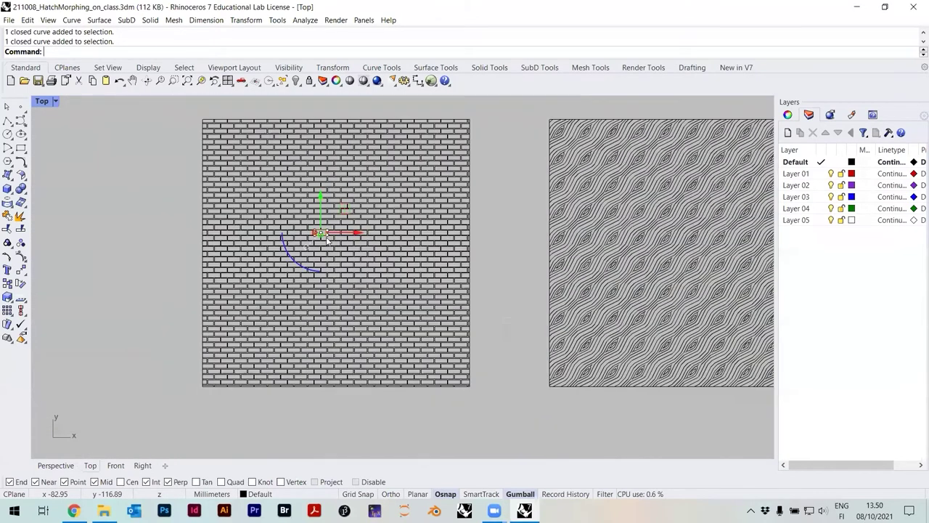
{"action": "scroll", "coordinate": [341, 425], "scroll_direction": "up", "scroll_amount": 2}
{"action": "right_click_drag", "start_coordinate": [339, 276], "coordinate": [353, 299]}
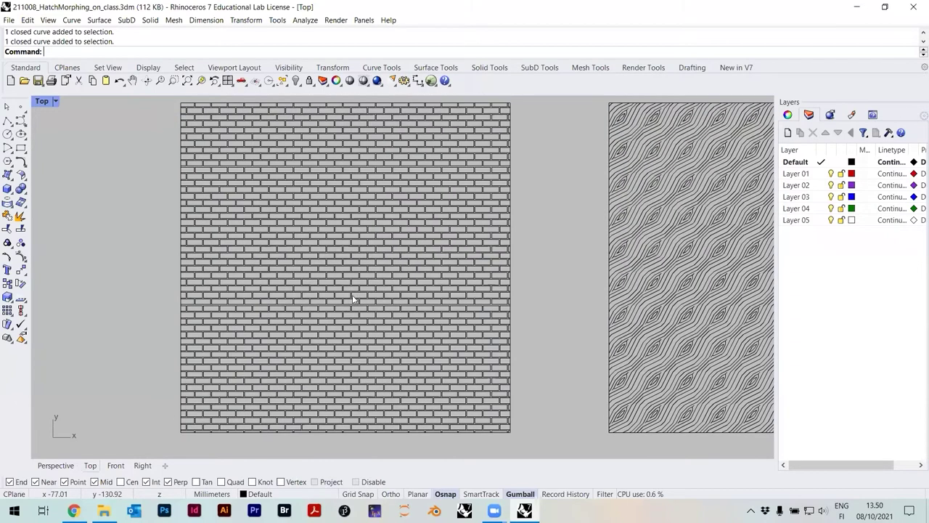
Step: Undo the join of the brick curves
{"action": "left_click", "coordinate": [27, 19]}
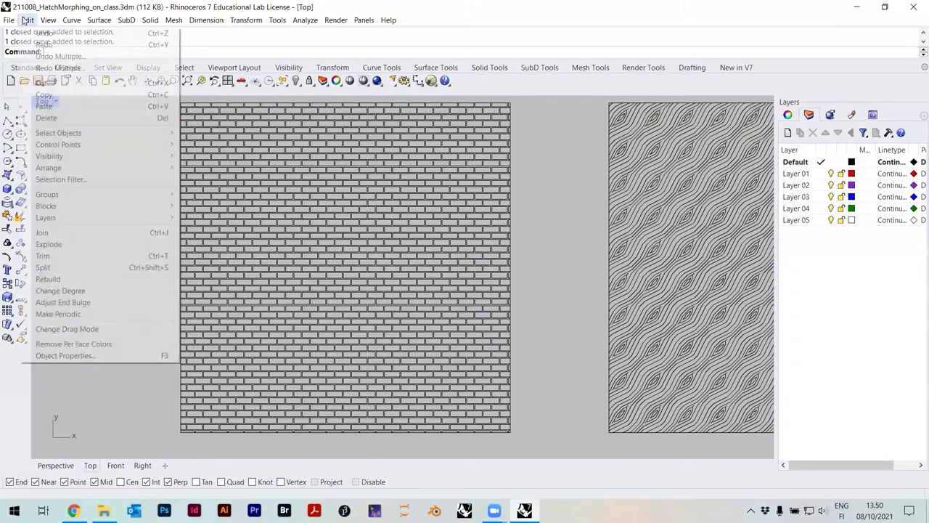
{"action": "left_click", "coordinate": [38, 32]}
{"action": "left_click", "coordinate": [546, 294]}
Step: Select single brick edges again and examine the exploded pattern from near and far
{"action": "scroll", "coordinate": [312, 279], "scroll_direction": "up", "scroll_amount": 12}
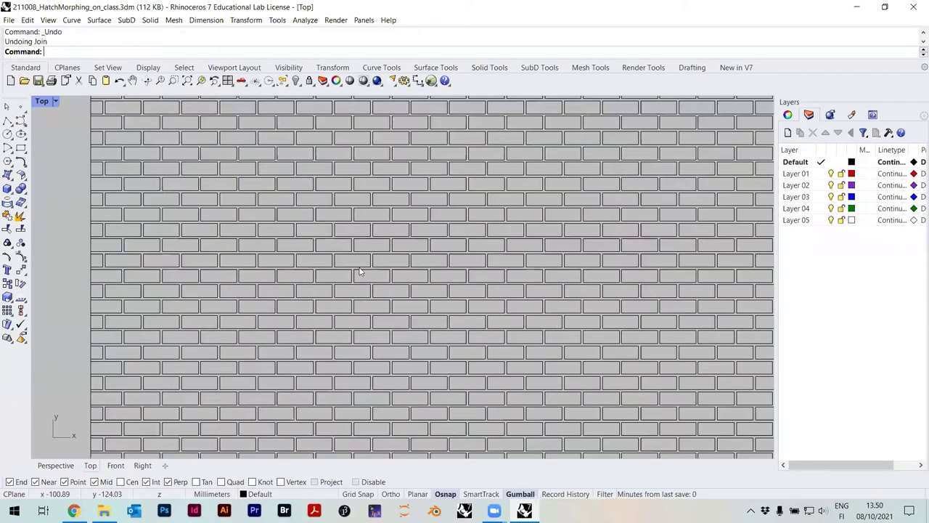
{"action": "left_click", "coordinate": [353, 245]}
{"action": "scroll", "coordinate": [388, 257], "scroll_direction": "up", "scroll_amount": 4}
{"action": "left_click", "coordinate": [380, 253]}
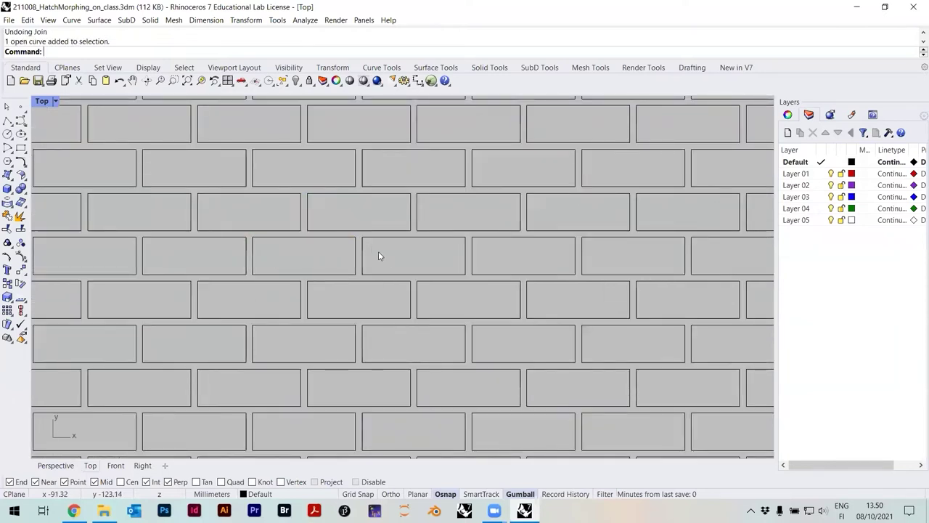
{"action": "left_click", "coordinate": [355, 253]}
{"action": "left_click", "coordinate": [407, 259]}
{"action": "scroll", "coordinate": [356, 255], "scroll_direction": "down", "scroll_amount": 8}
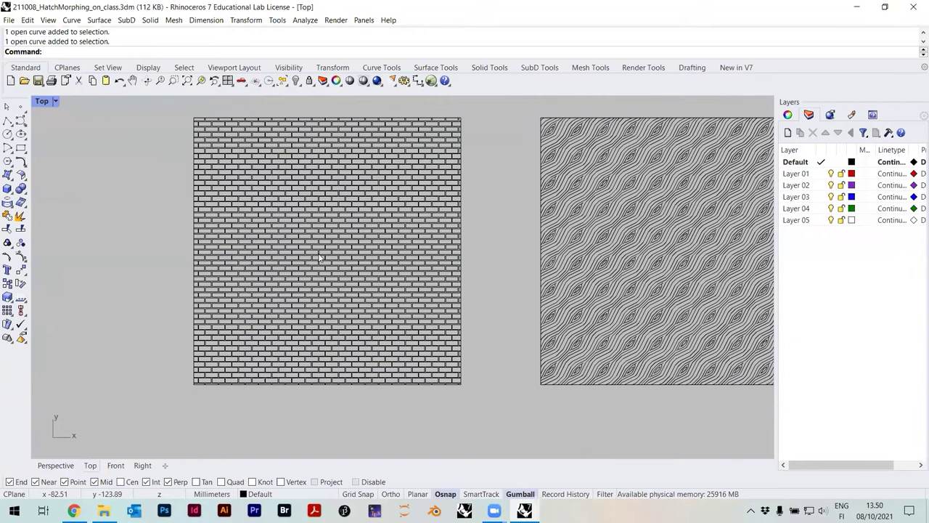
{"action": "scroll", "coordinate": [327, 260], "scroll_direction": "up", "scroll_amount": 3}
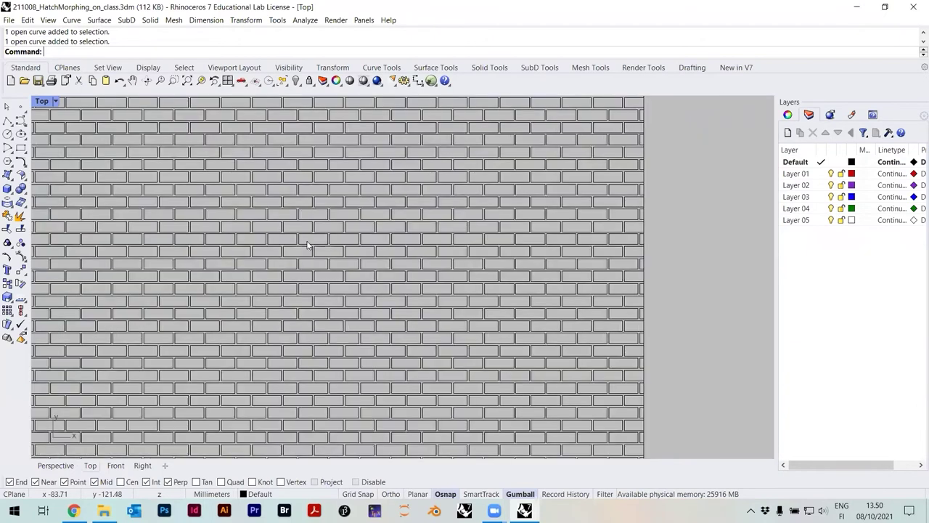
{"action": "scroll", "coordinate": [301, 248], "scroll_direction": "down", "scroll_amount": 1}
{"action": "scroll", "coordinate": [314, 248], "scroll_direction": "up", "scroll_amount": 1}
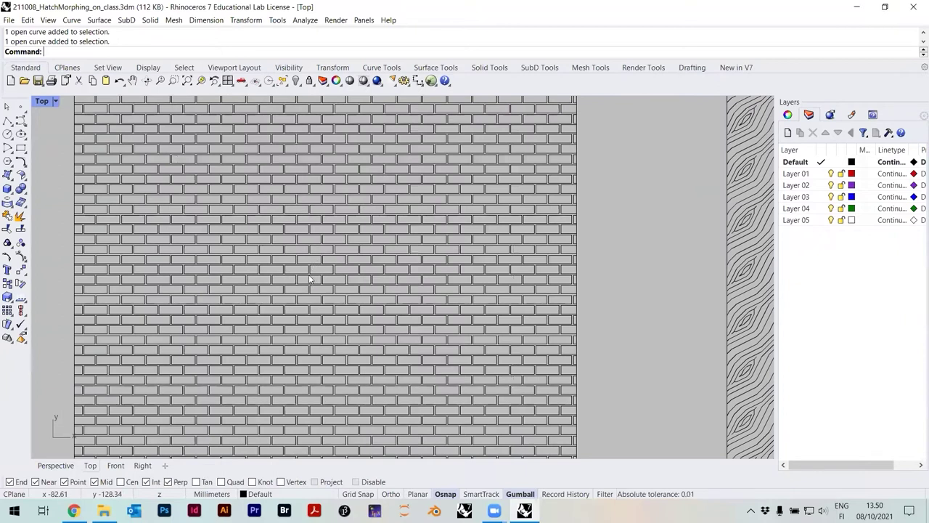
{"action": "scroll", "coordinate": [306, 247], "scroll_direction": "up", "scroll_amount": 5}
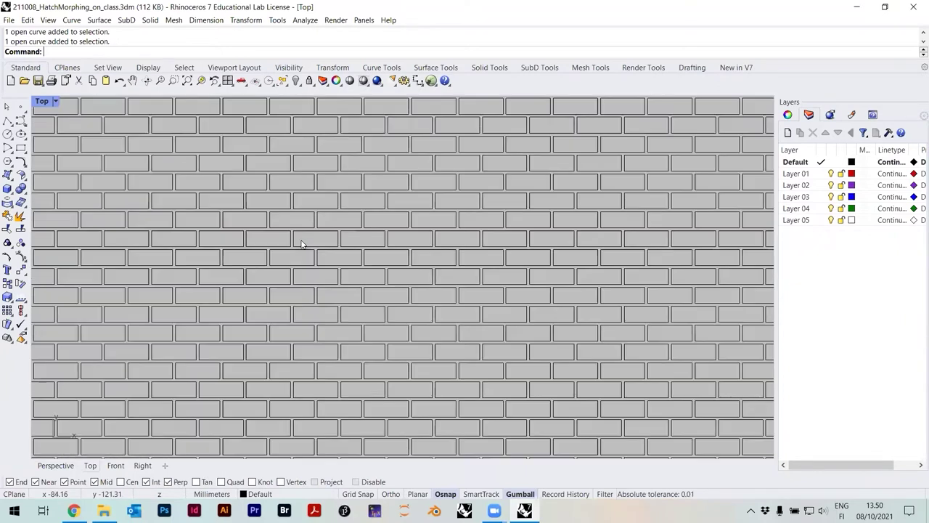
Step: Delete six adjoining patches of curves from the middle of the exploded brick pattern to open an irregular hole
{"action": "left_click_drag", "start_coordinate": [309, 242], "coordinate": [308, 242]}
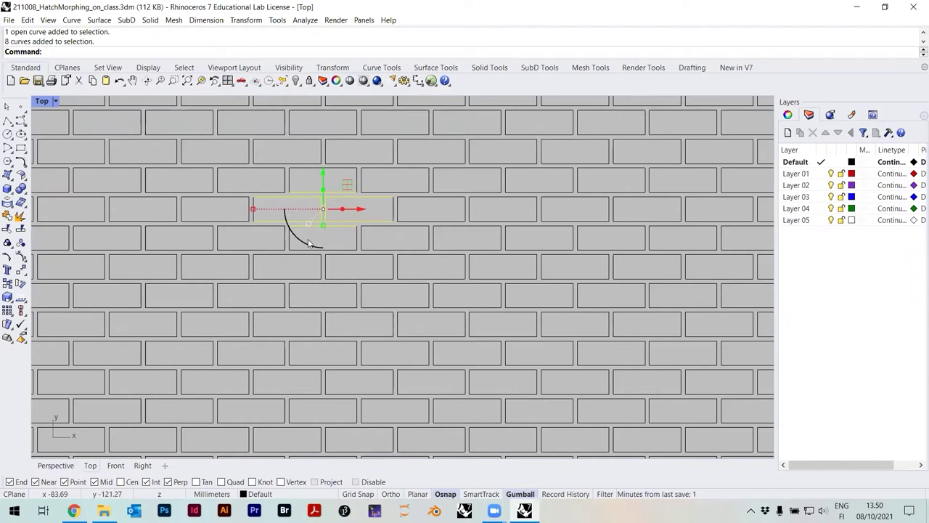
{"action": "key", "text": "Delete"}
{"action": "left_click_drag", "start_coordinate": [326, 179], "coordinate": [275, 131]}
{"action": "key", "text": "Delete"}
{"action": "scroll", "coordinate": [368, 265], "scroll_direction": "down", "scroll_amount": 5}
{"action": "left_click_drag", "start_coordinate": [342, 217], "coordinate": [276, 311]}
{"action": "key", "text": "Delete"}
{"action": "left_click_drag", "start_coordinate": [289, 254], "coordinate": [234, 302]}
{"action": "key", "text": "Delete"}
{"action": "left_click_drag", "start_coordinate": [317, 291], "coordinate": [276, 375]}
{"action": "key", "text": "Delete"}
{"action": "left_click_drag", "start_coordinate": [331, 242], "coordinate": [472, 337]}
{"action": "key", "text": "Delete"}
{"action": "scroll", "coordinate": [470, 337], "scroll_direction": "down", "scroll_amount": 4}
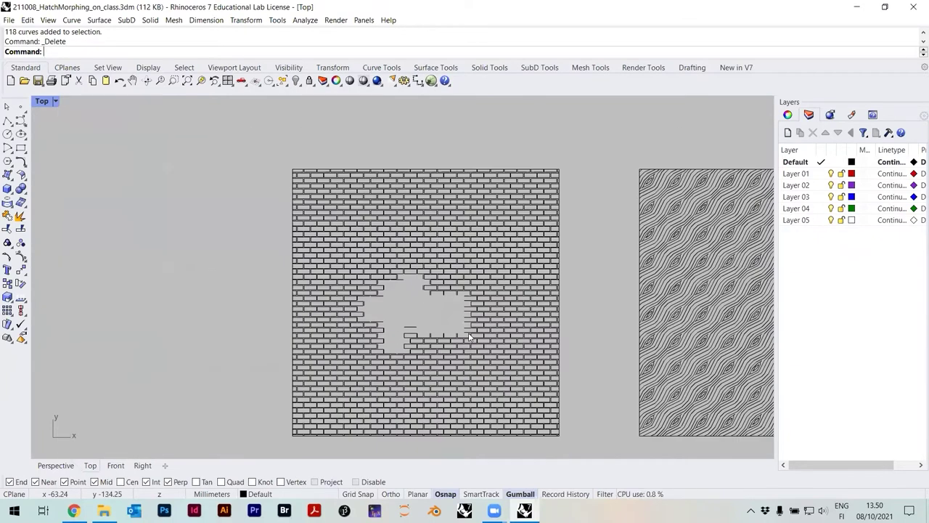
Step: Undo all deletions in the brick pattern to restore its curves, and clear the selection
{"action": "key", "text": "ctrl+z"}
{"action": "key", "text": "ctrl+z"}
{"action": "key", "text": "ctrl+z"}
{"action": "key", "text": "ctrl+z"}
{"action": "key", "text": "ctrl+z"}
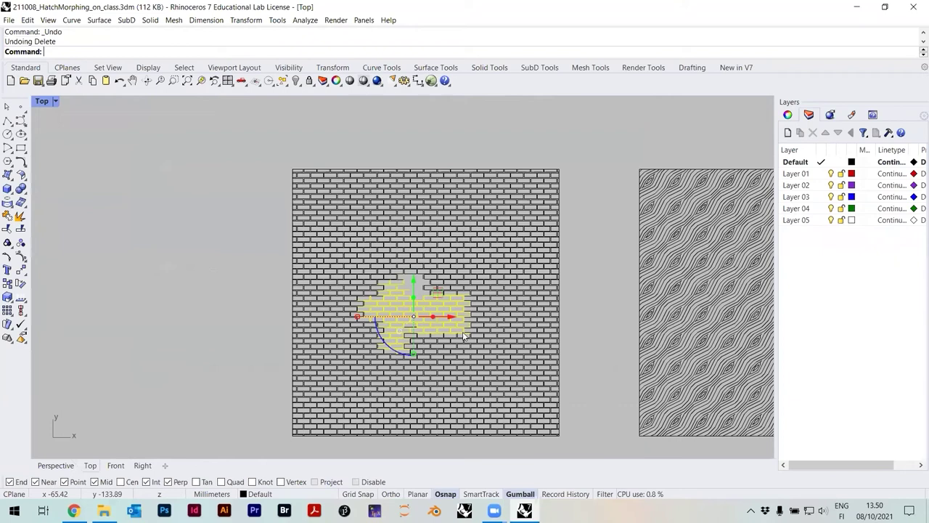
{"action": "left_click", "coordinate": [600, 307]}
Step: Explode the woodface hatch in the second square of the lower row and select one of its curves as a test
{"action": "mouse_move", "coordinate": [508, 313]}
{"action": "right_mouse_down"}
{"action": "mouse_move", "coordinate": [260, 253]}
{"action": "mouse_move", "coordinate": [165, 258]}
{"action": "right_mouse_up"}
{"action": "left_click", "coordinate": [417, 264]}
{"action": "type", "text": "Explo"}
{"action": "key", "text": "Return"}
{"action": "left_click", "coordinate": [605, 241]}
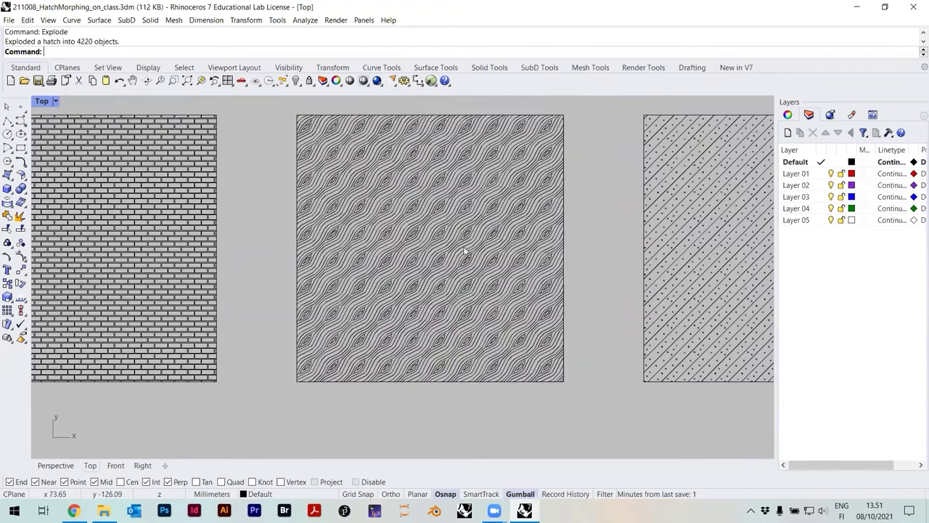
{"action": "scroll", "coordinate": [463, 247], "scroll_direction": "up", "scroll_amount": 14}
{"action": "left_click", "coordinate": [414, 250]}
{"action": "scroll", "coordinate": [360, 271], "scroll_direction": "down", "scroll_amount": 12}
{"action": "right_click_drag", "start_coordinate": [565, 292], "coordinate": [217, 261]}
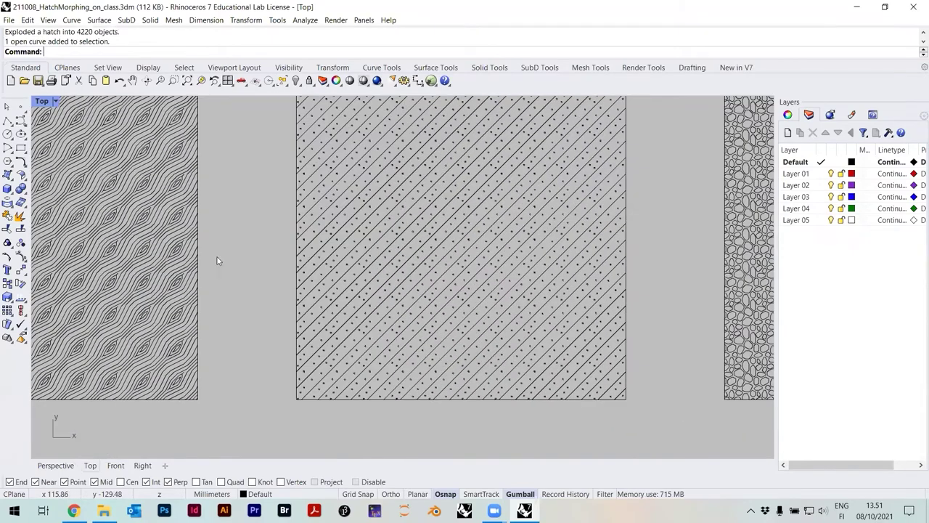
Step: Explode the diagonal line-and-dot hatch in the third square of the lower row into curves
{"action": "left_click", "coordinate": [398, 249]}
{"action": "type", "text": "Ext"}
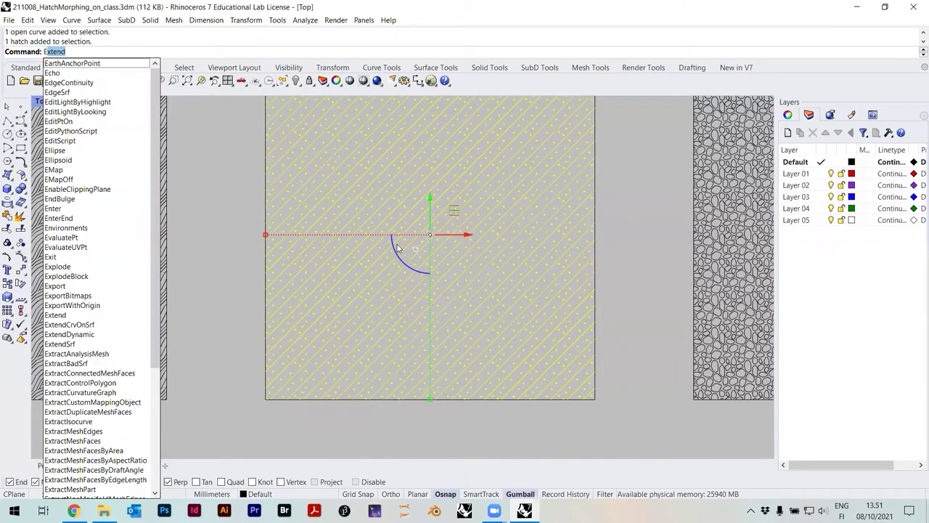
{"action": "key", "text": "BackSpace"}
{"action": "key", "text": "BackSpace"}
{"action": "type", "text": "plo"}
{"action": "key", "text": "BackSpace"}
{"action": "key", "text": "BackSpace"}
{"action": "key", "text": "BackSpace"}
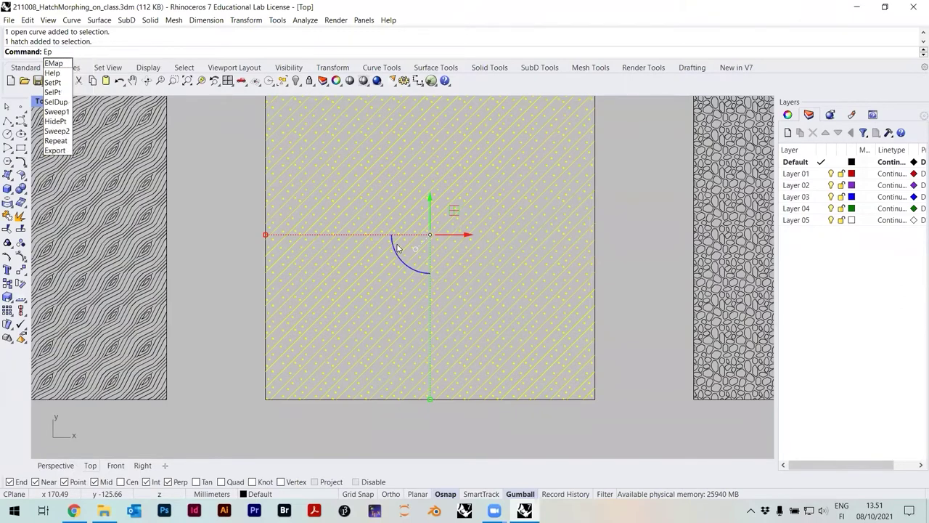
{"action": "type", "text": "xplode"}
{"action": "key", "text": "Return"}
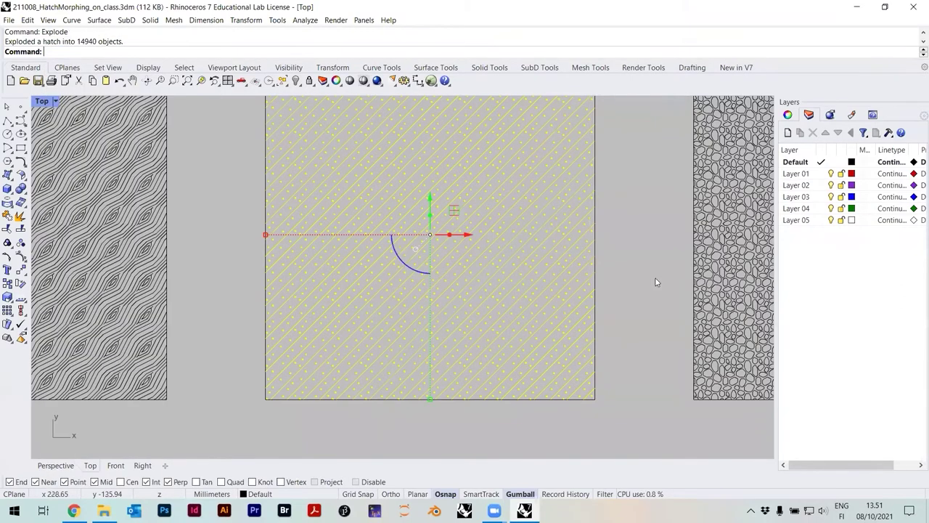
Step: Select groups of dot marks in the exploded diagonal pattern to examine their small curves up close, and clear the selection
{"action": "left_click", "coordinate": [427, 247]}
{"action": "scroll", "coordinate": [427, 247], "scroll_direction": "up", "scroll_amount": 6}
{"action": "scroll", "coordinate": [426, 247], "scroll_direction": "up", "scroll_amount": 7}
{"action": "scroll", "coordinate": [401, 220], "scroll_direction": "up", "scroll_amount": 9}
{"action": "left_click_drag", "start_coordinate": [404, 236], "coordinate": [358, 194]}
{"action": "scroll", "coordinate": [358, 195], "scroll_direction": "up", "scroll_amount": 4}
{"action": "scroll", "coordinate": [423, 254], "scroll_direction": "up", "scroll_amount": 6}
{"action": "left_click", "coordinate": [428, 258]}
{"action": "left_click_drag", "start_coordinate": [451, 308], "coordinate": [308, 139]}
{"action": "scroll", "coordinate": [285, 179], "scroll_direction": "down", "scroll_amount": 8}
{"action": "scroll", "coordinate": [284, 211], "scroll_direction": "down", "scroll_amount": 5}
{"action": "key", "text": "Escape"}
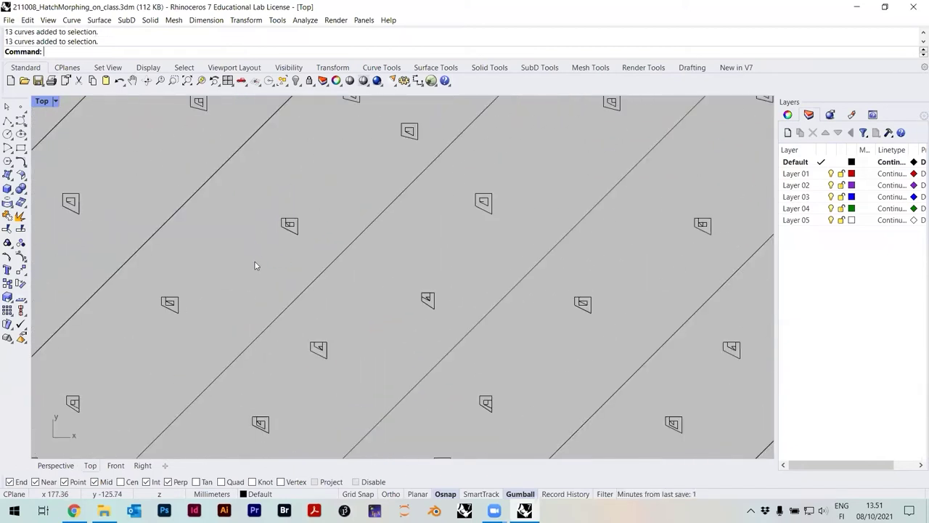
{"action": "scroll", "coordinate": [265, 264], "scroll_direction": "down", "scroll_amount": 5}
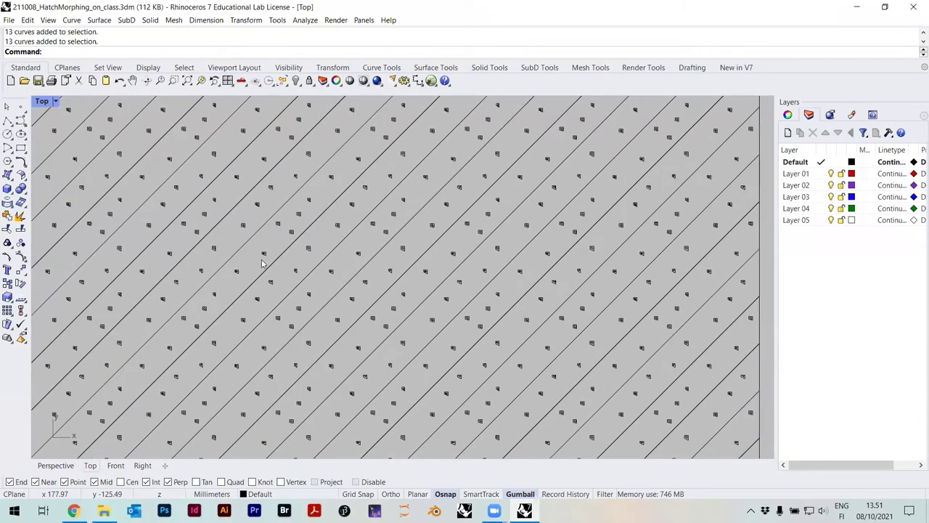
Step: Explode the stone hatch in the fourth square of the lower row into curves
{"action": "right_click_drag", "start_coordinate": [373, 278], "coordinate": [251, 304]}
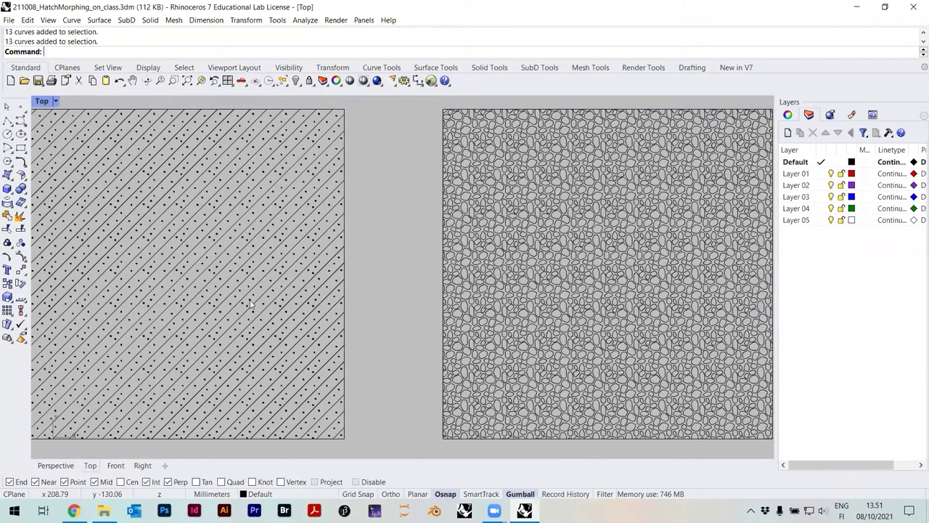
{"action": "scroll", "coordinate": [499, 293], "scroll_direction": "up", "scroll_amount": 3}
{"action": "left_click", "coordinate": [497, 295]}
{"action": "key", "text": "Up"}
{"action": "type", "text": "explode"}
{"action": "key", "text": "Return"}
Step: Select individual segments of the exploded stone pattern to examine how its outlines are divided
{"action": "scroll", "coordinate": [482, 270], "scroll_direction": "up", "scroll_amount": 4}
{"action": "left_click", "coordinate": [422, 268]}
{"action": "scroll", "coordinate": [423, 270], "scroll_direction": "down", "scroll_amount": 4}
{"action": "scroll", "coordinate": [433, 278], "scroll_direction": "down", "scroll_amount": 2}
{"action": "scroll", "coordinate": [356, 263], "scroll_direction": "up", "scroll_amount": 10}
{"action": "left_click", "coordinate": [376, 293]}
Step: Join all exploded curves of the stone pattern into continuous outlines and clear the selection
{"action": "scroll", "coordinate": [376, 293], "scroll_direction": "down", "scroll_amount": 10}
{"action": "left_click_drag", "start_coordinate": [188, 133], "coordinate": [493, 450]}
{"action": "scroll", "coordinate": [462, 440], "scroll_direction": "up", "scroll_amount": 8}
{"action": "left_click", "coordinate": [491, 369], "text": "ctrl"}
{"action": "scroll", "coordinate": [526, 398], "scroll_direction": "down", "scroll_amount": 3}
{"action": "scroll", "coordinate": [528, 400], "scroll_direction": "down", "scroll_amount": 2}
{"action": "key", "text": "Return"}
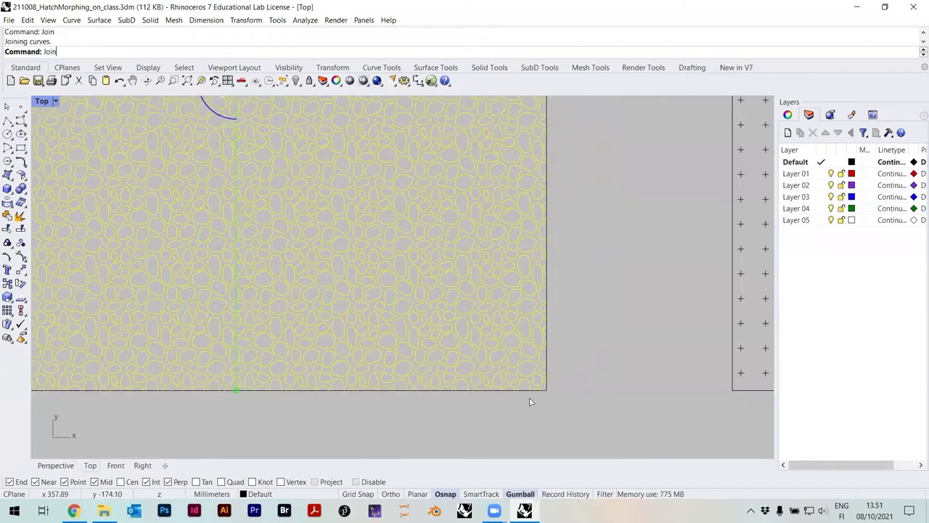
{"action": "left_click", "coordinate": [576, 270]}
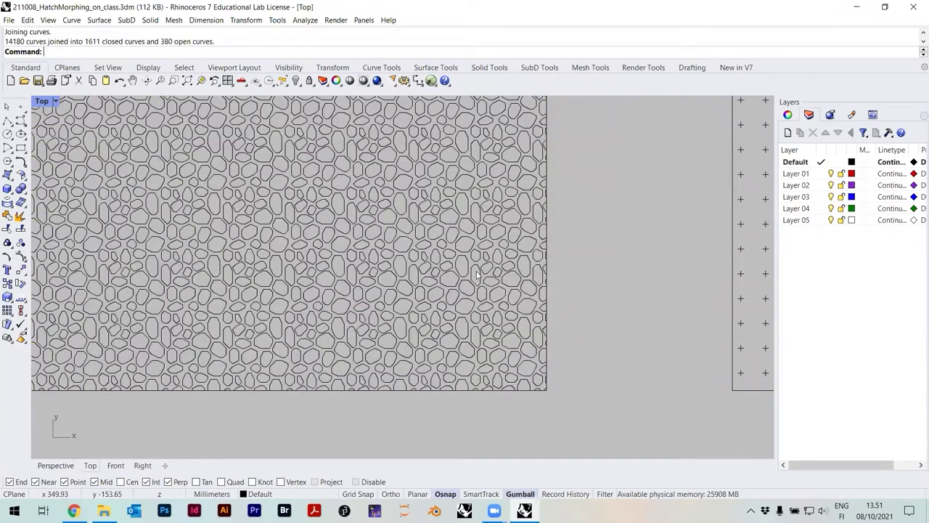
Step: Select single joined stone outlines and one curve of the diagonal pattern to check them, and clear the selection
{"action": "scroll", "coordinate": [472, 268], "scroll_direction": "up", "scroll_amount": 4}
{"action": "left_click", "coordinate": [451, 274]}
{"action": "scroll", "coordinate": [297, 228], "scroll_direction": "up", "scroll_amount": 3}
{"action": "left_click", "coordinate": [301, 231]}
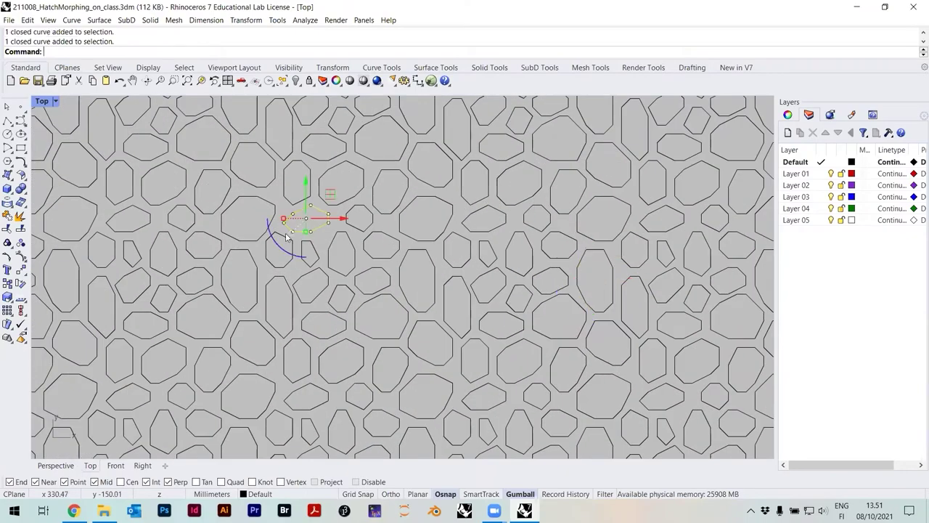
{"action": "scroll", "coordinate": [587, 327], "scroll_direction": "down", "scroll_amount": 3}
{"action": "scroll", "coordinate": [587, 327], "scroll_direction": "down", "scroll_amount": 5}
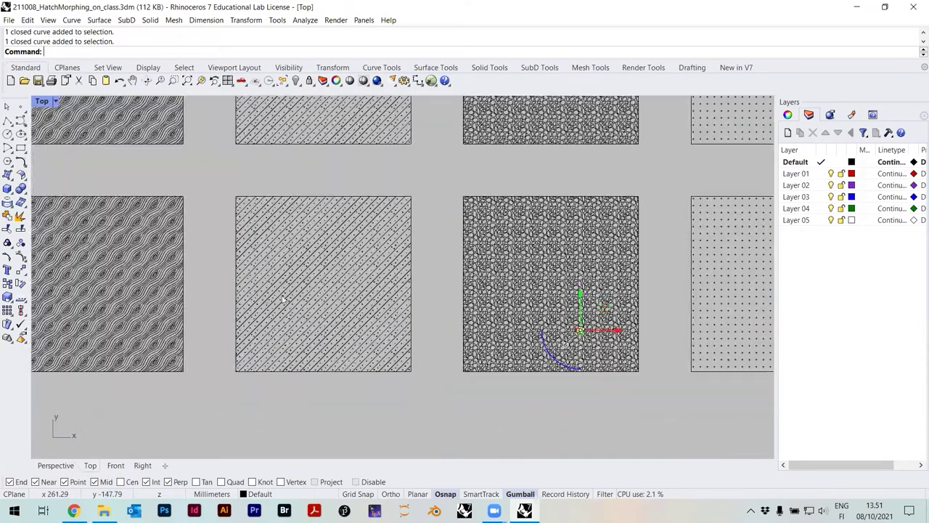
{"action": "scroll", "coordinate": [350, 329], "scroll_direction": "up", "scroll_amount": 10}
{"action": "left_click", "coordinate": [351, 329]}
{"action": "scroll", "coordinate": [351, 329], "scroll_direction": "down", "scroll_amount": 6}
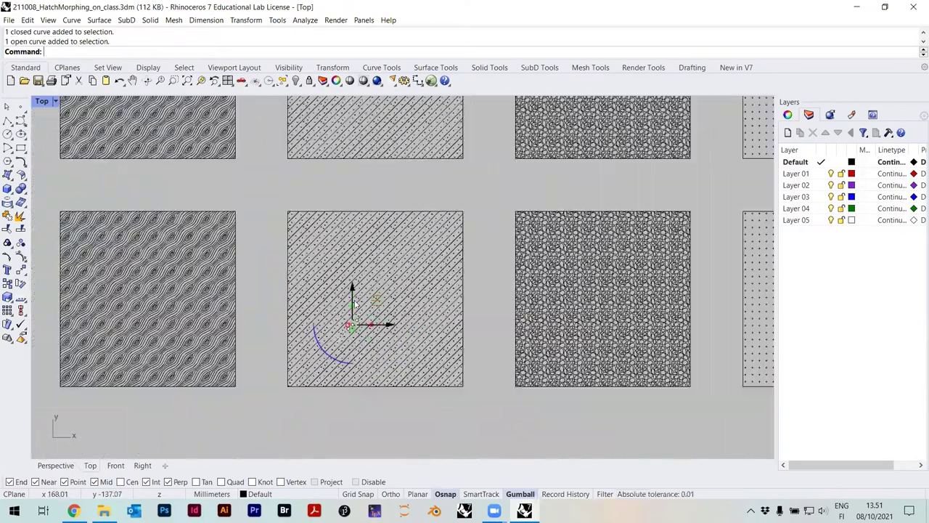
{"action": "left_click", "coordinate": [285, 196]}
Step: Explode the plus-sign hatch in the fifth square of the lower row into curves
{"action": "right_click_drag", "start_coordinate": [636, 291], "coordinate": [394, 263]}
{"action": "scroll", "coordinate": [557, 258], "scroll_direction": "up", "scroll_amount": 10}
{"action": "left_click", "coordinate": [516, 247]}
{"action": "scroll", "coordinate": [516, 249], "scroll_direction": "up", "scroll_amount": 8}
{"action": "scroll", "coordinate": [517, 257], "scroll_direction": "up", "scroll_amount": 6}
{"action": "scroll", "coordinate": [518, 258], "scroll_direction": "down", "scroll_amount": 6}
{"action": "type", "text": "E"}
{"action": "key", "text": "Return"}
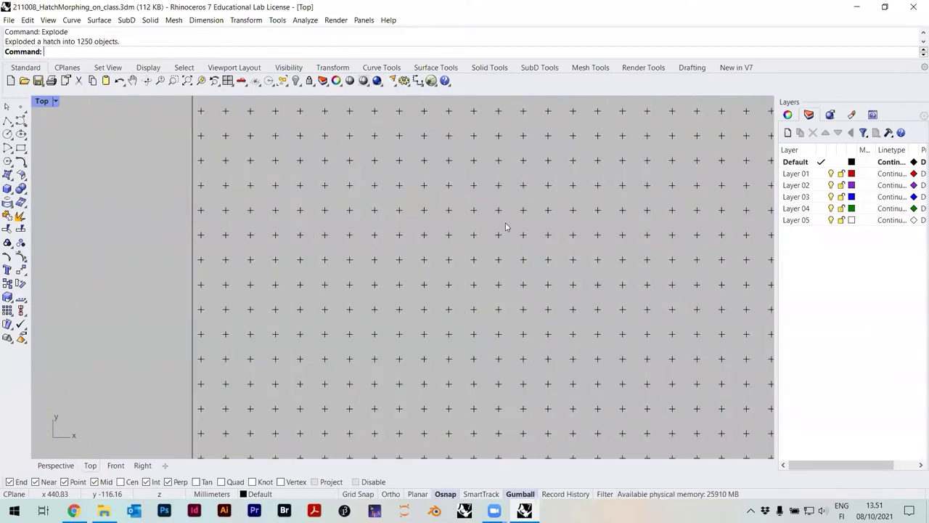
Step: Duplicate the exploded brick square, nudge the copy 130 mm straight down below the original, and deselect it
{"action": "scroll", "coordinate": [506, 227], "scroll_direction": "down", "scroll_amount": 8}
{"action": "right_click_drag", "start_coordinate": [438, 249], "coordinate": [638, 249]}
{"action": "scroll", "coordinate": [639, 248], "scroll_direction": "down", "scroll_amount": 8}
{"action": "right_click_drag", "start_coordinate": [328, 276], "coordinate": [466, 288]}
{"action": "scroll", "coordinate": [161, 229], "scroll_direction": "down", "scroll_amount": 2}
{"action": "scroll", "coordinate": [161, 230], "scroll_direction": "up", "scroll_amount": 6}
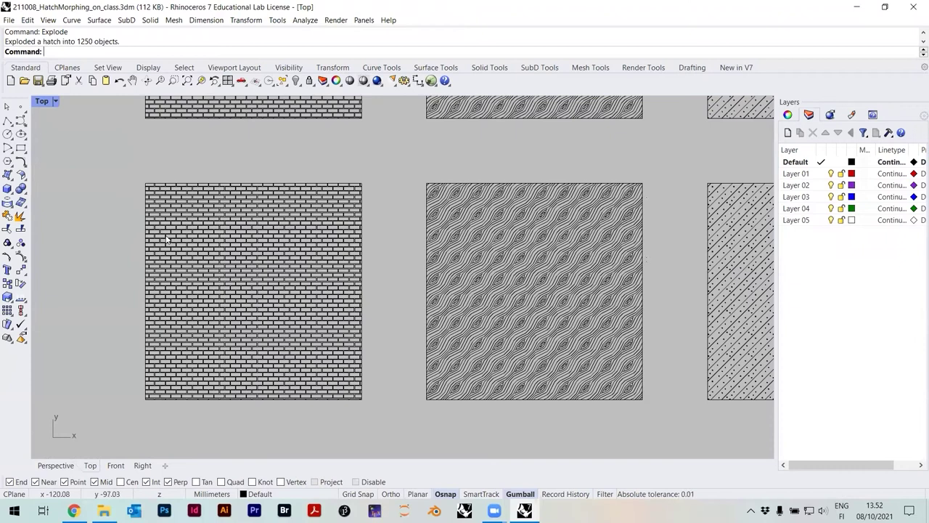
{"action": "scroll", "coordinate": [166, 239], "scroll_direction": "up", "scroll_amount": 2}
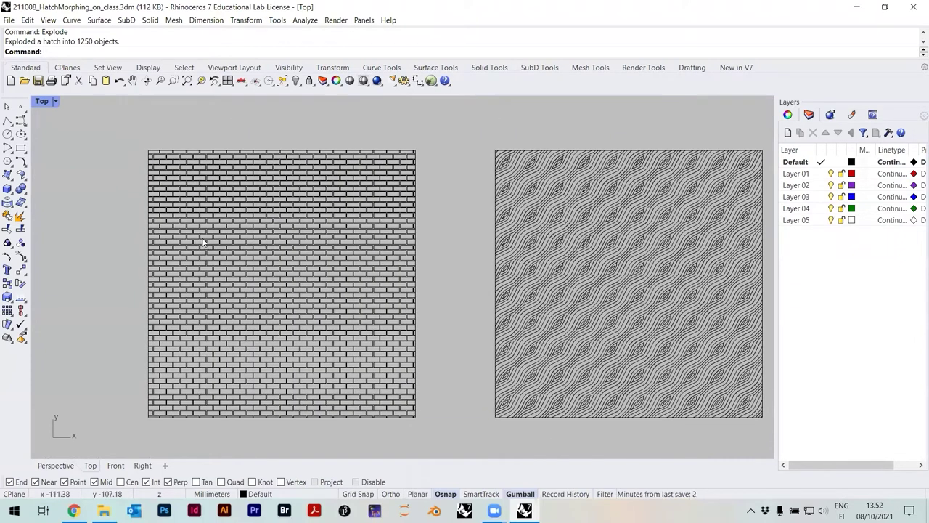
{"action": "right_click_drag", "start_coordinate": [204, 242], "coordinate": [211, 238]}
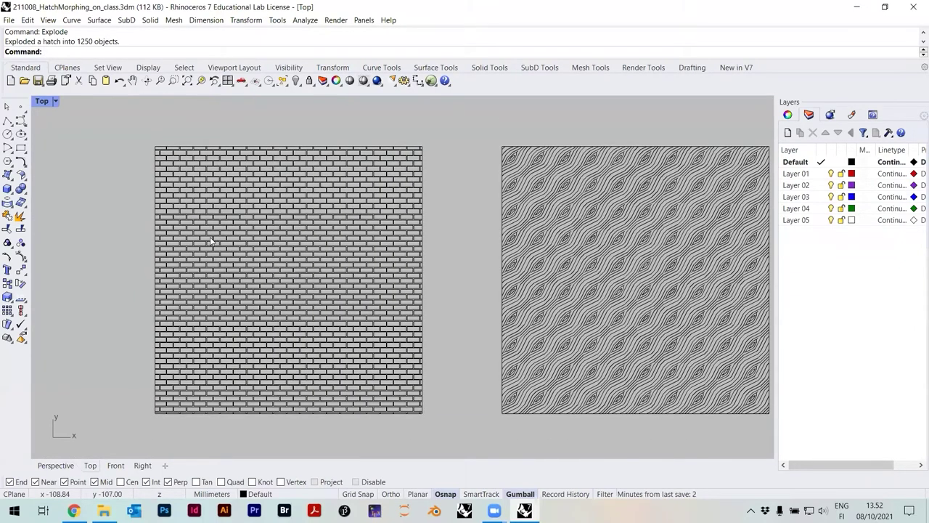
{"action": "right_click_drag", "start_coordinate": [182, 318], "coordinate": [224, 315]}
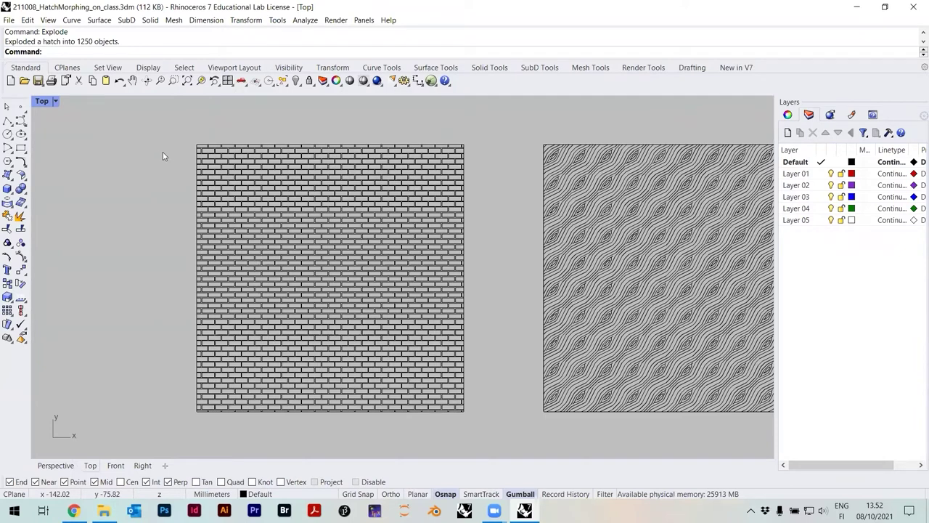
{"action": "scroll", "coordinate": [168, 178], "scroll_direction": "down", "scroll_amount": 3}
{"action": "mouse_move", "coordinate": [169, 150]}
{"action": "left_mouse_down"}
{"action": "mouse_move", "coordinate": [312, 312]}
{"action": "mouse_move", "coordinate": [345, 334]}
{"action": "left_mouse_up"}
{"action": "key", "text": "ctrl+c"}
{"action": "key", "text": "ctrl+v"}
{"action": "key", "text": "alt+shift+Down"}
{"action": "key", "text": "alt+shift+Down"}
{"action": "key", "text": "alt+shift+Down"}
{"action": "key", "text": "alt+shift+Down"}
{"action": "key", "text": "alt+shift+Down"}
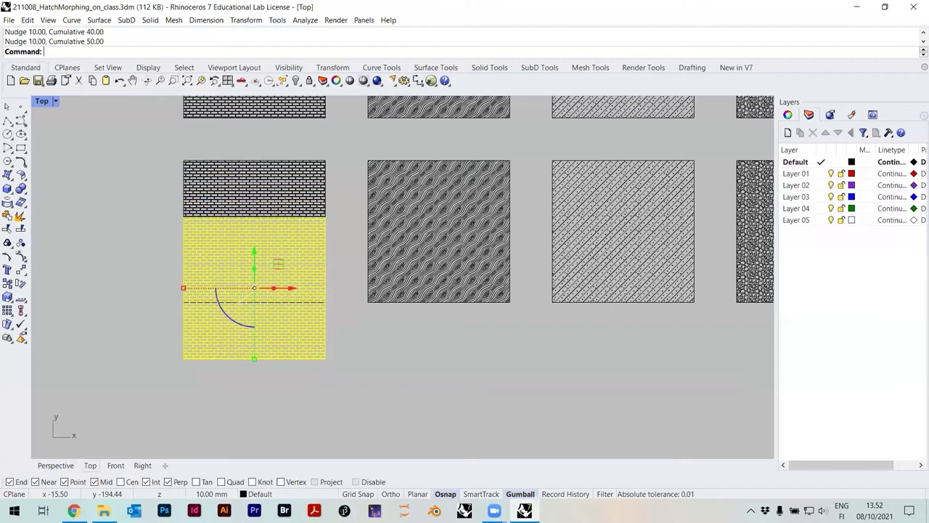
{"action": "key", "text": "alt+shift+Down"}
{"action": "key", "text": "alt+shift+Down"}
{"action": "key", "text": "alt+shift+Down"}
{"action": "key", "text": "alt+shift+Down"}
{"action": "key", "text": "alt+shift+Down"}
{"action": "key", "text": "alt+shift+Down"}
{"action": "key", "text": "alt+shift+Down"}
{"action": "key", "text": "alt+shift+Down"}
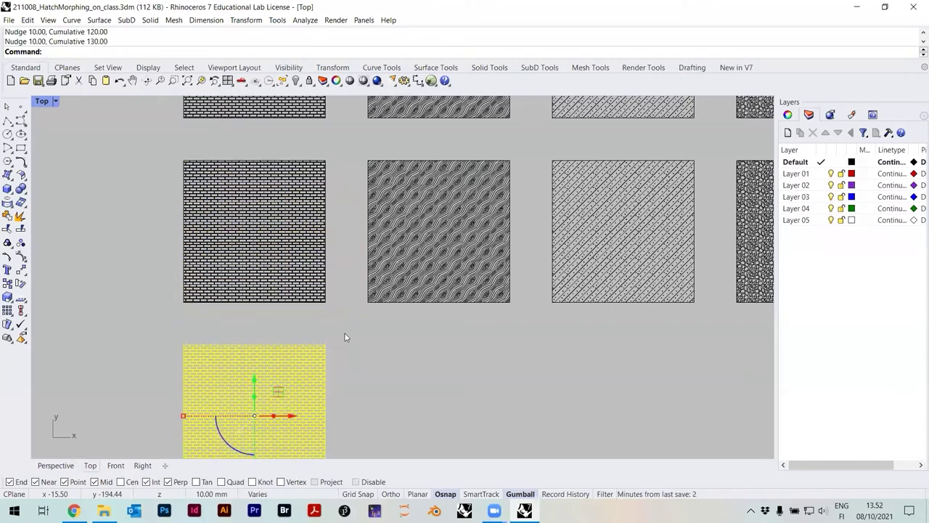
{"action": "left_click", "coordinate": [345, 337]}
Step: Start a Cage with its base spanning the original exploded brick square from lower-left to upper-right corner
{"action": "scroll", "coordinate": [239, 247], "scroll_direction": "up", "scroll_amount": 3}
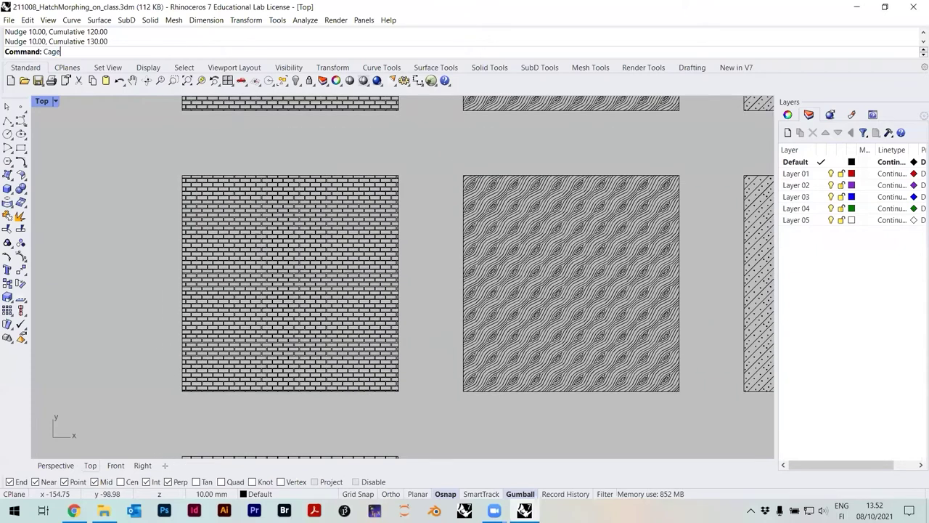
{"action": "key", "text": "Escape"}
{"action": "type", "text": "C"}
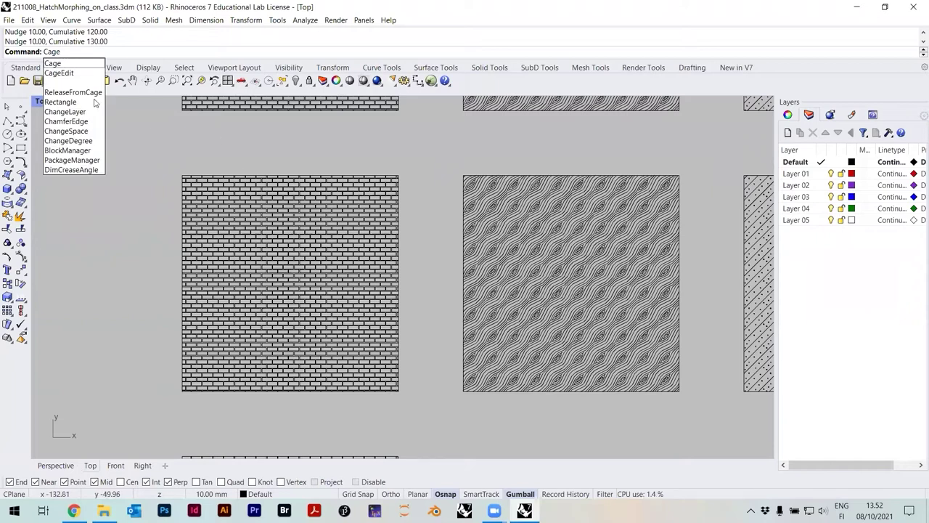
{"action": "left_click", "coordinate": [58, 63]}
{"action": "scroll", "coordinate": [178, 396], "scroll_direction": "up", "scroll_amount": 5}
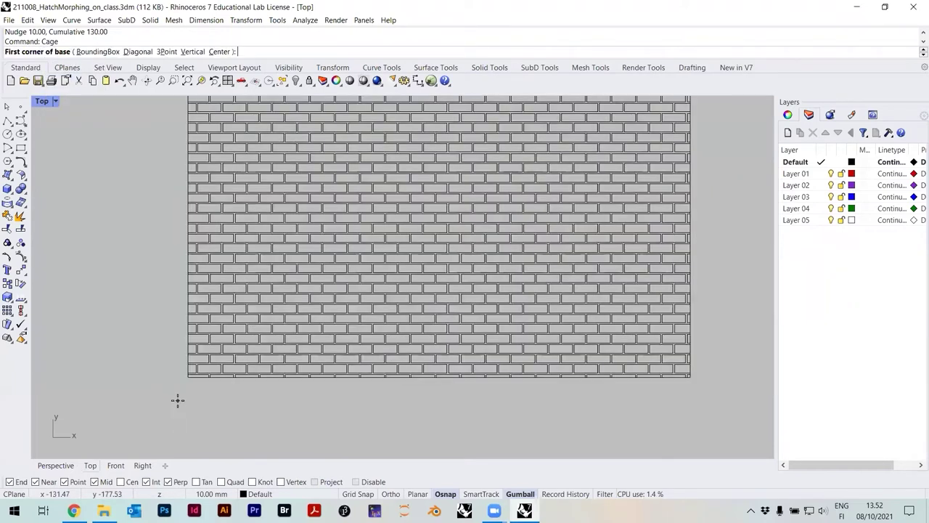
{"action": "left_click", "coordinate": [177, 349]}
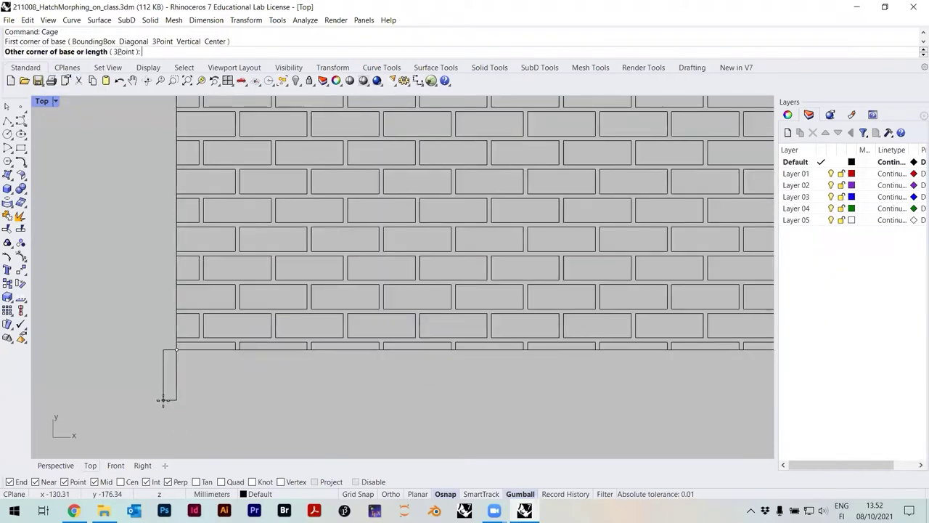
{"action": "scroll", "coordinate": [163, 394], "scroll_direction": "down", "scroll_amount": 5}
{"action": "scroll", "coordinate": [164, 398], "scroll_direction": "down", "scroll_amount": 1}
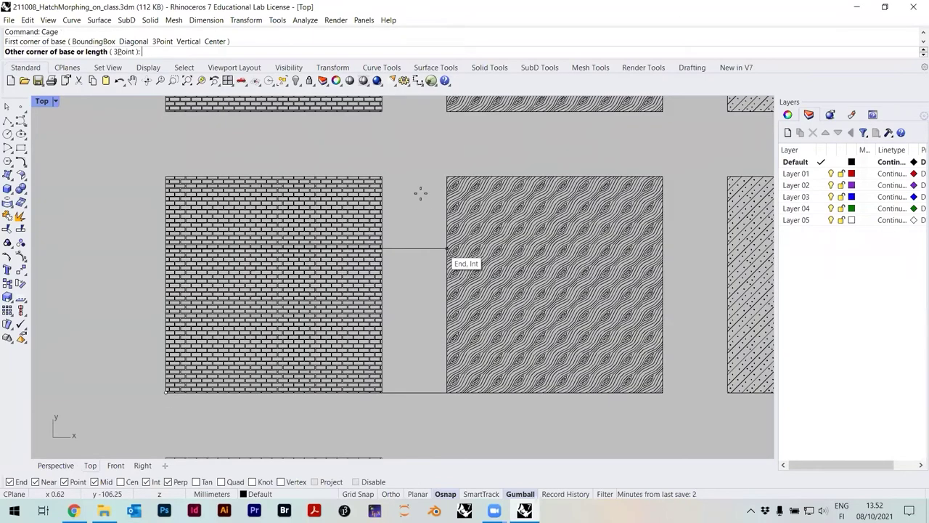
{"action": "scroll", "coordinate": [400, 169], "scroll_direction": "up", "scroll_amount": 1}
{"action": "scroll", "coordinate": [394, 172], "scroll_direction": "up", "scroll_amount": 6}
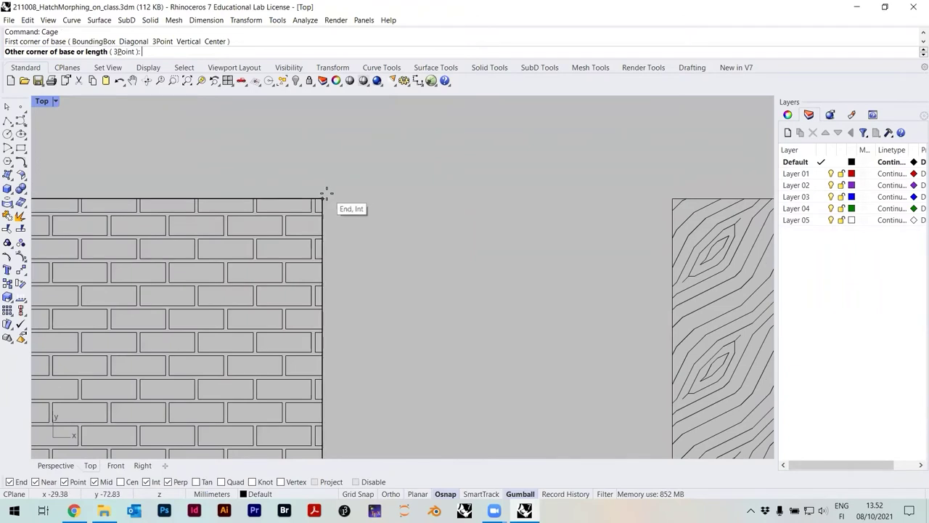
{"action": "left_click", "coordinate": [324, 193]}
Step: Finish the cage with its height equal to its width, 4 points and degree 3 in X, Y and Z
{"action": "scroll", "coordinate": [424, 170], "scroll_direction": "down", "scroll_amount": 5}
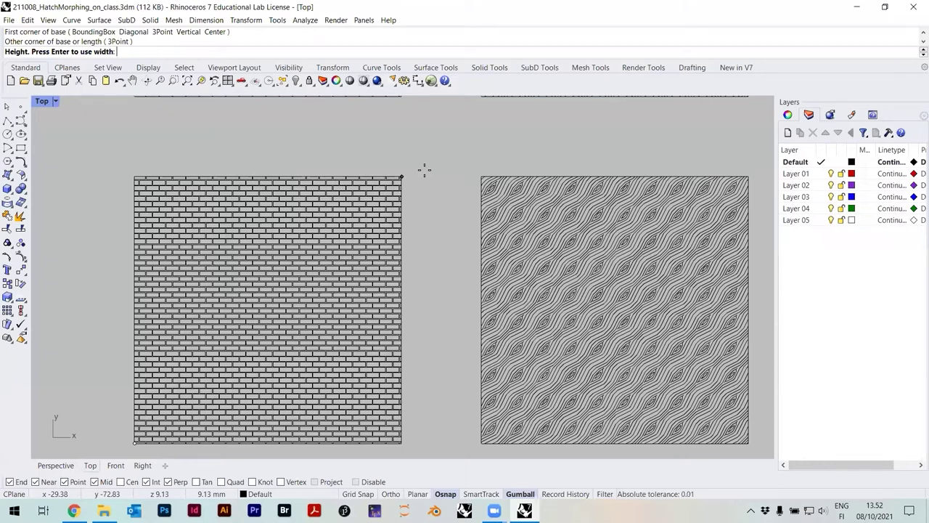
{"action": "key", "text": "Return"}
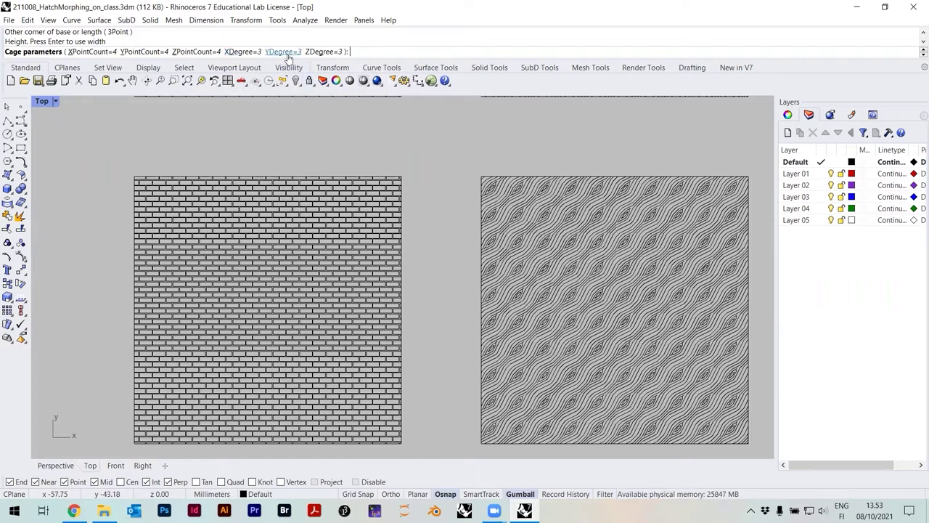
{"action": "key", "text": "Return"}
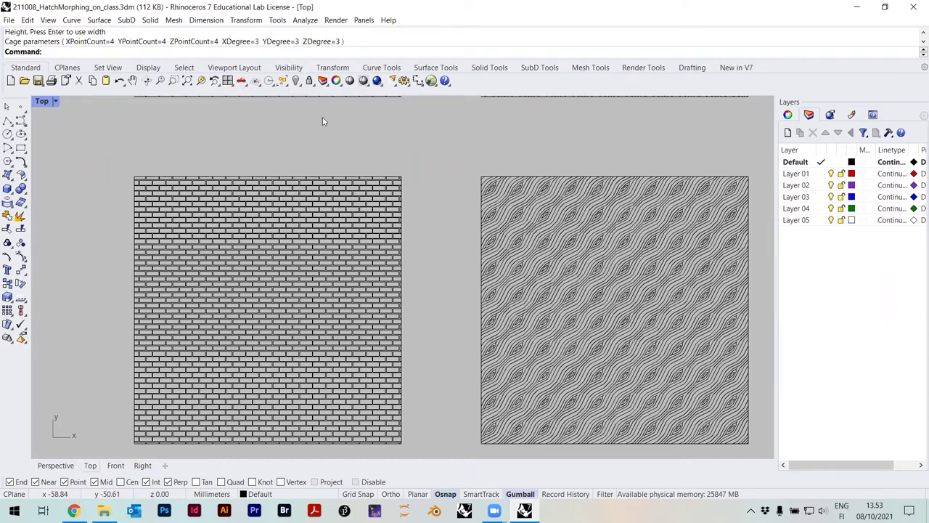
Step: Run CageEdit with the second-row brick square's curves as captives, the cage as control object and Global as the region
{"action": "scroll", "coordinate": [334, 172], "scroll_direction": "down", "scroll_amount": 3}
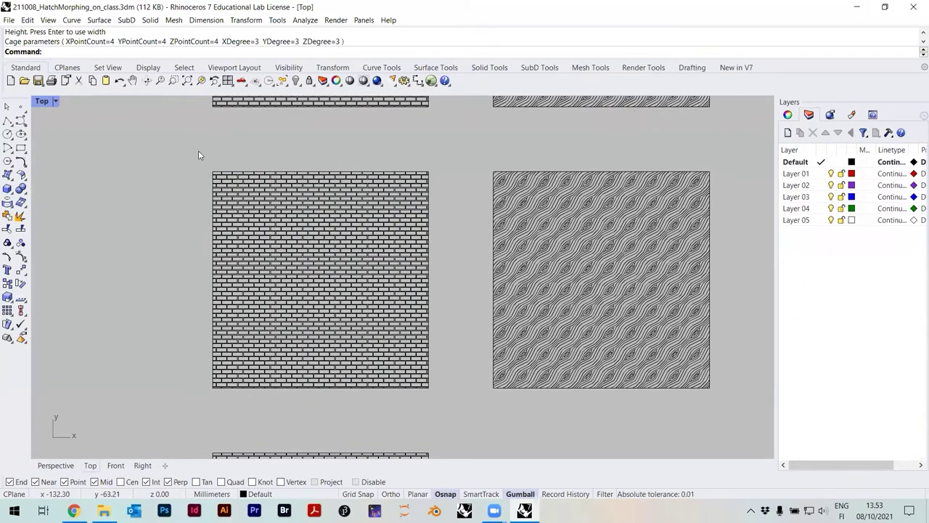
{"action": "type", "text": "CageEdit"}
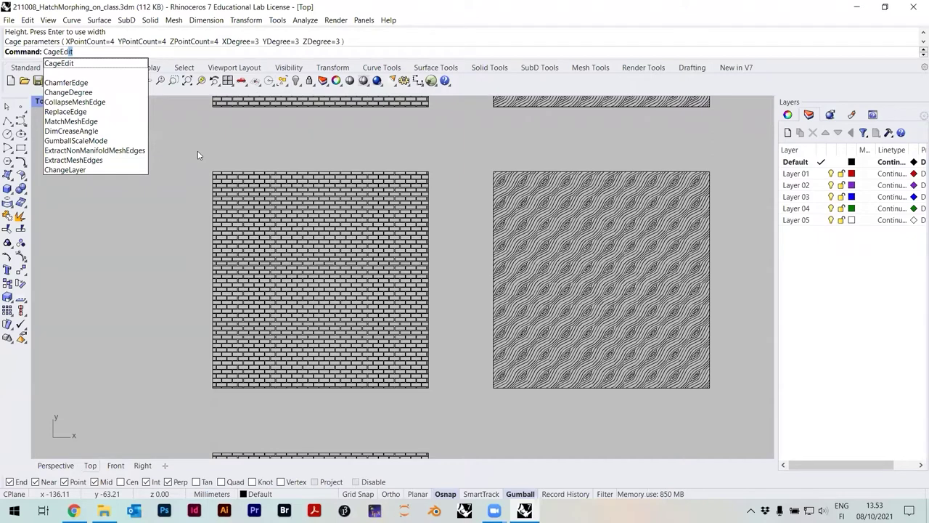
{"action": "key", "text": "Return"}
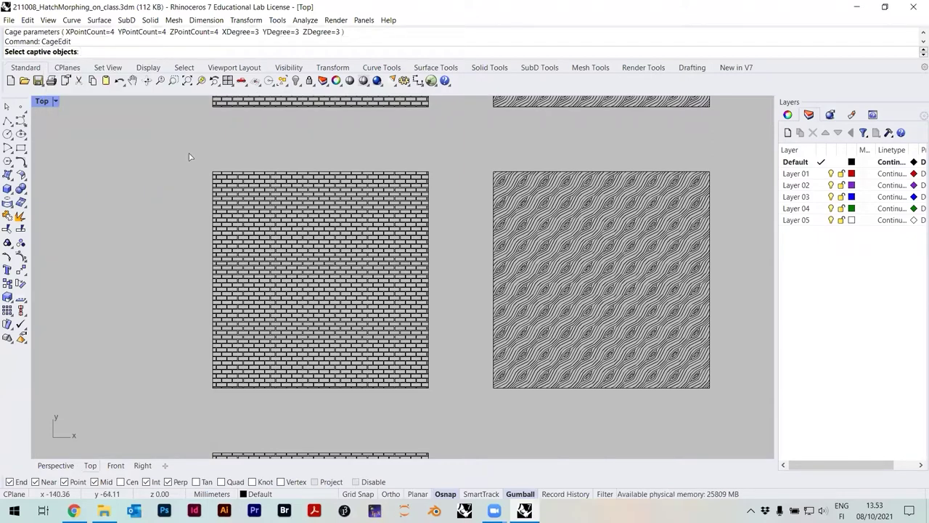
{"action": "mouse_move", "coordinate": [189, 157]}
{"action": "left_mouse_down"}
{"action": "mouse_move", "coordinate": [339, 271]}
{"action": "mouse_move", "coordinate": [449, 408]}
{"action": "left_mouse_up"}
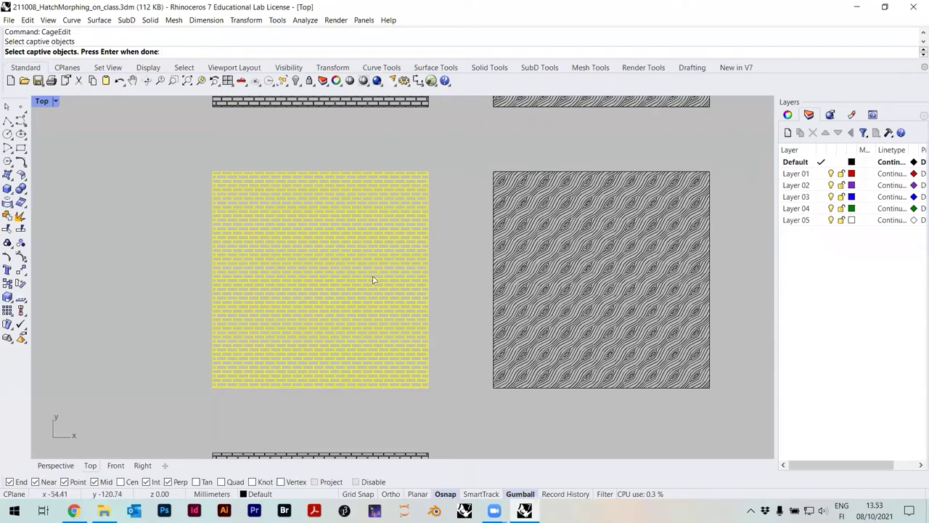
{"action": "key", "text": "Return"}
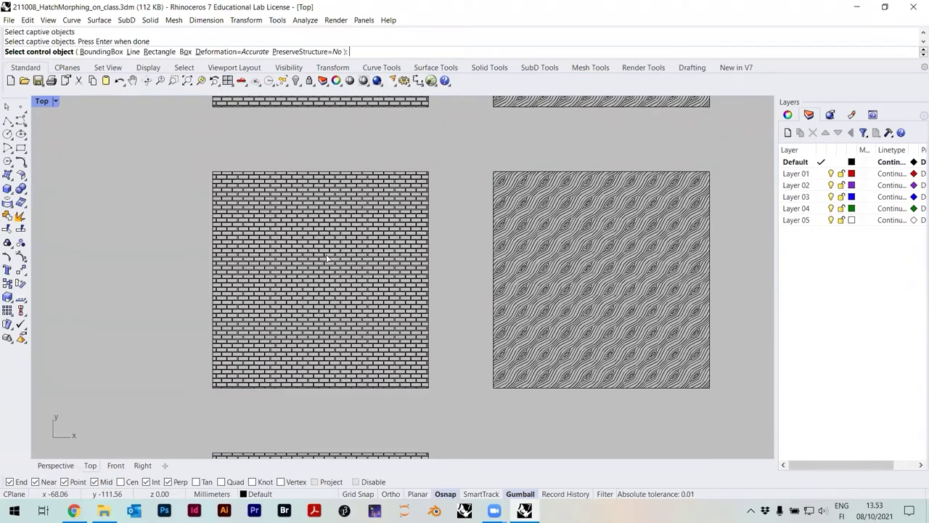
{"action": "scroll", "coordinate": [229, 169], "scroll_direction": "up", "scroll_amount": 5}
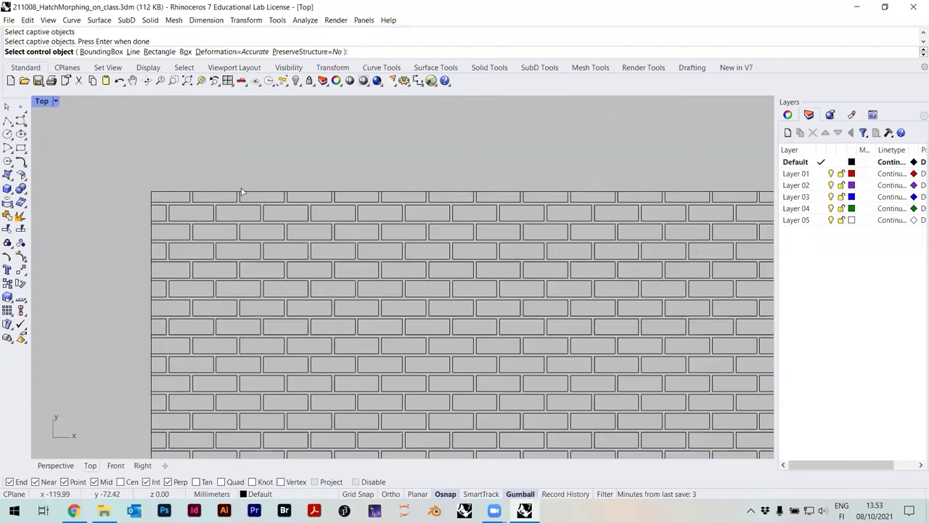
{"action": "left_click", "coordinate": [253, 195]}
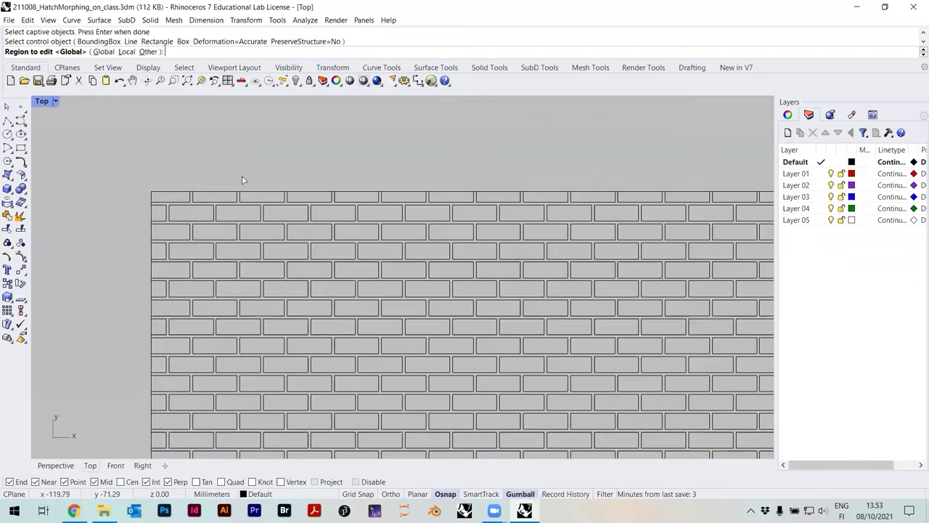
{"action": "scroll", "coordinate": [243, 181], "scroll_direction": "down", "scroll_amount": 5}
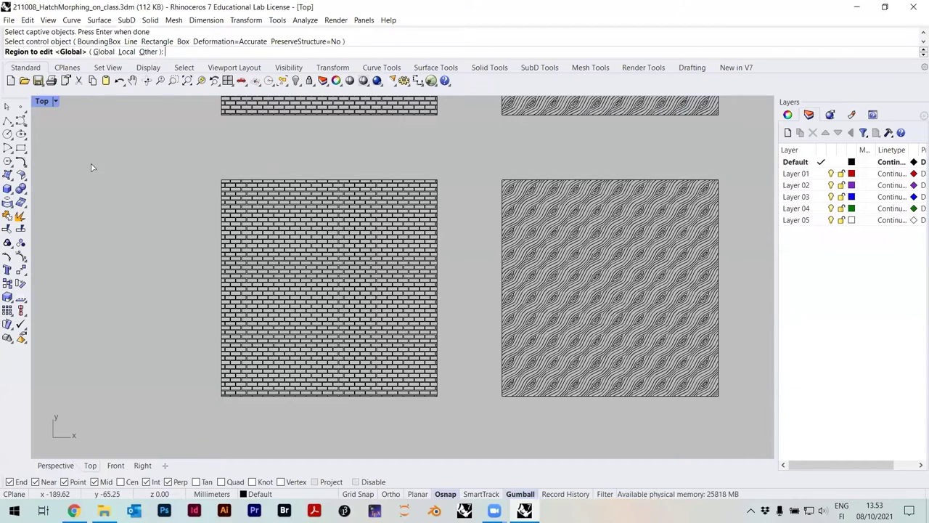
{"action": "key", "text": "Return"}
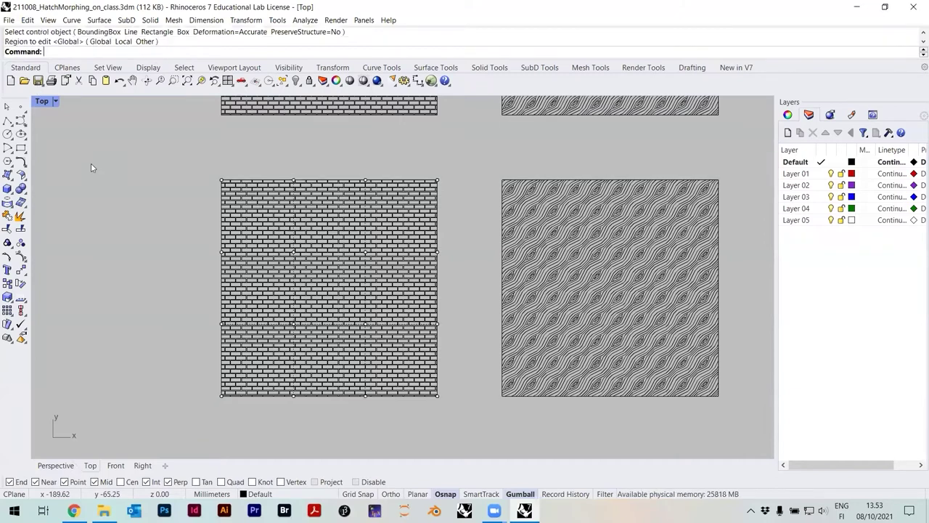
Step: Select the four stacked cage points at the upper-left corner of the brick square and pull them diagonally inward
{"action": "scroll", "coordinate": [349, 266], "scroll_direction": "up", "scroll_amount": 4}
{"action": "scroll", "coordinate": [354, 241], "scroll_direction": "down", "scroll_amount": 2}
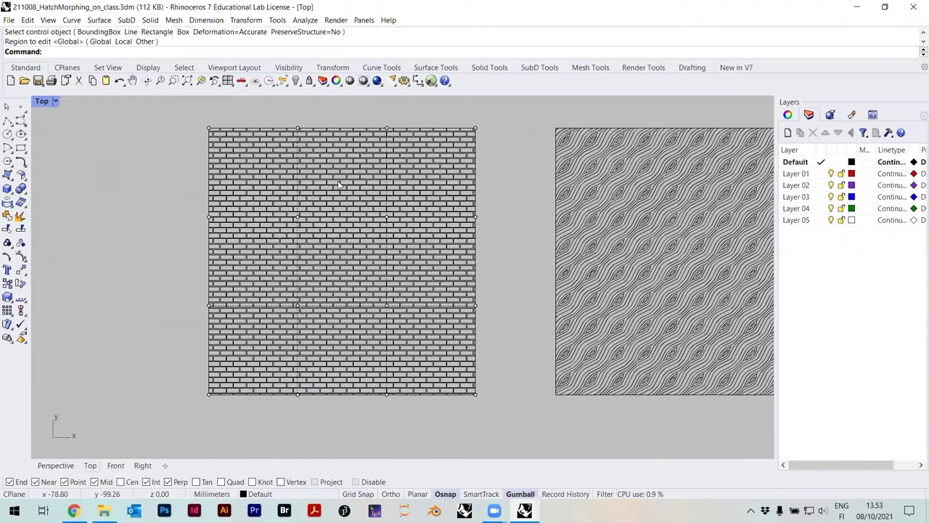
{"action": "left_click_drag", "start_coordinate": [294, 114], "coordinate": [328, 404]}
{"action": "left_click_drag", "start_coordinate": [370, 118], "coordinate": [423, 418]}
{"action": "scroll", "coordinate": [375, 249], "scroll_direction": "down", "scroll_amount": 2}
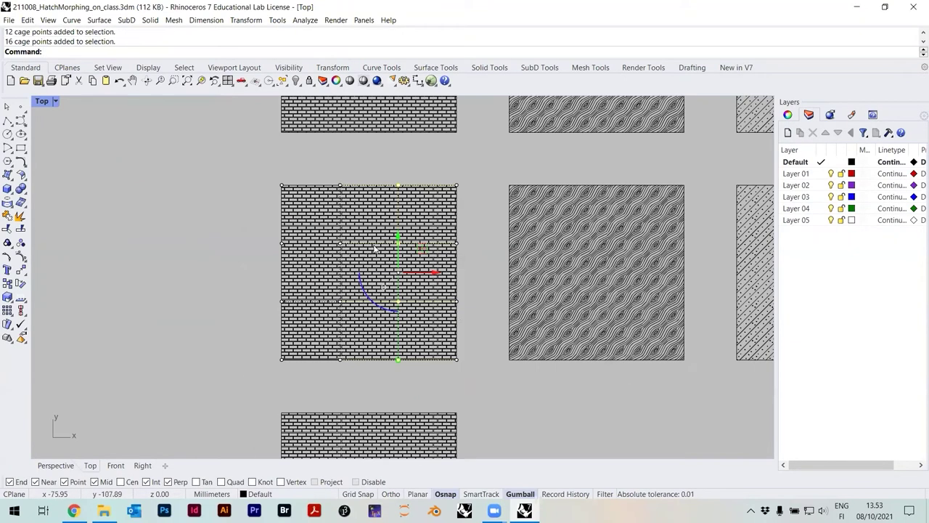
{"action": "scroll", "coordinate": [376, 249], "scroll_direction": "up", "scroll_amount": 2}
{"action": "mouse_move", "coordinate": [226, 142]}
{"action": "left_mouse_down"}
{"action": "mouse_move", "coordinate": [246, 178]}
{"action": "mouse_move", "coordinate": [298, 216]}
{"action": "mouse_move", "coordinate": [286, 216]}
{"action": "left_mouse_up"}
{"action": "scroll", "coordinate": [231, 156], "scroll_direction": "up", "scroll_amount": 2}
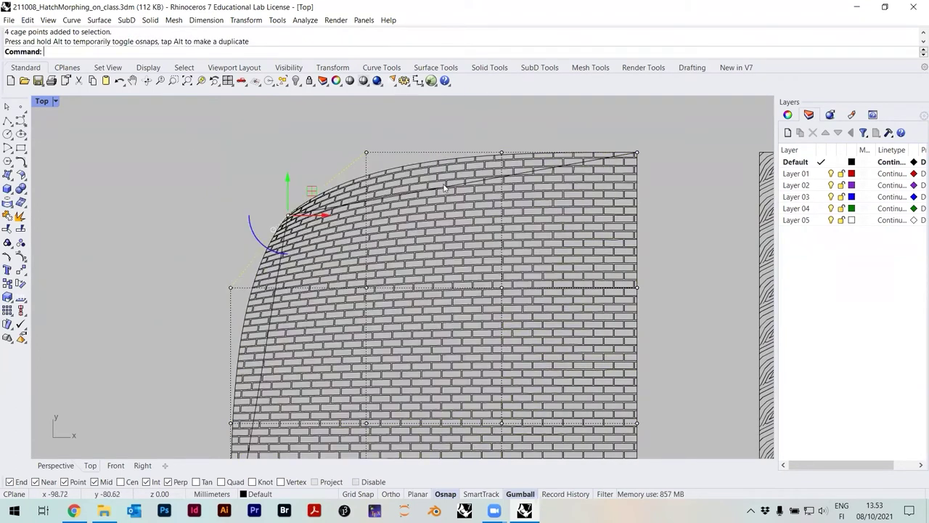
Step: Pull the upper-right cage corner deep into the pattern's upper-left interior and the lower-right corner up and left into the pattern
{"action": "mouse_move", "coordinate": [626, 144]}
{"action": "left_mouse_down"}
{"action": "mouse_move", "coordinate": [646, 163]}
{"action": "mouse_move", "coordinate": [587, 234]}
{"action": "mouse_move", "coordinate": [533, 240]}
{"action": "mouse_move", "coordinate": [439, 285]}
{"action": "mouse_move", "coordinate": [559, 231]}
{"action": "mouse_move", "coordinate": [516, 257]}
{"action": "mouse_move", "coordinate": [625, 197]}
{"action": "mouse_move", "coordinate": [375, 294]}
{"action": "left_mouse_up"}
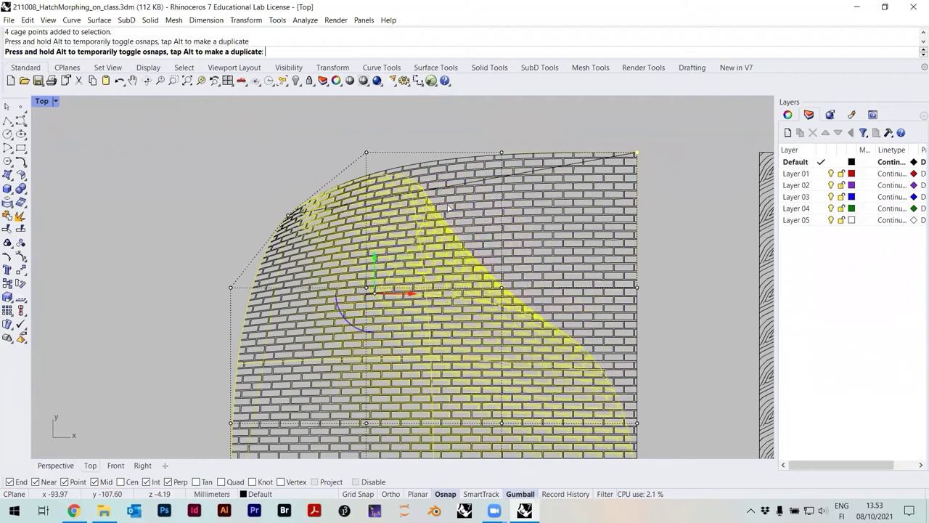
{"action": "scroll", "coordinate": [471, 175], "scroll_direction": "down", "scroll_amount": 6}
{"action": "scroll", "coordinate": [512, 353], "scroll_direction": "up", "scroll_amount": 4}
{"action": "left_click", "coordinate": [585, 391]}
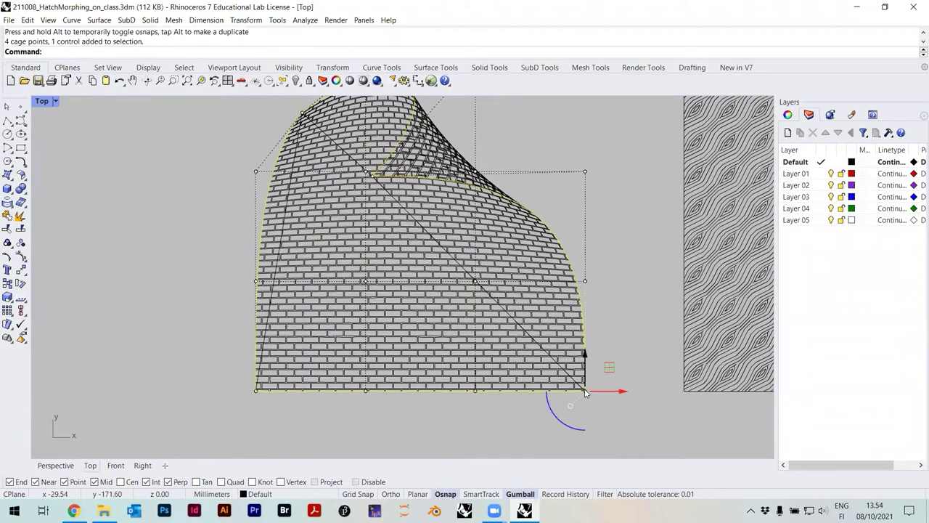
{"action": "mouse_move", "coordinate": [584, 392]}
{"action": "left_mouse_down"}
{"action": "mouse_move", "coordinate": [399, 268]}
{"action": "mouse_move", "coordinate": [490, 229]}
{"action": "mouse_move", "coordinate": [467, 219]}
{"action": "left_mouse_up"}
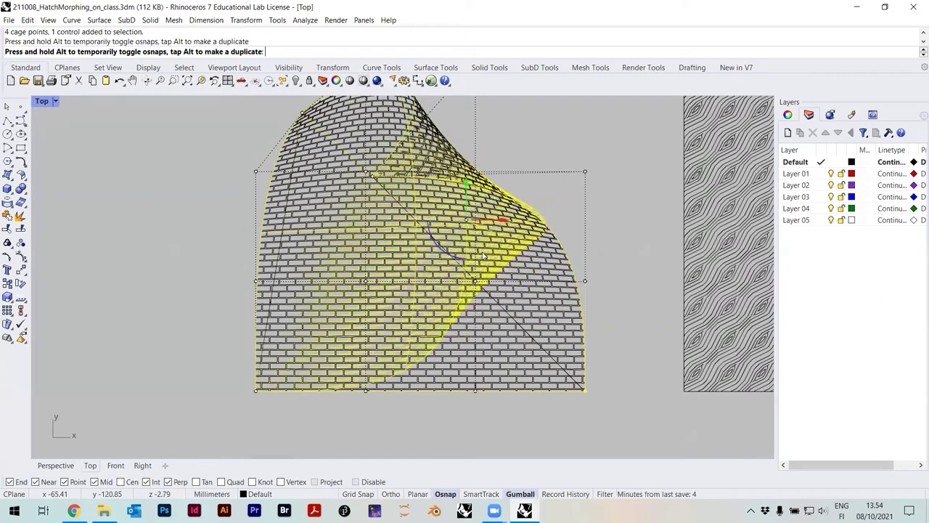
{"action": "mouse_move", "coordinate": [257, 392]}
{"action": "left_mouse_down"}
{"action": "mouse_move", "coordinate": [233, 340]}
{"action": "mouse_move", "coordinate": [249, 366]}
{"action": "left_mouse_up"}
{"action": "left_click_drag", "start_coordinate": [469, 200], "coordinate": [479, 252]}
Step: Try to pull a single lower-left cage corner point up and outward, and undo the move
{"action": "left_click", "coordinate": [255, 393]}
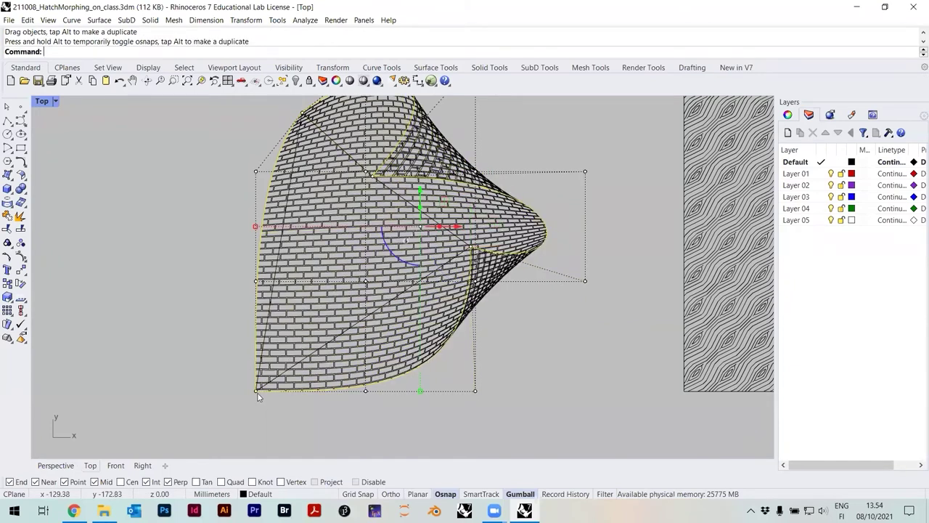
{"action": "left_click", "coordinate": [254, 405]}
{"action": "scroll", "coordinate": [255, 394], "scroll_direction": "up", "scroll_amount": 12}
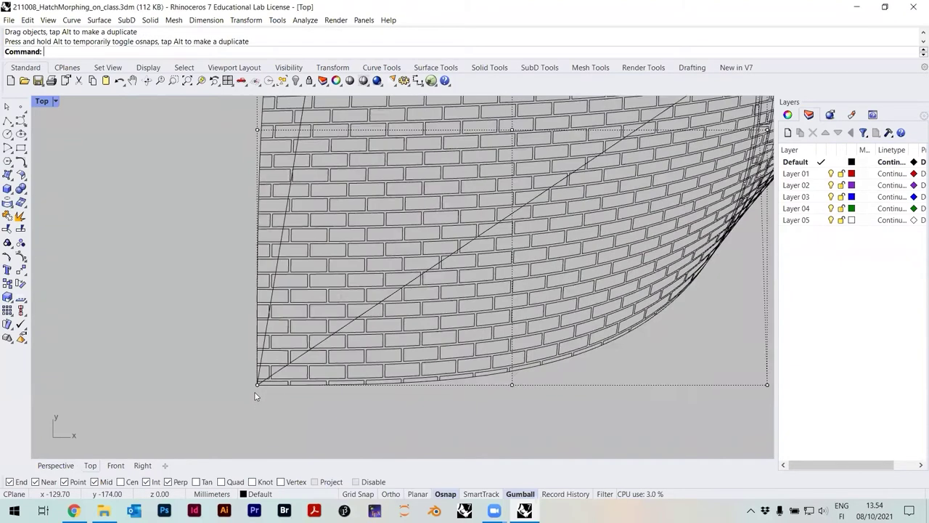
{"action": "left_click", "coordinate": [259, 382]}
{"action": "left_click", "coordinate": [297, 413]}
{"action": "scroll", "coordinate": [266, 394], "scroll_direction": "down", "scroll_amount": 6}
{"action": "left_click_drag", "start_coordinate": [263, 389], "coordinate": [193, 249]}
{"action": "scroll", "coordinate": [234, 341], "scroll_direction": "down", "scroll_amount": 4}
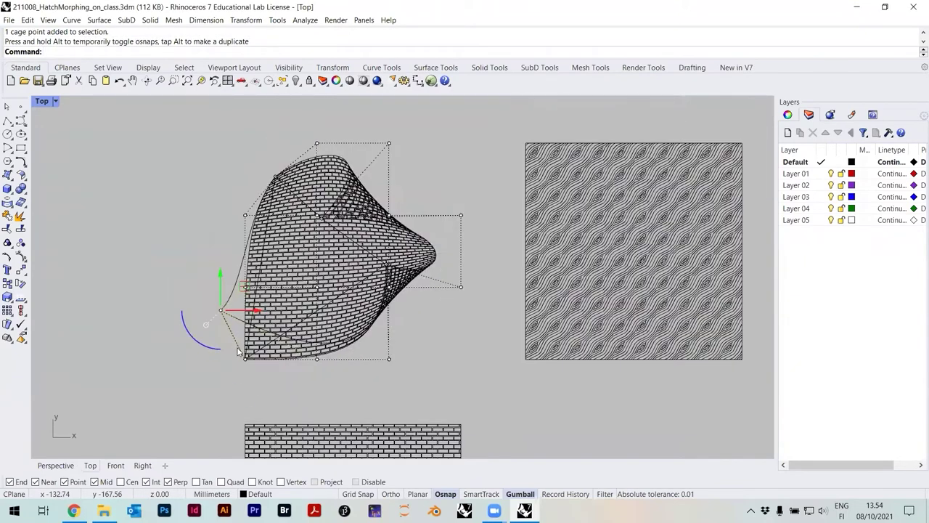
{"action": "key", "text": "ctrl+z"}
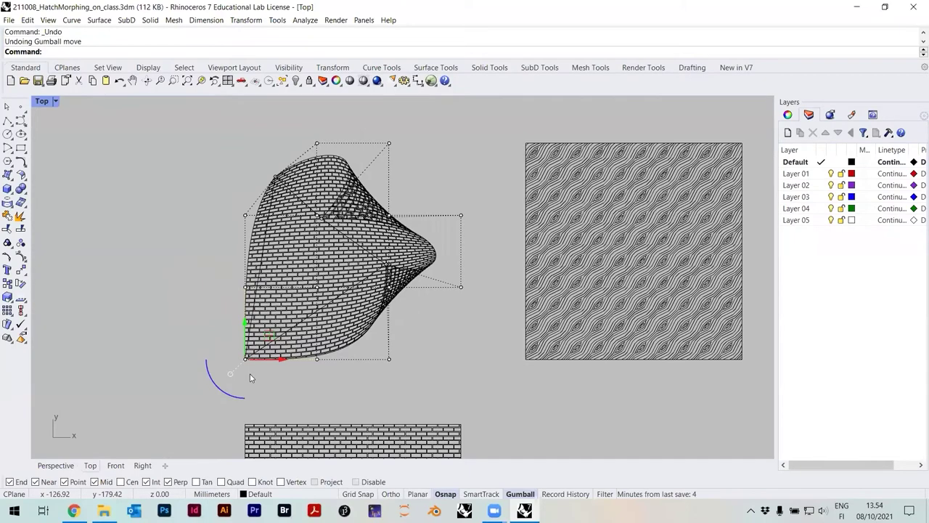
Step: Pull all four stacked cage points of the lower-left corner up and outward in two moves, the second about 24 mm
{"action": "left_click", "coordinate": [251, 369]}
{"action": "scroll", "coordinate": [251, 365], "scroll_direction": "up", "scroll_amount": 10}
{"action": "left_click_drag", "start_coordinate": [216, 328], "coordinate": [202, 262]}
{"action": "scroll", "coordinate": [253, 366], "scroll_direction": "down", "scroll_amount": 4}
{"action": "scroll", "coordinate": [259, 365], "scroll_direction": "down", "scroll_amount": 8}
{"action": "scroll", "coordinate": [252, 300], "scroll_direction": "up", "scroll_amount": 4}
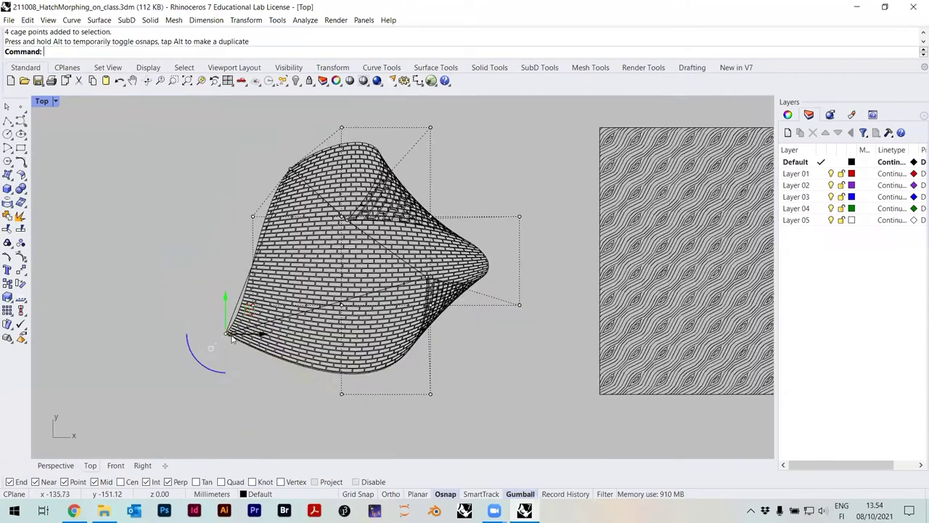
{"action": "left_click_drag", "start_coordinate": [230, 337], "coordinate": [190, 285]}
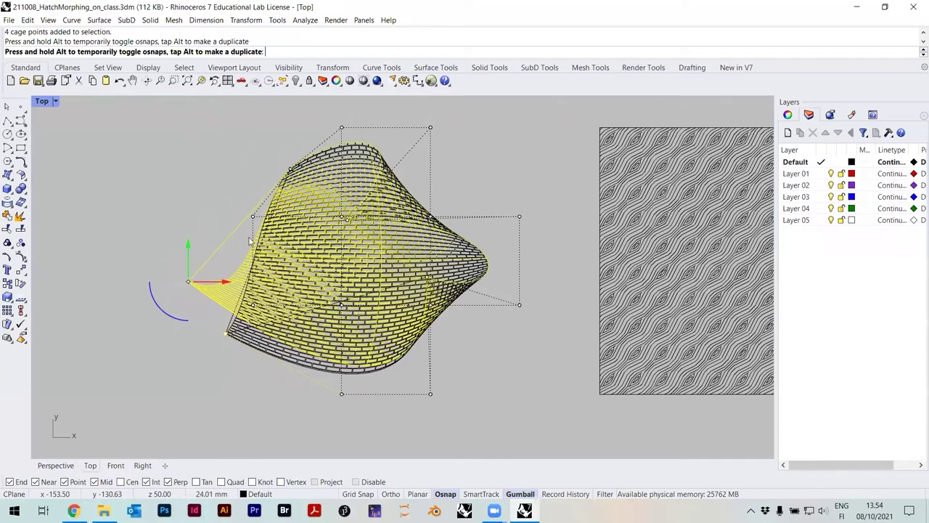
{"action": "scroll", "coordinate": [376, 293], "scroll_direction": "up", "scroll_amount": 2}
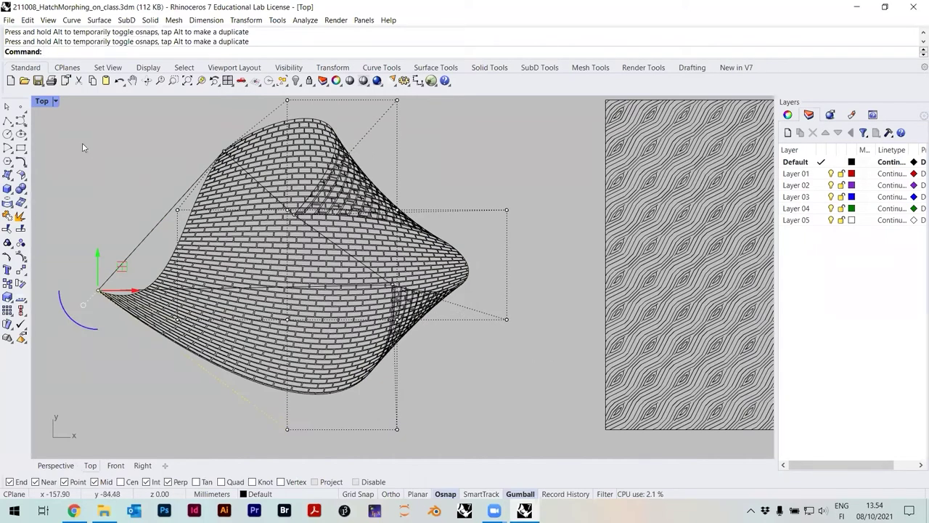
Step: Deselect the corner and turn off the cage control points around the deformed bricks
{"action": "left_click", "coordinate": [122, 176]}
{"action": "scroll", "coordinate": [427, 257], "scroll_direction": "down", "scroll_amount": 6}
{"action": "key", "text": "Escape"}
{"action": "scroll", "coordinate": [392, 220], "scroll_direction": "up", "scroll_amount": 6}
{"action": "scroll", "coordinate": [390, 220], "scroll_direction": "up", "scroll_amount": 3}
{"action": "scroll", "coordinate": [175, 232], "scroll_direction": "down", "scroll_amount": 2}
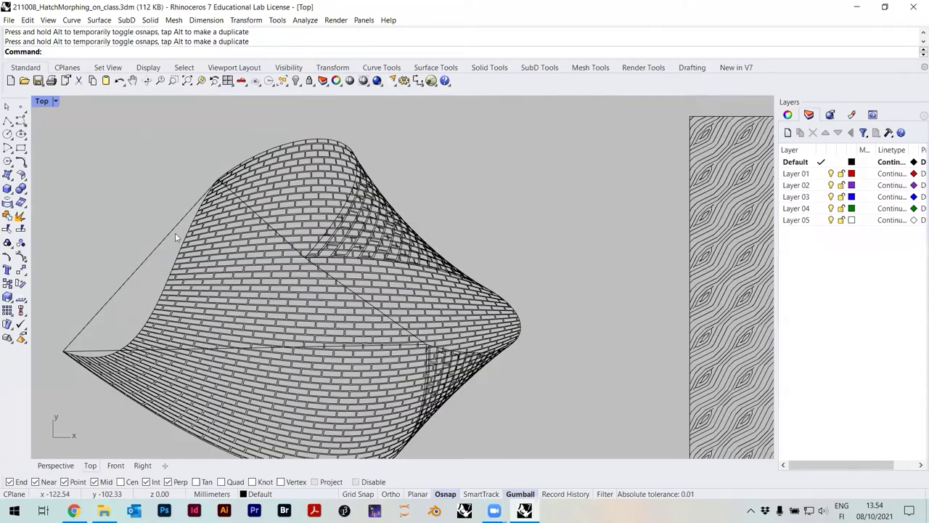
Step: Delete the straight-sided closed boundary curve crossing the deformed brick pattern
{"action": "left_click", "coordinate": [168, 232]}
{"action": "scroll", "coordinate": [332, 243], "scroll_direction": "down", "scroll_amount": 2}
{"action": "scroll", "coordinate": [309, 290], "scroll_direction": "up", "scroll_amount": 4}
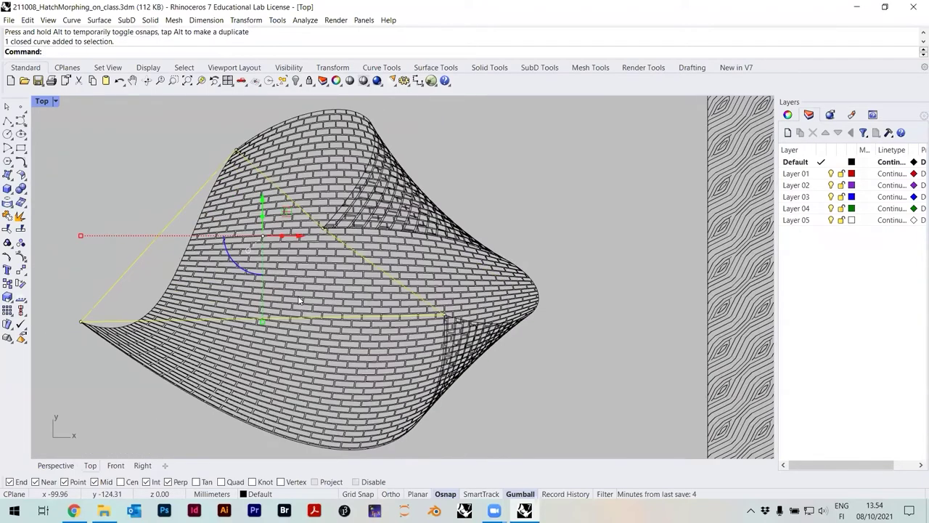
{"action": "scroll", "coordinate": [307, 304], "scroll_direction": "down", "scroll_amount": 3}
{"action": "key", "text": "Delete"}
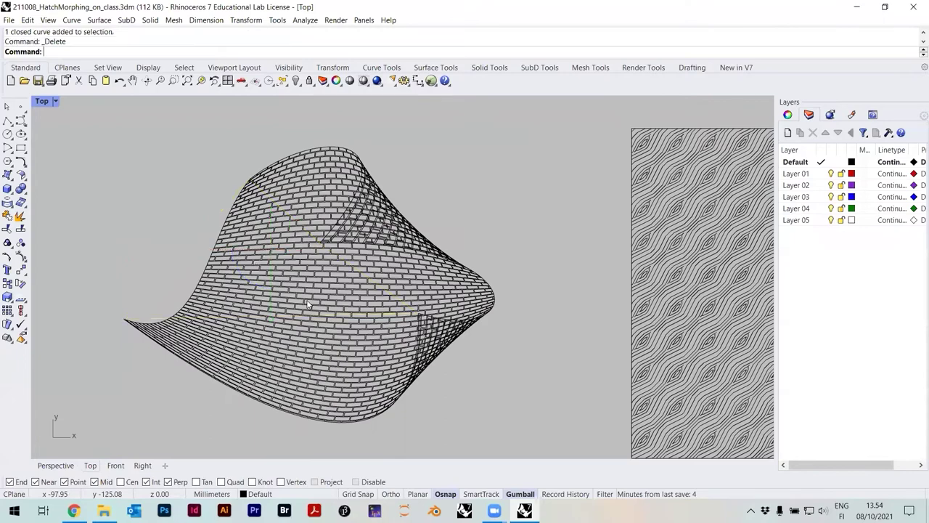
Step: Examine the overlapping folds of the deformed brick curves and their surroundings among the other pattern squares
{"action": "scroll", "coordinate": [319, 288], "scroll_direction": "down", "scroll_amount": 2}
{"action": "scroll", "coordinate": [336, 267], "scroll_direction": "up", "scroll_amount": 4}
{"action": "left_click", "coordinate": [341, 254]}
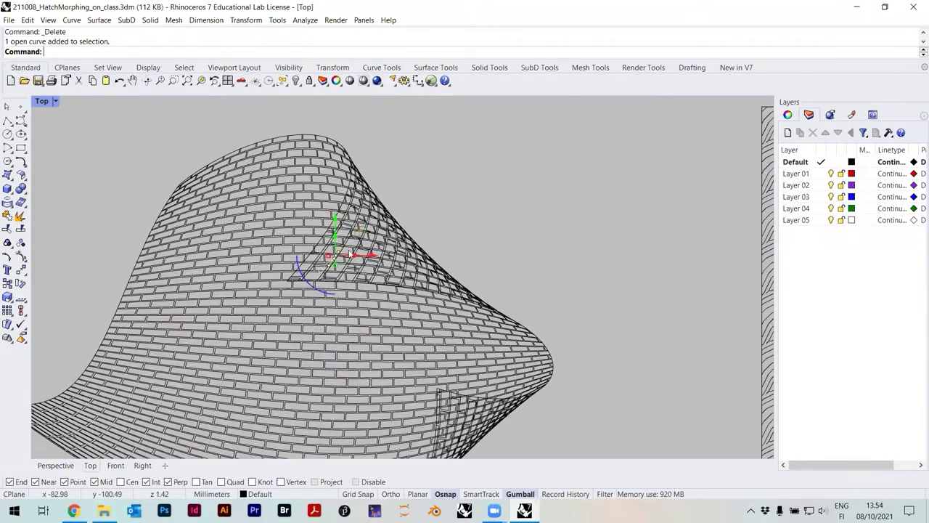
{"action": "scroll", "coordinate": [479, 247], "scroll_direction": "down", "scroll_amount": 2}
{"action": "scroll", "coordinate": [479, 247], "scroll_direction": "up", "scroll_amount": 5}
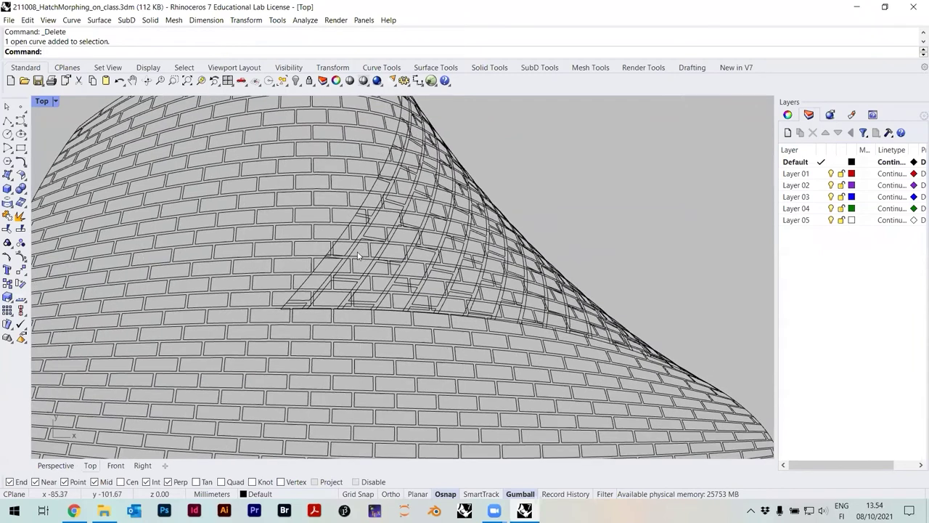
{"action": "scroll", "coordinate": [357, 255], "scroll_direction": "down", "scroll_amount": 4}
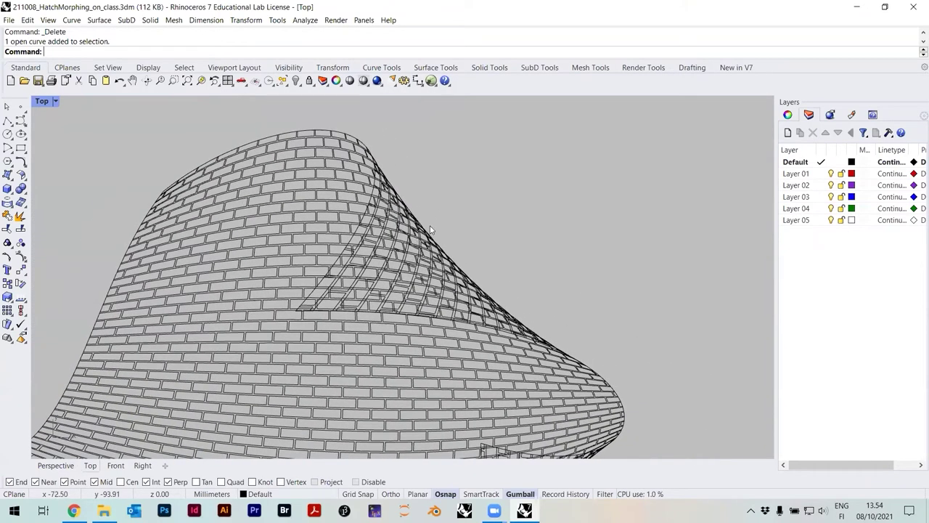
{"action": "scroll", "coordinate": [425, 240], "scroll_direction": "down", "scroll_amount": 5}
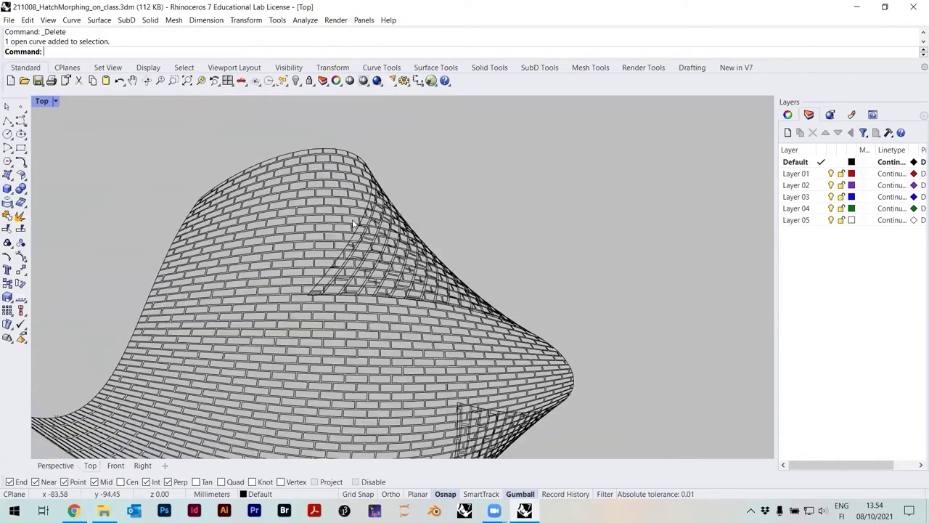
{"action": "right_click_drag", "start_coordinate": [410, 259], "coordinate": [282, 255]}
{"action": "right_click_drag", "start_coordinate": [504, 292], "coordinate": [387, 282]}
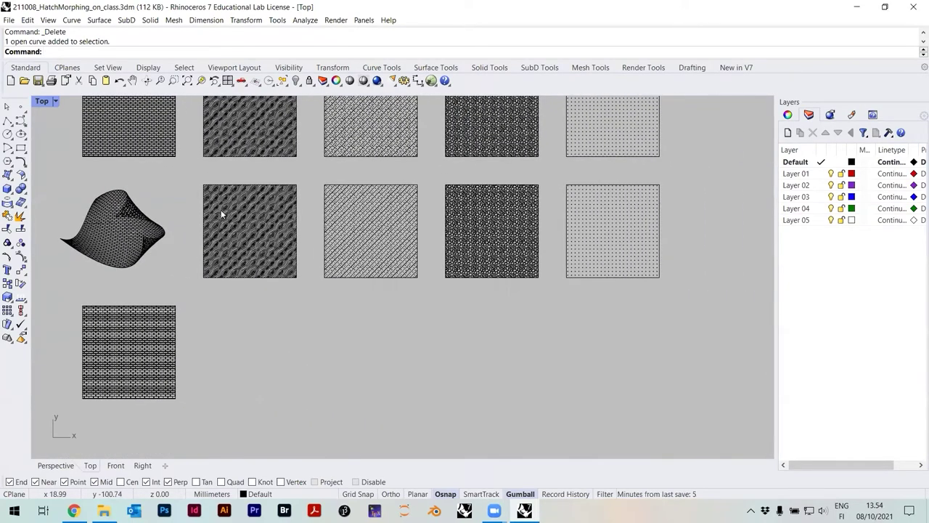
Step: Duplicate the undeformed brick square in the third row in place, including all its curves
{"action": "scroll", "coordinate": [97, 283], "scroll_direction": "up", "scroll_amount": 2}
{"action": "right_click_drag", "start_coordinate": [95, 297], "coordinate": [126, 297]}
{"action": "left_click_drag", "start_coordinate": [96, 287], "coordinate": [248, 438]}
{"action": "key", "text": "ctrl+c"}
{"action": "key", "text": "ctrl+v"}
Step: Try to move the pasted brick square down by the vertical gap between the two wavy pattern squares, and undo the move
{"action": "scroll", "coordinate": [256, 206], "scroll_direction": "down", "scroll_amount": 4}
{"action": "type", "text": "m"}
{"action": "key", "text": "Return"}
{"action": "scroll", "coordinate": [334, 146], "scroll_direction": "up", "scroll_amount": 10}
{"action": "left_click", "coordinate": [334, 132]}
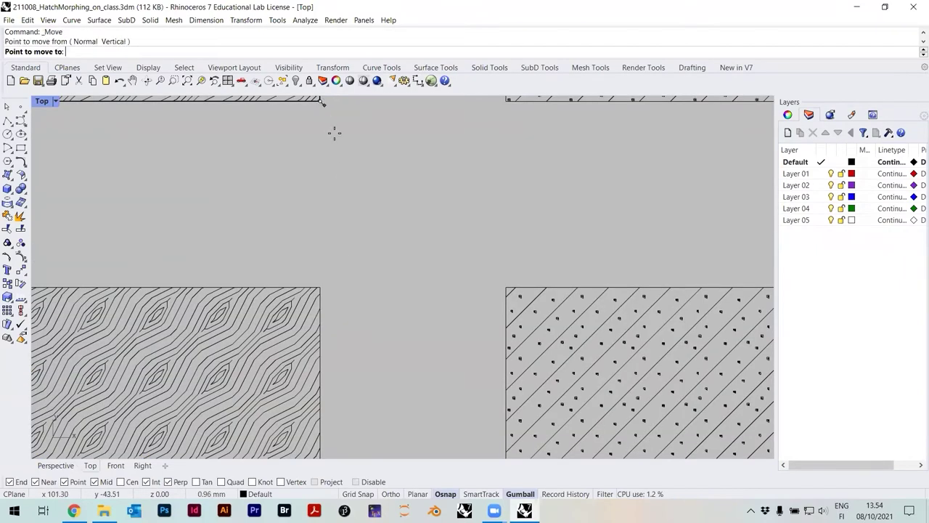
{"action": "left_click", "coordinate": [322, 286]}
{"action": "scroll", "coordinate": [394, 236], "scroll_direction": "down", "scroll_amount": 10}
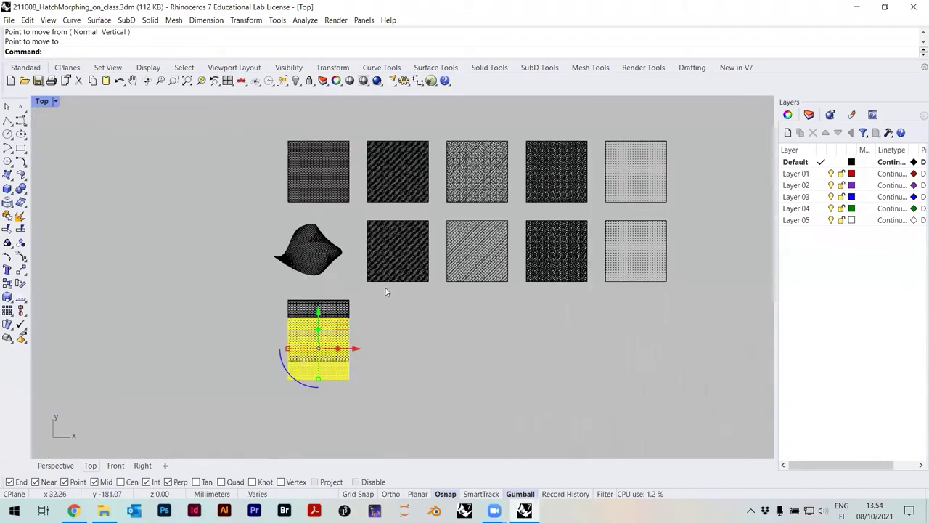
{"action": "key", "text": "ctrl+z"}
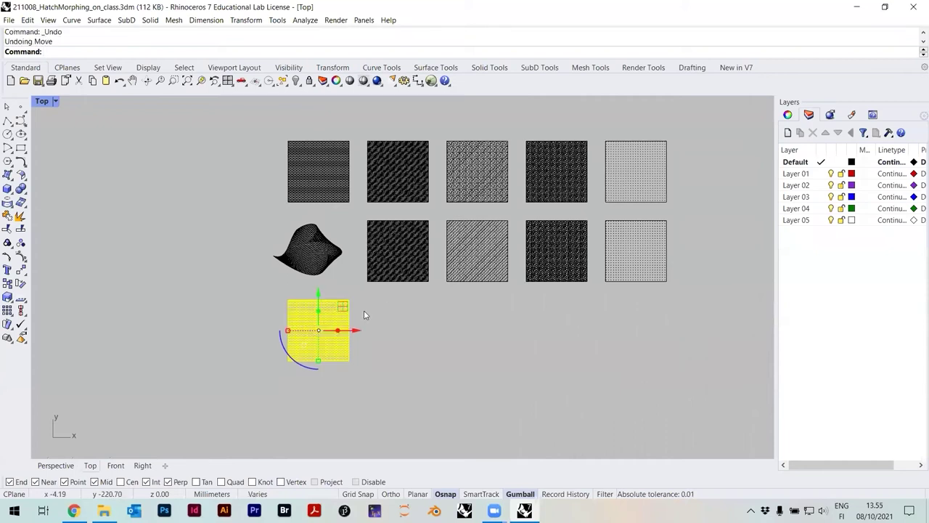
Step: Move the pasted brick square straight down by its own 100 mm height, snapping to corner points
{"action": "key", "text": "Return"}
{"action": "scroll", "coordinate": [356, 319], "scroll_direction": "up", "scroll_amount": 10}
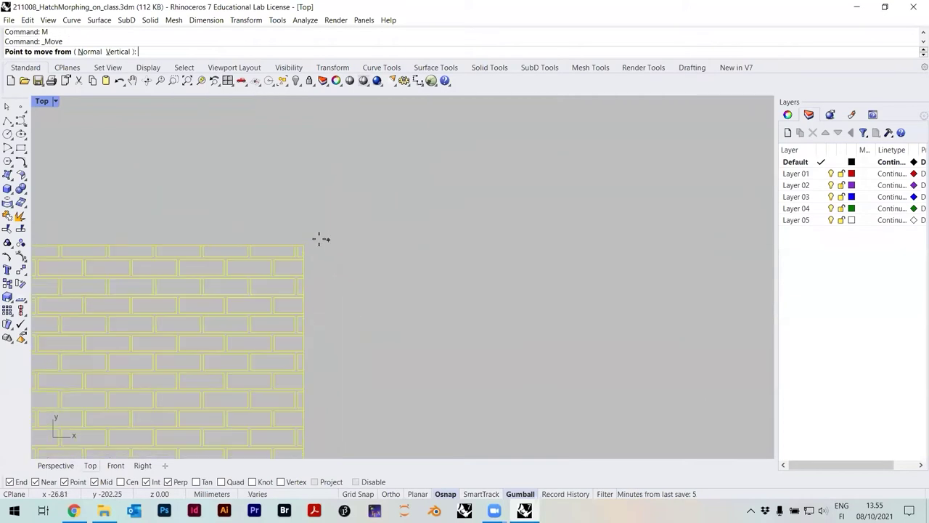
{"action": "left_click", "coordinate": [313, 221]}
{"action": "scroll", "coordinate": [320, 195], "scroll_direction": "down", "scroll_amount": 5}
{"action": "scroll", "coordinate": [319, 356], "scroll_direction": "up", "scroll_amount": 5}
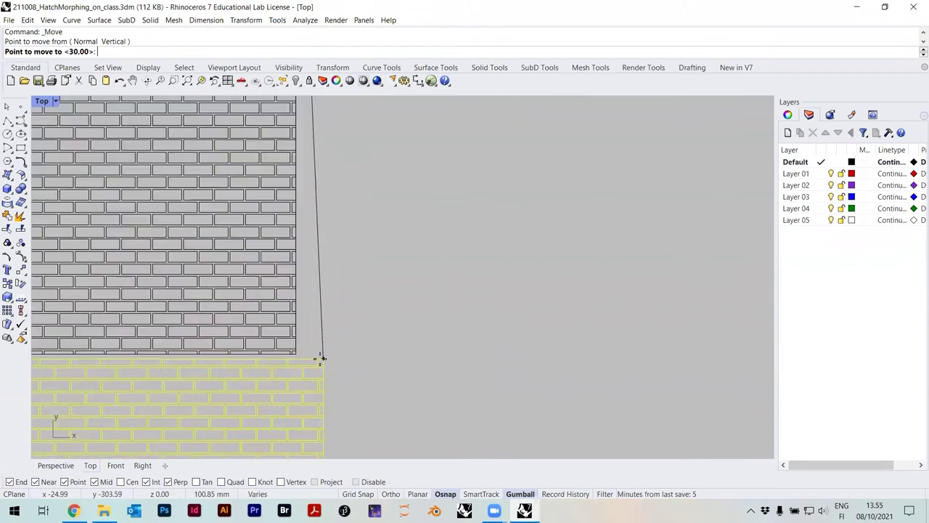
{"action": "key", "text": "Escape"}
{"action": "scroll", "coordinate": [355, 346], "scroll_direction": "down", "scroll_amount": 3}
Step: Move the brick square further down by the 30 mm vertical gap between the two rows of wavy pattern squares
{"action": "type", "text": "M"}
{"action": "key", "text": "Return"}
{"action": "scroll", "coordinate": [355, 341], "scroll_direction": "down", "scroll_amount": 5}
{"action": "scroll", "coordinate": [432, 212], "scroll_direction": "up", "scroll_amount": 5}
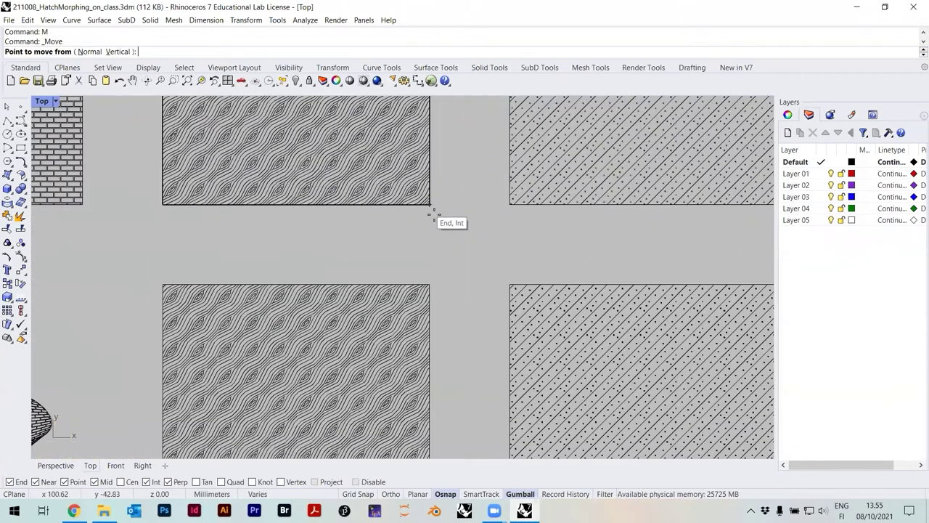
{"action": "left_click", "coordinate": [426, 195]}
{"action": "left_click", "coordinate": [425, 345]}
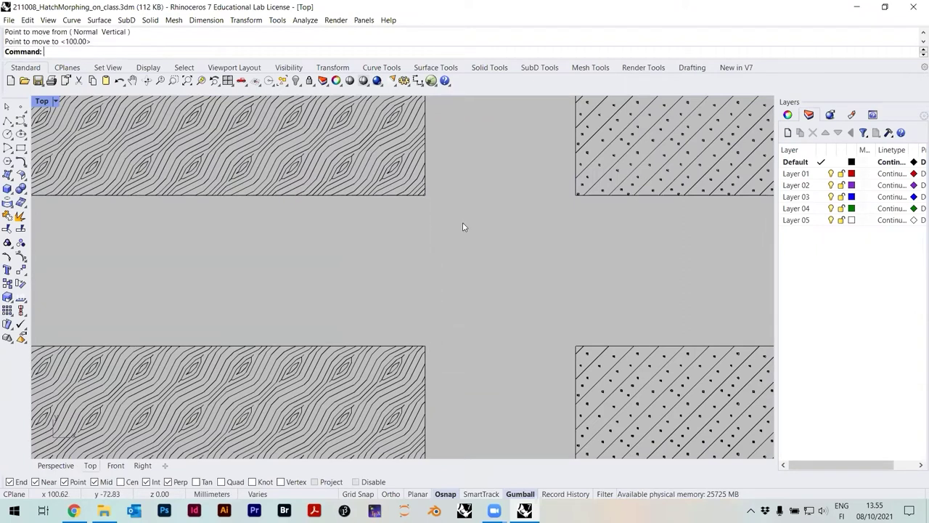
{"action": "scroll", "coordinate": [463, 220], "scroll_direction": "down", "scroll_amount": 10}
{"action": "right_click_drag", "start_coordinate": [398, 300], "coordinate": [403, 233]}
{"action": "left_click", "coordinate": [416, 432]}
Step: Copy the fourth-row brick square straight down, using the distance between the bottom corners of the two undeformed brick squares
{"action": "scroll", "coordinate": [344, 321], "scroll_direction": "down", "scroll_amount": 4}
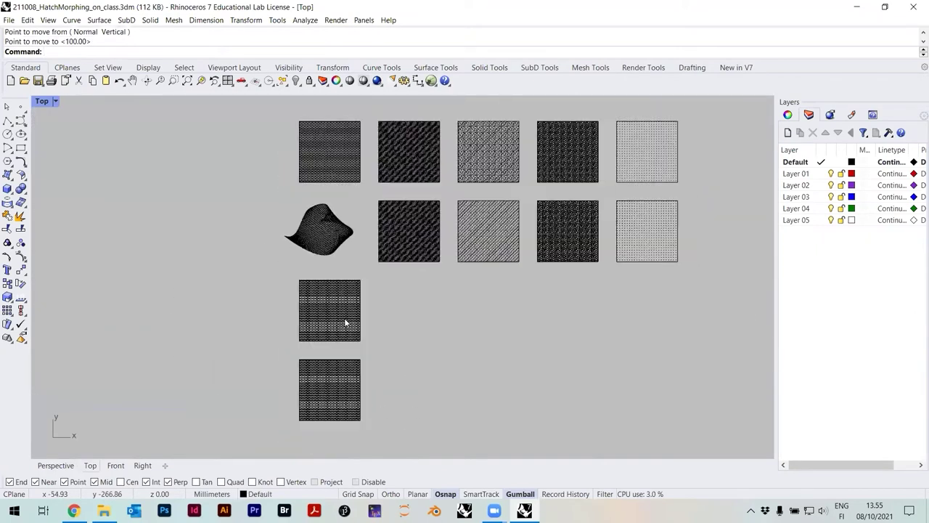
{"action": "right_click_drag", "start_coordinate": [344, 321], "coordinate": [343, 243]}
{"action": "left_click_drag", "start_coordinate": [390, 360], "coordinate": [292, 270]}
{"action": "scroll", "coordinate": [332, 262], "scroll_direction": "up", "scroll_amount": 2}
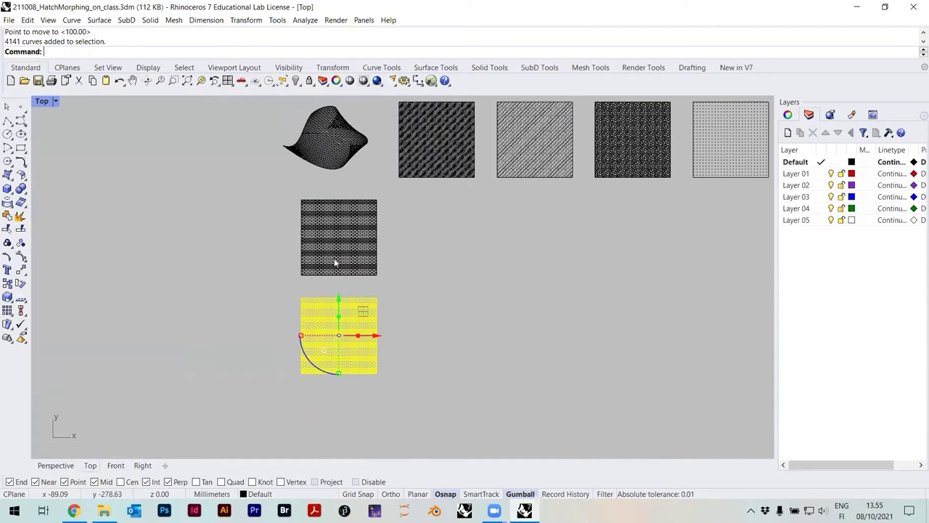
{"action": "type", "text": "opy"}
{"action": "key", "text": "Return"}
{"action": "scroll", "coordinate": [485, 305], "scroll_direction": "up", "scroll_amount": 5}
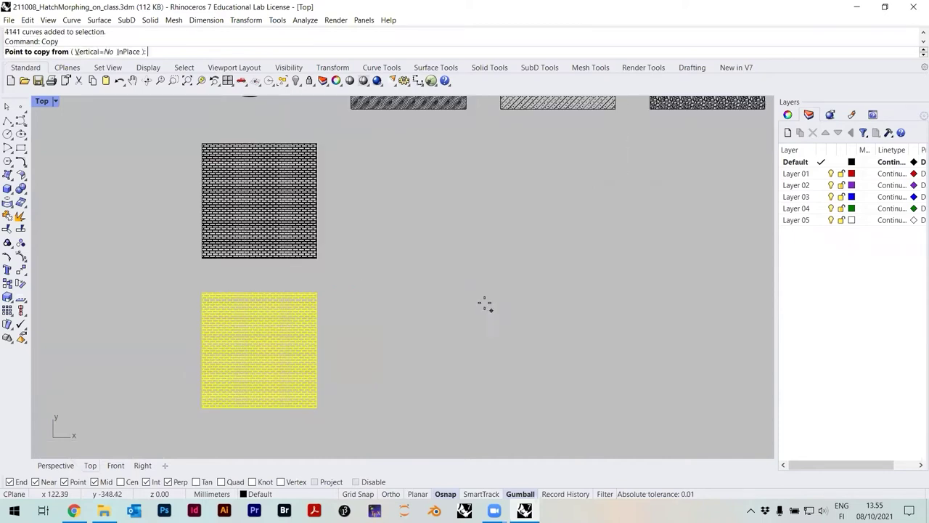
{"action": "scroll", "coordinate": [150, 230], "scroll_direction": "up", "scroll_amount": 3}
{"action": "left_click", "coordinate": [207, 238]}
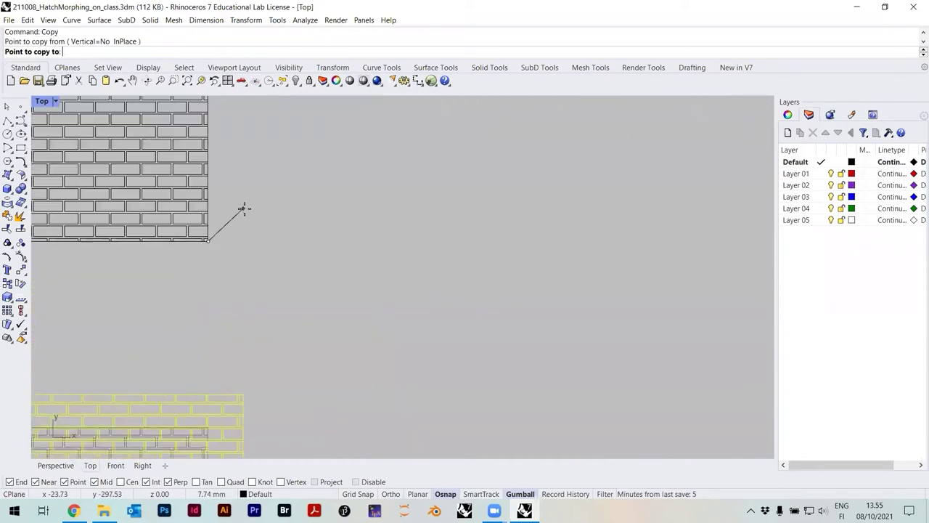
{"action": "scroll", "coordinate": [251, 208], "scroll_direction": "down", "scroll_amount": 5}
{"action": "scroll", "coordinate": [253, 347], "scroll_direction": "up", "scroll_amount": 5}
{"action": "left_click", "coordinate": [211, 341]}
{"action": "key", "text": "Return"}
{"action": "scroll", "coordinate": [358, 379], "scroll_direction": "down", "scroll_amount": 14}
Step: Draw the base of a control cage over the third-row brick square, snapping from its lower corner to the opposite upper corner
{"action": "left_click", "coordinate": [360, 380]}
{"action": "right_click_drag", "start_coordinate": [390, 257], "coordinate": [431, 378]}
{"action": "scroll", "coordinate": [317, 129], "scroll_direction": "up", "scroll_amount": 4}
{"action": "right_click_drag", "start_coordinate": [363, 272], "coordinate": [375, 260]}
{"action": "left_click_drag", "start_coordinate": [281, 240], "coordinate": [451, 407]}
{"action": "left_click", "coordinate": [455, 326]}
{"action": "right_click_drag", "start_coordinate": [451, 365], "coordinate": [475, 328]}
{"action": "scroll", "coordinate": [393, 304], "scroll_direction": "up", "scroll_amount": 4}
{"action": "right_click_drag", "start_coordinate": [392, 307], "coordinate": [405, 313]}
{"action": "type", "text": "Ca"}
{"action": "key", "text": "Return"}
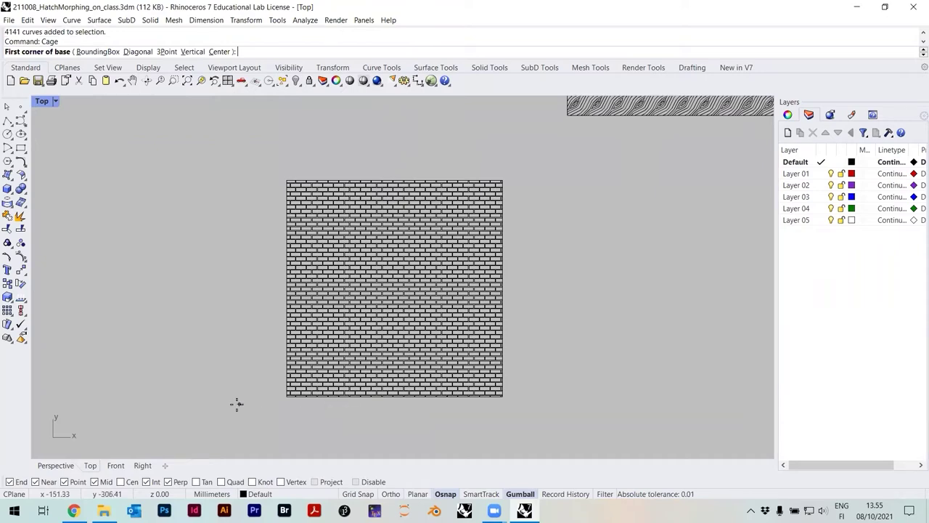
{"action": "scroll", "coordinate": [346, 388], "scroll_direction": "up", "scroll_amount": 3}
{"action": "left_click", "coordinate": [351, 385]}
{"action": "right_click_drag", "start_coordinate": [434, 301], "coordinate": [228, 414]}
{"action": "scroll", "coordinate": [228, 414], "scroll_direction": "down", "scroll_amount": 4}
{"action": "mouse_move", "coordinate": [433, 228]}
{"action": "right_mouse_down"}
{"action": "mouse_move", "coordinate": [448, 264]}
{"action": "mouse_move", "coordinate": [464, 251]}
{"action": "right_mouse_up"}
{"action": "scroll", "coordinate": [536, 164], "scroll_direction": "up", "scroll_amount": 10}
{"action": "left_click", "coordinate": [520, 160]}
Step: Make the cage's height equal to its width, with 4 points and degree 3 in X, Y and Z
{"action": "scroll", "coordinate": [521, 162], "scroll_direction": "down", "scroll_amount": 5}
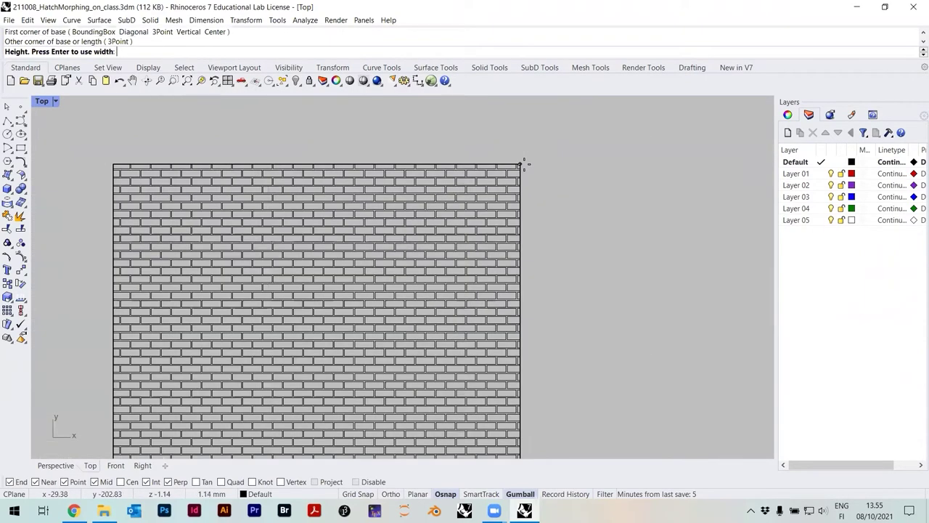
{"action": "key", "text": "Return"}
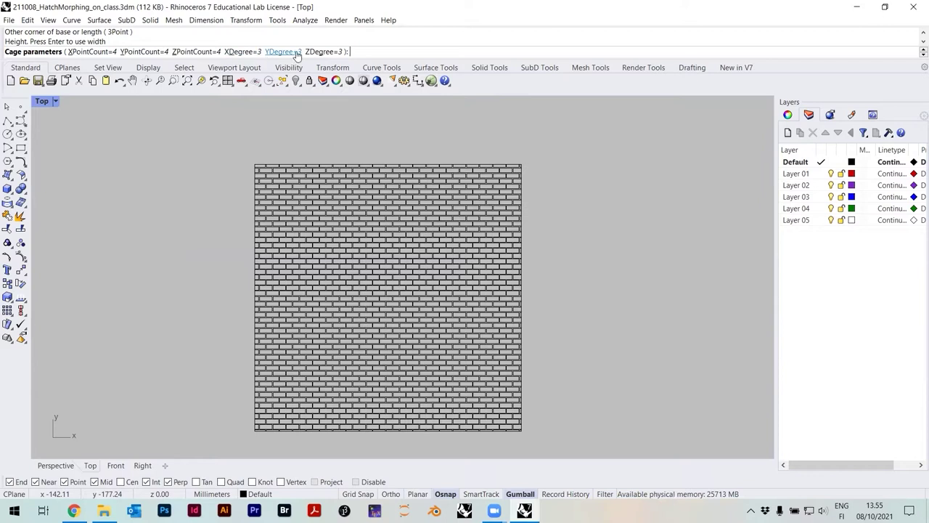
{"action": "key", "text": "Return"}
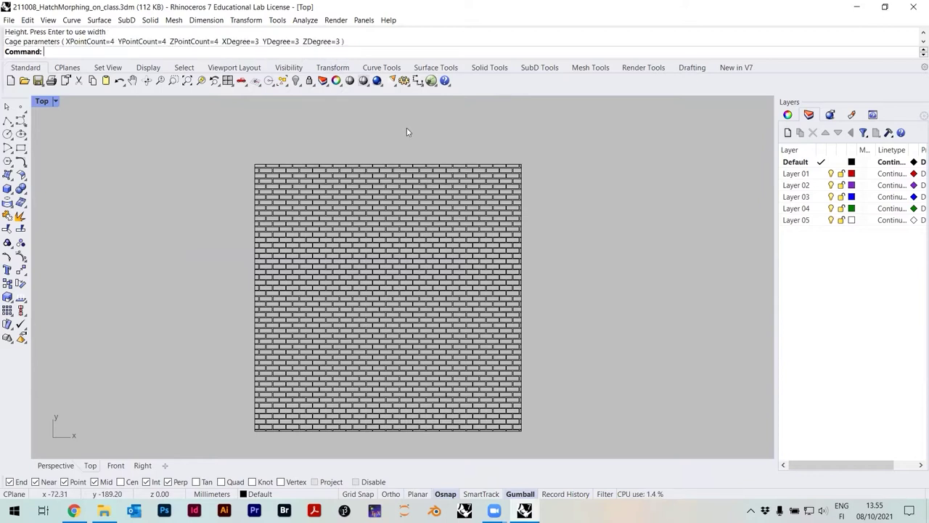
Step: Apply CageEdit to the third-row brick curves with the new cage as control object and a Global editing region
{"action": "type", "text": "CageEdit"}
{"action": "key", "text": "Return"}
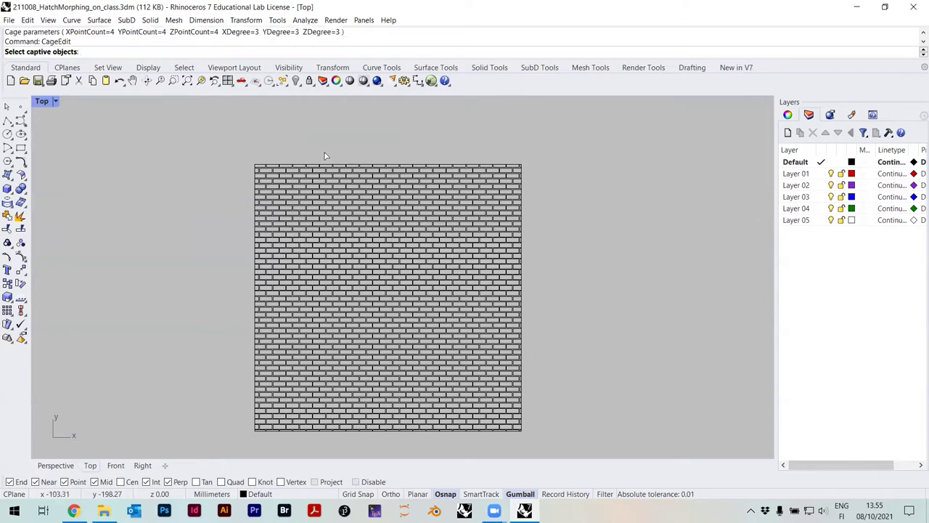
{"action": "scroll", "coordinate": [326, 156], "scroll_direction": "down", "scroll_amount": 2}
{"action": "left_click_drag", "start_coordinate": [258, 138], "coordinate": [484, 359]}
{"action": "key", "text": "Return"}
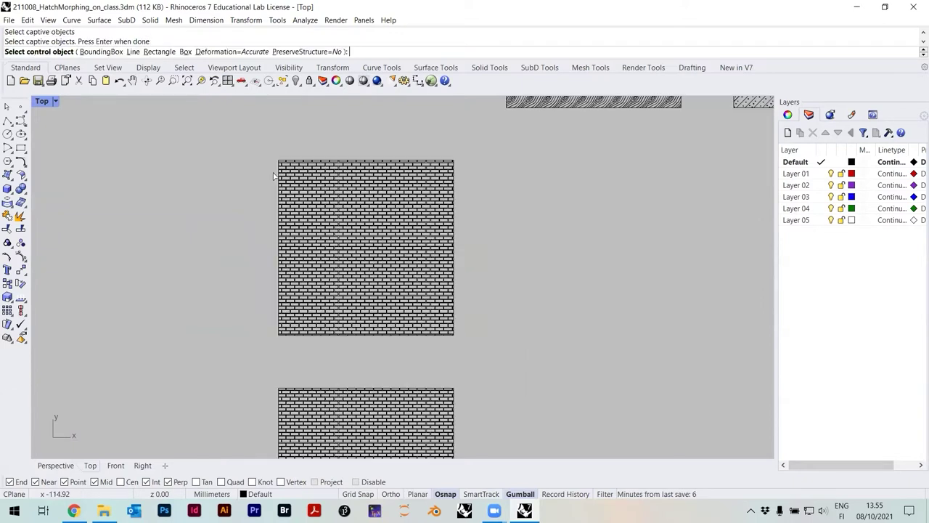
{"action": "scroll", "coordinate": [305, 156], "scroll_direction": "up", "scroll_amount": 3}
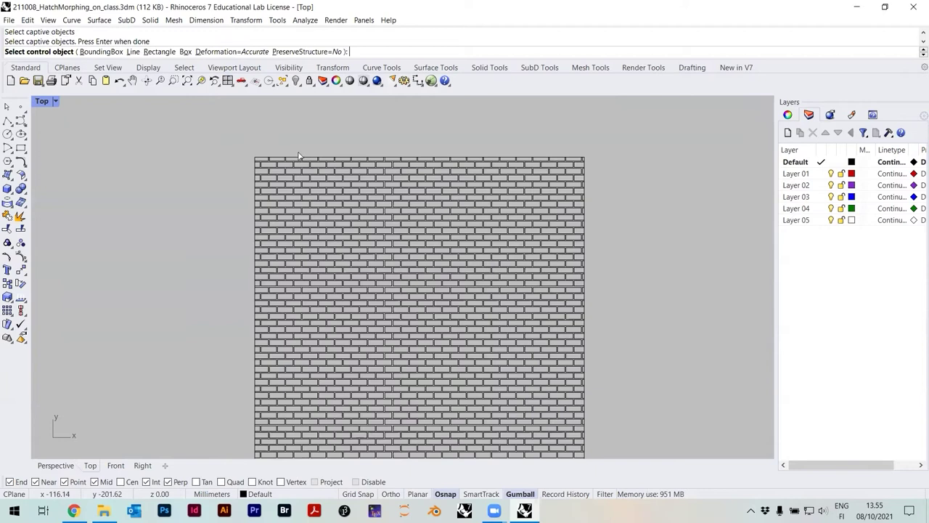
{"action": "left_click", "coordinate": [310, 157]}
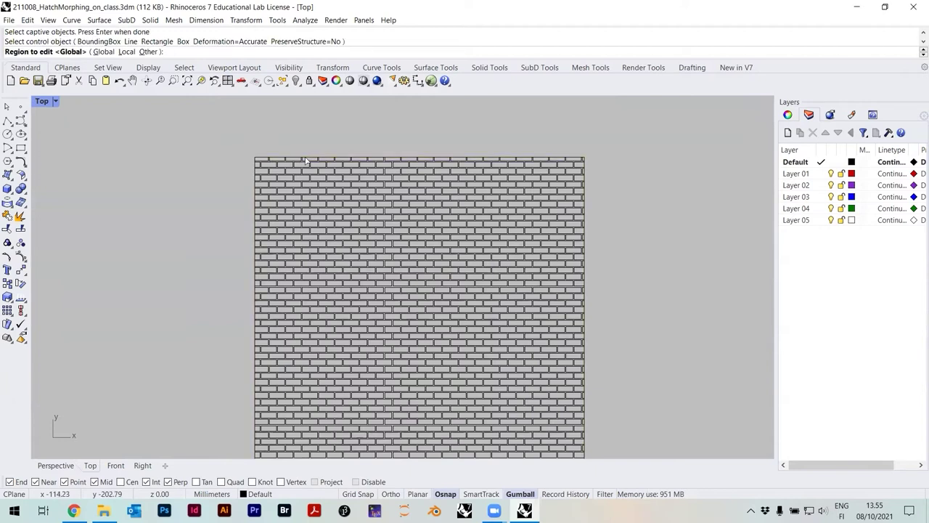
{"action": "key", "text": "Return"}
Step: Move the two upper inner sets of cage points diagonally outward beyond the brick square's upper corners
{"action": "left_click", "coordinate": [365, 268]}
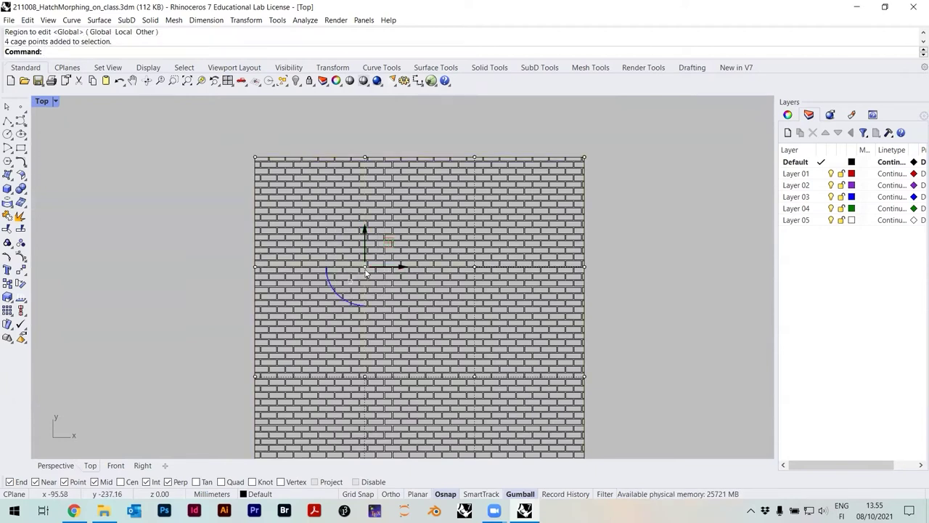
{"action": "left_click_drag", "start_coordinate": [364, 267], "coordinate": [204, 121]}
{"action": "mouse_move", "coordinate": [459, 241]}
{"action": "left_mouse_down"}
{"action": "mouse_move", "coordinate": [488, 278]}
{"action": "mouse_move", "coordinate": [499, 248]}
{"action": "mouse_move", "coordinate": [561, 194]}
{"action": "left_mouse_up"}
{"action": "scroll", "coordinate": [488, 279], "scroll_direction": "down", "scroll_amount": 6}
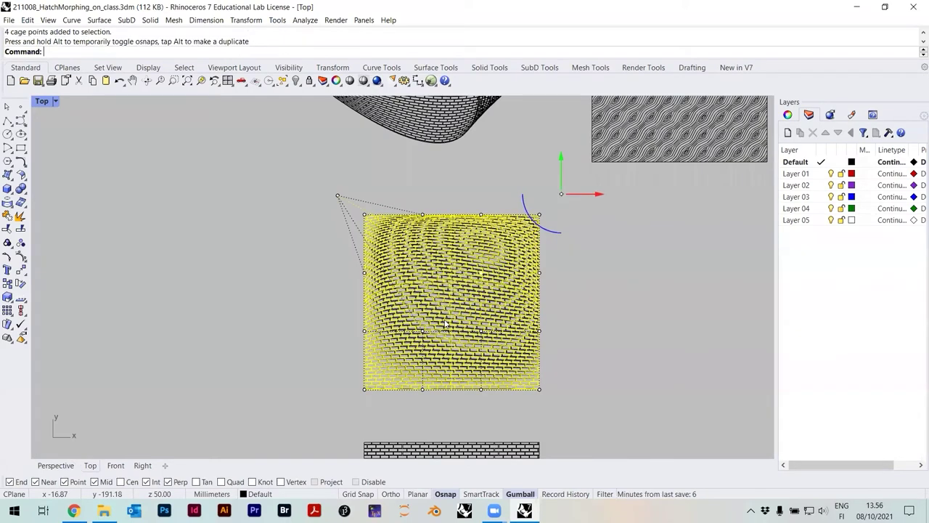
Step: Move the two lower inner sets of cage points diagonally outward beyond the brick square's lower corners
{"action": "mouse_move", "coordinate": [399, 311]}
{"action": "left_mouse_down"}
{"action": "mouse_move", "coordinate": [440, 345]}
{"action": "mouse_move", "coordinate": [343, 392]}
{"action": "mouse_move", "coordinate": [405, 365]}
{"action": "left_mouse_up"}
{"action": "key", "text": "ctrl+z"}
{"action": "scroll", "coordinate": [406, 364], "scroll_direction": "up", "scroll_amount": 3}
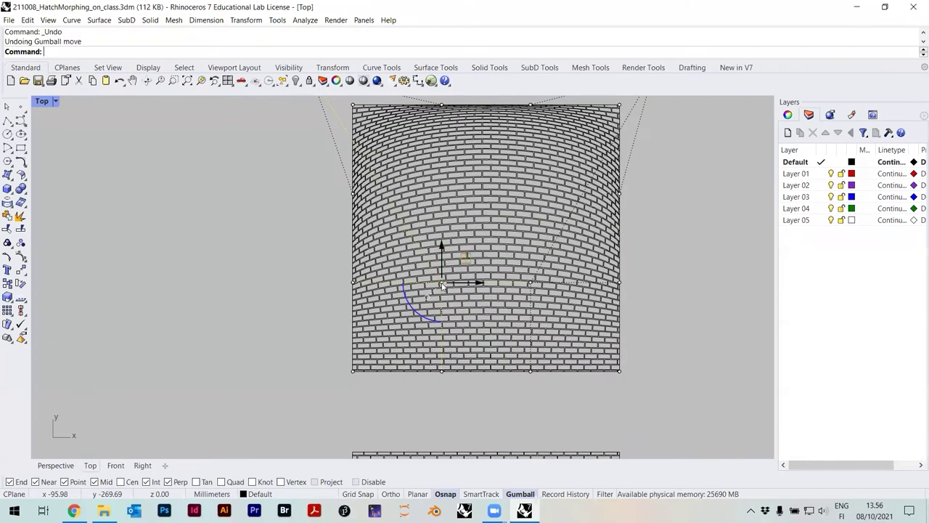
{"action": "mouse_move", "coordinate": [443, 286]}
{"action": "left_mouse_down"}
{"action": "mouse_move", "coordinate": [418, 314]}
{"action": "mouse_move", "coordinate": [298, 392]}
{"action": "left_mouse_up"}
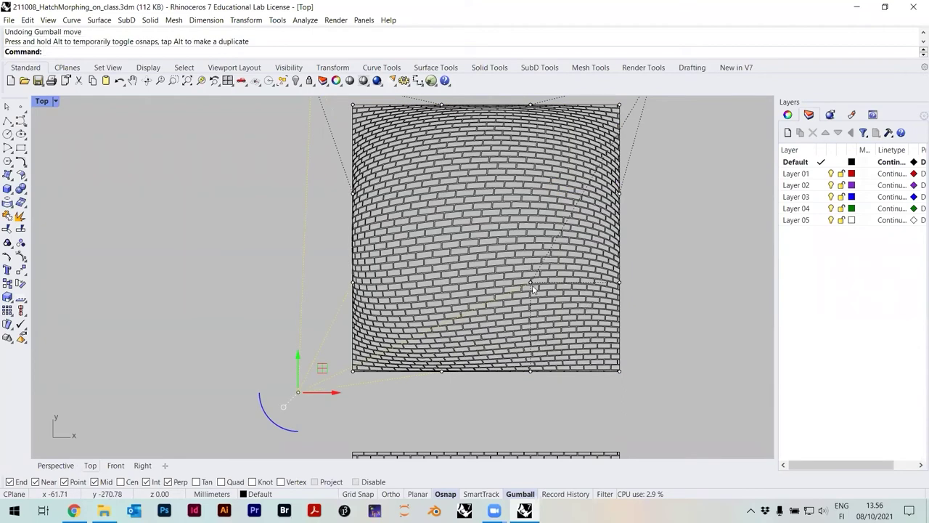
{"action": "left_click", "coordinate": [533, 289]}
{"action": "left_click_drag", "start_coordinate": [521, 273], "coordinate": [662, 405]}
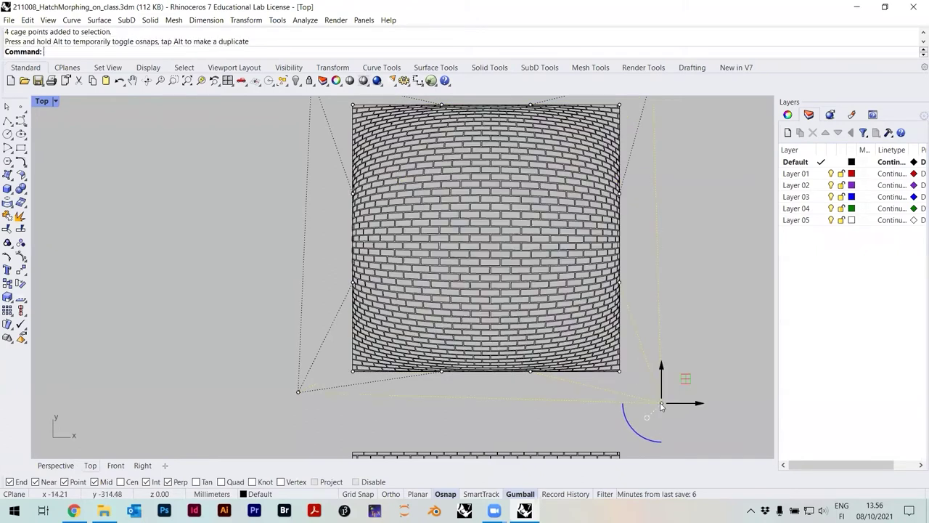
Step: Examine the bulged brick square's edge in the Top view and the shapes of both control cages in the Perspective view
{"action": "scroll", "coordinate": [576, 376], "scroll_direction": "down", "scroll_amount": 3}
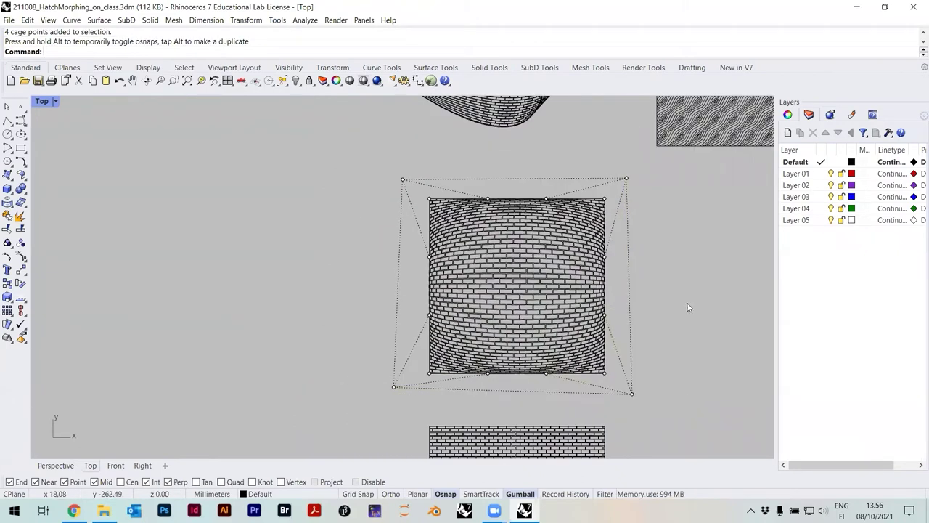
{"action": "scroll", "coordinate": [546, 274], "scroll_direction": "up", "scroll_amount": 2}
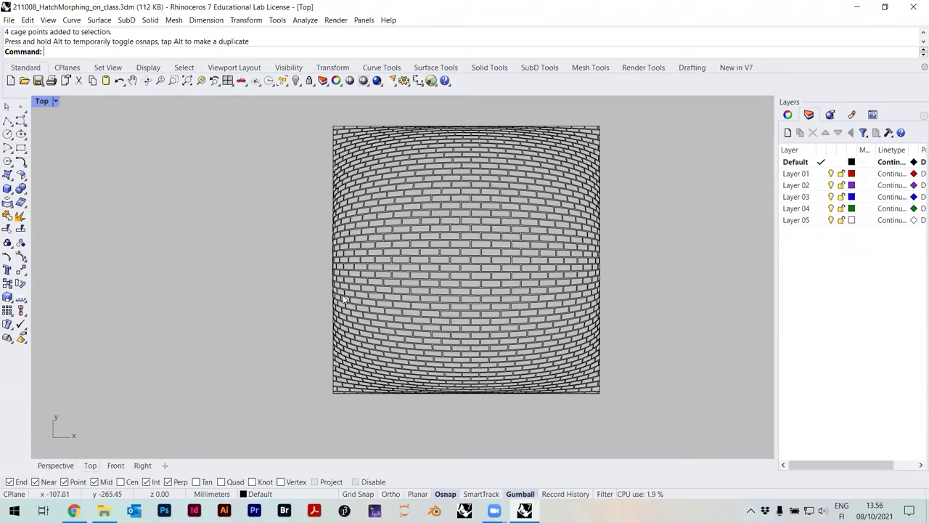
{"action": "scroll", "coordinate": [345, 299], "scroll_direction": "up", "scroll_amount": 5}
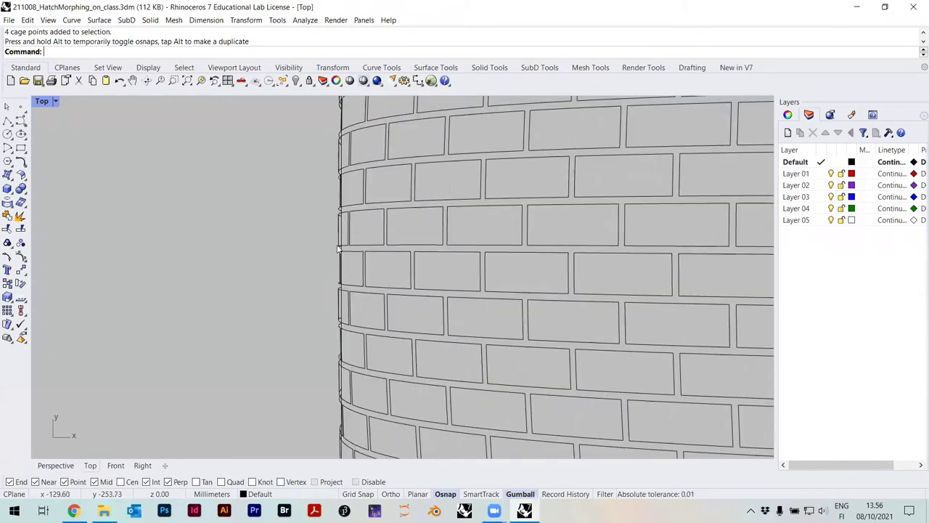
{"action": "scroll", "coordinate": [337, 294], "scroll_direction": "down", "scroll_amount": 7}
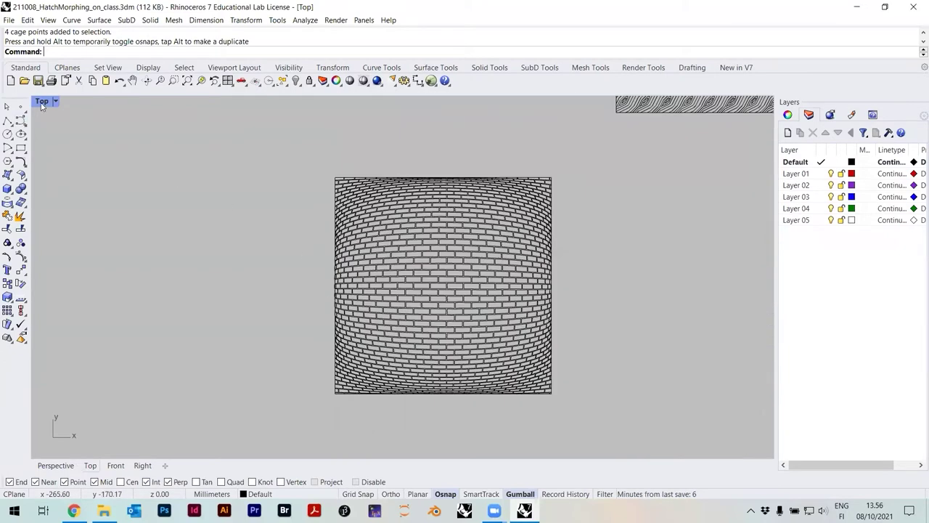
{"action": "double_click", "coordinate": [42, 102]}
{"action": "double_click", "coordinate": [417, 102]}
{"action": "scroll", "coordinate": [354, 230], "scroll_direction": "up", "scroll_amount": 8}
{"action": "mouse_move", "coordinate": [385, 236]}
{"action": "right_mouse_down"}
{"action": "mouse_move", "coordinate": [336, 226]}
{"action": "mouse_move", "coordinate": [314, 250]}
{"action": "right_mouse_up"}
{"action": "left_click", "coordinate": [395, 222]}
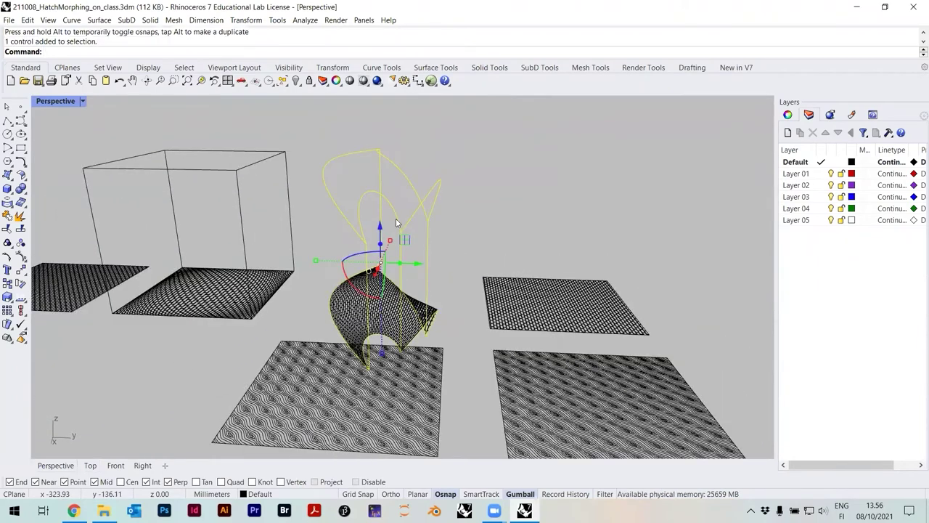
{"action": "mouse_move", "coordinate": [396, 218]}
{"action": "right_mouse_down"}
{"action": "mouse_move", "coordinate": [459, 192]}
{"action": "mouse_move", "coordinate": [419, 288]}
{"action": "mouse_move", "coordinate": [437, 357]}
{"action": "right_mouse_up"}
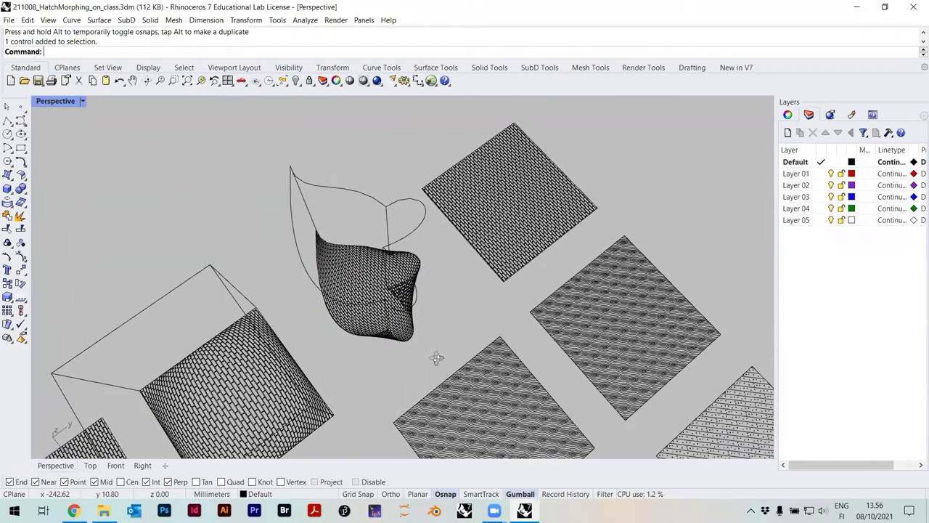
{"action": "mouse_move", "coordinate": [395, 224]}
{"action": "right_mouse_down"}
{"action": "mouse_move", "coordinate": [269, 207]}
{"action": "mouse_move", "coordinate": [415, 228]}
{"action": "mouse_move", "coordinate": [442, 270]}
{"action": "mouse_move", "coordinate": [382, 308]}
{"action": "mouse_move", "coordinate": [419, 183]}
{"action": "mouse_move", "coordinate": [351, 293]}
{"action": "mouse_move", "coordinate": [381, 237]}
{"action": "mouse_move", "coordinate": [379, 195]}
{"action": "right_mouse_up"}
{"action": "scroll", "coordinate": [301, 288], "scroll_direction": "up", "scroll_amount": 5}
{"action": "mouse_move", "coordinate": [300, 263]}
{"action": "right_mouse_down"}
{"action": "mouse_move", "coordinate": [297, 295]}
{"action": "mouse_move", "coordinate": [416, 234]}
{"action": "mouse_move", "coordinate": [535, 319]}
{"action": "mouse_move", "coordinate": [467, 319]}
{"action": "mouse_move", "coordinate": [477, 282]}
{"action": "mouse_move", "coordinate": [429, 271]}
{"action": "mouse_move", "coordinate": [354, 355]}
{"action": "mouse_move", "coordinate": [453, 359]}
{"action": "mouse_move", "coordinate": [523, 251]}
{"action": "mouse_move", "coordinate": [151, 129]}
{"action": "right_mouse_up"}
{"action": "double_click", "coordinate": [55, 106]}
{"action": "double_click", "coordinate": [46, 103]}
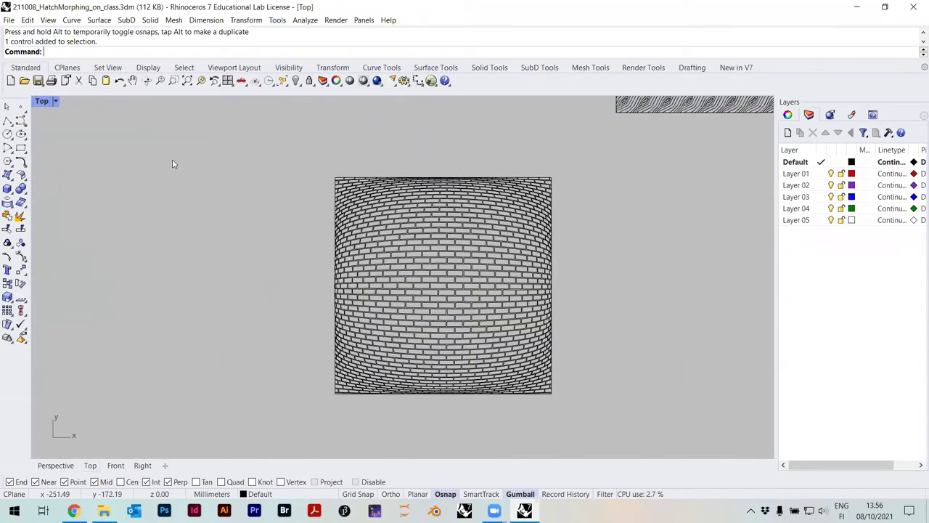
Step: Compare the folded brick pattern with the bulged brick square in the Top view, including the bulged square's curves along its edges
{"action": "scroll", "coordinate": [348, 285], "scroll_direction": "down", "scroll_amount": 8}
{"action": "right_click_drag", "start_coordinate": [380, 217], "coordinate": [387, 283]}
{"action": "scroll", "coordinate": [387, 287], "scroll_direction": "up", "scroll_amount": 3}
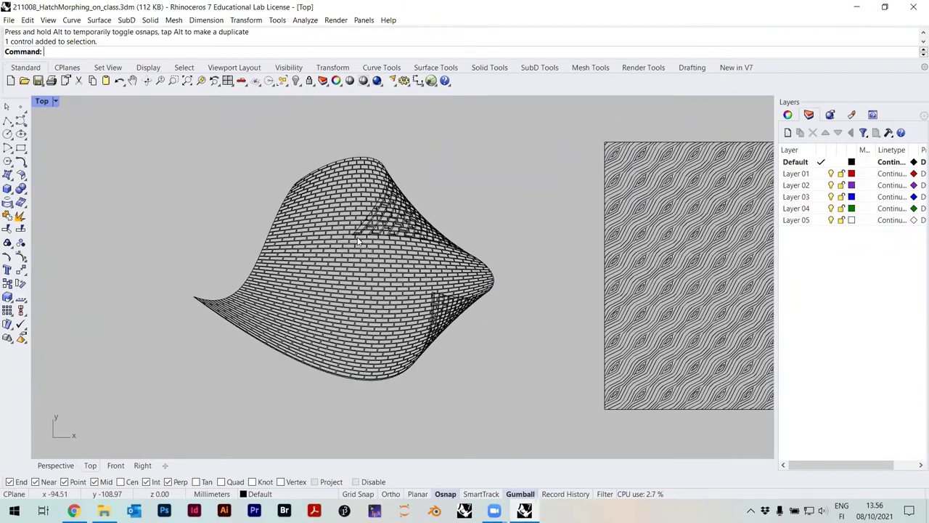
{"action": "scroll", "coordinate": [361, 235], "scroll_direction": "down", "scroll_amount": 5}
{"action": "scroll", "coordinate": [392, 283], "scroll_direction": "up", "scroll_amount": 6}
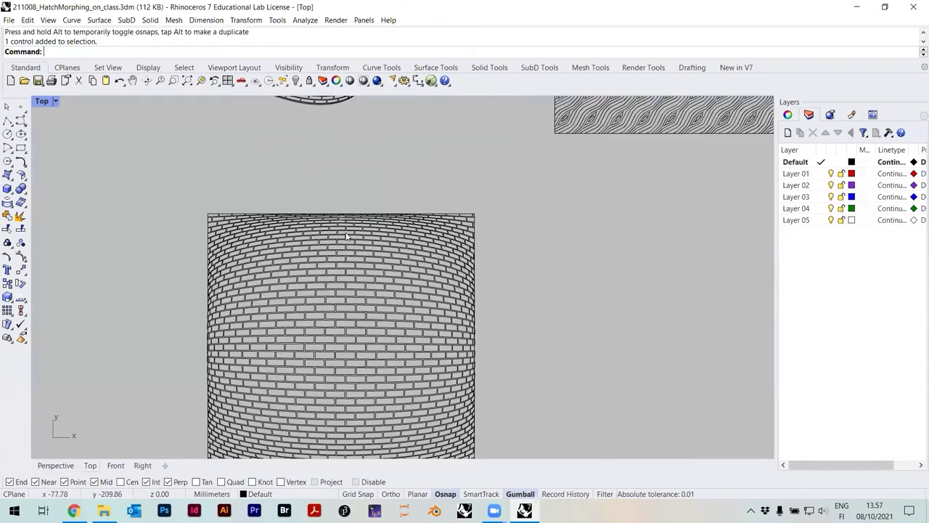
{"action": "scroll", "coordinate": [347, 237], "scroll_direction": "up", "scroll_amount": 3}
{"action": "scroll", "coordinate": [350, 223], "scroll_direction": "down", "scroll_amount": 5}
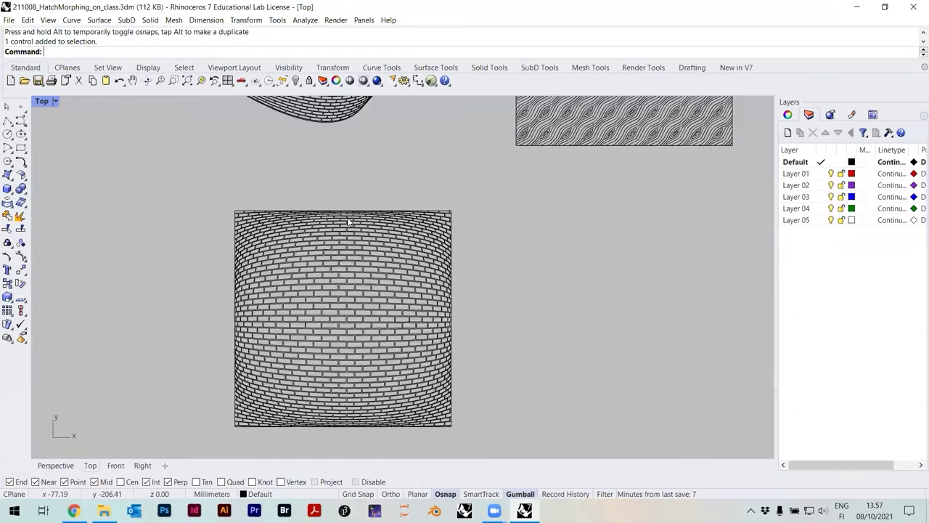
{"action": "right_click_drag", "start_coordinate": [393, 307], "coordinate": [397, 246]}
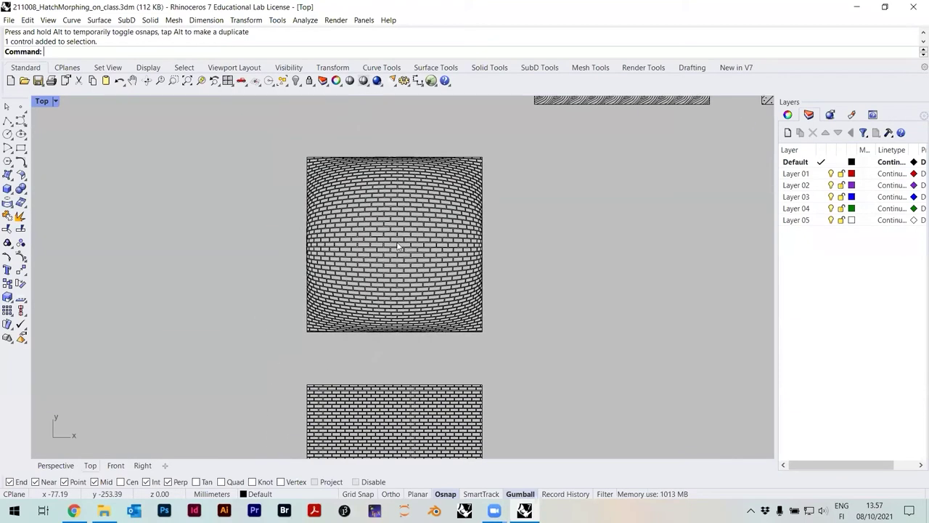
{"action": "right_click_drag", "start_coordinate": [400, 299], "coordinate": [406, 293]}
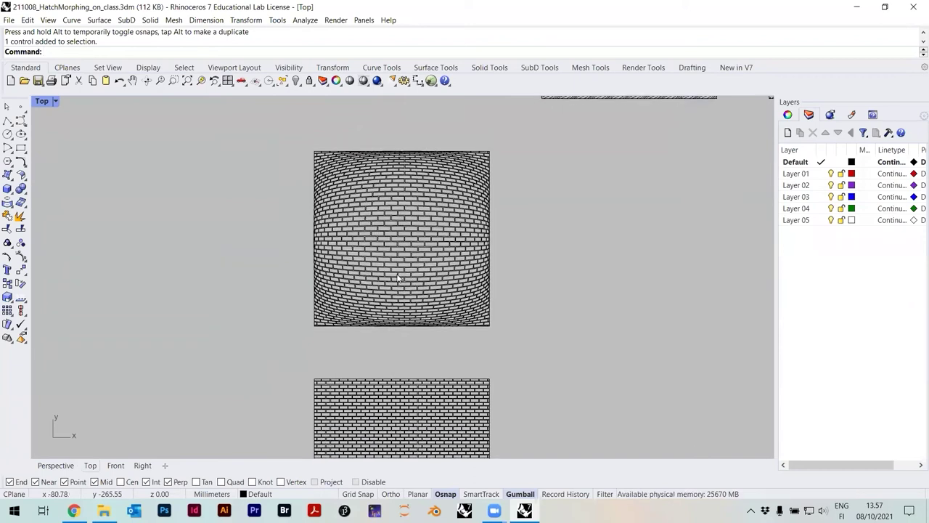
{"action": "scroll", "coordinate": [374, 189], "scroll_direction": "up", "scroll_amount": 2}
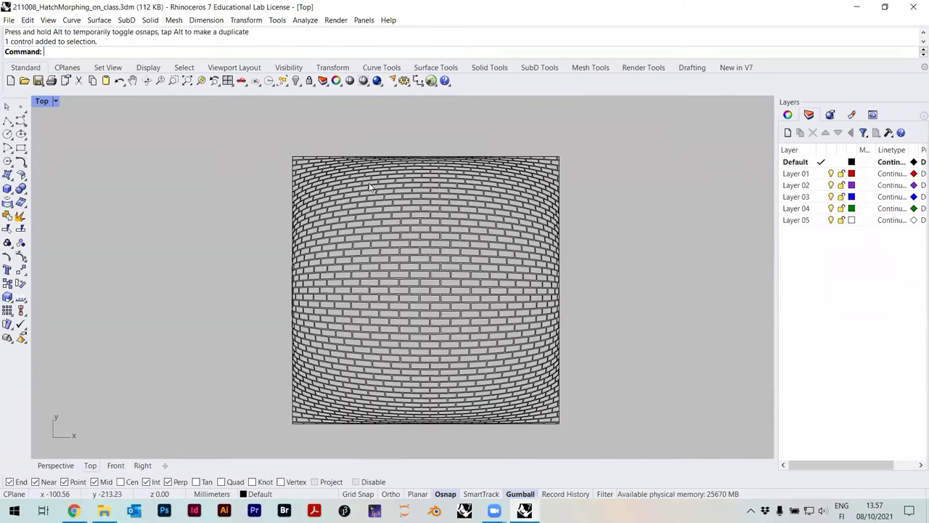
{"action": "left_click", "coordinate": [368, 186]}
{"action": "scroll", "coordinate": [346, 286], "scroll_direction": "up", "scroll_amount": 5}
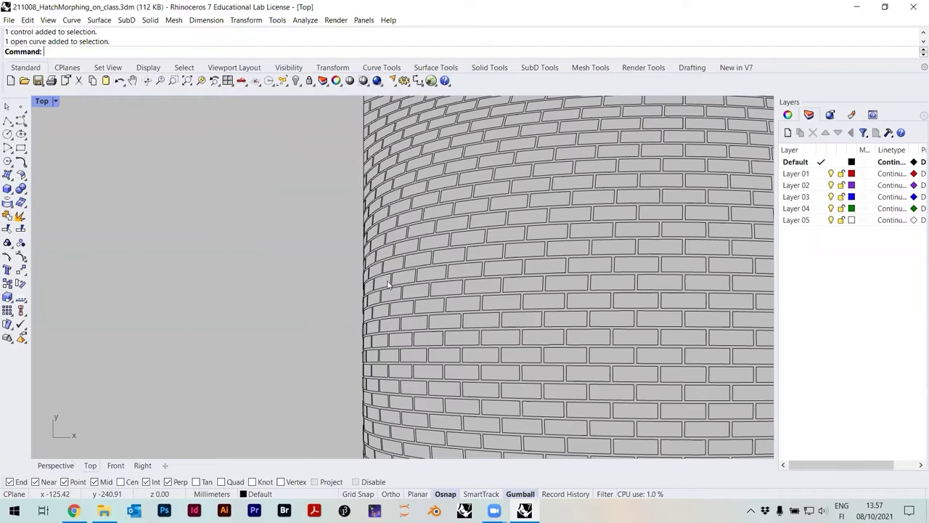
Step: Draw a control cage from corner to corner over the plain brick square directly below the bulged one, using the width as height
{"action": "scroll", "coordinate": [280, 267], "scroll_direction": "down", "scroll_amount": 6}
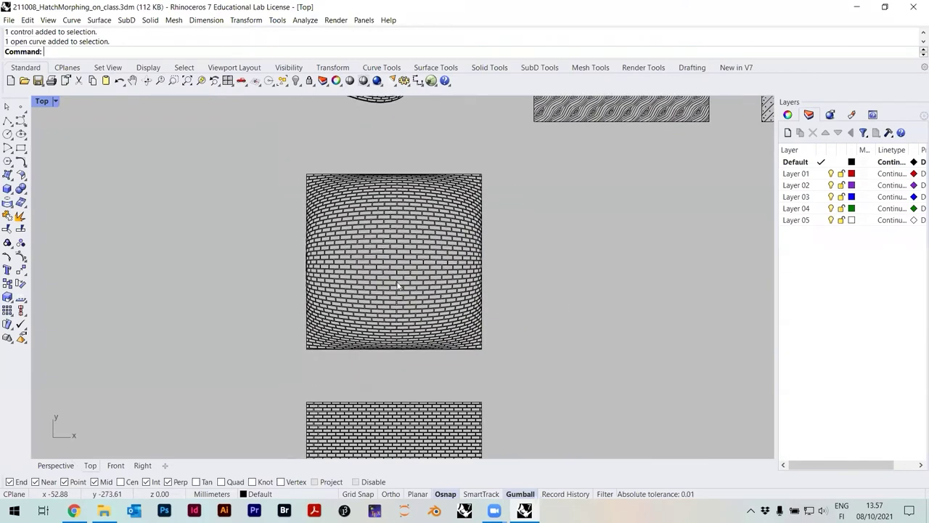
{"action": "right_click_drag", "start_coordinate": [404, 304], "coordinate": [407, 208]}
{"action": "scroll", "coordinate": [405, 206], "scroll_direction": "down", "scroll_amount": 2}
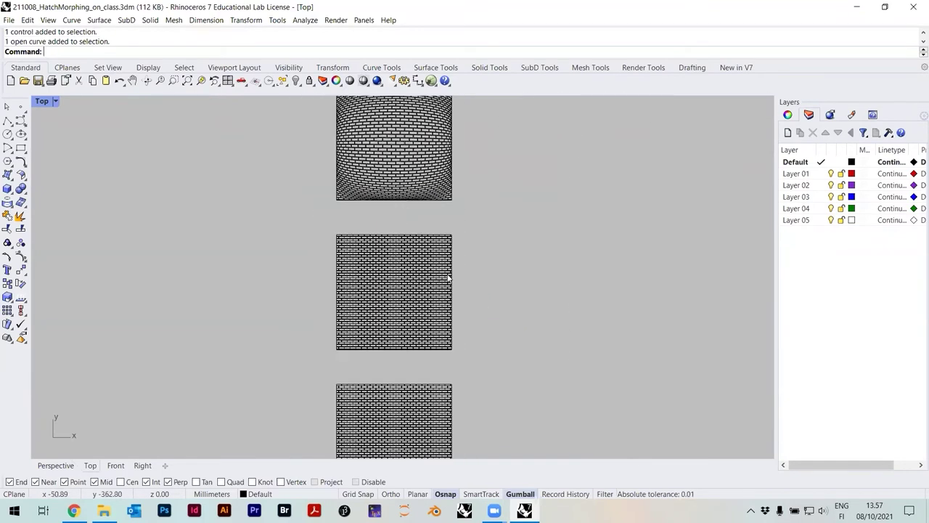
{"action": "scroll", "coordinate": [432, 340], "scroll_direction": "up", "scroll_amount": 1}
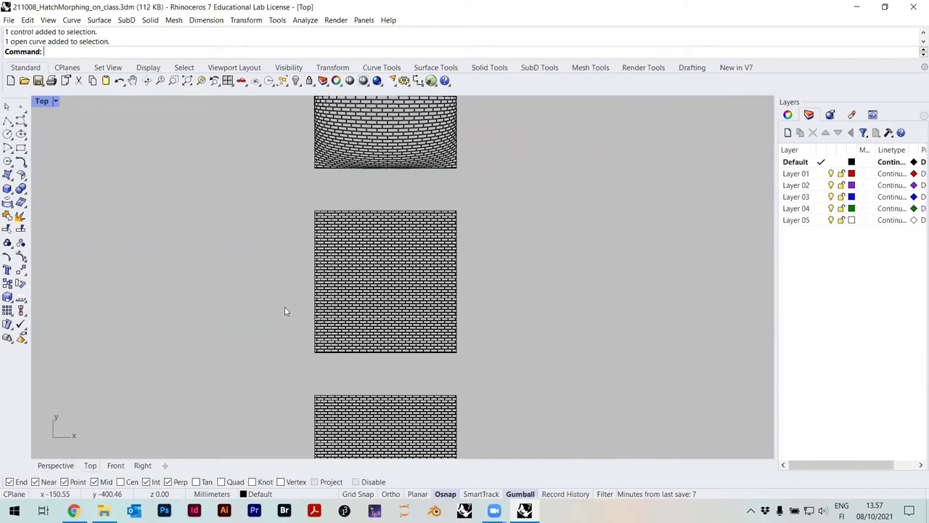
{"action": "type", "text": "Co"}
{"action": "key", "text": "BackSpace"}
{"action": "key", "text": "BackSpace"}
{"action": "type", "text": "a"}
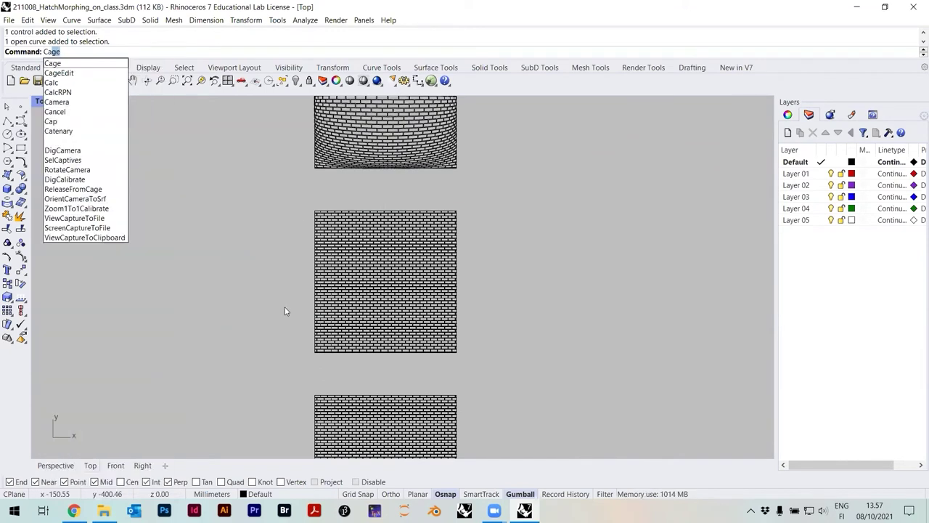
{"action": "key", "text": "Return"}
{"action": "scroll", "coordinate": [342, 366], "scroll_direction": "up", "scroll_amount": 10}
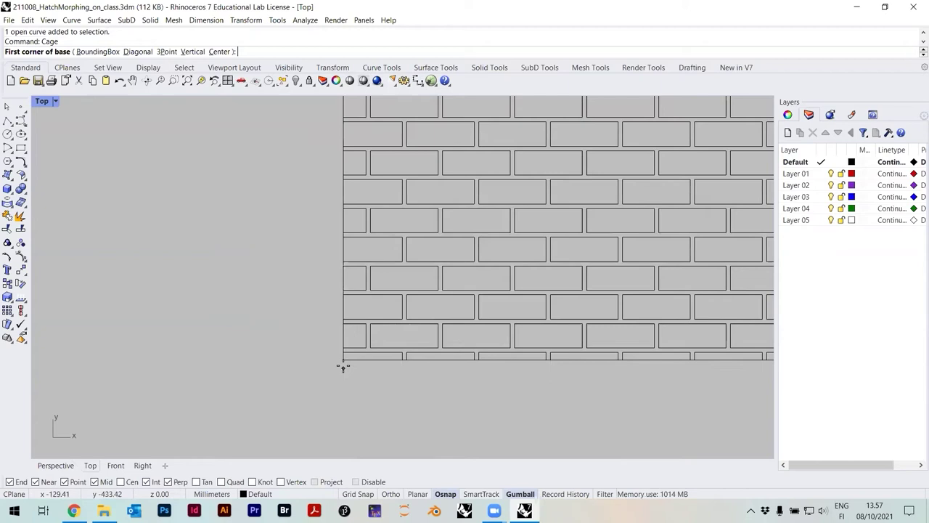
{"action": "left_click", "coordinate": [344, 361]}
{"action": "scroll", "coordinate": [283, 399], "scroll_direction": "down", "scroll_amount": 10}
{"action": "scroll", "coordinate": [477, 189], "scroll_direction": "up", "scroll_amount": 10}
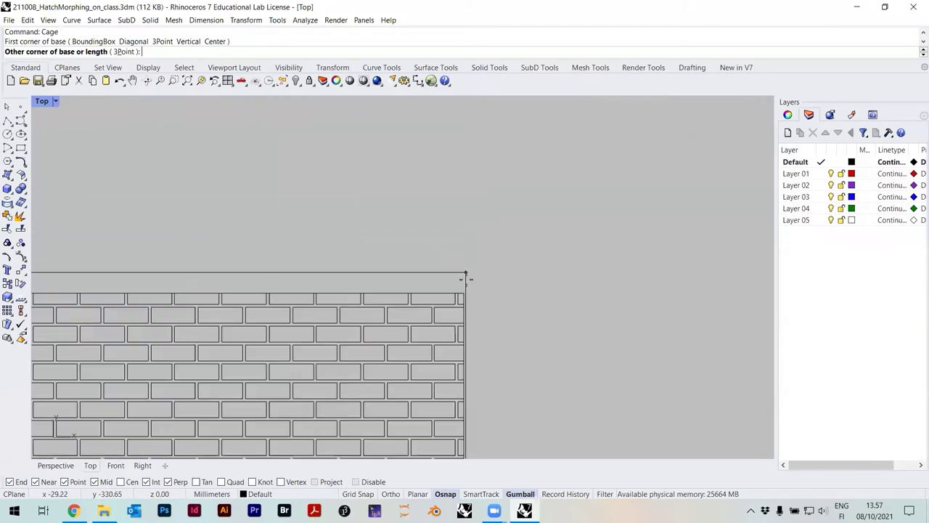
{"action": "left_click", "coordinate": [465, 291]}
{"action": "scroll", "coordinate": [475, 269], "scroll_direction": "down", "scroll_amount": 8}
{"action": "key", "text": "Return"}
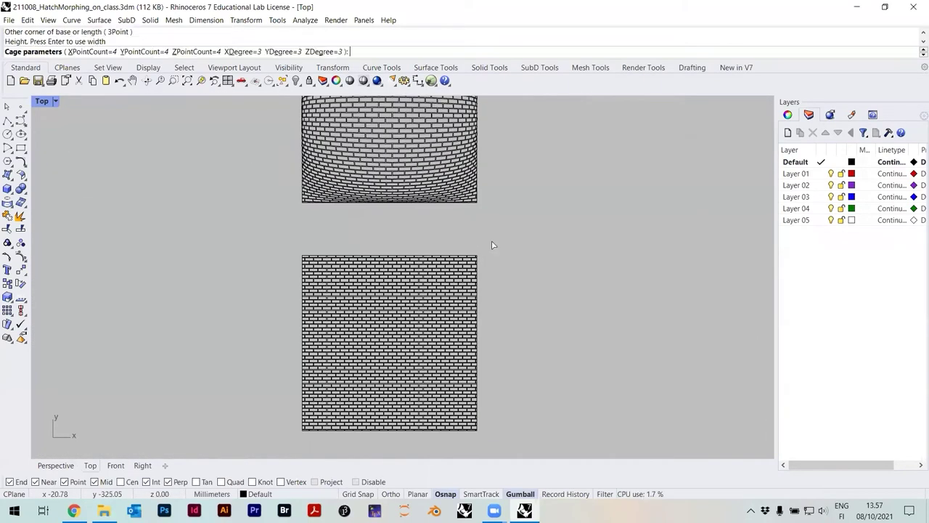
Step: Set the cage's X, Y and Z degrees to 2
{"action": "left_click", "coordinate": [242, 52]}
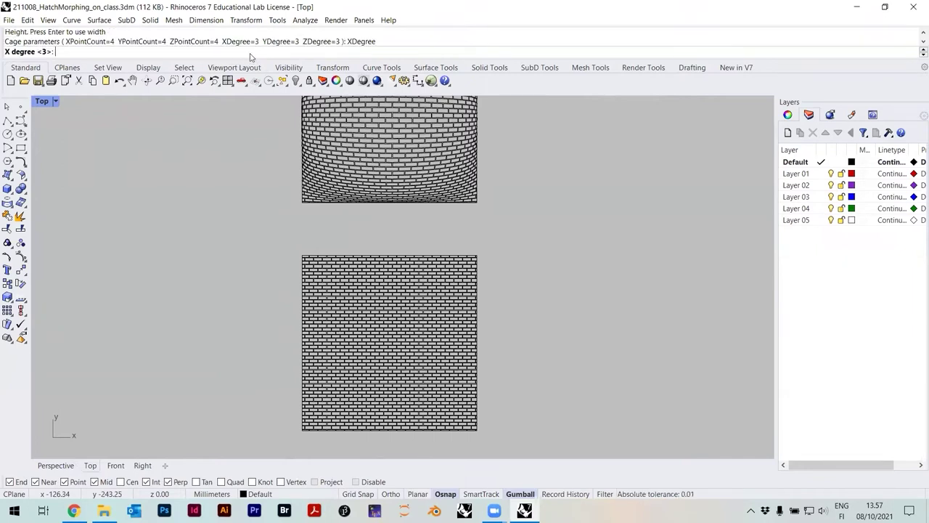
{"action": "type", "text": "2"}
{"action": "key", "text": "Return"}
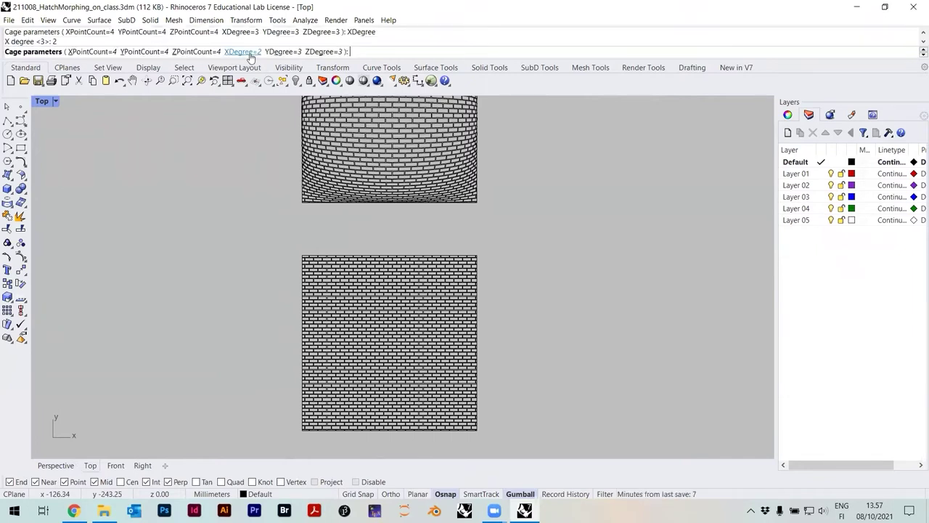
{"action": "left_click", "coordinate": [278, 52]}
{"action": "type", "text": "2"}
{"action": "key", "text": "Return"}
{"action": "left_click", "coordinate": [323, 52]}
{"action": "type", "text": "2"}
{"action": "key", "text": "Return"}
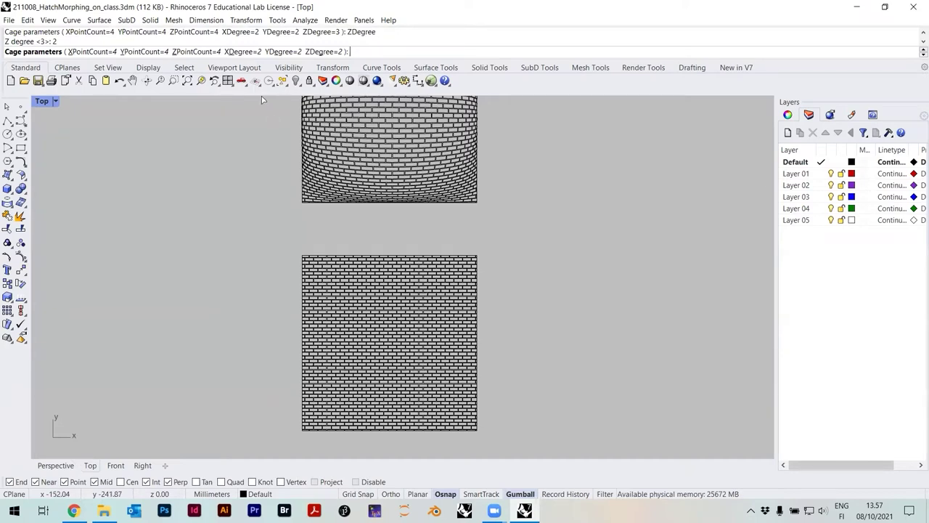
Step: Set the cage's X, Y and Z degrees to 1 and create the cage
{"action": "left_click", "coordinate": [246, 53]}
{"action": "type", "text": "1"}
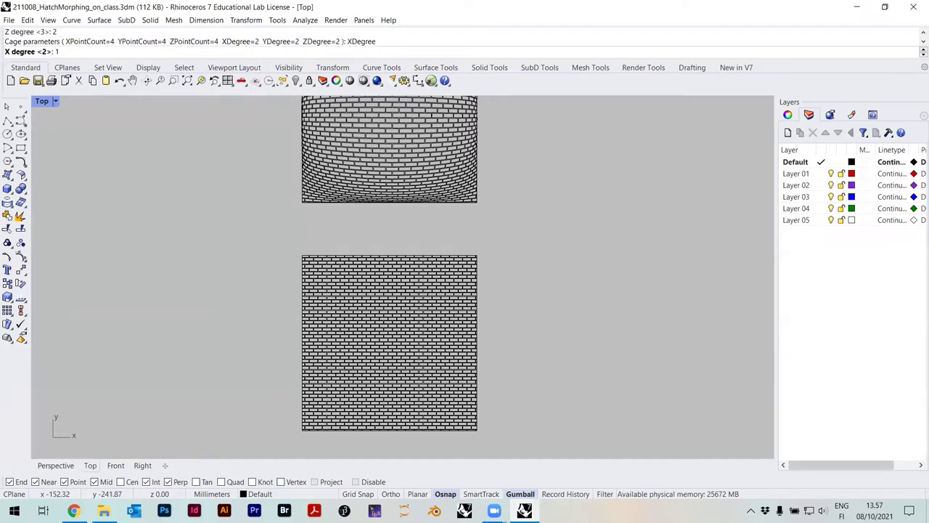
{"action": "key", "text": "Return"}
{"action": "left_click", "coordinate": [281, 51]}
{"action": "type", "text": "1"}
{"action": "key", "text": "Return"}
{"action": "left_click", "coordinate": [324, 51]}
{"action": "type", "text": "1"}
{"action": "key", "text": "Return"}
{"action": "key", "text": "Return"}
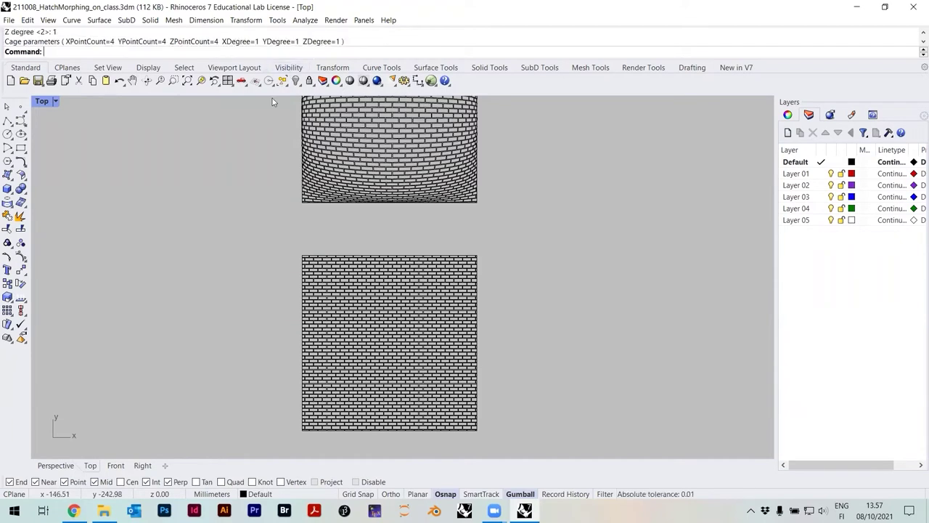
Step: Make the brick square captive to its new cage with CageEdit, using the Global region
{"action": "right_click_drag", "start_coordinate": [356, 312], "coordinate": [356, 270]}
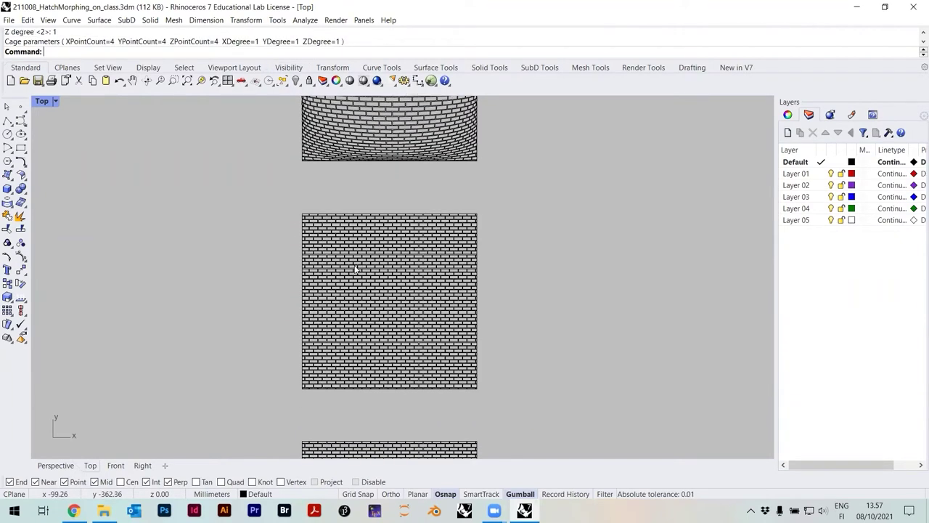
{"action": "type", "text": "CageEdit"}
{"action": "key", "text": "Return"}
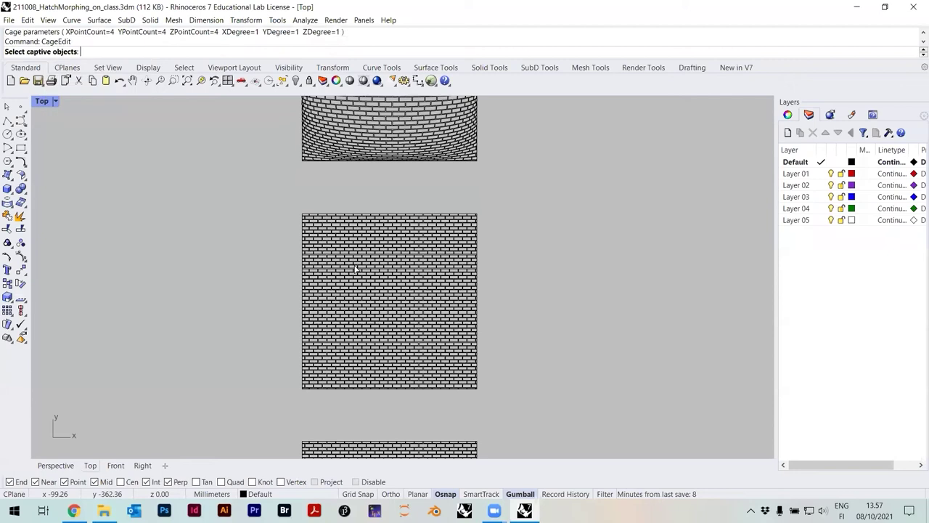
{"action": "mouse_move", "coordinate": [279, 198]}
{"action": "left_mouse_down"}
{"action": "mouse_move", "coordinate": [491, 390]}
{"action": "mouse_move", "coordinate": [489, 404]}
{"action": "left_mouse_up"}
{"action": "key", "text": "Return"}
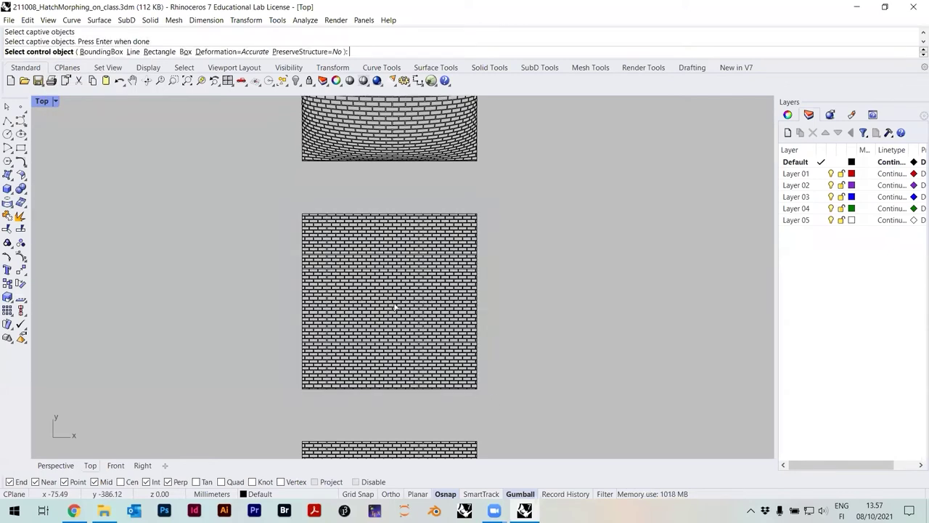
{"action": "left_click", "coordinate": [353, 219]}
{"action": "left_click", "coordinate": [356, 218]}
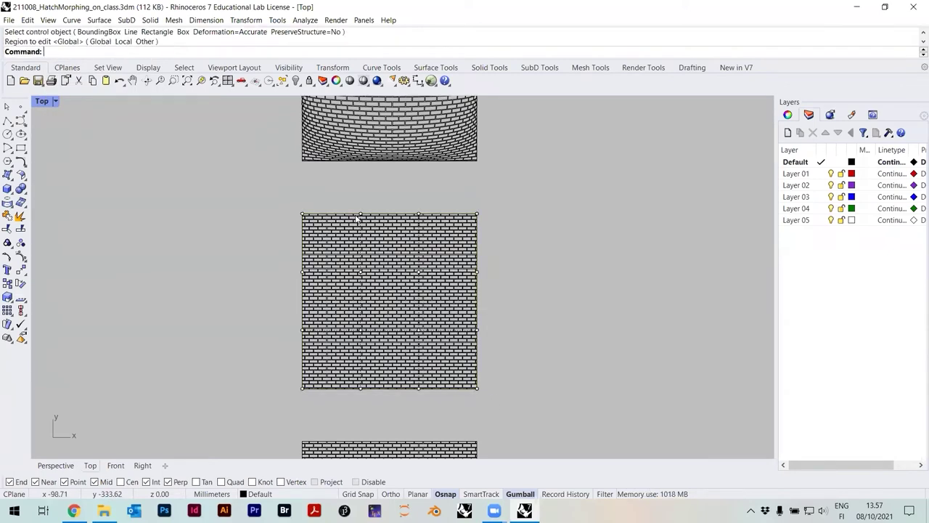
{"action": "key", "text": "Return"}
Step: Try to move the upper-left inner cage points diagonally toward the square's corner, and undo the move
{"action": "left_click", "coordinate": [361, 272]}
{"action": "scroll", "coordinate": [362, 277], "scroll_direction": "up", "scroll_amount": 4}
{"action": "left_click_drag", "start_coordinate": [359, 271], "coordinate": [311, 211]}
{"action": "scroll", "coordinate": [526, 245], "scroll_direction": "down", "scroll_amount": 2}
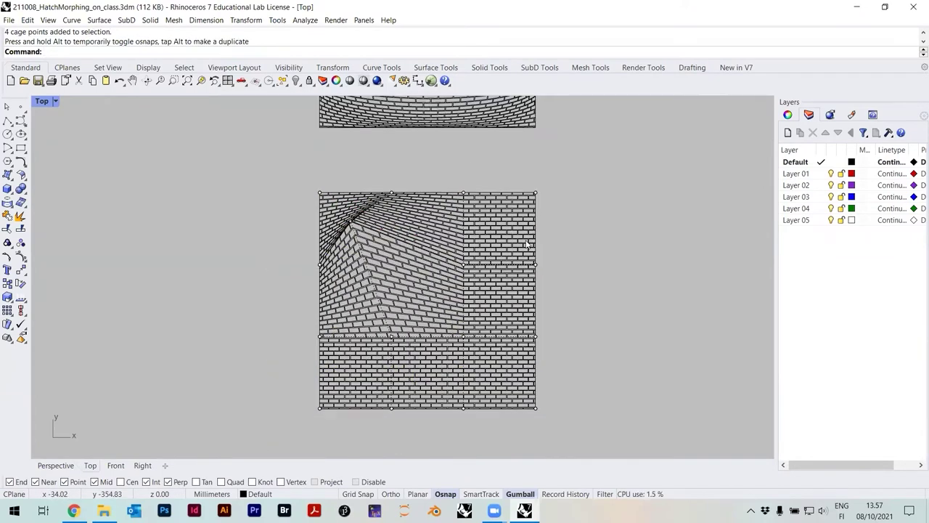
{"action": "key", "text": "ctrl+z"}
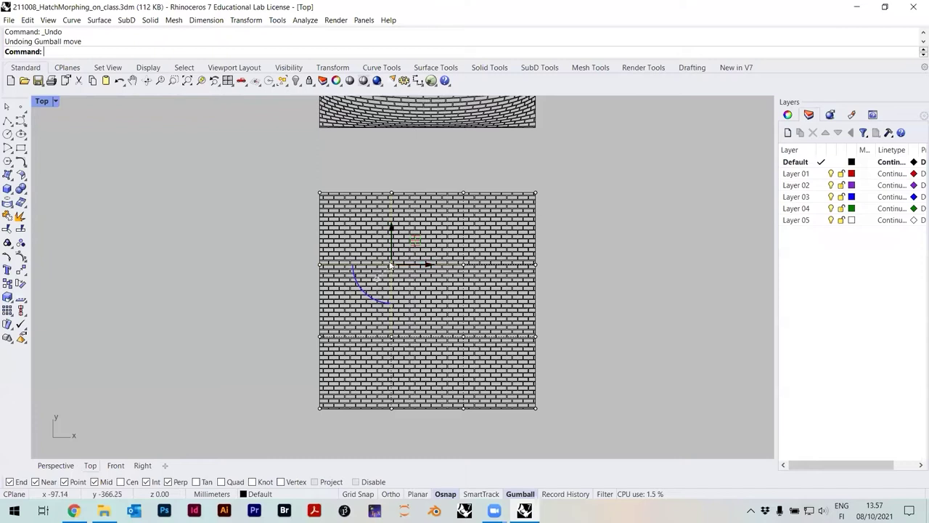
Step: Move the middle cage points of the brick square's left and right edges inward
{"action": "scroll", "coordinate": [377, 206], "scroll_direction": "down", "scroll_amount": 2}
{"action": "scroll", "coordinate": [345, 245], "scroll_direction": "up", "scroll_amount": 2}
{"action": "left_click_drag", "start_coordinate": [312, 223], "coordinate": [348, 323]}
{"action": "left_click_drag", "start_coordinate": [370, 281], "coordinate": [409, 284]}
{"action": "left_click_drag", "start_coordinate": [565, 226], "coordinate": [539, 331]}
{"action": "scroll", "coordinate": [553, 270], "scroll_direction": "up", "scroll_amount": 4}
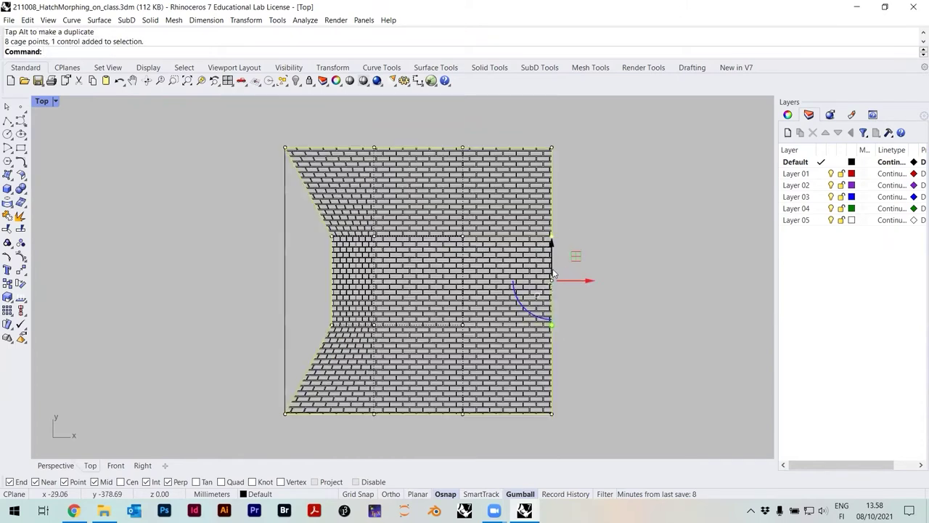
{"action": "left_click_drag", "start_coordinate": [590, 285], "coordinate": [517, 296]}
{"action": "left_click_drag", "start_coordinate": [254, 222], "coordinate": [295, 345]}
{"action": "left_click_drag", "start_coordinate": [308, 287], "coordinate": [317, 287]}
Step: Move the middle cage points of the brick square's upper edge down and those of its lower edge up
{"action": "left_click_drag", "start_coordinate": [322, 108], "coordinate": [462, 135]}
{"action": "right_click_drag", "start_coordinate": [401, 211], "coordinate": [399, 293]}
{"action": "left_click_drag", "start_coordinate": [387, 166], "coordinate": [390, 199]}
{"action": "scroll", "coordinate": [398, 287], "scroll_direction": "down", "scroll_amount": 4}
{"action": "right_click_drag", "start_coordinate": [398, 288], "coordinate": [403, 161]}
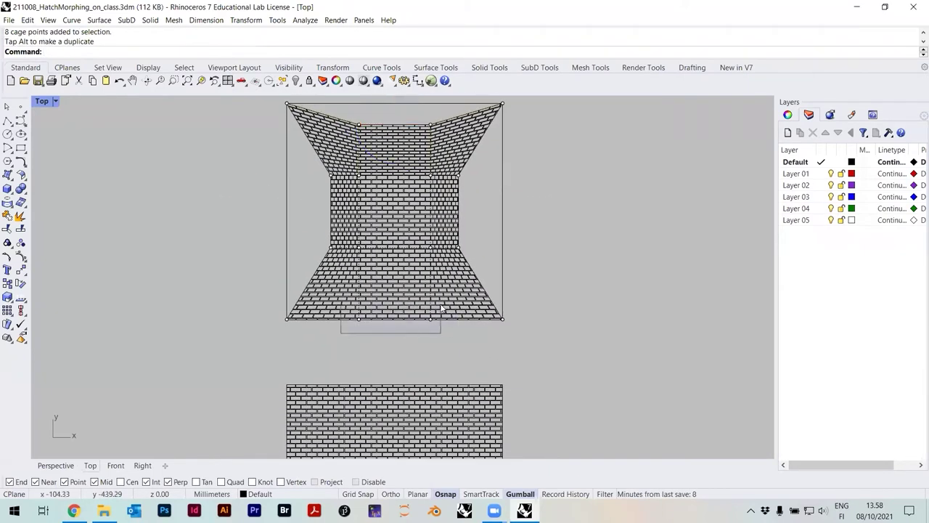
{"action": "left_click_drag", "start_coordinate": [442, 308], "coordinate": [440, 320]}
{"action": "scroll", "coordinate": [436, 304], "scroll_direction": "up", "scroll_amount": 3}
{"action": "left_click_drag", "start_coordinate": [345, 305], "coordinate": [347, 240]}
{"action": "scroll", "coordinate": [377, 328], "scroll_direction": "down", "scroll_amount": 2}
{"action": "scroll", "coordinate": [350, 284], "scroll_direction": "down", "scroll_amount": 6}
{"action": "scroll", "coordinate": [356, 279], "scroll_direction": "up", "scroll_amount": 6}
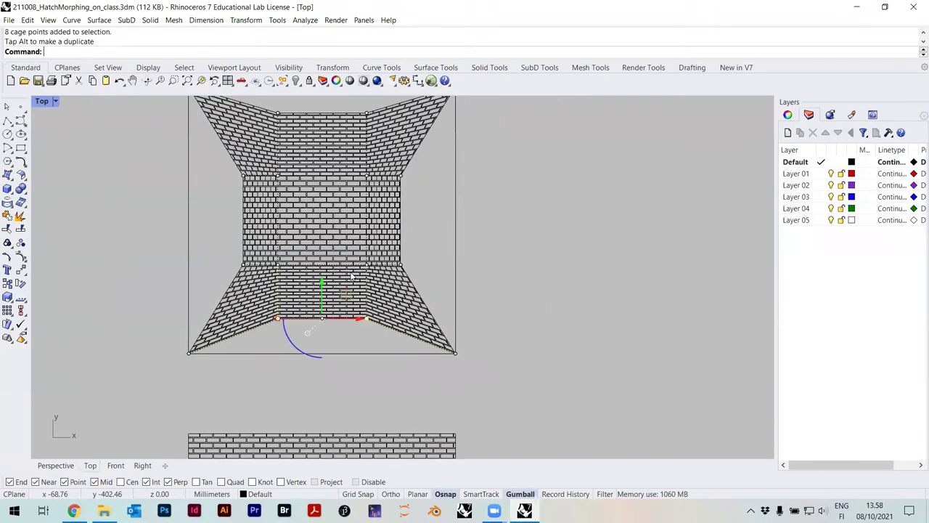
{"action": "left_click", "coordinate": [497, 257]}
{"action": "scroll", "coordinate": [440, 268], "scroll_direction": "down", "scroll_amount": 3}
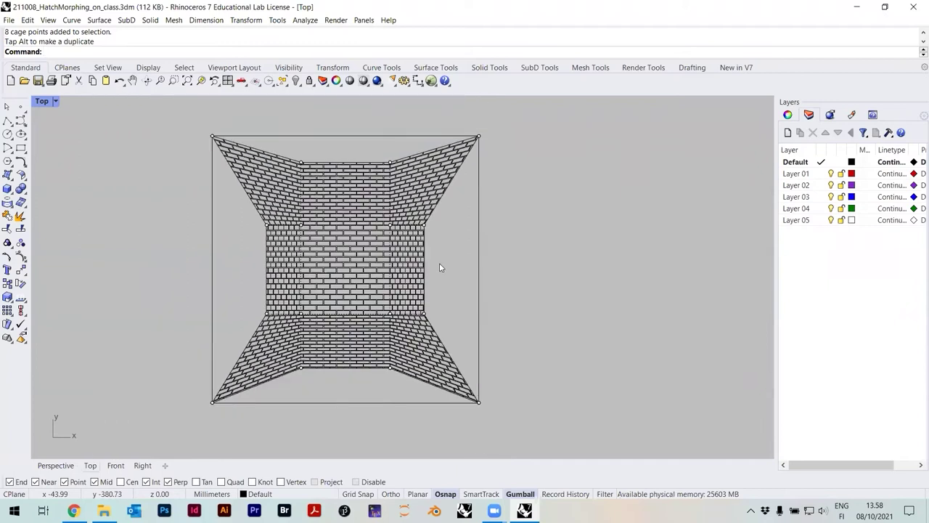
Step: Try moving the middle cage points of the pinched square's right edge outward, and undo the move
{"action": "scroll", "coordinate": [376, 229], "scroll_direction": "up", "scroll_amount": 1}
{"action": "left_click_drag", "start_coordinate": [426, 353], "coordinate": [427, 353]}
{"action": "left_click_drag", "start_coordinate": [430, 280], "coordinate": [424, 280]}
{"action": "left_click", "coordinate": [453, 273]}
{"action": "scroll", "coordinate": [450, 275], "scroll_direction": "down", "scroll_amount": 3}
{"action": "left_click_drag", "start_coordinate": [408, 227], "coordinate": [438, 331]}
{"action": "left_click_drag", "start_coordinate": [441, 277], "coordinate": [546, 278]}
{"action": "key", "text": "ctrl+z"}
{"action": "key", "text": "Escape"}
Step: Examine the pinched brick square and the untouched brick square below it in the Top view
{"action": "scroll", "coordinate": [480, 262], "scroll_direction": "down", "scroll_amount": 3}
{"action": "scroll", "coordinate": [439, 265], "scroll_direction": "up", "scroll_amount": 5}
{"action": "scroll", "coordinate": [399, 233], "scroll_direction": "up", "scroll_amount": 2}
{"action": "scroll", "coordinate": [414, 231], "scroll_direction": "down", "scroll_amount": 8}
{"action": "right_click_drag", "start_coordinate": [439, 278], "coordinate": [437, 214]}
{"action": "scroll", "coordinate": [437, 214], "scroll_direction": "down", "scroll_amount": 6}
{"action": "scroll", "coordinate": [427, 313], "scroll_direction": "down", "scroll_amount": 2}
{"action": "right_click_drag", "start_coordinate": [427, 313], "coordinate": [413, 365]}
{"action": "scroll", "coordinate": [399, 342], "scroll_direction": "up", "scroll_amount": 4}
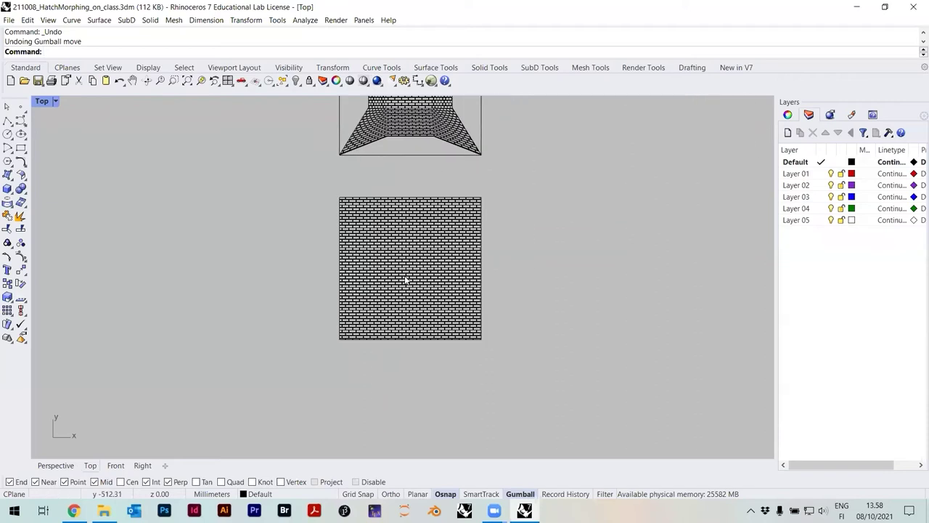
{"action": "scroll", "coordinate": [380, 327], "scroll_direction": "up", "scroll_amount": 2}
{"action": "right_click_drag", "start_coordinate": [389, 247], "coordinate": [386, 406]}
Step: Delete the square outline around the pinched brick pattern
{"action": "left_click", "coordinate": [406, 226]}
{"action": "right_click_drag", "start_coordinate": [416, 218], "coordinate": [402, 343]}
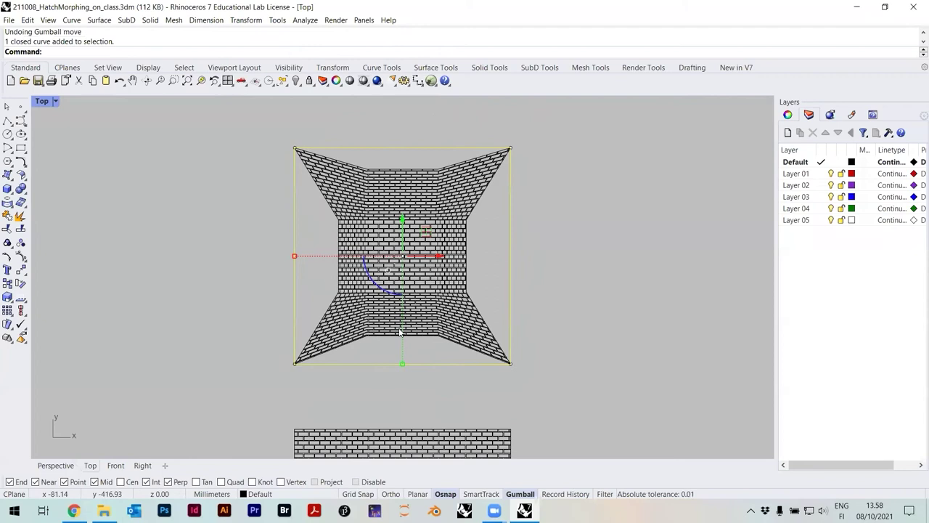
{"action": "key", "text": "Delete"}
Step: Delete the control cage of the bulged brick square
{"action": "right_click_drag", "start_coordinate": [436, 115], "coordinate": [424, 350]}
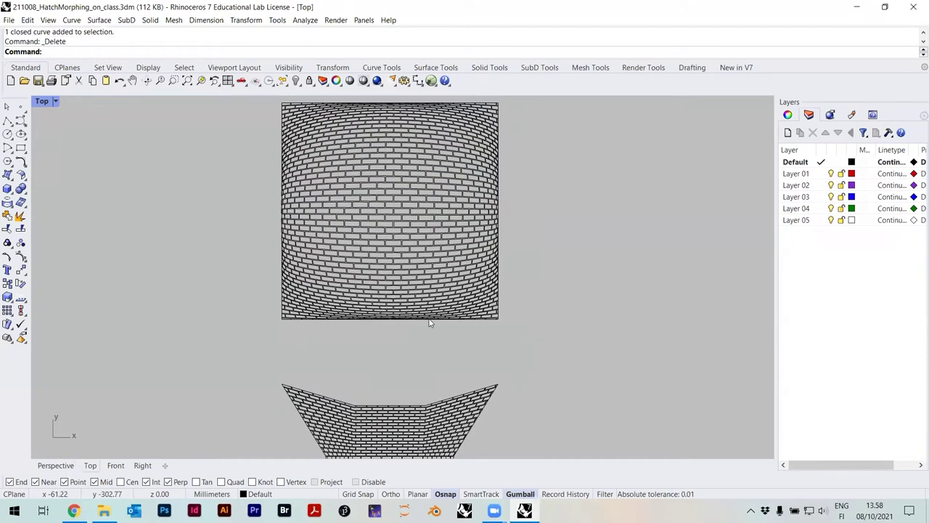
{"action": "left_click", "coordinate": [430, 322]}
{"action": "key", "text": "Escape"}
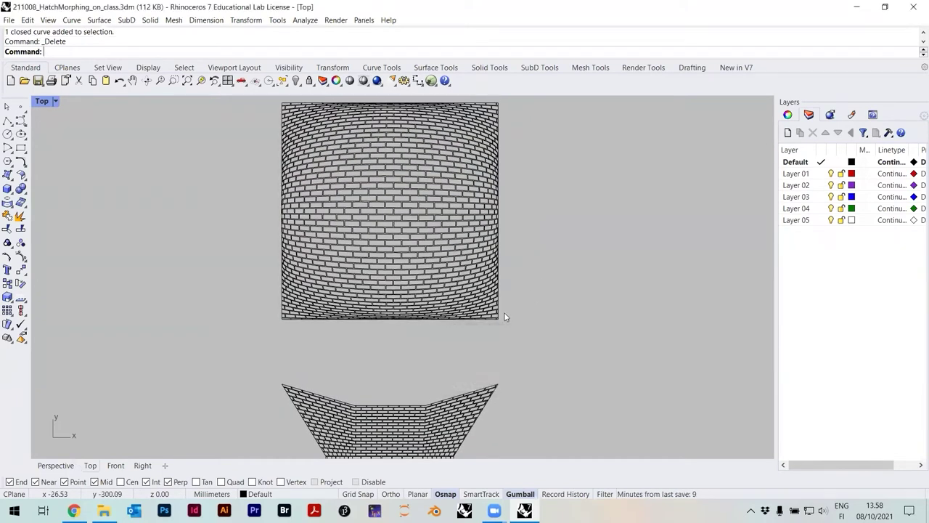
{"action": "scroll", "coordinate": [506, 317], "scroll_direction": "up", "scroll_amount": 3}
{"action": "left_click", "coordinate": [491, 324]}
{"action": "left_click", "coordinate": [516, 366]}
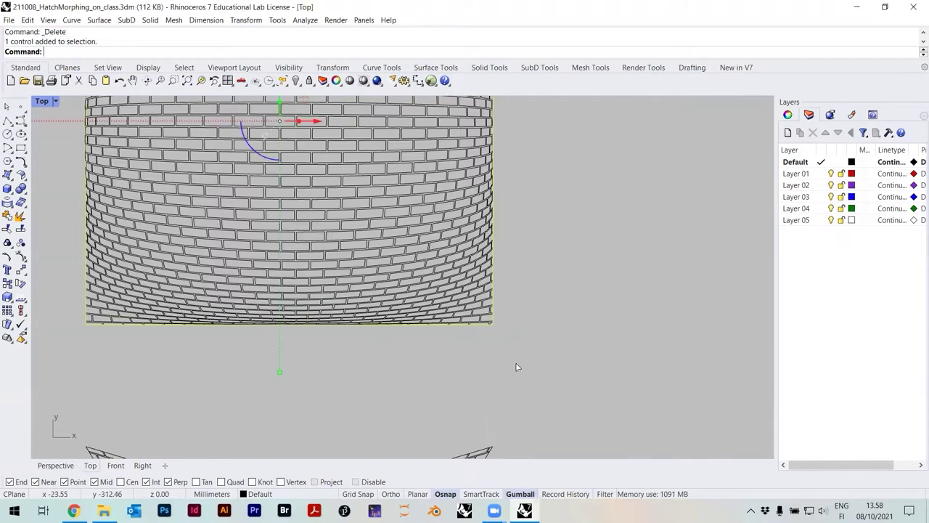
{"action": "key", "text": "Delete"}
{"action": "scroll", "coordinate": [514, 369], "scroll_direction": "down", "scroll_amount": 8}
{"action": "scroll", "coordinate": [490, 302], "scroll_direction": "up", "scroll_amount": 3}
{"action": "scroll", "coordinate": [454, 218], "scroll_direction": "down", "scroll_amount": 4}
Step: Undo the deletions of the bulged square's control cage and the pinched square's outline
{"action": "right_click_drag", "start_coordinate": [478, 305], "coordinate": [520, 114]}
{"action": "key", "text": "ctrl+z"}
{"action": "key", "text": "ctrl+z"}
{"action": "key", "text": "Escape"}
{"action": "right_click_drag", "start_coordinate": [550, 335], "coordinate": [537, 180]}
{"action": "scroll", "coordinate": [536, 187], "scroll_direction": "down", "scroll_amount": 6}
{"action": "scroll", "coordinate": [500, 301], "scroll_direction": "up", "scroll_amount": 2}
{"action": "left_click_drag", "start_coordinate": [407, 200], "coordinate": [559, 359]}
{"action": "type", "text": "e"}
{"action": "key", "text": "Return"}
{"action": "key", "text": "Escape"}
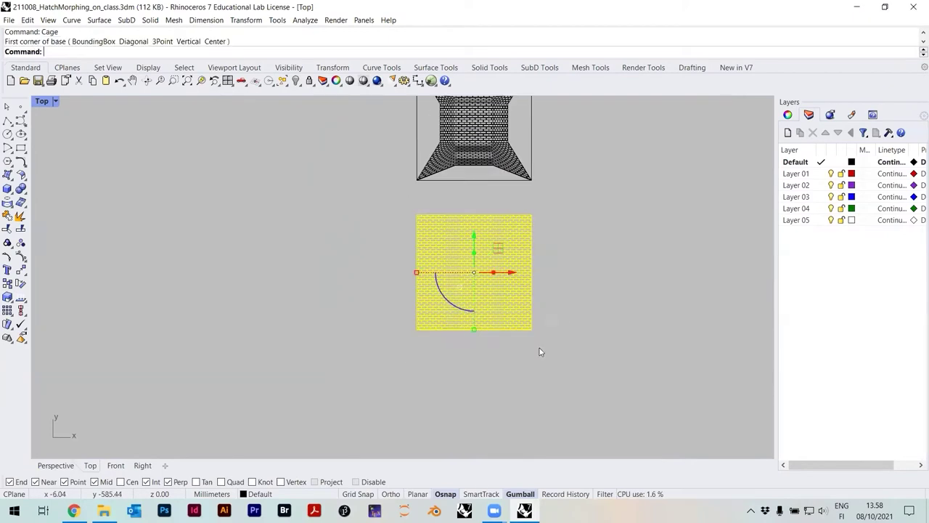
{"action": "key", "text": "Escape"}
Step: Draw a control cage over the lowest brick square, using its width as height, with 4 points and degree 1 in each direction
{"action": "type", "text": "Cage"}
{"action": "key", "text": "Return"}
{"action": "scroll", "coordinate": [395, 282], "scroll_direction": "up", "scroll_amount": 14}
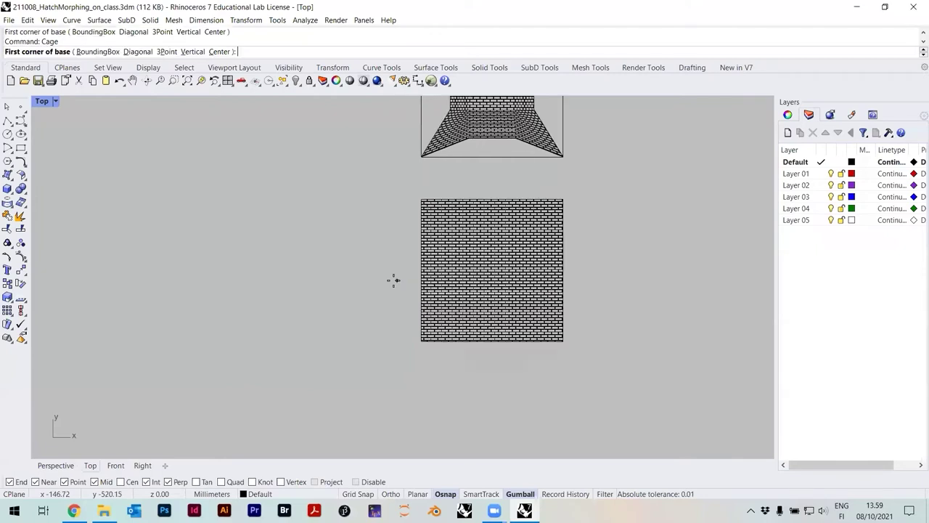
{"action": "right_click_drag", "start_coordinate": [483, 455], "coordinate": [423, 337]}
{"action": "left_click", "coordinate": [419, 318]}
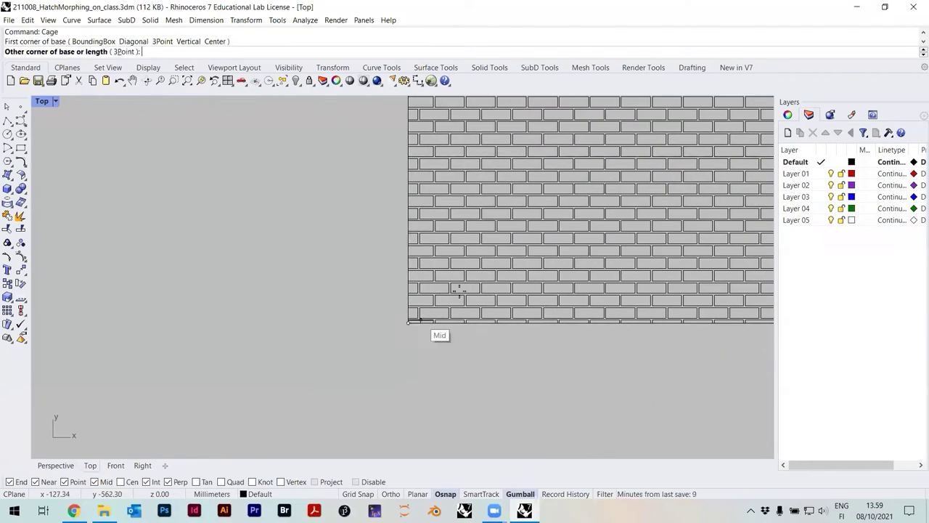
{"action": "scroll", "coordinate": [545, 192], "scroll_direction": "down", "scroll_amount": 4}
{"action": "scroll", "coordinate": [544, 193], "scroll_direction": "up", "scroll_amount": 2}
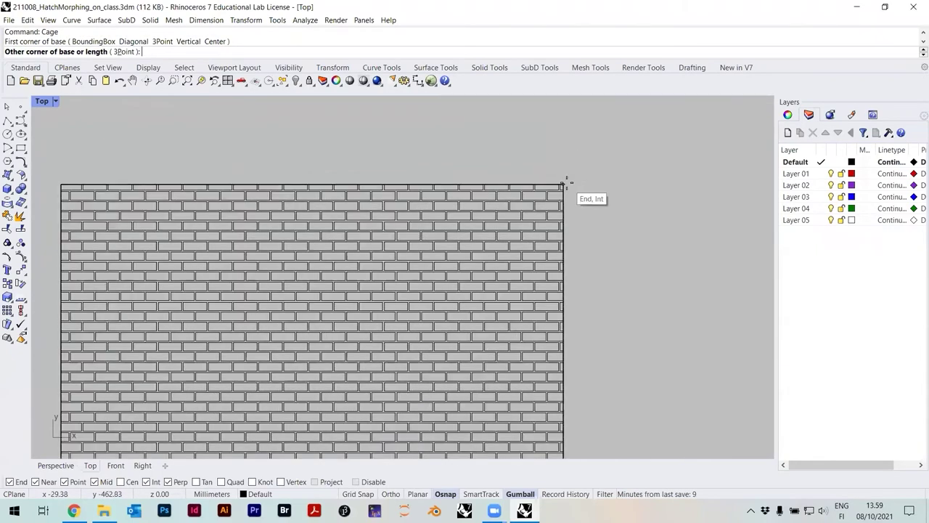
{"action": "left_click", "coordinate": [572, 183]}
{"action": "scroll", "coordinate": [572, 181], "scroll_direction": "down", "scroll_amount": 4}
{"action": "key", "text": "Return"}
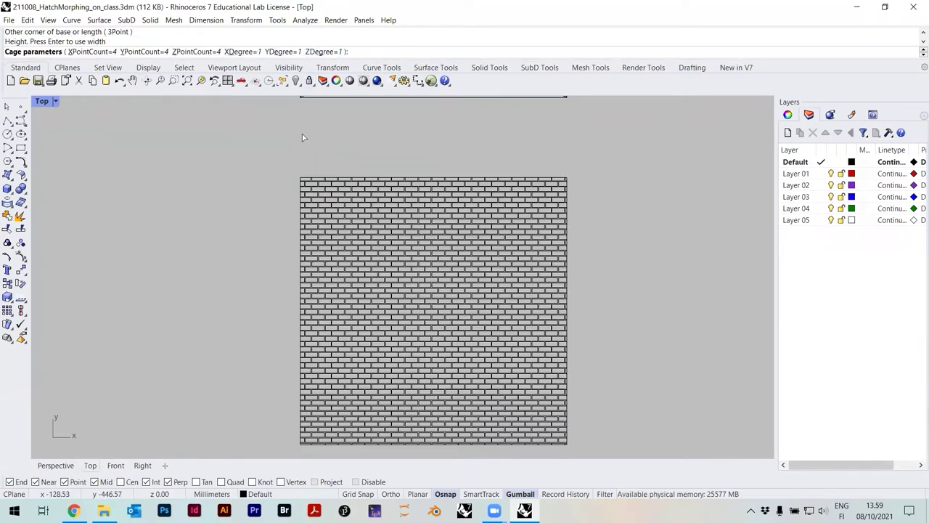
{"action": "key", "text": "Return"}
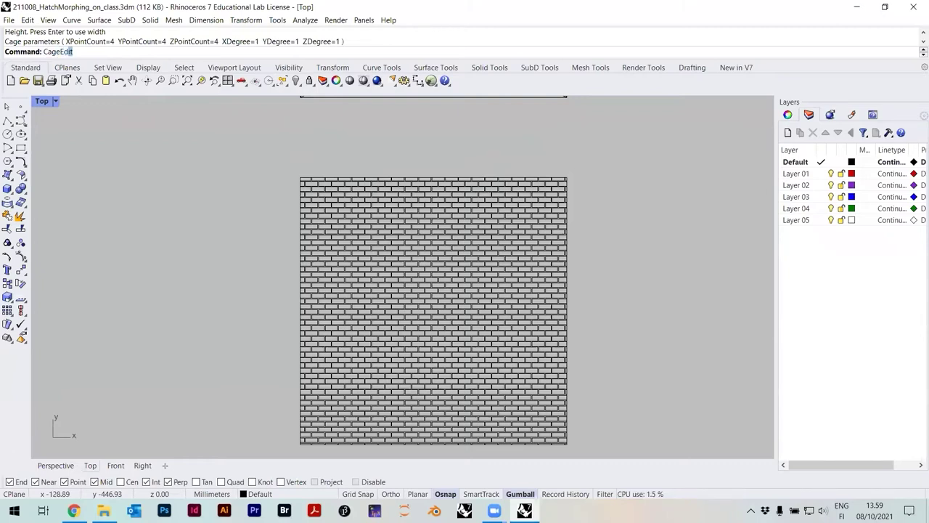
Step: Bind the lowest brick square to its control cage with CageEdit, using the Global region
{"action": "key", "text": "Return"}
{"action": "left_click_drag", "start_coordinate": [277, 132], "coordinate": [591, 456]}
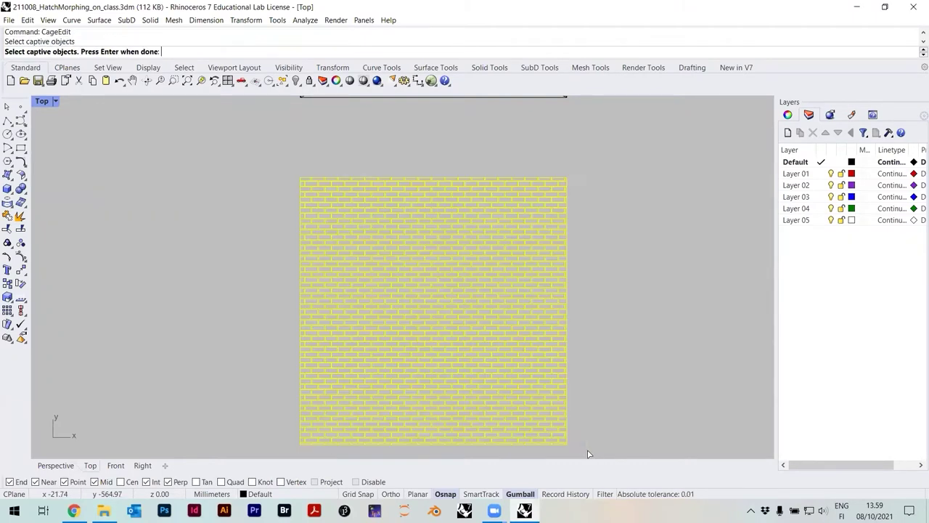
{"action": "key", "text": "Return"}
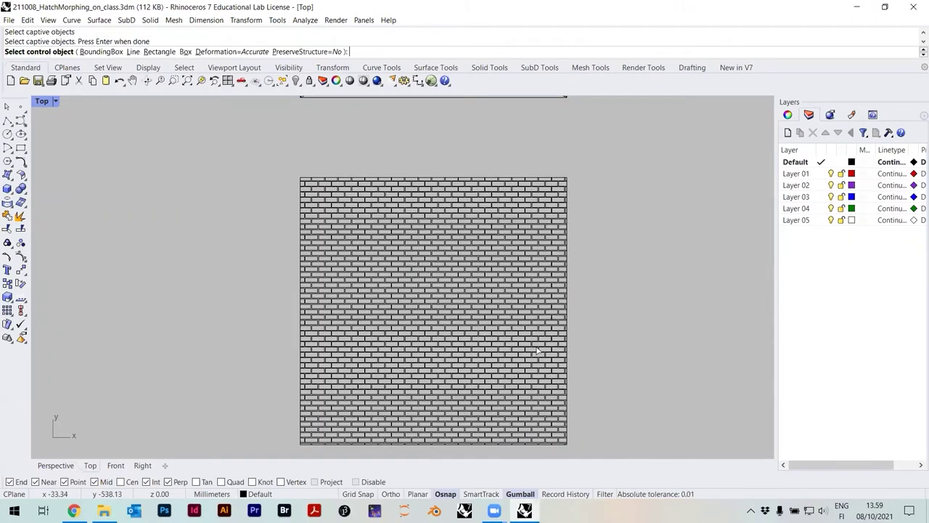
{"action": "left_click", "coordinate": [401, 182]}
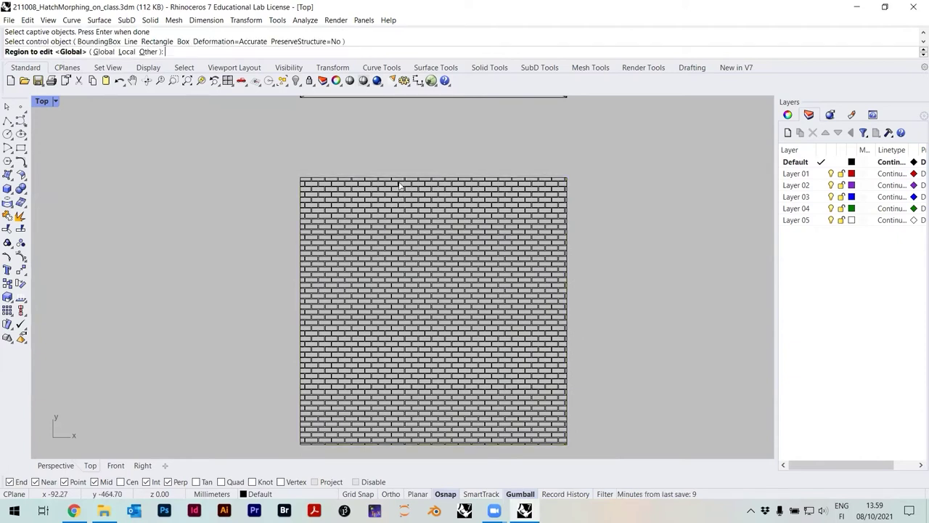
{"action": "key", "text": "Return"}
Step: Move the cage points at the brick square's two top corners inward to narrow the top edge
{"action": "scroll", "coordinate": [396, 204], "scroll_direction": "down", "scroll_amount": 3}
{"action": "scroll", "coordinate": [376, 196], "scroll_direction": "up", "scroll_amount": 2}
{"action": "mouse_move", "coordinate": [310, 170]}
{"action": "left_mouse_down"}
{"action": "mouse_move", "coordinate": [362, 204]}
{"action": "mouse_move", "coordinate": [407, 188]}
{"action": "mouse_move", "coordinate": [731, 191]}
{"action": "mouse_move", "coordinate": [647, 190]}
{"action": "left_mouse_up"}
{"action": "scroll", "coordinate": [351, 184], "scroll_direction": "up", "scroll_amount": 5}
{"action": "scroll", "coordinate": [535, 150], "scroll_direction": "down", "scroll_amount": 3}
{"action": "scroll", "coordinate": [522, 197], "scroll_direction": "down", "scroll_amount": 2}
{"action": "scroll", "coordinate": [494, 261], "scroll_direction": "up", "scroll_amount": 2}
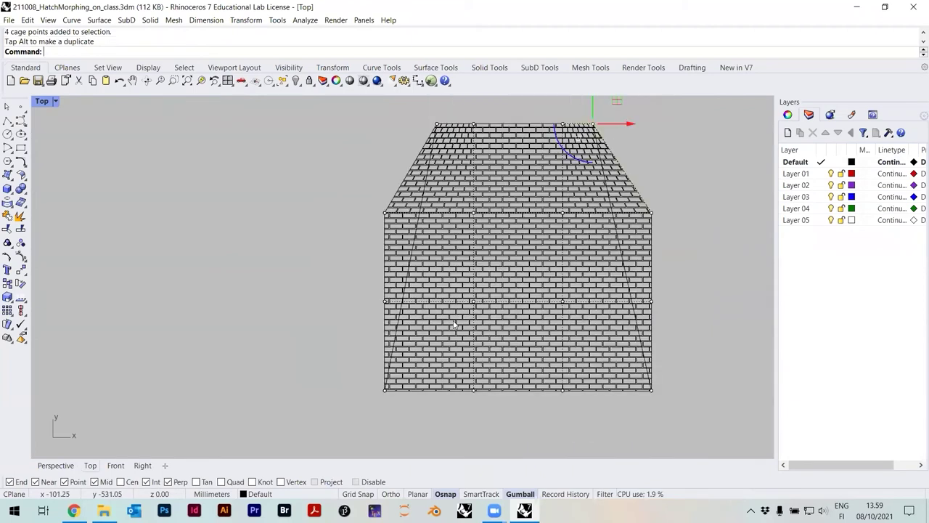
Step: Move the left and right cage points of the upper three rows toward each other, squeezing the brick pattern's middle columns
{"action": "left_click_drag", "start_coordinate": [358, 121], "coordinate": [492, 324]}
{"action": "left_click_drag", "start_coordinate": [465, 215], "coordinate": [497, 215]}
{"action": "left_click", "coordinate": [656, 124]}
{"action": "left_click_drag", "start_coordinate": [652, 209], "coordinate": [560, 303]}
{"action": "left_click_drag", "start_coordinate": [645, 213], "coordinate": [619, 216]}
{"action": "left_click", "coordinate": [688, 216]}
{"action": "scroll", "coordinate": [538, 250], "scroll_direction": "up", "scroll_amount": 6}
{"action": "scroll", "coordinate": [539, 272], "scroll_direction": "down", "scroll_amount": 4}
{"action": "scroll", "coordinate": [541, 274], "scroll_direction": "down", "scroll_amount": 2}
{"action": "scroll", "coordinate": [614, 156], "scroll_direction": "up", "scroll_amount": 1}
{"action": "left_click_drag", "start_coordinate": [629, 143], "coordinate": [516, 343]}
{"action": "left_click_drag", "start_coordinate": [600, 252], "coordinate": [655, 231]}
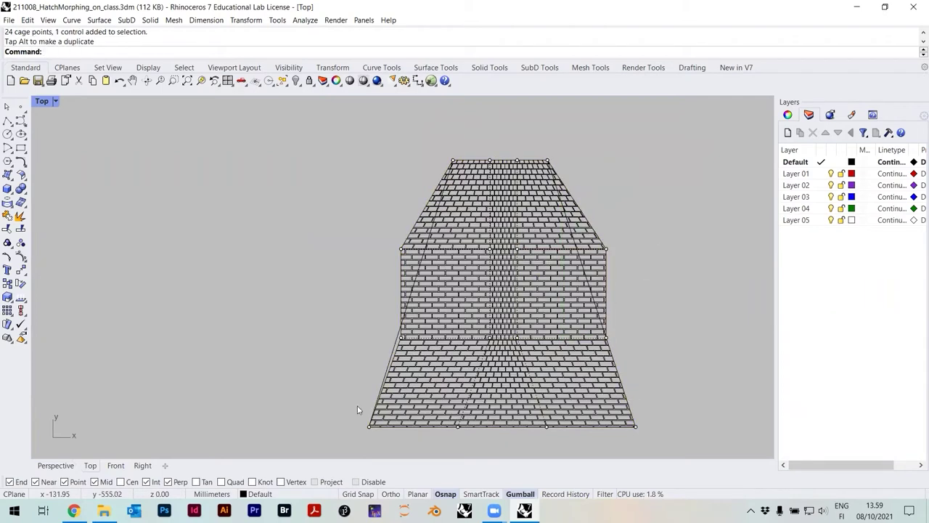
Step: Spread the brick pattern's bottom corner cage points outward and lower the middle points of the bottom edge
{"action": "left_click_drag", "start_coordinate": [416, 438], "coordinate": [345, 426]}
{"action": "left_click_drag", "start_coordinate": [663, 408], "coordinate": [616, 446]}
{"action": "left_click_drag", "start_coordinate": [666, 426], "coordinate": [685, 426]}
{"action": "left_click_drag", "start_coordinate": [530, 426], "coordinate": [530, 427]}
{"action": "scroll", "coordinate": [472, 411], "scroll_direction": "up", "scroll_amount": 2}
{"action": "left_click_drag", "start_coordinate": [434, 376], "coordinate": [583, 415]}
{"action": "left_click_drag", "start_coordinate": [502, 355], "coordinate": [504, 379]}
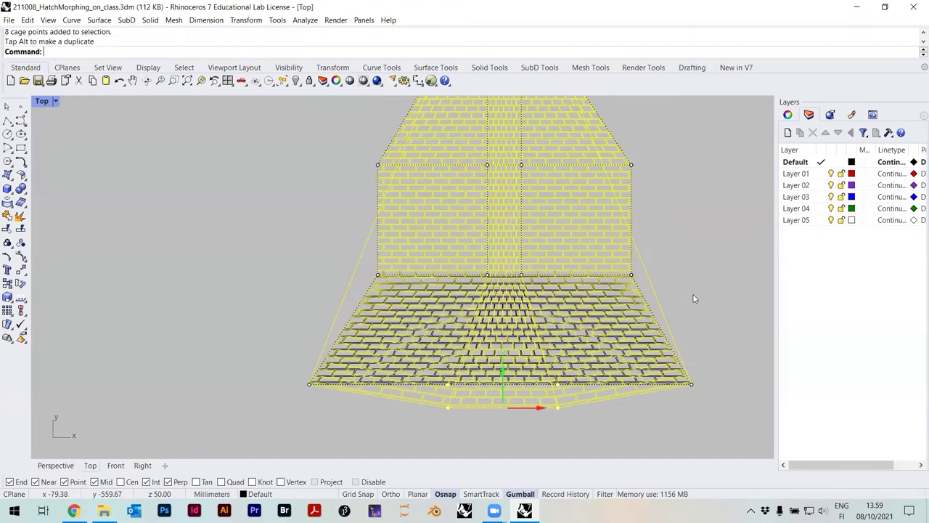
{"action": "key", "text": "Escape"}
{"action": "key", "text": "Escape"}
Step: Compare the faceted degree 1 brick pattern with the other morphed brick patterns above it
{"action": "scroll", "coordinate": [570, 301], "scroll_direction": "down", "scroll_amount": 2}
{"action": "right_click_drag", "start_coordinate": [615, 276], "coordinate": [584, 310]}
{"action": "scroll", "coordinate": [586, 311], "scroll_direction": "down", "scroll_amount": 10}
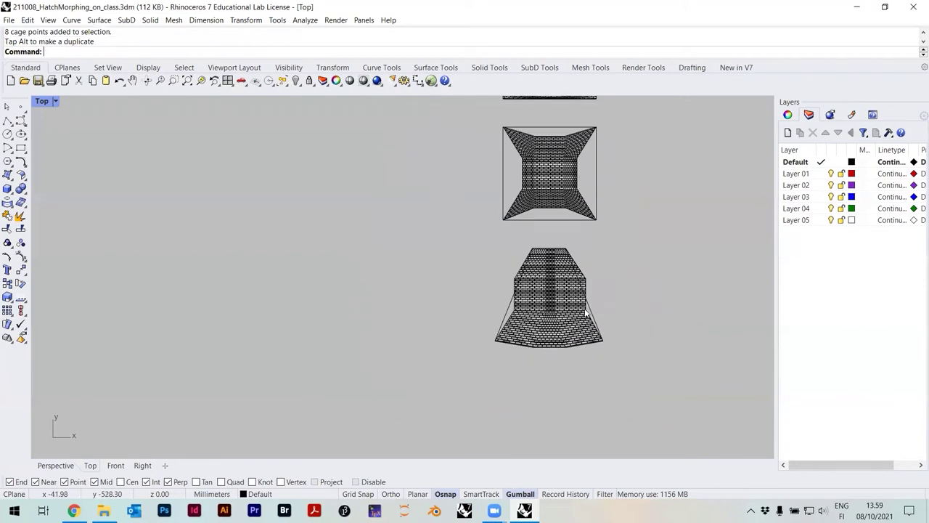
{"action": "scroll", "coordinate": [529, 342], "scroll_direction": "up", "scroll_amount": 6}
{"action": "scroll", "coordinate": [435, 261], "scroll_direction": "down", "scroll_amount": 5}
{"action": "scroll", "coordinate": [456, 223], "scroll_direction": "up", "scroll_amount": 3}
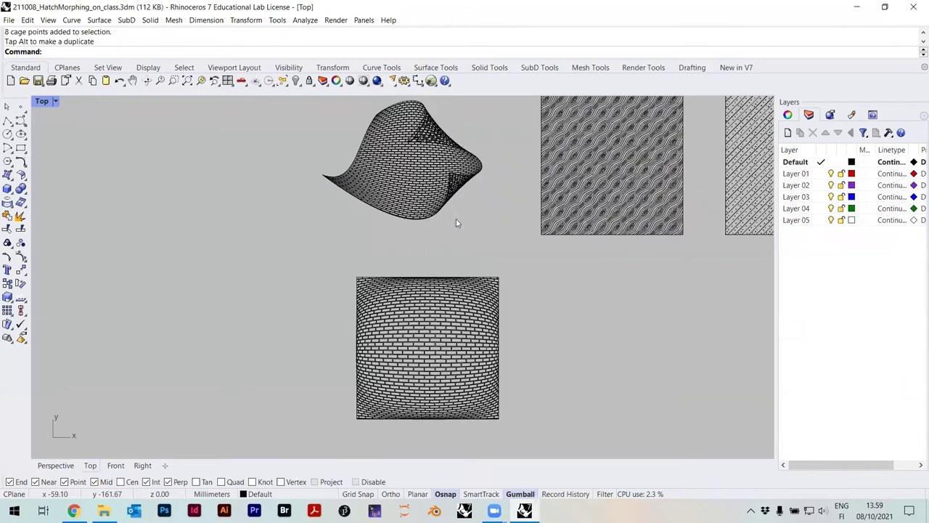
{"action": "scroll", "coordinate": [456, 219], "scroll_direction": "down", "scroll_amount": 8}
{"action": "mouse_move", "coordinate": [481, 272]}
{"action": "right_mouse_down"}
{"action": "mouse_move", "coordinate": [471, 201]}
{"action": "mouse_move", "coordinate": [451, 346]}
{"action": "right_mouse_up"}
Step: Duplicate the second-row diagonal line-and-dot hatch square and place the copy directly against the original's bottom edge
{"action": "scroll", "coordinate": [480, 271], "scroll_direction": "up", "scroll_amount": 10}
{"action": "right_click_drag", "start_coordinate": [499, 278], "coordinate": [372, 228]}
{"action": "right_click_drag", "start_coordinate": [689, 238], "coordinate": [217, 221]}
{"action": "scroll", "coordinate": [557, 218], "scroll_direction": "down", "scroll_amount": 2}
{"action": "right_click_drag", "start_coordinate": [330, 240], "coordinate": [381, 234]}
{"action": "scroll", "coordinate": [409, 228], "scroll_direction": "up", "scroll_amount": 1}
{"action": "left_click_drag", "start_coordinate": [385, 130], "coordinate": [551, 316]}
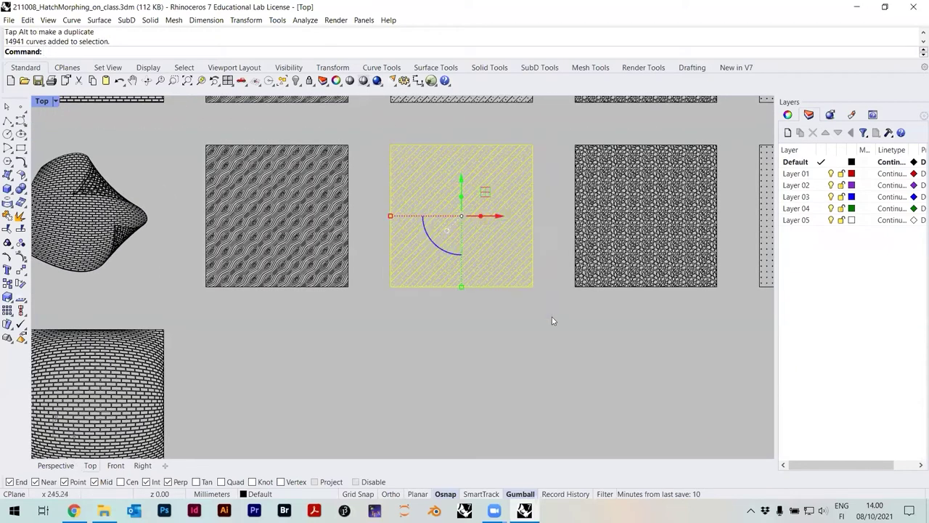
{"action": "key", "text": "ctrl+c"}
{"action": "key", "text": "ctrl+v"}
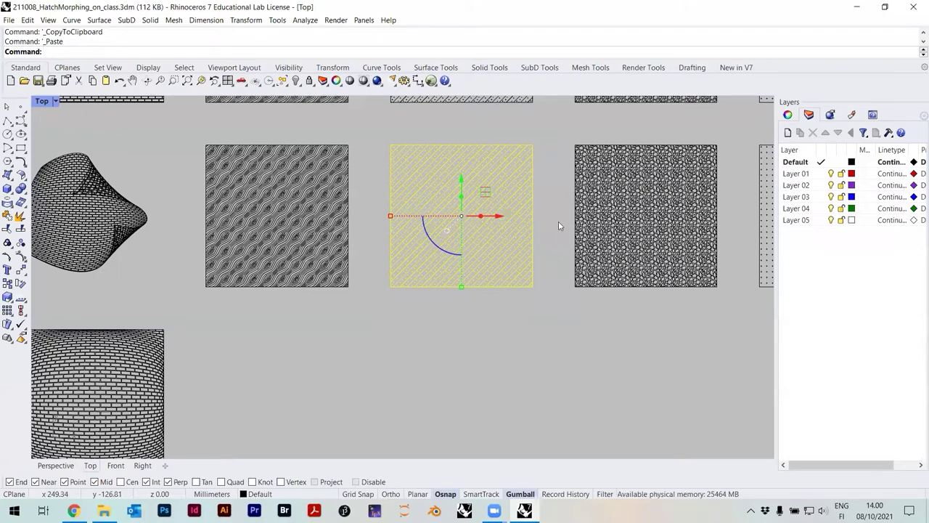
{"action": "type", "text": "M"}
{"action": "key", "text": "Return"}
{"action": "scroll", "coordinate": [597, 146], "scroll_direction": "up", "scroll_amount": 5}
{"action": "left_click", "coordinate": [460, 162]}
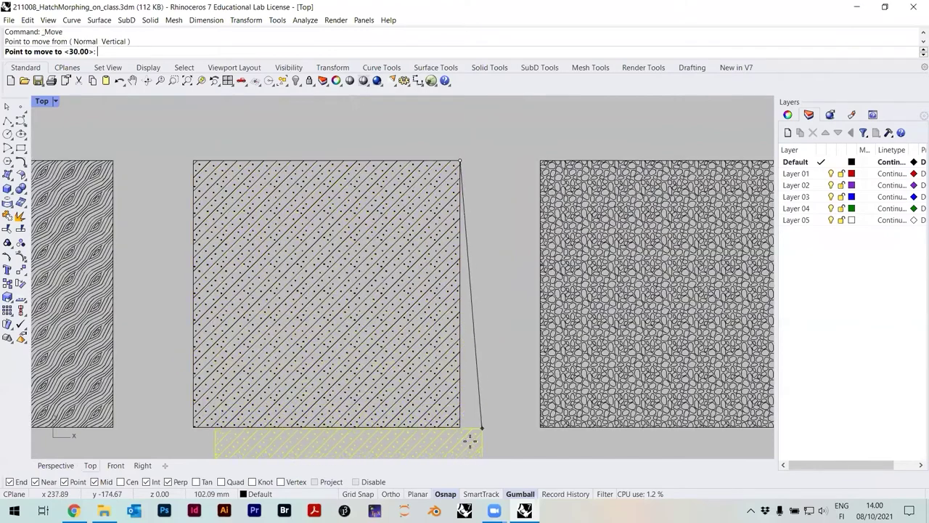
{"action": "left_click", "coordinate": [460, 427]}
Step: Nudge the copied diagonal hatch square 30 mm down, away from the original
{"action": "scroll", "coordinate": [501, 203], "scroll_direction": "down", "scroll_amount": 2}
{"action": "right_click_drag", "start_coordinate": [500, 213], "coordinate": [487, 219]}
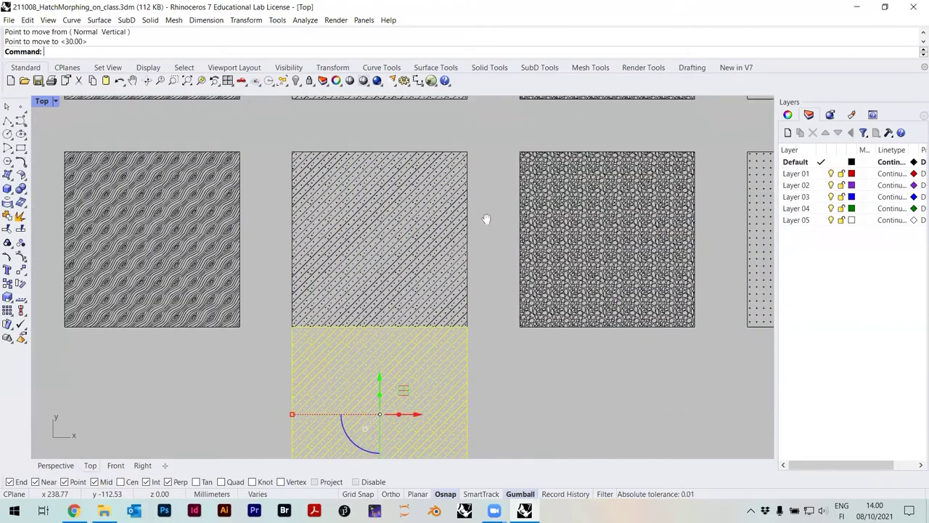
{"action": "key", "text": "alt+Down"}
{"action": "key", "text": "alt+Down"}
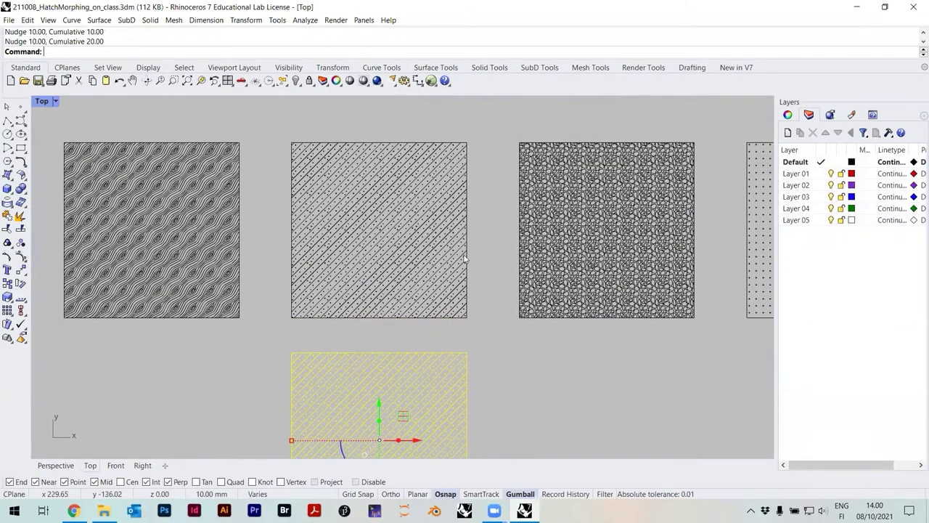
{"action": "scroll", "coordinate": [466, 265], "scroll_direction": "down", "scroll_amount": 4}
{"action": "key", "text": "alt+Down"}
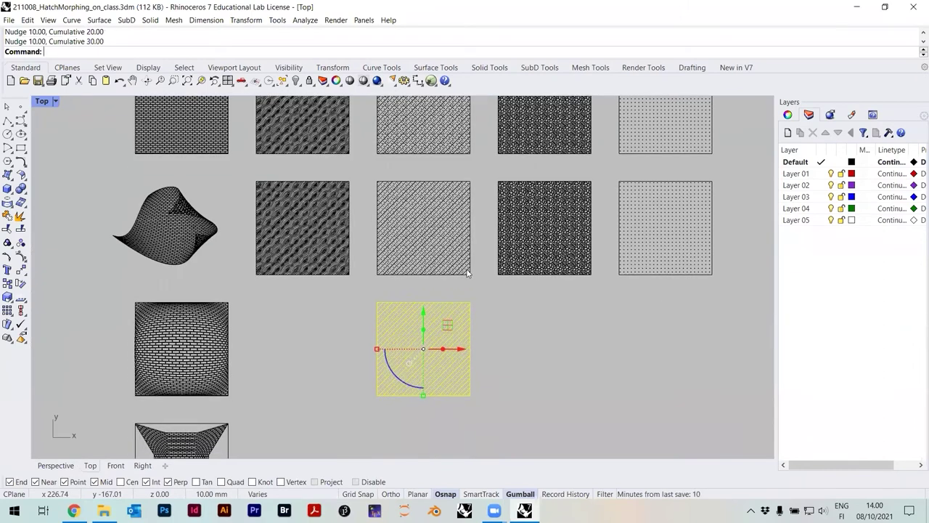
{"action": "left_click", "coordinate": [480, 373]}
Step: Draw a control cage over the copied diagonal hatch square from corner to corner, using its width as height
{"action": "scroll", "coordinate": [442, 383], "scroll_direction": "up", "scroll_amount": 4}
{"action": "right_click_drag", "start_coordinate": [438, 379], "coordinate": [436, 340]}
{"action": "type", "text": "cage"}
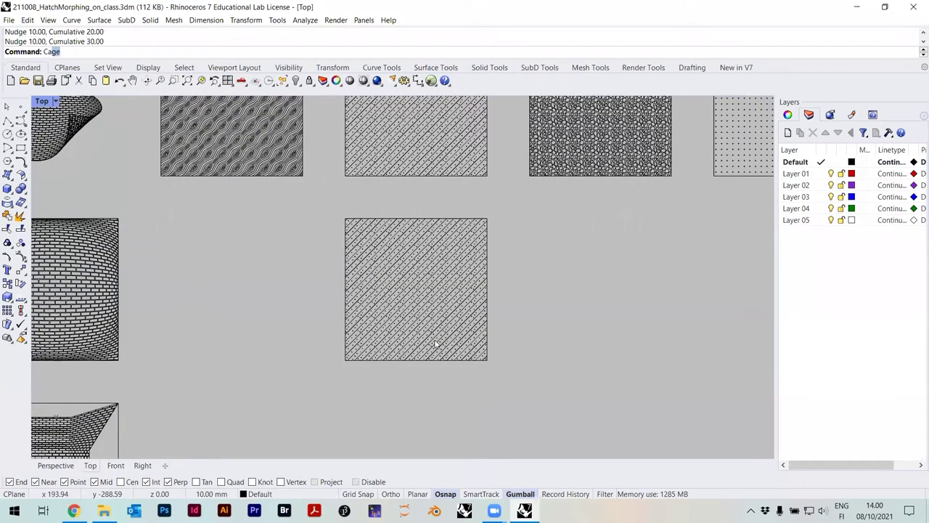
{"action": "key", "text": "Return"}
{"action": "scroll", "coordinate": [351, 373], "scroll_direction": "up", "scroll_amount": 5}
{"action": "scroll", "coordinate": [276, 315], "scroll_direction": "up", "scroll_amount": 3}
{"action": "left_click", "coordinate": [276, 312]}
{"action": "scroll", "coordinate": [472, 302], "scroll_direction": "down", "scroll_amount": 5}
{"action": "right_click_drag", "start_coordinate": [472, 302], "coordinate": [464, 384]}
{"action": "scroll", "coordinate": [489, 234], "scroll_direction": "up", "scroll_amount": 2}
{"action": "left_click", "coordinate": [489, 223]}
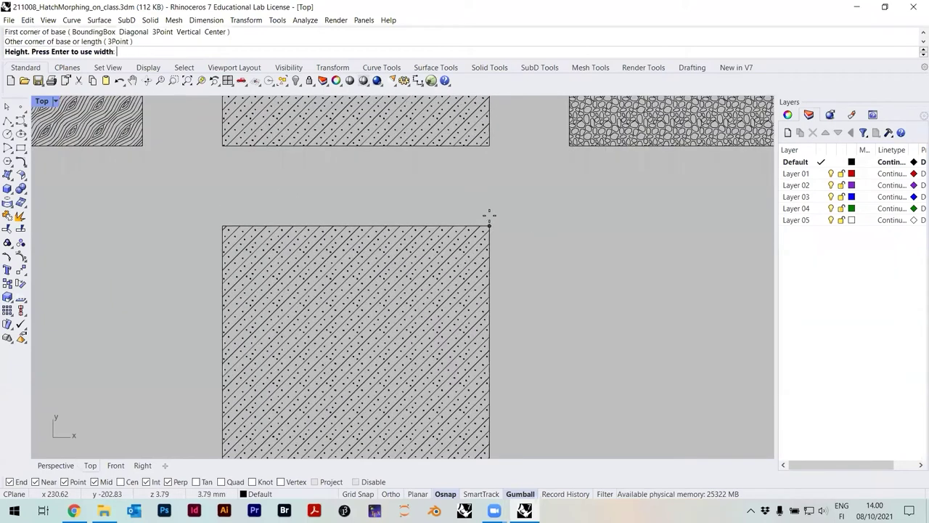
{"action": "scroll", "coordinate": [489, 216], "scroll_direction": "down", "scroll_amount": 4}
{"action": "key", "text": "Return"}
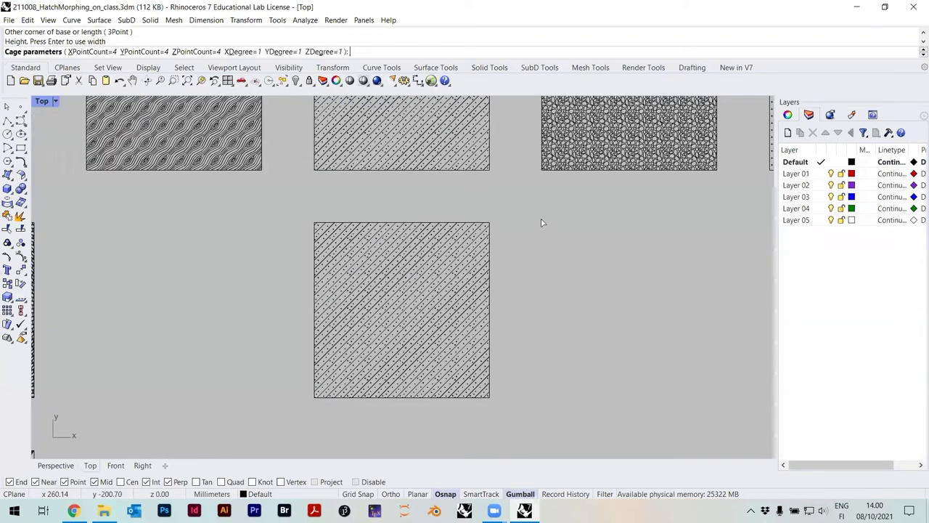
Step: Set the cage's X, Y and Z degrees to 3 with 4 points in each direction
{"action": "left_click", "coordinate": [250, 51]}
{"action": "type", "text": "3"}
{"action": "key", "text": "Return"}
{"action": "left_click", "coordinate": [287, 41]}
{"action": "type", "text": "3"}
{"action": "key", "text": "Return"}
{"action": "left_click", "coordinate": [327, 51]}
{"action": "type", "text": "3"}
{"action": "key", "text": "Return"}
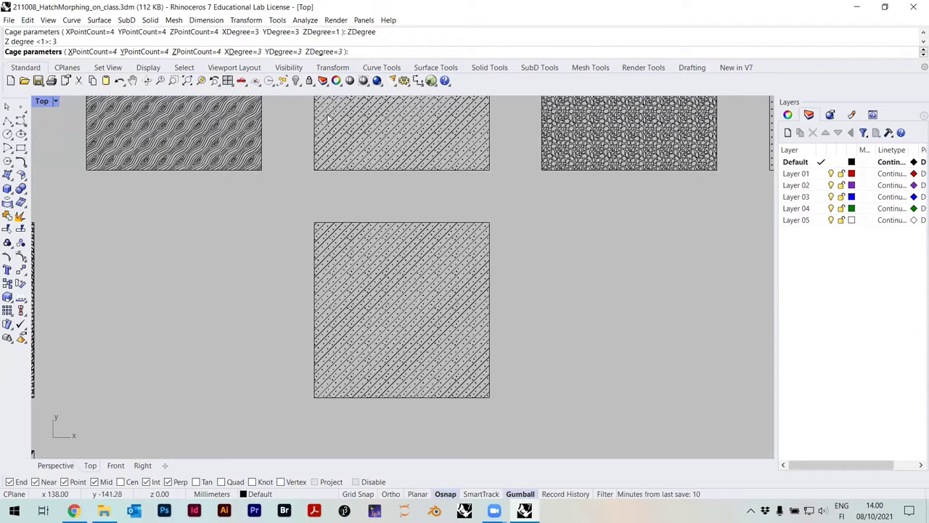
{"action": "key", "text": "Return"}
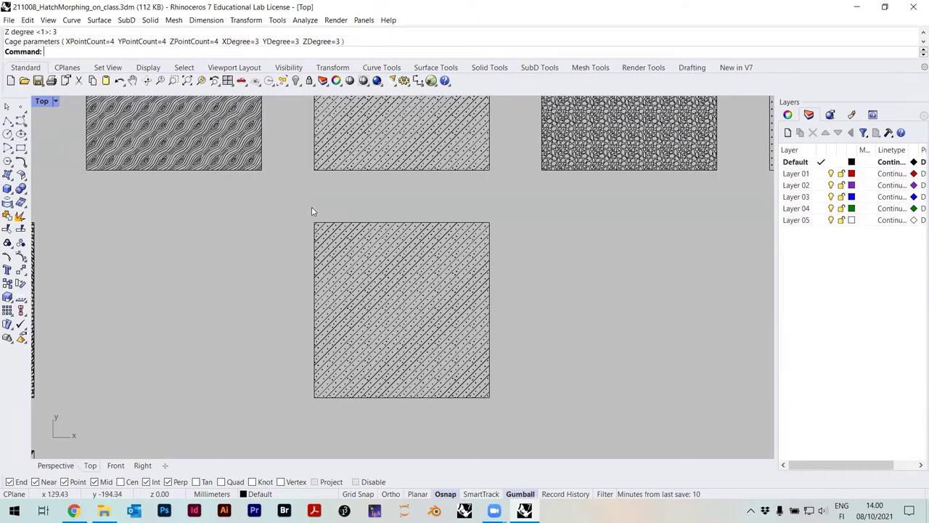
Step: Bind the copied diagonal hatch square to its control cage with CageEdit, using the Global region
{"action": "type", "text": "CageEdit"}
{"action": "key", "text": "Return"}
{"action": "mouse_move", "coordinate": [287, 203]}
{"action": "left_mouse_down"}
{"action": "mouse_move", "coordinate": [479, 411]}
{"action": "mouse_move", "coordinate": [524, 418]}
{"action": "left_mouse_up"}
{"action": "key", "text": "Return"}
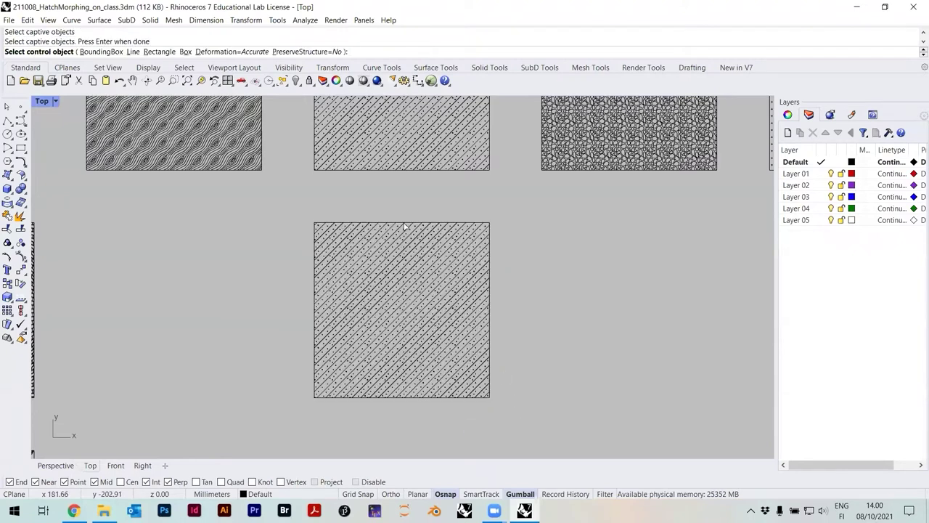
{"action": "left_click", "coordinate": [404, 226]}
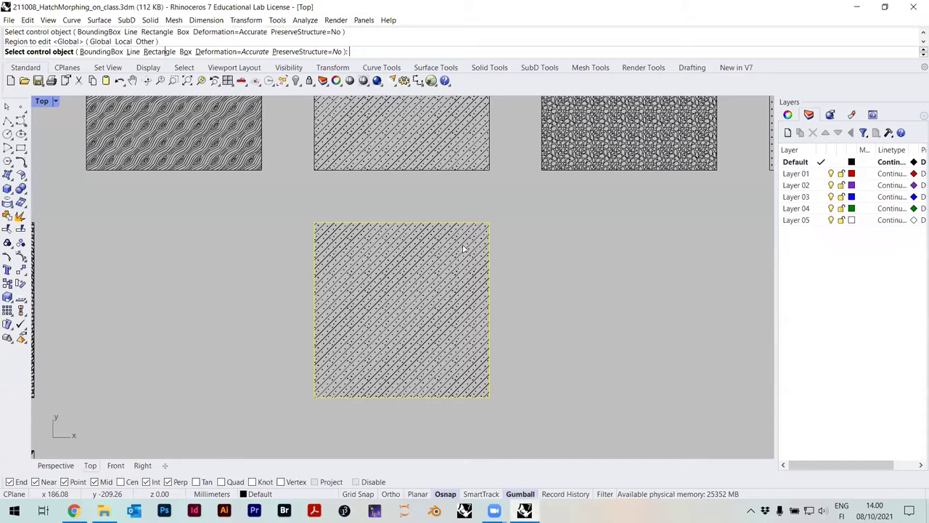
{"action": "key", "text": "Escape"}
{"action": "scroll", "coordinate": [442, 245], "scroll_direction": "up", "scroll_amount": 5}
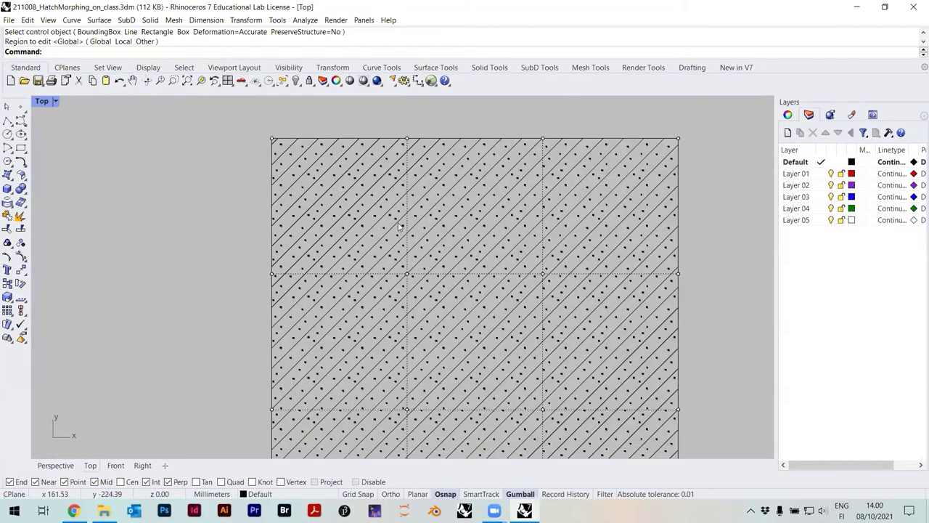
Step: Move the middle cage points of the diagonal hatch's left and right sides outward to bulge both sides
{"action": "scroll", "coordinate": [398, 228], "scroll_direction": "down", "scroll_amount": 3}
{"action": "left_click_drag", "start_coordinate": [332, 231], "coordinate": [347, 321]}
{"action": "left_click_drag", "start_coordinate": [386, 275], "coordinate": [354, 275]}
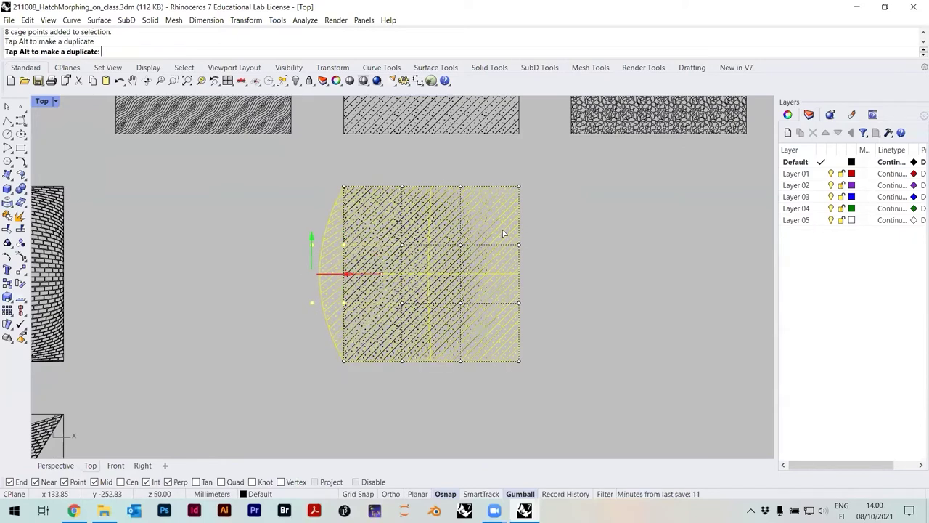
{"action": "left_click_drag", "start_coordinate": [538, 325], "coordinate": [500, 231]}
{"action": "left_click_drag", "start_coordinate": [565, 274], "coordinate": [600, 277]}
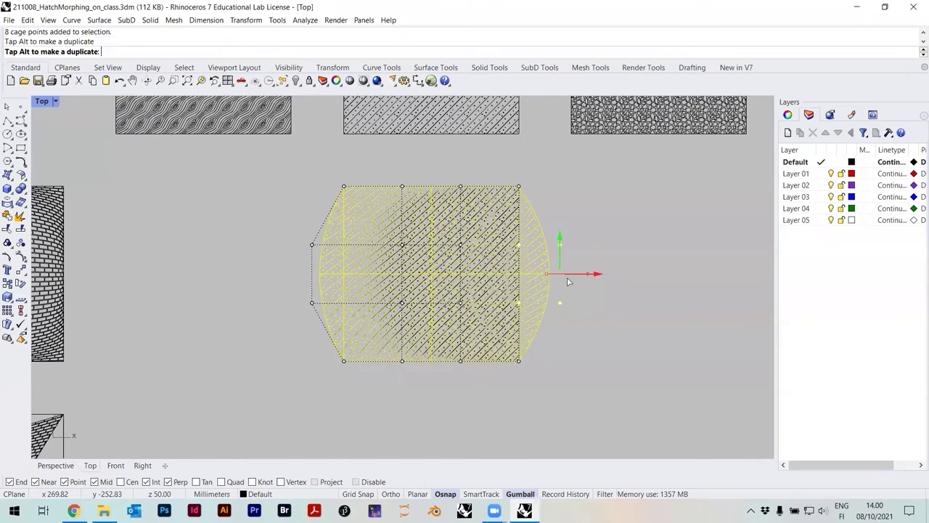
Step: Move the middle cage points of the diagonal hatch's bottom and top edges outward, and those of its left side inward
{"action": "left_click_drag", "start_coordinate": [385, 347], "coordinate": [473, 392]}
{"action": "left_click_drag", "start_coordinate": [432, 325], "coordinate": [433, 364]}
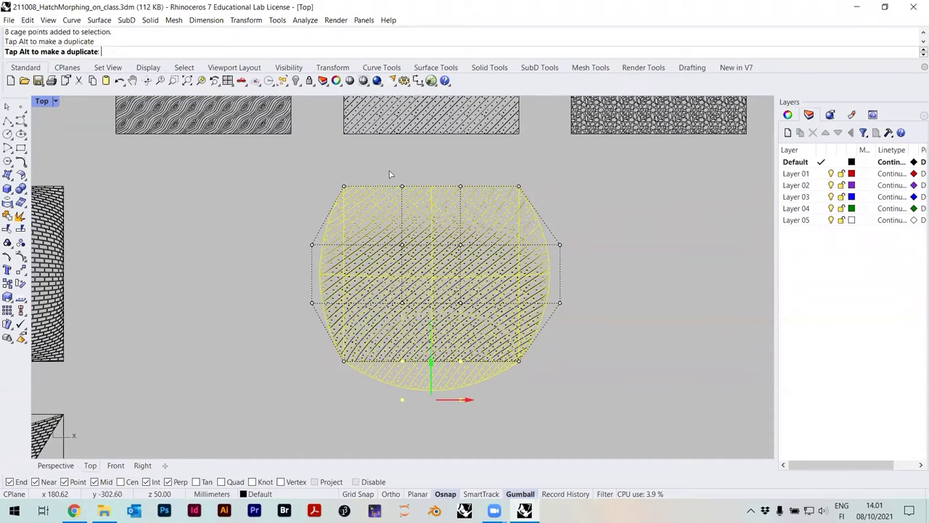
{"action": "left_click_drag", "start_coordinate": [388, 171], "coordinate": [484, 211]}
{"action": "left_click_drag", "start_coordinate": [432, 148], "coordinate": [433, 116]}
{"action": "left_click_drag", "start_coordinate": [287, 229], "coordinate": [322, 311]}
{"action": "left_click_drag", "start_coordinate": [347, 274], "coordinate": [419, 273]}
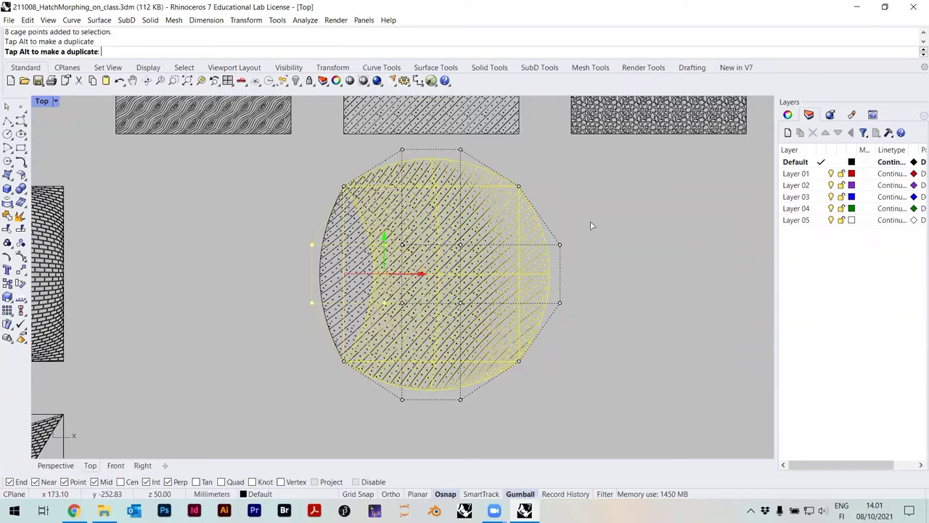
Step: Try to move the middle cage points of the diagonal hatch's right side by 100 mm with the Move command
{"action": "left_click_drag", "start_coordinate": [589, 218], "coordinate": [552, 321]}
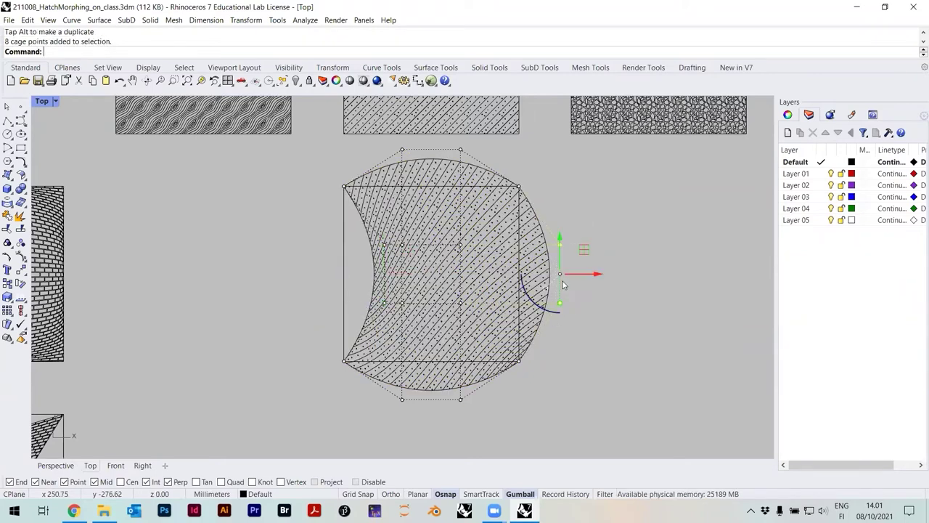
{"action": "scroll", "coordinate": [573, 244], "scroll_direction": "up", "scroll_amount": 5}
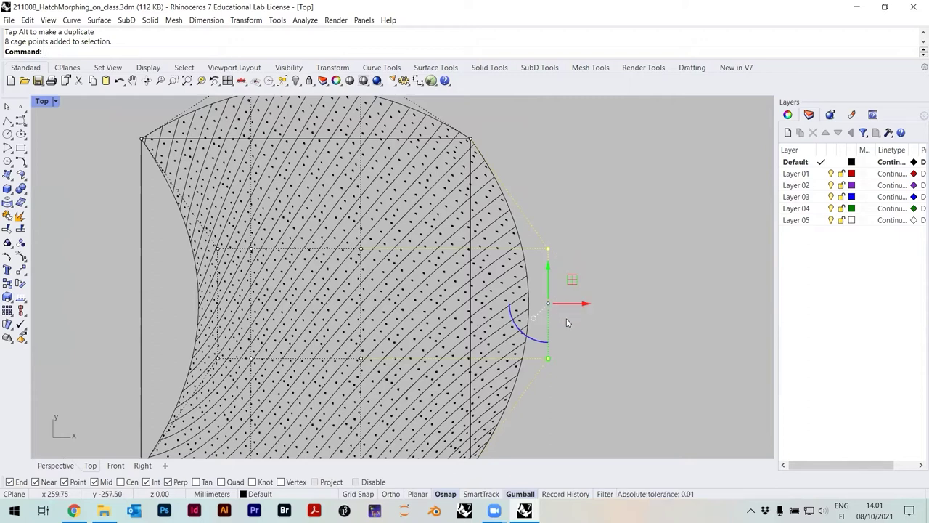
{"action": "key", "text": "Return"}
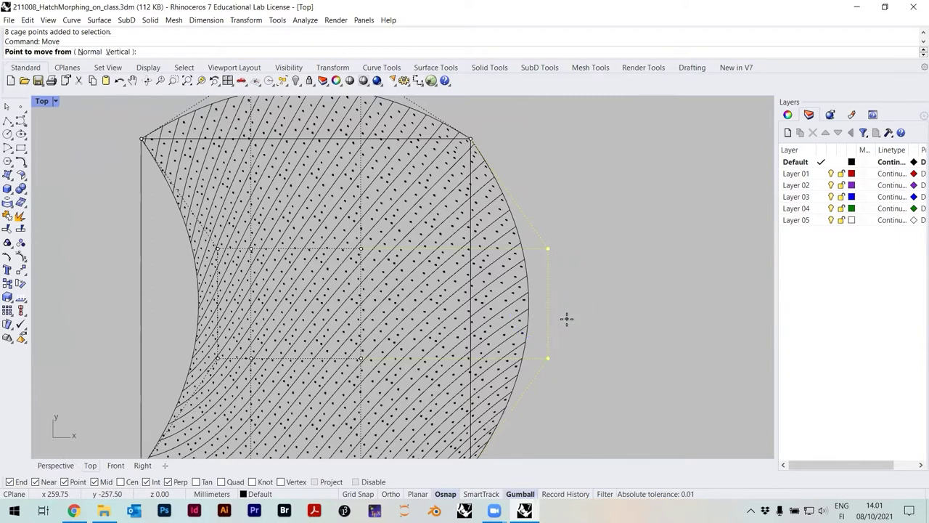
{"action": "left_click", "coordinate": [547, 250]}
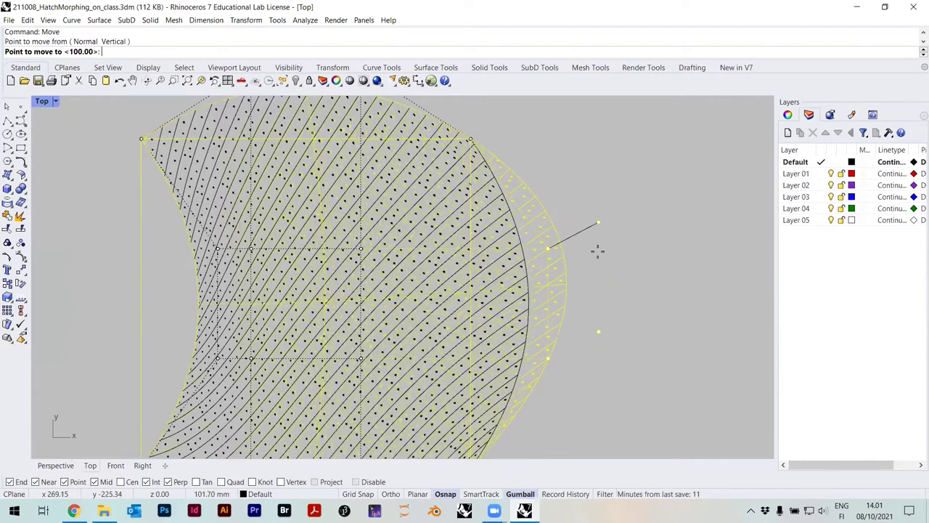
{"action": "type", "text": "100"}
{"action": "key", "text": "Return"}
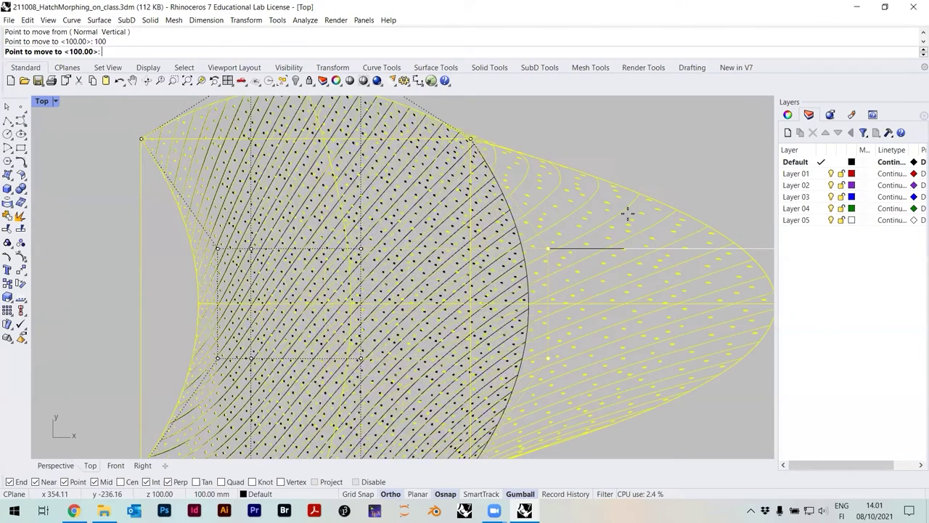
{"action": "scroll", "coordinate": [595, 250], "scroll_direction": "down", "scroll_amount": 2}
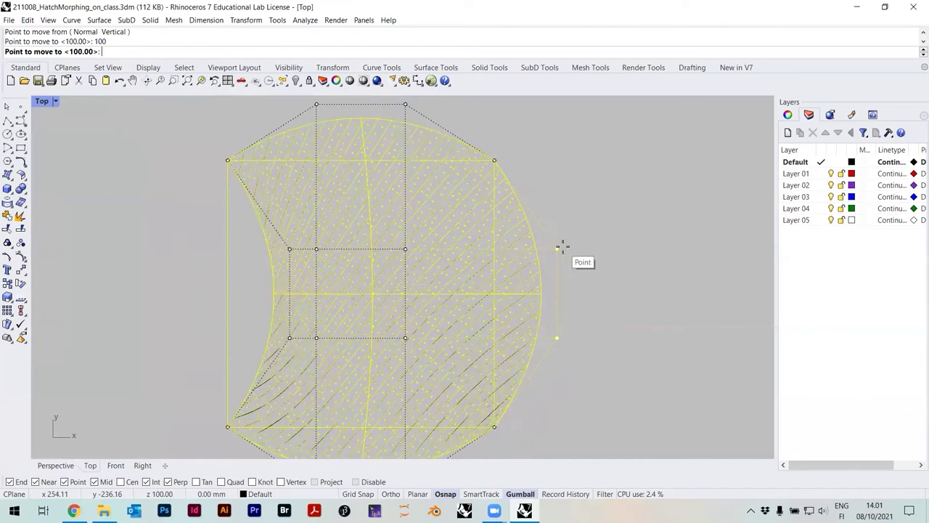
{"action": "left_click", "coordinate": [564, 248]}
{"action": "type", "text": "m"}
{"action": "key", "text": "Return"}
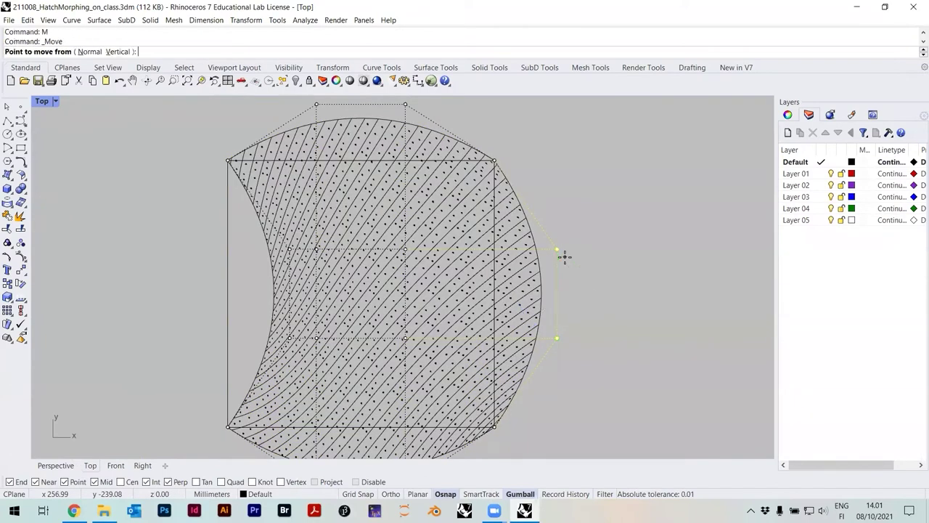
{"action": "left_click", "coordinate": [557, 250]}
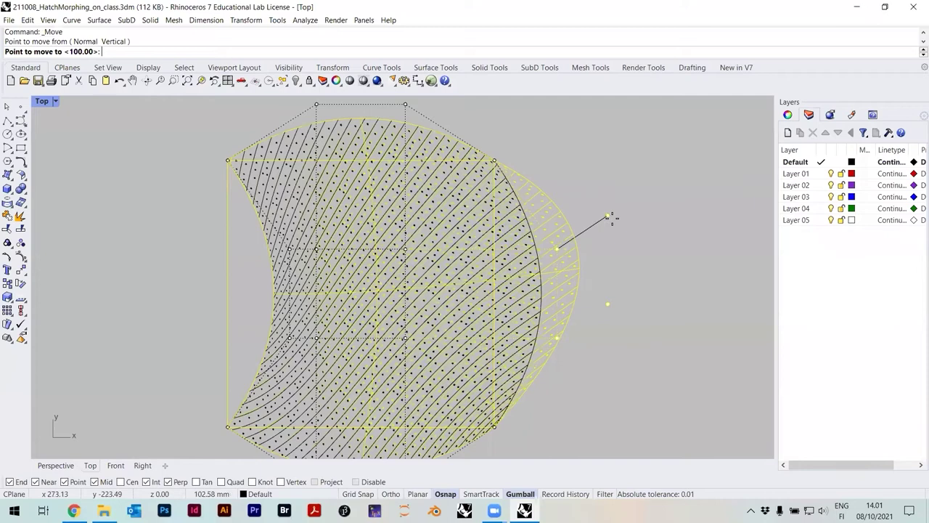
{"action": "type", "text": "100"}
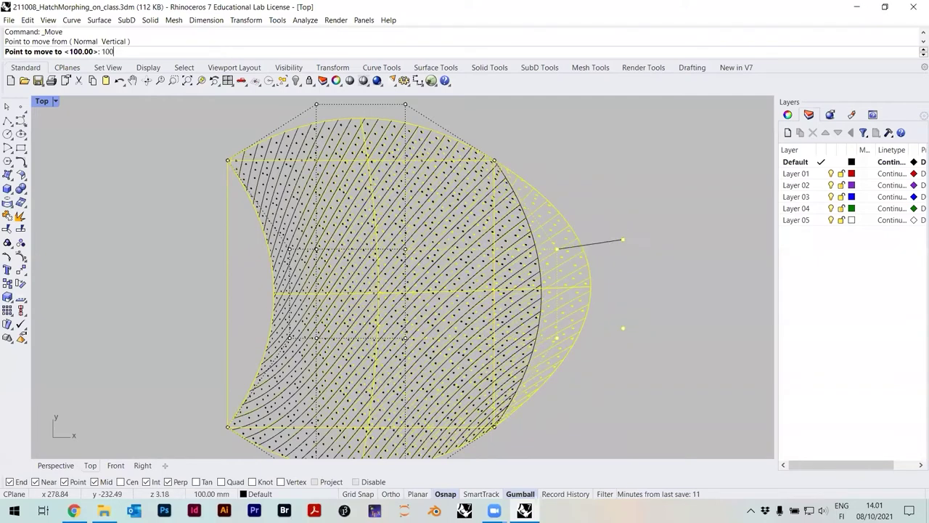
{"action": "key", "text": "Return"}
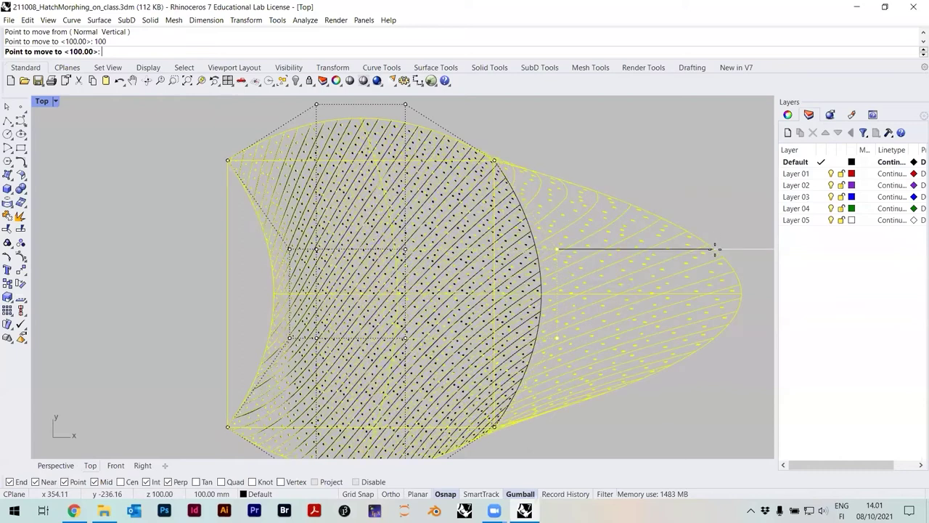
{"action": "scroll", "coordinate": [641, 230], "scroll_direction": "down", "scroll_amount": 6}
{"action": "key", "text": "Escape"}
Step: Move the middle cage points of the diagonal hatch's right side inward to mirror the curved-in left side
{"action": "scroll", "coordinate": [611, 243], "scroll_direction": "up", "scroll_amount": 4}
{"action": "left_click_drag", "start_coordinate": [623, 278], "coordinate": [510, 278]}
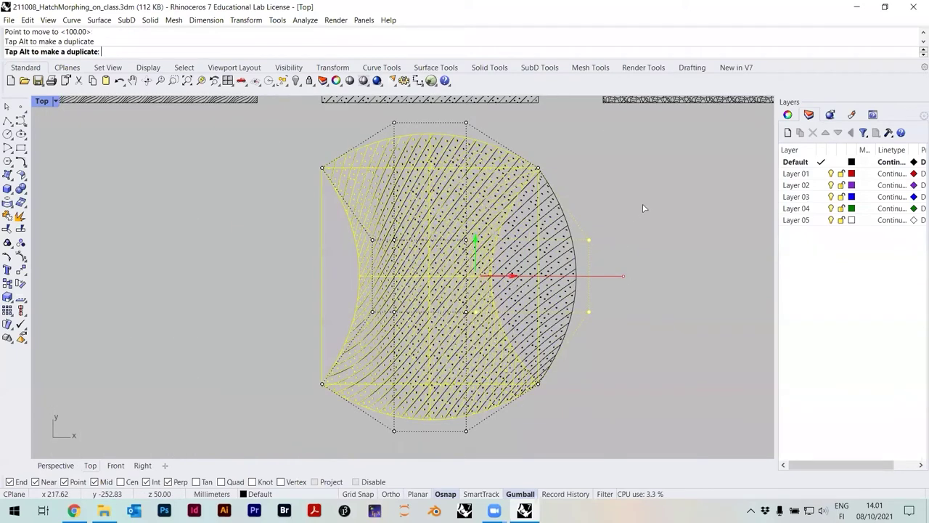
{"action": "left_click_drag", "start_coordinate": [552, 215], "coordinate": [554, 207]}
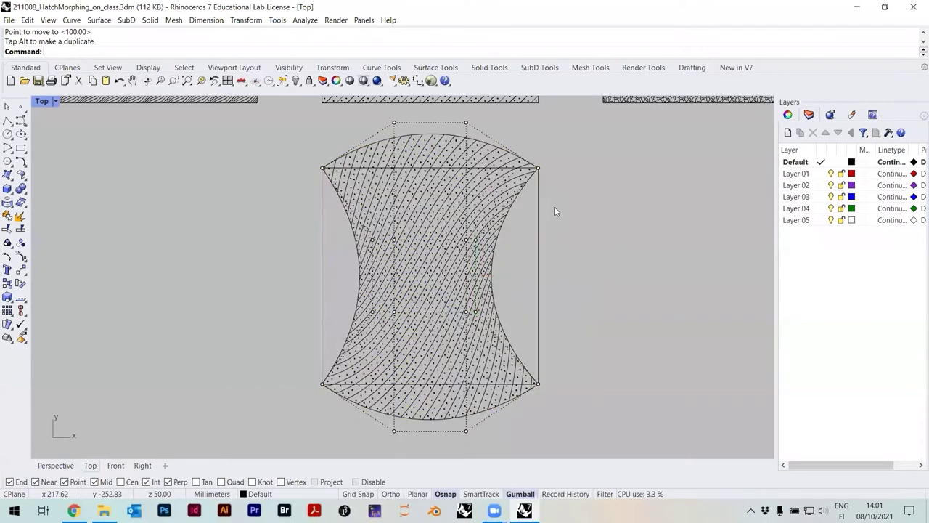
Step: Compare the morphed diagonal hatch with the original square above it, examining how the lines and dots are deformed
{"action": "scroll", "coordinate": [549, 228], "scroll_direction": "down", "scroll_amount": 2}
{"action": "right_click_drag", "start_coordinate": [545, 235], "coordinate": [500, 276]}
{"action": "scroll", "coordinate": [517, 235], "scroll_direction": "down", "scroll_amount": 4}
{"action": "scroll", "coordinate": [493, 172], "scroll_direction": "up", "scroll_amount": 4}
{"action": "scroll", "coordinate": [494, 176], "scroll_direction": "up", "scroll_amount": 4}
{"action": "right_click_drag", "start_coordinate": [459, 184], "coordinate": [407, 243]}
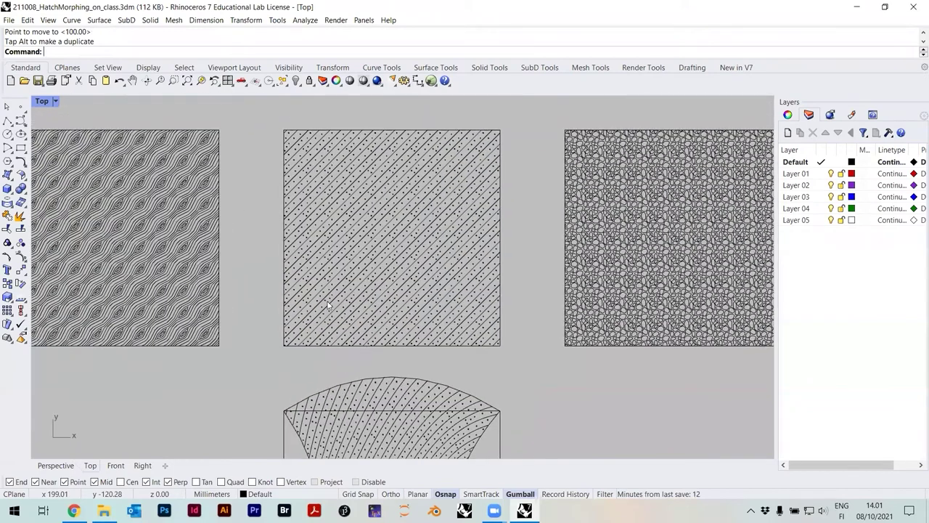
{"action": "mouse_move", "coordinate": [412, 312]}
{"action": "right_mouse_down"}
{"action": "mouse_move", "coordinate": [442, 236]}
{"action": "mouse_move", "coordinate": [485, 213]}
{"action": "mouse_move", "coordinate": [521, 46]}
{"action": "right_mouse_up"}
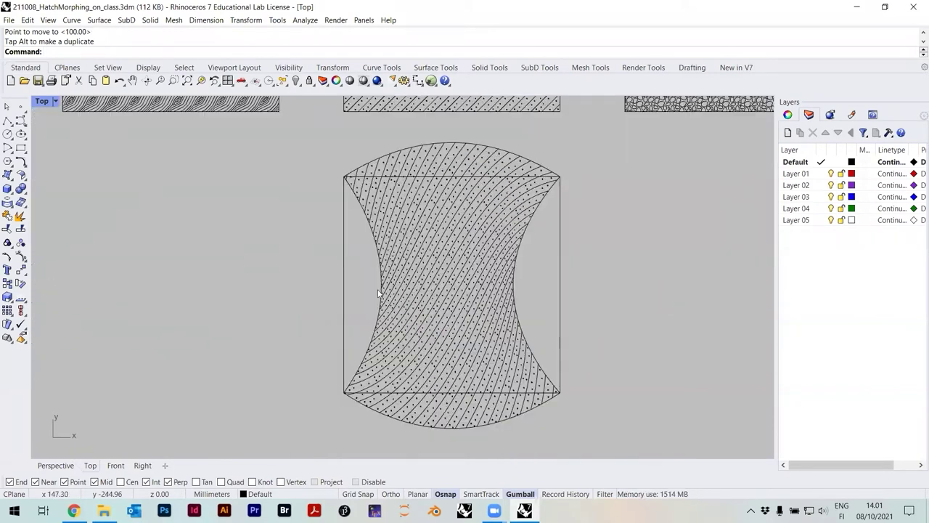
{"action": "scroll", "coordinate": [392, 363], "scroll_direction": "up", "scroll_amount": 3}
{"action": "scroll", "coordinate": [435, 312], "scroll_direction": "down", "scroll_amount": 2}
{"action": "scroll", "coordinate": [493, 239], "scroll_direction": "up", "scroll_amount": 3}
{"action": "scroll", "coordinate": [510, 224], "scroll_direction": "up", "scroll_amount": 2}
{"action": "scroll", "coordinate": [434, 355], "scroll_direction": "down", "scroll_amount": 6}
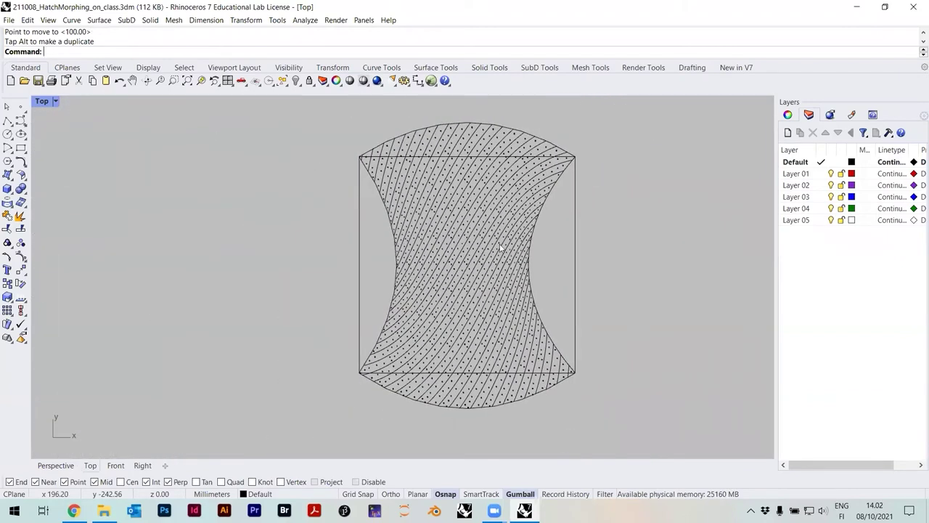
{"action": "right_click_drag", "start_coordinate": [487, 272], "coordinate": [442, 276]}
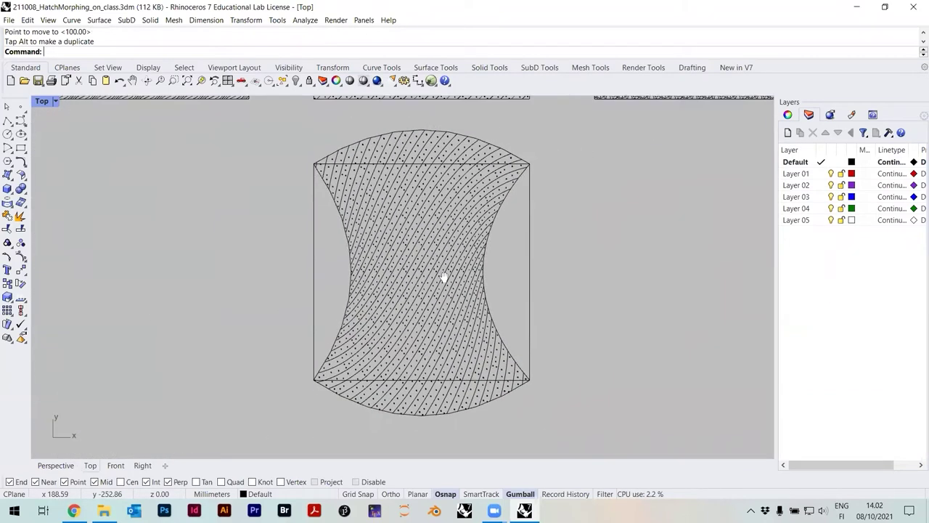
{"action": "left_click", "coordinate": [422, 255]}
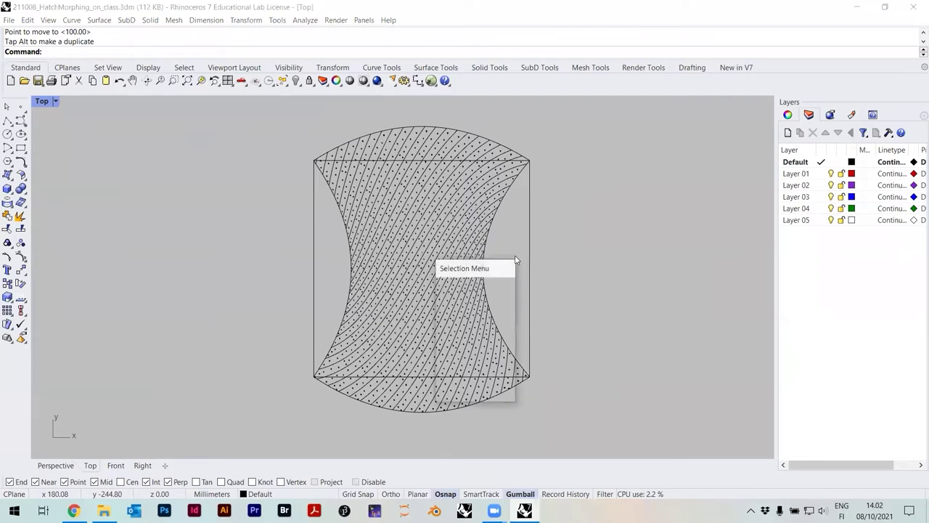
{"action": "left_click", "coordinate": [421, 310]}
{"action": "scroll", "coordinate": [425, 305], "scroll_direction": "up", "scroll_amount": 3}
{"action": "scroll", "coordinate": [426, 298], "scroll_direction": "down", "scroll_amount": 3}
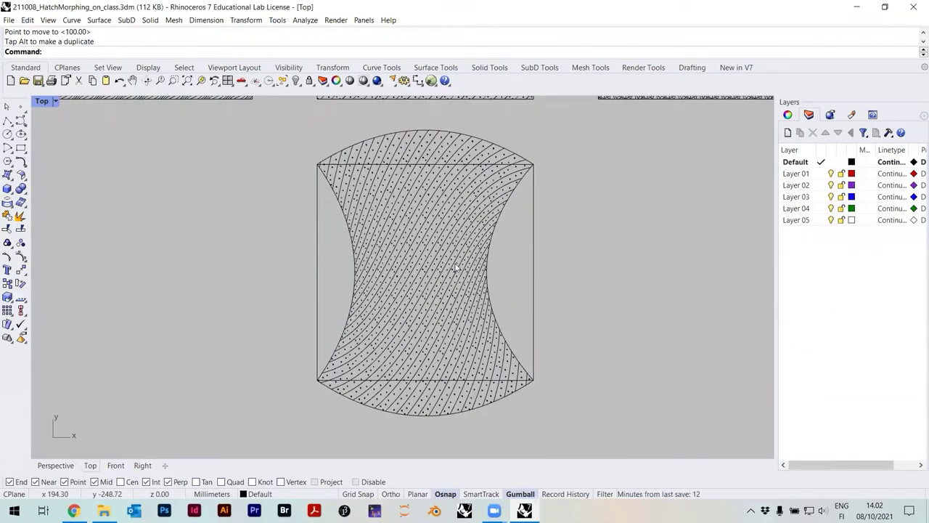
Step: Duplicate the plus-sign hatch square in the second row's last column in place
{"action": "scroll", "coordinate": [484, 213], "scroll_direction": "down", "scroll_amount": 8}
{"action": "mouse_move", "coordinate": [484, 230]}
{"action": "right_mouse_down"}
{"action": "mouse_move", "coordinate": [477, 251]}
{"action": "mouse_move", "coordinate": [424, 282]}
{"action": "right_mouse_up"}
{"action": "scroll", "coordinate": [437, 252], "scroll_direction": "up", "scroll_amount": 4}
{"action": "scroll", "coordinate": [414, 281], "scroll_direction": "down", "scroll_amount": 4}
{"action": "right_click_drag", "start_coordinate": [623, 182], "coordinate": [556, 208]}
{"action": "scroll", "coordinate": [559, 203], "scroll_direction": "up", "scroll_amount": 3}
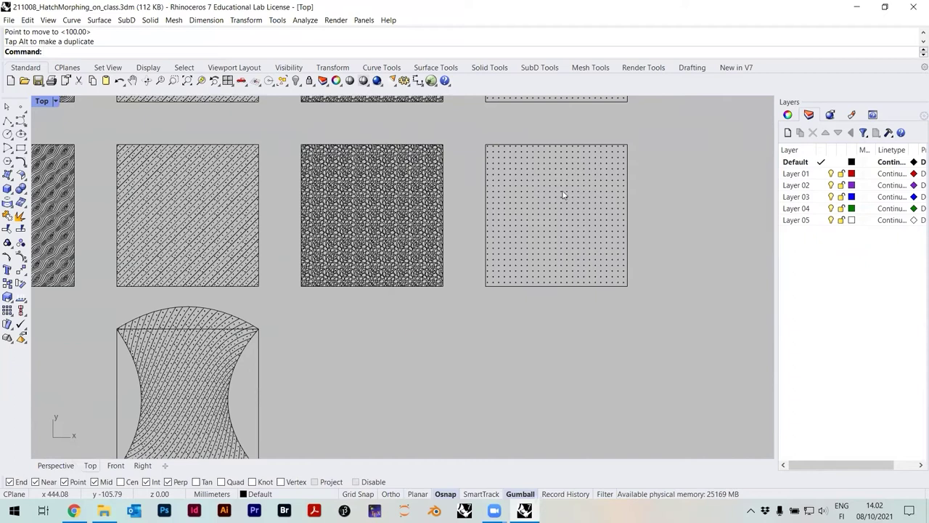
{"action": "mouse_move", "coordinate": [286, 134]}
{"action": "left_mouse_down"}
{"action": "mouse_move", "coordinate": [430, 283]}
{"action": "mouse_move", "coordinate": [371, 176]}
{"action": "mouse_move", "coordinate": [318, 126]}
{"action": "left_mouse_up"}
{"action": "left_click_drag", "start_coordinate": [464, 129], "coordinate": [694, 336]}
{"action": "key", "text": "ctrl+c"}
{"action": "key", "text": "ctrl+v"}
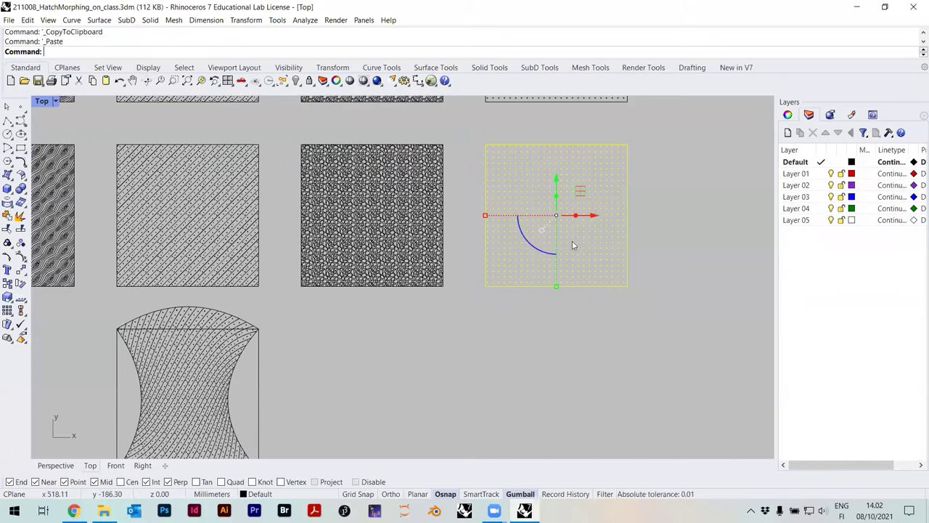
Step: Move the duplicated plus-sign hatch square straight down one row, using the squares' lower-right corners as reference points
{"action": "right_click_drag", "start_coordinate": [660, 193], "coordinate": [631, 249]}
{"action": "type", "text": "m"}
{"action": "key", "text": "Return"}
{"action": "scroll", "coordinate": [600, 160], "scroll_direction": "up", "scroll_amount": 4}
{"action": "left_click", "coordinate": [601, 159]}
{"action": "scroll", "coordinate": [602, 180], "scroll_direction": "down", "scroll_amount": 2}
{"action": "scroll", "coordinate": [602, 408], "scroll_direction": "up", "scroll_amount": 2}
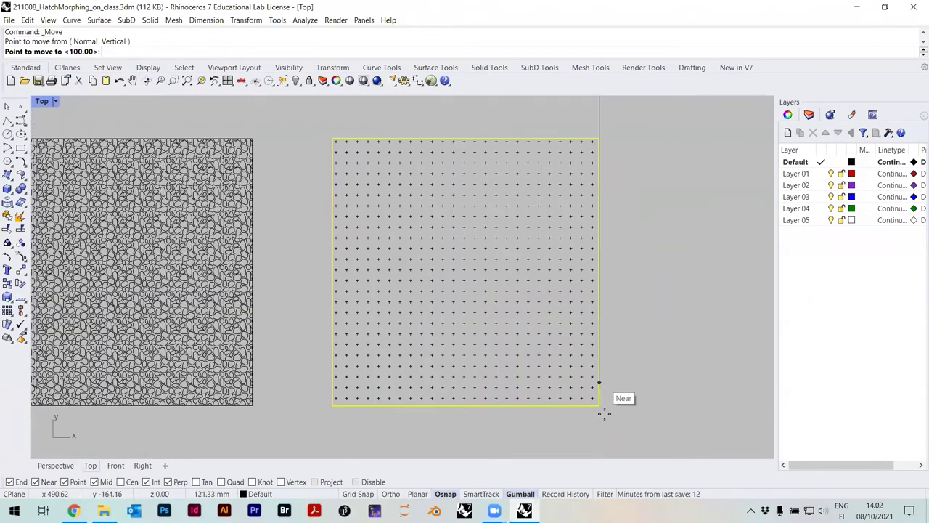
{"action": "left_click", "coordinate": [603, 411]}
{"action": "scroll", "coordinate": [589, 231], "scroll_direction": "down", "scroll_amount": 6}
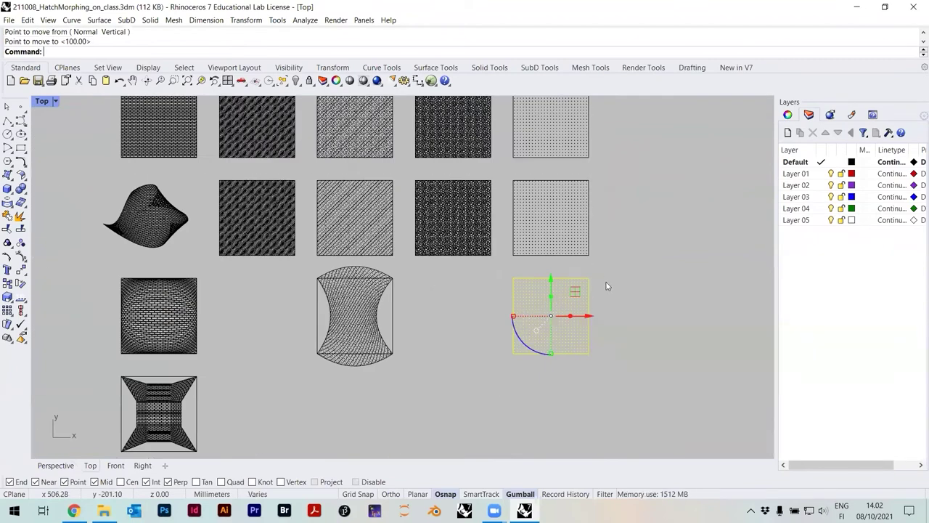
{"action": "key", "text": "Escape"}
Step: Create a control cage over the copied plus-sign square, with height equal to width, 4 points and degree 3 in each direction
{"action": "scroll", "coordinate": [588, 369], "scroll_direction": "up", "scroll_amount": 3}
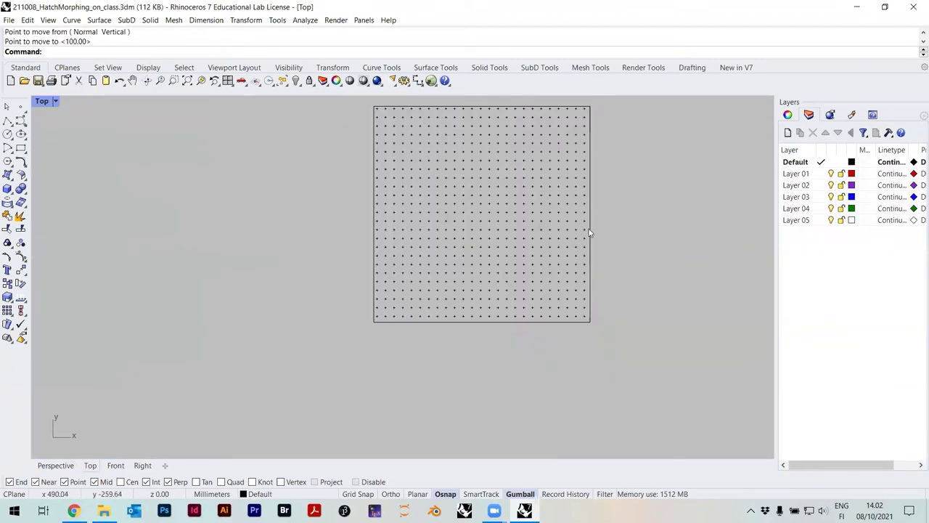
{"action": "type", "text": "Cage"}
{"action": "key", "text": "Return"}
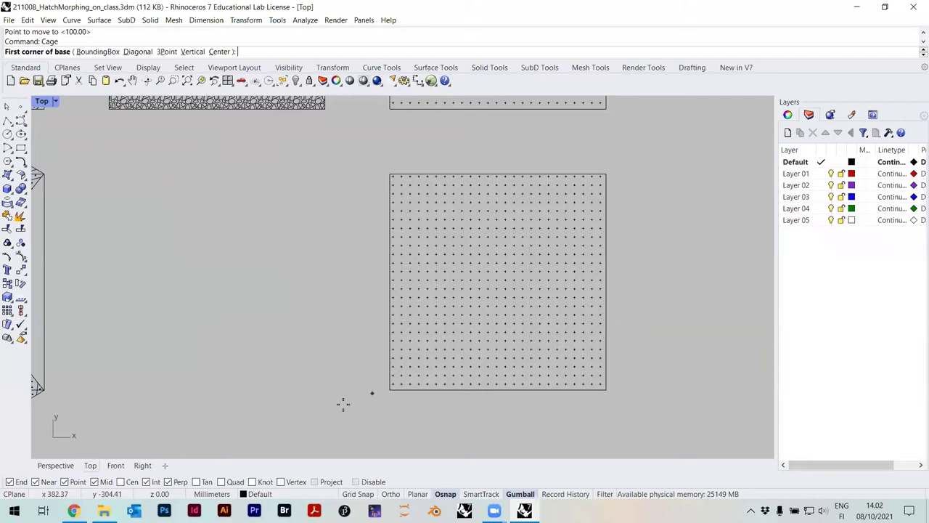
{"action": "left_click", "coordinate": [392, 394]}
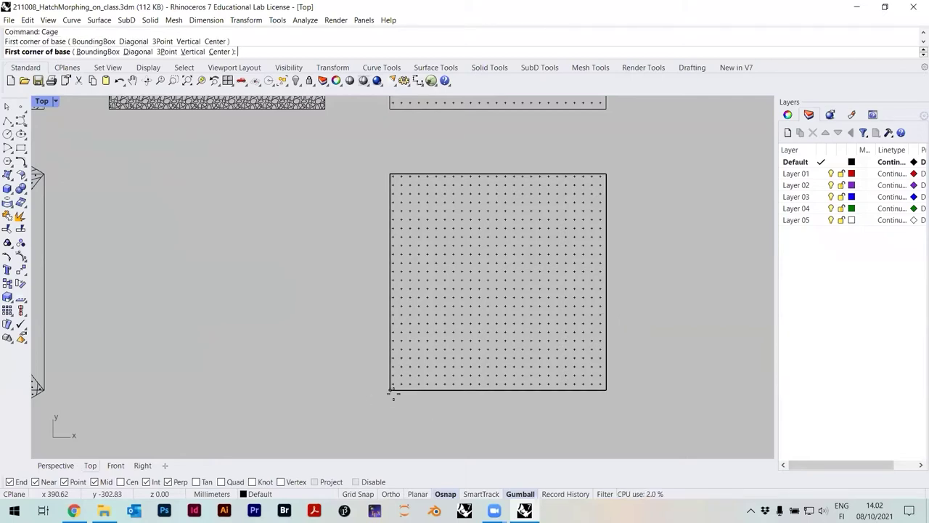
{"action": "left_click", "coordinate": [609, 176]}
{"action": "key", "text": "Return"}
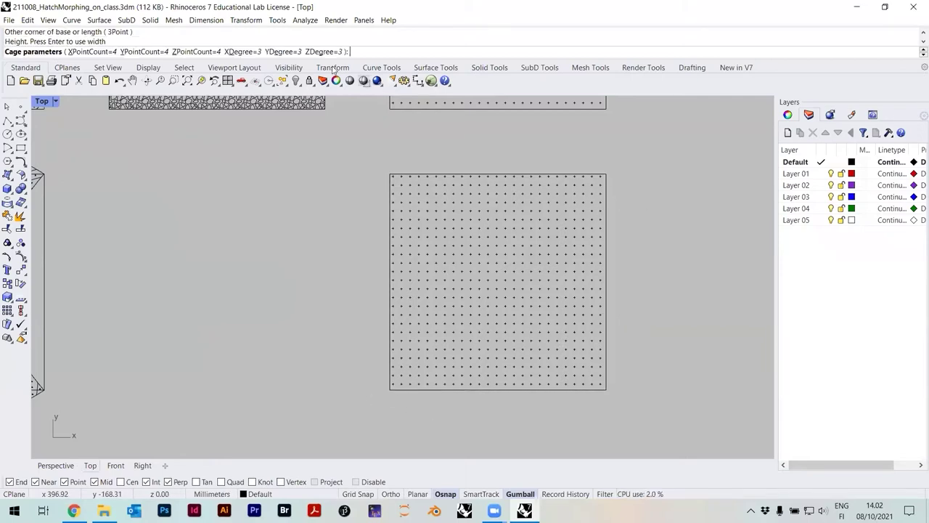
{"action": "key", "text": "Return"}
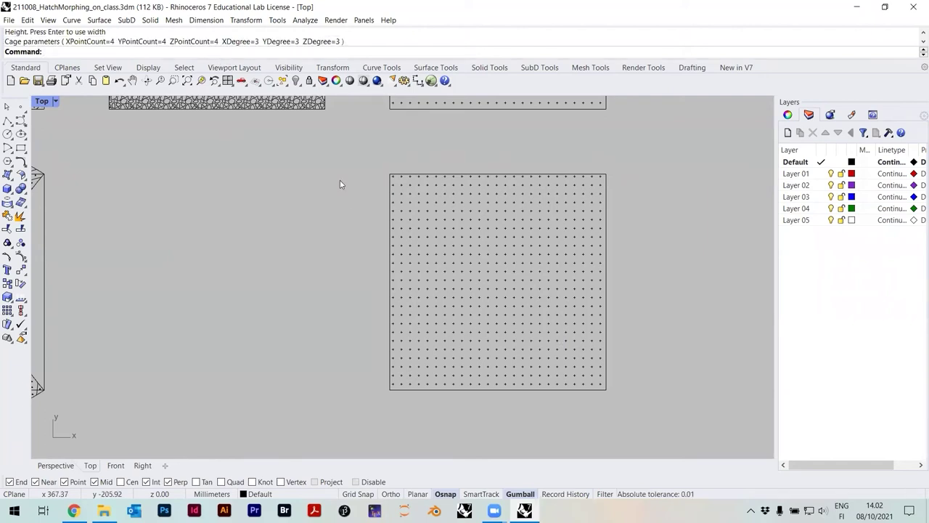
Step: Bind the copied plus-sign hatch square to its control cage with CageEdit, using the Global region
{"action": "type", "text": "CageEdit"}
{"action": "key", "text": "Return"}
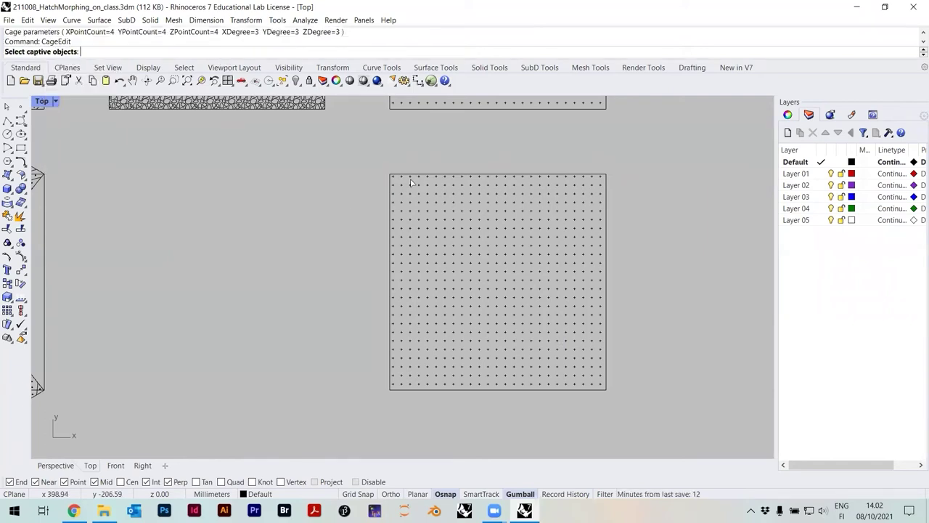
{"action": "left_click_drag", "start_coordinate": [367, 157], "coordinate": [651, 414]}
{"action": "key", "text": "Return"}
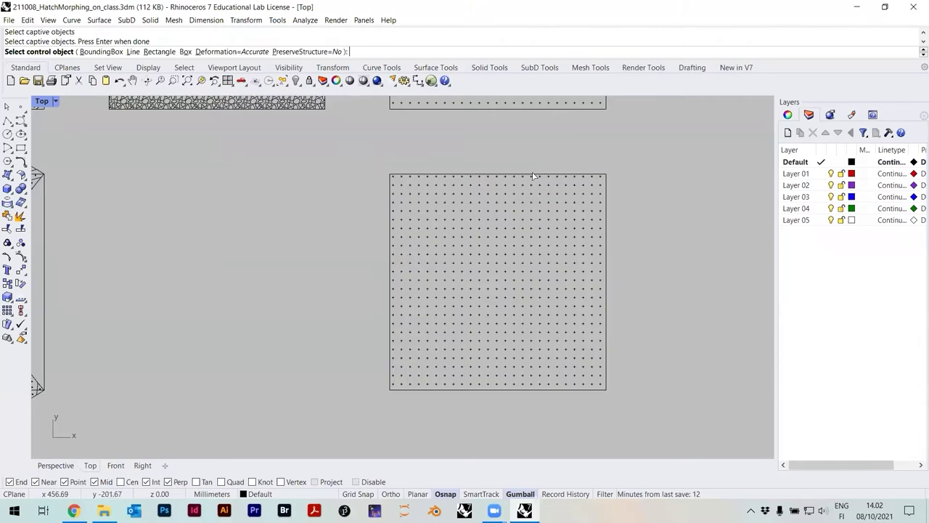
{"action": "left_click", "coordinate": [533, 175]}
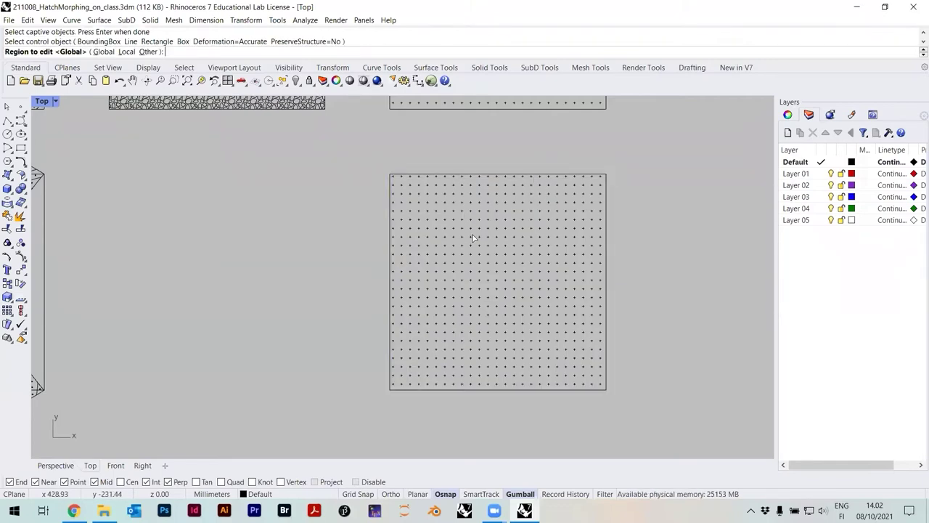
{"action": "key", "text": "Return"}
Step: Move the cage's upper-left inner points just beyond the upper-left corner and its lower-right inner points beyond the lower-right corner
{"action": "mouse_move", "coordinate": [456, 229]}
{"action": "left_mouse_down"}
{"action": "mouse_move", "coordinate": [473, 267]}
{"action": "mouse_move", "coordinate": [381, 161]}
{"action": "left_mouse_up"}
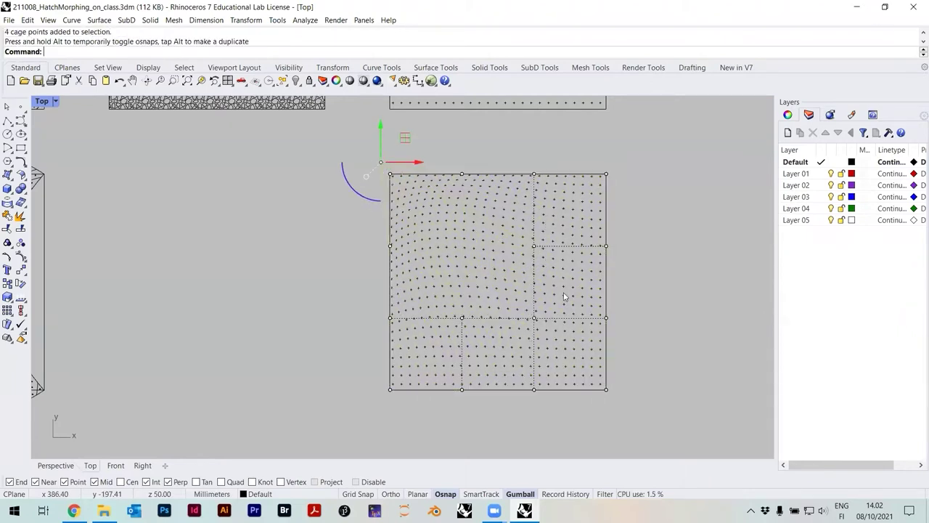
{"action": "left_click_drag", "start_coordinate": [555, 334], "coordinate": [646, 418]}
{"action": "scroll", "coordinate": [443, 195], "scroll_direction": "down", "scroll_amount": 2}
{"action": "scroll", "coordinate": [443, 195], "scroll_direction": "up", "scroll_amount": 1}
Step: Pull the displaced upper-left and lower-right inner cage points farther out diagonally to strengthen the plus-sign hatch's distortion
{"action": "left_click", "coordinate": [393, 160]}
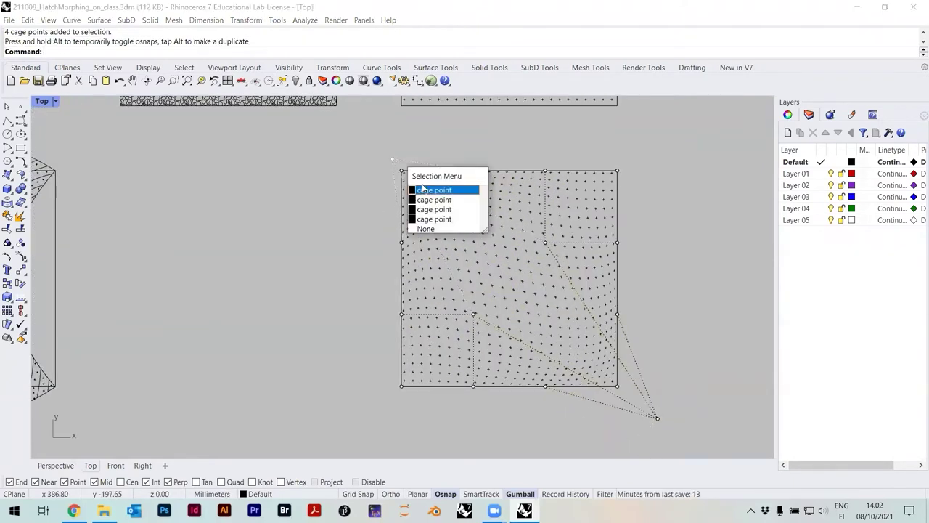
{"action": "mouse_move", "coordinate": [380, 143]}
{"action": "left_mouse_down"}
{"action": "mouse_move", "coordinate": [397, 165]}
{"action": "mouse_move", "coordinate": [356, 130]}
{"action": "left_mouse_up"}
{"action": "scroll", "coordinate": [359, 132], "scroll_direction": "down", "scroll_amount": 2}
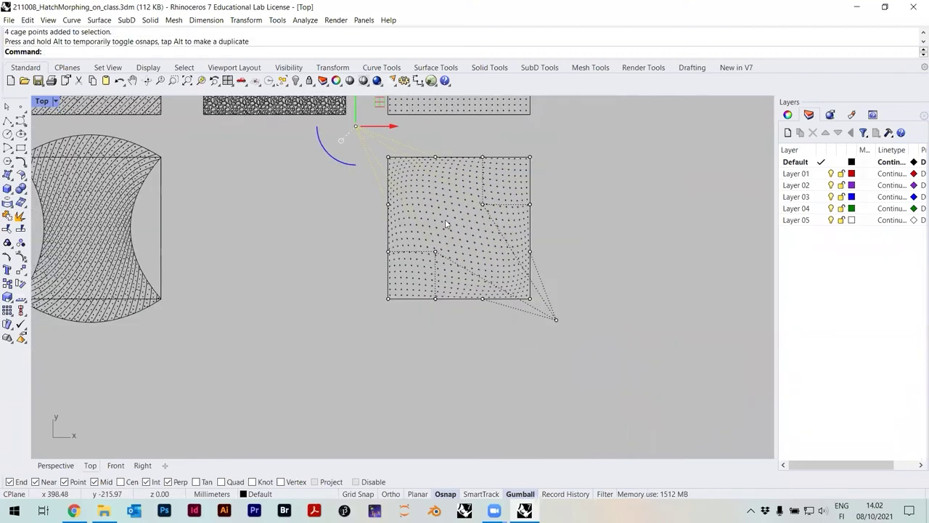
{"action": "scroll", "coordinate": [556, 319], "scroll_direction": "up", "scroll_amount": 1}
{"action": "left_click", "coordinate": [556, 319]}
{"action": "left_click_drag", "start_coordinate": [557, 321], "coordinate": [598, 356]}
Step: Move the lower-left inner cage points of the plus-sign hatch slightly down and to the left
{"action": "left_click", "coordinate": [410, 238]}
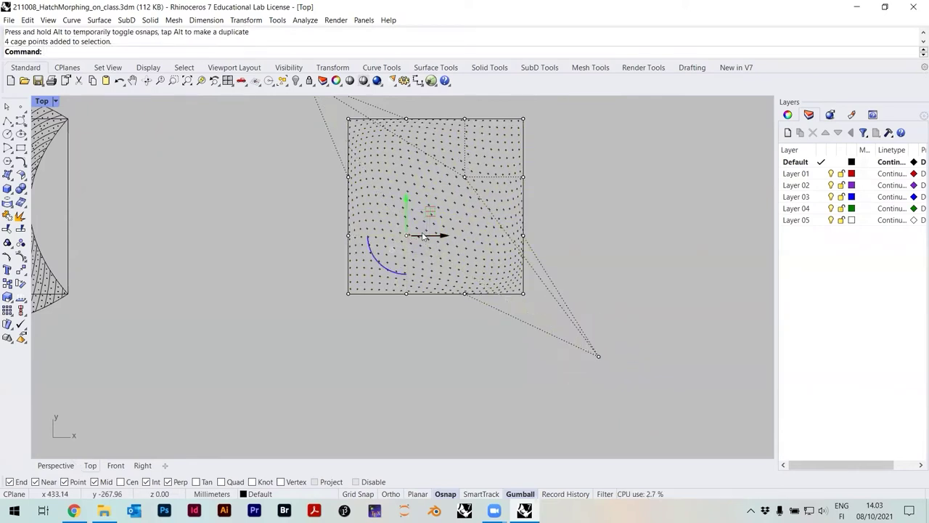
{"action": "scroll", "coordinate": [420, 239], "scroll_direction": "up", "scroll_amount": 3}
{"action": "left_click_drag", "start_coordinate": [385, 240], "coordinate": [357, 282]}
{"action": "scroll", "coordinate": [452, 284], "scroll_direction": "down", "scroll_amount": 2}
{"action": "scroll", "coordinate": [451, 285], "scroll_direction": "down", "scroll_amount": 3}
{"action": "scroll", "coordinate": [381, 133], "scroll_direction": "up", "scroll_amount": 2}
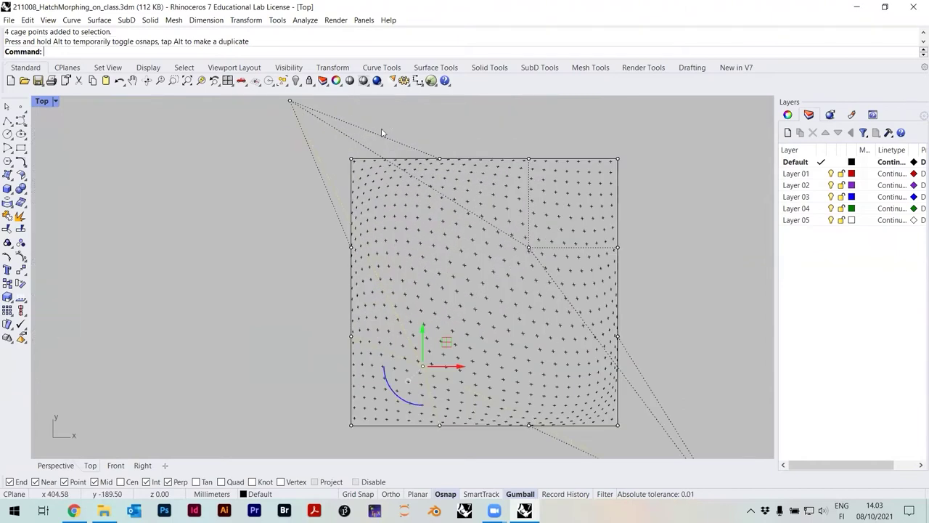
Step: Move the outlying upper-left cage points back inside the plus-sign square and shift the lower-left and upper-right inner points within it
{"action": "scroll", "coordinate": [306, 176], "scroll_direction": "down", "scroll_amount": 2}
{"action": "left_click_drag", "start_coordinate": [287, 111], "coordinate": [393, 253]}
{"action": "scroll", "coordinate": [403, 336], "scroll_direction": "up", "scroll_amount": 2}
{"action": "left_click_drag", "start_coordinate": [403, 336], "coordinate": [500, 365]}
{"action": "scroll", "coordinate": [568, 336], "scroll_direction": "down", "scroll_amount": 1}
{"action": "left_click", "coordinate": [494, 219]}
{"action": "scroll", "coordinate": [498, 215], "scroll_direction": "up", "scroll_amount": 1}
{"action": "left_click_drag", "start_coordinate": [491, 227], "coordinate": [433, 180]}
{"action": "scroll", "coordinate": [435, 181], "scroll_direction": "down", "scroll_amount": 2}
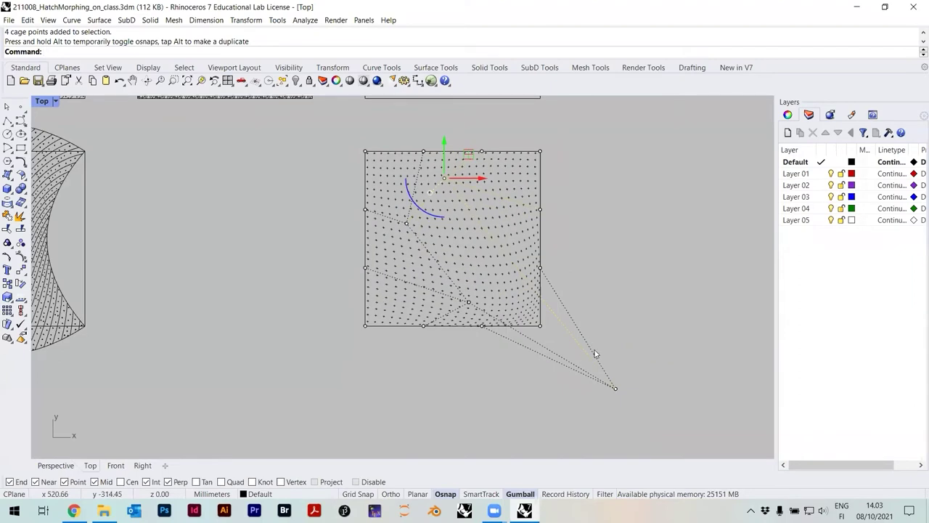
Step: Bring the far lower-right cage points back inside the square and readjust the lower-left and upper-left inner points
{"action": "left_click", "coordinate": [616, 391]}
{"action": "left_click_drag", "start_coordinate": [617, 392], "coordinate": [490, 229]}
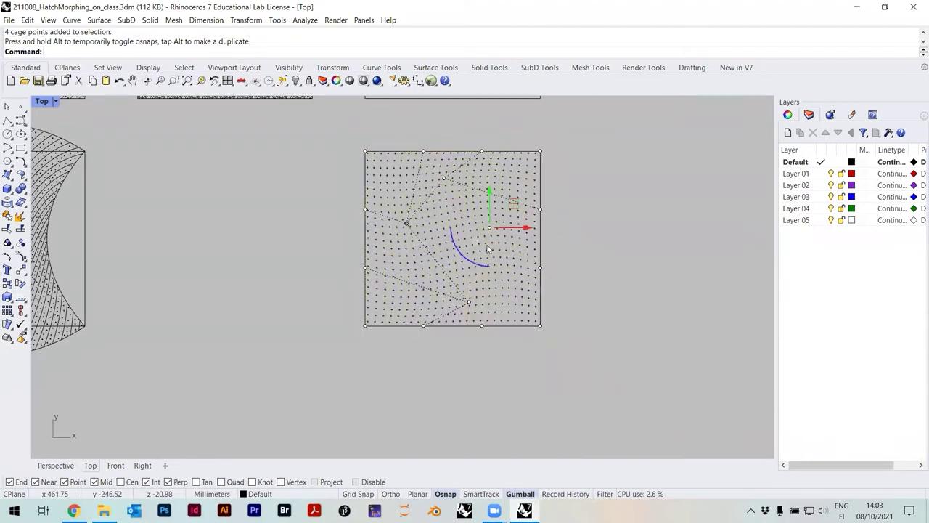
{"action": "scroll", "coordinate": [489, 249], "scroll_direction": "up", "scroll_amount": 1}
{"action": "left_click", "coordinate": [465, 316]}
{"action": "left_click_drag", "start_coordinate": [465, 316], "coordinate": [481, 271]}
{"action": "left_click", "coordinate": [388, 218]}
{"action": "left_click_drag", "start_coordinate": [388, 218], "coordinate": [381, 243]}
{"action": "scroll", "coordinate": [443, 243], "scroll_direction": "up", "scroll_amount": 1}
{"action": "left_click", "coordinate": [479, 270]}
{"action": "left_click_drag", "start_coordinate": [490, 279], "coordinate": [473, 295]}
Step: Offset the inner cage points further: lower-right ones up and right, upper-left ones down and left, lower-left ones slightly right
{"action": "left_click", "coordinate": [501, 218]}
{"action": "left_click_drag", "start_coordinate": [501, 218], "coordinate": [521, 193]}
{"action": "left_click", "coordinate": [433, 144]}
{"action": "mouse_move", "coordinate": [434, 147]}
{"action": "left_mouse_down"}
{"action": "mouse_move", "coordinate": [430, 171]}
{"action": "mouse_move", "coordinate": [396, 196]}
{"action": "mouse_move", "coordinate": [374, 268]}
{"action": "left_mouse_up"}
{"action": "scroll", "coordinate": [434, 214], "scroll_direction": "up", "scroll_amount": 4}
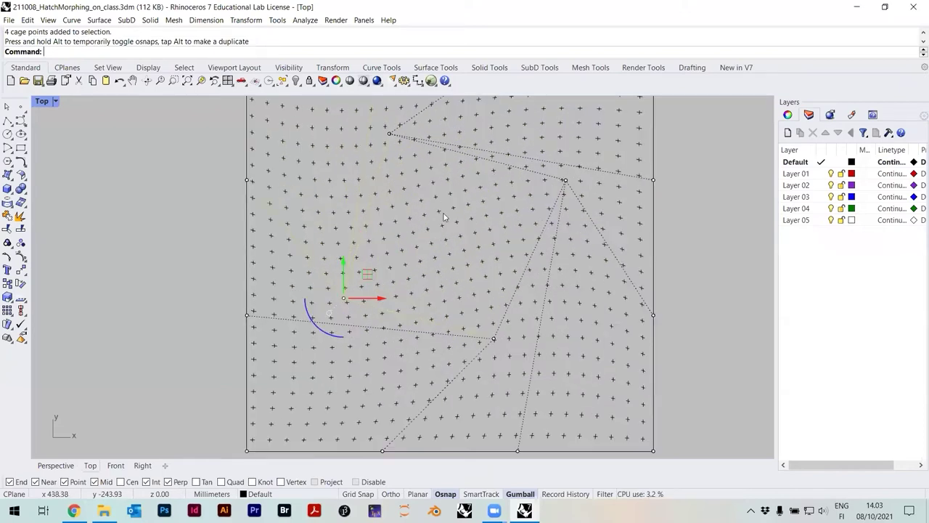
{"action": "left_click", "coordinate": [494, 339]}
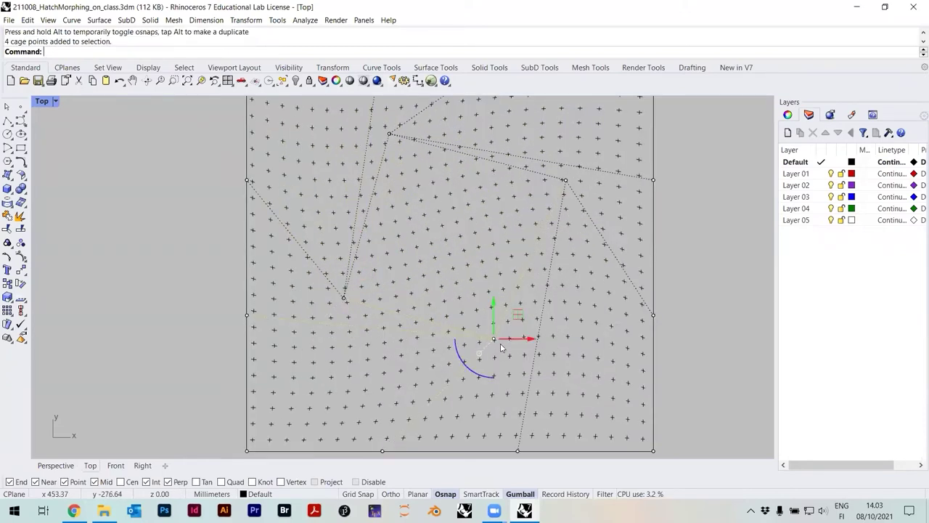
{"action": "left_click_drag", "start_coordinate": [495, 341], "coordinate": [527, 342]}
Step: Deselect and turn off the cage points, and review the morphed plus-sign square beside the other hatches
{"action": "scroll", "coordinate": [528, 343], "scroll_direction": "down", "scroll_amount": 4}
{"action": "left_click", "coordinate": [692, 304]}
{"action": "scroll", "coordinate": [616, 291], "scroll_direction": "down", "scroll_amount": 5}
{"action": "scroll", "coordinate": [628, 298], "scroll_direction": "up", "scroll_amount": 2}
{"action": "key", "text": "Escape"}
{"action": "scroll", "coordinate": [471, 236], "scroll_direction": "up", "scroll_amount": 3}
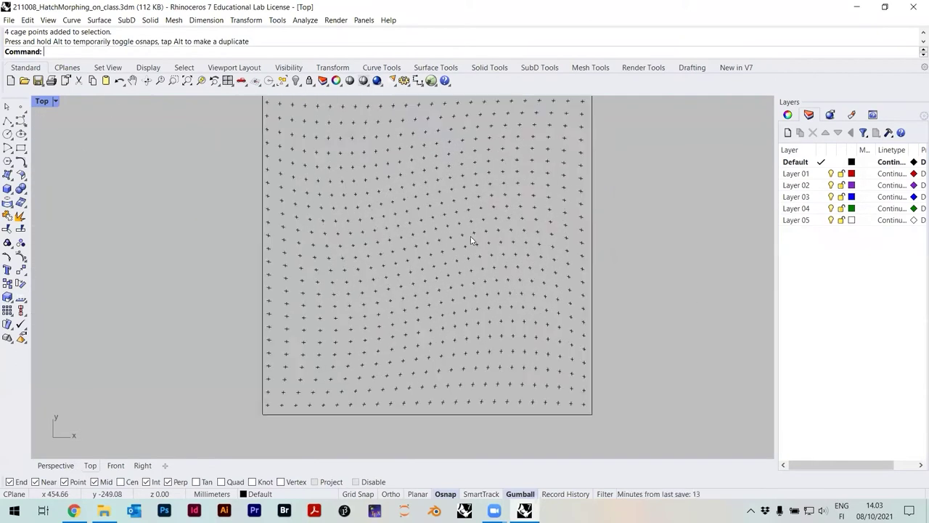
{"action": "scroll", "coordinate": [498, 265], "scroll_direction": "down", "scroll_amount": 1}
{"action": "scroll", "coordinate": [354, 326], "scroll_direction": "down", "scroll_amount": 2}
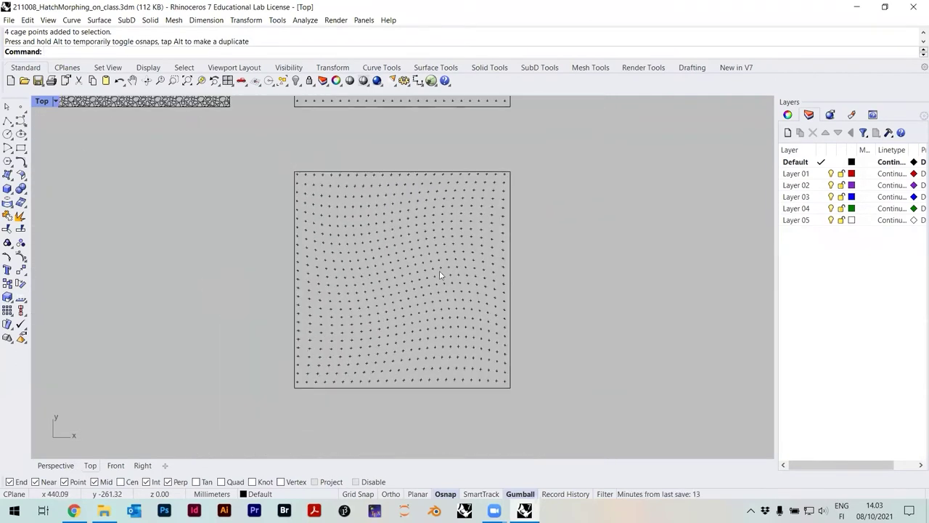
{"action": "scroll", "coordinate": [450, 303], "scroll_direction": "down", "scroll_amount": 5}
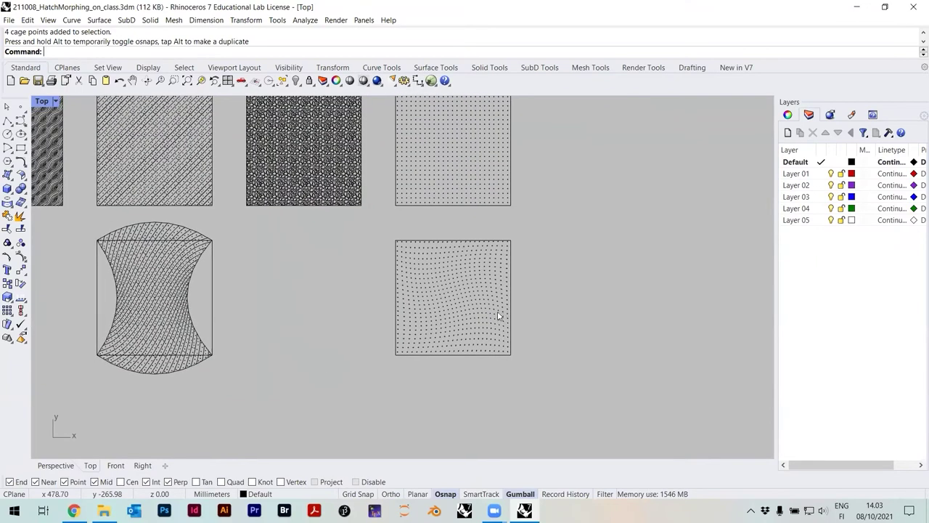
{"action": "left_click", "coordinate": [513, 321]}
{"action": "left_click", "coordinate": [534, 298]}
{"action": "scroll", "coordinate": [528, 289], "scroll_direction": "up", "scroll_amount": 2}
{"action": "scroll", "coordinate": [477, 253], "scroll_direction": "up", "scroll_amount": 3}
{"action": "left_click_drag", "start_coordinate": [481, 230], "coordinate": [411, 383]}
{"action": "scroll", "coordinate": [451, 213], "scroll_direction": "down", "scroll_amount": 2}
{"action": "scroll", "coordinate": [618, 385], "scroll_direction": "up", "scroll_amount": 2}
{"action": "key", "text": "Escape"}
Step: Try deleting a band of plus signs from the morphed square, excluding its cage and border, and undo the deletion
{"action": "mouse_move", "coordinate": [345, 329]}
{"action": "left_mouse_down"}
{"action": "mouse_move", "coordinate": [322, 331]}
{"action": "mouse_move", "coordinate": [334, 340]}
{"action": "left_mouse_up"}
{"action": "left_click_drag", "start_coordinate": [600, 279], "coordinate": [335, 354]}
{"action": "left_click", "coordinate": [509, 287], "text": "ctrl"}
{"action": "left_click", "coordinate": [509, 287], "text": "shift"}
{"action": "right_click_drag", "start_coordinate": [514, 265], "coordinate": [518, 264]}
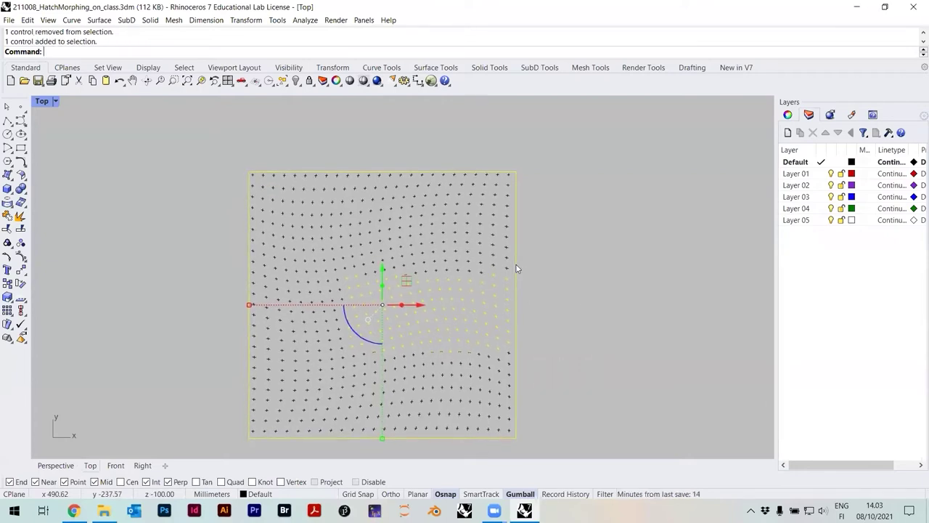
{"action": "left_click", "coordinate": [517, 264], "text": "ctrl"}
{"action": "scroll", "coordinate": [512, 262], "scroll_direction": "up", "scroll_amount": 6}
{"action": "left_click_drag", "start_coordinate": [528, 257], "coordinate": [516, 243], "text": "ctrl"}
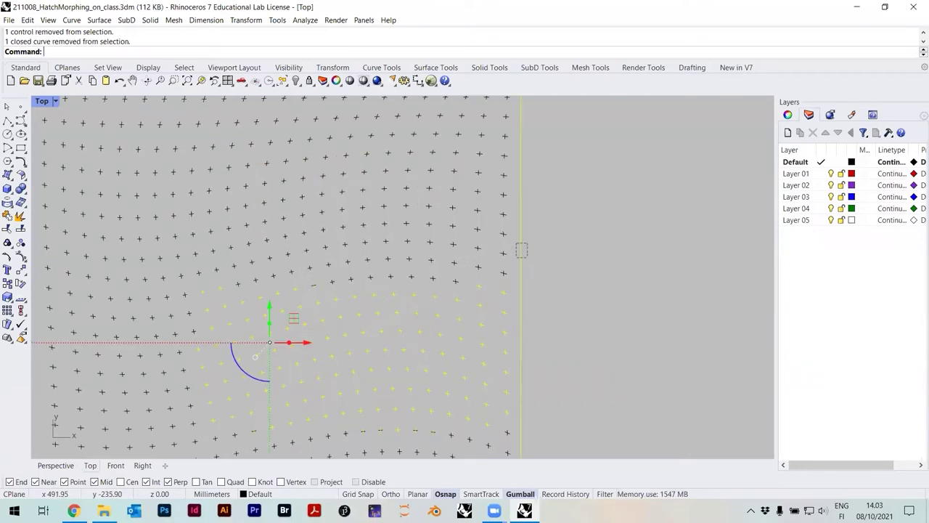
{"action": "scroll", "coordinate": [540, 251], "scroll_direction": "down", "scroll_amount": 4}
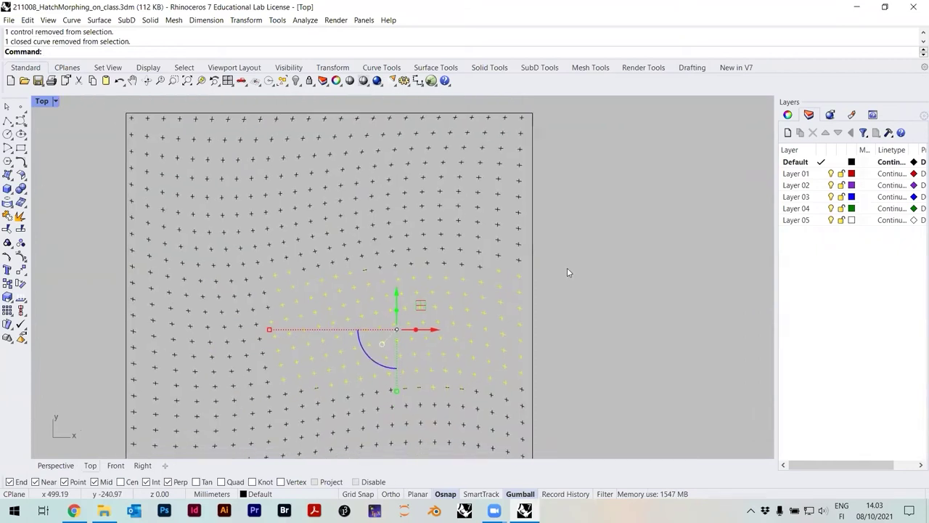
{"action": "key", "text": "Delete"}
{"action": "scroll", "coordinate": [548, 252], "scroll_direction": "down", "scroll_amount": 3}
{"action": "key", "text": "ctrl+z"}
{"action": "scroll", "coordinate": [572, 258], "scroll_direction": "down", "scroll_amount": 5}
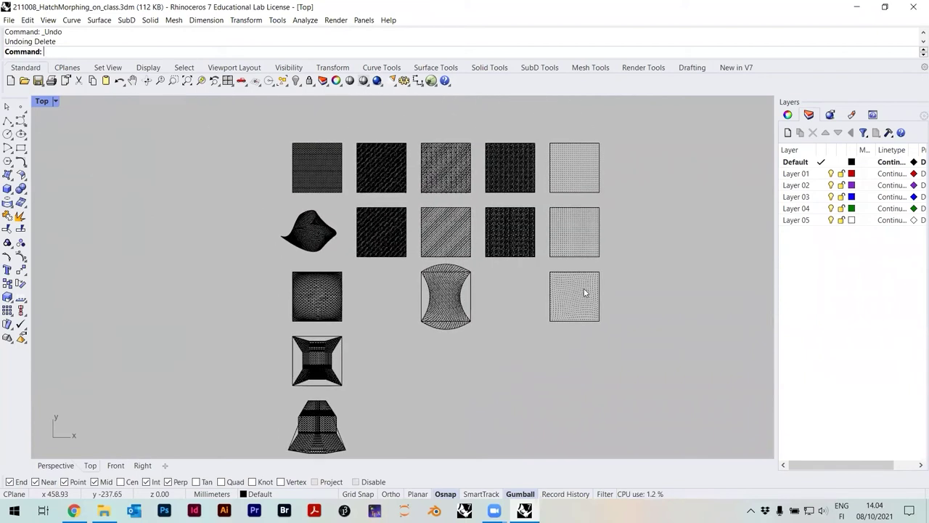
Step: Save the 211008_HatchMorphing_on_class.3dm model
{"action": "right_click_drag", "start_coordinate": [621, 286], "coordinate": [613, 259]}
{"action": "key", "text": "ctrl+s"}
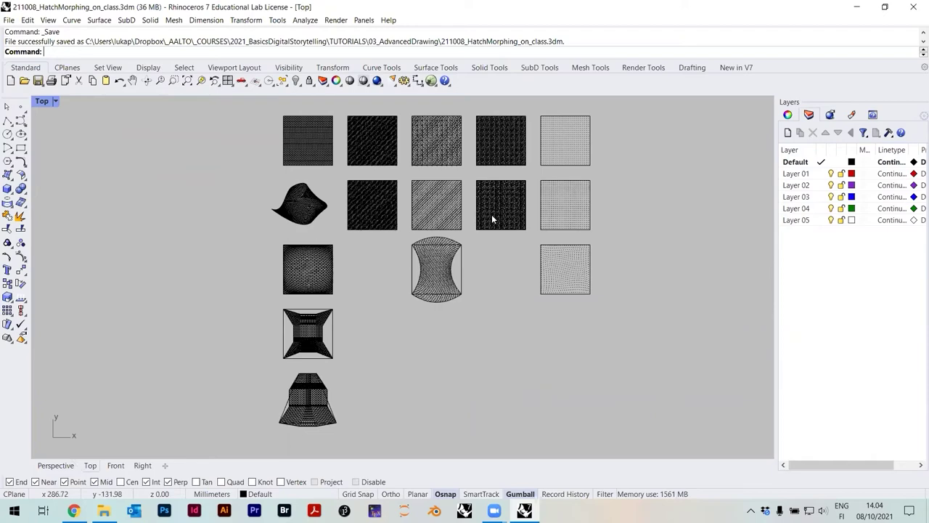
{"action": "scroll", "coordinate": [493, 219], "scroll_direction": "up", "scroll_amount": 5}
{"action": "scroll", "coordinate": [489, 259], "scroll_direction": "down", "scroll_amount": 2}
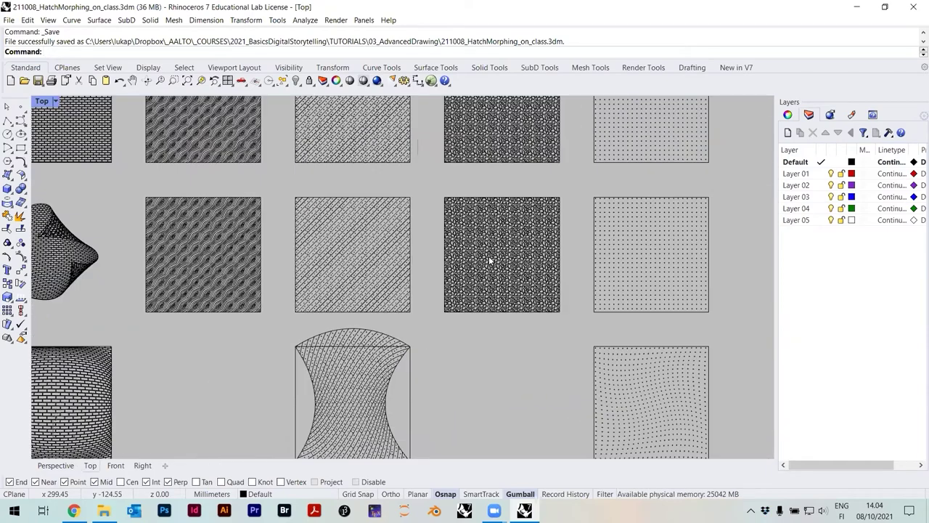
{"action": "scroll", "coordinate": [489, 256], "scroll_direction": "down", "scroll_amount": 1}
{"action": "right_click_drag", "start_coordinate": [489, 255], "coordinate": [532, 284]}
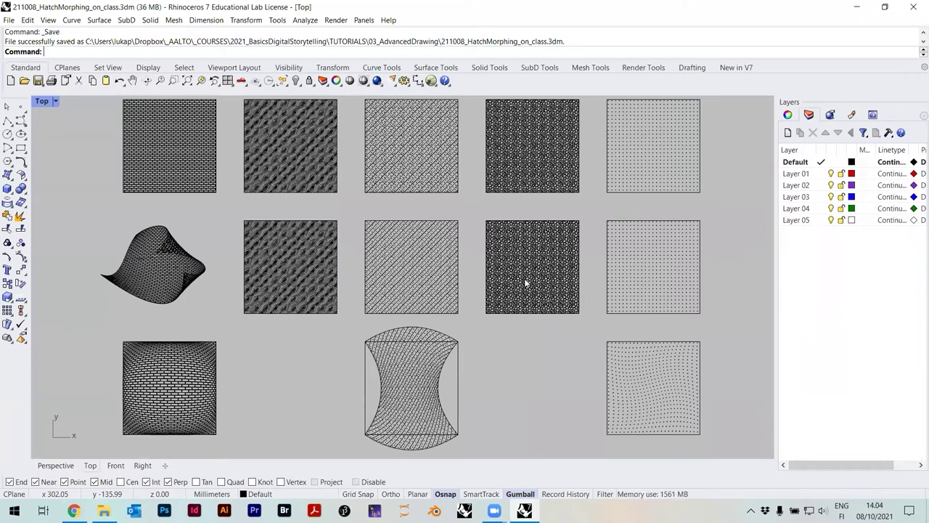
{"action": "scroll", "coordinate": [527, 283], "scroll_direction": "down", "scroll_amount": 5}
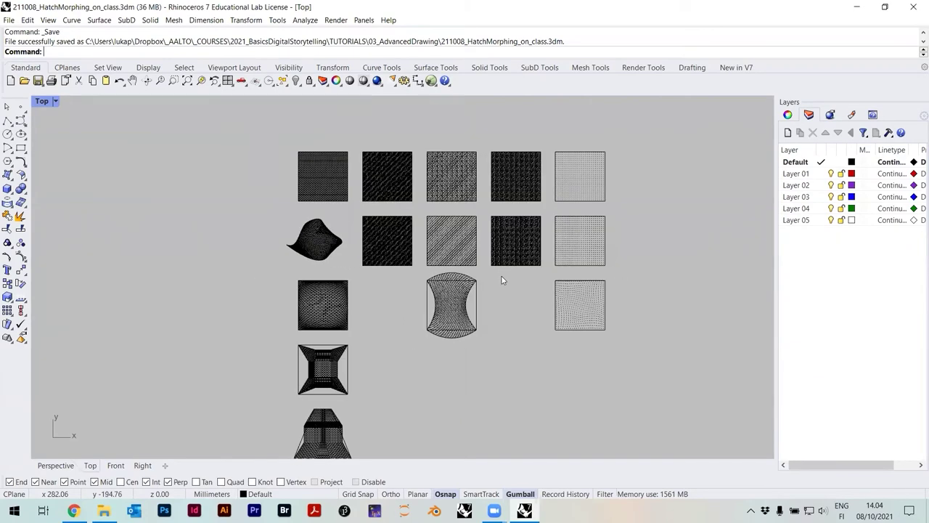
{"action": "scroll", "coordinate": [504, 278], "scroll_direction": "up", "scroll_amount": 5}
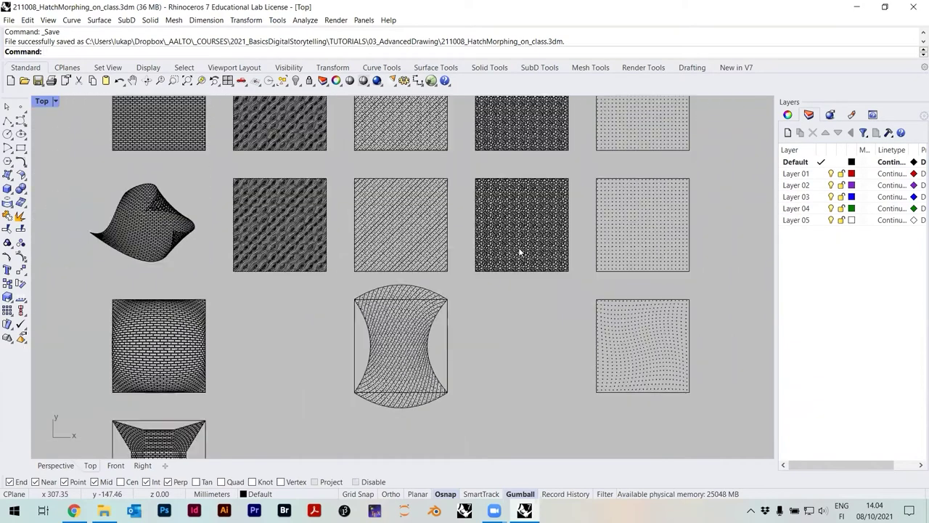
{"action": "scroll", "coordinate": [441, 239], "scroll_direction": "down", "scroll_amount": 4}
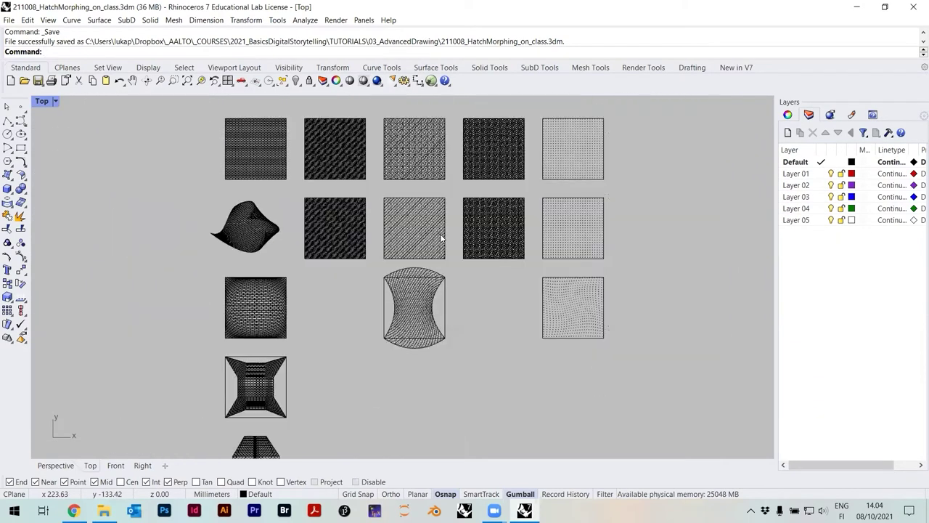
{"action": "left_click", "coordinate": [9, 20]}
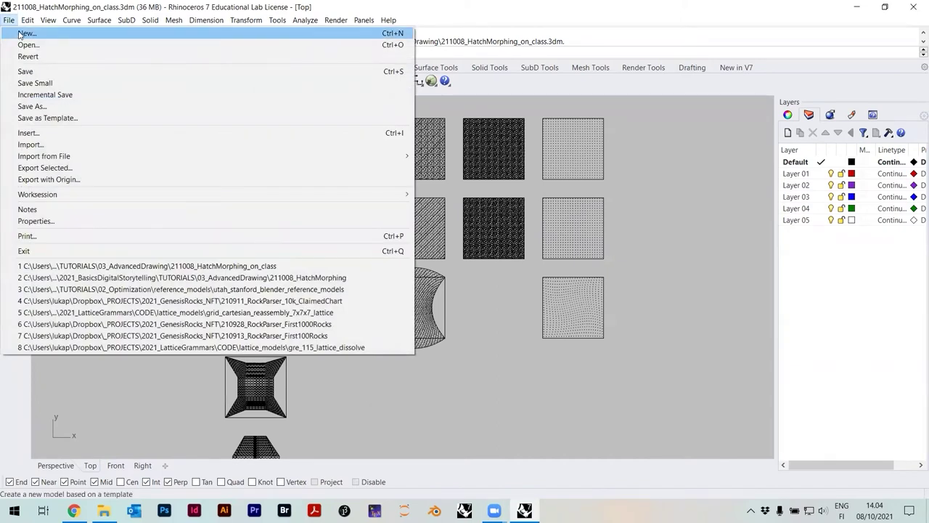
{"action": "left_click", "coordinate": [21, 35]}
{"action": "left_click", "coordinate": [538, 474]}
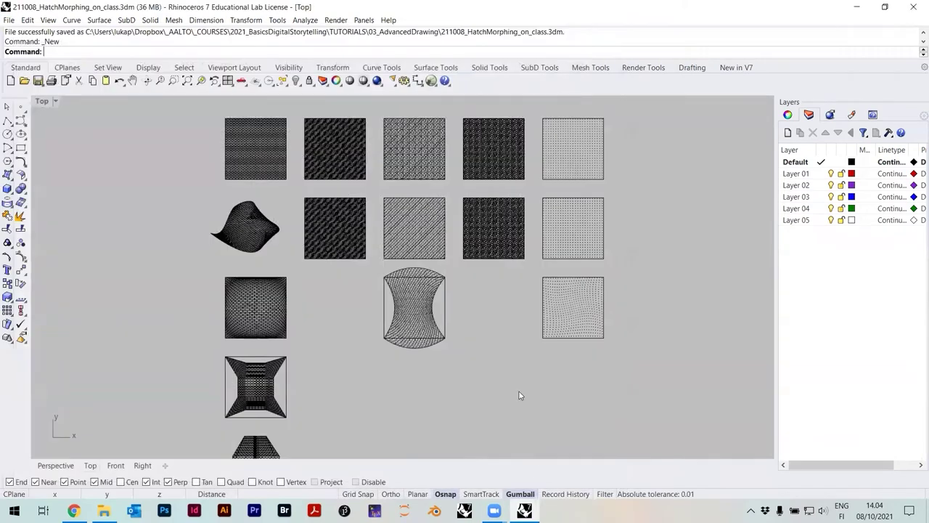
Step: Open 201103_TutorialsAndDrawingTechniques.pdf in Acrobat, fit whole pages to the window and go to the facade morphing page
{"action": "left_click", "coordinate": [104, 510]}
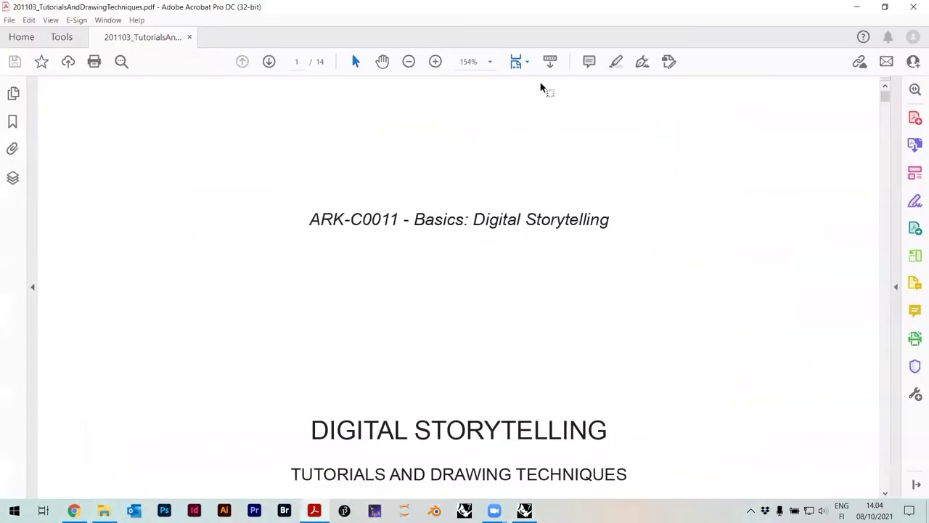
{"action": "left_click", "coordinate": [520, 66]}
{"action": "left_click", "coordinate": [566, 97]}
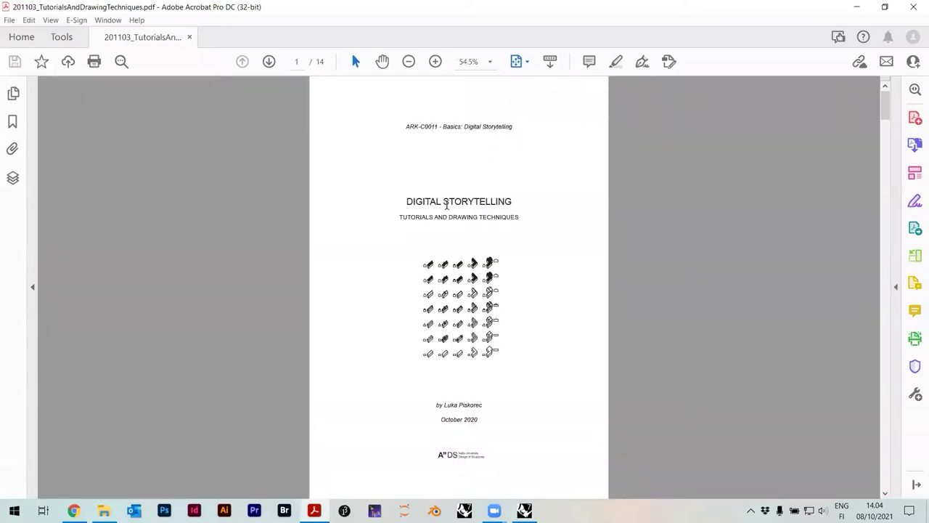
{"action": "scroll", "coordinate": [446, 206], "scroll_direction": "down", "scroll_amount": 2}
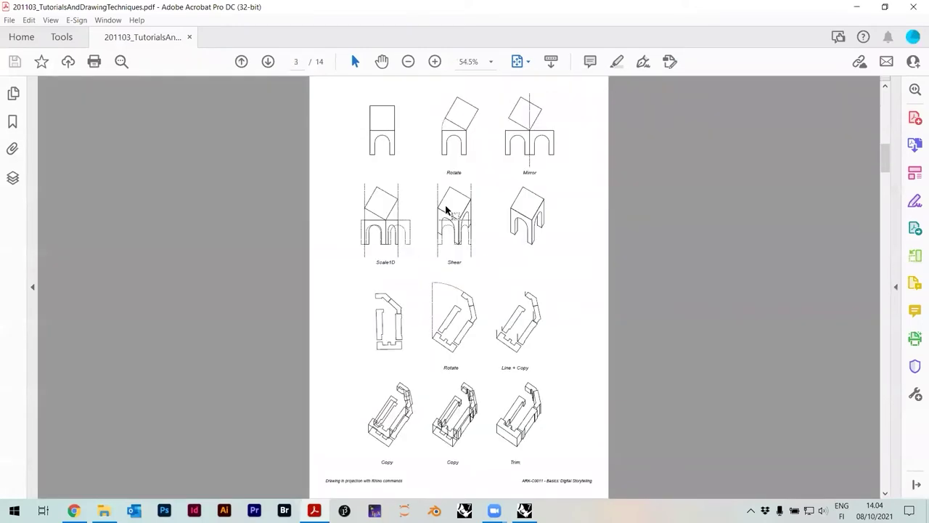
{"action": "scroll", "coordinate": [446, 209], "scroll_direction": "down", "scroll_amount": 4}
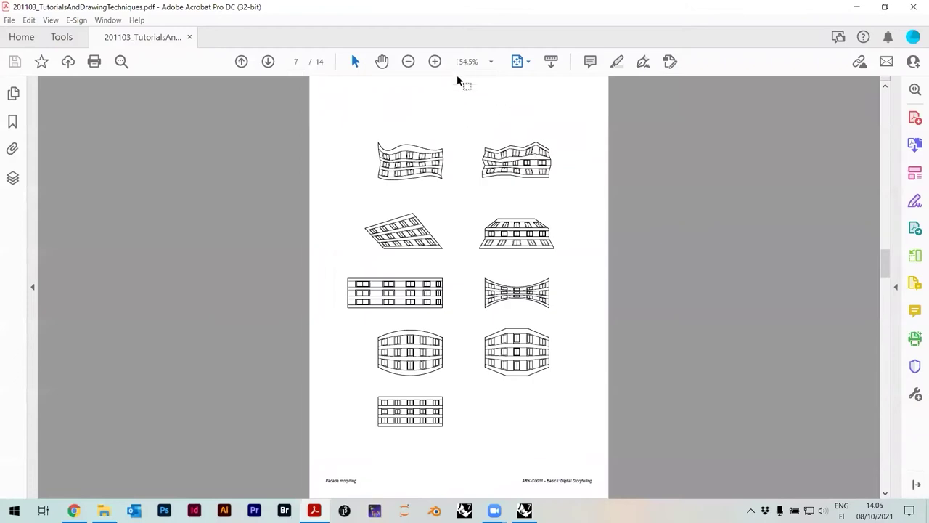
Step: Examine the facade morphing drawings on page 7 at 125% and compare them with the patterned cylinders on page 6
{"action": "left_click", "coordinate": [434, 61]}
{"action": "left_click", "coordinate": [435, 61]}
{"action": "left_click", "coordinate": [434, 61]}
{"action": "left_click", "coordinate": [435, 61]}
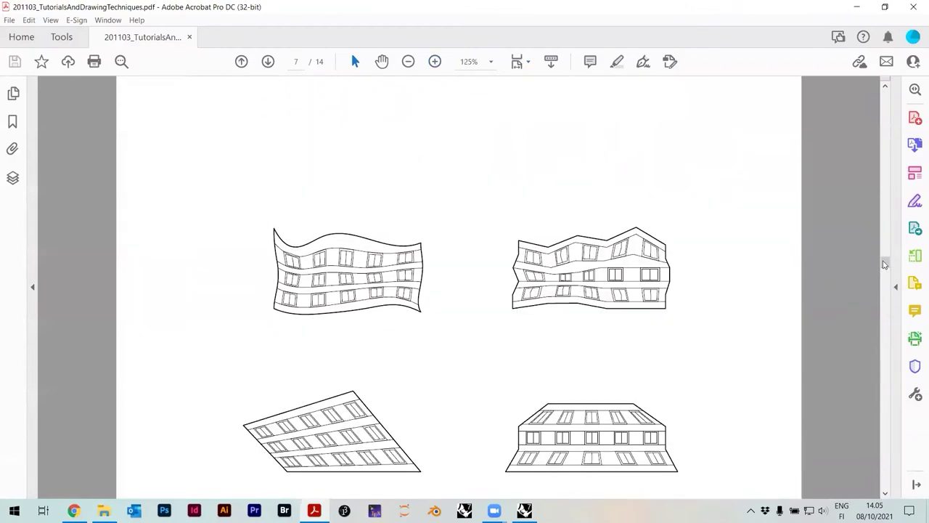
{"action": "left_click_drag", "start_coordinate": [885, 264], "coordinate": [884, 270]}
{"action": "scroll", "coordinate": [575, 269], "scroll_direction": "down", "scroll_amount": 3}
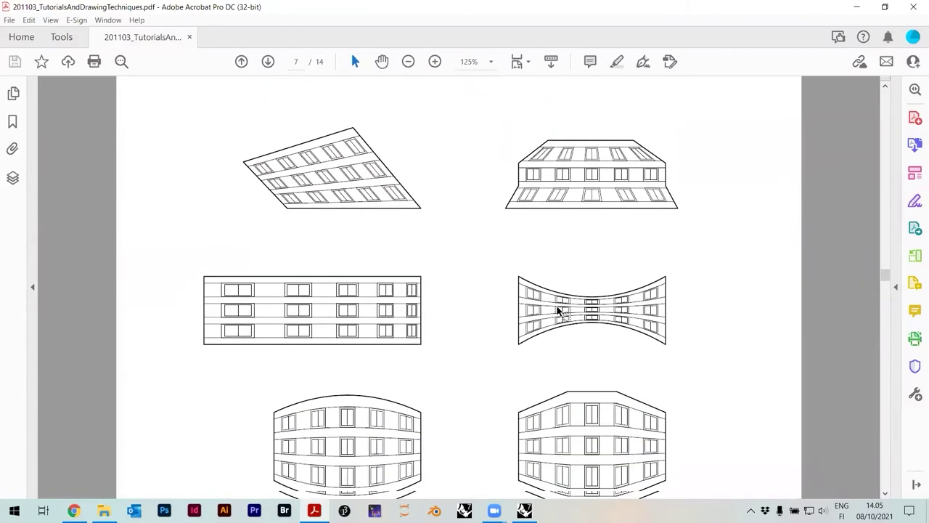
{"action": "left_click", "coordinate": [408, 62]}
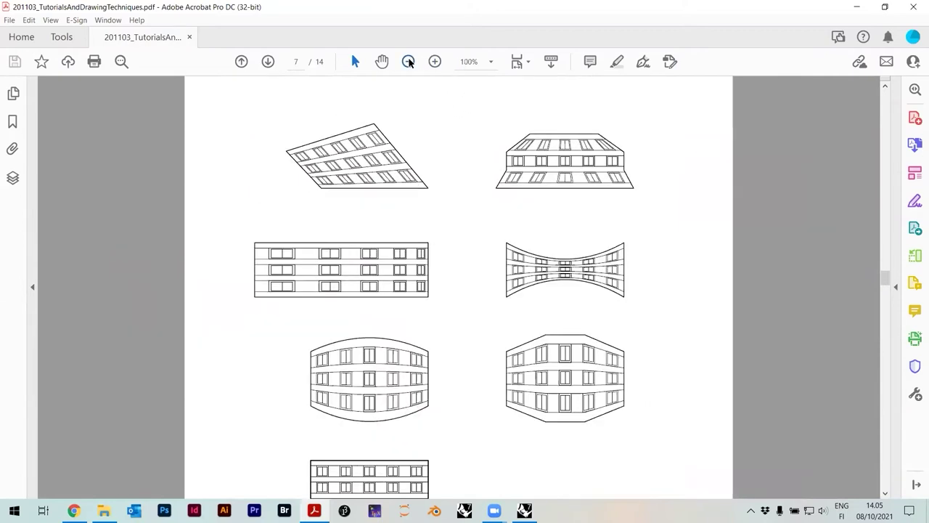
{"action": "left_click", "coordinate": [408, 61]}
{"action": "scroll", "coordinate": [487, 218], "scroll_direction": "up", "scroll_amount": 10}
{"action": "scroll", "coordinate": [479, 218], "scroll_direction": "up", "scroll_amount": 3}
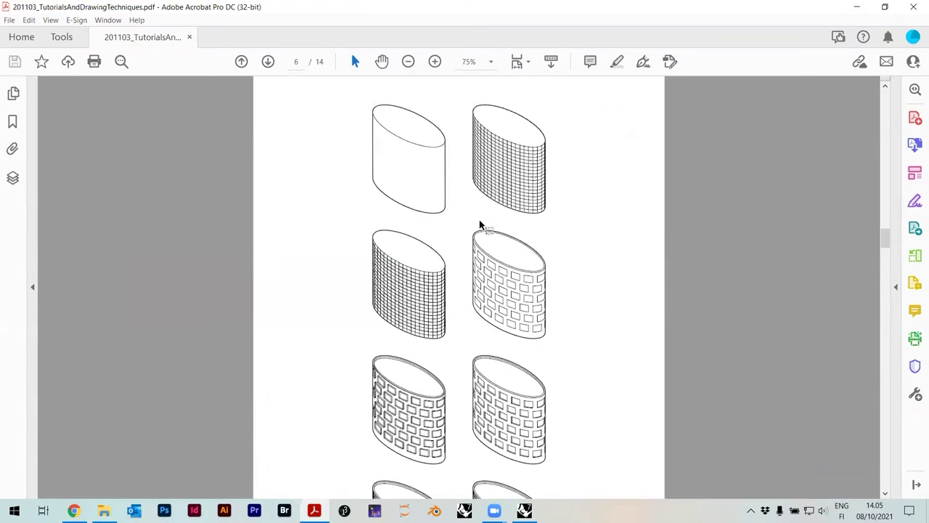
{"action": "scroll", "coordinate": [479, 225], "scroll_direction": "down", "scroll_amount": 20}
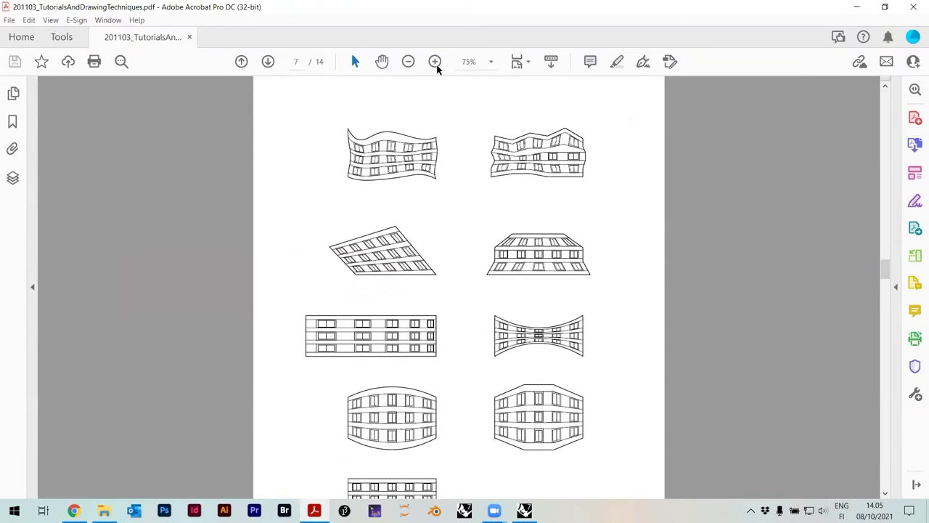
Step: Enlarge page 7 to 200% and frame the wavy and zigzag facades side by side for examination
{"action": "left_click", "coordinate": [435, 62]}
{"action": "left_click", "coordinate": [435, 62]}
{"action": "scroll", "coordinate": [421, 228], "scroll_direction": "down", "scroll_amount": 2}
{"action": "scroll", "coordinate": [433, 109], "scroll_direction": "up", "scroll_amount": 1}
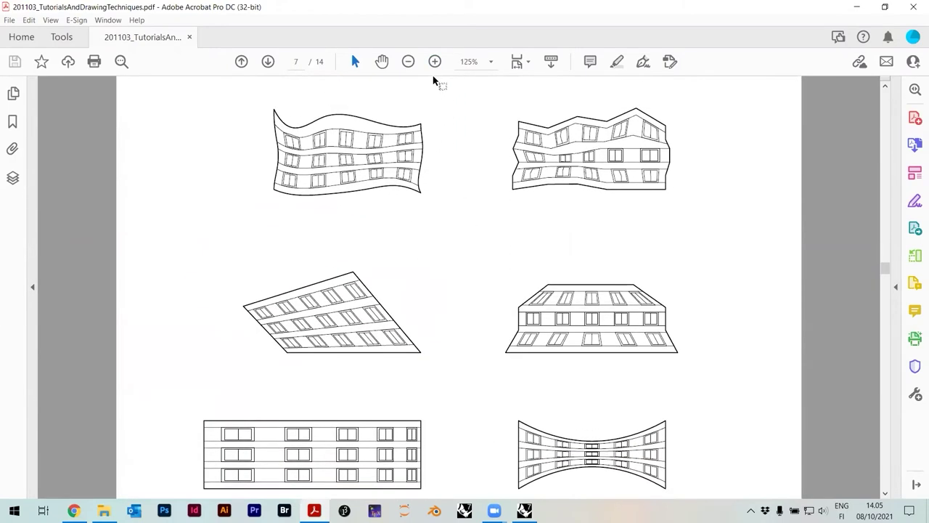
{"action": "left_click", "coordinate": [435, 61]}
{"action": "left_click", "coordinate": [435, 62]}
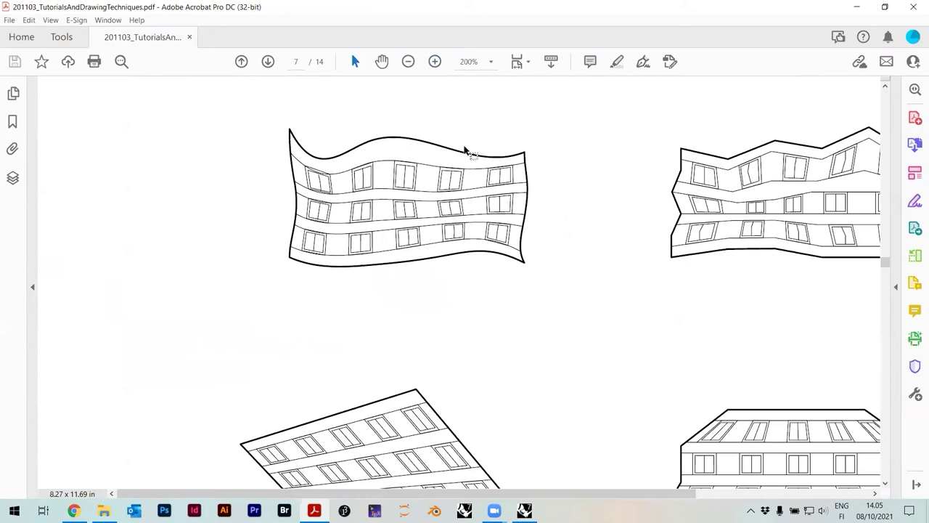
{"action": "left_click", "coordinate": [437, 63]}
{"action": "left_click", "coordinate": [411, 63]}
{"action": "scroll", "coordinate": [346, 195], "scroll_direction": "right", "scroll_amount": 2}
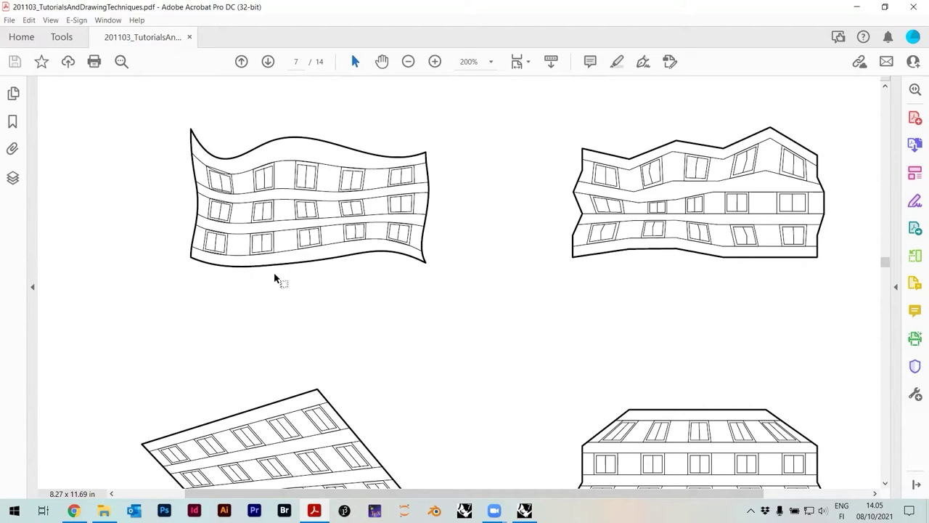
Step: Examine how the wavy, zigzag, skewed and tapered facades on page 7 are distorted, continuing to the stretched and pinched ones
{"action": "scroll", "coordinate": [275, 278], "scroll_direction": "up", "scroll_amount": 1}
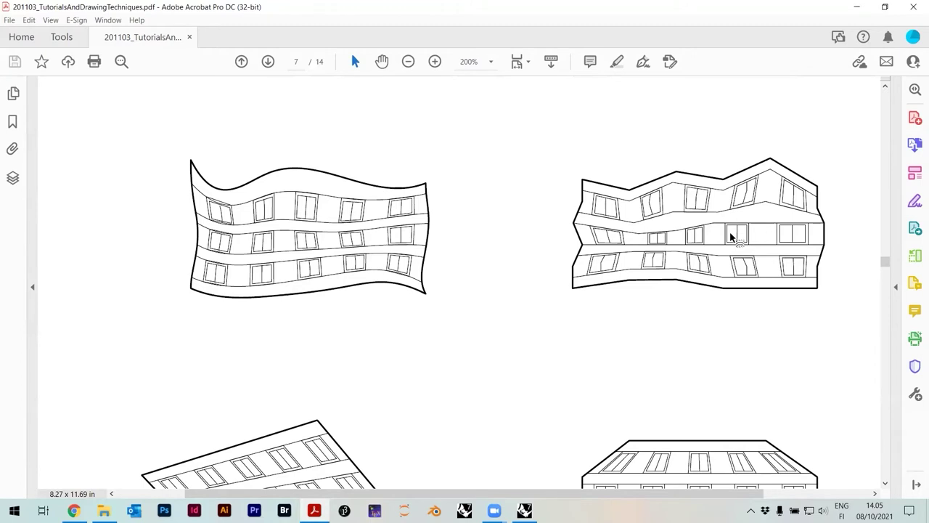
{"action": "scroll", "coordinate": [326, 278], "scroll_direction": "down", "scroll_amount": 4}
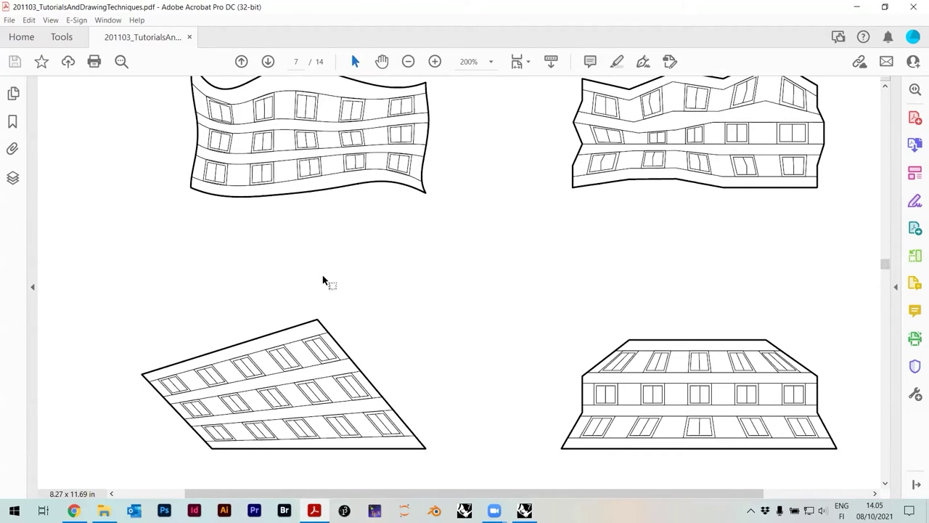
{"action": "scroll", "coordinate": [262, 340], "scroll_direction": "down", "scroll_amount": 1}
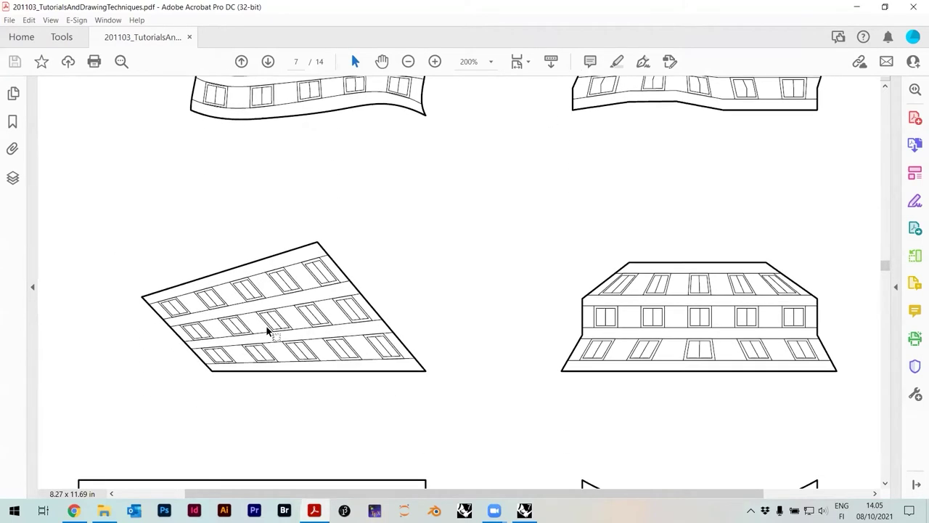
{"action": "scroll", "coordinate": [290, 318], "scroll_direction": "down", "scroll_amount": 1}
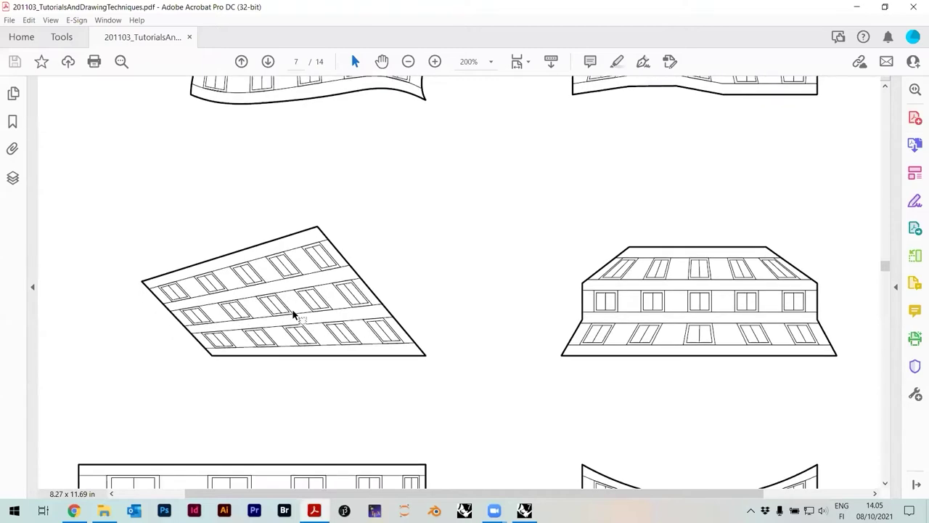
{"action": "scroll", "coordinate": [294, 313], "scroll_direction": "down", "scroll_amount": 1}
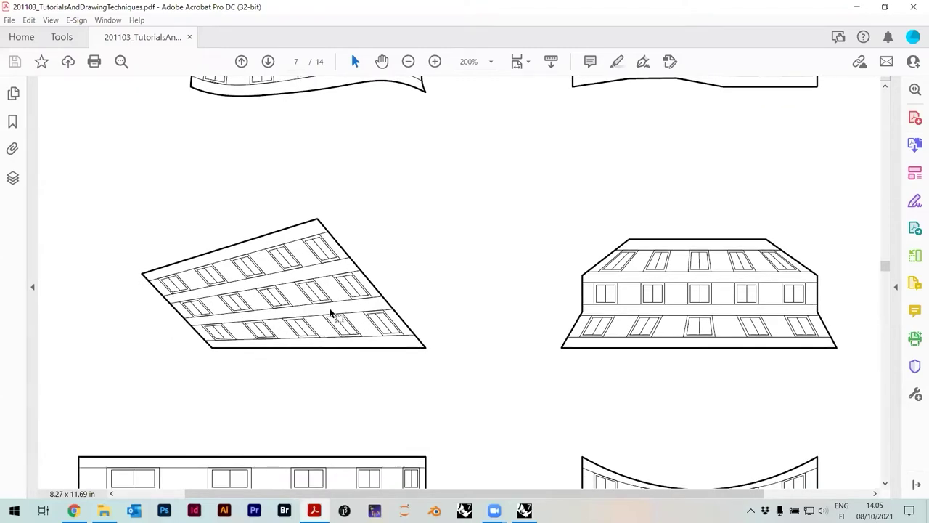
{"action": "scroll", "coordinate": [244, 266], "scroll_direction": "down", "scroll_amount": 2}
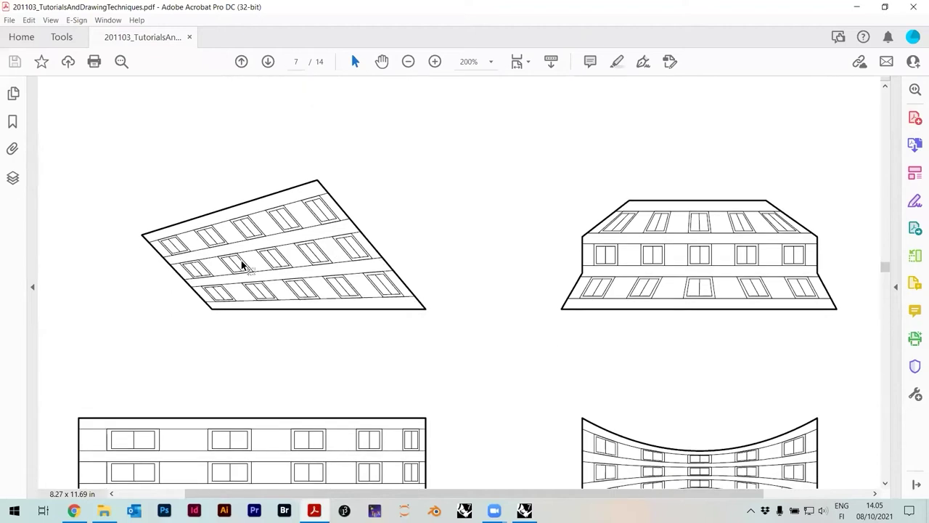
{"action": "scroll", "coordinate": [241, 265], "scroll_direction": "down", "scroll_amount": 1}
{"action": "scroll", "coordinate": [287, 266], "scroll_direction": "up", "scroll_amount": 1}
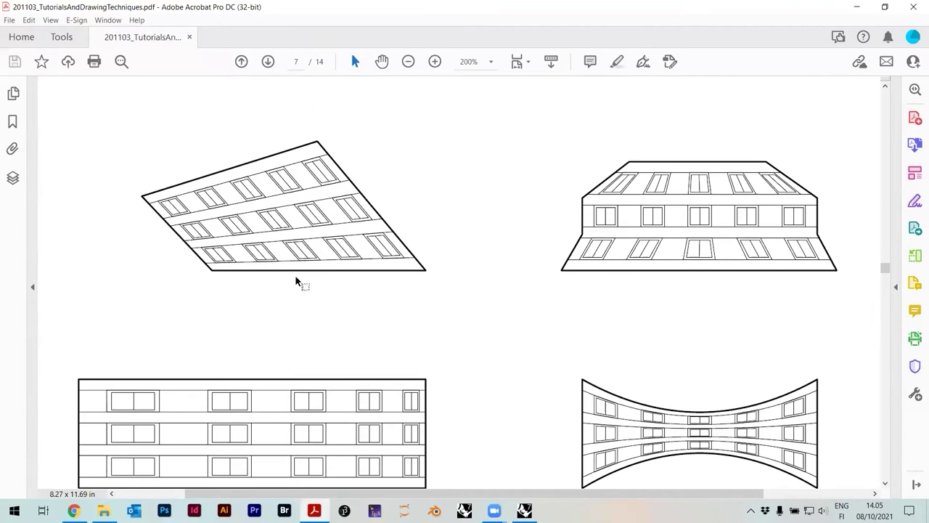
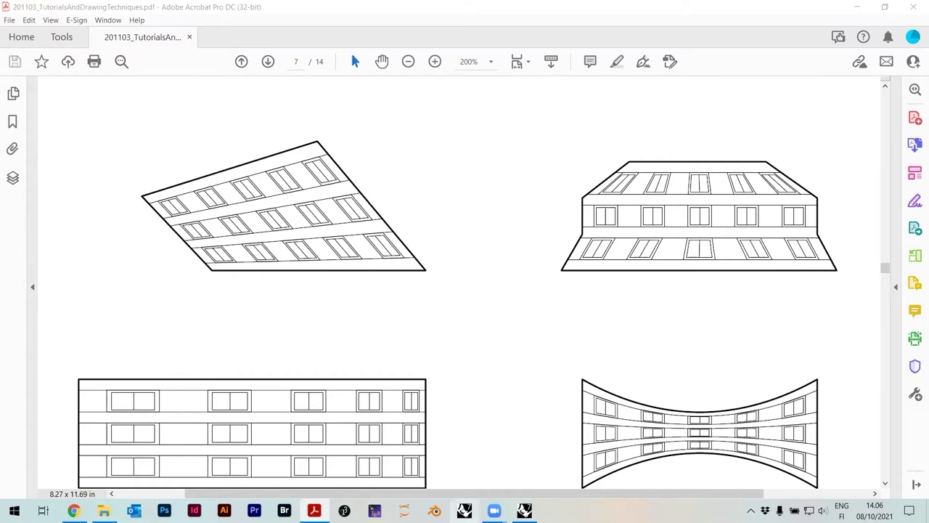
Step: Switch to Rhino and open the model 211008_HatchMorphing_on_class from the 03_AdvancedDrawing folder
{"action": "left_click", "coordinate": [528, 506]}
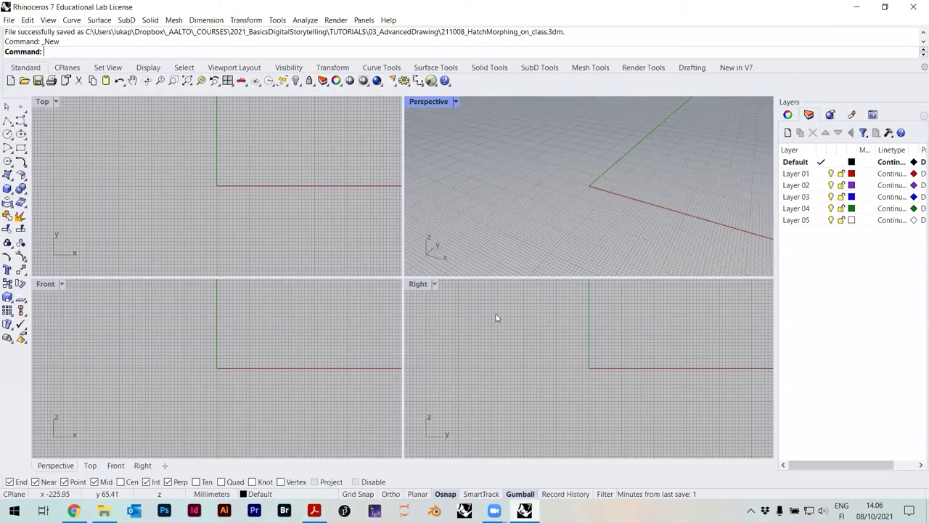
{"action": "left_click", "coordinate": [9, 19]}
{"action": "left_click", "coordinate": [33, 48]}
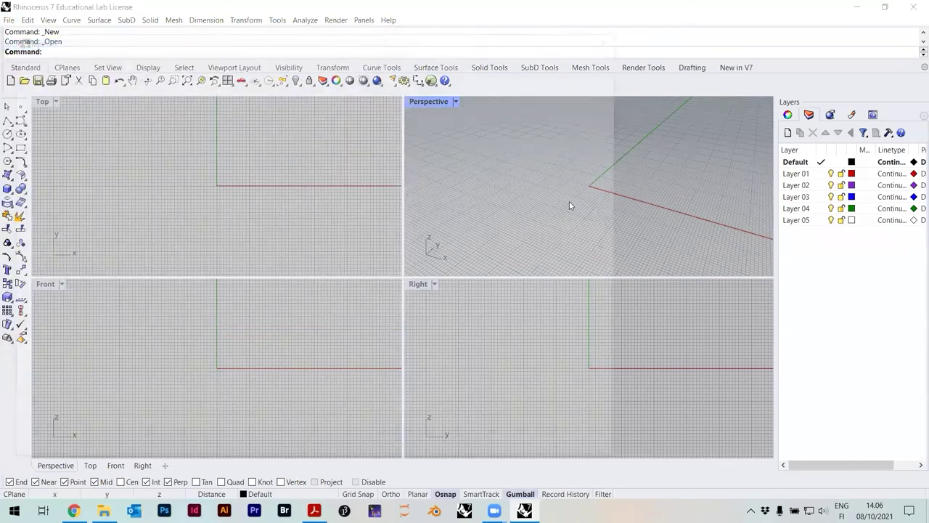
{"action": "left_click", "coordinate": [269, 153]}
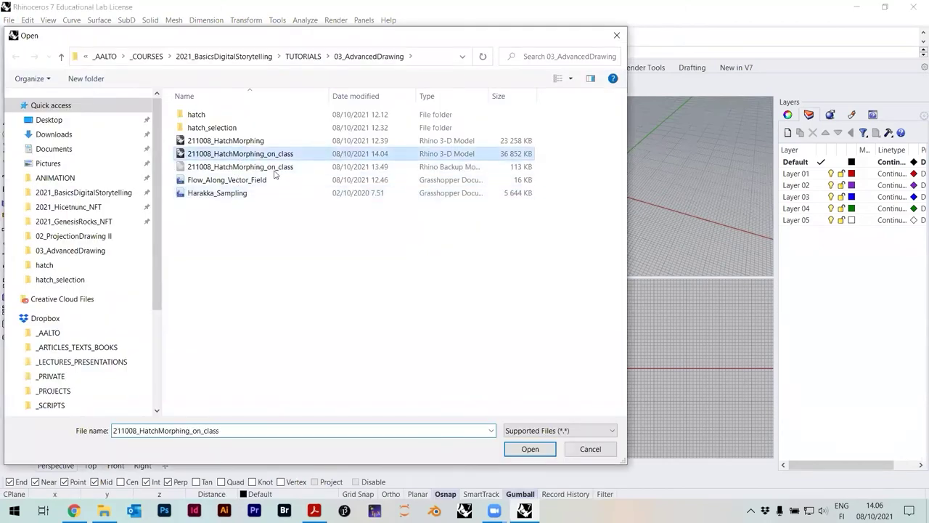
{"action": "left_click", "coordinate": [531, 449]}
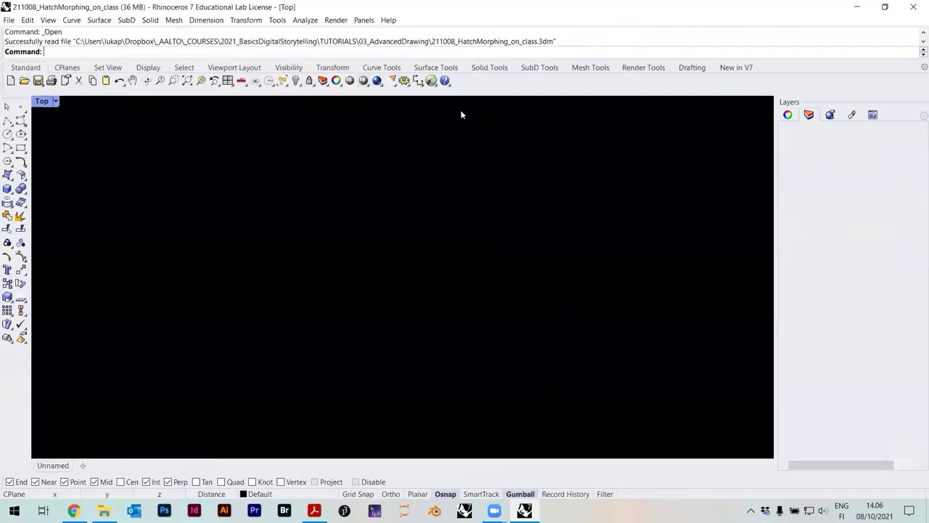
Step: Inspect the undeformed wavy hatch square in the second row by selecting all its curves, and clear the selection
{"action": "scroll", "coordinate": [504, 208], "scroll_direction": "up", "scroll_amount": 8}
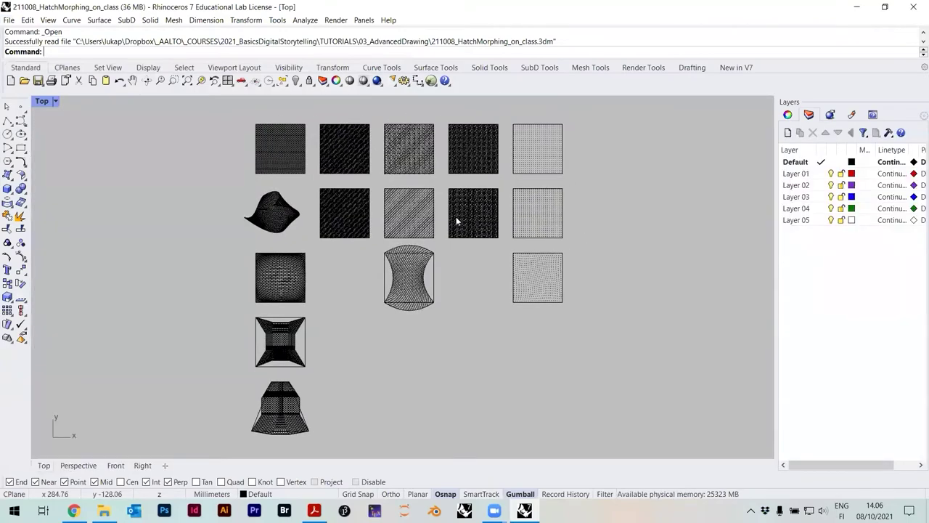
{"action": "right_click_drag", "start_coordinate": [400, 207], "coordinate": [360, 209]}
{"action": "scroll", "coordinate": [210, 151], "scroll_direction": "up", "scroll_amount": 6}
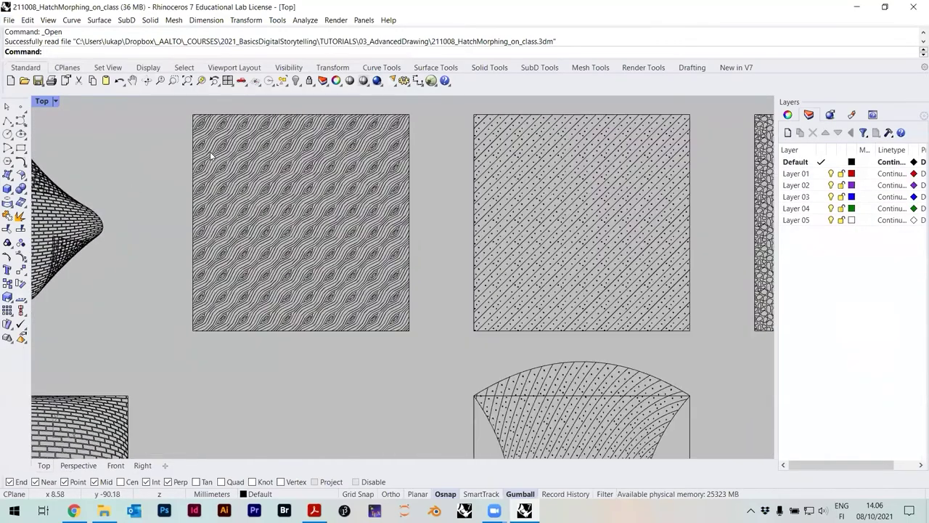
{"action": "scroll", "coordinate": [212, 150], "scroll_direction": "down", "scroll_amount": 4}
{"action": "right_click_drag", "start_coordinate": [220, 138], "coordinate": [278, 153]}
{"action": "left_click_drag", "start_coordinate": [240, 119], "coordinate": [448, 333]}
{"action": "mouse_move", "coordinate": [459, 266]}
{"action": "right_mouse_down"}
{"action": "mouse_move", "coordinate": [467, 289]}
{"action": "mouse_move", "coordinate": [507, 310]}
{"action": "right_mouse_up"}
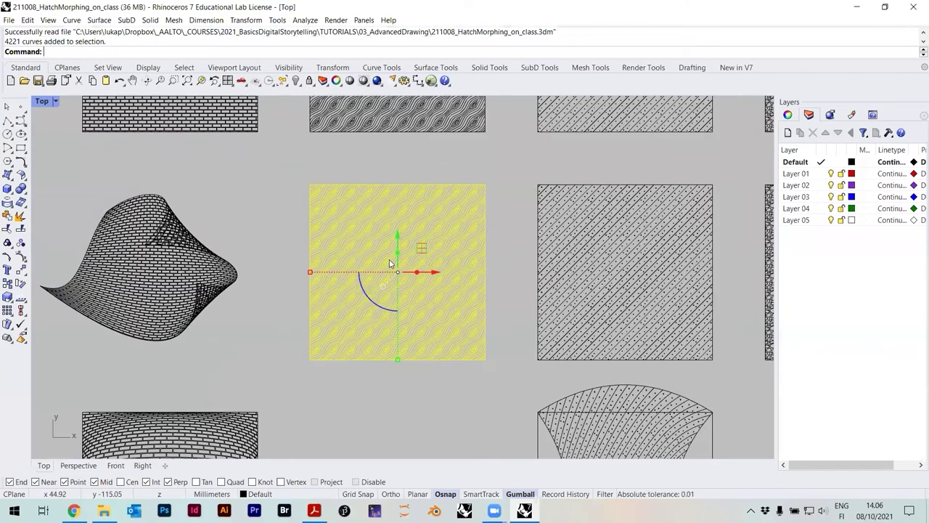
{"action": "left_click", "coordinate": [493, 258]}
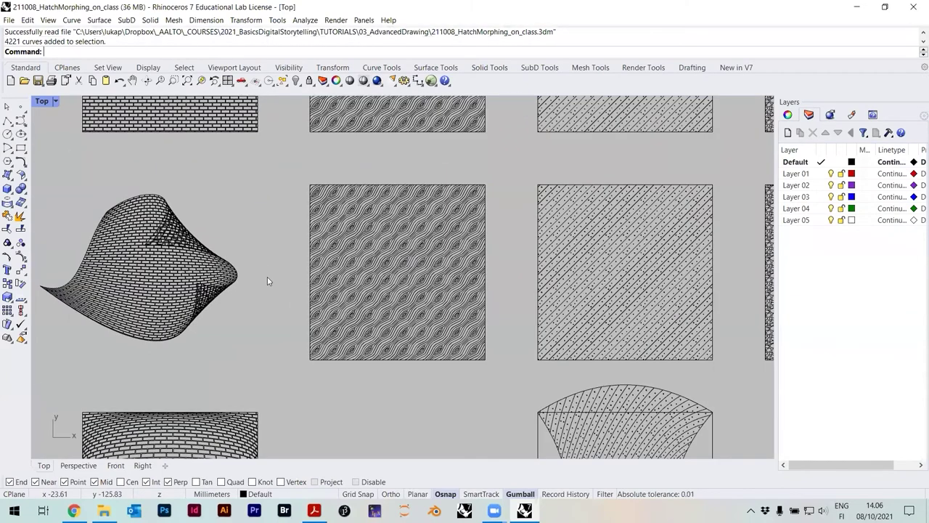
Step: Create a cage from corner to corner of the wavy hatch square, using the width as height, point counts of 4 and degree 3
{"action": "type", "text": "Cage"}
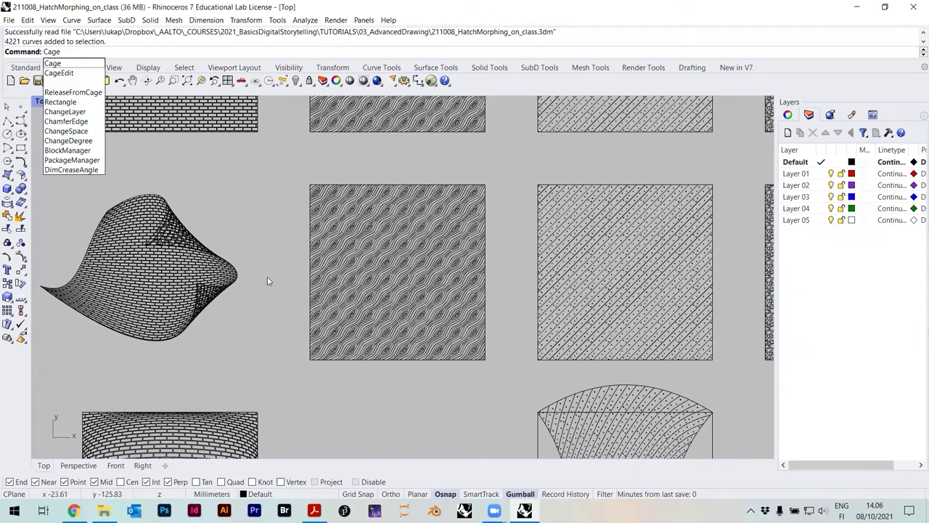
{"action": "key", "text": "Return"}
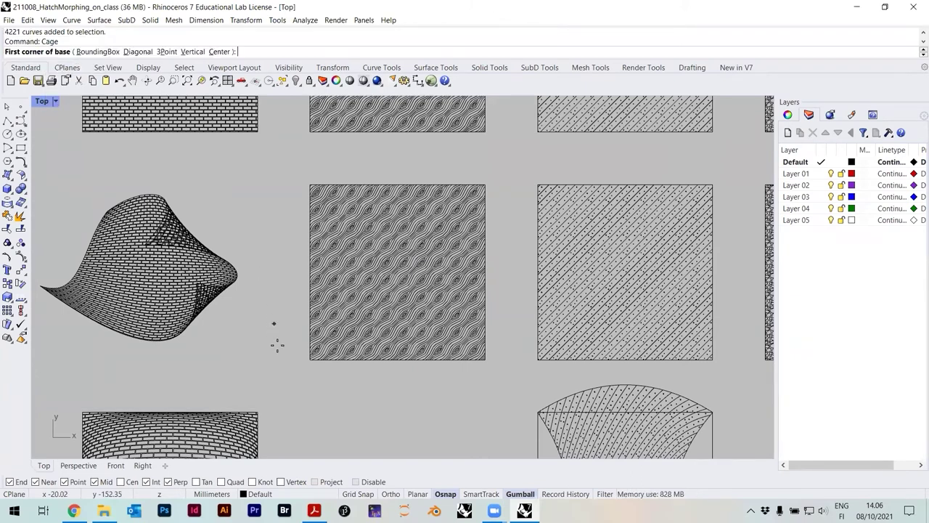
{"action": "scroll", "coordinate": [300, 369], "scroll_direction": "up", "scroll_amount": 5}
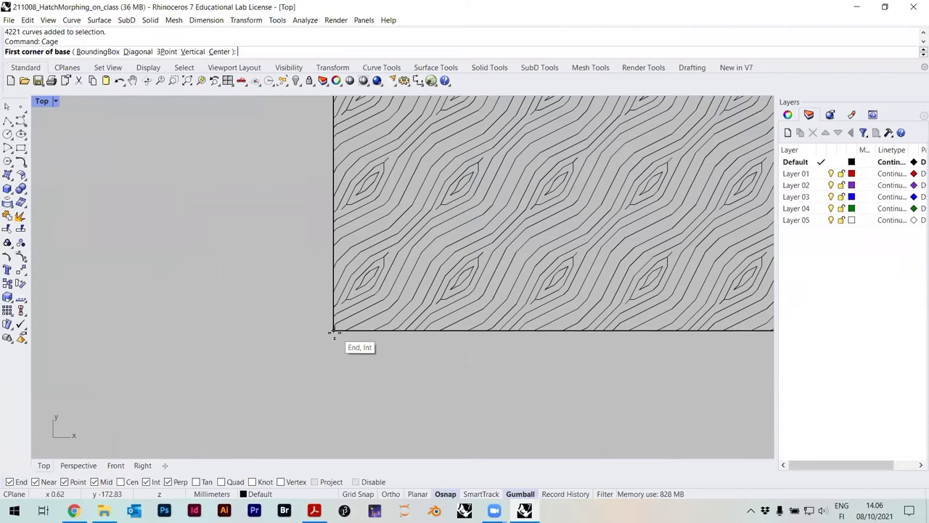
{"action": "left_click", "coordinate": [331, 333]}
{"action": "scroll", "coordinate": [499, 147], "scroll_direction": "up", "scroll_amount": 5}
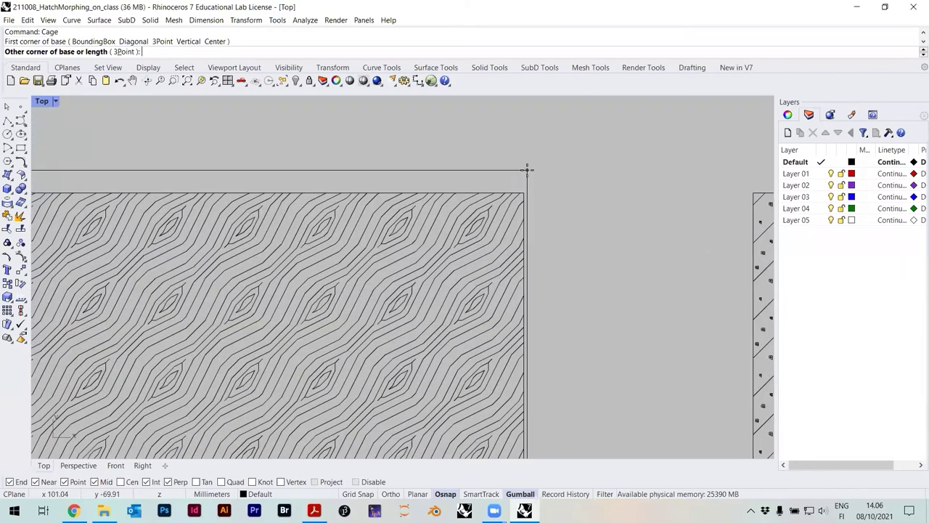
{"action": "left_click", "coordinate": [523, 196]}
{"action": "key", "text": "Return"}
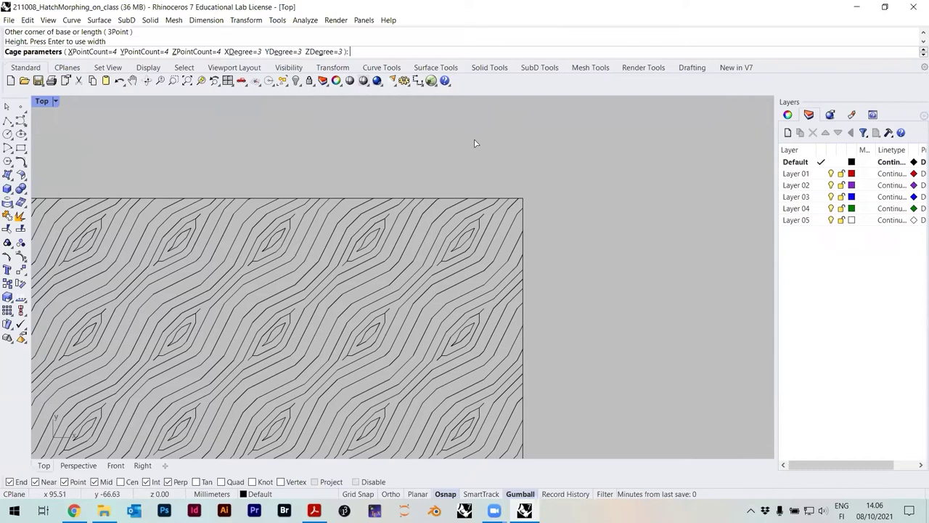
{"action": "key", "text": "Return"}
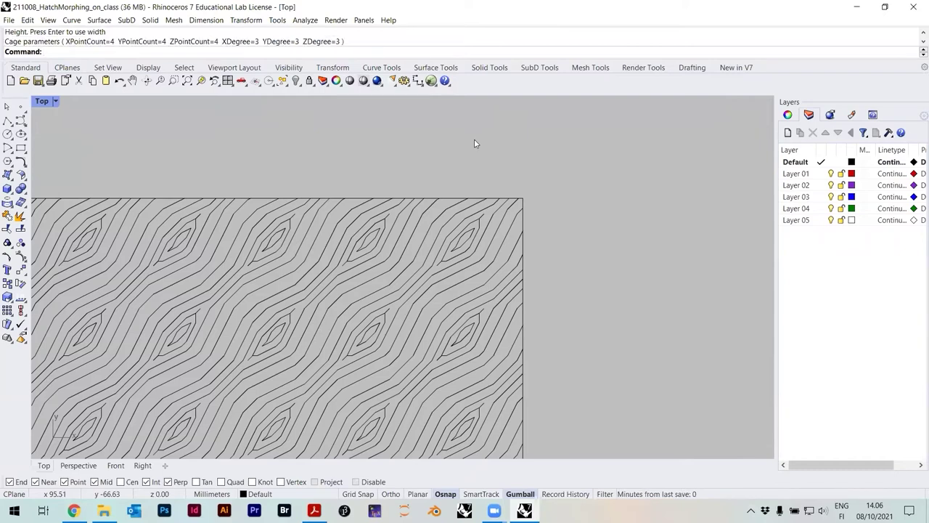
Step: Select the cage around the wavy hatch square to check it, and clear the selection
{"action": "scroll", "coordinate": [501, 187], "scroll_direction": "down", "scroll_amount": 2}
{"action": "left_click", "coordinate": [489, 192]}
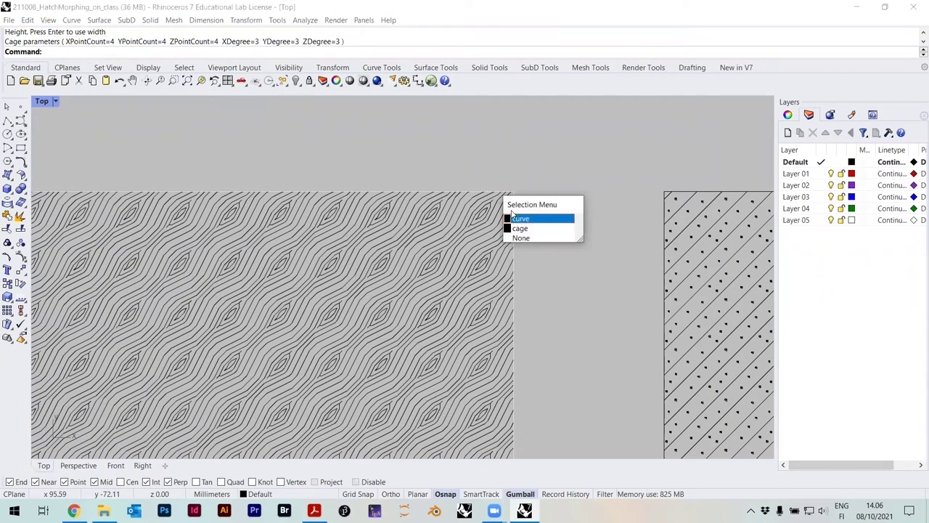
{"action": "left_click", "coordinate": [521, 226]}
{"action": "scroll", "coordinate": [541, 163], "scroll_direction": "down", "scroll_amount": 4}
{"action": "left_click", "coordinate": [544, 165]}
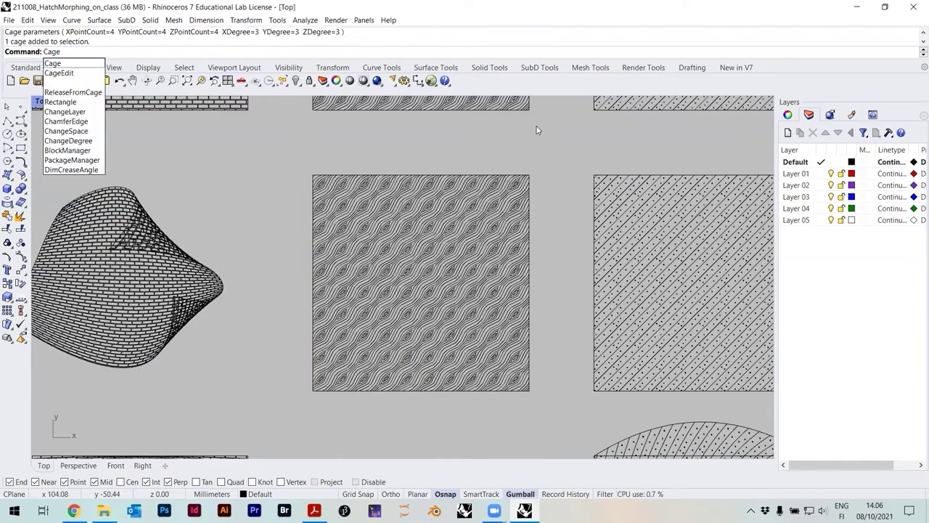
Step: Bind the wavy hatch square's curves to its cage with CageEdit, using the cage as control object and the Global region
{"action": "key", "text": "Down"}
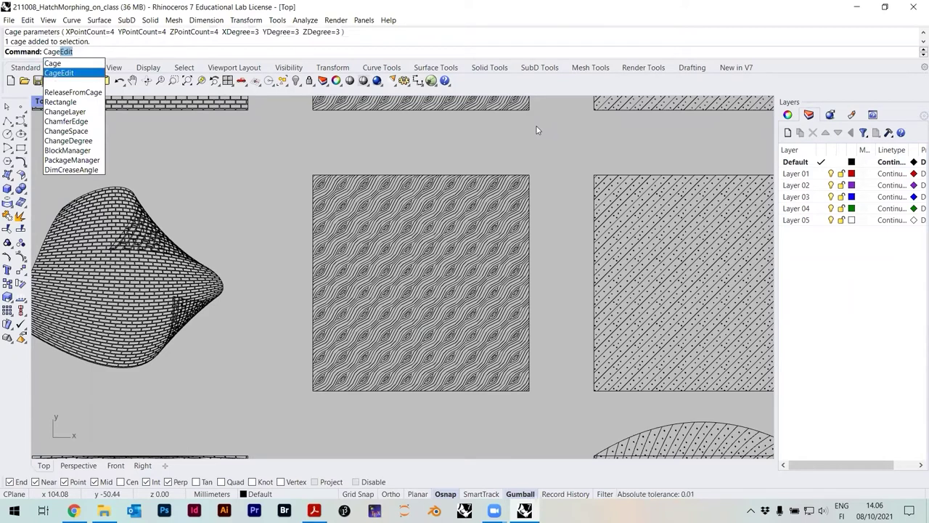
{"action": "key", "text": "Return"}
{"action": "left_click_drag", "start_coordinate": [295, 156], "coordinate": [550, 412]}
{"action": "key", "text": "Return"}
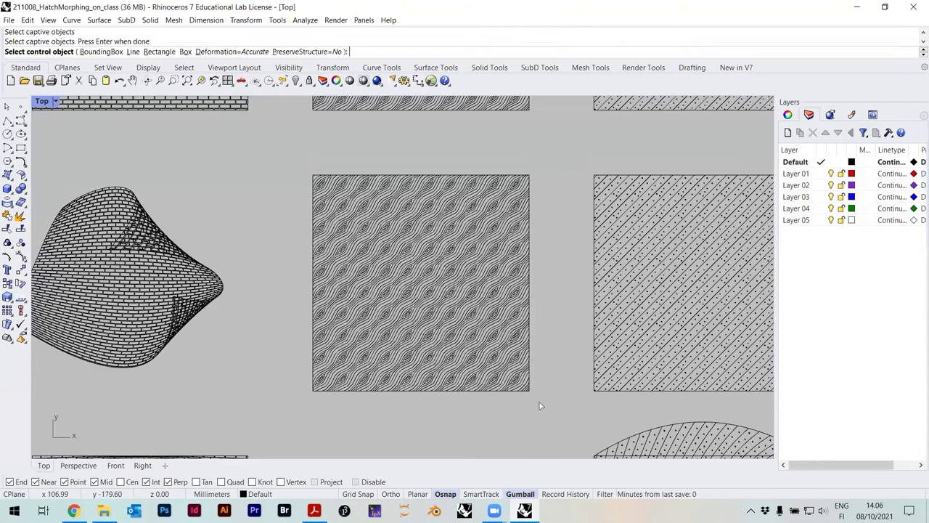
{"action": "left_click", "coordinate": [409, 176]}
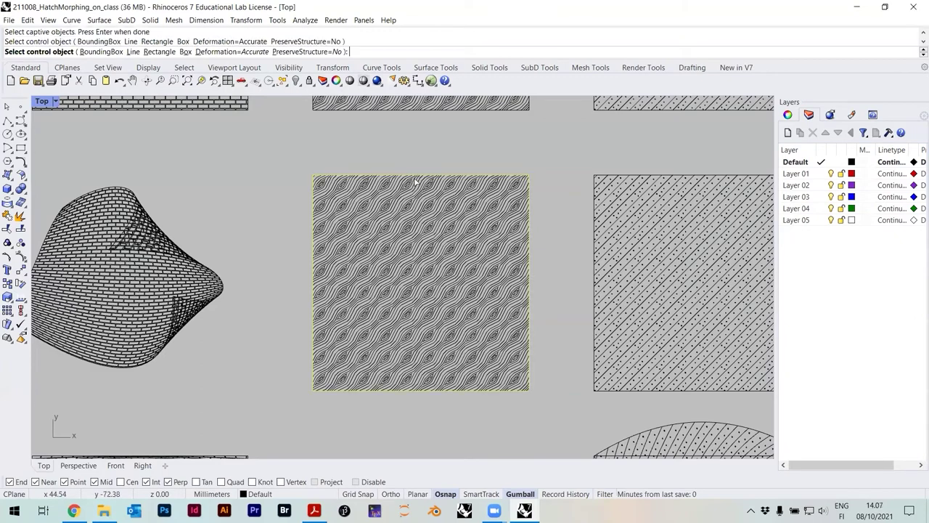
{"action": "key", "text": "Return"}
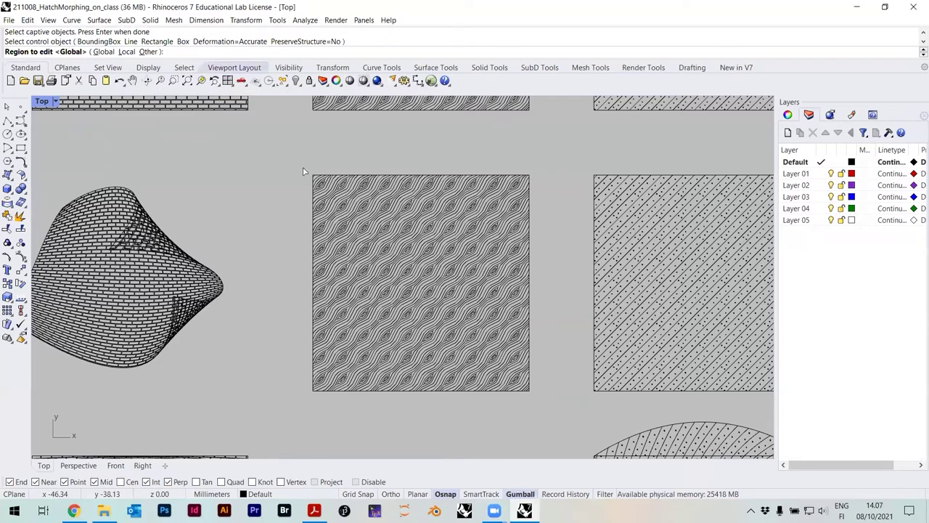
{"action": "key", "text": "Return"}
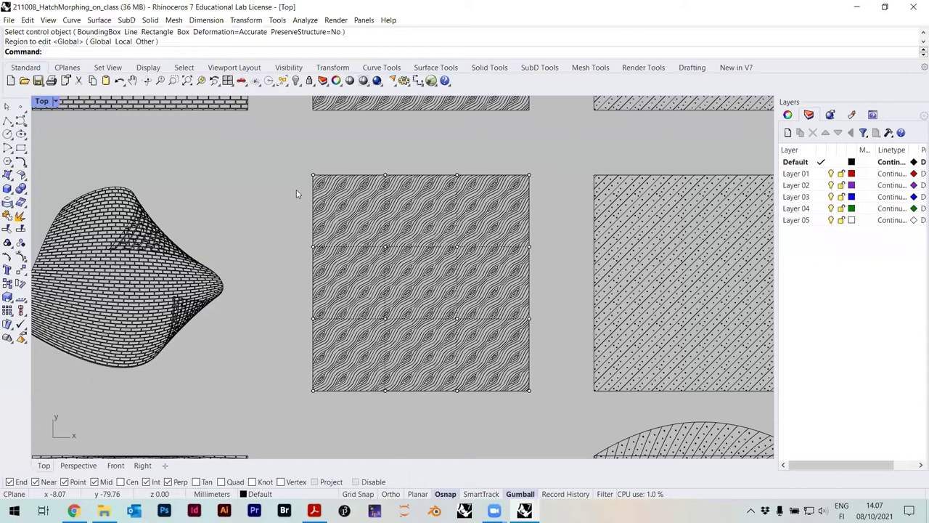
Step: Inspect the wavy hatch's control cage and select the stacked cage points at its upper-left inner intersection
{"action": "right_click_drag", "start_coordinate": [705, 265], "coordinate": [537, 264]}
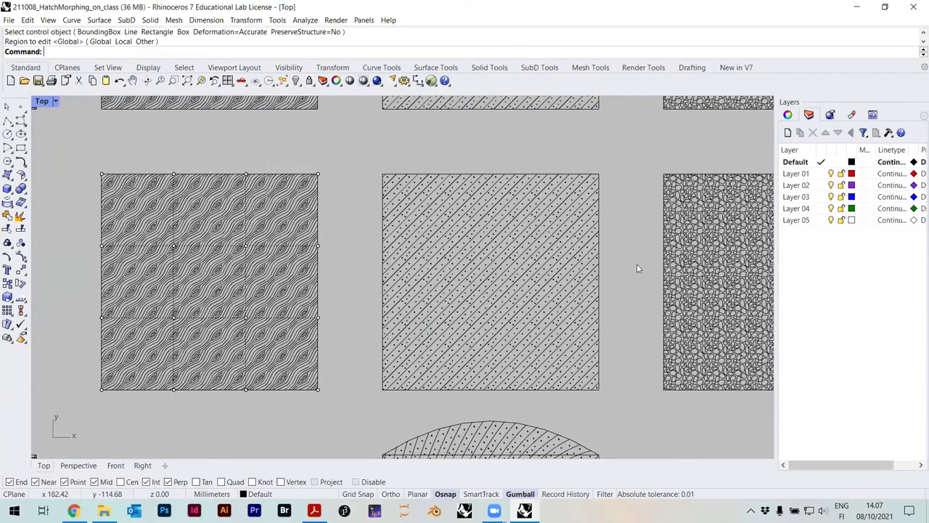
{"action": "scroll", "coordinate": [639, 269], "scroll_direction": "down", "scroll_amount": 3}
{"action": "scroll", "coordinate": [441, 251], "scroll_direction": "up", "scroll_amount": 5}
{"action": "left_click_drag", "start_coordinate": [374, 253], "coordinate": [416, 290]}
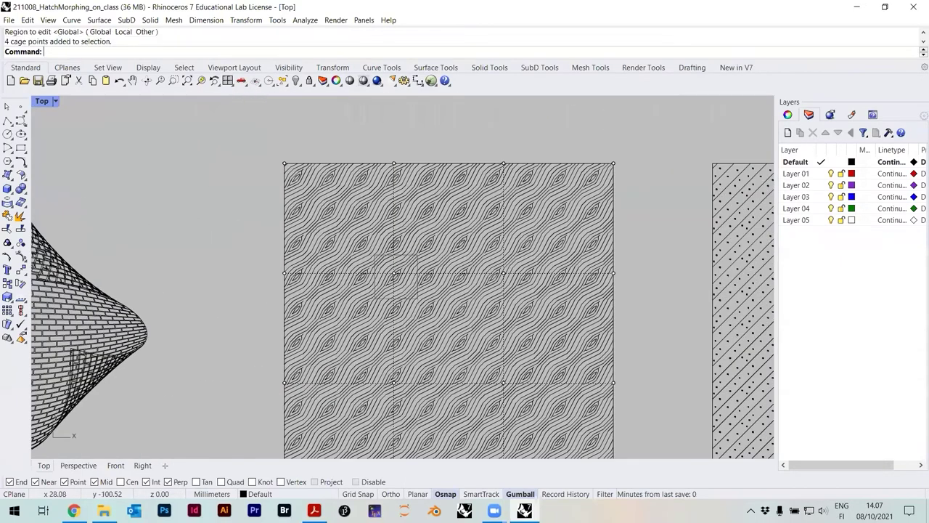
{"action": "scroll", "coordinate": [412, 256], "scroll_direction": "down", "scroll_amount": 2}
{"action": "scroll", "coordinate": [416, 263], "scroll_direction": "down", "scroll_amount": 4}
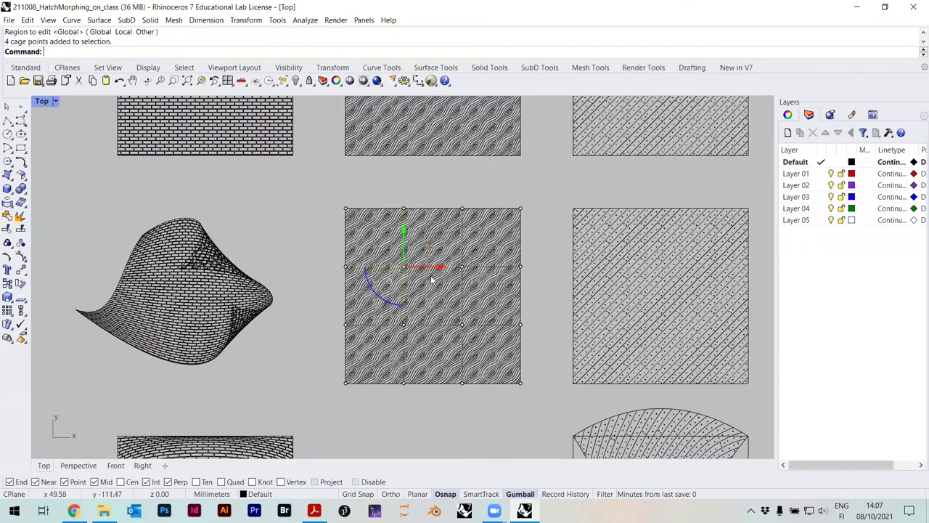
{"action": "scroll", "coordinate": [435, 287], "scroll_direction": "up", "scroll_amount": 2}
{"action": "left_click", "coordinate": [398, 273]}
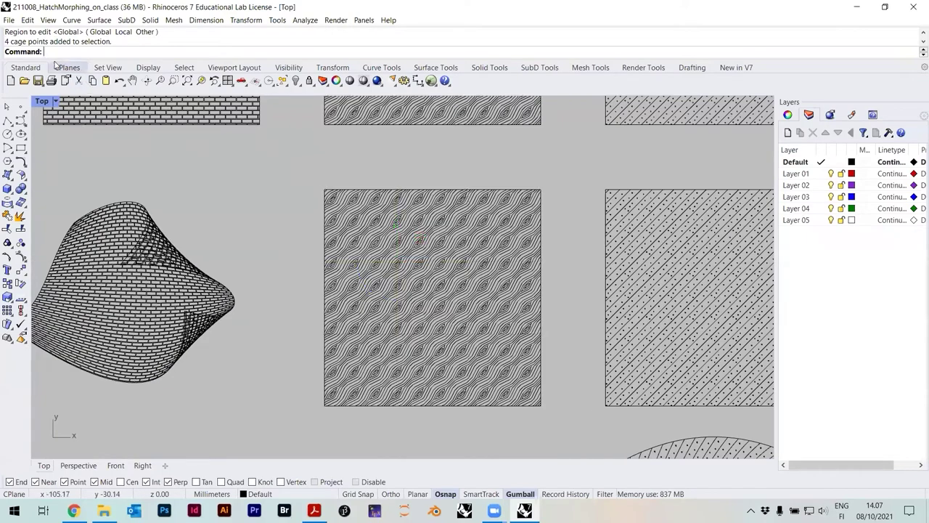
Step: Start a new model from the Small Objects - Millimeters template
{"action": "left_click", "coordinate": [8, 20]}
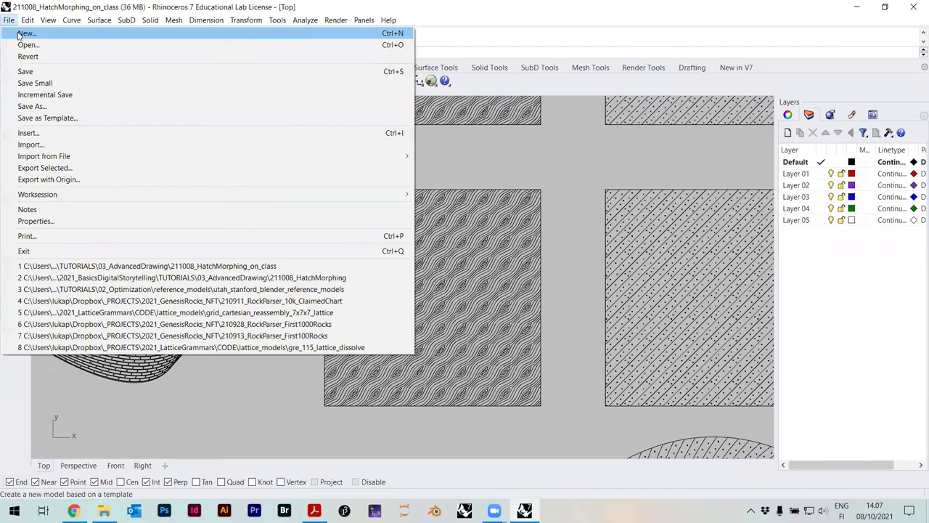
{"action": "left_click", "coordinate": [24, 34]}
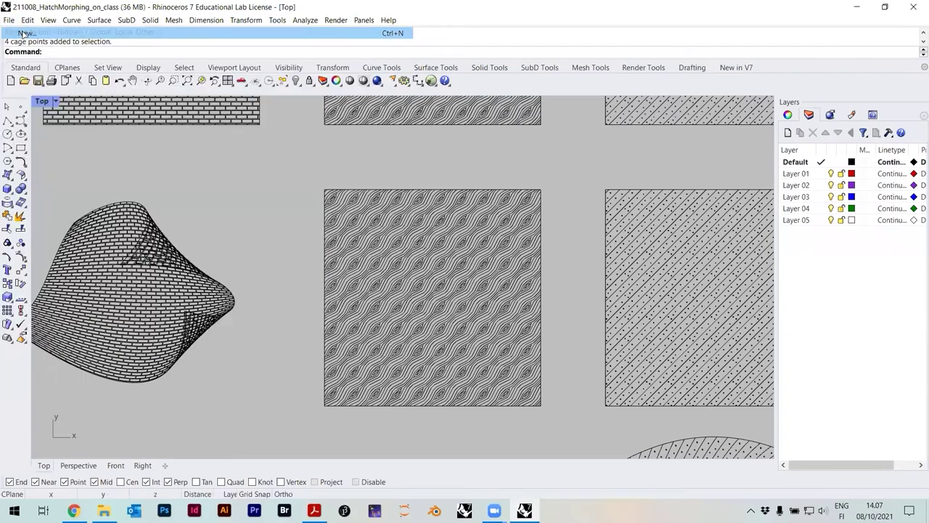
{"action": "left_click", "coordinate": [478, 283]}
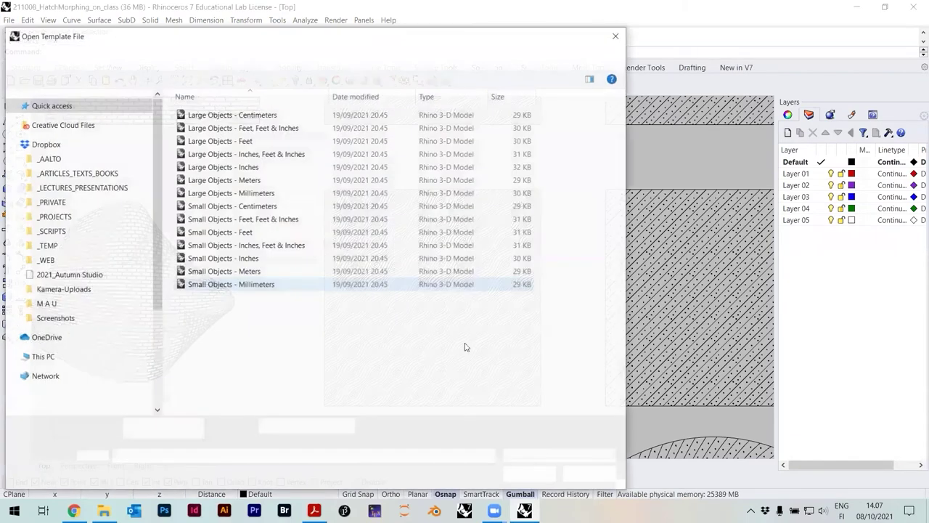
{"action": "left_click", "coordinate": [540, 475]}
Step: Switch to Acrobat and examine the skewed, tapered, stretched and pinched facades on page 7 again
{"action": "left_click", "coordinate": [315, 510]}
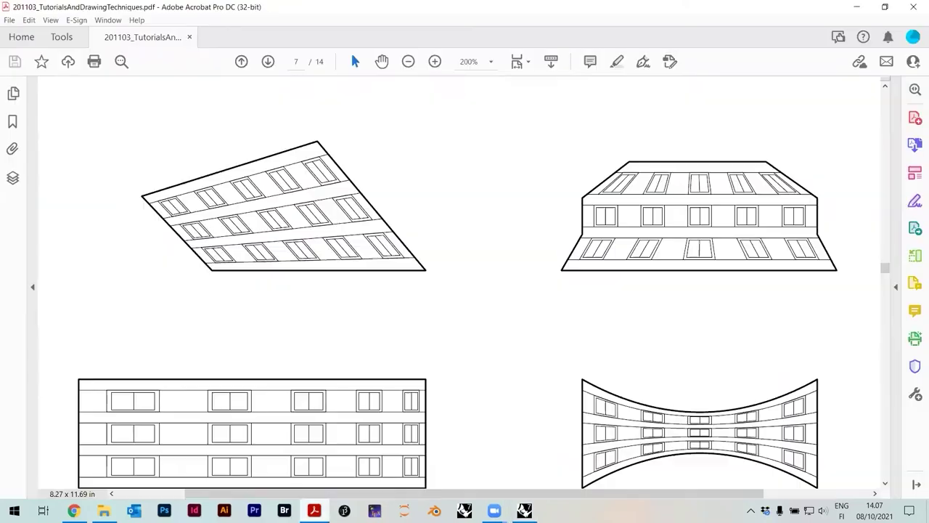
{"action": "scroll", "coordinate": [357, 172], "scroll_direction": "down", "scroll_amount": 1}
{"action": "scroll", "coordinate": [361, 190], "scroll_direction": "down", "scroll_amount": 2}
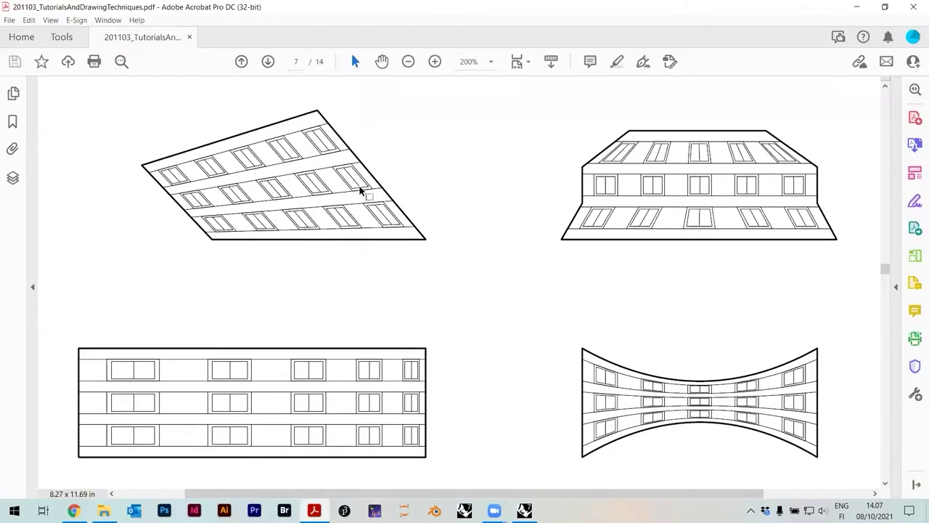
{"action": "scroll", "coordinate": [378, 196], "scroll_direction": "up", "scroll_amount": 3}
{"action": "scroll", "coordinate": [392, 201], "scroll_direction": "down", "scroll_amount": 2}
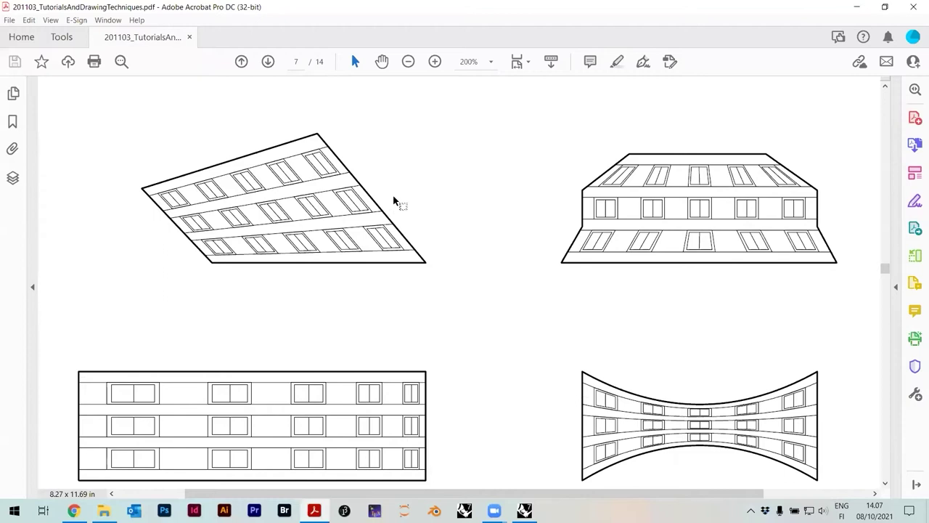
{"action": "left_click_drag", "start_coordinate": [885, 275], "coordinate": [885, 277]}
Step: Examine the bulging and faceted facades at the end of page 7, continuing to the morphed hatch patterns on pages 8 and 9
{"action": "scroll", "coordinate": [493, 315], "scroll_direction": "down", "scroll_amount": 3}
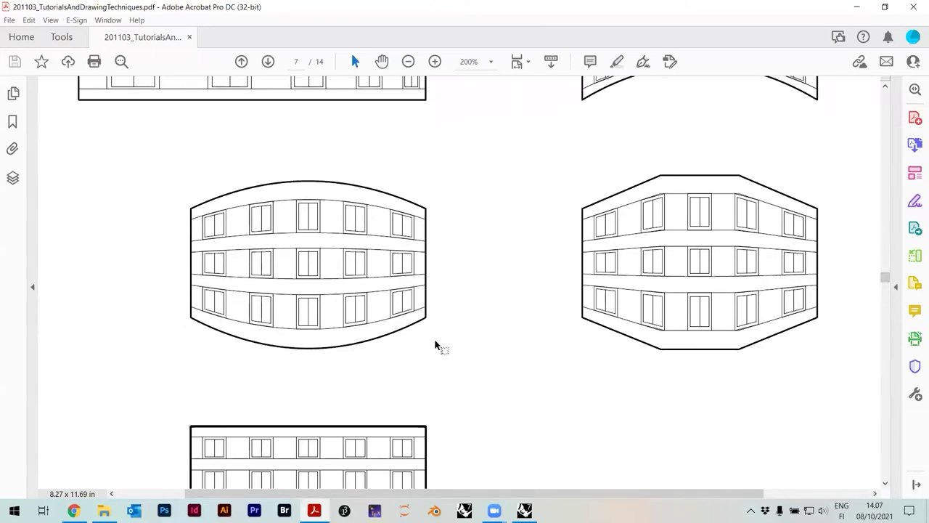
{"action": "scroll", "coordinate": [440, 348], "scroll_direction": "down", "scroll_amount": 2}
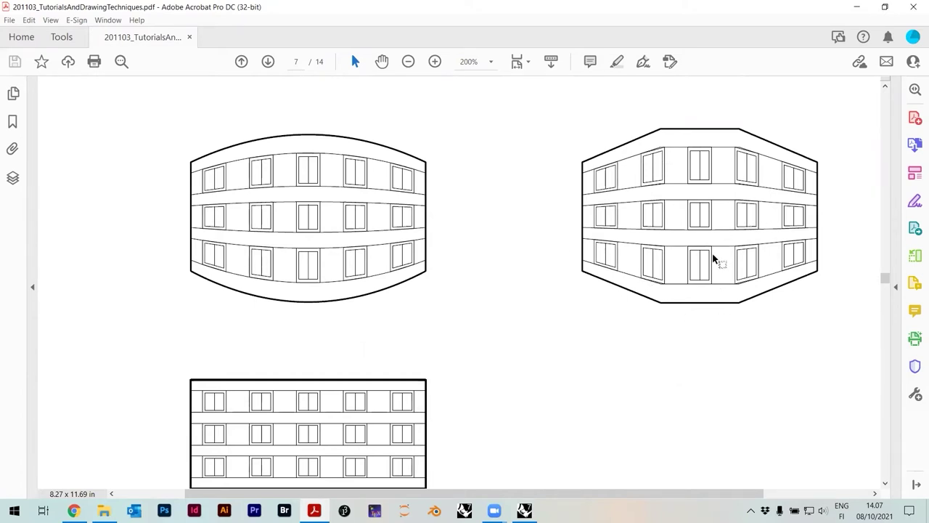
{"action": "left_click_drag", "start_coordinate": [886, 276], "coordinate": [888, 293]}
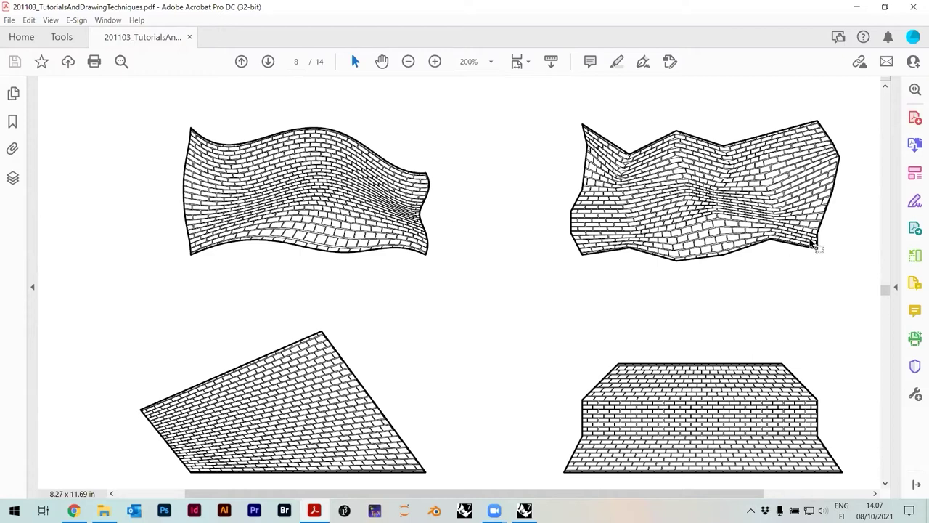
{"action": "left_click_drag", "start_coordinate": [885, 291], "coordinate": [887, 320]}
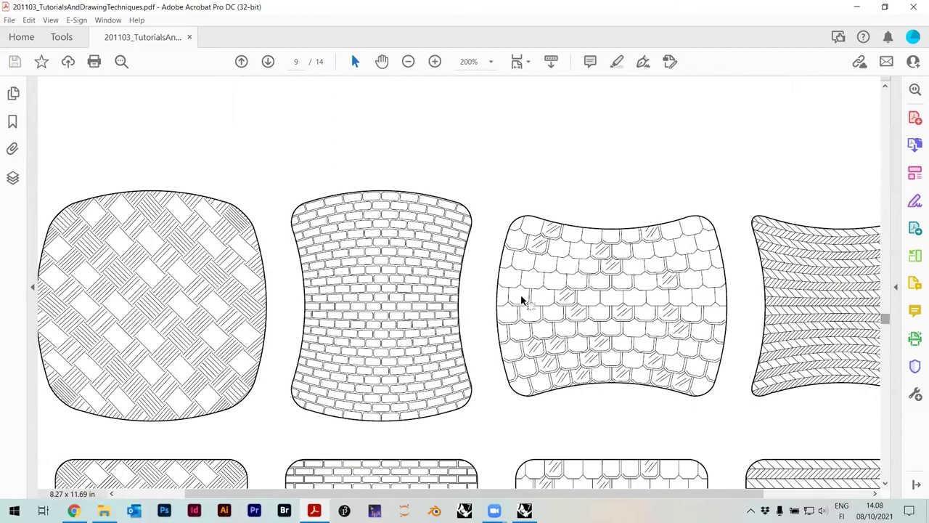
Step: Compare the morphed, edited and original rows of hatch samples on page 9 at 125% zoom
{"action": "left_click", "coordinate": [407, 62]}
{"action": "left_click", "coordinate": [408, 61]}
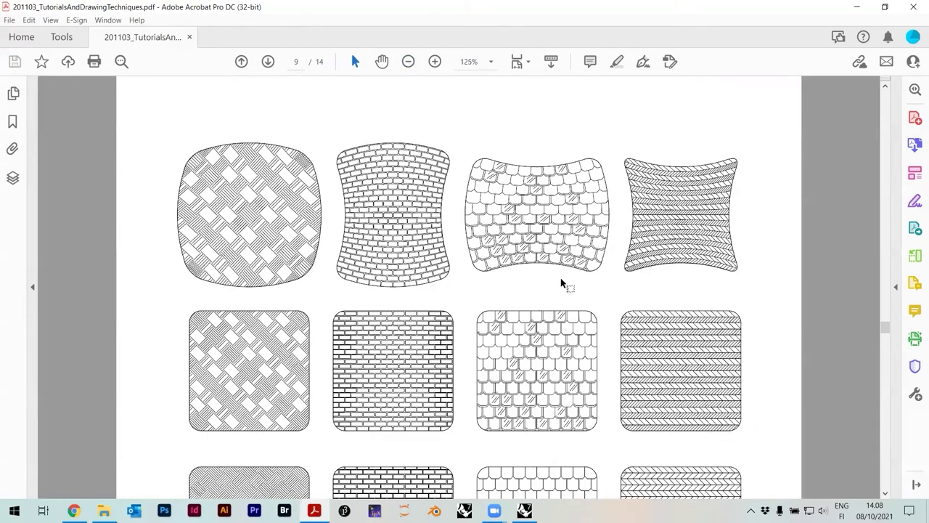
{"action": "scroll", "coordinate": [561, 285], "scroll_direction": "down", "scroll_amount": 3}
{"action": "scroll", "coordinate": [562, 288], "scroll_direction": "down", "scroll_amount": 3}
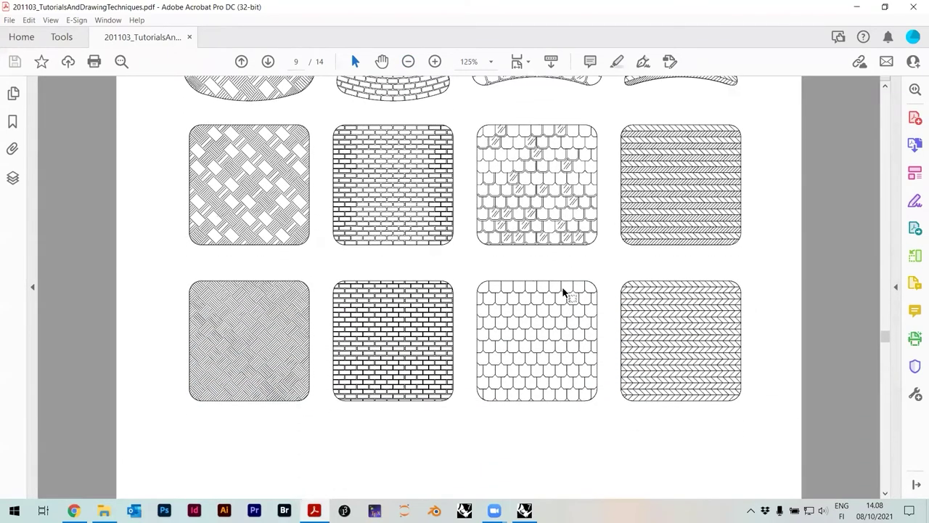
{"action": "scroll", "coordinate": [563, 294], "scroll_direction": "up", "scroll_amount": 1}
{"action": "scroll", "coordinate": [559, 312], "scroll_direction": "up", "scroll_amount": 1}
{"action": "scroll", "coordinate": [556, 326], "scroll_direction": "down", "scroll_amount": 2}
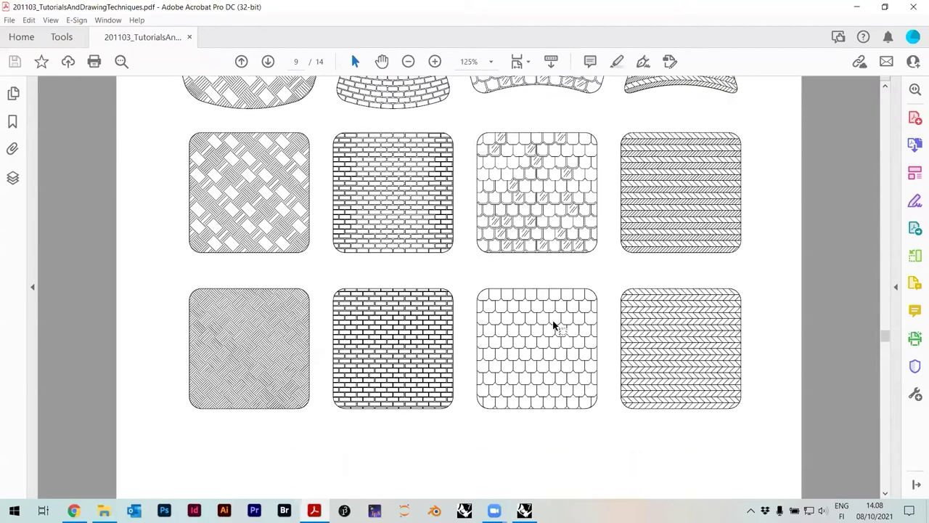
{"action": "scroll", "coordinate": [553, 326], "scroll_direction": "up", "scroll_amount": 3}
{"action": "scroll", "coordinate": [553, 319], "scroll_direction": "up", "scroll_amount": 1}
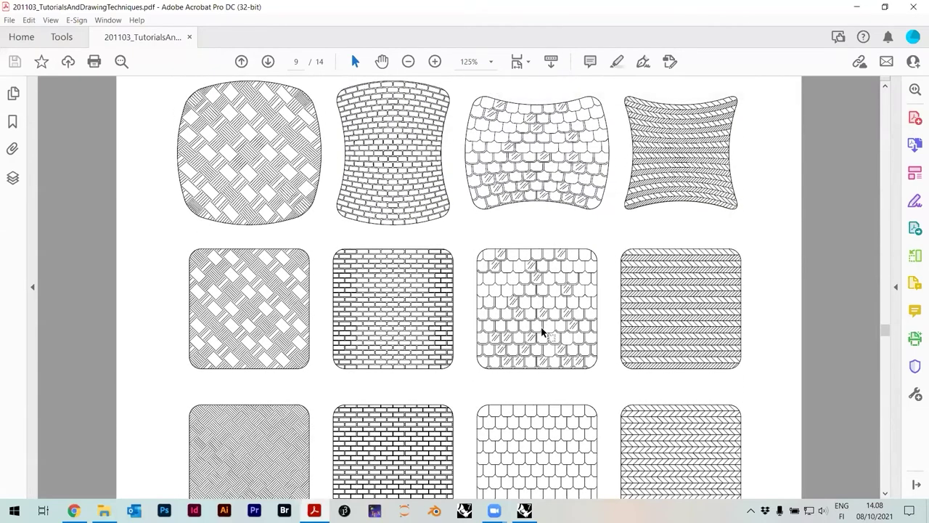
{"action": "scroll", "coordinate": [541, 327], "scroll_direction": "down", "scroll_amount": 3}
{"action": "scroll", "coordinate": [541, 334], "scroll_direction": "down", "scroll_amount": 6}
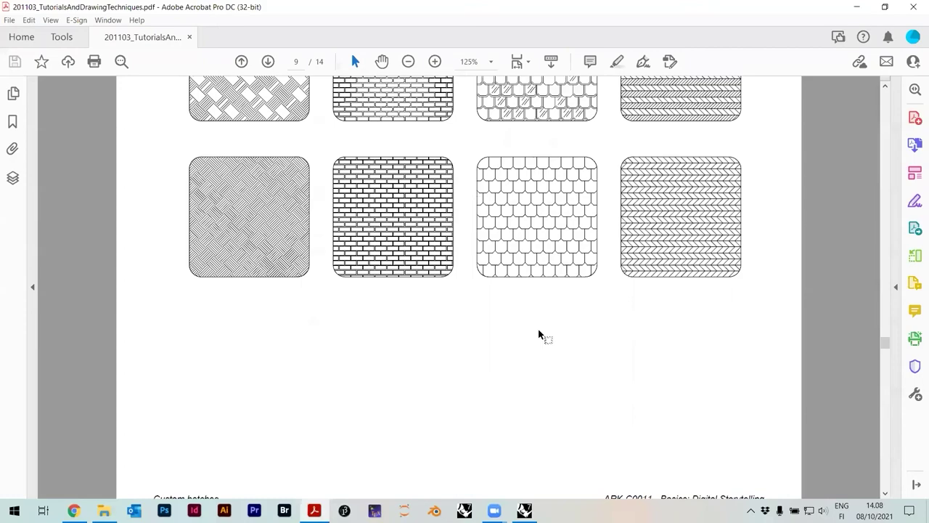
Step: Examine the interlocking brick-hatch tiles at the start of page 10, enlarged to 300%
{"action": "scroll", "coordinate": [541, 333], "scroll_direction": "down", "scroll_amount": 3}
{"action": "scroll", "coordinate": [534, 324], "scroll_direction": "up", "scroll_amount": 2}
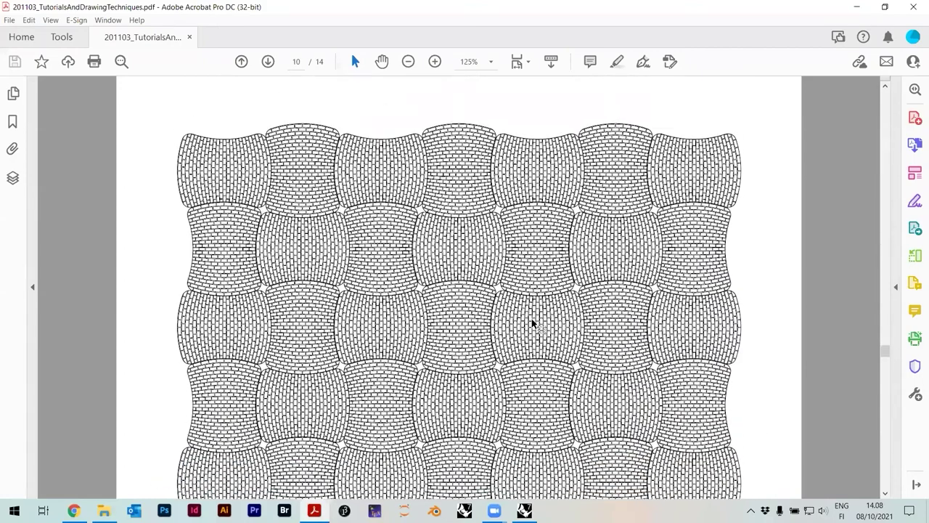
{"action": "left_click", "coordinate": [436, 62]}
{"action": "left_click", "coordinate": [436, 62]}
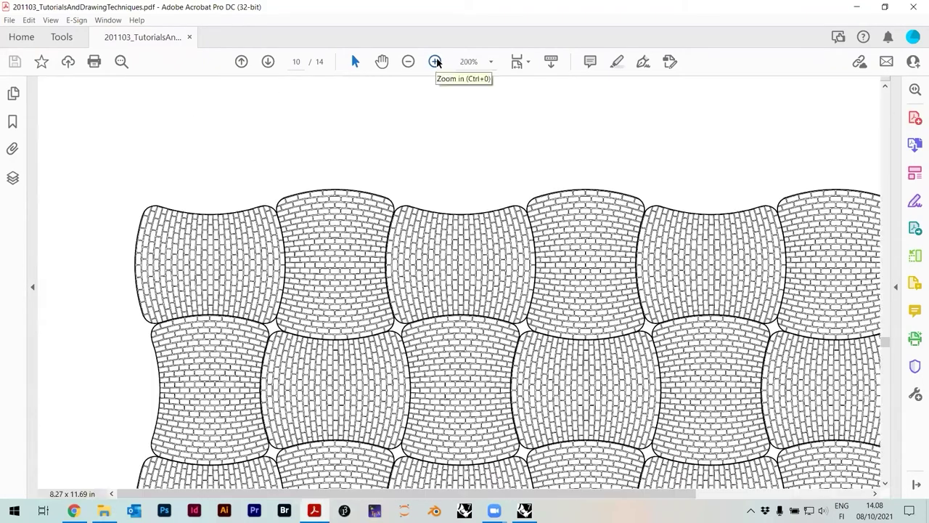
{"action": "left_click", "coordinate": [436, 62]}
{"action": "scroll", "coordinate": [491, 301], "scroll_direction": "down", "scroll_amount": 1}
{"action": "scroll", "coordinate": [490, 303], "scroll_direction": "down", "scroll_amount": 3}
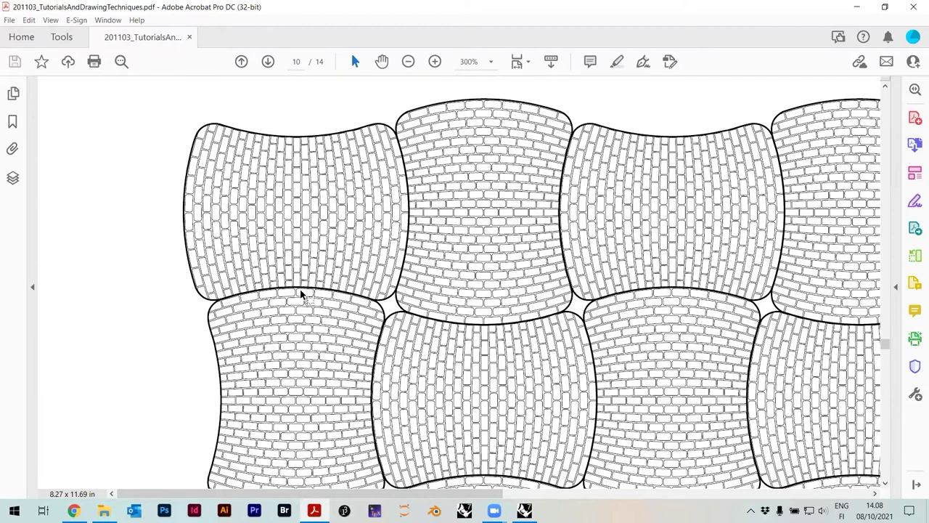
Step: Examine page 9's morphed brick hatch and the flat brick hatch with rounded bricks below it, up to 600% zoom
{"action": "mouse_move", "coordinate": [886, 341]}
{"action": "left_mouse_down"}
{"action": "mouse_move", "coordinate": [886, 315]}
{"action": "mouse_move", "coordinate": [877, 326]}
{"action": "left_mouse_up"}
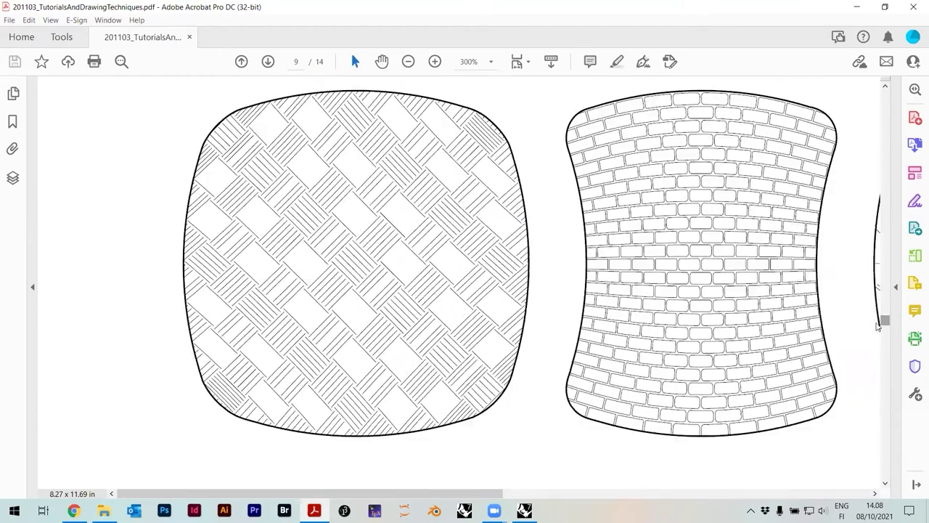
{"action": "left_click_drag", "start_coordinate": [460, 495], "coordinate": [564, 488]}
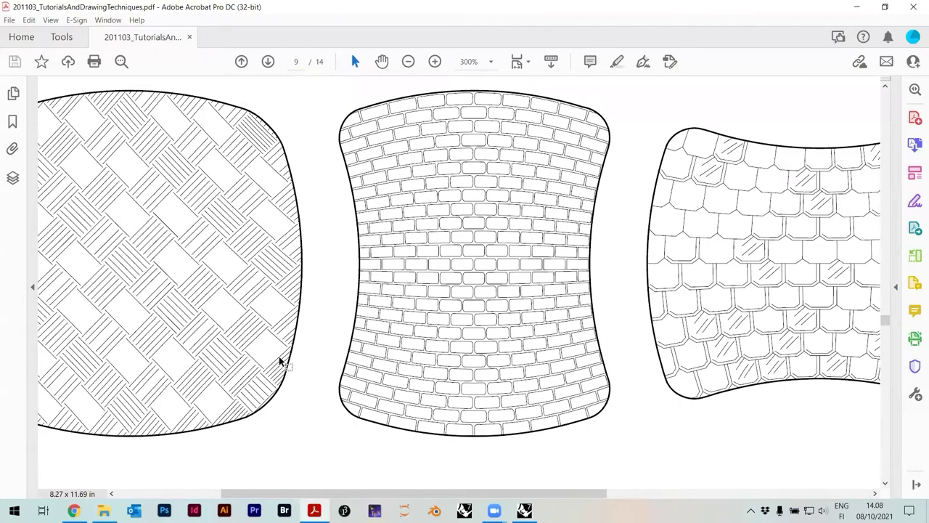
{"action": "scroll", "coordinate": [504, 411], "scroll_direction": "down", "scroll_amount": 5}
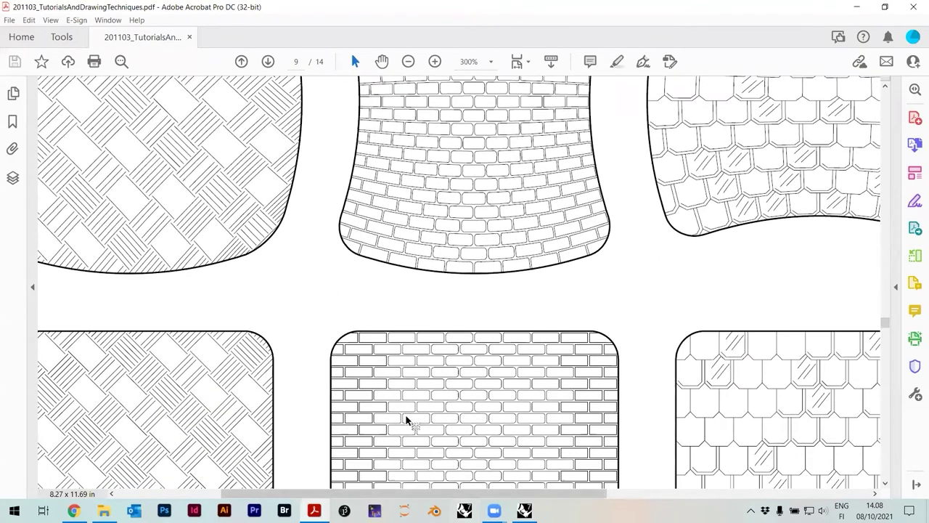
{"action": "scroll", "coordinate": [407, 420], "scroll_direction": "down", "scroll_amount": 5}
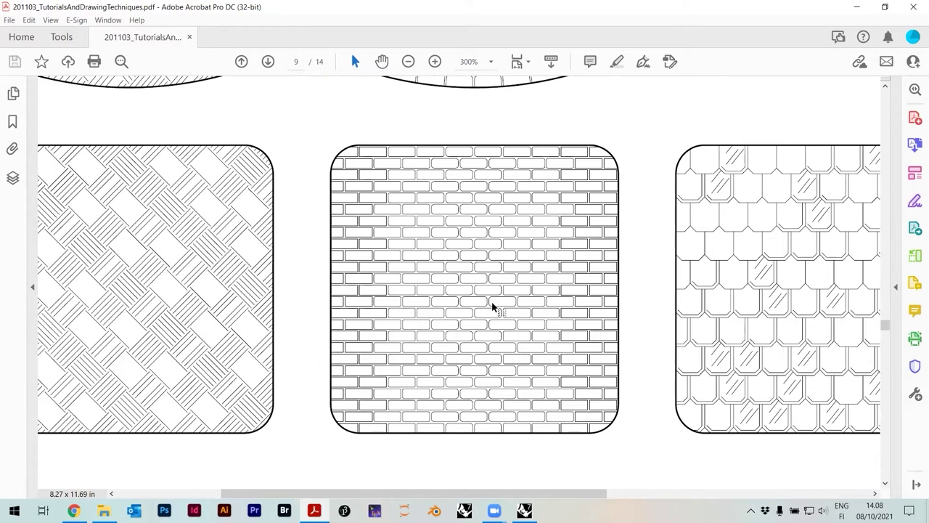
{"action": "left_click", "coordinate": [434, 62]}
{"action": "left_click", "coordinate": [435, 61]}
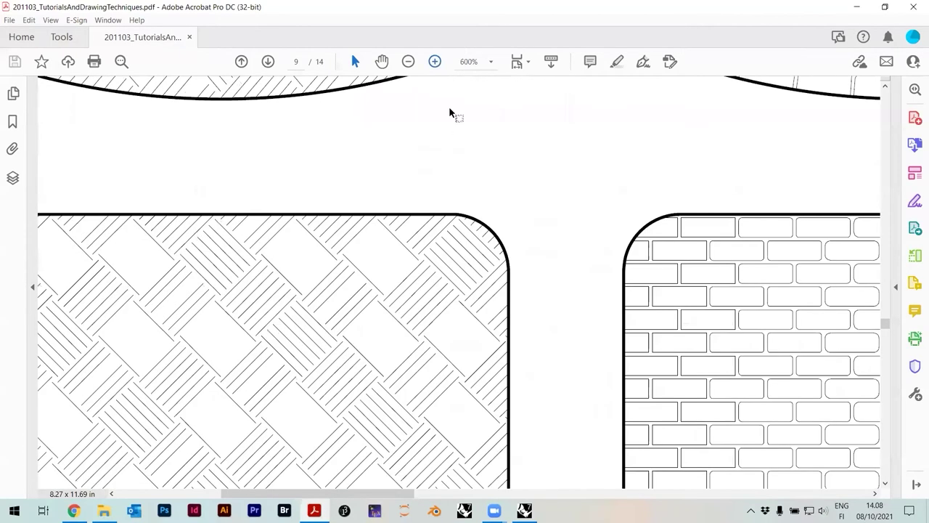
{"action": "left_click_drag", "start_coordinate": [409, 494], "coordinate": [517, 496]}
{"action": "scroll", "coordinate": [466, 371], "scroll_direction": "down", "scroll_amount": 1}
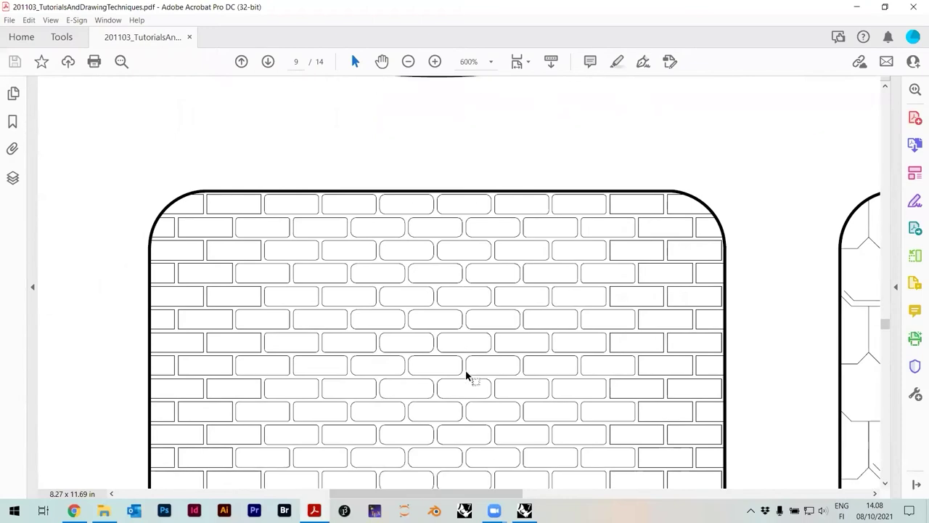
{"action": "scroll", "coordinate": [461, 349], "scroll_direction": "down", "scroll_amount": 1}
{"action": "scroll", "coordinate": [432, 305], "scroll_direction": "down", "scroll_amount": 2}
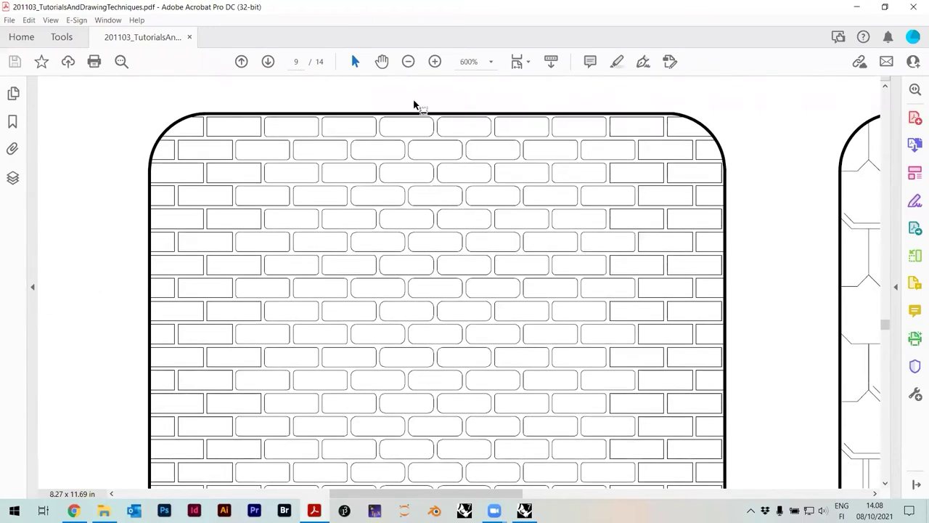
Step: Compare the flat edited hatch samples with their morphed versions on page 9 at 200% zoom
{"action": "left_click", "coordinate": [408, 62]}
{"action": "left_click", "coordinate": [408, 61]}
{"action": "left_click", "coordinate": [408, 61]}
{"action": "left_click_drag", "start_coordinate": [513, 496], "coordinate": [379, 496]}
{"action": "scroll", "coordinate": [361, 363], "scroll_direction": "up", "scroll_amount": 3}
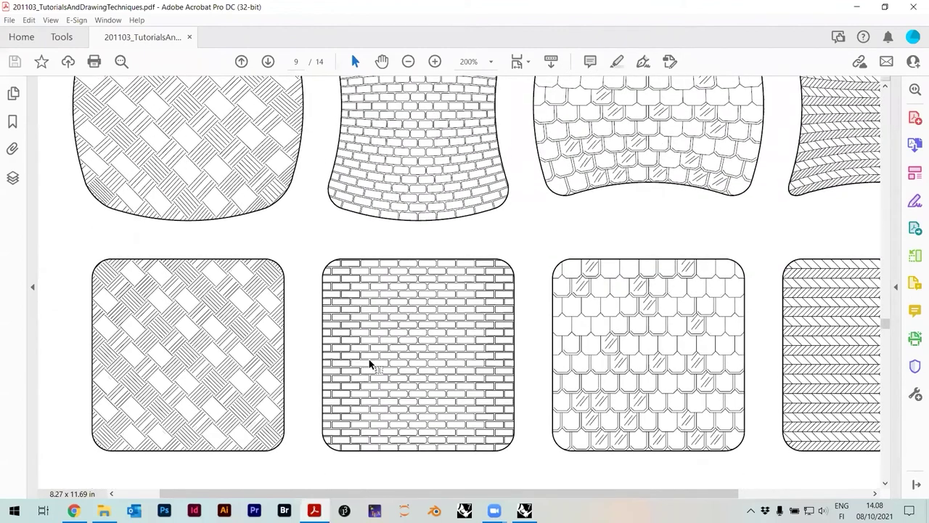
{"action": "scroll", "coordinate": [370, 363], "scroll_direction": "up", "scroll_amount": 3}
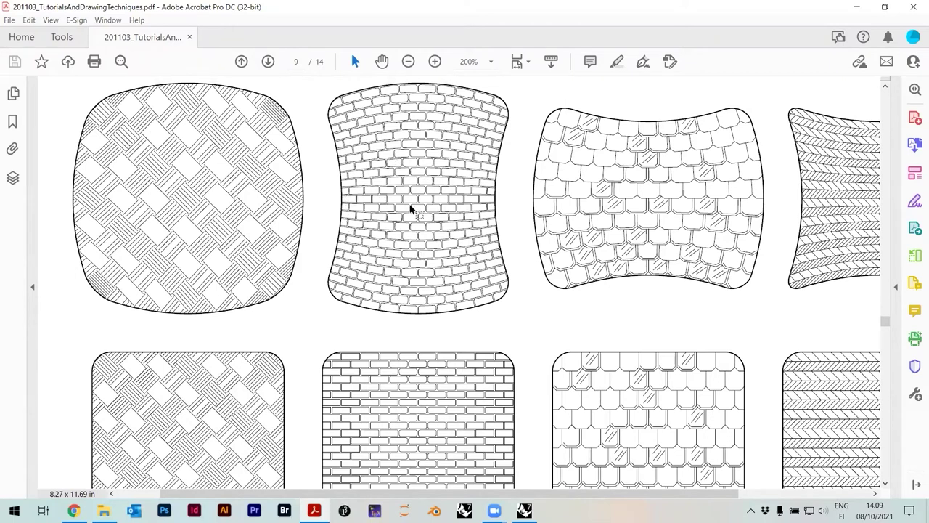
{"action": "scroll", "coordinate": [373, 269], "scroll_direction": "down", "scroll_amount": 1}
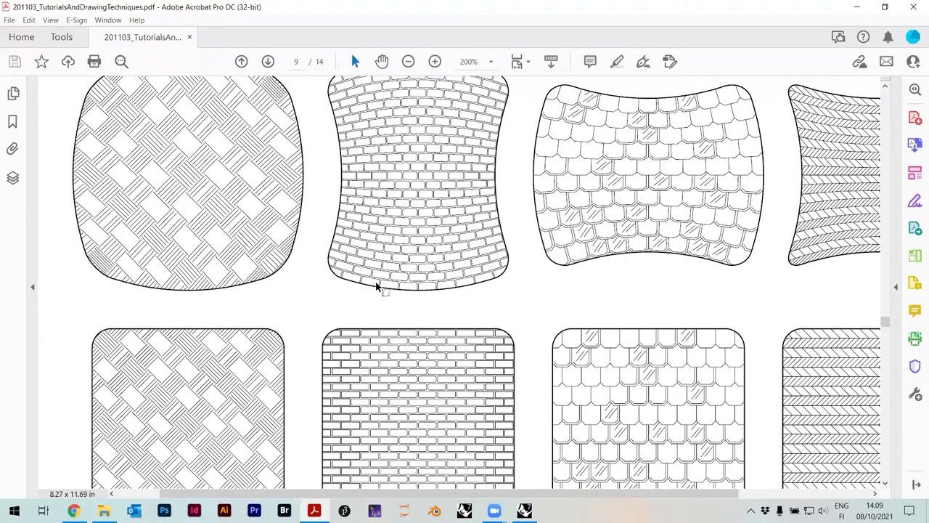
Step: Examine how the morphed brick tiles interlock on page 10, from a 200% close-up to the whole pattern at 66.7%
{"action": "left_click_drag", "start_coordinate": [887, 324], "coordinate": [888, 347]}
{"action": "scroll", "coordinate": [465, 270], "scroll_direction": "up", "scroll_amount": 1}
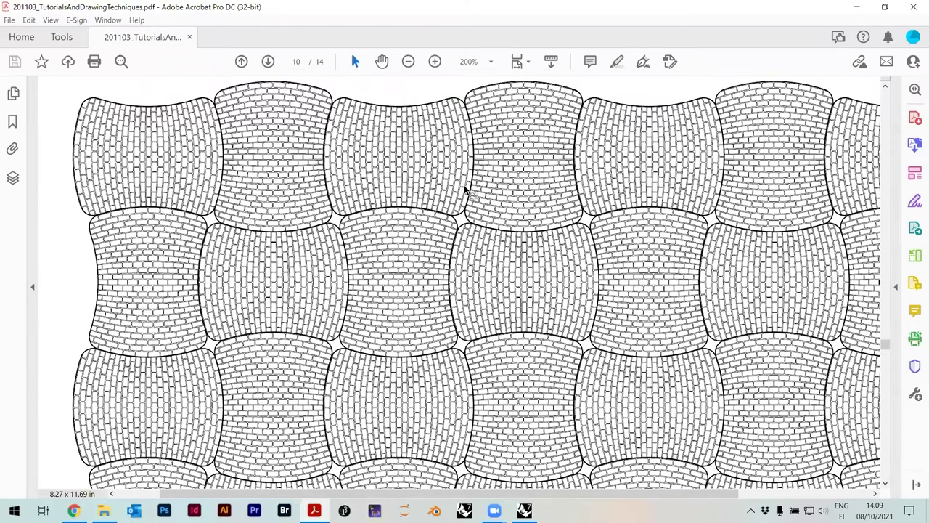
{"action": "scroll", "coordinate": [562, 269], "scroll_direction": "down", "scroll_amount": 4}
{"action": "scroll", "coordinate": [547, 254], "scroll_direction": "down", "scroll_amount": 5}
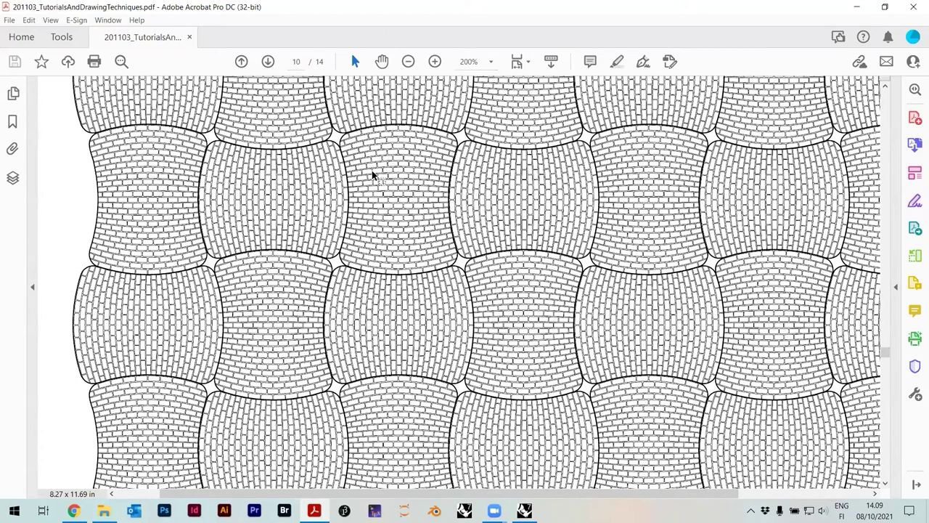
{"action": "left_click", "coordinate": [408, 63]}
{"action": "left_click", "coordinate": [409, 63]}
{"action": "left_click", "coordinate": [409, 63]}
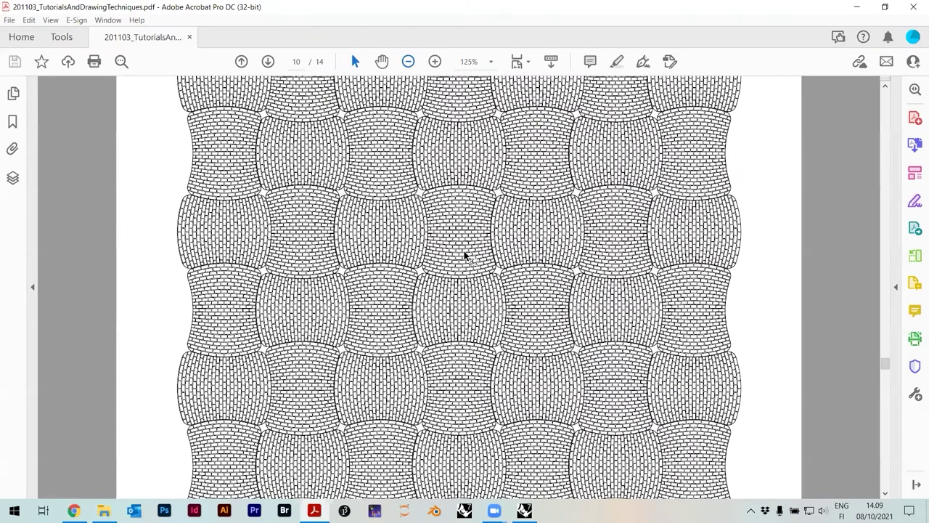
{"action": "scroll", "coordinate": [474, 292], "scroll_direction": "up", "scroll_amount": 1}
{"action": "scroll", "coordinate": [473, 292], "scroll_direction": "up", "scroll_amount": 1}
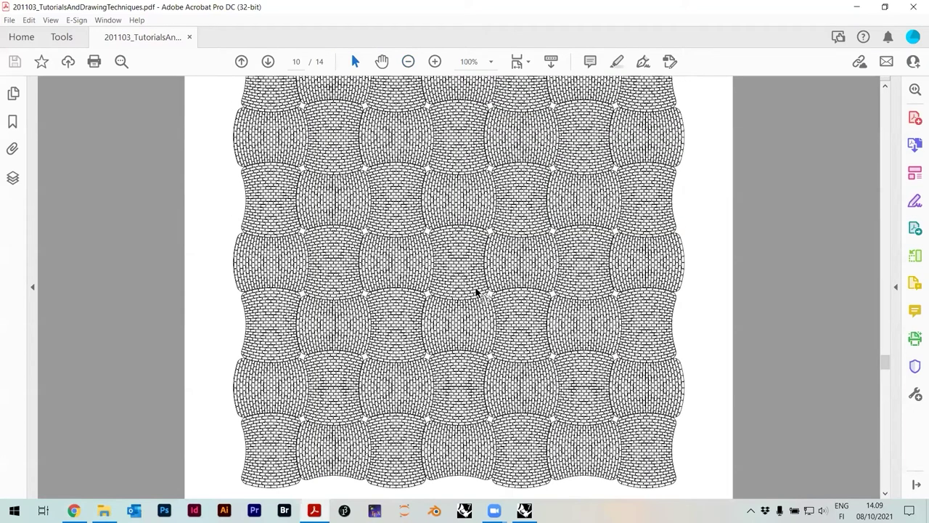
{"action": "scroll", "coordinate": [450, 283], "scroll_direction": "up", "scroll_amount": 1}
{"action": "scroll", "coordinate": [421, 203], "scroll_direction": "down", "scroll_amount": 1}
{"action": "left_click", "coordinate": [409, 62]}
{"action": "scroll", "coordinate": [461, 240], "scroll_direction": "down", "scroll_amount": 1, "text": "ctrl"}
{"action": "scroll", "coordinate": [486, 304], "scroll_direction": "down", "scroll_amount": 1}
{"action": "scroll", "coordinate": [486, 303], "scroll_direction": "up", "scroll_amount": 2}
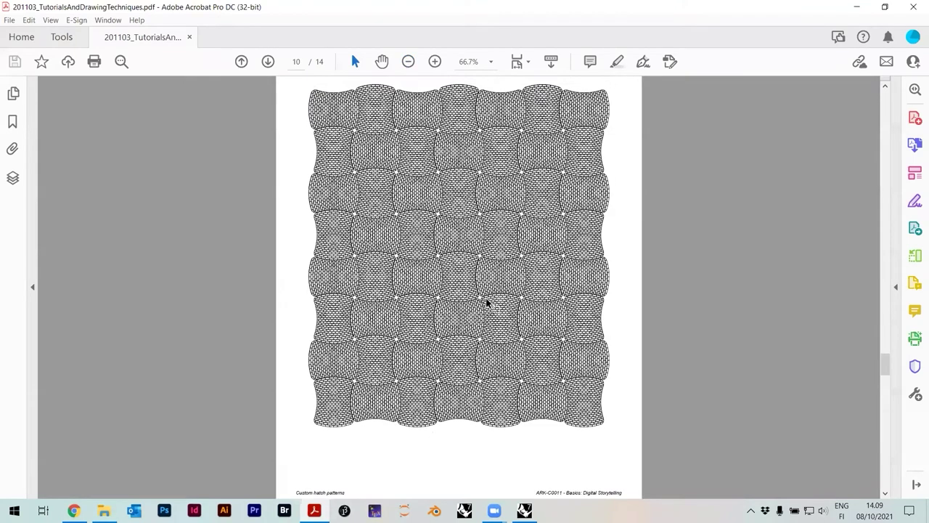
Step: Go back through the hatch and facade examples to page 6 and examine the plain and gridded elliptical cylinders at 200% zoom
{"action": "scroll", "coordinate": [487, 303], "scroll_direction": "up", "scroll_amount": 5}
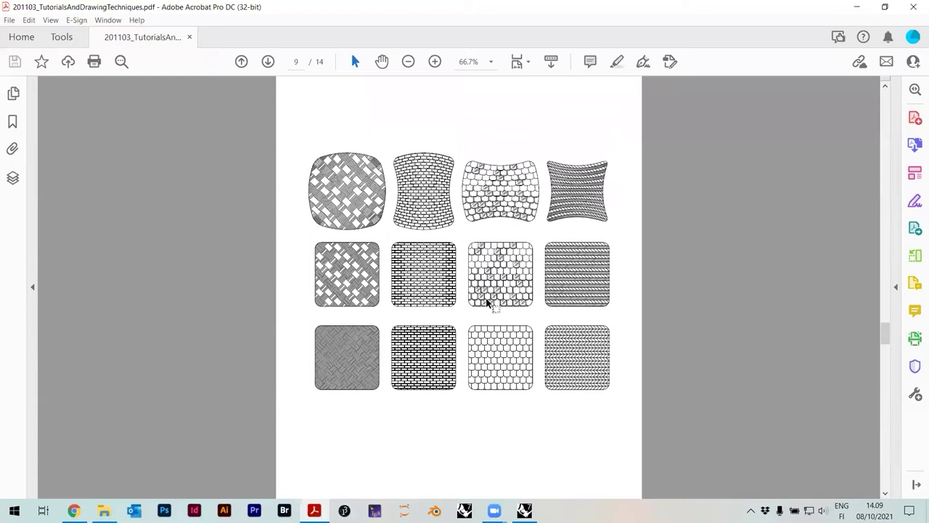
{"action": "scroll", "coordinate": [487, 303], "scroll_direction": "up", "scroll_amount": 10}
{"action": "scroll", "coordinate": [488, 303], "scroll_direction": "up", "scroll_amount": 3}
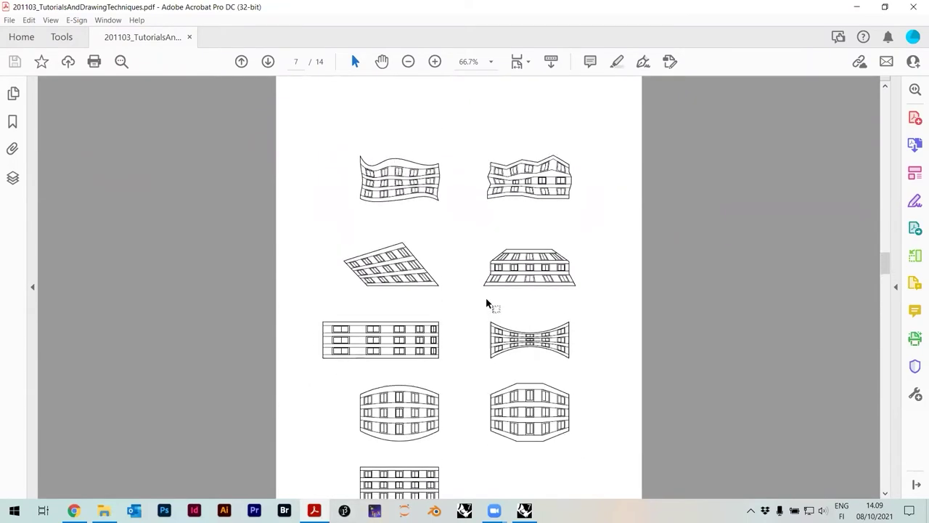
{"action": "scroll", "coordinate": [487, 303], "scroll_direction": "up", "scroll_amount": 8}
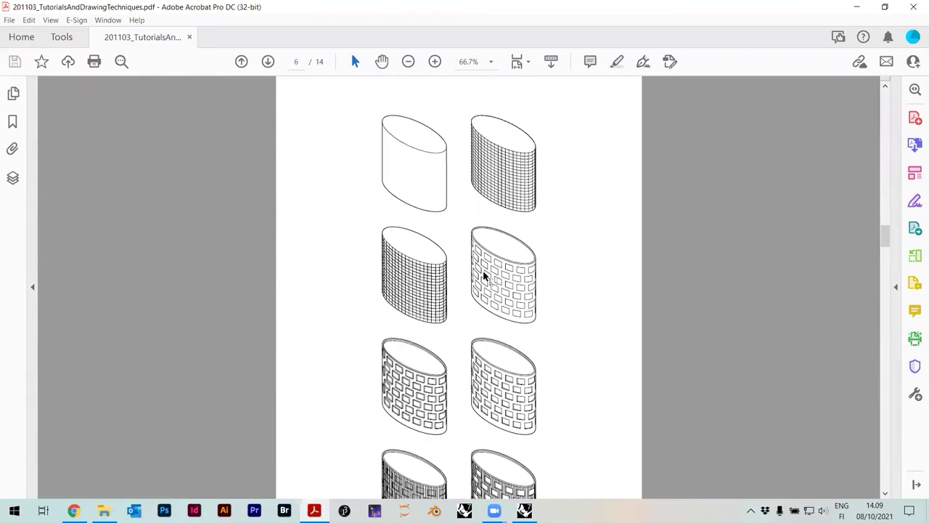
{"action": "left_click", "coordinate": [436, 62]}
{"action": "left_click", "coordinate": [436, 62]}
{"action": "left_click", "coordinate": [436, 62]}
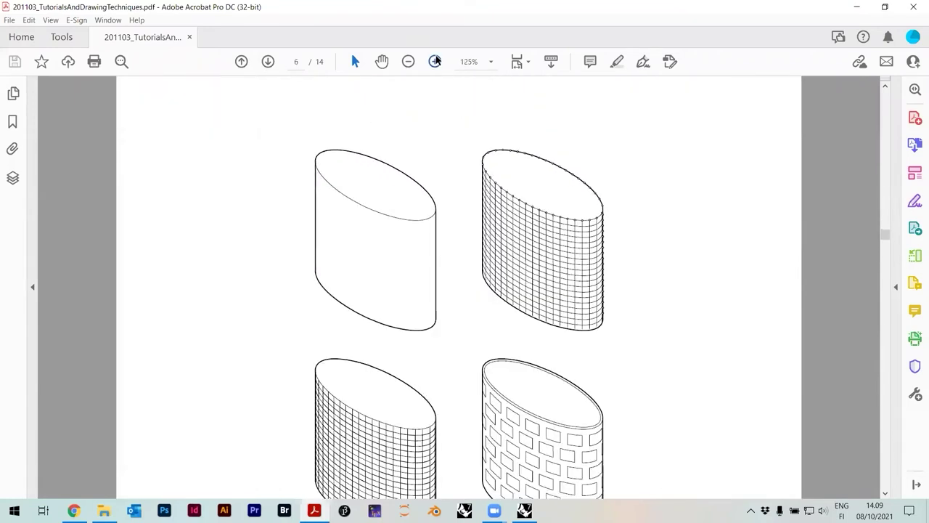
{"action": "left_click", "coordinate": [436, 62]}
{"action": "left_click", "coordinate": [436, 61]}
{"action": "left_click_drag", "start_coordinate": [461, 494], "coordinate": [553, 493]}
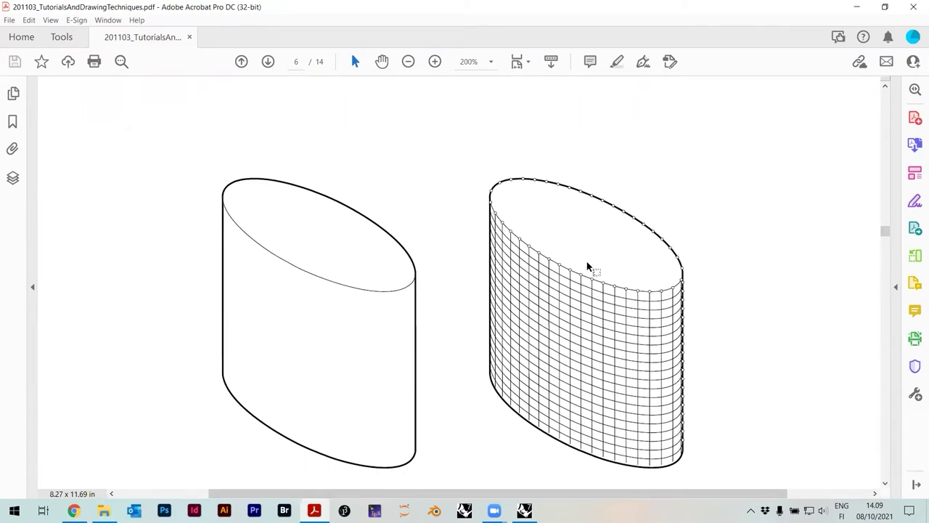
{"action": "scroll", "coordinate": [638, 263], "scroll_direction": "down", "scroll_amount": 1}
{"action": "left_click_drag", "start_coordinate": [887, 234], "coordinate": [886, 235]}
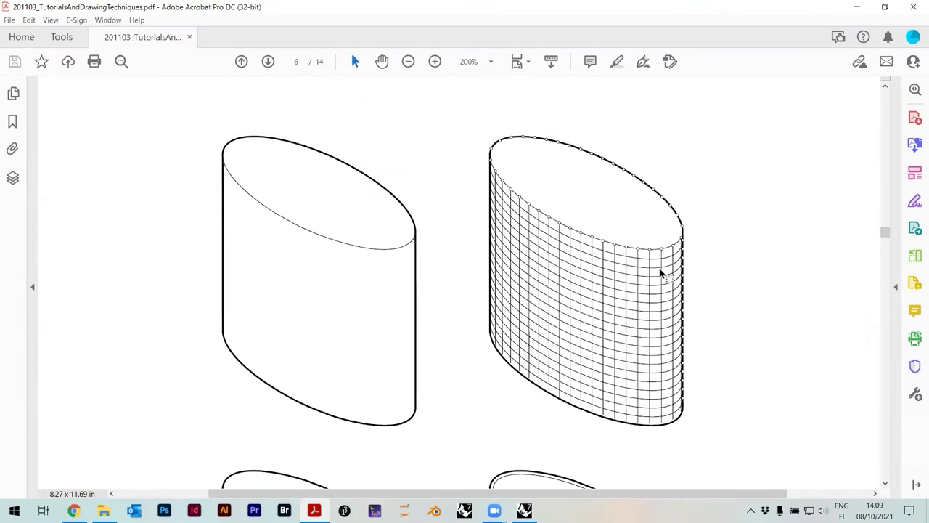
Step: Examine the cylinders with staggered window openings on page 6, returning to the gridded cylinder
{"action": "scroll", "coordinate": [658, 276], "scroll_direction": "down", "scroll_amount": 5}
{"action": "scroll", "coordinate": [658, 276], "scroll_direction": "down", "scroll_amount": 3}
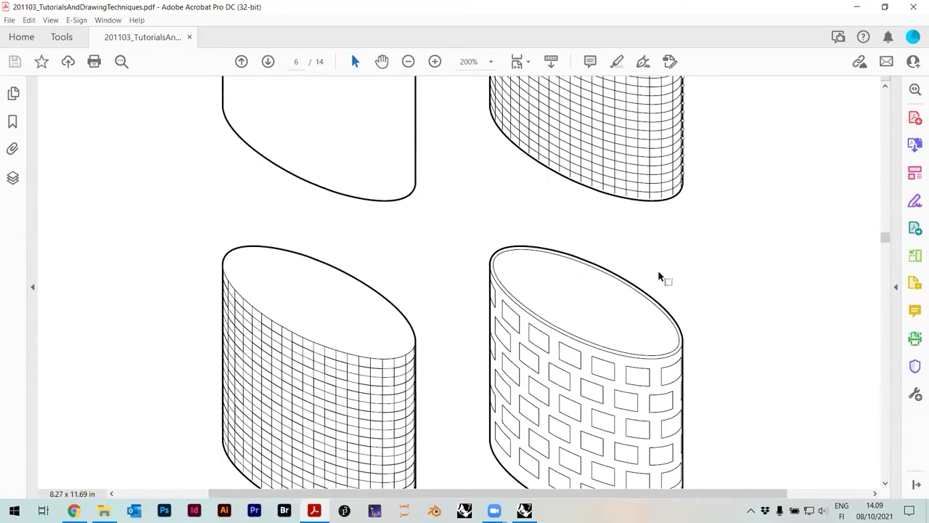
{"action": "left_click_drag", "start_coordinate": [885, 240], "coordinate": [890, 254]}
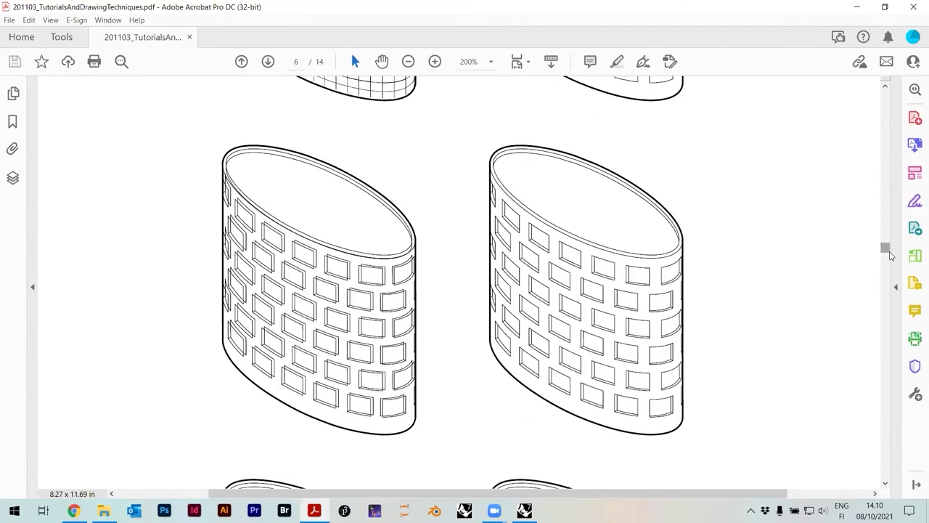
{"action": "mouse_move", "coordinate": [885, 249]}
{"action": "left_mouse_down"}
{"action": "mouse_move", "coordinate": [888, 263]}
{"action": "mouse_move", "coordinate": [886, 230]}
{"action": "left_mouse_up"}
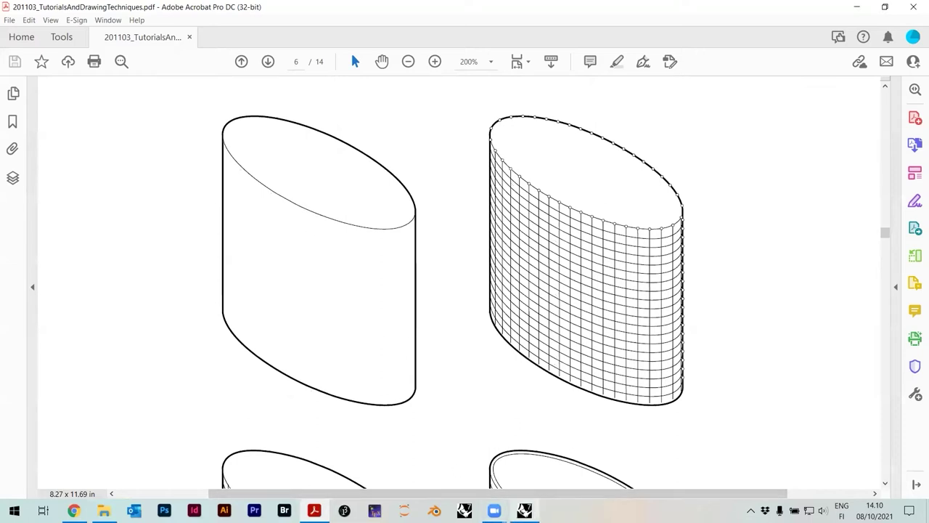
Step: Switch to Rhino, enlarge the Top viewport to fill the view, and hide grid lines and grid axes in all viewports
{"action": "left_click", "coordinate": [524, 510]}
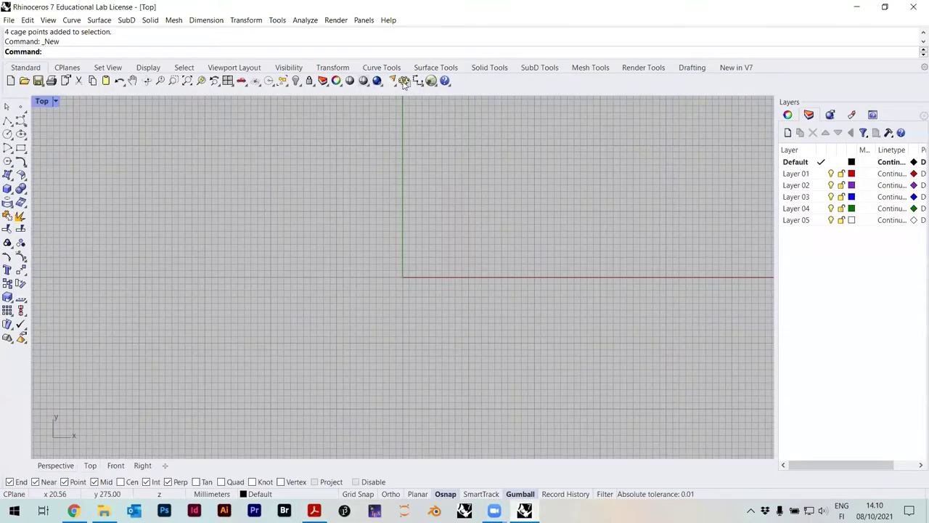
{"action": "left_click", "coordinate": [405, 81]}
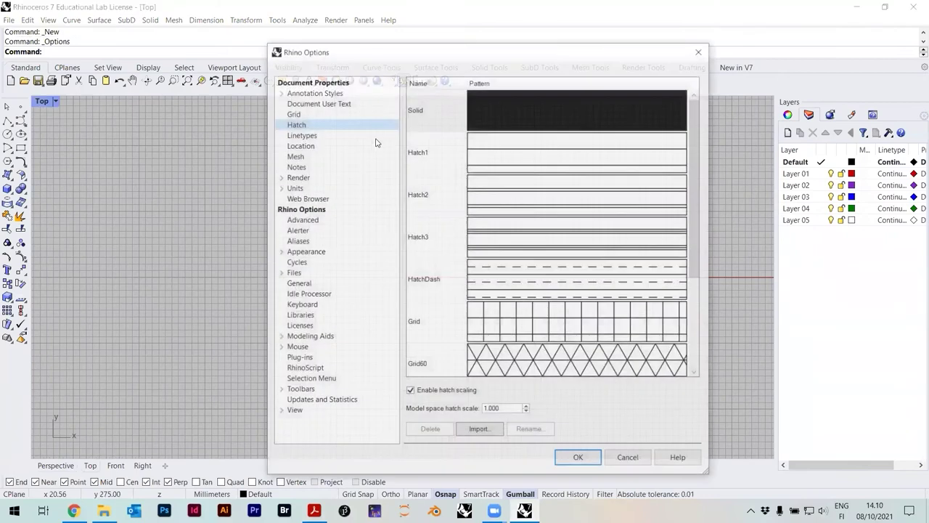
{"action": "left_click", "coordinate": [293, 114]}
{"action": "left_click", "coordinate": [461, 213]}
{"action": "left_click", "coordinate": [456, 228]}
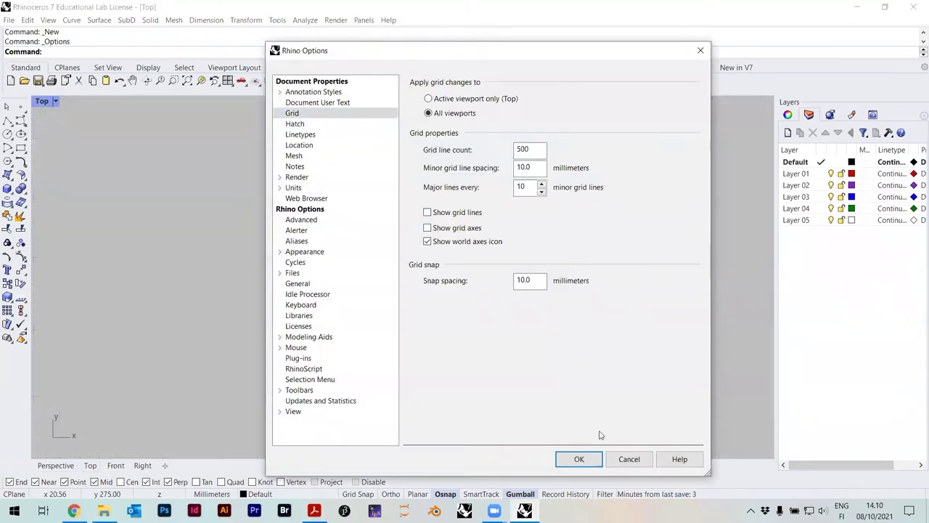
{"action": "left_click", "coordinate": [578, 458]}
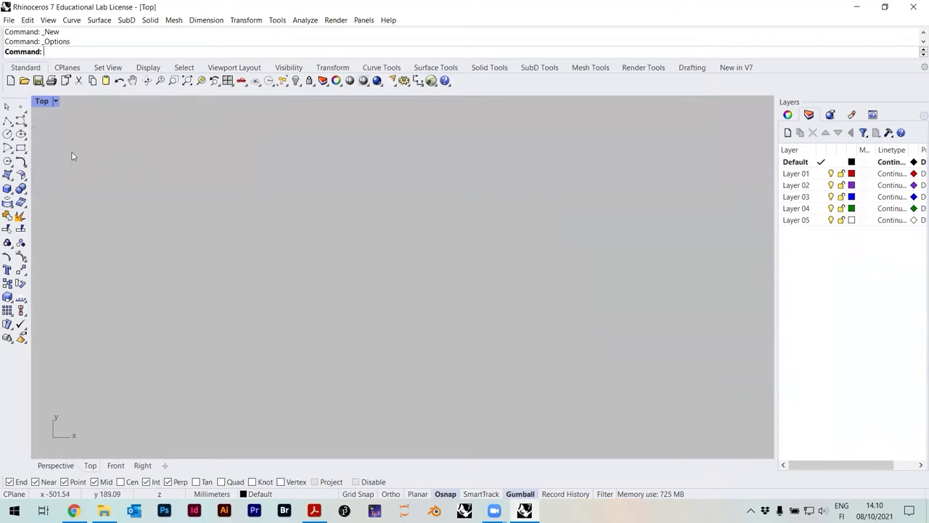
{"action": "key", "text": "alt+Tab"}
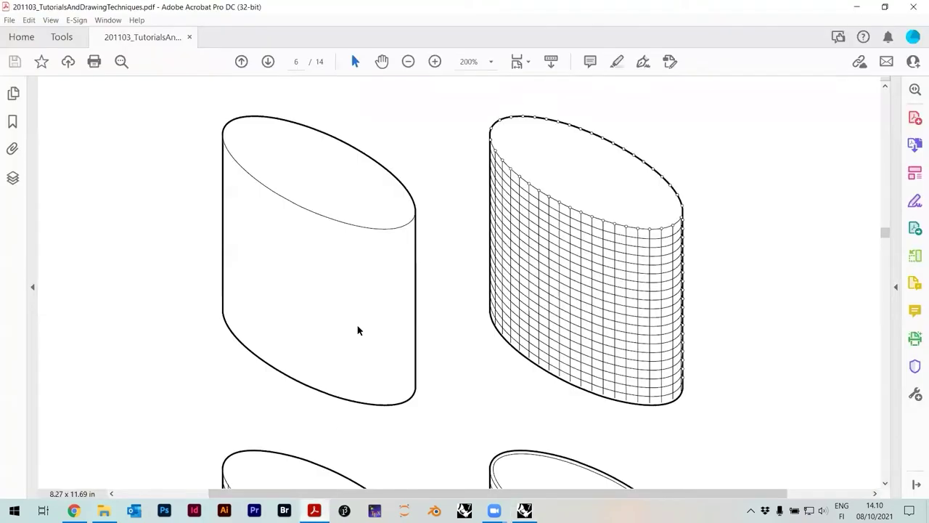
{"action": "left_click", "coordinate": [314, 511]}
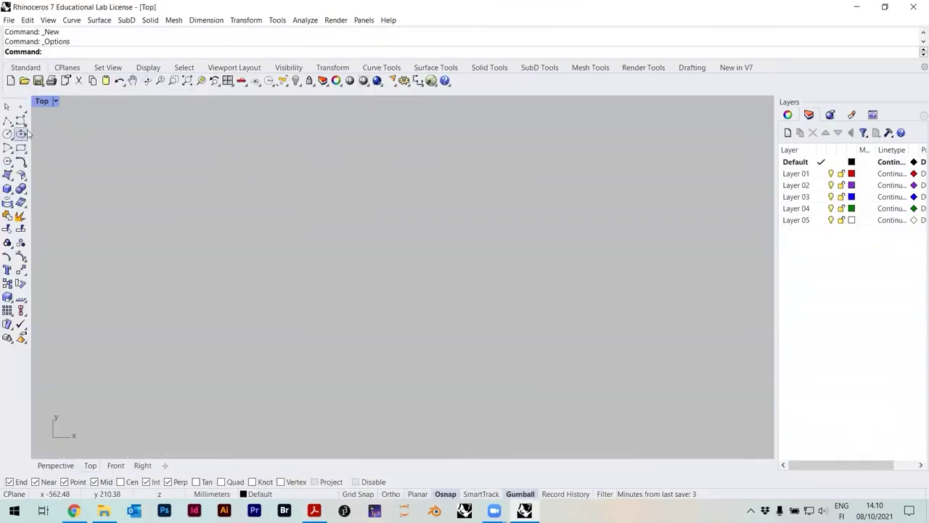
{"action": "left_click", "coordinate": [21, 134]}
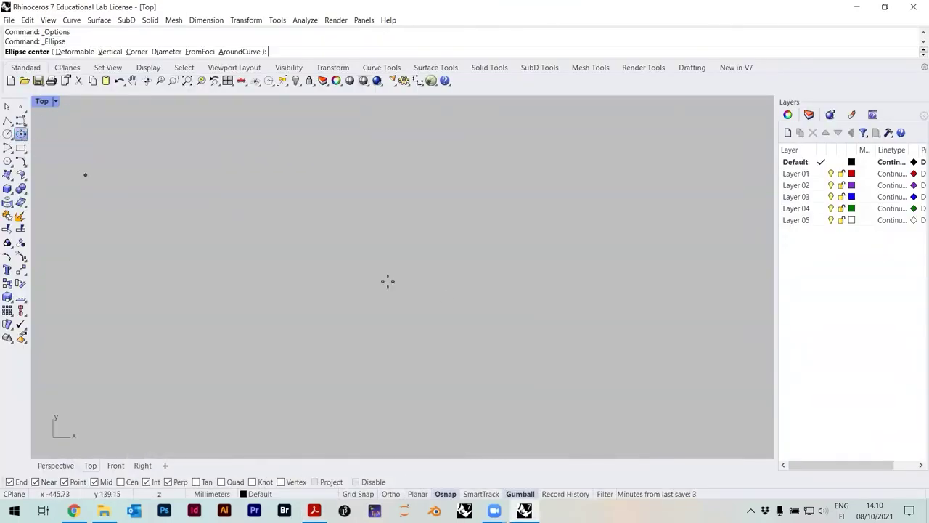
{"action": "left_click", "coordinate": [353, 257]}
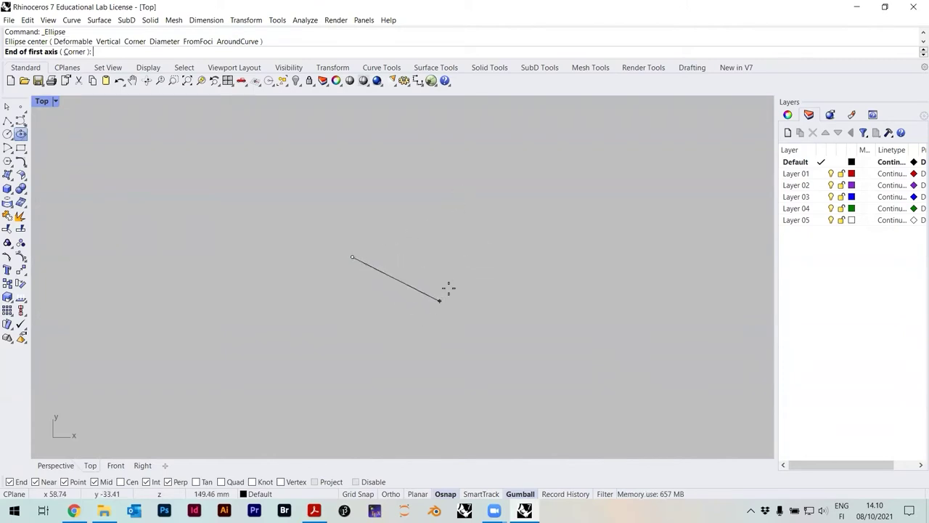
{"action": "key", "text": "Escape"}
Step: Draw an ellipse from its center with a horizontal 100 mm first half-axis and a vertical 50 mm second half-axis
{"action": "left_click", "coordinate": [21, 136]}
{"action": "left_click", "coordinate": [326, 262]}
{"action": "type", "text": "100"}
{"action": "key", "text": "Return"}
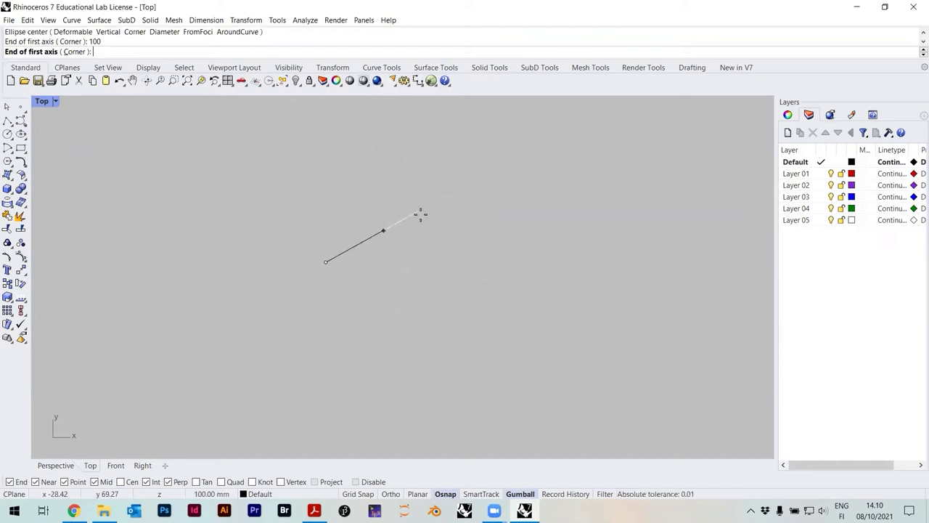
{"action": "key", "text": "F8"}
{"action": "key", "text": "F8"}
{"action": "key", "text": "F8"}
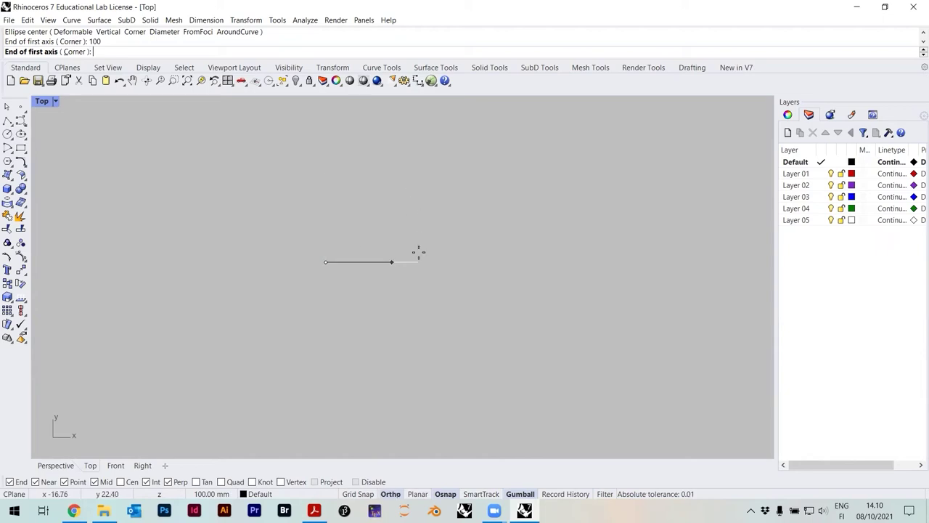
{"action": "key", "text": "F8"}
{"action": "key", "text": "F8"}
{"action": "left_click", "coordinate": [419, 244]}
{"action": "key", "text": "F8"}
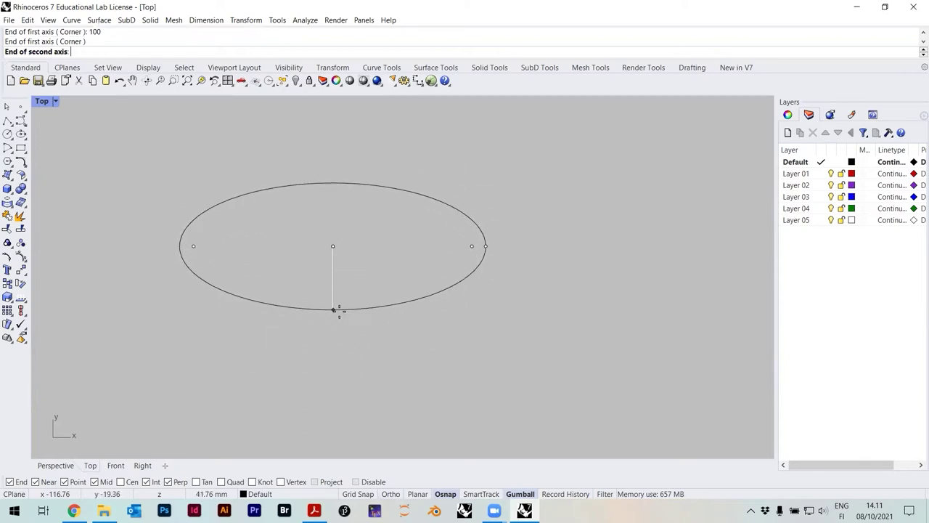
{"action": "type", "text": "50"}
{"action": "key", "text": "Return"}
{"action": "left_click", "coordinate": [336, 332]}
{"action": "scroll", "coordinate": [319, 305], "scroll_direction": "down", "scroll_amount": 2}
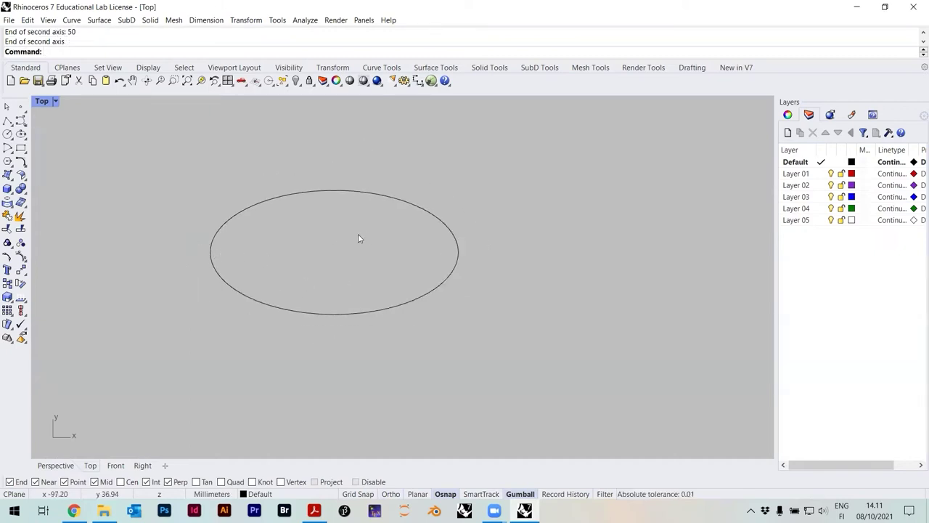
Step: Try a freehand gumball rotation of the ellipse and undo it
{"action": "right_click_drag", "start_coordinate": [353, 300], "coordinate": [396, 266]}
{"action": "scroll", "coordinate": [397, 265], "scroll_direction": "down", "scroll_amount": 8}
{"action": "scroll", "coordinate": [409, 268], "scroll_direction": "up", "scroll_amount": 6}
{"action": "left_click", "coordinate": [410, 304]}
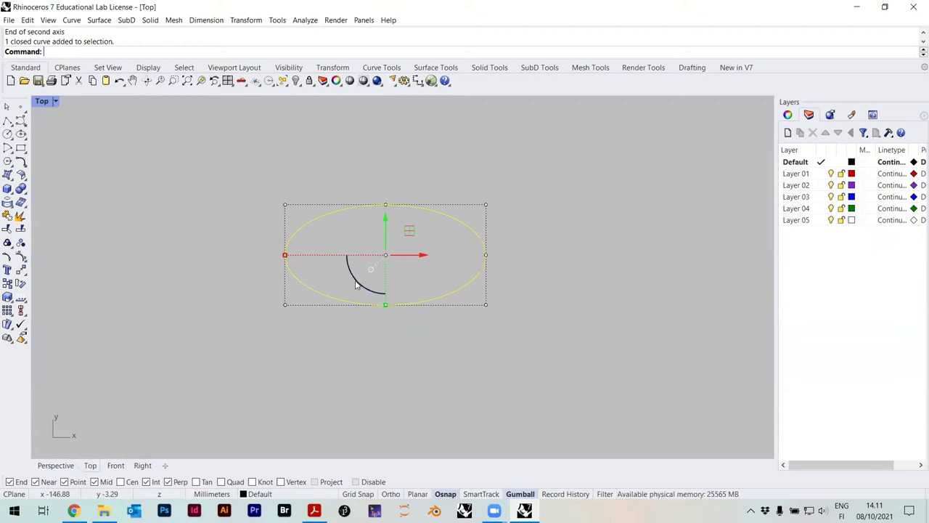
{"action": "left_click_drag", "start_coordinate": [356, 284], "coordinate": [325, 262]}
{"action": "key", "text": "ctrl+z"}
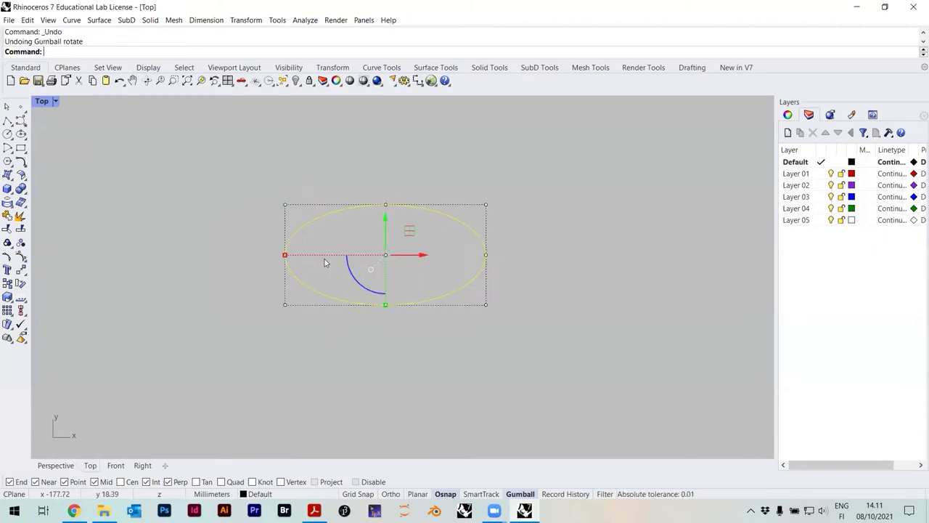
Step: Enable the center object snap and rotate the ellipse by -30 degrees about its center
{"action": "type", "text": "Rotate"}
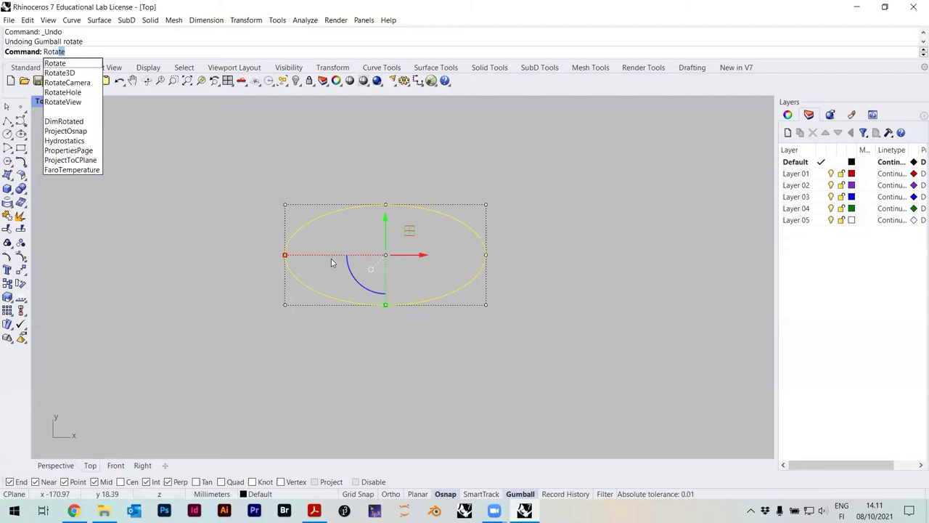
{"action": "key", "text": "Return"}
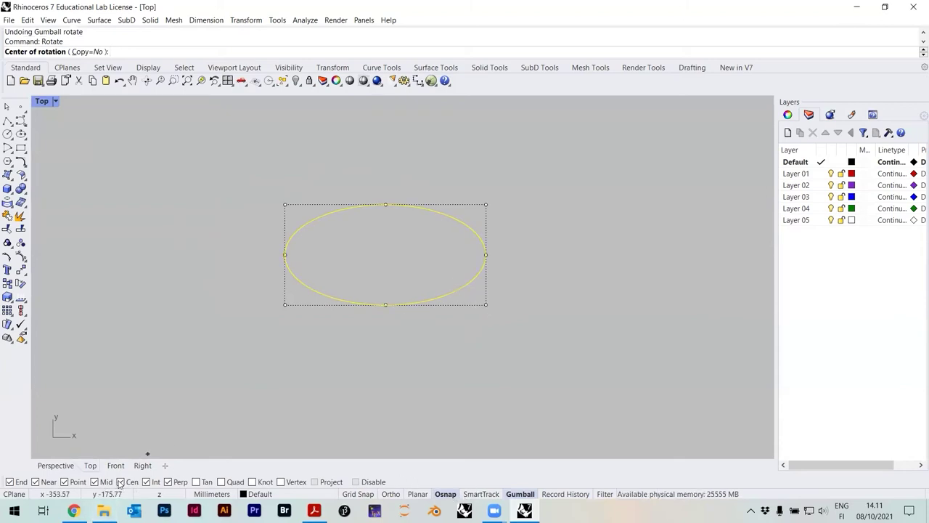
{"action": "left_click", "coordinate": [452, 290]}
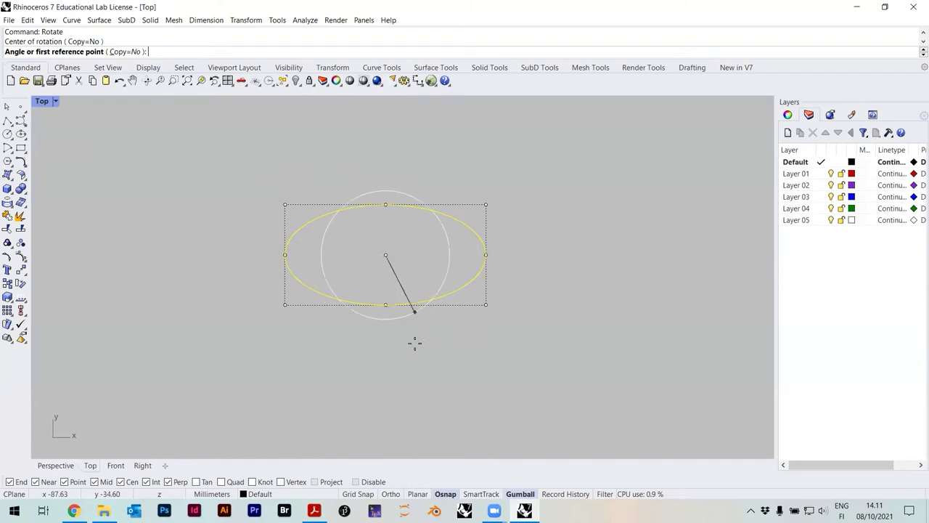
{"action": "left_click", "coordinate": [552, 251]}
{"action": "type", "text": "30"}
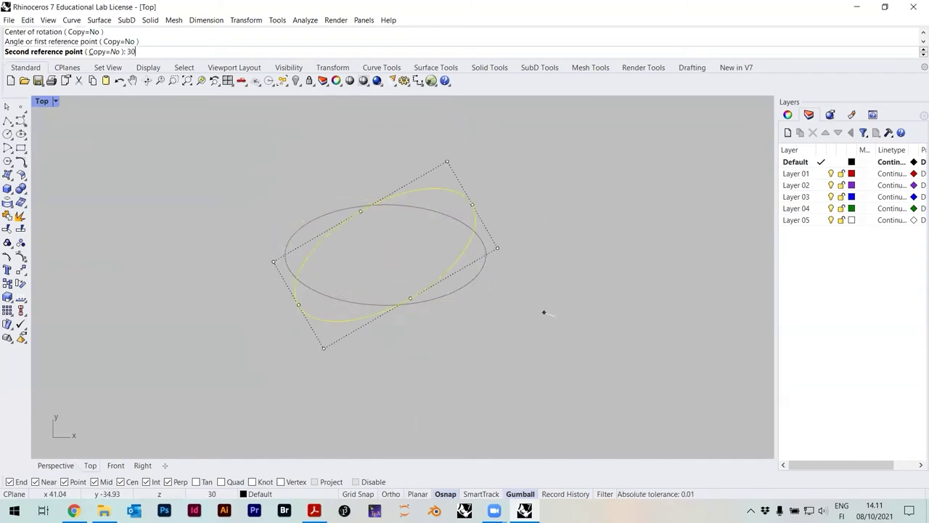
{"action": "key", "text": "BackSpace"}
{"action": "key", "text": "BackSpace"}
{"action": "type", "text": "-30"}
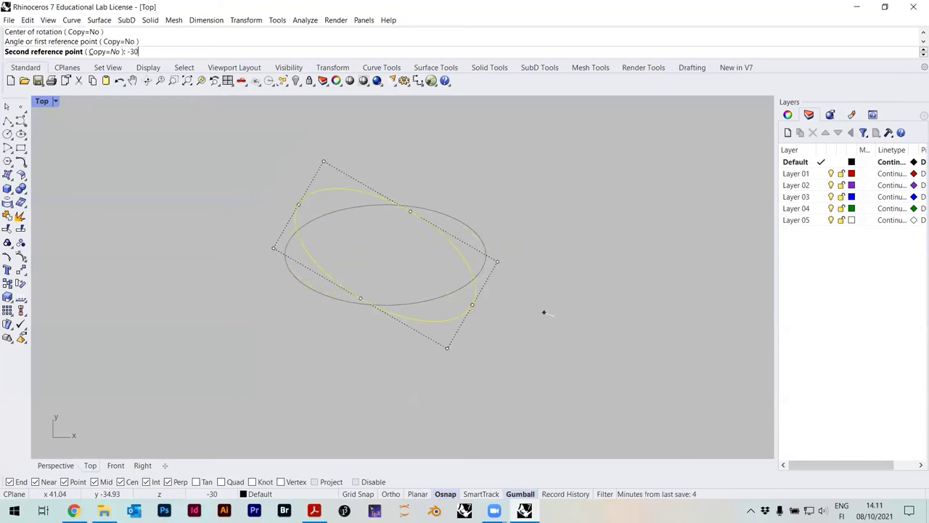
{"action": "key", "text": "Return"}
{"action": "key", "text": "Escape"}
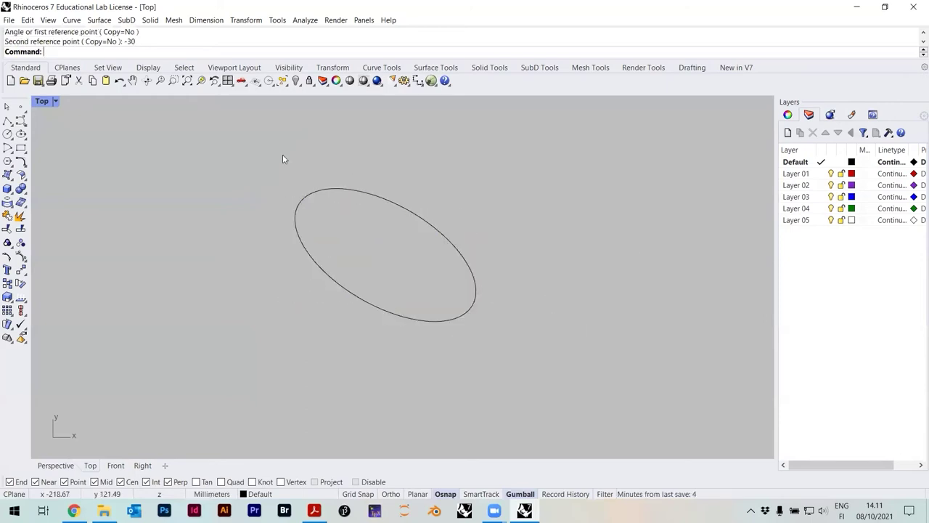
{"action": "left_click", "coordinate": [437, 285]}
{"action": "key", "text": "Escape"}
{"action": "scroll", "coordinate": [442, 284], "scroll_direction": "up", "scroll_amount": 5}
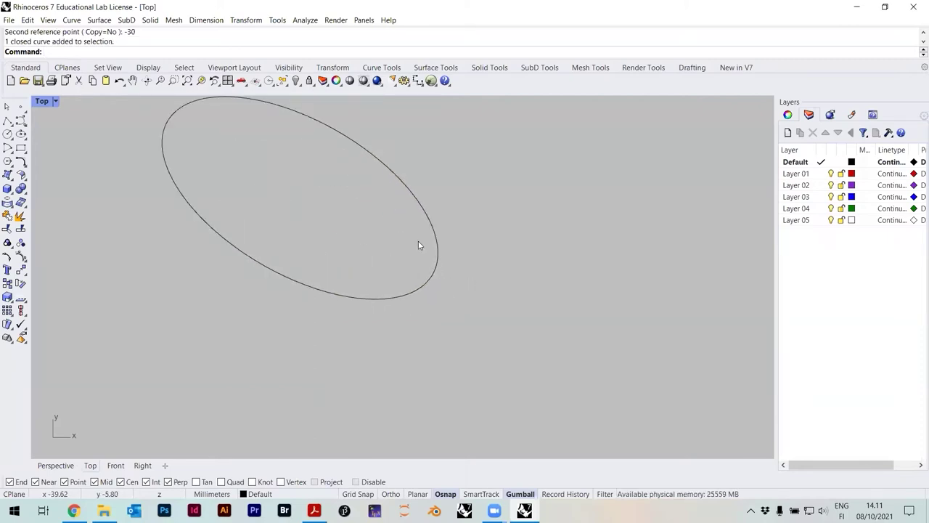
{"action": "left_click", "coordinate": [439, 260]}
{"action": "key", "text": "Escape"}
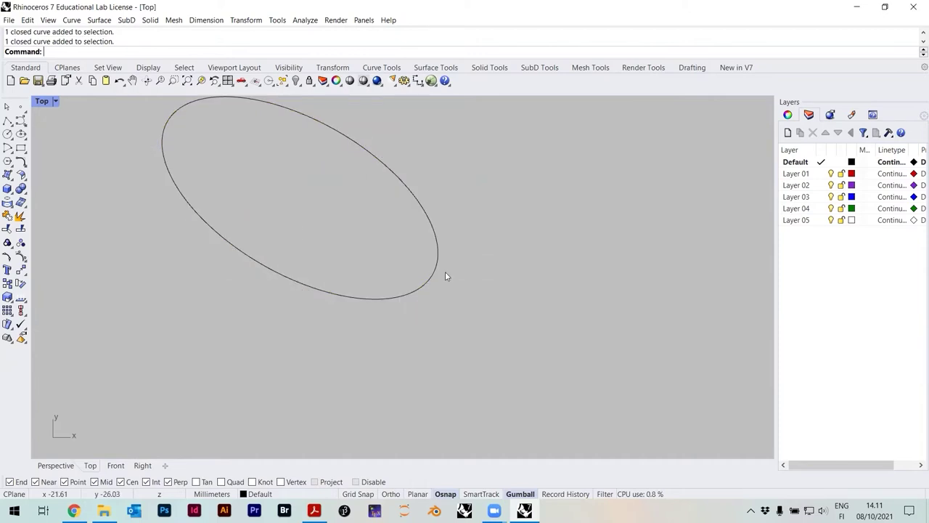
Step: Draw a straight vertical line downward from the rightmost edge of the rotated ellipse, with Ortho on
{"action": "scroll", "coordinate": [445, 276], "scroll_direction": "down", "scroll_amount": 4}
{"action": "scroll", "coordinate": [442, 258], "scroll_direction": "up", "scroll_amount": 4}
{"action": "type", "text": "Line"}
{"action": "key", "text": "Return"}
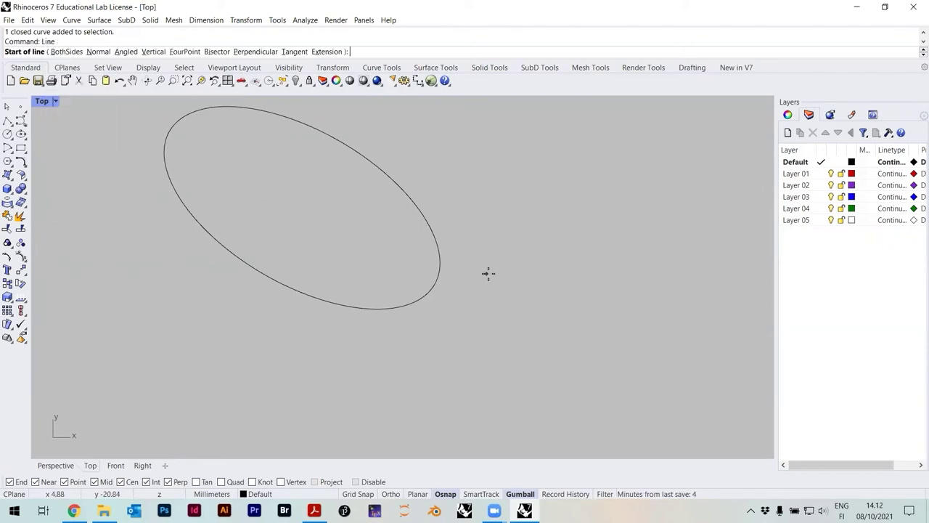
{"action": "left_click", "coordinate": [441, 266]}
{"action": "scroll", "coordinate": [447, 247], "scroll_direction": "down", "scroll_amount": 1}
{"action": "scroll", "coordinate": [451, 233], "scroll_direction": "down", "scroll_amount": 4}
{"action": "key", "text": "F8"}
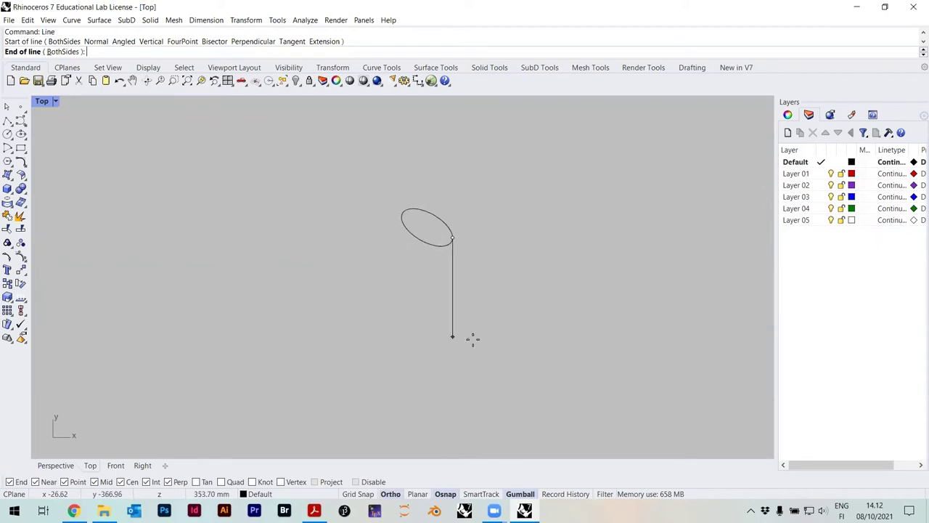
{"action": "left_click", "coordinate": [455, 292]}
Step: Duplicate the ellipse in place and nudge the copy 190 mm straight down along the vertical line
{"action": "scroll", "coordinate": [452, 264], "scroll_direction": "up", "scroll_amount": 3}
{"action": "left_click_drag", "start_coordinate": [440, 245], "coordinate": [413, 201]}
{"action": "scroll", "coordinate": [423, 220], "scroll_direction": "up", "scroll_amount": 3}
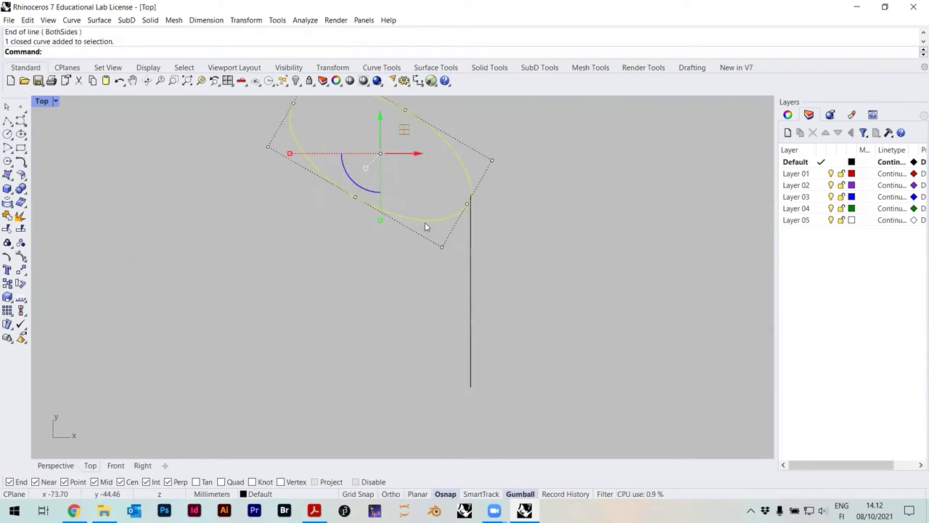
{"action": "scroll", "coordinate": [464, 239], "scroll_direction": "up", "scroll_amount": 5}
{"action": "left_click", "coordinate": [476, 220]}
{"action": "scroll", "coordinate": [457, 257], "scroll_direction": "down", "scroll_amount": 3}
{"action": "left_click", "coordinate": [421, 240]}
{"action": "scroll", "coordinate": [421, 240], "scroll_direction": "down", "scroll_amount": 1}
{"action": "key", "text": "ctrl+c"}
{"action": "key", "text": "ctrl+v"}
{"action": "key", "text": "alt+Down"}
{"action": "key", "text": "alt+Down"}
{"action": "key", "text": "alt+Down"}
{"action": "key", "text": "alt+Down"}
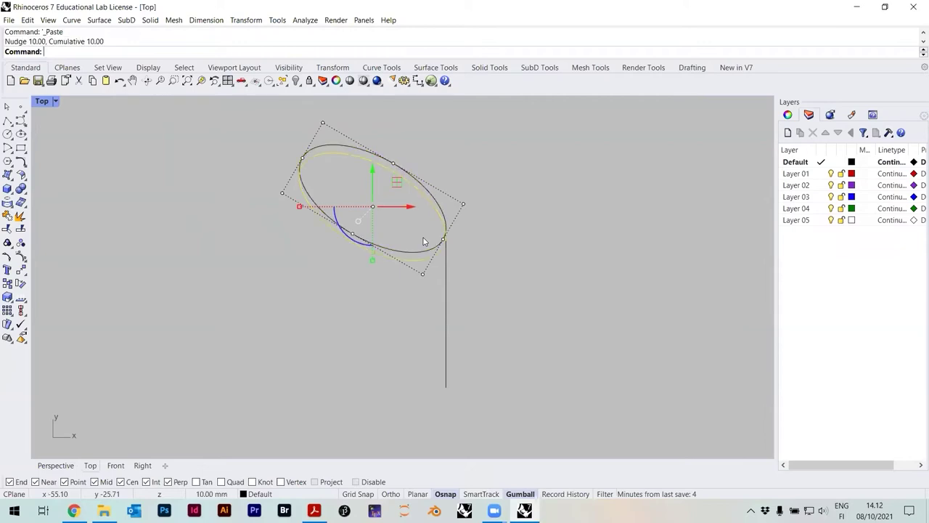
{"action": "key", "text": "alt+Down"}
{"action": "key", "text": "alt+Down"}
{"action": "key", "text": "alt+Down"}
{"action": "key", "text": "alt+Down"}
{"action": "key", "text": "alt+Down"}
{"action": "key", "text": "alt+Down"}
{"action": "key", "text": "alt+Down"}
{"action": "key", "text": "alt+Down"}
{"action": "key", "text": "alt+Down"}
{"action": "key", "text": "alt+Down"}
{"action": "key", "text": "alt+Down"}
{"action": "key", "text": "alt+Down"}
{"action": "key", "text": "alt+Down"}
{"action": "key", "text": "alt+Down"}
{"action": "key", "text": "alt+Down"}
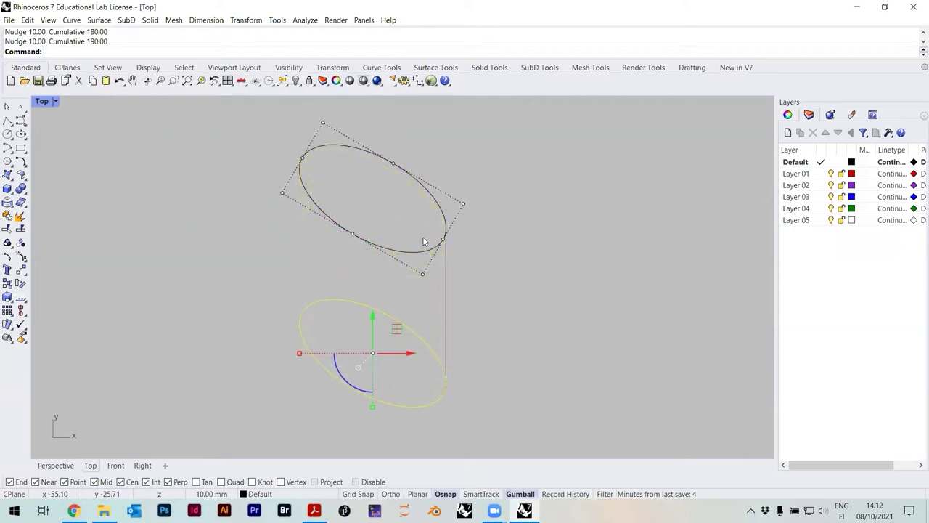
{"action": "key", "text": "Escape"}
Step: Trim off the short end of the vertical line that extends past the lower ellipse
{"action": "scroll", "coordinate": [455, 381], "scroll_direction": "up", "scroll_amount": 5}
{"action": "scroll", "coordinate": [446, 382], "scroll_direction": "up", "scroll_amount": 1}
{"action": "type", "text": "trim"}
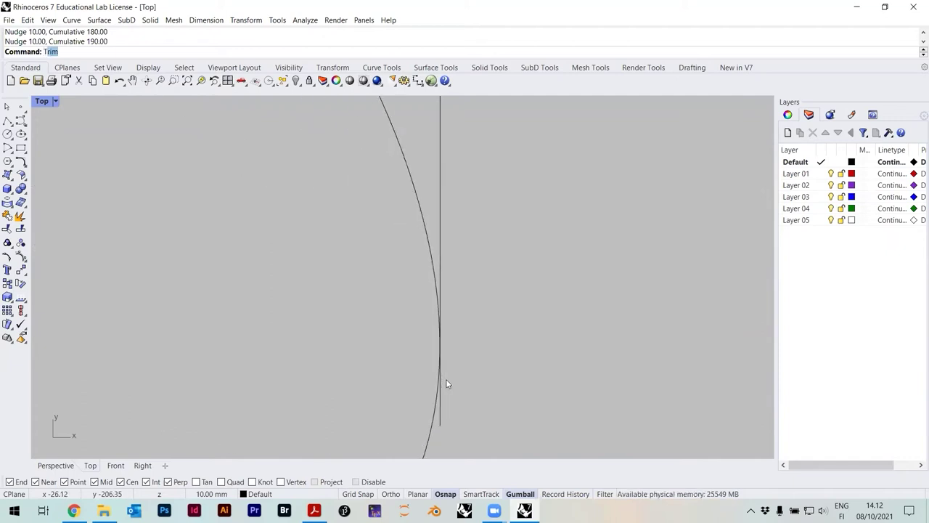
{"action": "key", "text": "Return"}
{"action": "left_click", "coordinate": [436, 392]}
{"action": "key", "text": "Return"}
{"action": "left_click", "coordinate": [441, 411]}
{"action": "key", "text": "Return"}
Step: Copy the vertical line from its upper end to the leftmost edge of the upper ellipse
{"action": "scroll", "coordinate": [502, 343], "scroll_direction": "down", "scroll_amount": 2}
{"action": "scroll", "coordinate": [502, 341], "scroll_direction": "down", "scroll_amount": 4}
{"action": "scroll", "coordinate": [501, 308], "scroll_direction": "up", "scroll_amount": 3}
{"action": "left_click", "coordinate": [511, 279]}
{"action": "left_click", "coordinate": [529, 254]}
{"action": "left_click", "coordinate": [511, 320]}
{"action": "type", "text": "copy"}
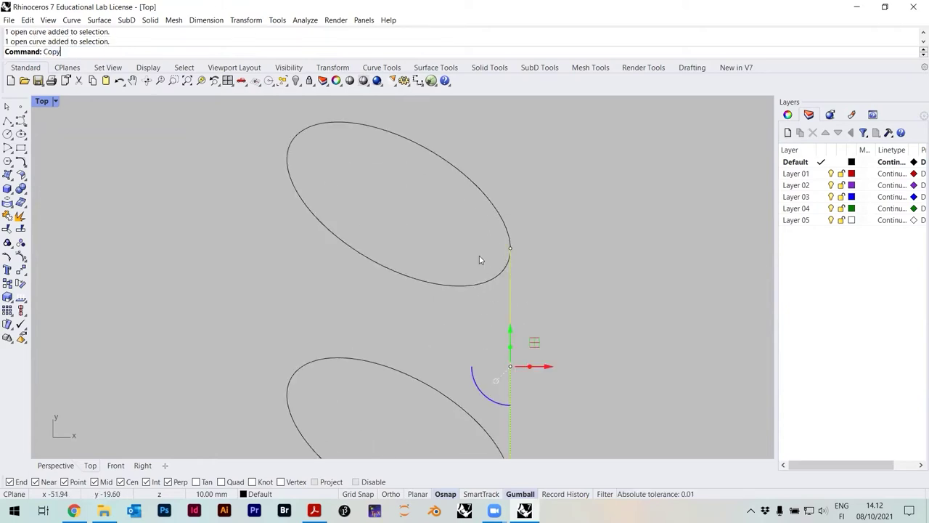
{"action": "key", "text": "Return"}
{"action": "left_click", "coordinate": [510, 248]}
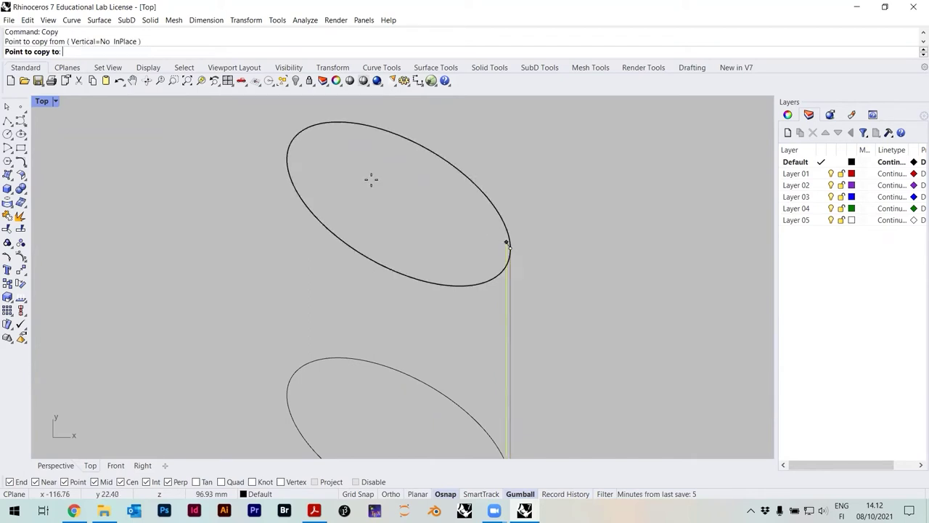
{"action": "left_click", "coordinate": [287, 158]}
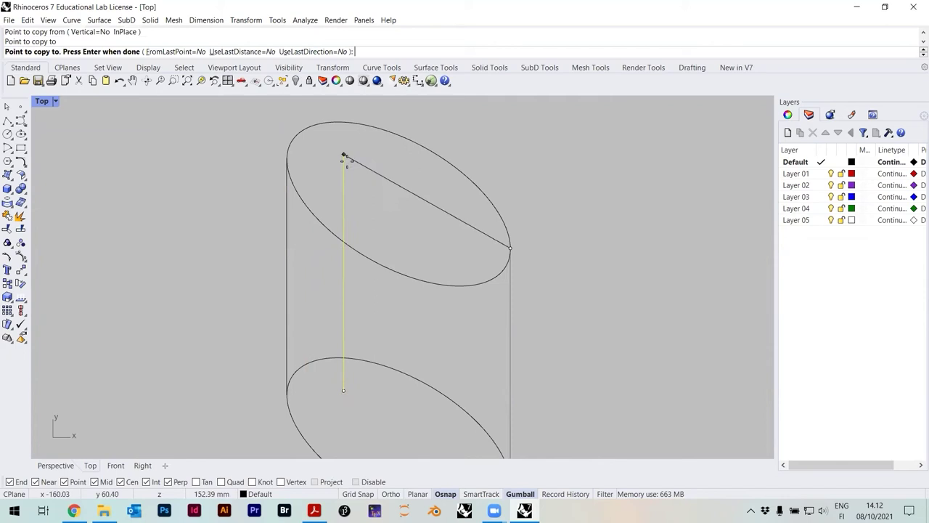
{"action": "key", "text": "Return"}
{"action": "scroll", "coordinate": [346, 160], "scroll_direction": "down", "scroll_amount": 2}
{"action": "key", "text": "Escape"}
Step: Delete the copied vertical line on the left side of the ellipses
{"action": "scroll", "coordinate": [465, 223], "scroll_direction": "up", "scroll_amount": 1}
{"action": "scroll", "coordinate": [455, 220], "scroll_direction": "down", "scroll_amount": 2}
{"action": "left_click", "coordinate": [433, 243]}
{"action": "scroll", "coordinate": [384, 228], "scroll_direction": "up", "scroll_amount": 2}
{"action": "left_click_drag", "start_coordinate": [293, 274], "coordinate": [258, 248]}
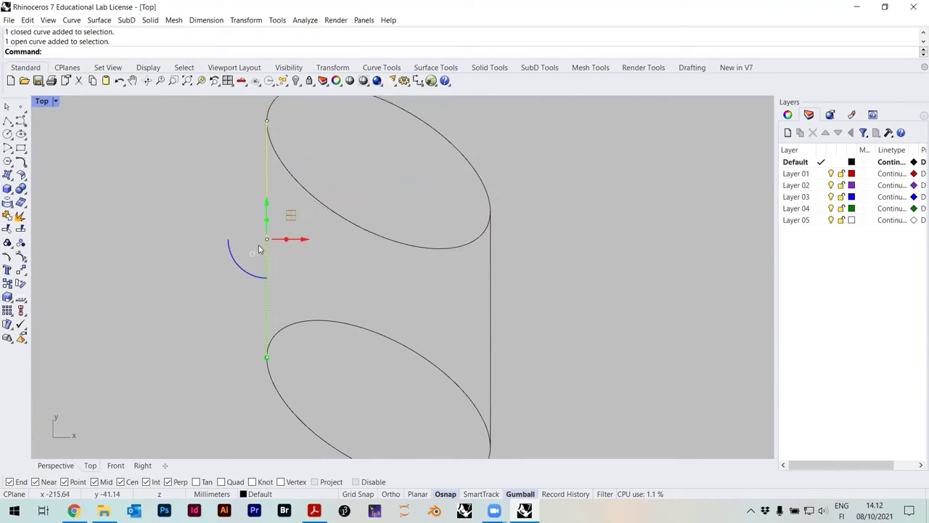
{"action": "key", "text": "Delete"}
Step: Move the remaining vertical line horizontally to the right, clear of both ellipses
{"action": "left_click", "coordinate": [488, 285]}
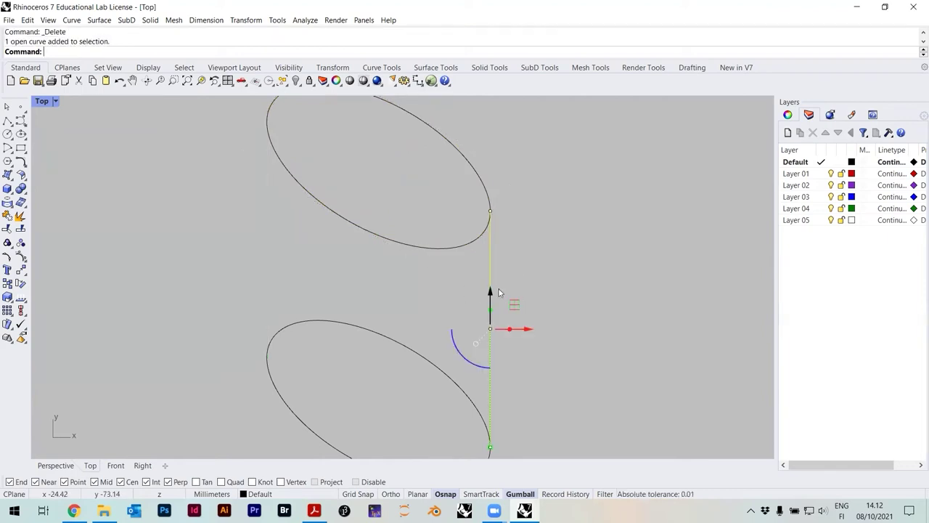
{"action": "left_click_drag", "start_coordinate": [530, 331], "coordinate": [623, 218]}
{"action": "key", "text": "Escape"}
{"action": "scroll", "coordinate": [617, 232], "scroll_direction": "down", "scroll_amount": 2}
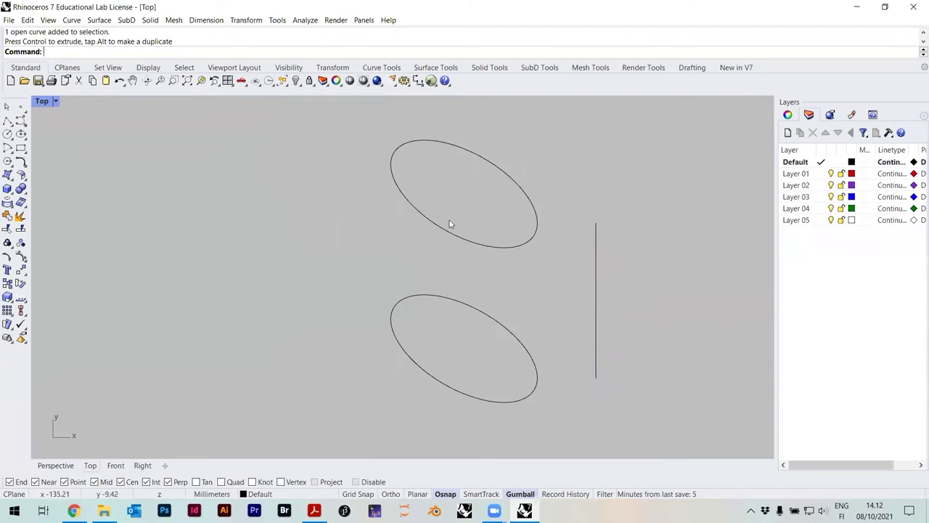
{"action": "right_click_drag", "start_coordinate": [475, 209], "coordinate": [454, 213]}
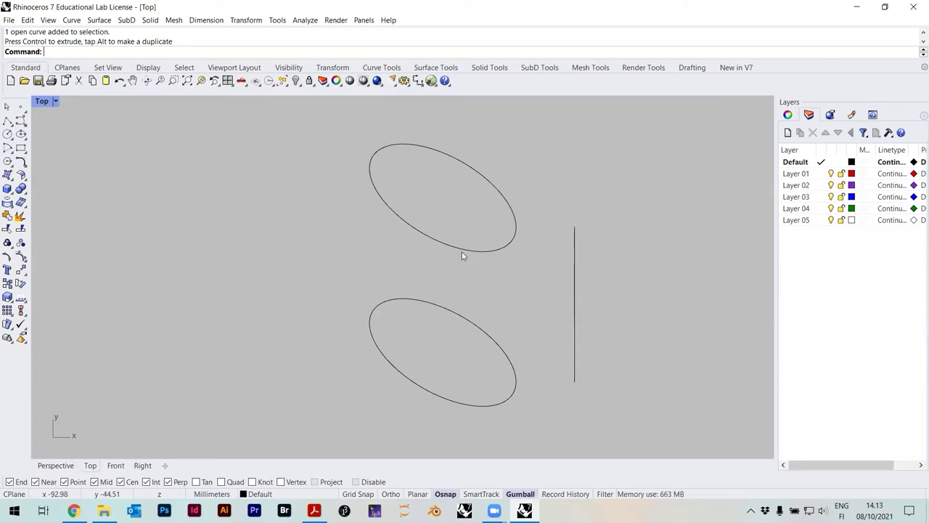
Step: Try dividing the upper ellipse into 20 segments with the seam kept at its lower-right end, and undo the division
{"action": "left_click", "coordinate": [485, 250]}
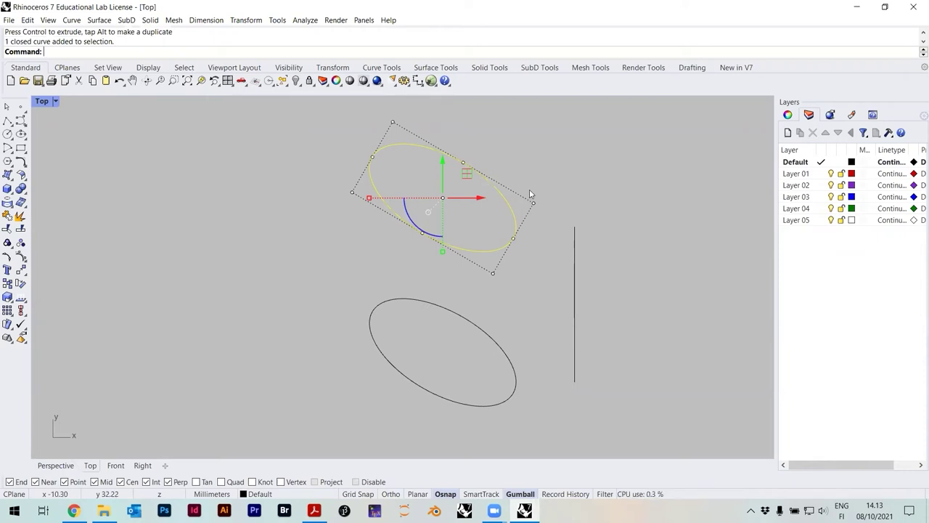
{"action": "type", "text": "Divide"}
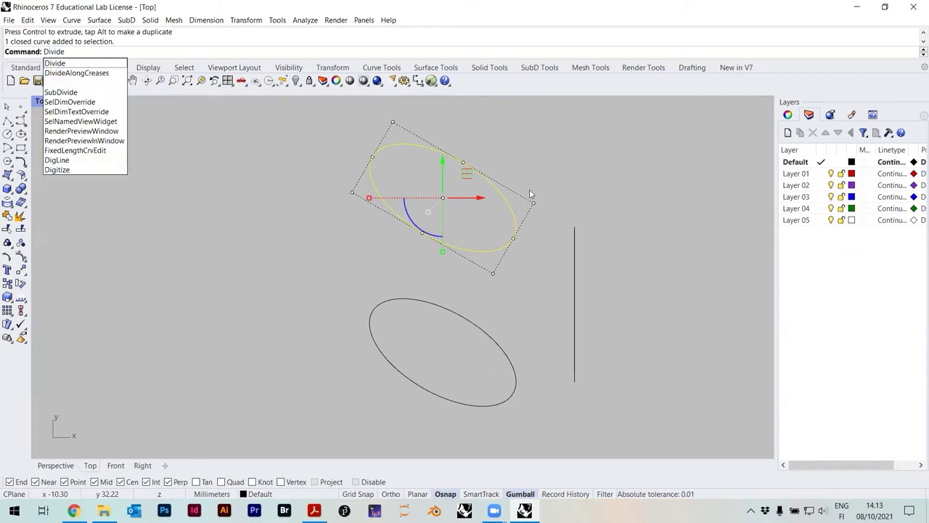
{"action": "key", "text": "Return"}
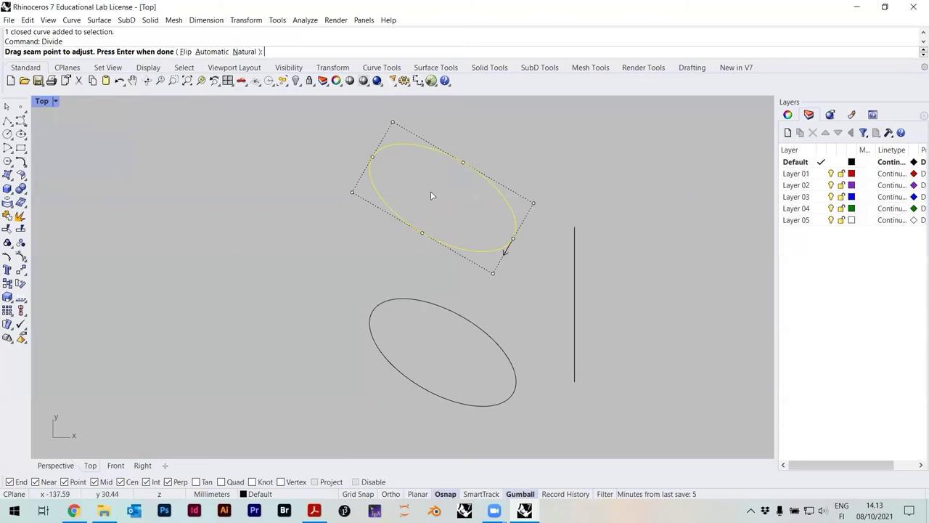
{"action": "scroll", "coordinate": [511, 242], "scroll_direction": "up", "scroll_amount": 3}
{"action": "scroll", "coordinate": [489, 269], "scroll_direction": "down", "scroll_amount": 4}
{"action": "scroll", "coordinate": [502, 243], "scroll_direction": "up", "scroll_amount": 3}
{"action": "scroll", "coordinate": [506, 276], "scroll_direction": "down", "scroll_amount": 3}
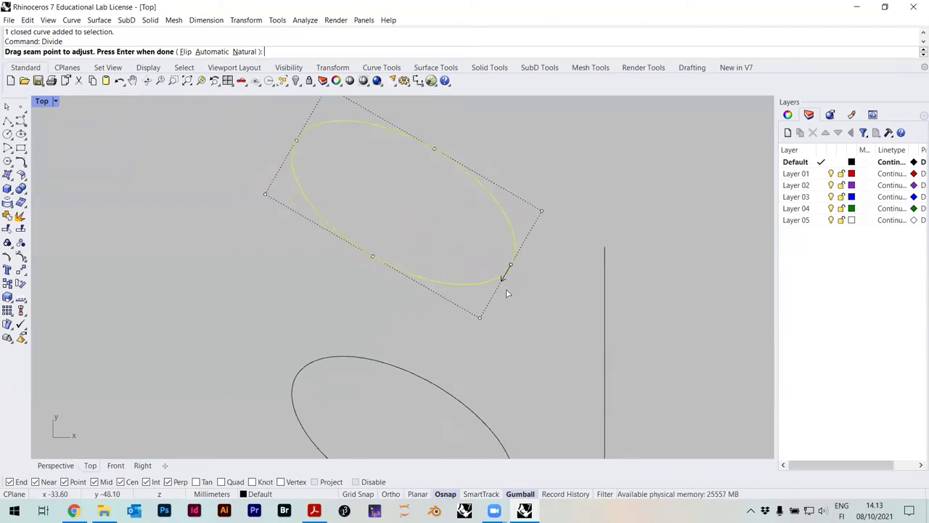
{"action": "scroll", "coordinate": [512, 250], "scroll_direction": "up", "scroll_amount": 2}
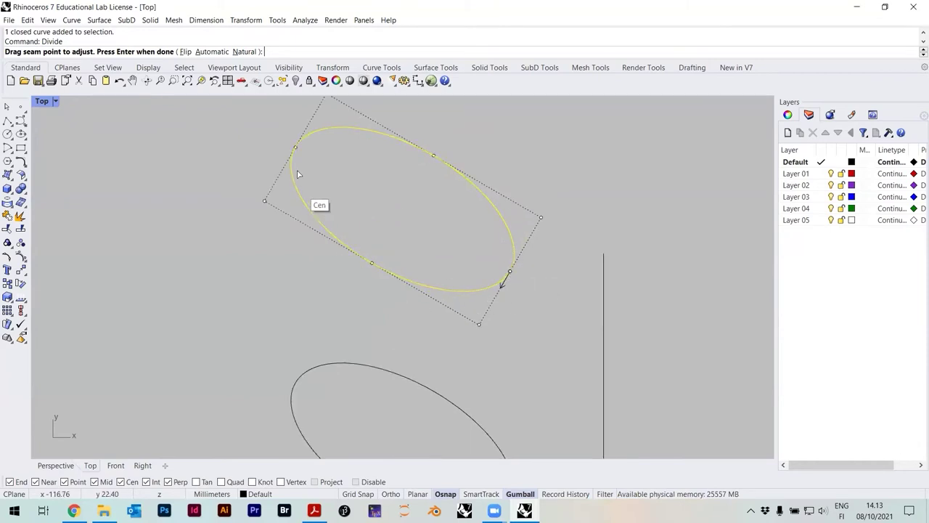
{"action": "left_click", "coordinate": [510, 272]}
{"action": "mouse_move", "coordinate": [499, 285]}
{"action": "left_mouse_down"}
{"action": "mouse_move", "coordinate": [431, 283]}
{"action": "mouse_move", "coordinate": [374, 264]}
{"action": "mouse_move", "coordinate": [291, 171]}
{"action": "mouse_move", "coordinate": [351, 124]}
{"action": "mouse_move", "coordinate": [503, 202]}
{"action": "mouse_move", "coordinate": [511, 274]}
{"action": "left_mouse_up"}
{"action": "scroll", "coordinate": [511, 274], "scroll_direction": "up", "scroll_amount": 5}
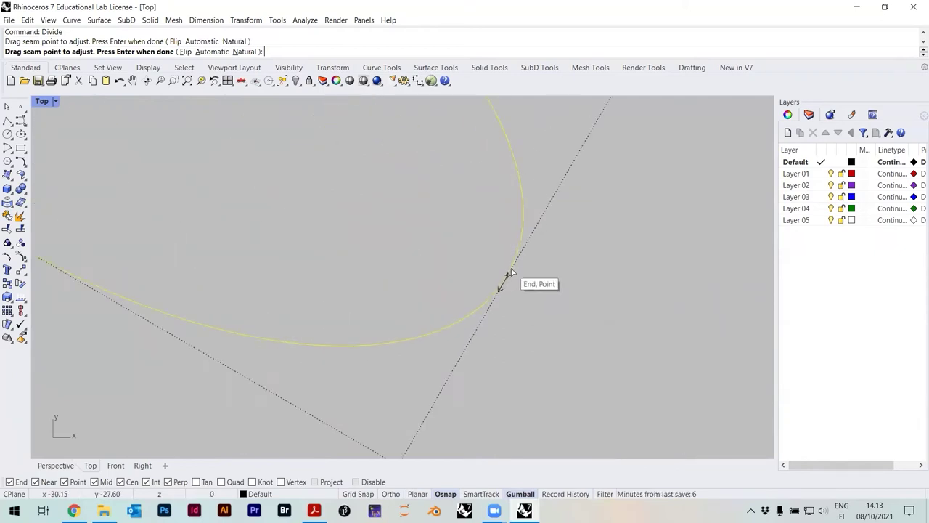
{"action": "left_click", "coordinate": [507, 274]}
{"action": "scroll", "coordinate": [535, 303], "scroll_direction": "down", "scroll_amount": 5}
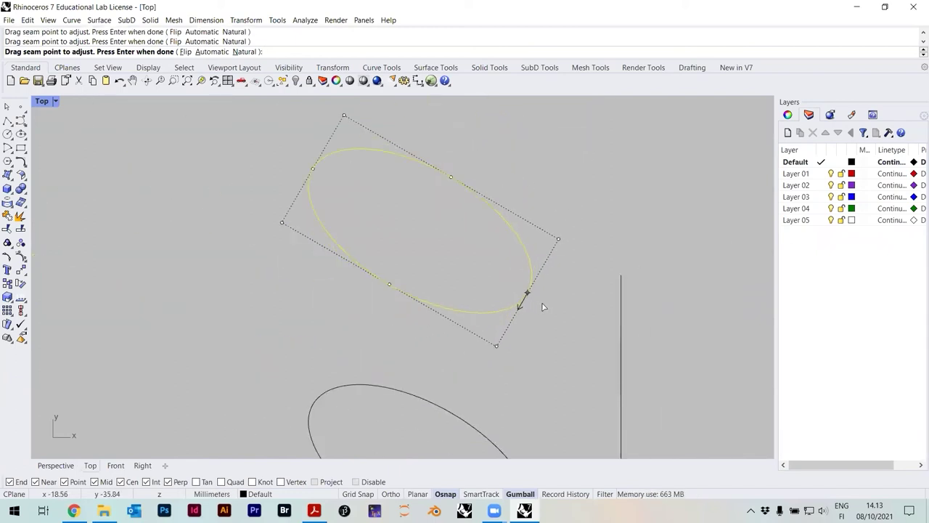
{"action": "key", "text": "Return"}
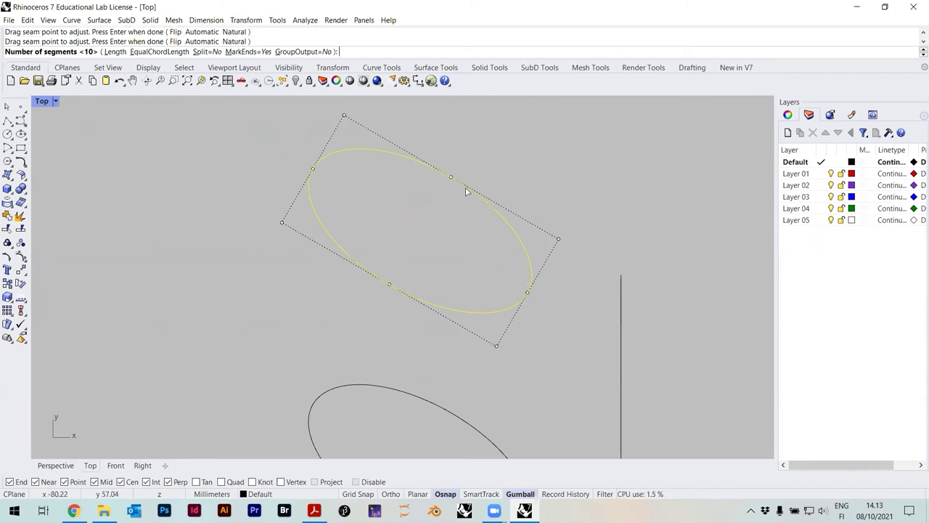
{"action": "type", "text": "20"}
{"action": "key", "text": "Return"}
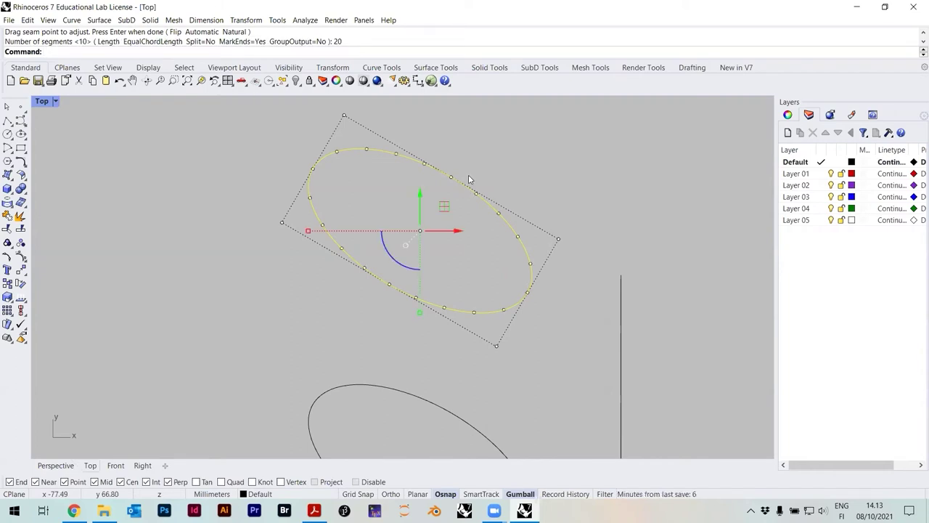
{"action": "key", "text": "ctrl+z"}
Step: Divide the upper ellipse into 50 segments marked with points, keeping the default seam location
{"action": "type", "text": "Div"}
{"action": "key", "text": "Return"}
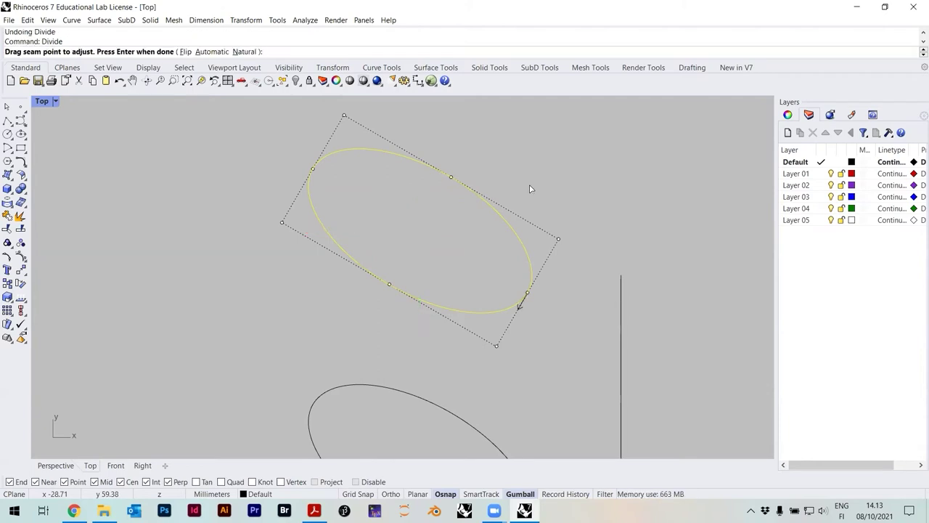
{"action": "key", "text": "Return"}
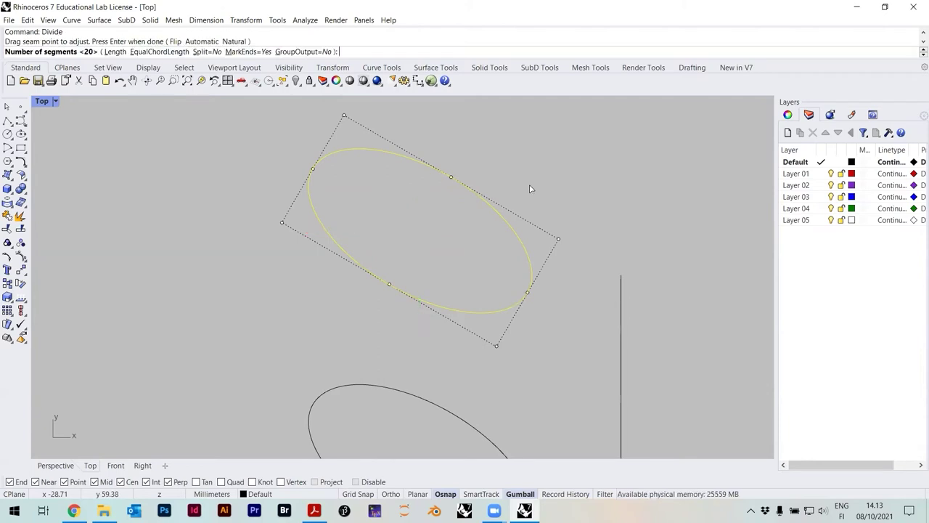
{"action": "key", "text": "Return"}
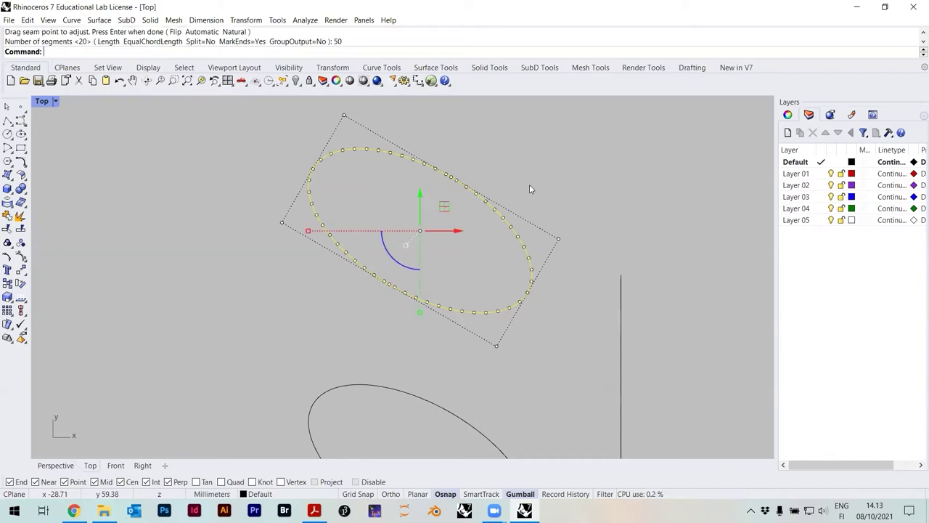
{"action": "left_click", "coordinate": [526, 183]}
Step: Move the vertical line by its upper end onto the division point at the upper ellipse's right edge, connecting both ellipses
{"action": "scroll", "coordinate": [465, 182], "scroll_direction": "up", "scroll_amount": 5}
{"action": "scroll", "coordinate": [477, 167], "scroll_direction": "down", "scroll_amount": 7}
{"action": "scroll", "coordinate": [352, 170], "scroll_direction": "up", "scroll_amount": 3}
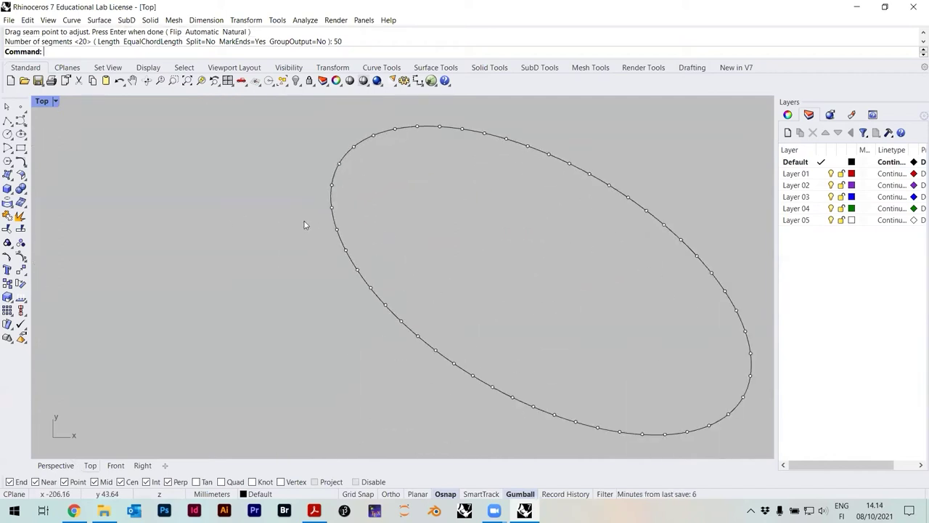
{"action": "scroll", "coordinate": [296, 178], "scroll_direction": "down", "scroll_amount": 2}
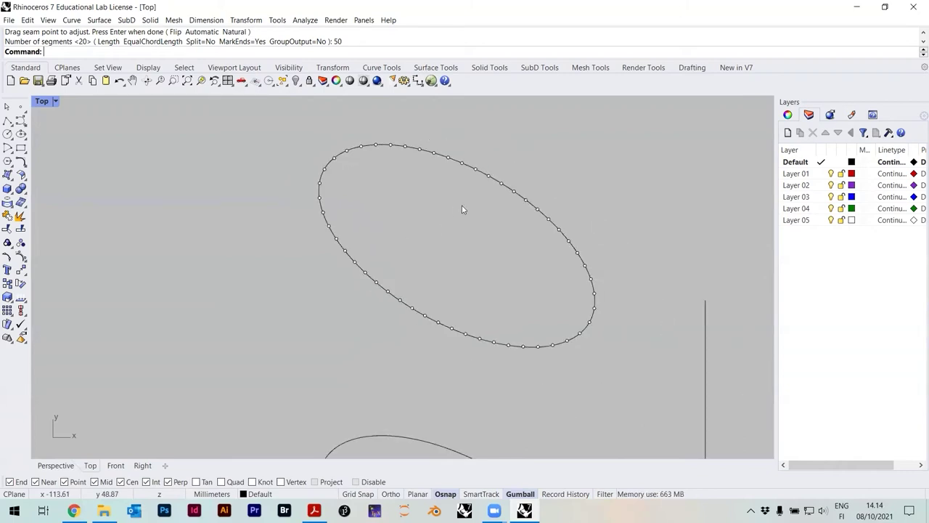
{"action": "scroll", "coordinate": [491, 218], "scroll_direction": "down", "scroll_amount": 3}
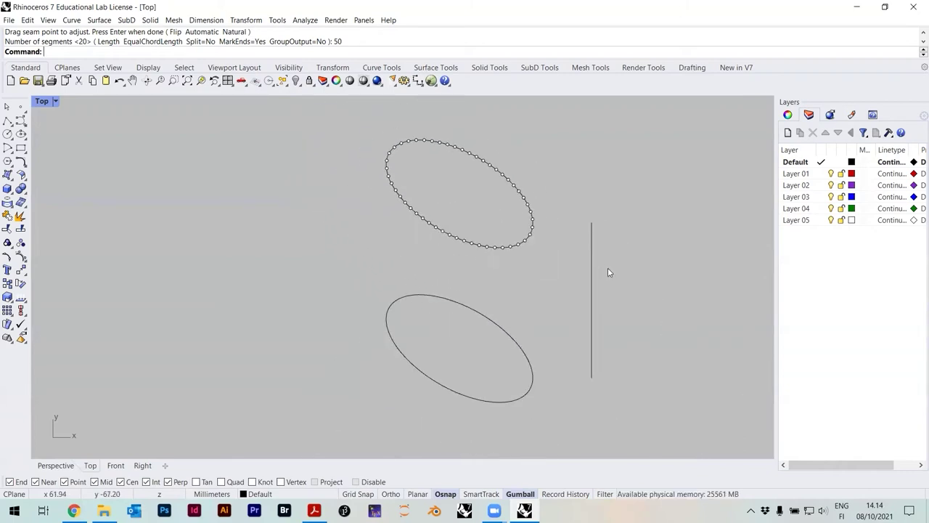
{"action": "left_click", "coordinate": [591, 260]}
{"action": "type", "text": "M"}
{"action": "key", "text": "Return"}
{"action": "left_click", "coordinate": [592, 223]}
{"action": "scroll", "coordinate": [544, 240], "scroll_direction": "up", "scroll_amount": 3}
{"action": "left_click", "coordinate": [534, 220]}
{"action": "scroll", "coordinate": [533, 218], "scroll_direction": "down", "scroll_amount": 3}
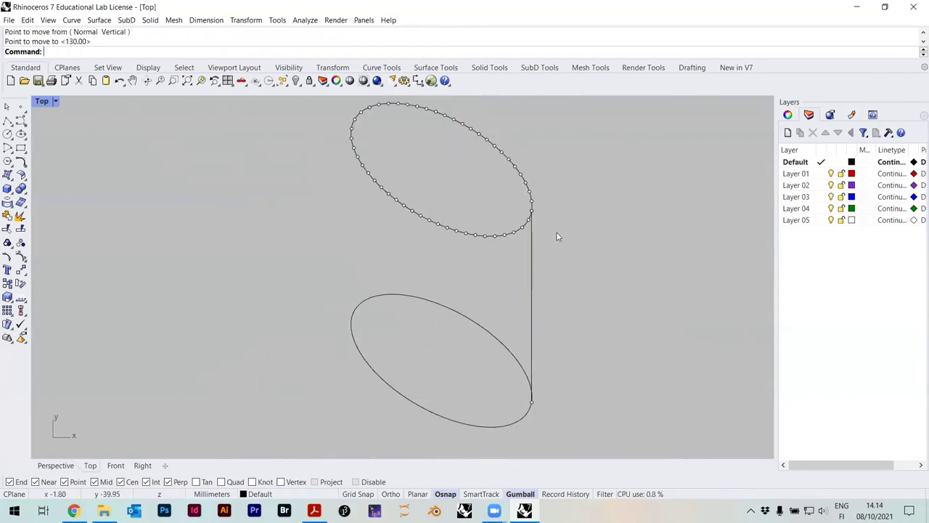
Step: Copy the vertical line from its upper end to each division point along the upper ellipse's lower front edge, up to its leftmost side
{"action": "left_click", "coordinate": [532, 261]}
{"action": "type", "text": "copy"}
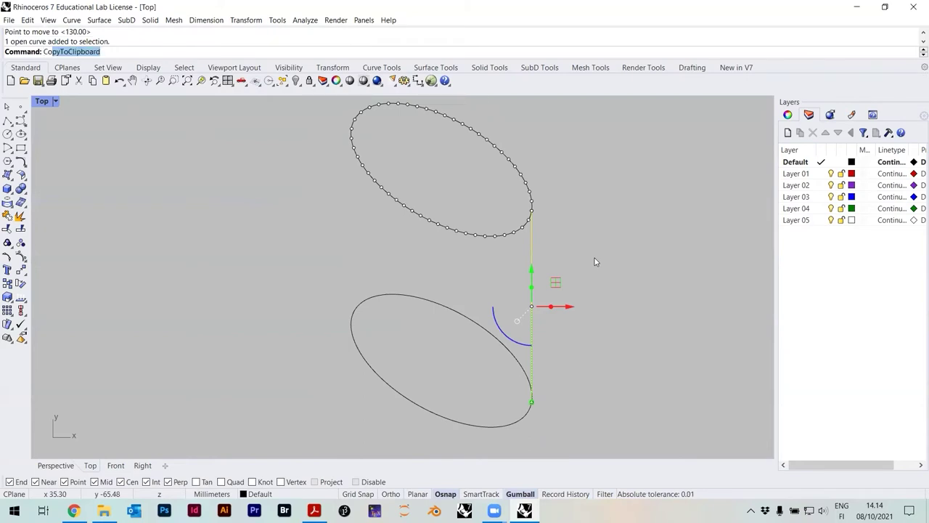
{"action": "key", "text": "Return"}
{"action": "scroll", "coordinate": [543, 220], "scroll_direction": "up", "scroll_amount": 4}
{"action": "left_click", "coordinate": [502, 202]}
{"action": "left_click", "coordinate": [496, 222]}
{"action": "left_click", "coordinate": [481, 241]}
{"action": "left_click", "coordinate": [462, 252]}
{"action": "left_click", "coordinate": [439, 258]}
{"action": "left_click", "coordinate": [417, 260]}
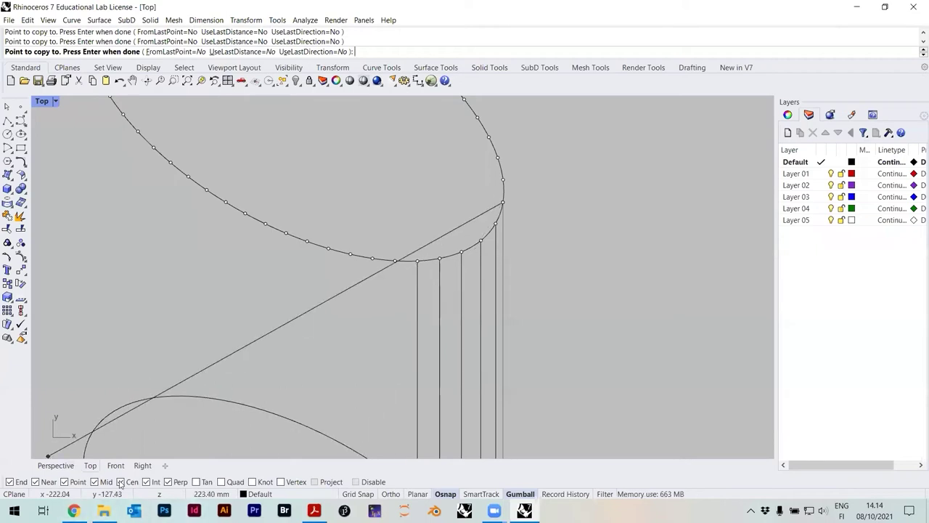
{"action": "left_click", "coordinate": [395, 259]}
{"action": "left_click", "coordinate": [372, 257]}
{"action": "left_click", "coordinate": [350, 254]}
{"action": "left_click", "coordinate": [328, 249]}
{"action": "left_click", "coordinate": [307, 242]}
{"action": "left_click", "coordinate": [285, 232]}
{"action": "left_click", "coordinate": [266, 224]}
{"action": "left_click", "coordinate": [245, 213]}
{"action": "left_click", "coordinate": [226, 202]}
{"action": "left_click", "coordinate": [207, 191]}
{"action": "left_click", "coordinate": [188, 176]}
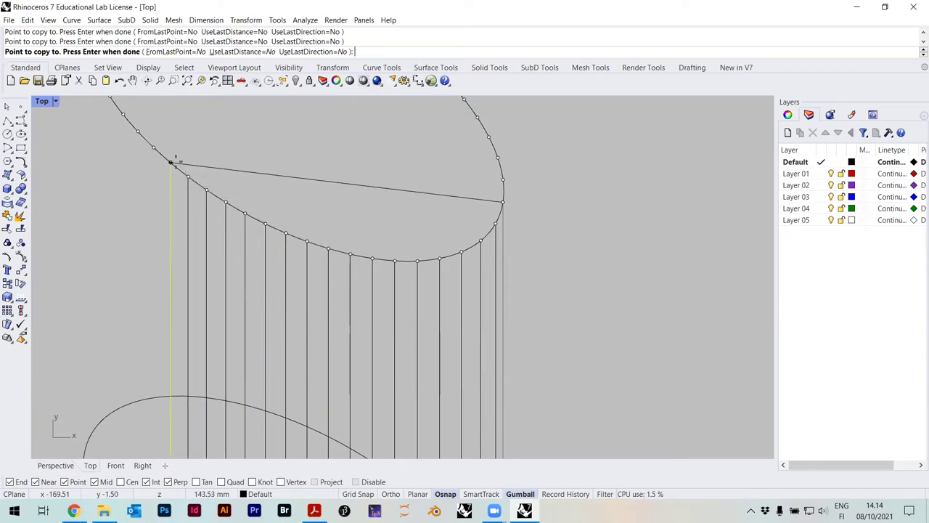
{"action": "right_click_drag", "start_coordinate": [173, 158], "coordinate": [324, 237]}
{"action": "left_click", "coordinate": [322, 241]}
{"action": "left_click", "coordinate": [306, 228]}
{"action": "left_click", "coordinate": [291, 212]}
{"action": "left_click", "coordinate": [275, 195]}
{"action": "left_click", "coordinate": [262, 177]}
{"action": "left_click", "coordinate": [251, 157]}
{"action": "left_click", "coordinate": [237, 114]}
{"action": "right_click_drag", "start_coordinate": [285, 131], "coordinate": [326, 243]}
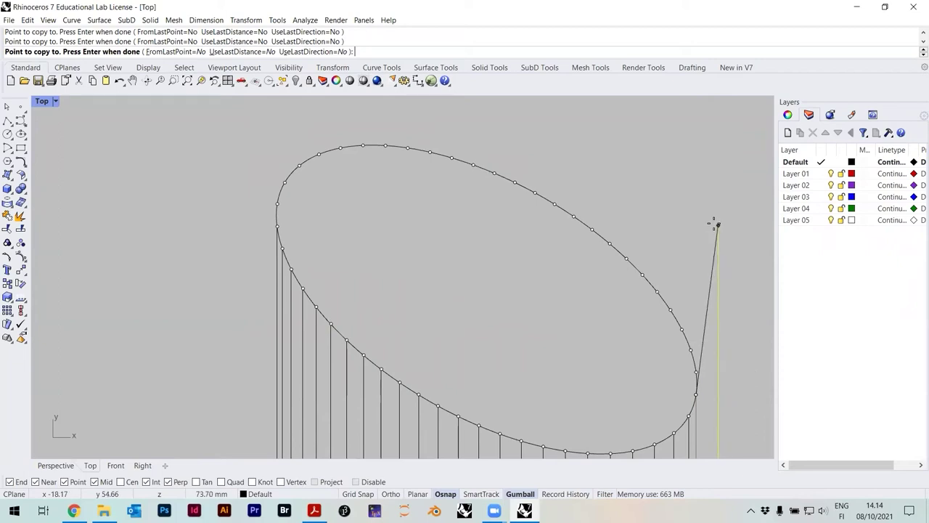
{"action": "scroll", "coordinate": [273, 181], "scroll_direction": "up", "scroll_amount": 5}
{"action": "scroll", "coordinate": [276, 181], "scroll_direction": "down", "scroll_amount": 5}
{"action": "scroll", "coordinate": [322, 185], "scroll_direction": "down", "scroll_amount": 4}
{"action": "scroll", "coordinate": [697, 338], "scroll_direction": "up", "scroll_amount": 6}
{"action": "scroll", "coordinate": [695, 294], "scroll_direction": "up", "scroll_amount": 4}
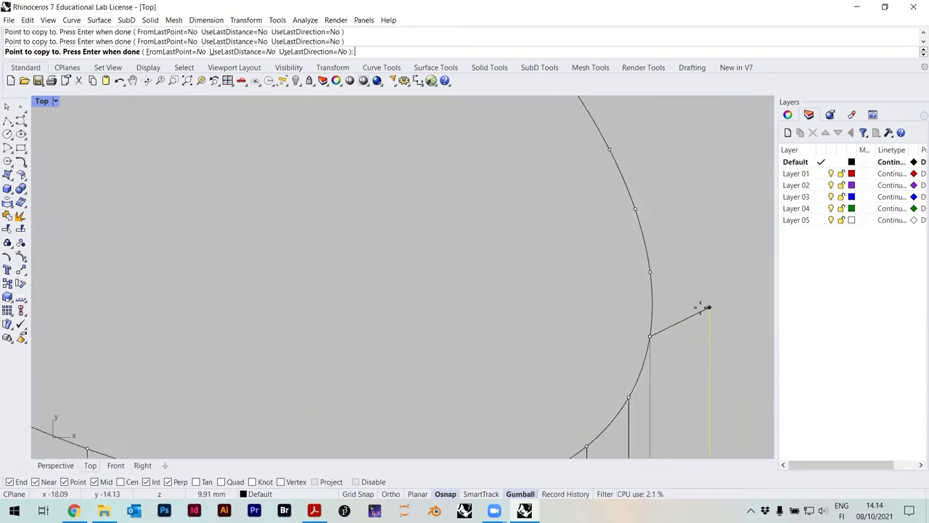
{"action": "scroll", "coordinate": [675, 296], "scroll_direction": "down", "scroll_amount": 6}
{"action": "scroll", "coordinate": [530, 182], "scroll_direction": "down", "scroll_amount": 5}
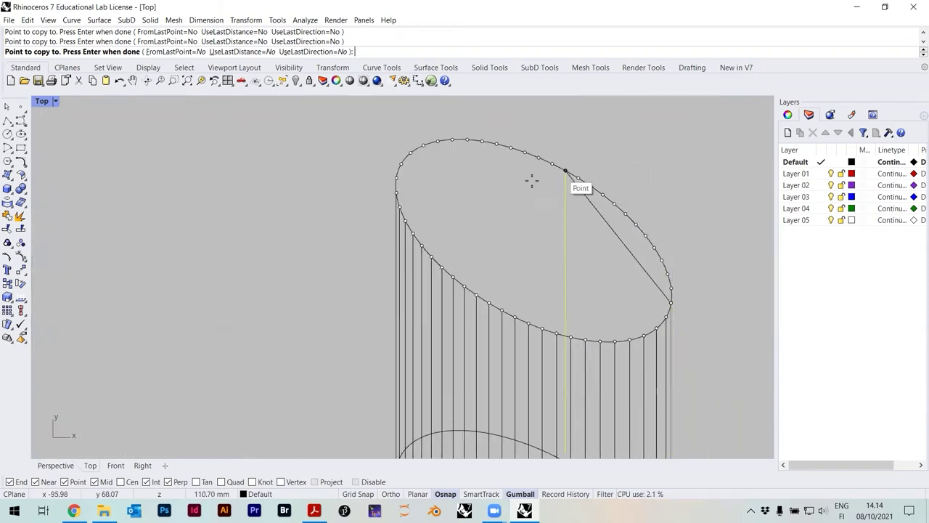
{"action": "key", "text": "Return"}
Step: Select all point objects on the upper ellipse with SelPt and hide them
{"action": "right_click_drag", "start_coordinate": [624, 283], "coordinate": [556, 243]}
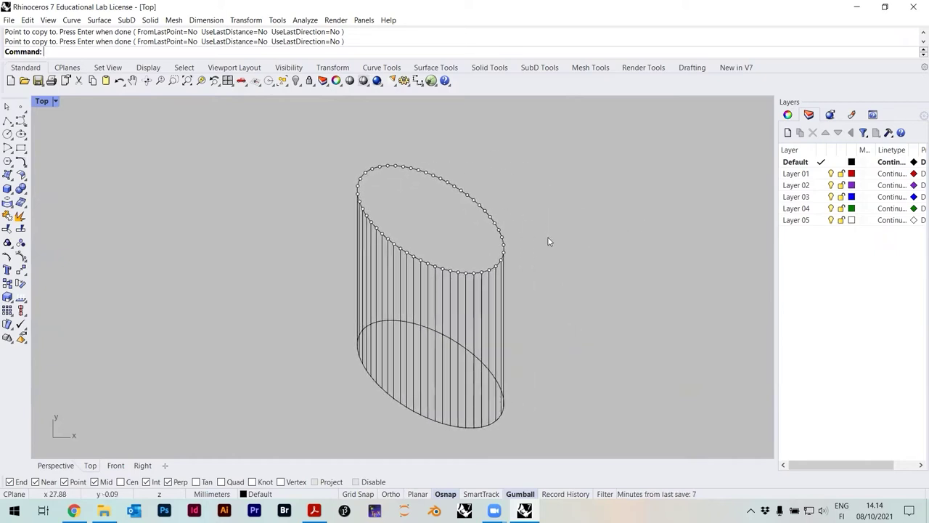
{"action": "type", "text": "Sel"}
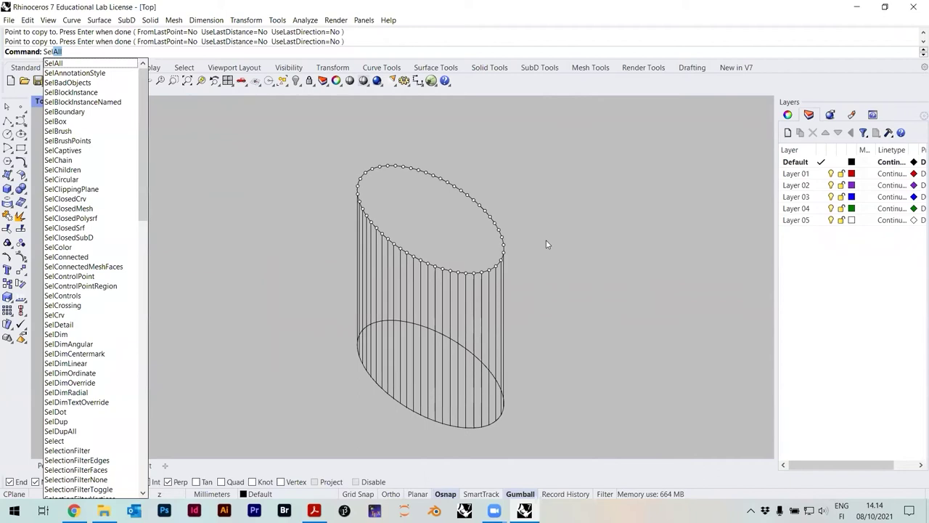
{"action": "type", "text": "Pt"}
{"action": "key", "text": "Return"}
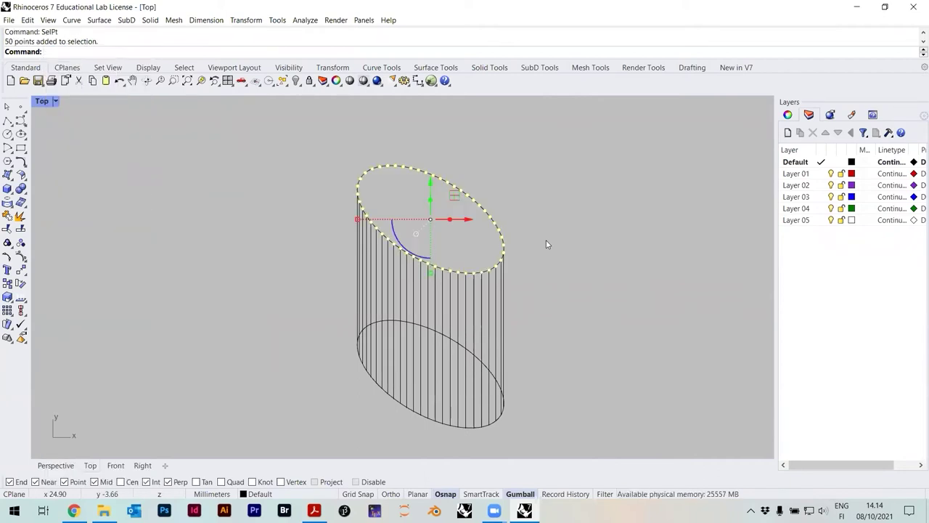
{"action": "type", "text": "Hide"}
{"action": "key", "text": "Return"}
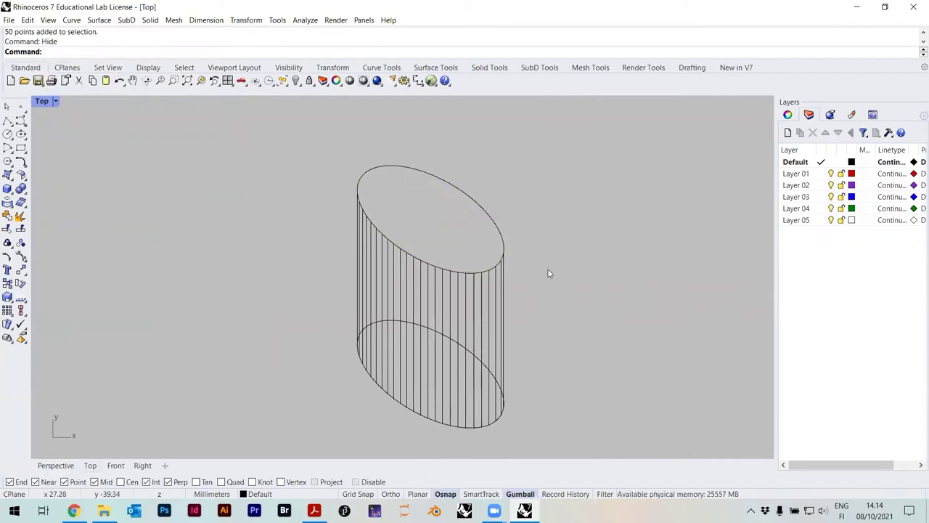
Step: Examine the spacing of the vertical lines along the cylinder's front, including the outermost lines at the right edge
{"action": "scroll", "coordinate": [296, 190], "scroll_direction": "down", "scroll_amount": 2}
{"action": "scroll", "coordinate": [427, 261], "scroll_direction": "up", "scroll_amount": 3}
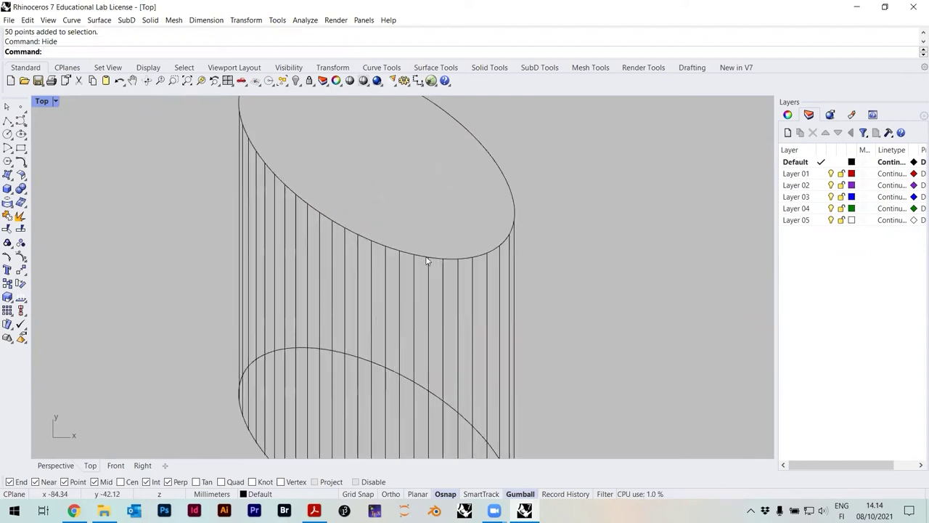
{"action": "scroll", "coordinate": [431, 260], "scroll_direction": "down", "scroll_amount": 1}
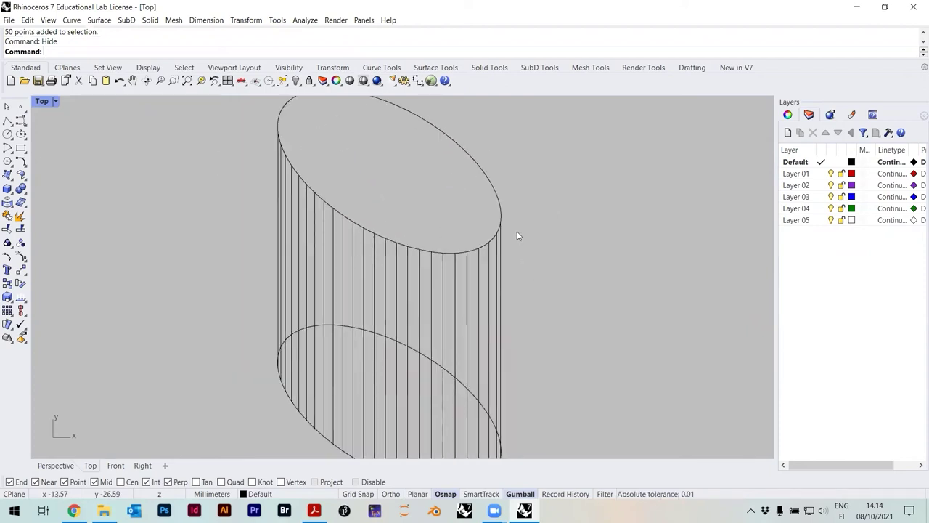
{"action": "scroll", "coordinate": [511, 257], "scroll_direction": "down", "scroll_amount": 2}
{"action": "scroll", "coordinate": [510, 244], "scroll_direction": "up", "scroll_amount": 2}
{"action": "scroll", "coordinate": [506, 241], "scroll_direction": "up", "scroll_amount": 3}
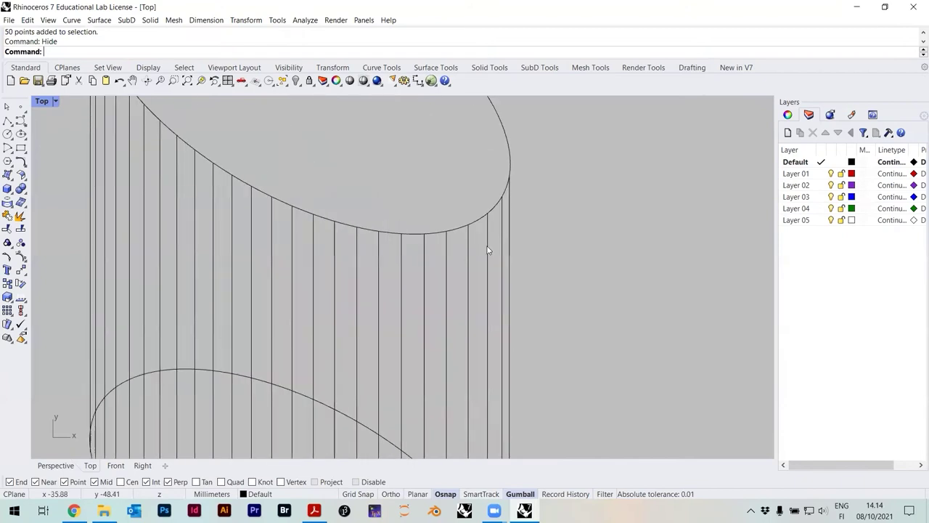
{"action": "left_click", "coordinate": [486, 251]}
{"action": "left_click", "coordinate": [509, 232]}
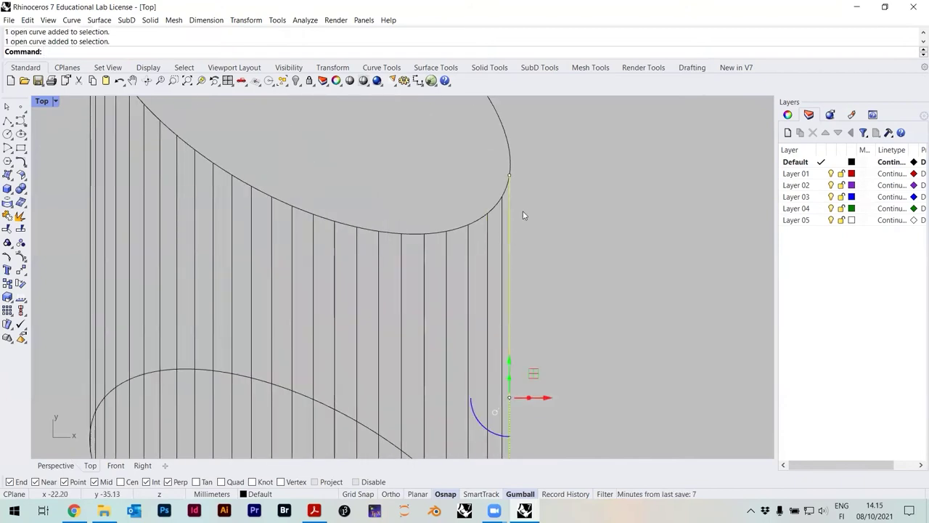
{"action": "scroll", "coordinate": [524, 211], "scroll_direction": "down", "scroll_amount": 3}
{"action": "scroll", "coordinate": [526, 214], "scroll_direction": "down", "scroll_amount": 3}
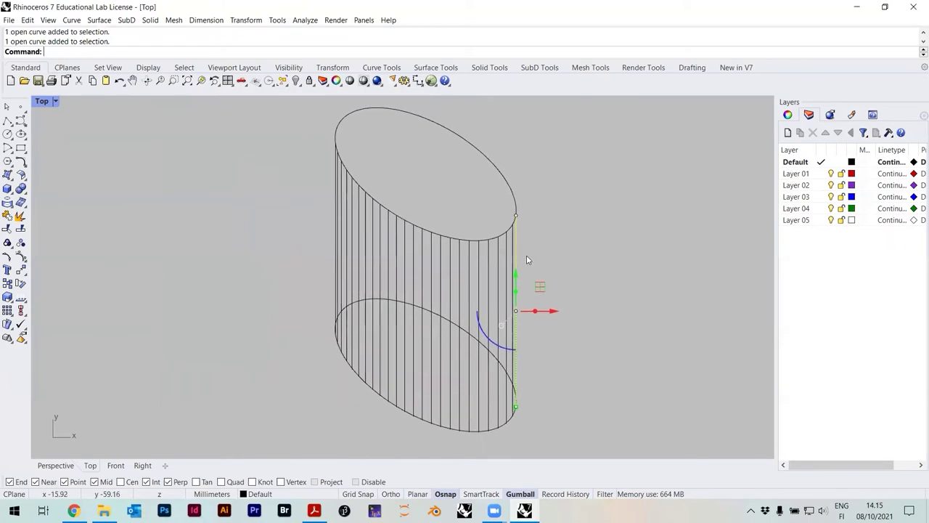
{"action": "scroll", "coordinate": [437, 229], "scroll_direction": "up", "scroll_amount": 5}
{"action": "key", "text": "Escape"}
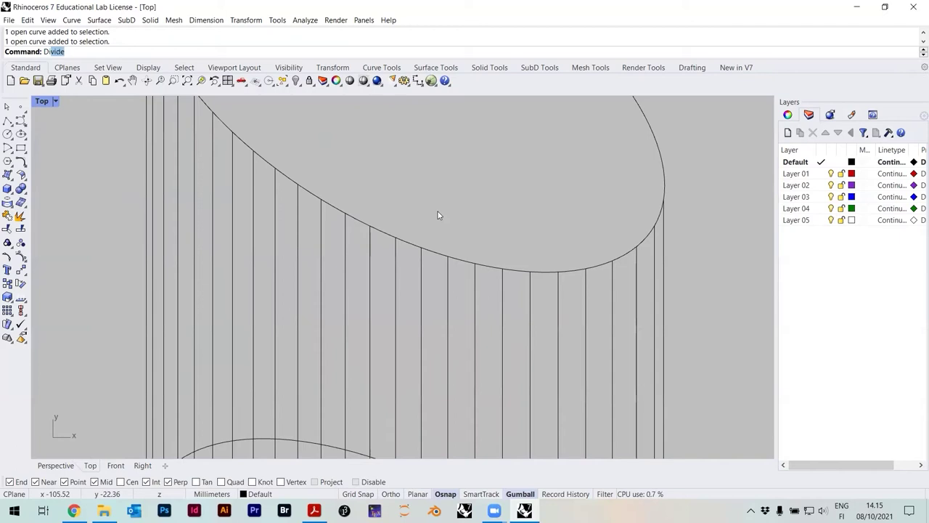
Step: Measure the distance between the upper ends of two neighbouring vertical lines on the upper ellipse
{"action": "type", "text": "Di"}
{"action": "key", "text": "Return"}
{"action": "scroll", "coordinate": [421, 249], "scroll_direction": "up", "scroll_amount": 2}
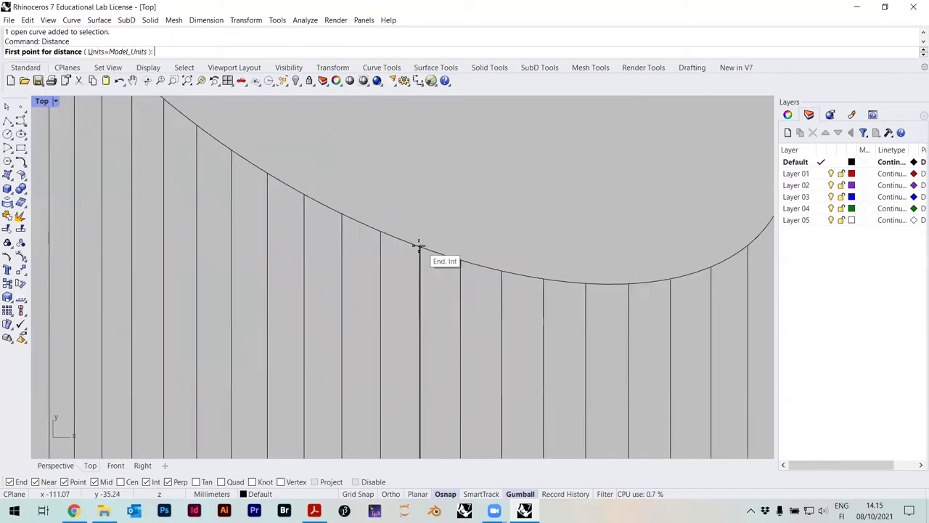
{"action": "left_click", "coordinate": [420, 246]}
{"action": "left_click", "coordinate": [383, 235]}
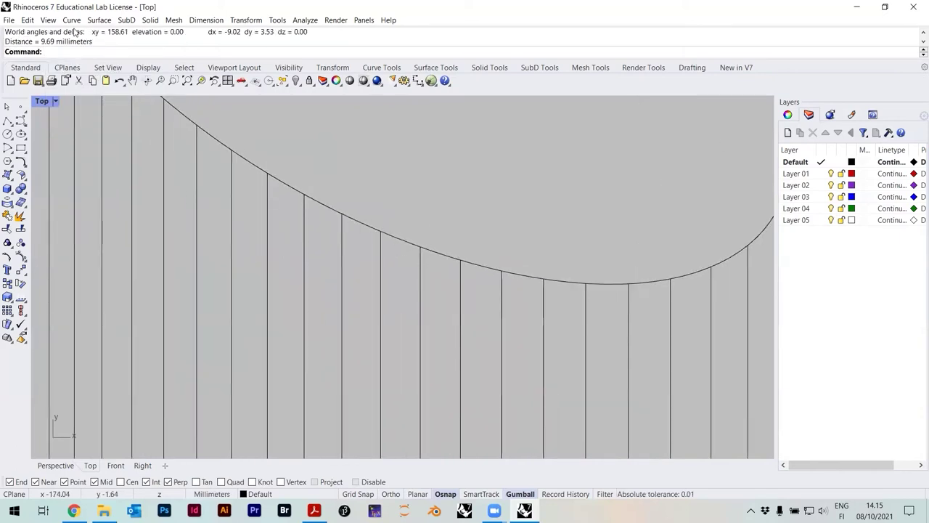
{"action": "scroll", "coordinate": [76, 69], "scroll_direction": "down", "scroll_amount": 10}
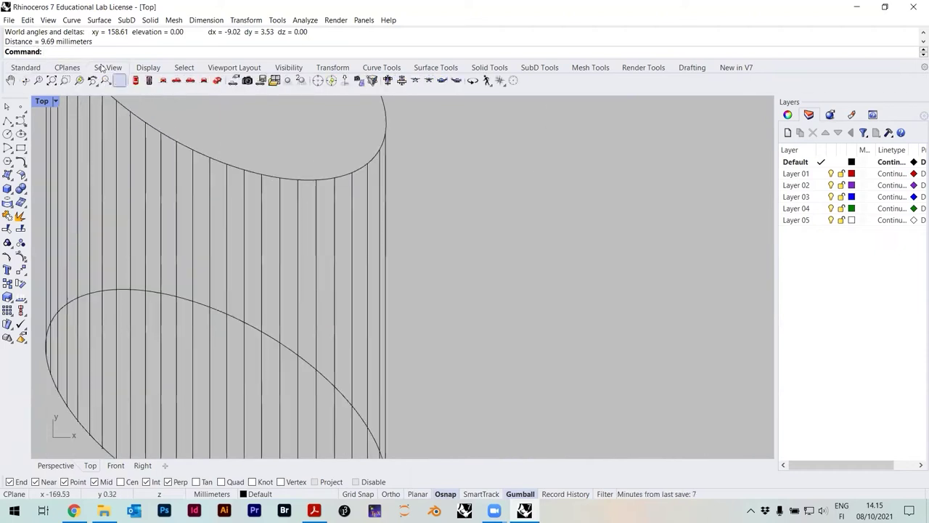
Step: Divide the rightmost vertical line by length into 10 mm segments, marking the divisions with points
{"action": "scroll", "coordinate": [390, 154], "scroll_direction": "up", "scroll_amount": 1}
{"action": "left_click", "coordinate": [395, 173]}
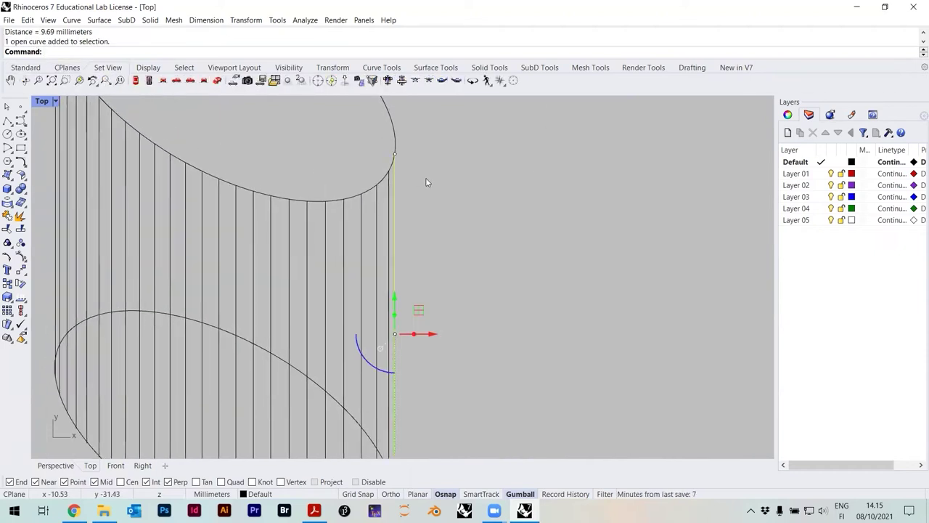
{"action": "key", "text": "Return"}
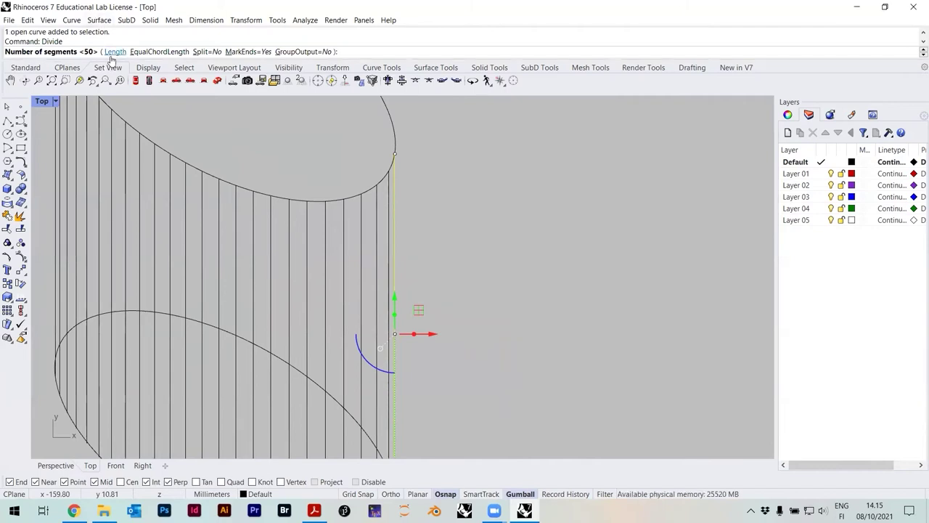
{"action": "left_click", "coordinate": [112, 55]}
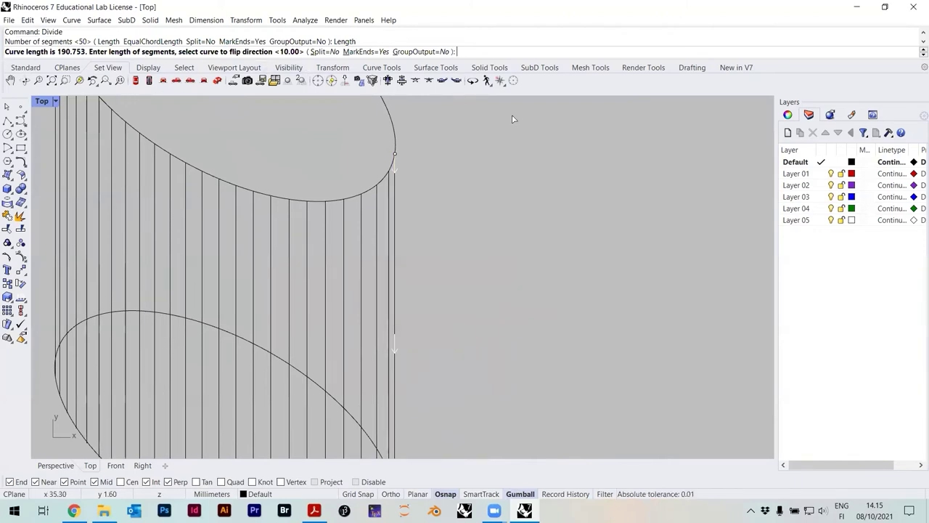
{"action": "key", "text": "Return"}
Step: Measure the distance between two neighbouring division points on the rightmost vertical line and inspect the divisions at its lower end
{"action": "type", "text": "Distance"}
{"action": "key", "text": "Return"}
{"action": "scroll", "coordinate": [486, 170], "scroll_direction": "up", "scroll_amount": 2}
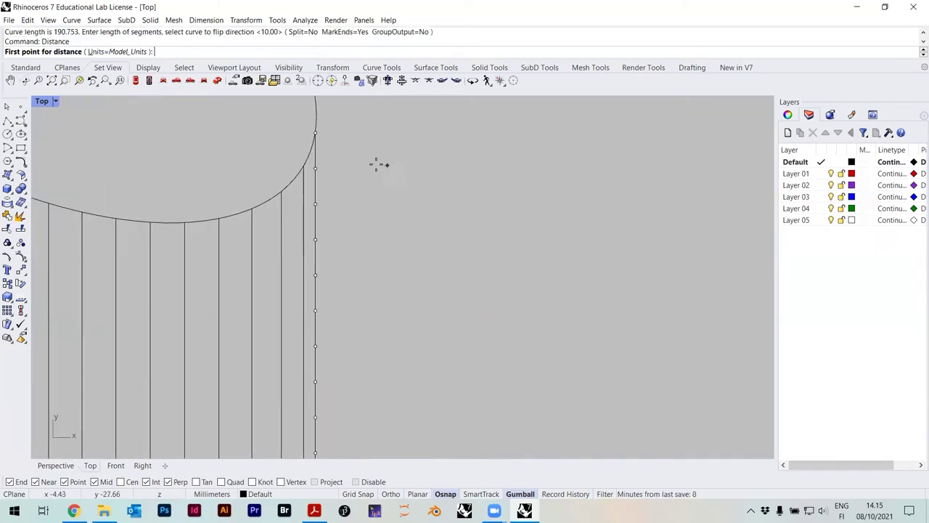
{"action": "left_click", "coordinate": [323, 170]}
{"action": "left_click", "coordinate": [315, 203]}
{"action": "scroll", "coordinate": [381, 118], "scroll_direction": "down", "scroll_amount": 3}
{"action": "scroll", "coordinate": [343, 397], "scroll_direction": "down", "scroll_amount": 2}
{"action": "scroll", "coordinate": [373, 325], "scroll_direction": "up", "scroll_amount": 5}
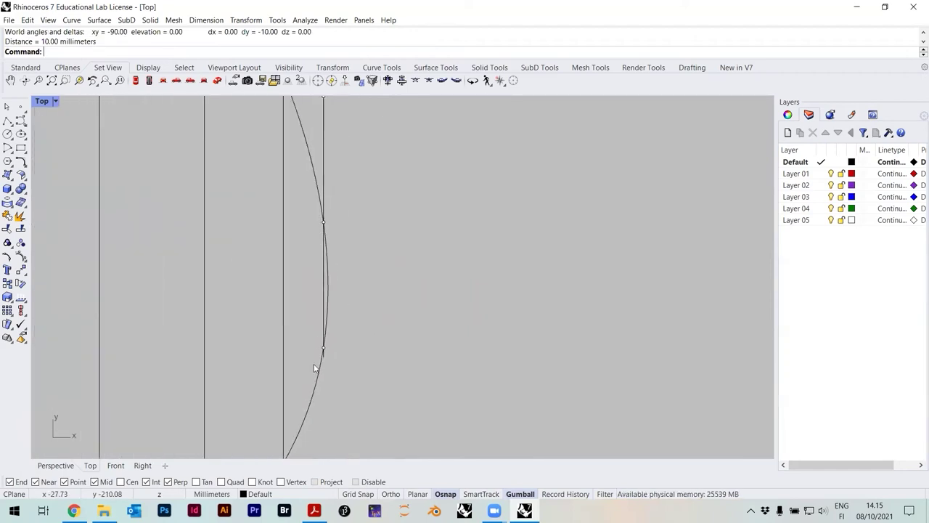
{"action": "scroll", "coordinate": [328, 361], "scroll_direction": "down", "scroll_amount": 4}
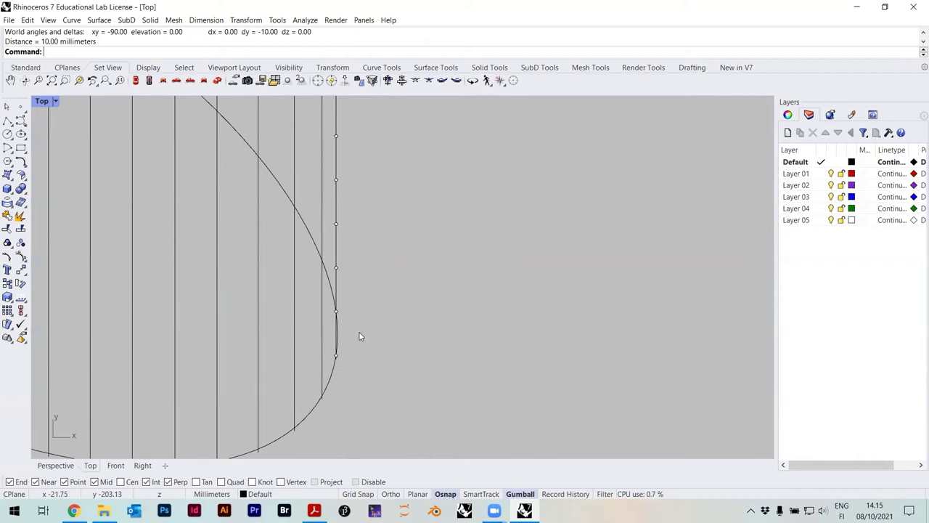
{"action": "scroll", "coordinate": [371, 342], "scroll_direction": "down", "scroll_amount": 3}
{"action": "scroll", "coordinate": [388, 305], "scroll_direction": "down", "scroll_amount": 2}
{"action": "scroll", "coordinate": [392, 284], "scroll_direction": "up", "scroll_amount": 3}
{"action": "left_click", "coordinate": [385, 202]}
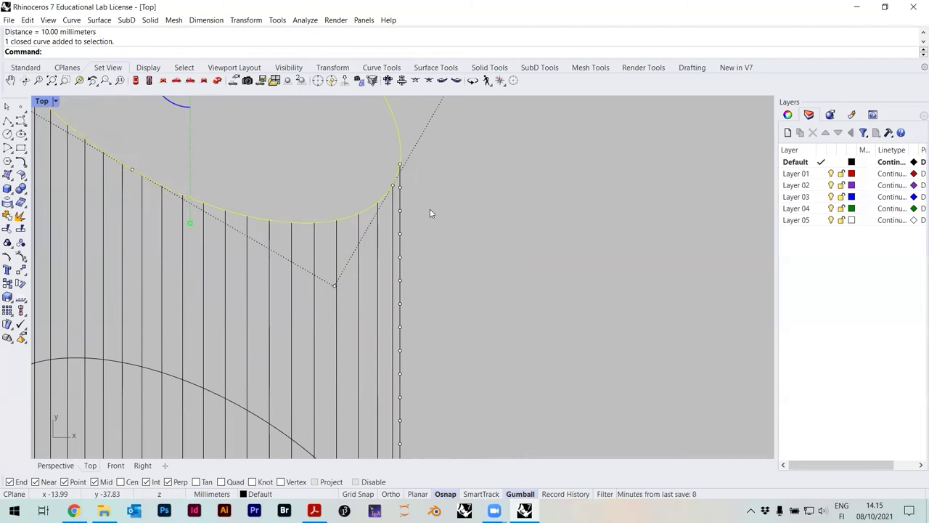
{"action": "type", "text": "Copy"}
{"action": "key", "text": "Escape"}
Step: Split the upper ellipse with the Point option at the upper ends of the rightmost and leftmost vertical lines, and check the rear piece
{"action": "scroll", "coordinate": [431, 235], "scroll_direction": "down", "scroll_amount": 3}
{"action": "left_click", "coordinate": [448, 166]}
{"action": "scroll", "coordinate": [521, 269], "scroll_direction": "up", "scroll_amount": 3}
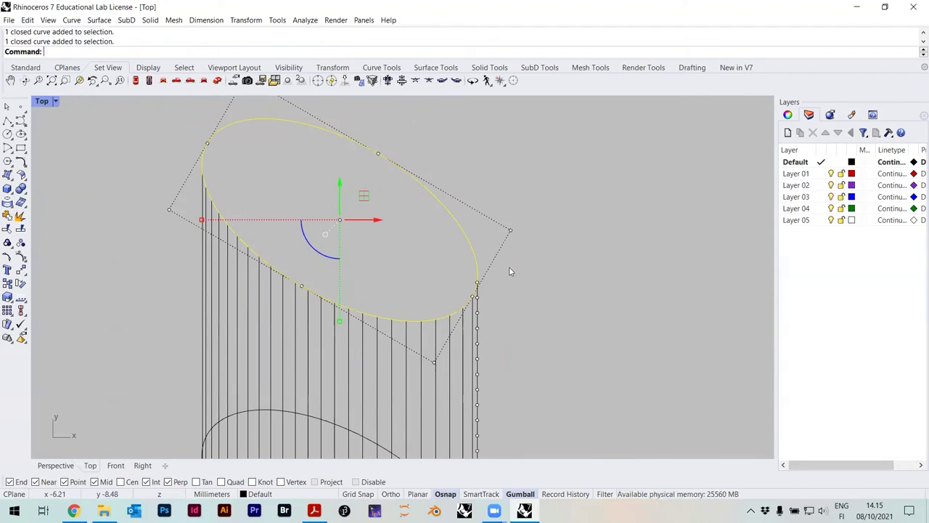
{"action": "type", "text": "sp"}
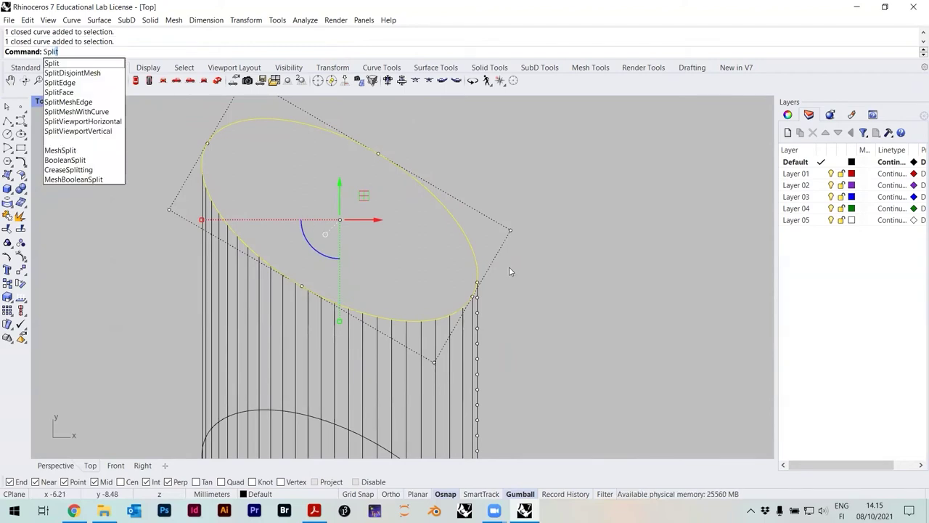
{"action": "key", "text": "Return"}
{"action": "scroll", "coordinate": [479, 288], "scroll_direction": "up", "scroll_amount": 3}
{"action": "scroll", "coordinate": [479, 289], "scroll_direction": "up", "scroll_amount": 2}
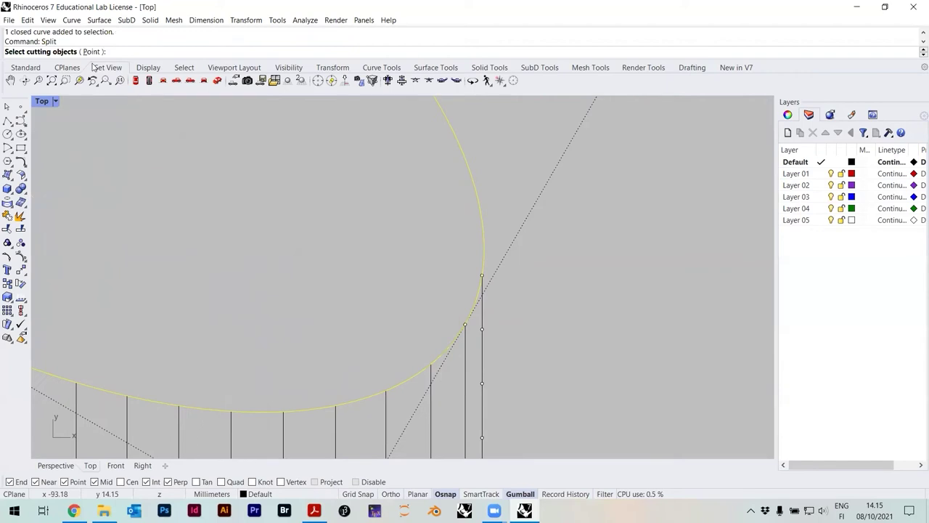
{"action": "left_click", "coordinate": [92, 52]}
{"action": "scroll", "coordinate": [569, 271], "scroll_direction": "up", "scroll_amount": 6}
{"action": "left_click", "coordinate": [387, 276]}
{"action": "scroll", "coordinate": [509, 312], "scroll_direction": "down", "scroll_amount": 3}
{"action": "scroll", "coordinate": [321, 189], "scroll_direction": "up", "scroll_amount": 4}
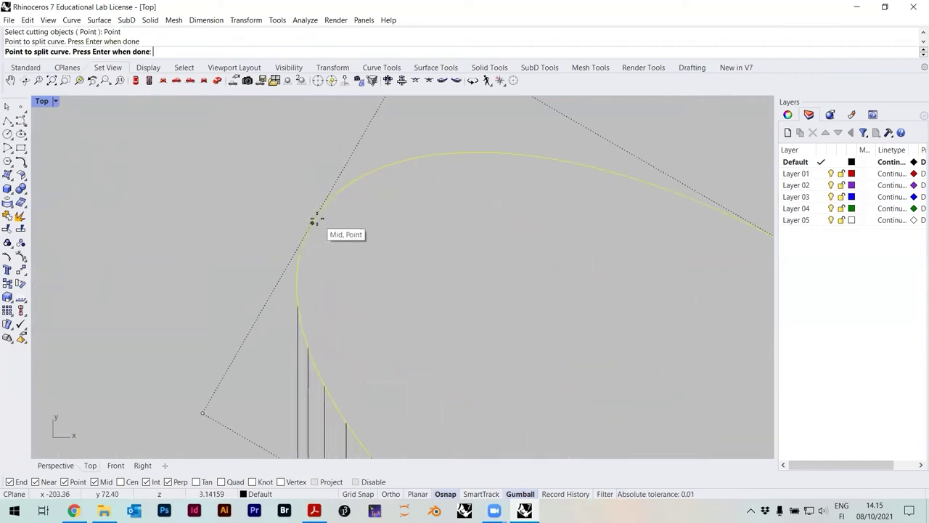
{"action": "left_click", "coordinate": [298, 307]}
{"action": "scroll", "coordinate": [241, 182], "scroll_direction": "down", "scroll_amount": 2}
{"action": "scroll", "coordinate": [241, 181], "scroll_direction": "down", "scroll_amount": 8}
{"action": "scroll", "coordinate": [432, 273], "scroll_direction": "up", "scroll_amount": 8}
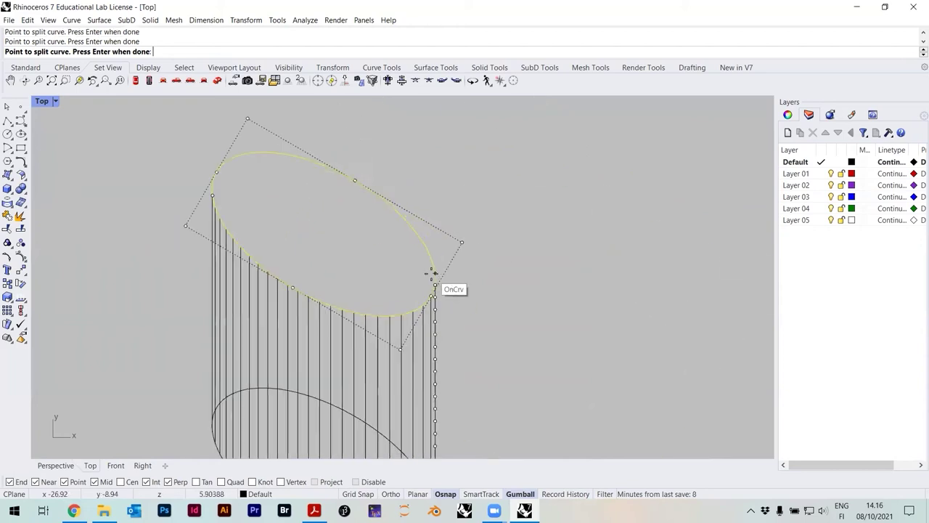
{"action": "key", "text": "Return"}
{"action": "scroll", "coordinate": [439, 263], "scroll_direction": "down", "scroll_amount": 6}
{"action": "left_click", "coordinate": [476, 263]}
{"action": "left_click", "coordinate": [437, 251]}
{"action": "scroll", "coordinate": [486, 238], "scroll_direction": "down", "scroll_amount": 4}
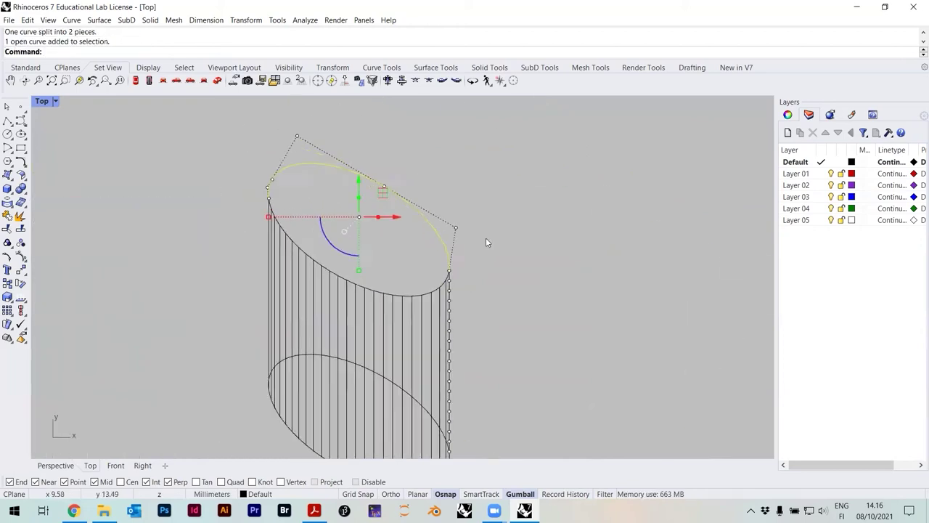
Step: Copy the upper ellipse's front arc from its right end to each 10 mm division point down the rightmost vertical line
{"action": "scroll", "coordinate": [332, 200], "scroll_direction": "up", "scroll_amount": 4}
{"action": "scroll", "coordinate": [537, 358], "scroll_direction": "up", "scroll_amount": 4}
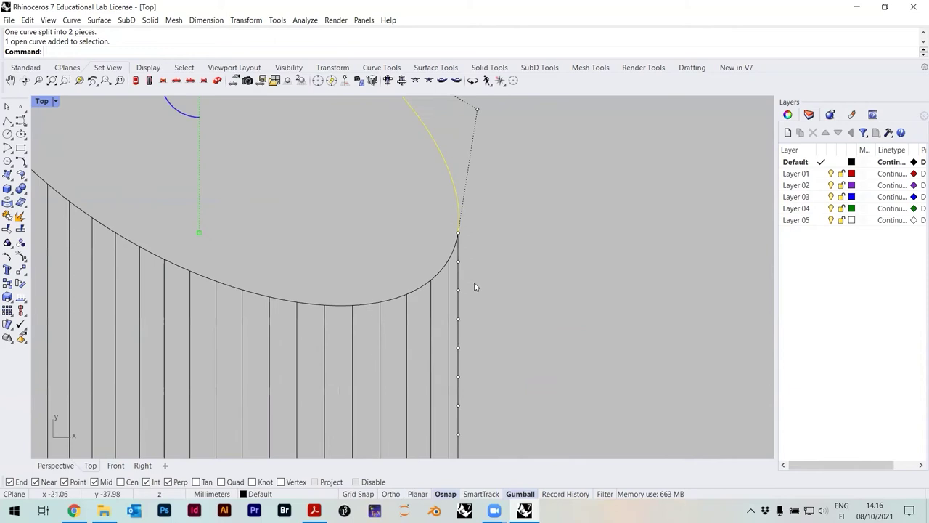
{"action": "left_click", "coordinate": [450, 259]}
{"action": "type", "text": "copy"}
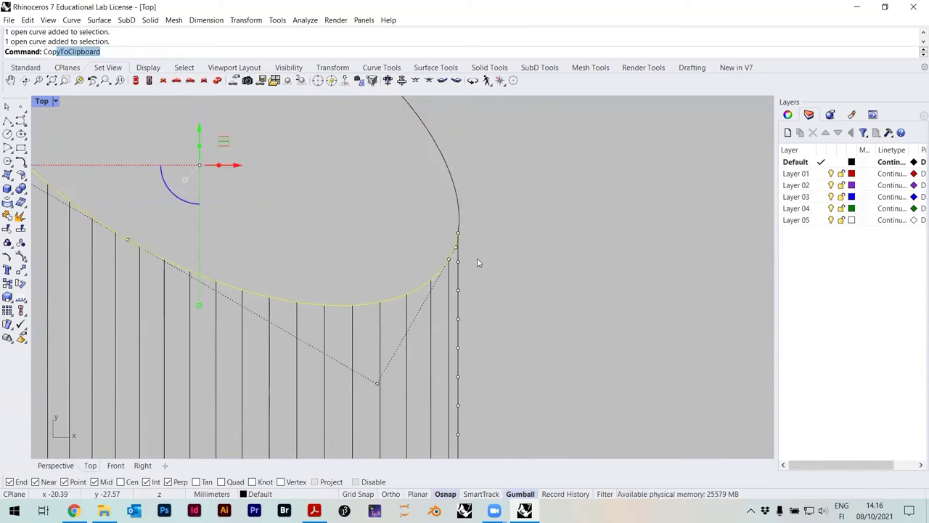
{"action": "key", "text": "Return"}
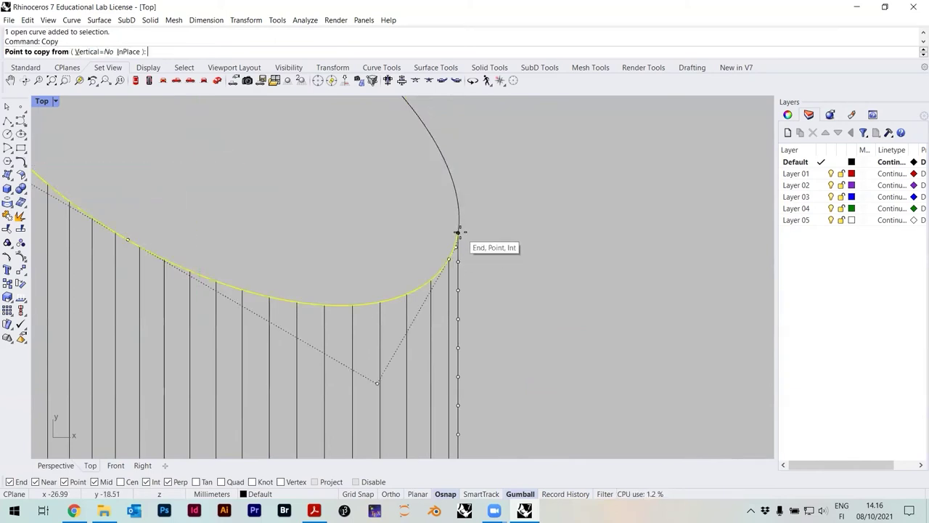
{"action": "left_click", "coordinate": [458, 232]}
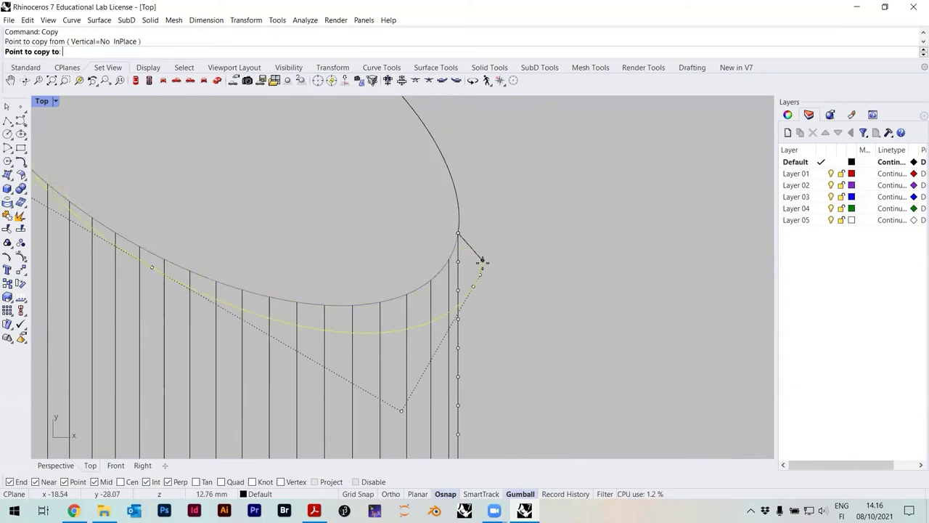
{"action": "left_click", "coordinate": [457, 290]}
{"action": "left_click", "coordinate": [457, 319]}
{"action": "left_click", "coordinate": [459, 348]}
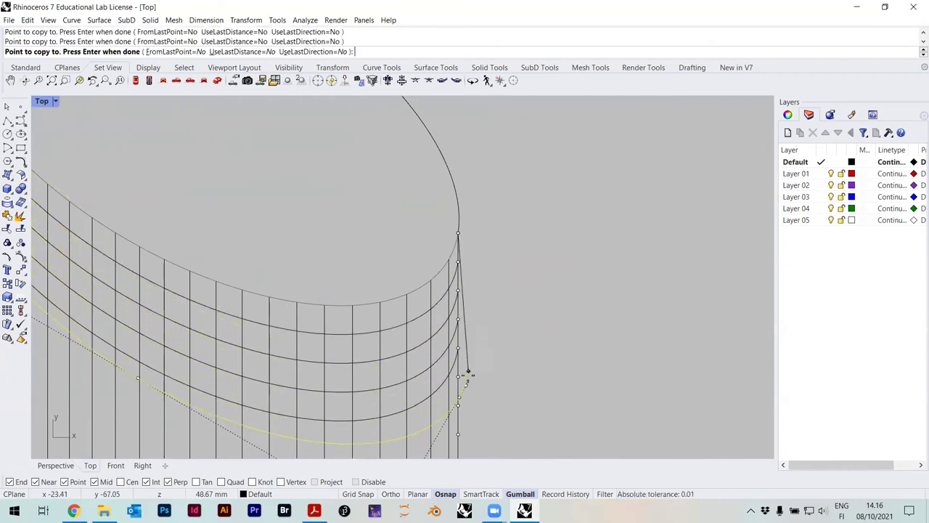
{"action": "left_click", "coordinate": [459, 376]}
{"action": "right_click_drag", "start_coordinate": [469, 187], "coordinate": [462, 107]}
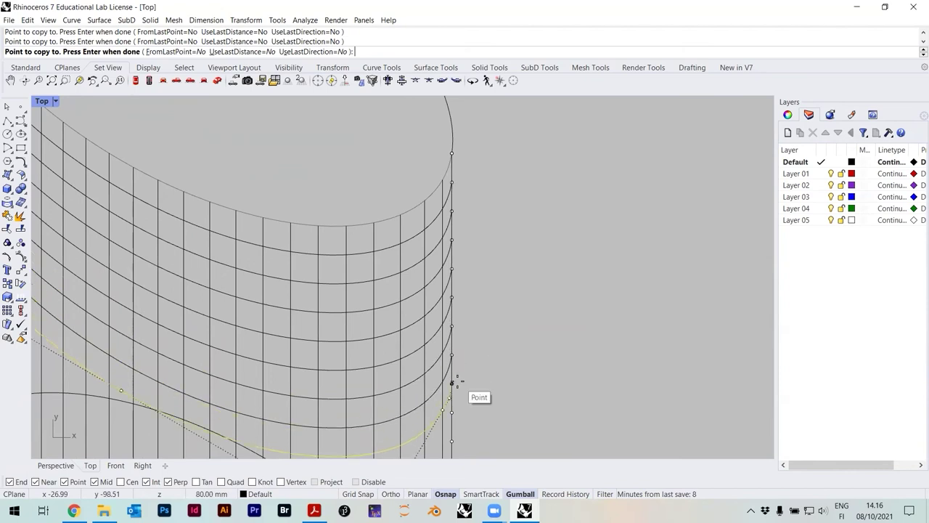
{"action": "left_click", "coordinate": [452, 377]}
{"action": "left_click", "coordinate": [453, 406]}
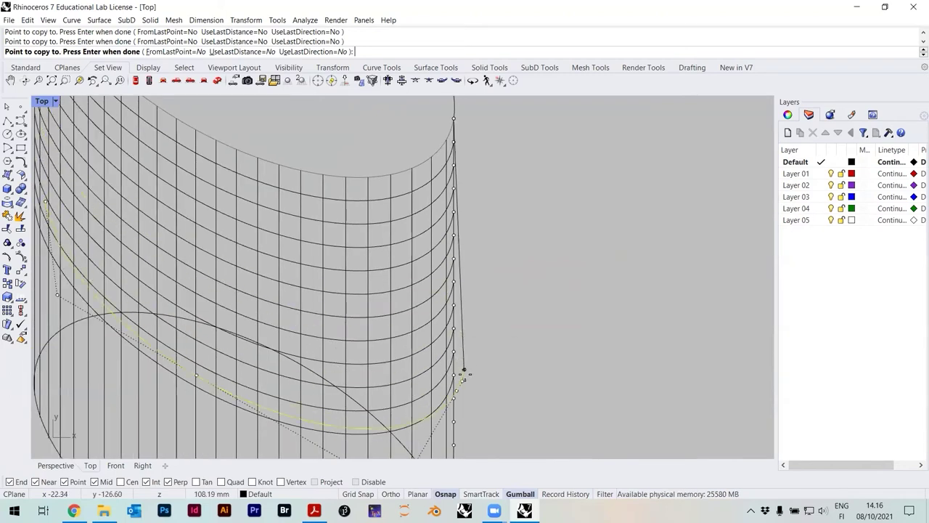
{"action": "left_click", "coordinate": [456, 405]}
{"action": "scroll", "coordinate": [413, 253], "scroll_direction": "down", "scroll_amount": 4}
{"action": "right_click_drag", "start_coordinate": [451, 369], "coordinate": [458, 262]}
{"action": "scroll", "coordinate": [457, 263], "scroll_direction": "up", "scroll_amount": 6}
{"action": "left_click", "coordinate": [450, 242]}
{"action": "left_click", "coordinate": [451, 278]}
{"action": "left_click", "coordinate": [451, 313]}
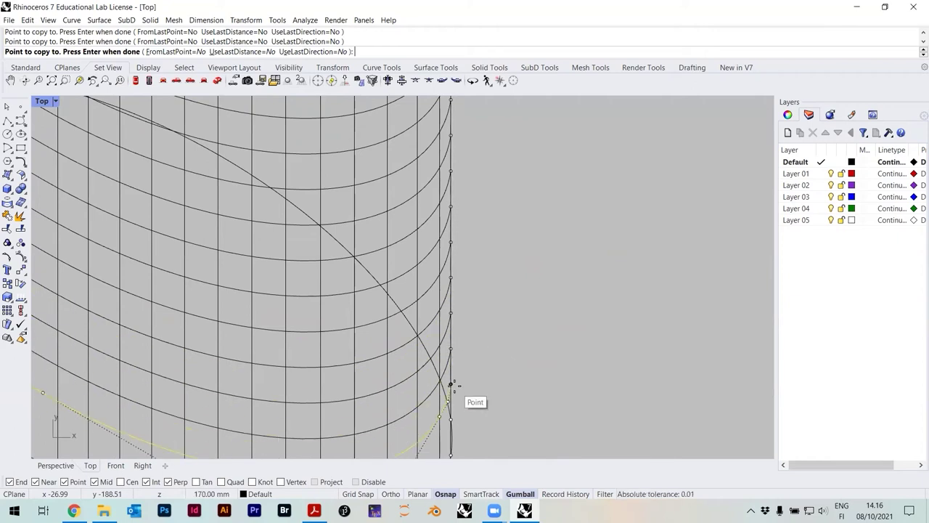
{"action": "scroll", "coordinate": [468, 379], "scroll_direction": "up", "scroll_amount": 2}
{"action": "left_click", "coordinate": [447, 387]}
{"action": "scroll", "coordinate": [527, 257], "scroll_direction": "down", "scroll_amount": 4}
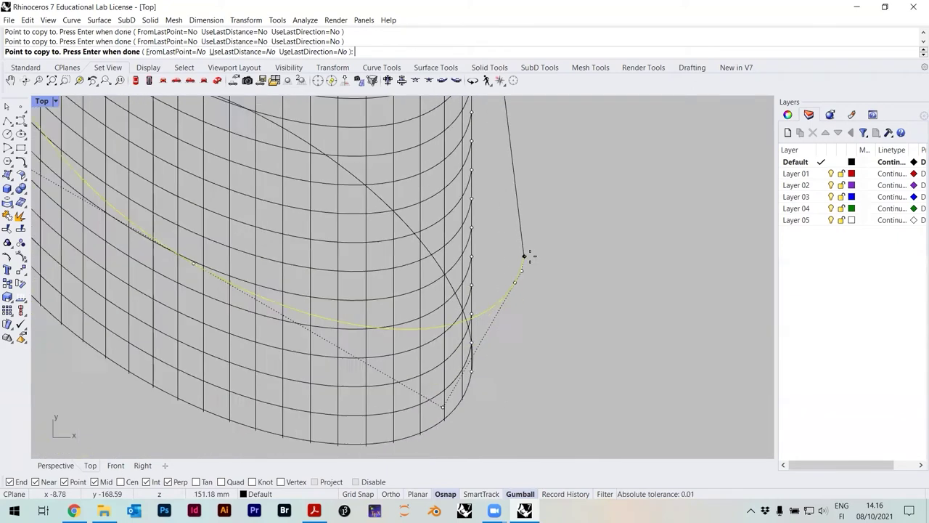
{"action": "key", "text": "Return"}
Step: Move the lower ellipse from the last division point down to the lower end of the rightmost vertical line
{"action": "scroll", "coordinate": [459, 330], "scroll_direction": "up", "scroll_amount": 3}
{"action": "scroll", "coordinate": [476, 332], "scroll_direction": "up", "scroll_amount": 10}
{"action": "scroll", "coordinate": [497, 349], "scroll_direction": "down", "scroll_amount": 10}
{"action": "right_click_drag", "start_coordinate": [524, 347], "coordinate": [506, 375]}
{"action": "scroll", "coordinate": [528, 356], "scroll_direction": "down", "scroll_amount": 6}
{"action": "scroll", "coordinate": [535, 322], "scroll_direction": "up", "scroll_amount": 2}
{"action": "scroll", "coordinate": [471, 111], "scroll_direction": "up", "scroll_amount": 3}
{"action": "scroll", "coordinate": [496, 230], "scroll_direction": "down", "scroll_amount": 2}
{"action": "scroll", "coordinate": [412, 348], "scroll_direction": "up", "scroll_amount": 2}
{"action": "scroll", "coordinate": [277, 282], "scroll_direction": "up", "scroll_amount": 2}
{"action": "scroll", "coordinate": [726, 321], "scroll_direction": "up", "scroll_amount": 2}
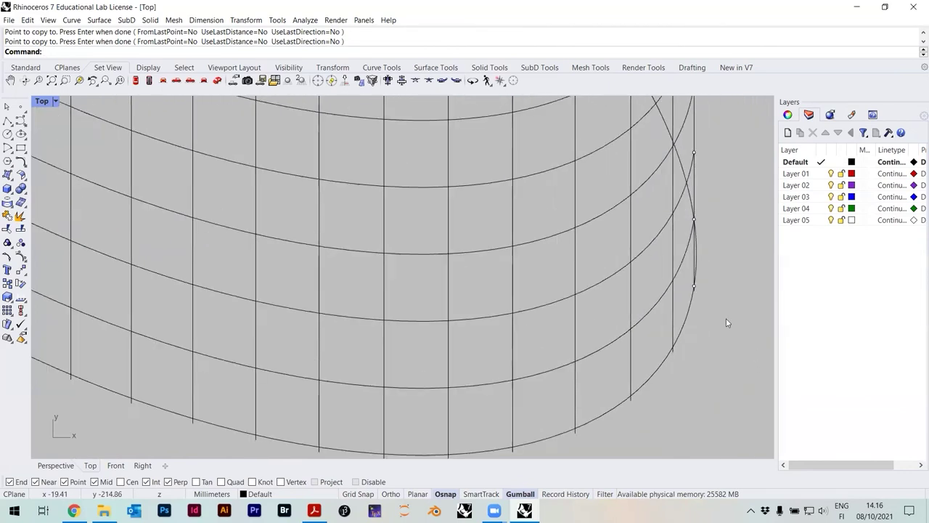
{"action": "scroll", "coordinate": [686, 294], "scroll_direction": "up", "scroll_amount": 2}
{"action": "type", "text": "m"}
{"action": "key", "text": "Return"}
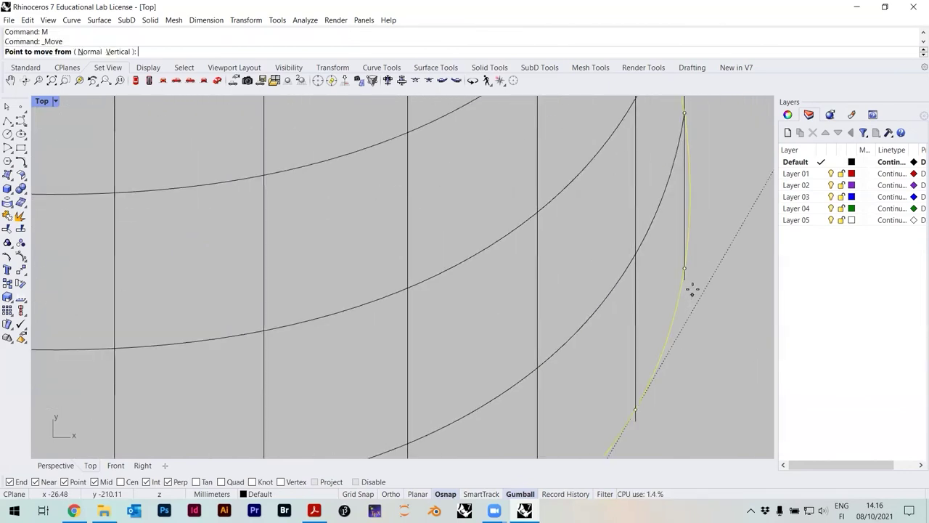
{"action": "scroll", "coordinate": [693, 286], "scroll_direction": "up", "scroll_amount": 6}
{"action": "left_click", "coordinate": [678, 252]}
{"action": "left_click", "coordinate": [677, 271]}
{"action": "scroll", "coordinate": [700, 274], "scroll_direction": "down", "scroll_amount": 4}
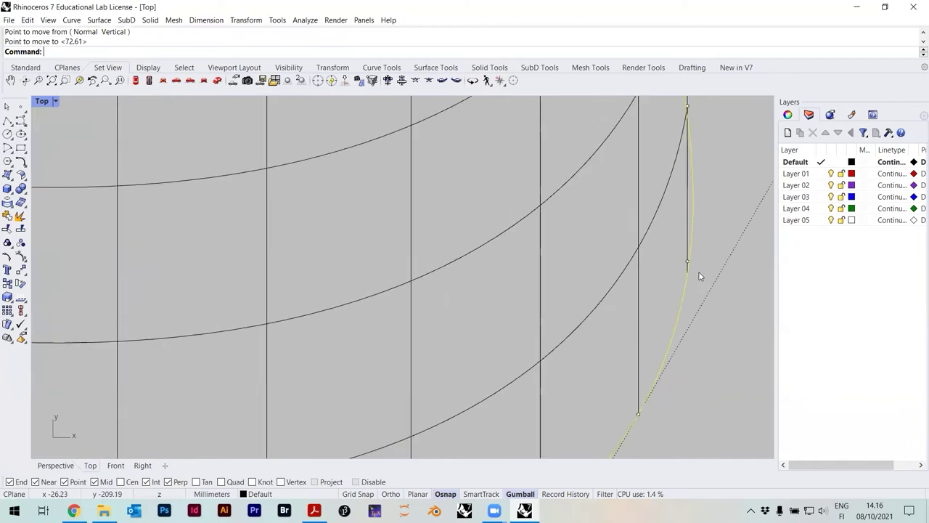
{"action": "scroll", "coordinate": [658, 284], "scroll_direction": "down", "scroll_amount": 6}
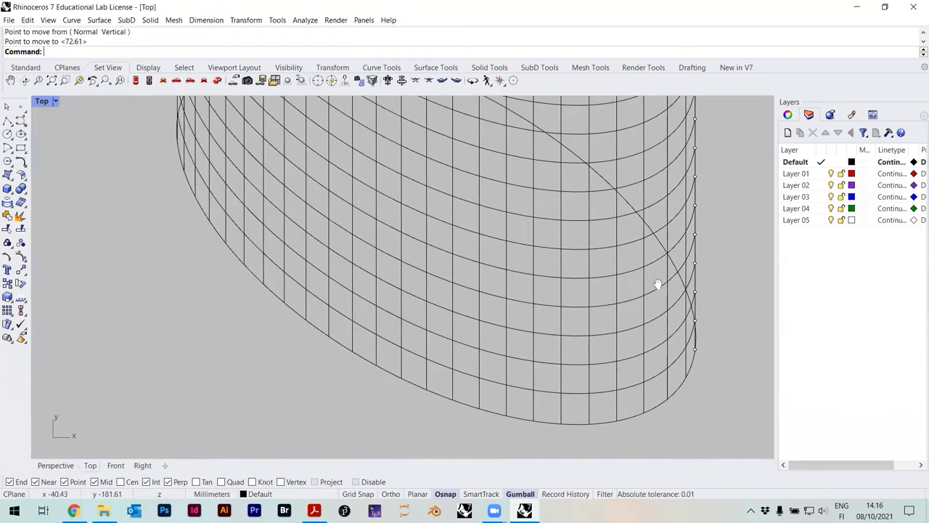
{"action": "right_click_drag", "start_coordinate": [603, 280], "coordinate": [545, 310]}
Step: Save the model as 211008_ElipticFacade_on_class in the 03_AdvancedDrawing folder
{"action": "left_click", "coordinate": [9, 20]}
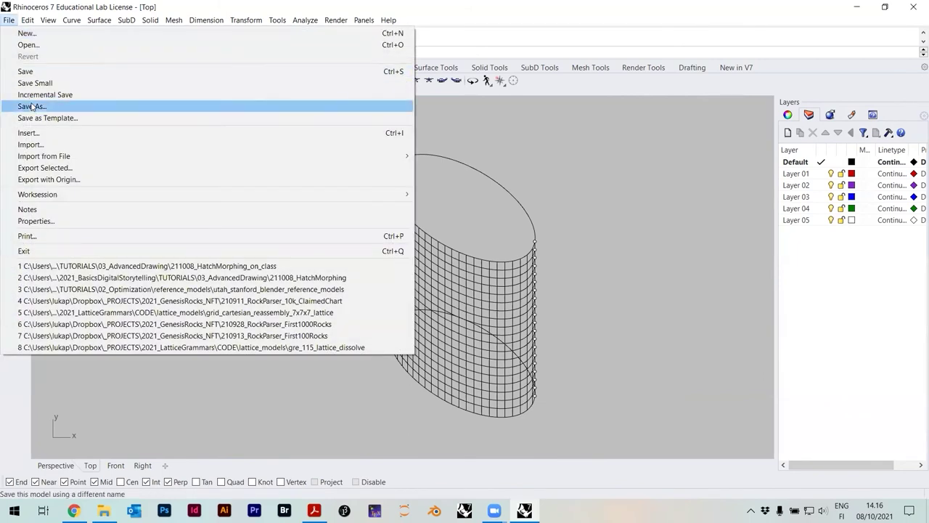
{"action": "left_click", "coordinate": [22, 103]}
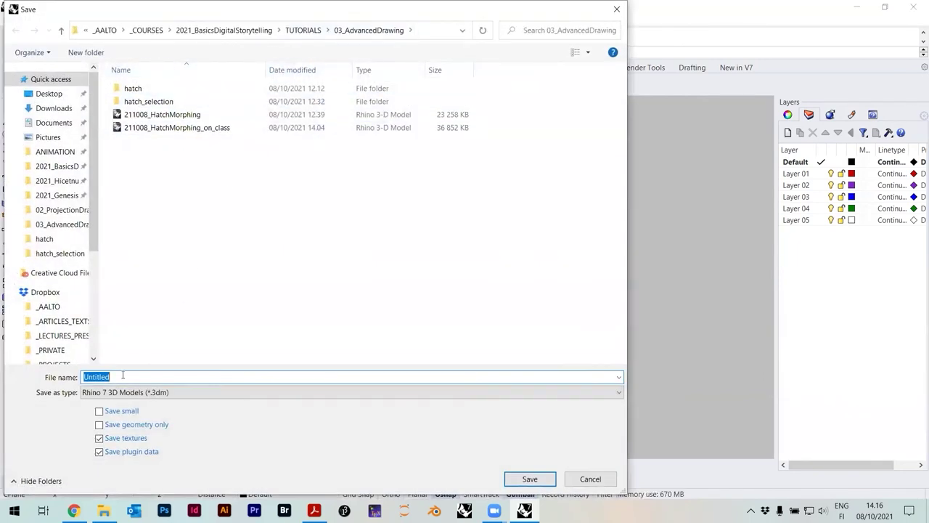
{"action": "type", "text": "21"}
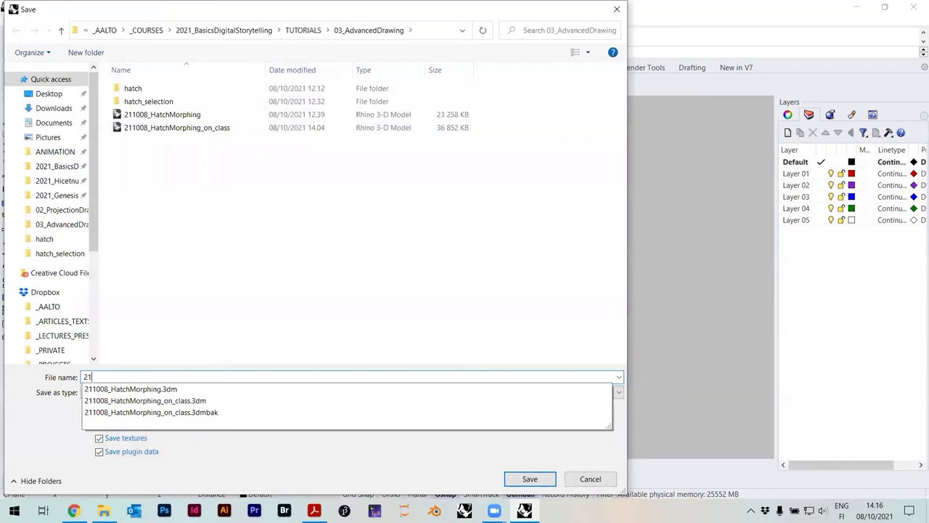
{"action": "type", "text": "1008"}
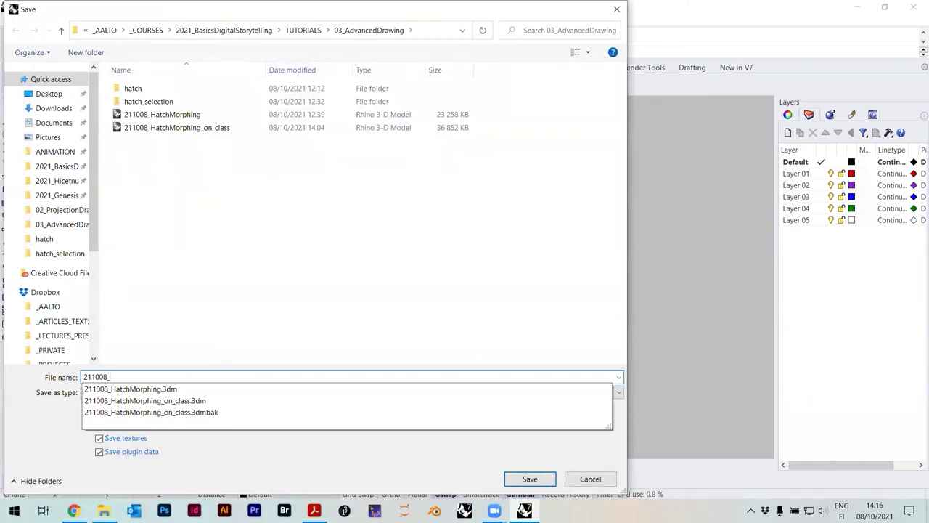
{"action": "type", "text": "_ElipticFacade_on_class"}
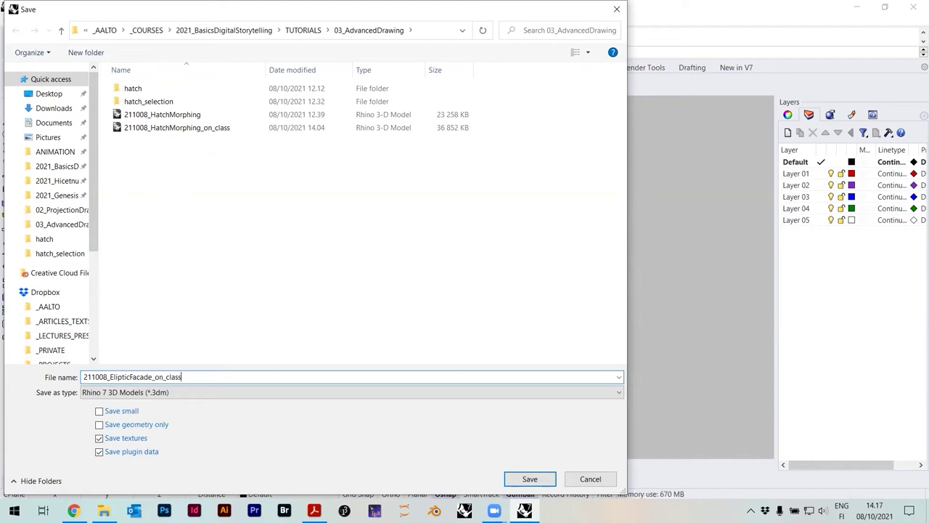
{"action": "key", "text": "Return"}
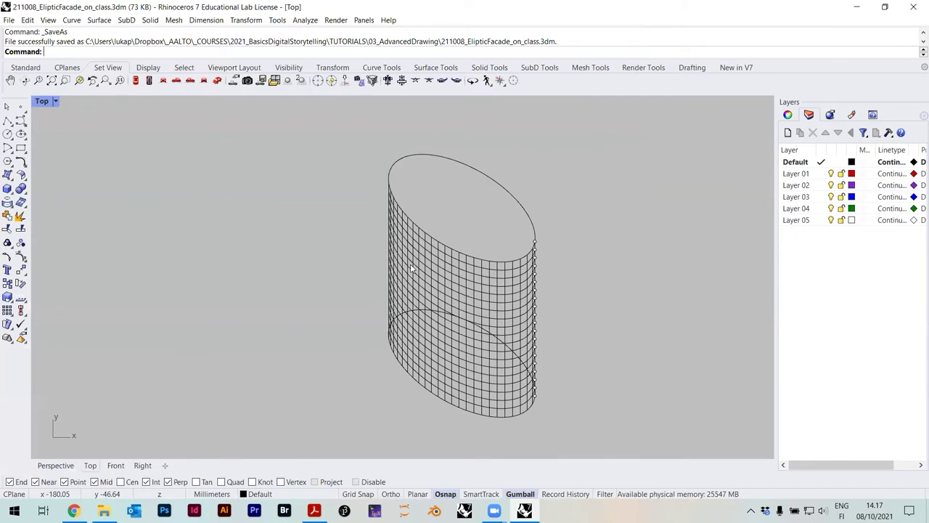
{"action": "key", "text": "ctrl+s"}
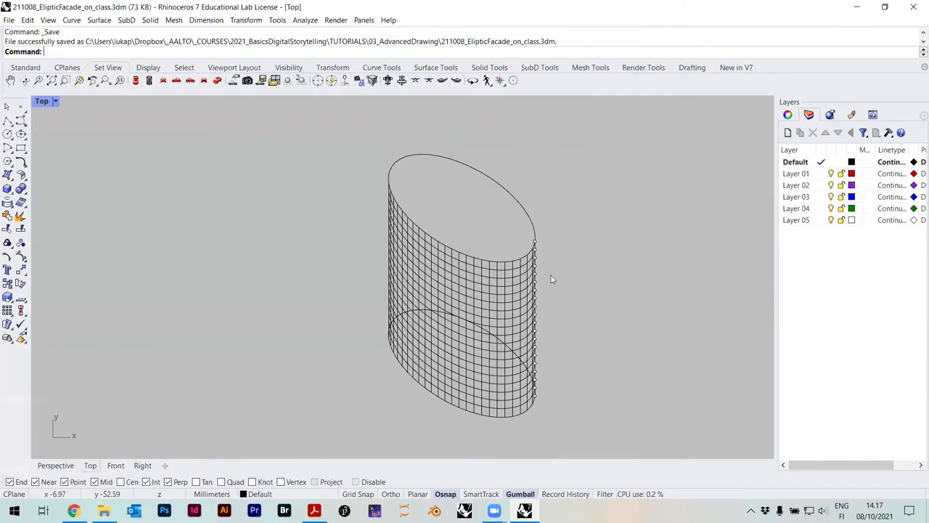
Step: Select all the point objects along the rightmost vertical line and hide them
{"action": "right_click_drag", "start_coordinate": [541, 272], "coordinate": [479, 229]}
{"action": "scroll", "coordinate": [429, 250], "scroll_direction": "up", "scroll_amount": 4}
{"action": "right_click_drag", "start_coordinate": [442, 260], "coordinate": [430, 280]}
{"action": "scroll", "coordinate": [405, 278], "scroll_direction": "down", "scroll_amount": 4}
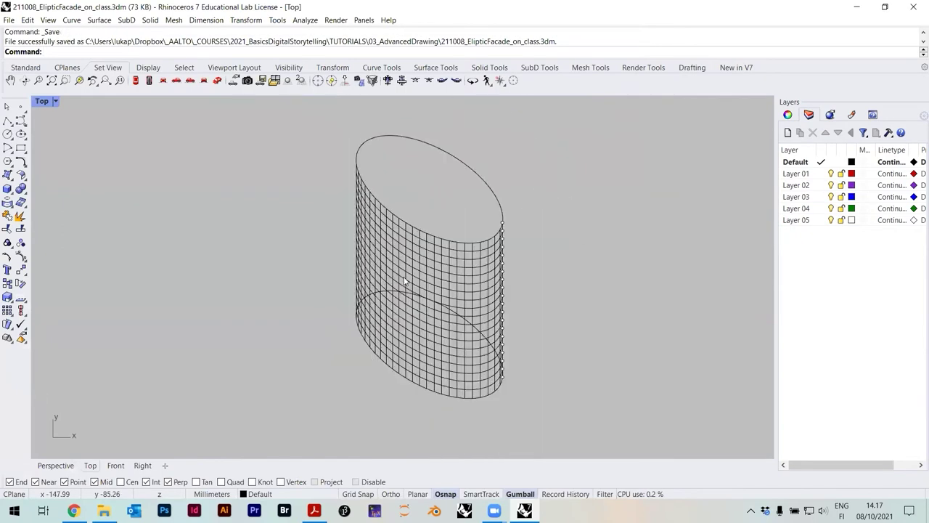
{"action": "scroll", "coordinate": [371, 291], "scroll_direction": "down", "scroll_amount": 3}
{"action": "left_click_drag", "start_coordinate": [318, 182], "coordinate": [334, 233]}
{"action": "type", "text": "SelPt"}
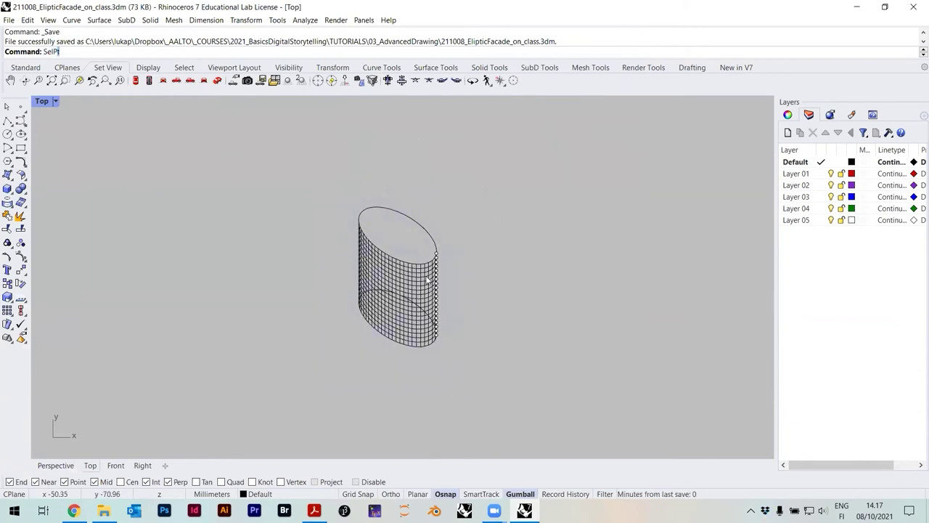
{"action": "key", "text": "Return"}
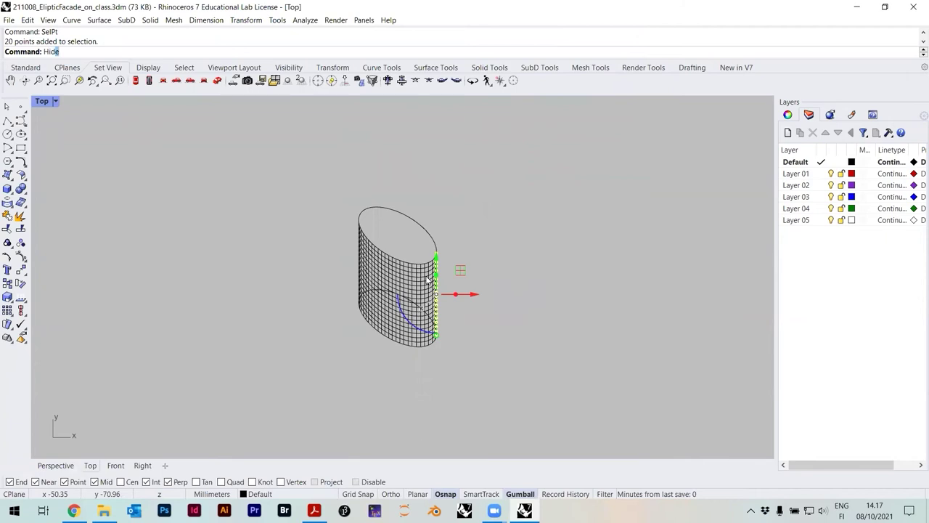
{"action": "key", "text": "Return"}
Step: Duplicate all curves of the gridded elliptical cylinder in place and nudge the copy 420 mm straight up, clear of the original
{"action": "left_click_drag", "start_coordinate": [340, 171], "coordinate": [466, 390]}
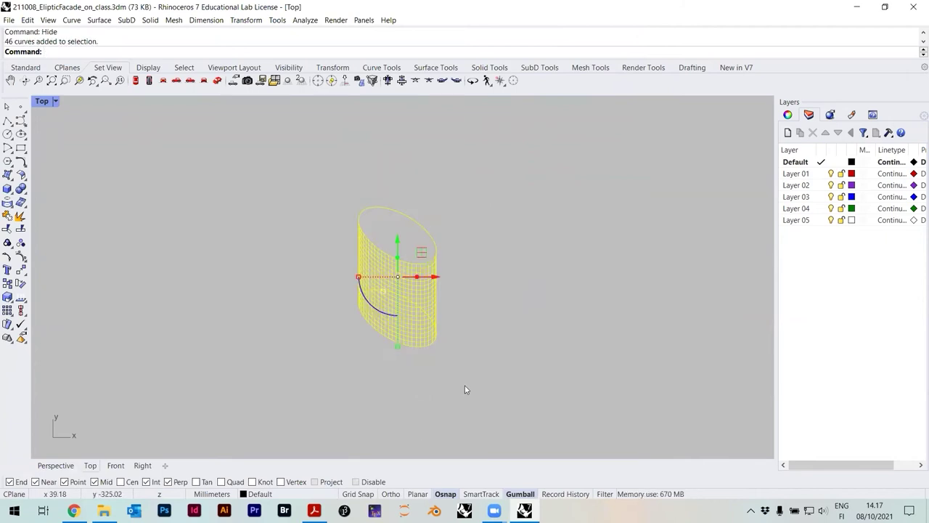
{"action": "key", "text": "ctrl+c"}
{"action": "key", "text": "ctrl+v"}
{"action": "scroll", "coordinate": [422, 195], "scroll_direction": "down", "scroll_amount": 4}
{"action": "right_click_drag", "start_coordinate": [443, 298], "coordinate": [451, 231]}
{"action": "right_click_drag", "start_coordinate": [414, 201], "coordinate": [413, 340]}
{"action": "key", "text": "alt+Up"}
{"action": "key", "text": "alt+Up"}
{"action": "key", "text": "alt+Up"}
{"action": "key", "text": "alt+Up"}
{"action": "key", "text": "alt+Up"}
{"action": "key", "text": "alt+Up"}
{"action": "key", "text": "alt+Up"}
{"action": "key", "text": "alt+Up"}
{"action": "key", "text": "alt+Up"}
{"action": "key", "text": "alt+Up"}
{"action": "key", "text": "alt+Up"}
{"action": "key", "text": "alt+Up"}
{"action": "key", "text": "alt+Up"}
{"action": "key", "text": "alt+Up"}
{"action": "key", "text": "alt+Up"}
{"action": "key", "text": "alt+Up"}
{"action": "key", "text": "alt+Up"}
{"action": "key", "text": "alt+Up"}
{"action": "key", "text": "alt+Up"}
{"action": "key", "text": "alt+Up"}
{"action": "key", "text": "alt+Up"}
{"action": "key", "text": "alt+Up"}
{"action": "key", "text": "alt+Up"}
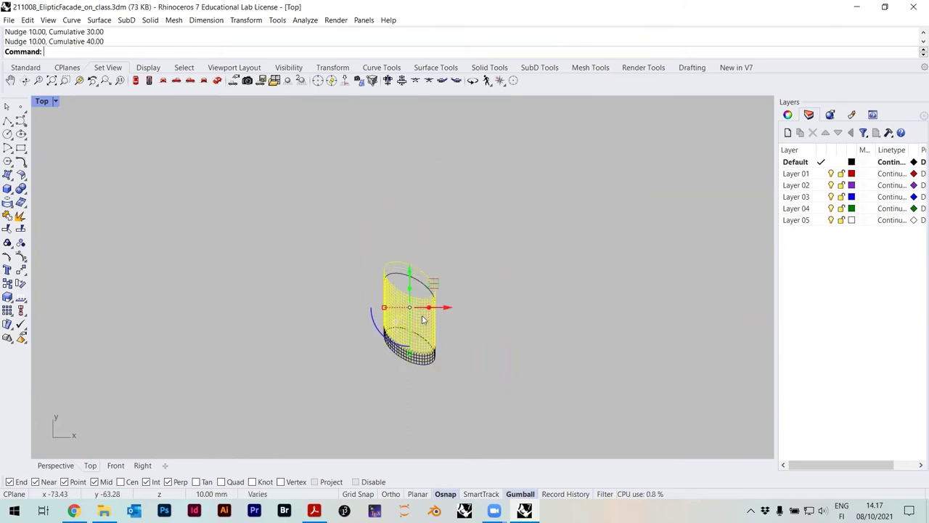
{"action": "key", "text": "alt+Up"}
{"action": "key", "text": "alt+Up"}
{"action": "key", "text": "alt+Up"}
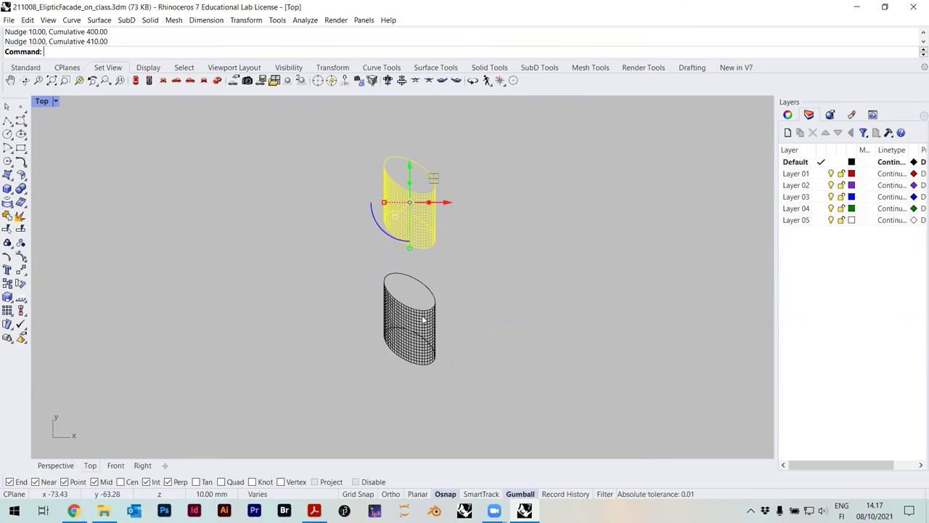
{"action": "key", "text": "Escape"}
Step: Delete the full lower ellipse from the upper copy of the cylinder
{"action": "scroll", "coordinate": [386, 291], "scroll_direction": "up", "scroll_amount": 3}
{"action": "scroll", "coordinate": [386, 291], "scroll_direction": "up", "scroll_amount": 6}
{"action": "scroll", "coordinate": [387, 291], "scroll_direction": "down", "scroll_amount": 6}
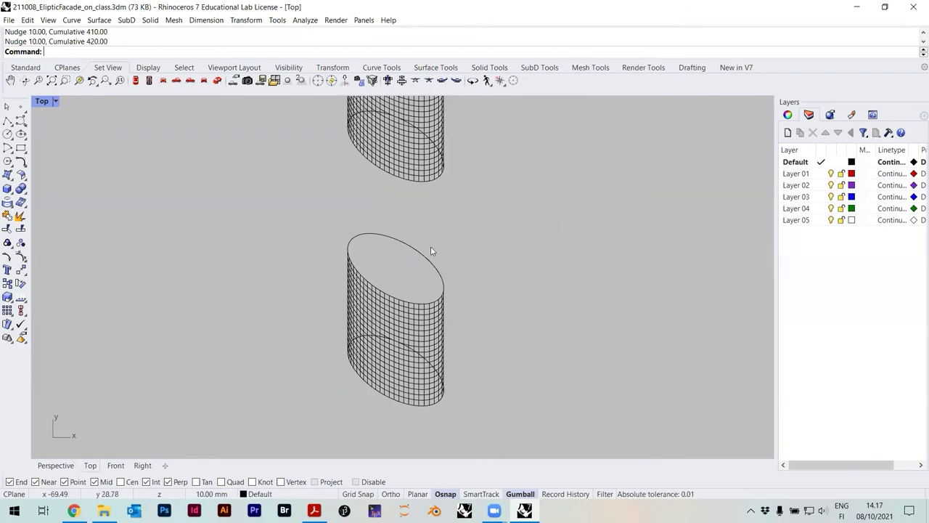
{"action": "right_click_drag", "start_coordinate": [435, 234], "coordinate": [439, 378]}
{"action": "scroll", "coordinate": [384, 226], "scroll_direction": "up", "scroll_amount": 10}
{"action": "right_click_drag", "start_coordinate": [401, 235], "coordinate": [386, 251]}
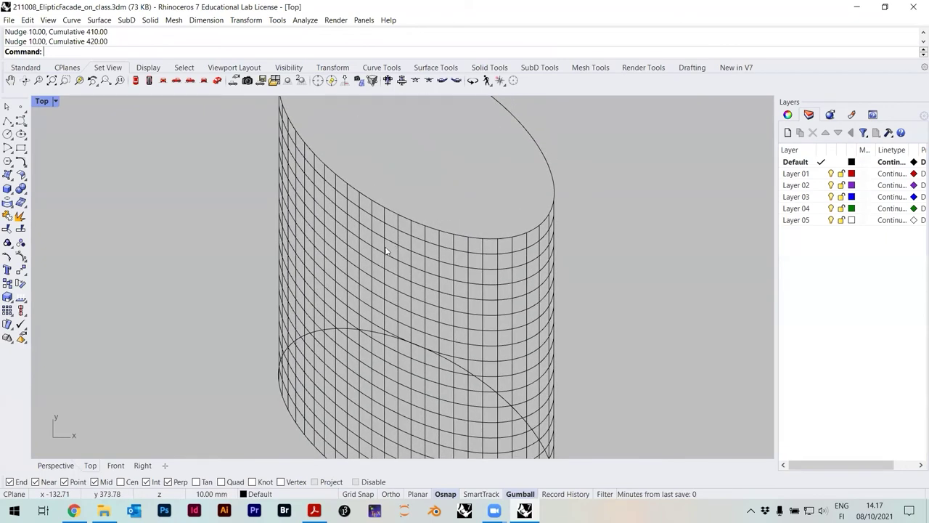
{"action": "scroll", "coordinate": [320, 283], "scroll_direction": "down", "scroll_amount": 2}
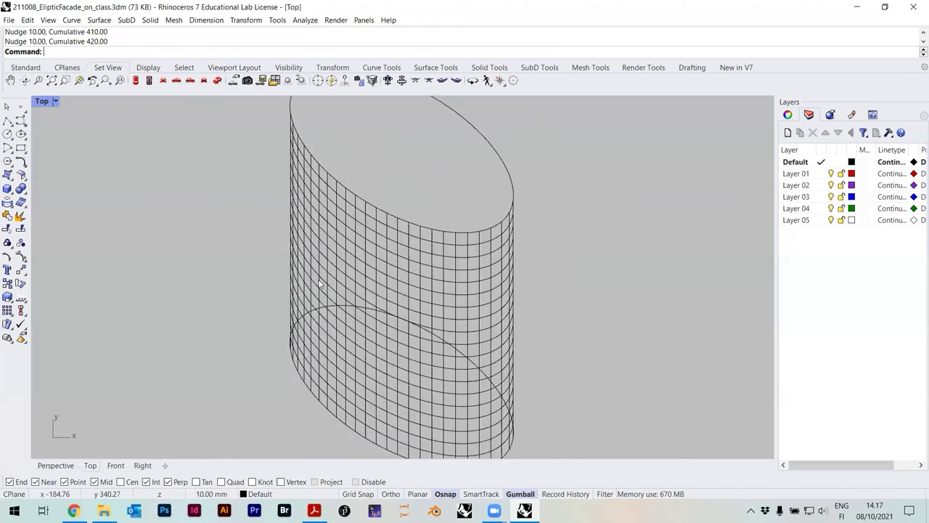
{"action": "scroll", "coordinate": [291, 347], "scroll_direction": "up", "scroll_amount": 4}
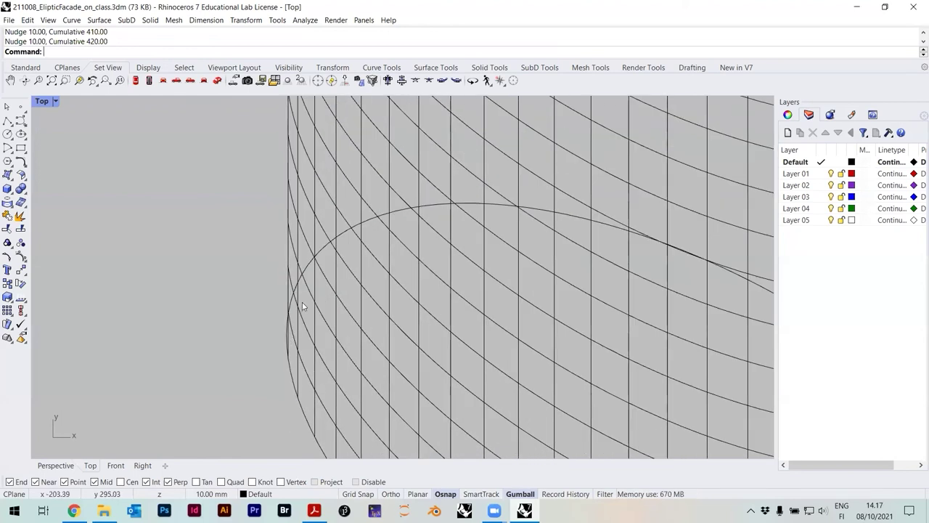
{"action": "left_click", "coordinate": [309, 272]}
{"action": "scroll", "coordinate": [299, 283], "scroll_direction": "down", "scroll_amount": 3}
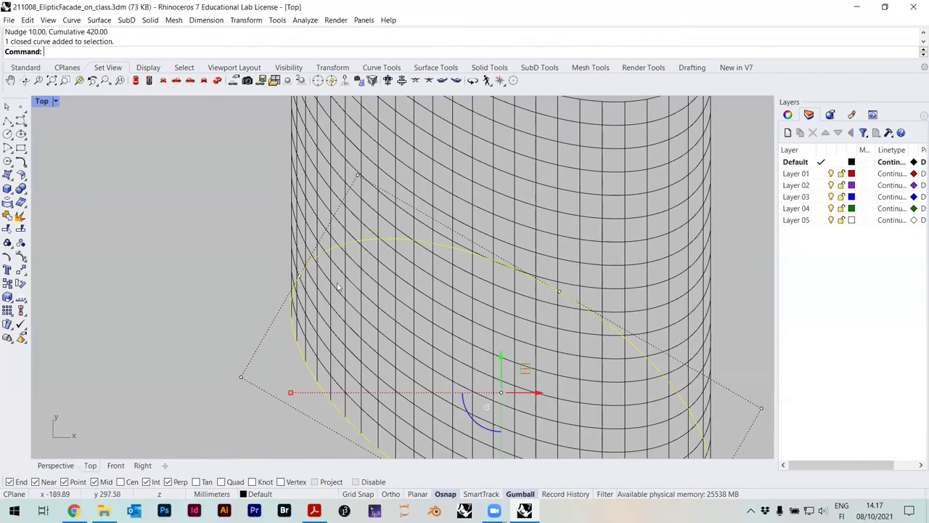
{"action": "scroll", "coordinate": [338, 287], "scroll_direction": "down", "scroll_amount": 4}
{"action": "key", "text": "Delete"}
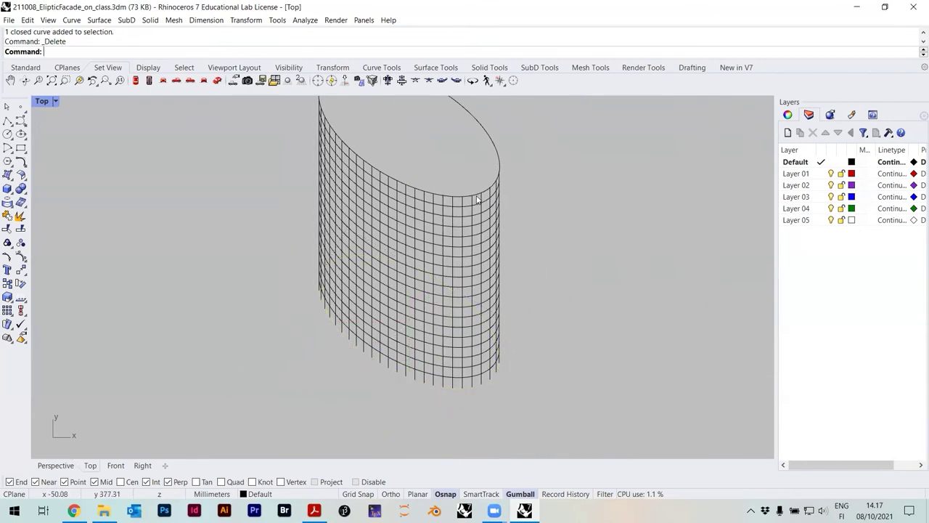
Step: Copy the upper ellipse's front arc from its right end to the lower end of the rightmost vertical line, closing the base
{"action": "left_click", "coordinate": [478, 197]}
{"action": "type", "text": "Copt"}
{"action": "key", "text": "Return"}
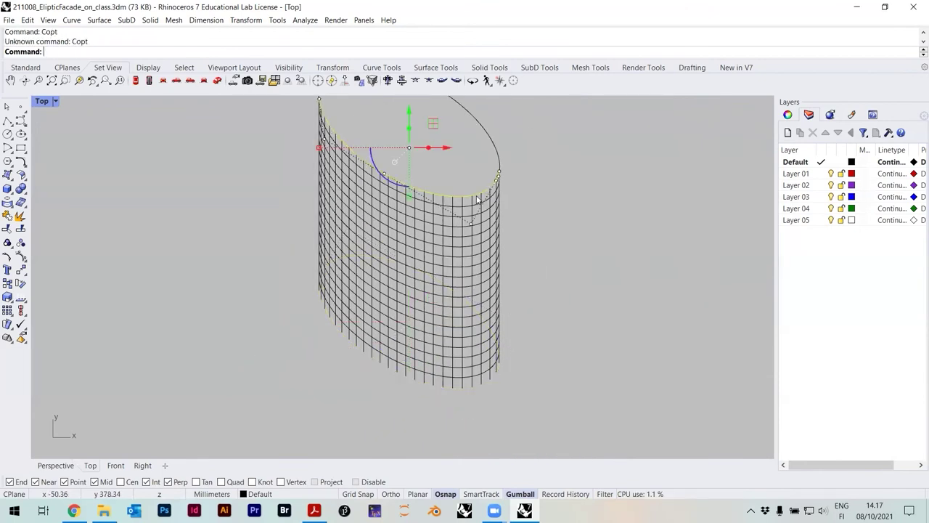
{"action": "scroll", "coordinate": [502, 181], "scroll_direction": "up", "scroll_amount": 4}
{"action": "type", "text": "Copy"}
{"action": "key", "text": "Return"}
{"action": "scroll", "coordinate": [502, 149], "scroll_direction": "up", "scroll_amount": 3}
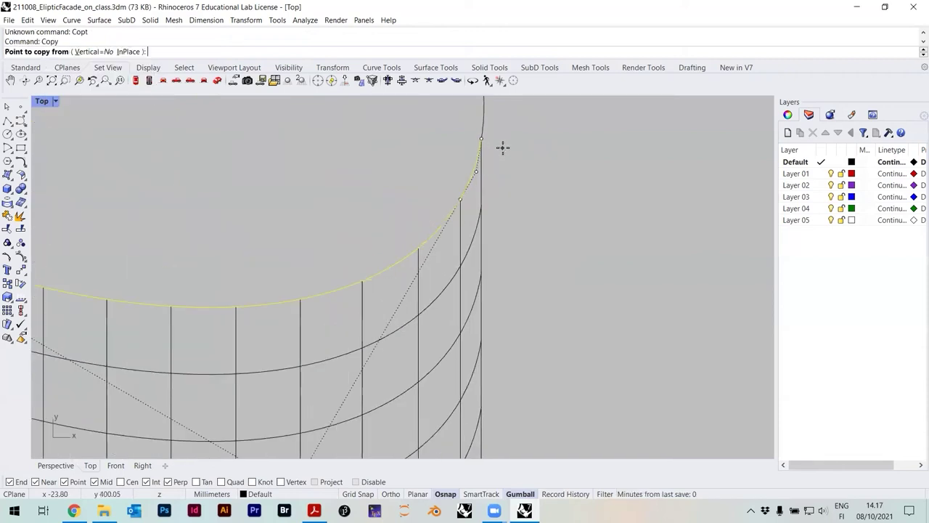
{"action": "left_click", "coordinate": [479, 137]}
{"action": "scroll", "coordinate": [493, 120], "scroll_direction": "down", "scroll_amount": 4}
{"action": "scroll", "coordinate": [504, 421], "scroll_direction": "down", "scroll_amount": 2}
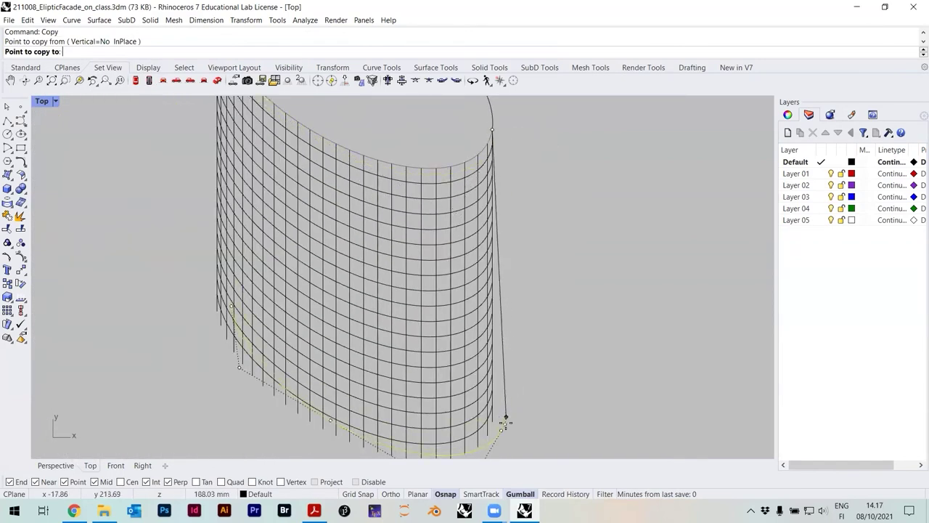
{"action": "scroll", "coordinate": [485, 422], "scroll_direction": "up", "scroll_amount": 3}
{"action": "left_click", "coordinate": [485, 422]}
{"action": "key", "text": "Return"}
{"action": "scroll", "coordinate": [544, 373], "scroll_direction": "down", "scroll_amount": 3}
{"action": "scroll", "coordinate": [537, 363], "scroll_direction": "up", "scroll_amount": 3}
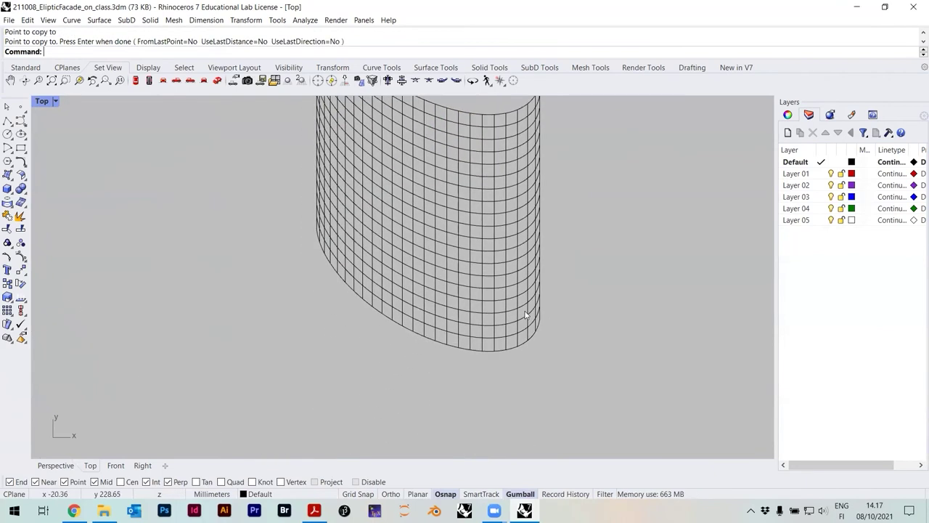
{"action": "scroll", "coordinate": [402, 331], "scroll_direction": "down", "scroll_amount": 6}
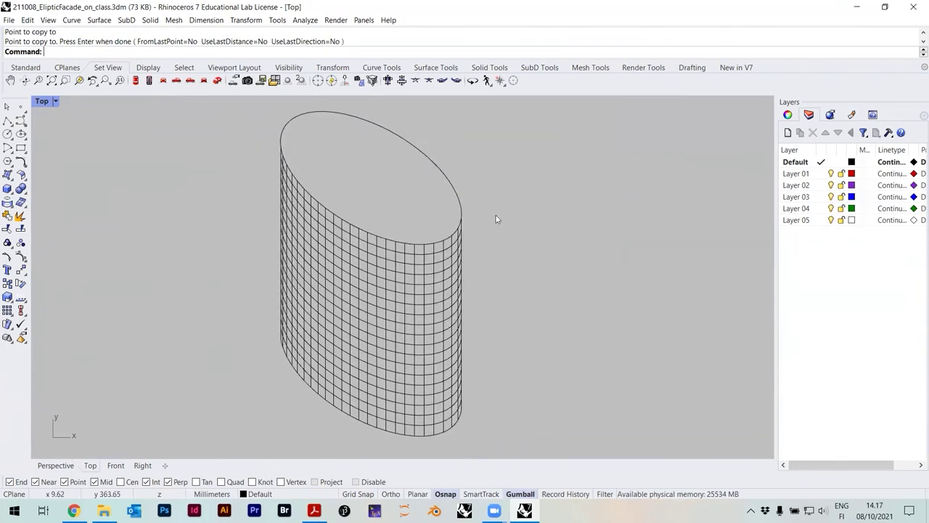
Step: Switch to the course PDF in Adobe Acrobat and examine the window pattern on the elliptical cylinders on page 6
{"action": "scroll", "coordinate": [344, 289], "scroll_direction": "up", "scroll_amount": 8}
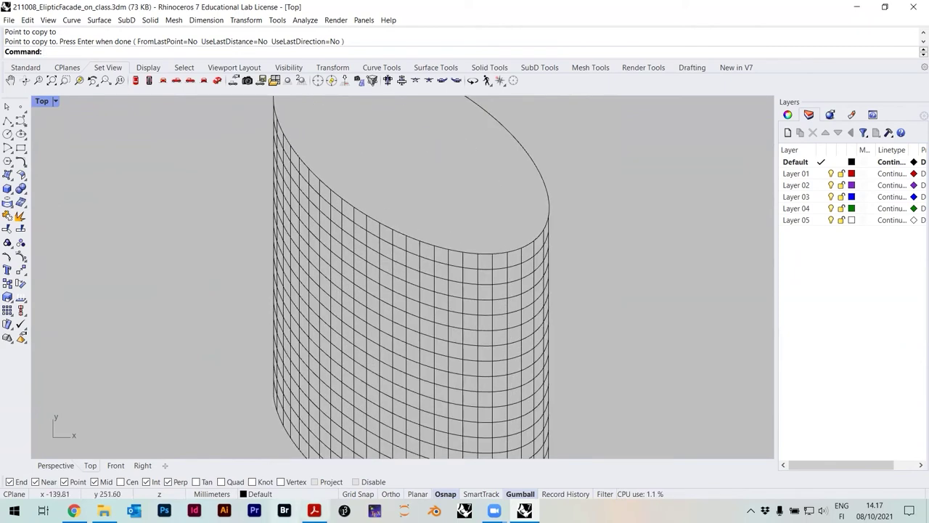
{"action": "left_click", "coordinate": [314, 510]}
{"action": "scroll", "coordinate": [494, 287], "scroll_direction": "down", "scroll_amount": 2}
{"action": "scroll", "coordinate": [363, 317], "scroll_direction": "down", "scroll_amount": 6}
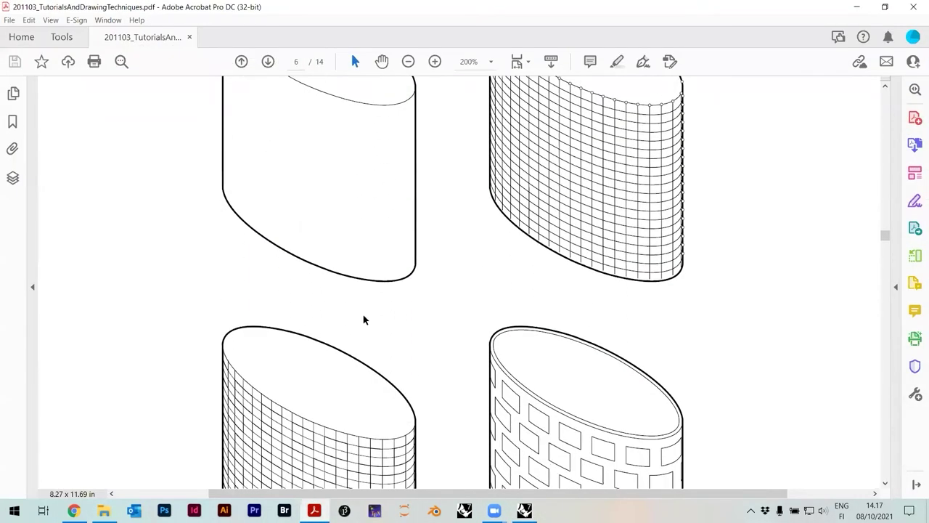
{"action": "scroll", "coordinate": [336, 341], "scroll_direction": "down", "scroll_amount": 6}
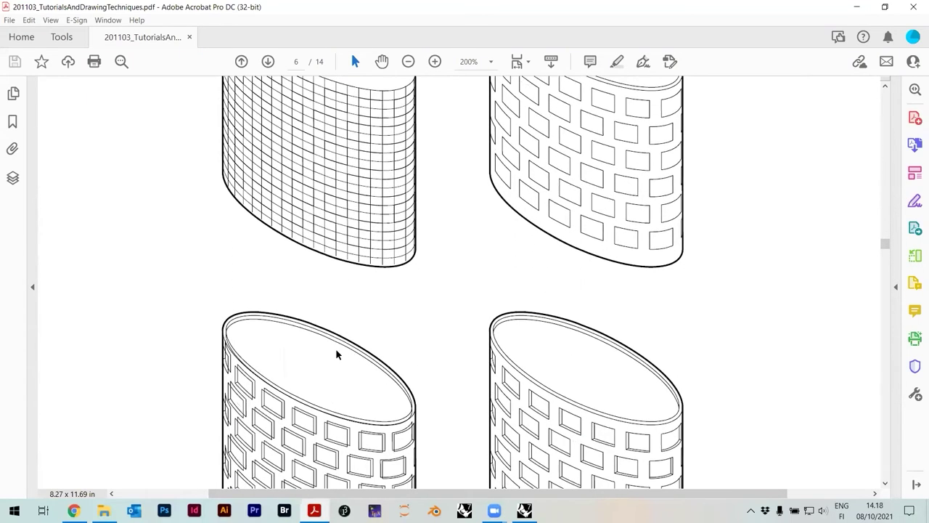
Step: Back in Rhino, run CurveBoolean on all curves of the upper cylinder and pick three two-by-two-cell openings near its left edge, one row apart
{"action": "key", "text": "alt+Tab"}
{"action": "right_click_drag", "start_coordinate": [429, 175], "coordinate": [462, 239]}
{"action": "right_click_drag", "start_coordinate": [360, 250], "coordinate": [362, 239]}
{"action": "scroll", "coordinate": [359, 233], "scroll_direction": "down", "scroll_amount": 5}
{"action": "left_click_drag", "start_coordinate": [307, 111], "coordinate": [506, 368]}
{"action": "type", "text": "Cur"}
{"action": "type", "text": "Boolean"}
{"action": "key", "text": "Return"}
{"action": "scroll", "coordinate": [334, 181], "scroll_direction": "up", "scroll_amount": 2}
{"action": "scroll", "coordinate": [345, 190], "scroll_direction": "up", "scroll_amount": 4}
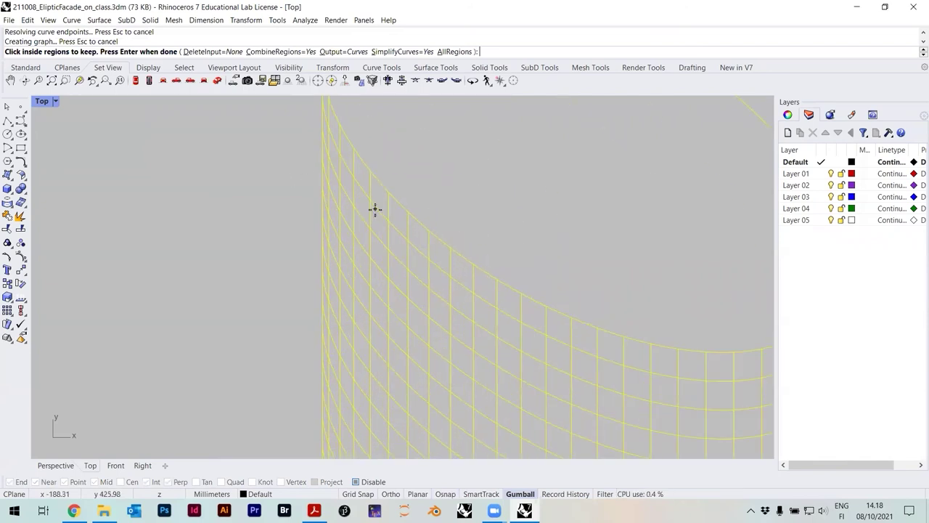
{"action": "scroll", "coordinate": [355, 185], "scroll_direction": "down", "scroll_amount": 2}
{"action": "scroll", "coordinate": [350, 211], "scroll_direction": "up", "scroll_amount": 2}
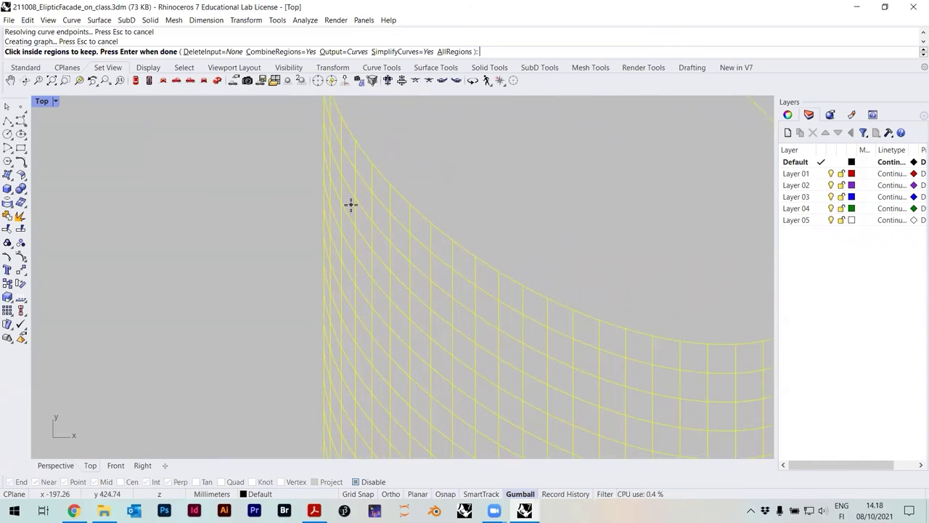
{"action": "left_click", "coordinate": [350, 208]}
{"action": "scroll", "coordinate": [360, 267], "scroll_direction": "down", "scroll_amount": 1}
{"action": "right_click_drag", "start_coordinate": [359, 285], "coordinate": [363, 252]}
{"action": "left_click", "coordinate": [358, 243]}
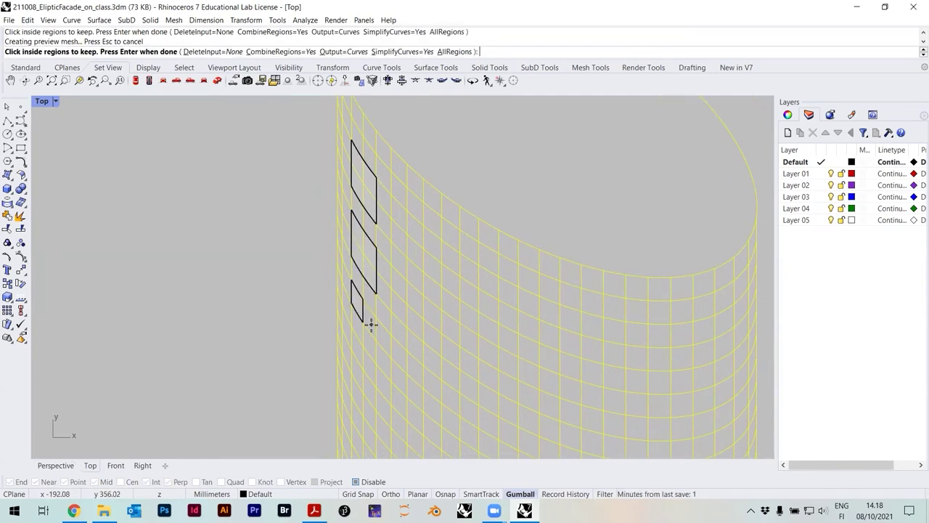
{"action": "left_click", "coordinate": [365, 323]}
Step: Pick a second column of three two-by-two-cell openings, one grid column to the right of the first
{"action": "left_click", "coordinate": [412, 230]}
{"action": "left_click", "coordinate": [405, 287]}
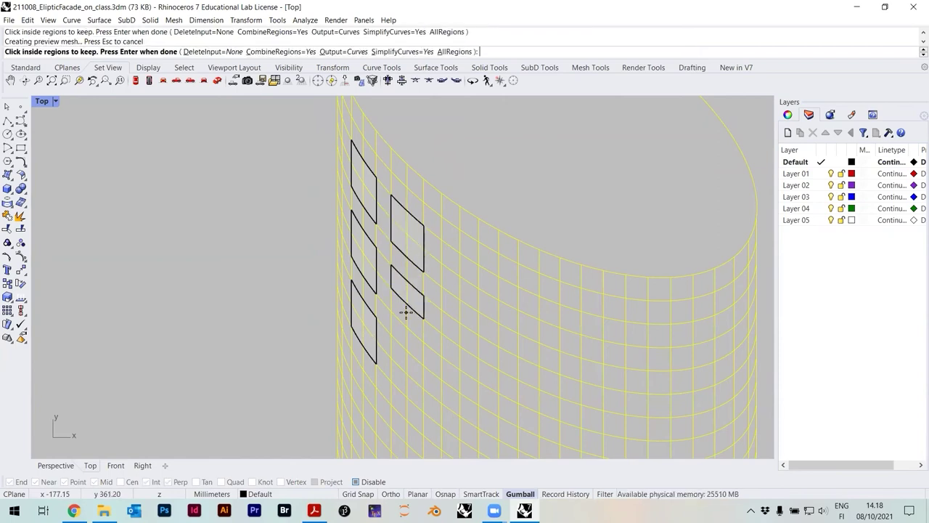
{"action": "left_click", "coordinate": [401, 362]}
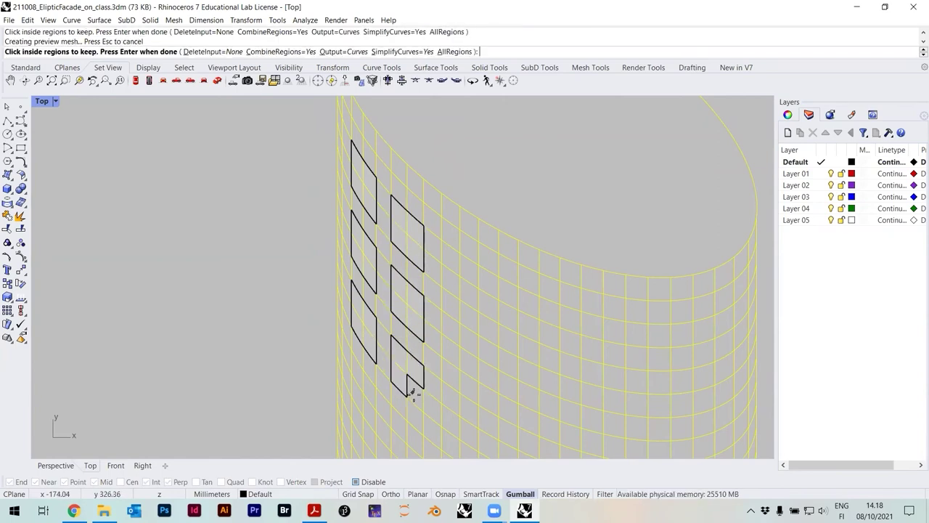
Step: Pick a third column of three two-by-two-cell openings, leaving one grid column and single rows as gaps
{"action": "scroll", "coordinate": [411, 252], "scroll_direction": "down", "scroll_amount": 5}
{"action": "scroll", "coordinate": [429, 223], "scroll_direction": "up", "scroll_amount": 6}
{"action": "left_click", "coordinate": [458, 228]}
{"action": "left_click", "coordinate": [449, 310]}
{"action": "left_click", "coordinate": [448, 327]}
{"action": "left_click", "coordinate": [434, 375]}
{"action": "left_click", "coordinate": [449, 396]}
{"action": "left_click", "coordinate": [433, 412]}
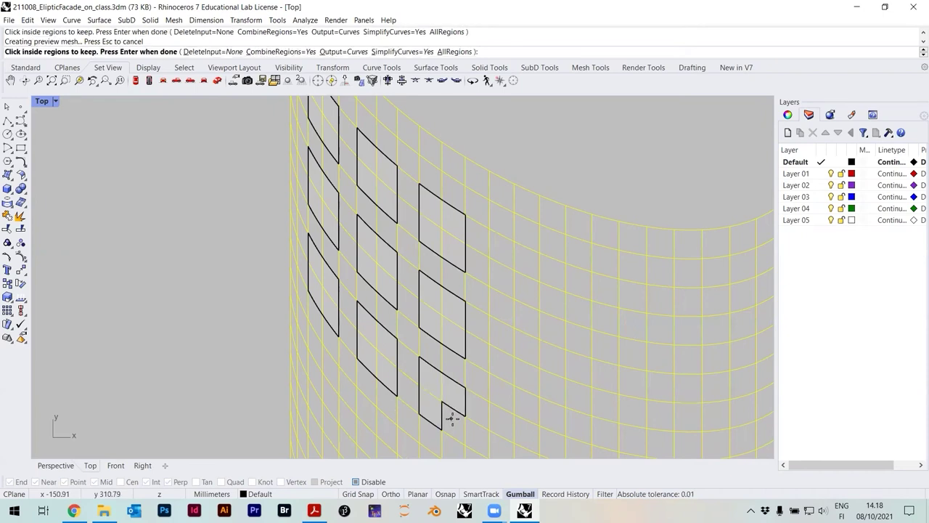
{"action": "left_click", "coordinate": [451, 417]}
Step: Pick a fourth column of three two-by-two-cell openings and complete the CurveBoolean to create the outlines
{"action": "scroll", "coordinate": [434, 303], "scroll_direction": "down", "scroll_amount": 8}
{"action": "right_click_drag", "start_coordinate": [435, 303], "coordinate": [394, 245]}
{"action": "scroll", "coordinate": [417, 225], "scroll_direction": "up", "scroll_amount": 4}
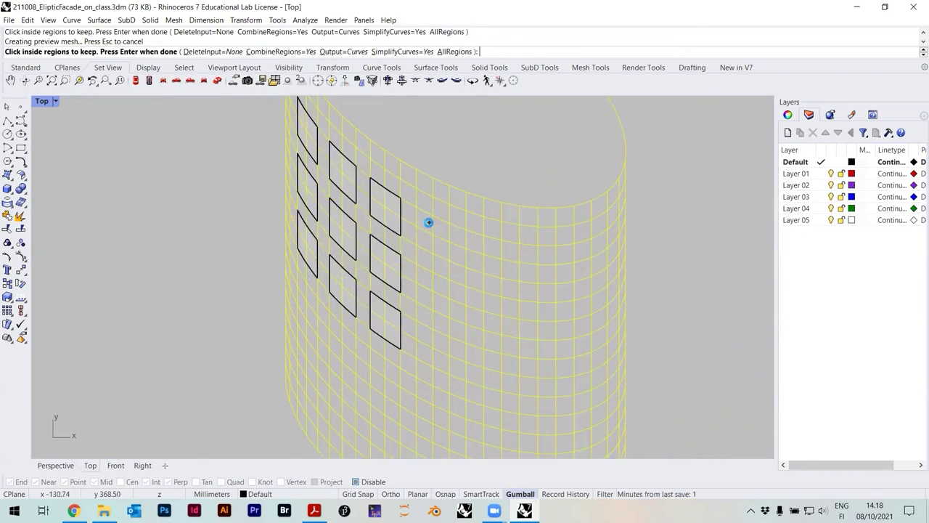
{"action": "left_click", "coordinate": [428, 222]}
{"action": "left_click", "coordinate": [439, 230]}
{"action": "left_click", "coordinate": [440, 245]}
{"action": "left_click", "coordinate": [430, 246]}
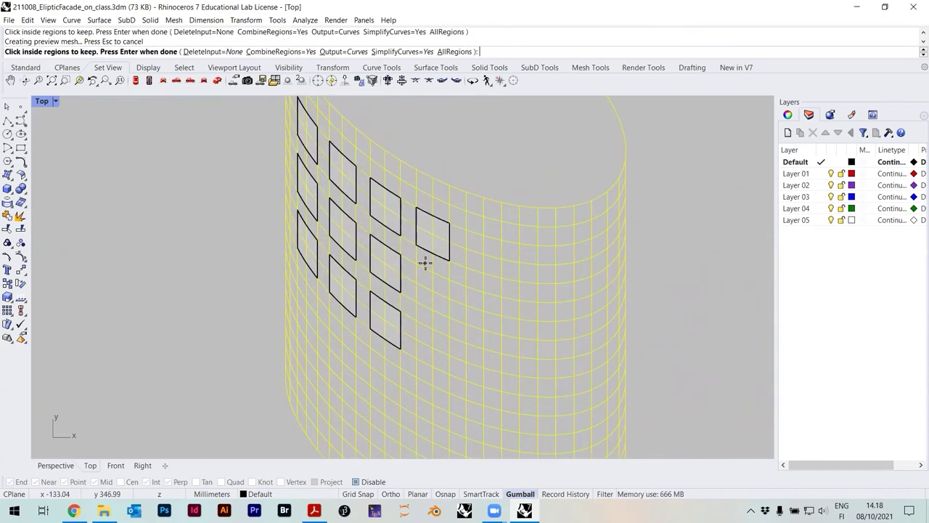
{"action": "left_click", "coordinate": [444, 292]}
{"action": "left_click", "coordinate": [430, 301]}
{"action": "left_click", "coordinate": [426, 334]}
{"action": "left_click", "coordinate": [434, 356]}
{"action": "scroll", "coordinate": [441, 240], "scroll_direction": "down", "scroll_amount": 3}
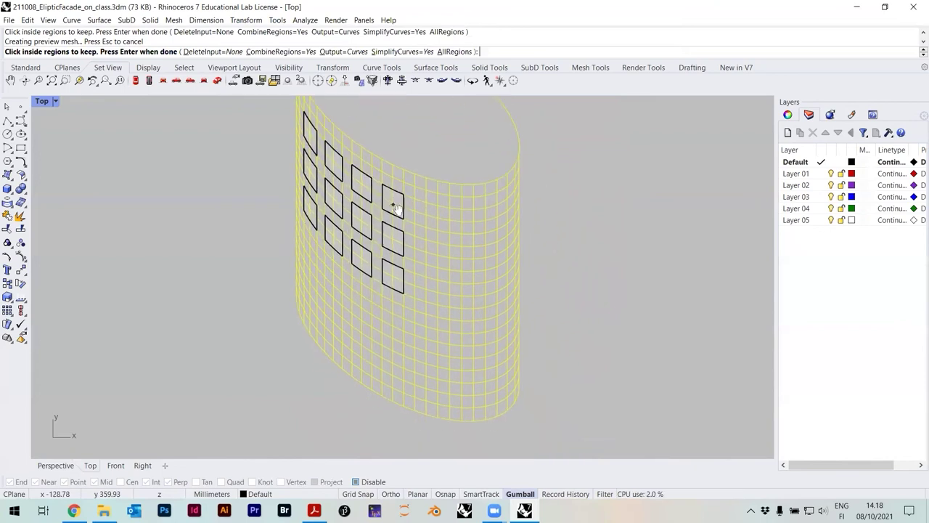
{"action": "key", "text": "Return"}
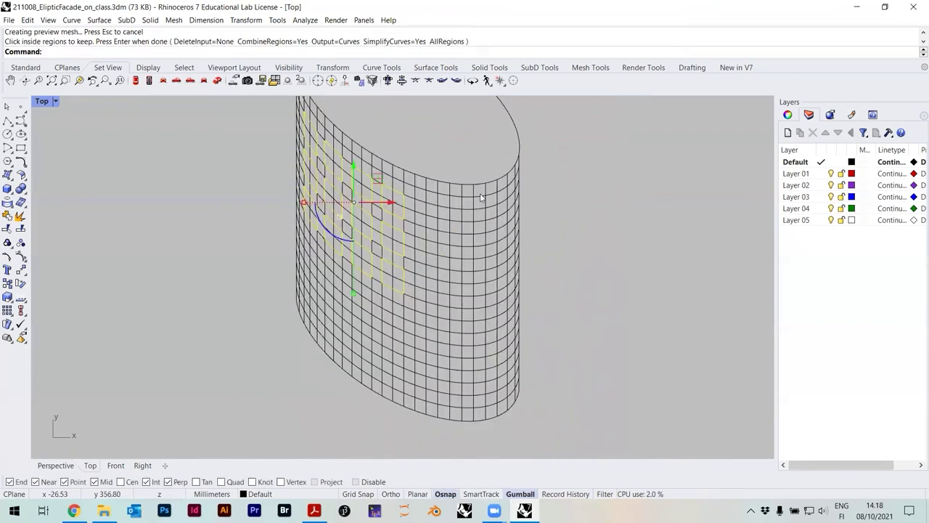
Step: Hide the selected window outlines created on the upper cylinder
{"action": "scroll", "coordinate": [384, 178], "scroll_direction": "down", "scroll_amount": 5}
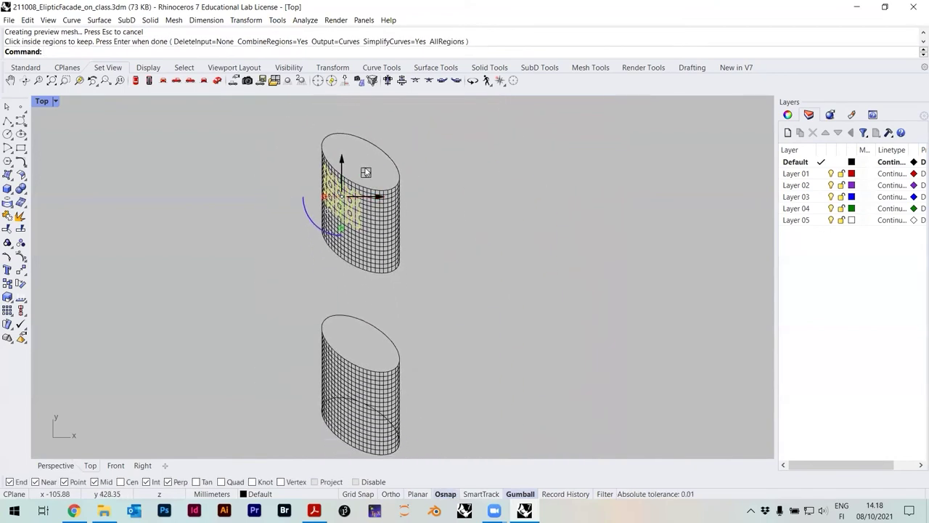
{"action": "scroll", "coordinate": [355, 206], "scroll_direction": "up", "scroll_amount": 2}
{"action": "scroll", "coordinate": [361, 195], "scroll_direction": "down", "scroll_amount": 4}
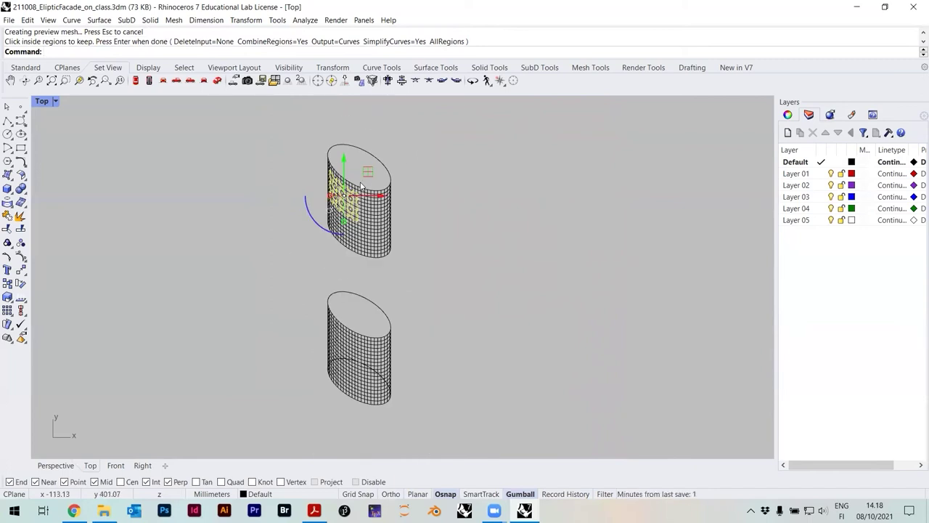
{"action": "scroll", "coordinate": [356, 187], "scroll_direction": "up", "scroll_amount": 6}
{"action": "scroll", "coordinate": [388, 188], "scroll_direction": "down", "scroll_amount": 3}
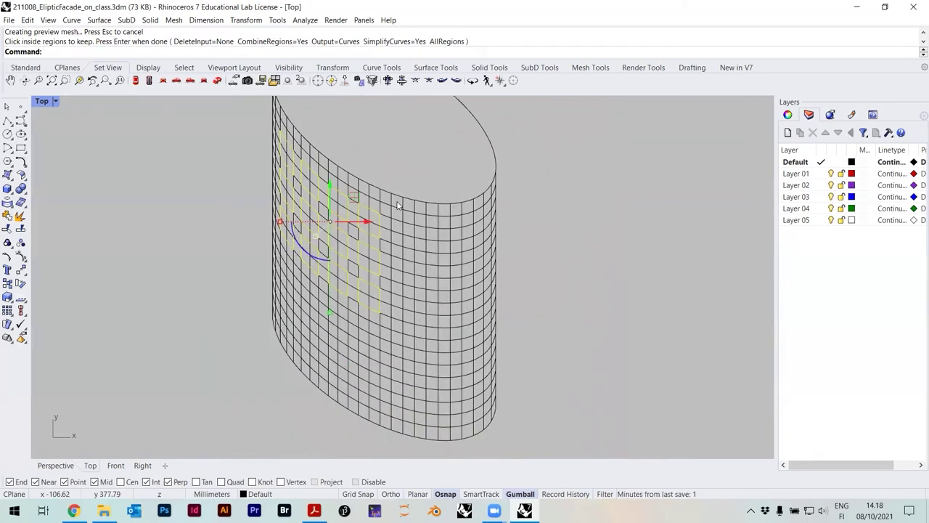
{"action": "right_click_drag", "start_coordinate": [388, 189], "coordinate": [390, 217]}
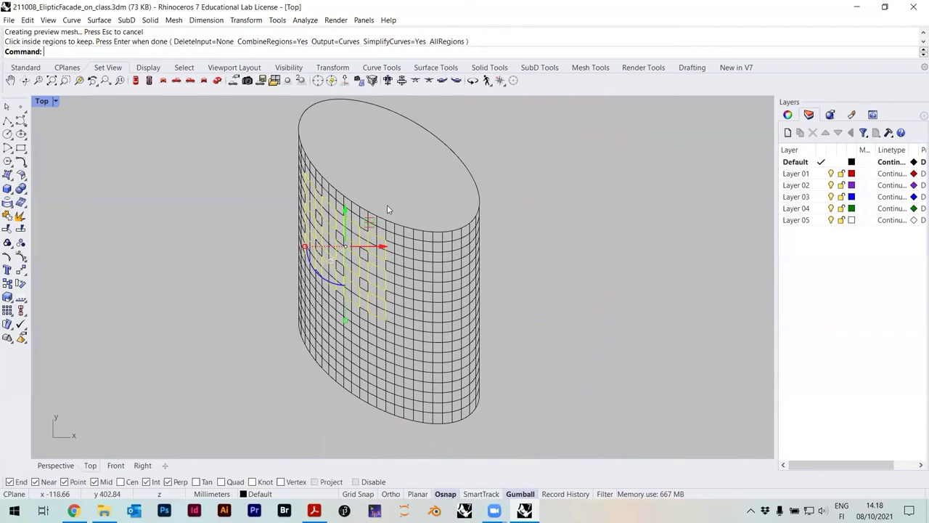
{"action": "key", "text": "Return"}
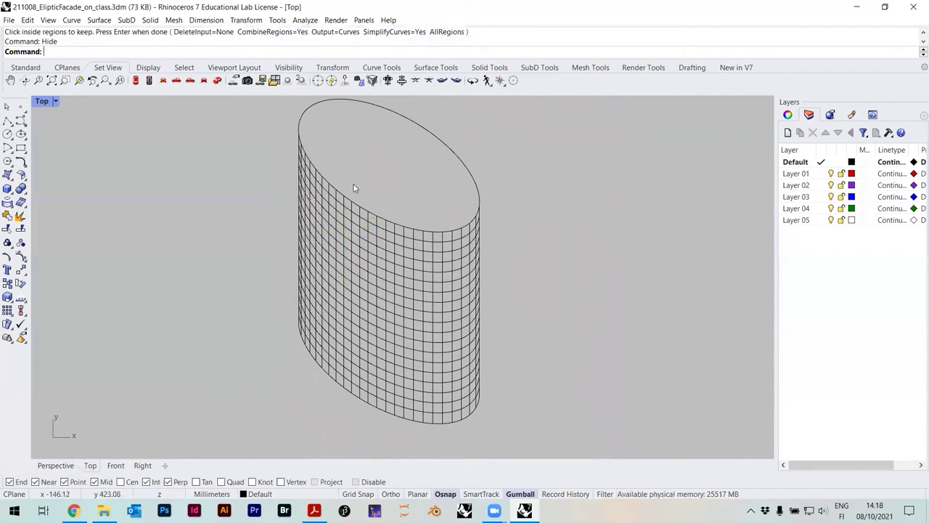
Step: Delete ten vertical grid lines from the middle and right part of the cylinder facade
{"action": "scroll", "coordinate": [353, 187], "scroll_direction": "down", "scroll_amount": 1}
{"action": "scroll", "coordinate": [372, 252], "scroll_direction": "up", "scroll_amount": 3}
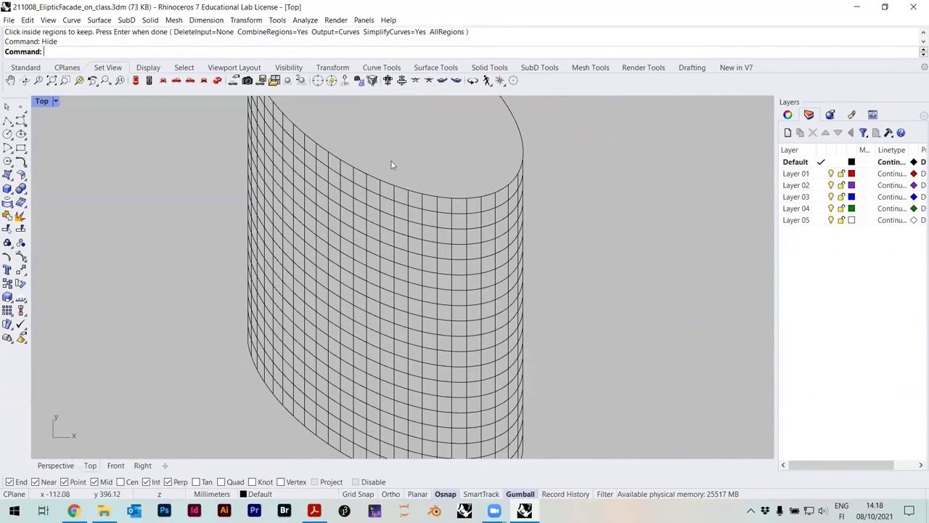
{"action": "scroll", "coordinate": [352, 129], "scroll_direction": "down", "scroll_amount": 2}
{"action": "left_click_drag", "start_coordinate": [347, 129], "coordinate": [440, 389]}
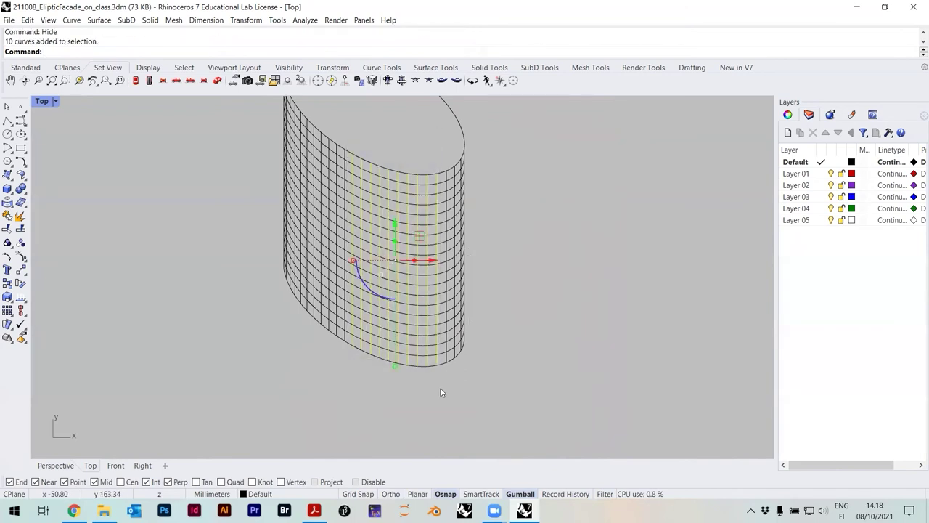
{"action": "key", "text": "Delete"}
Step: Delete the curved horizontal grid lines across the cylinder facade, keeping the cylinder's outer outline
{"action": "scroll", "coordinate": [433, 385], "scroll_direction": "up", "scroll_amount": 2}
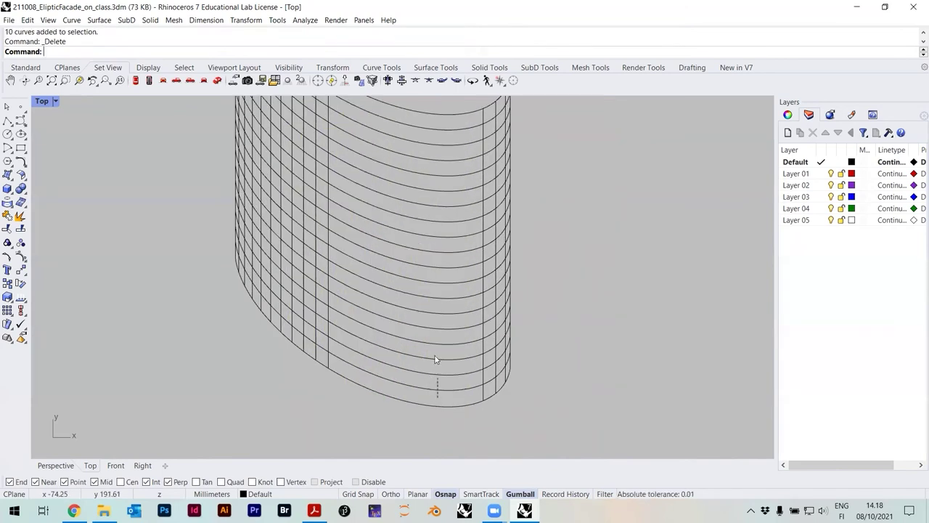
{"action": "left_click_drag", "start_coordinate": [421, 195], "coordinate": [415, 149]}
{"action": "key", "text": "Delete"}
{"action": "right_click_drag", "start_coordinate": [426, 168], "coordinate": [439, 261]}
{"action": "left_click_drag", "start_coordinate": [439, 260], "coordinate": [424, 217]}
{"action": "key", "text": "Delete"}
Step: Delete the remaining vertical grid lines near the left side of the facade, keeping the outer edges
{"action": "left_click_drag", "start_coordinate": [288, 231], "coordinate": [287, 230]}
{"action": "key", "text": "Delete"}
{"action": "left_click_drag", "start_coordinate": [296, 251], "coordinate": [256, 226]}
{"action": "key", "text": "Delete"}
{"action": "left_click", "coordinate": [252, 225]}
{"action": "key", "text": "Delete"}
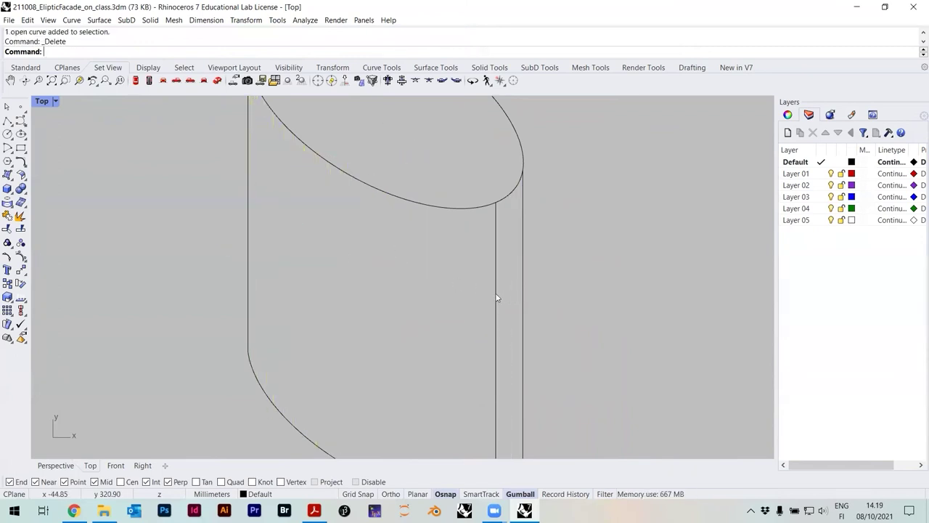
Step: Show the hidden window outlines on the cylinder facade and remove the leftover grid line near its right edge
{"action": "key", "text": "Return"}
{"action": "scroll", "coordinate": [425, 264], "scroll_direction": "down", "scroll_amount": 5}
{"action": "scroll", "coordinate": [427, 324], "scroll_direction": "up", "scroll_amount": 2}
{"action": "scroll", "coordinate": [388, 222], "scroll_direction": "up", "scroll_amount": 5}
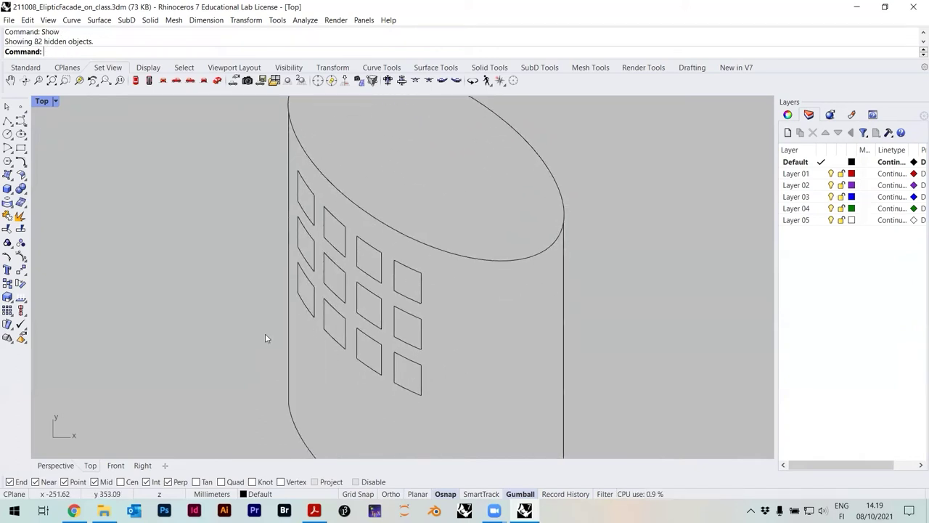
{"action": "scroll", "coordinate": [376, 270], "scroll_direction": "up", "scroll_amount": 4}
Step: Copy all twelve window outlines a short distance to the right to suggest the depth of the openings
{"action": "left_click", "coordinate": [353, 237]}
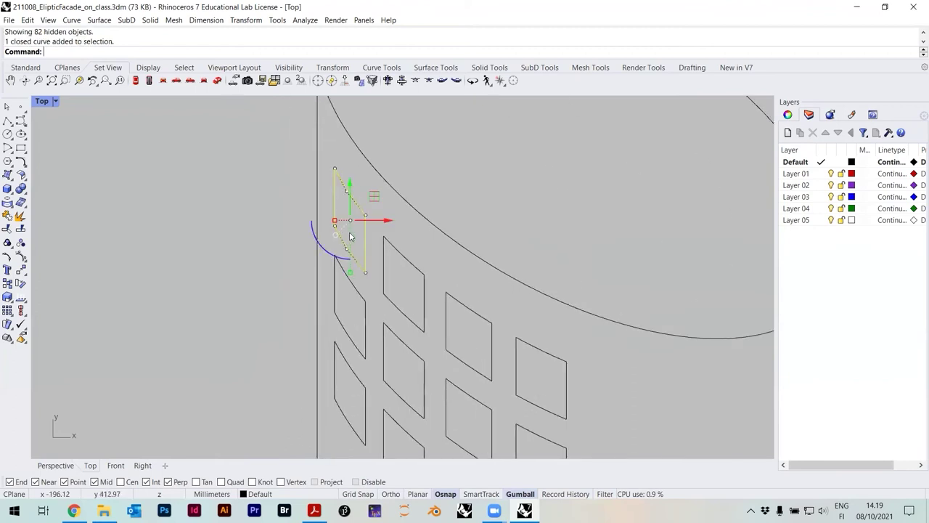
{"action": "scroll", "coordinate": [373, 254], "scroll_direction": "down", "scroll_amount": 2}
{"action": "scroll", "coordinate": [388, 208], "scroll_direction": "down", "scroll_amount": 3}
{"action": "left_click_drag", "start_coordinate": [482, 417], "coordinate": [416, 284]}
{"action": "left_click_drag", "start_coordinate": [412, 382], "coordinate": [372, 232]}
{"action": "type", "text": "Copy"}
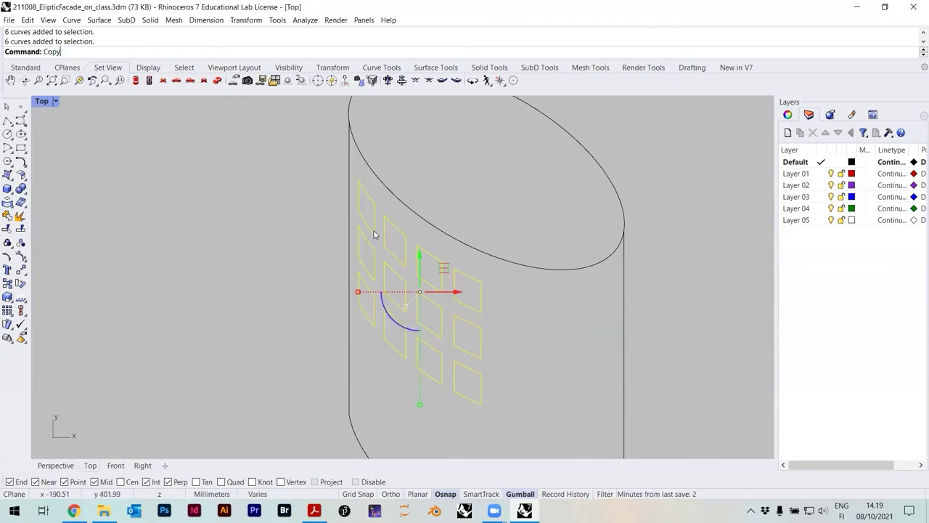
{"action": "key", "text": "Return"}
{"action": "scroll", "coordinate": [365, 232], "scroll_direction": "up", "scroll_amount": 4}
{"action": "scroll", "coordinate": [346, 203], "scroll_direction": "down", "scroll_amount": 3}
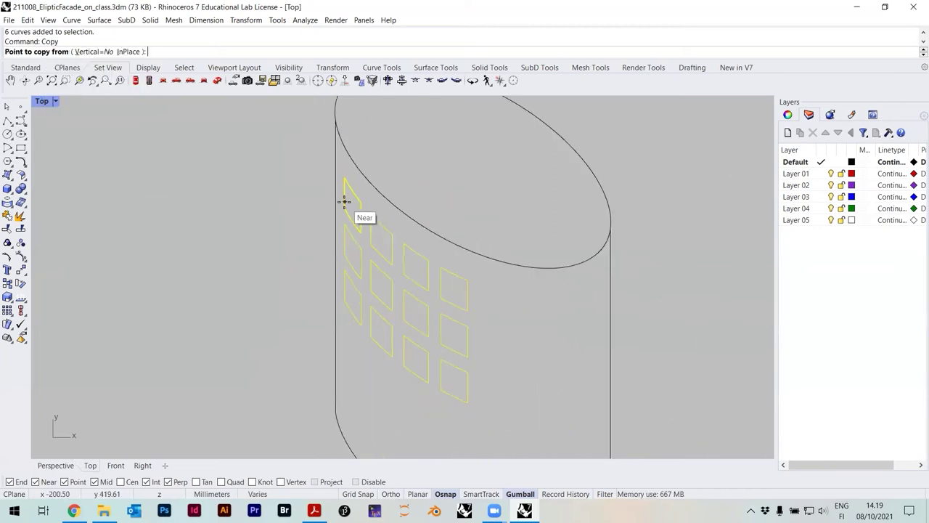
{"action": "scroll", "coordinate": [346, 203], "scroll_direction": "up", "scroll_amount": 3}
{"action": "left_click", "coordinate": [344, 215]}
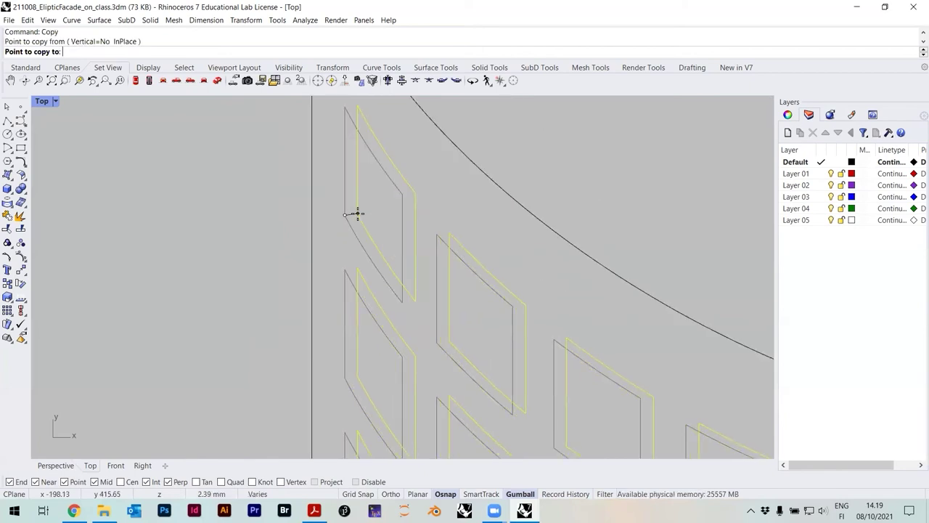
{"action": "left_click", "coordinate": [353, 214]}
{"action": "scroll", "coordinate": [353, 203], "scroll_direction": "down", "scroll_amount": 10}
{"action": "key", "text": "Return"}
{"action": "left_click", "coordinate": [524, 328]}
Step: Draw short lines joining the lower-left corners of the original and copied outlines in the first window column
{"action": "scroll", "coordinate": [524, 328], "scroll_direction": "up", "scroll_amount": 5}
{"action": "scroll", "coordinate": [480, 334], "scroll_direction": "down", "scroll_amount": 2}
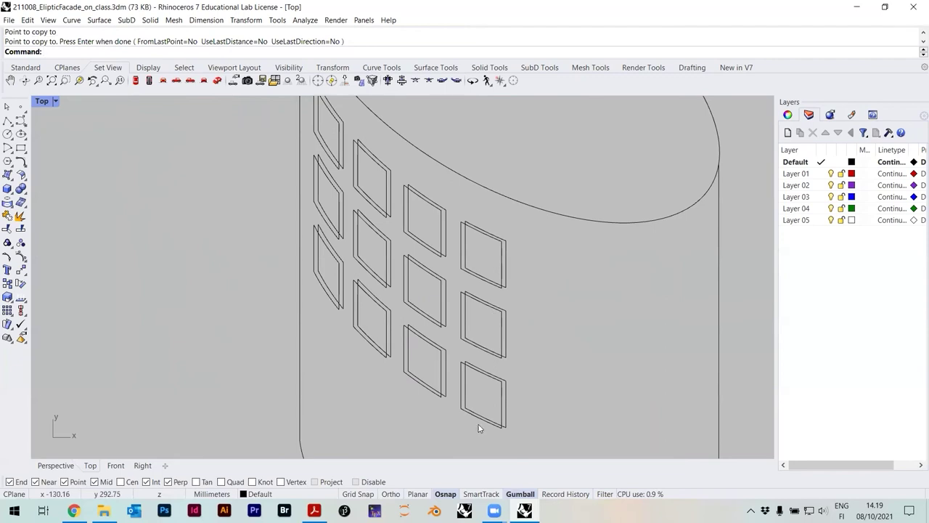
{"action": "right_click_drag", "start_coordinate": [332, 223], "coordinate": [392, 274]}
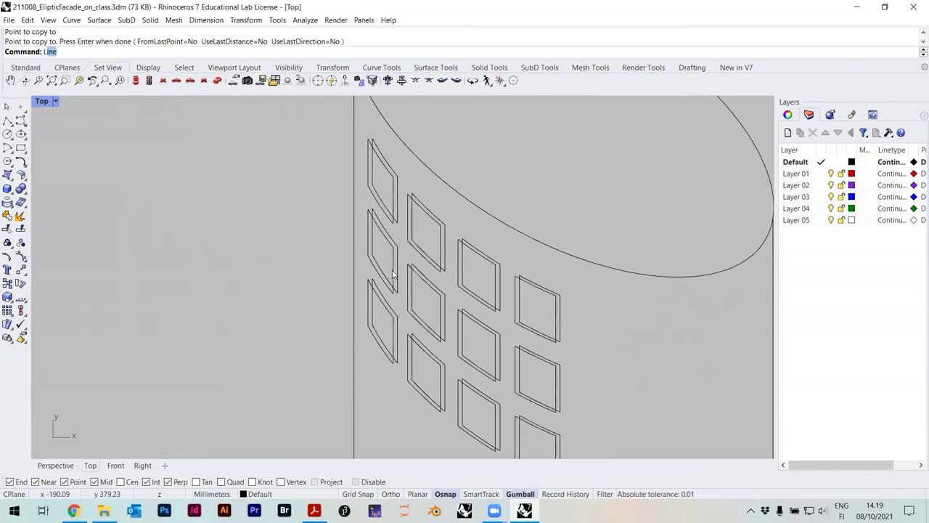
{"action": "key", "text": "Return"}
{"action": "scroll", "coordinate": [414, 218], "scroll_direction": "up", "scroll_amount": 3}
{"action": "left_click", "coordinate": [331, 161]}
{"action": "left_click", "coordinate": [334, 161]}
{"action": "key", "text": "Return"}
{"action": "left_click", "coordinate": [326, 293]}
{"action": "left_click", "coordinate": [334, 293]}
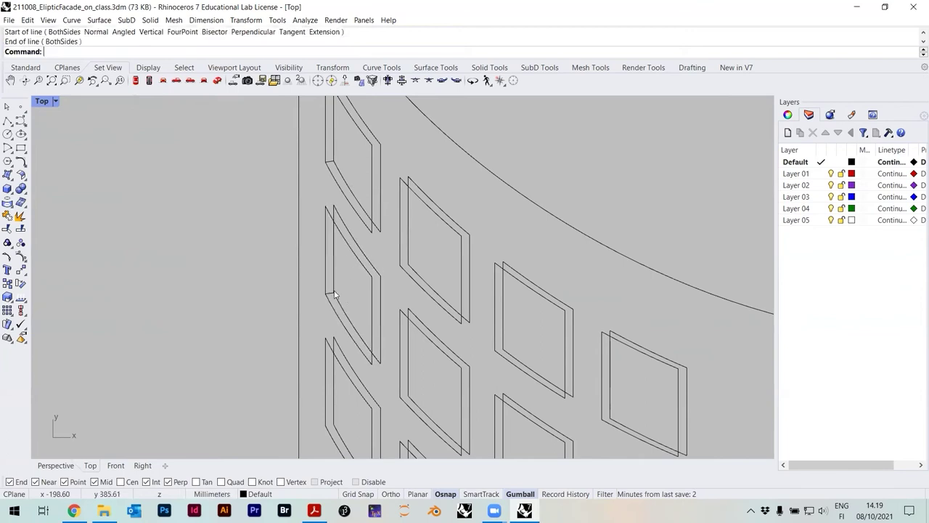
{"action": "right_click_drag", "start_coordinate": [333, 292], "coordinate": [340, 256]}
{"action": "scroll", "coordinate": [339, 257], "scroll_direction": "down", "scroll_amount": 2}
{"action": "key", "text": "Return"}
{"action": "scroll", "coordinate": [402, 276], "scroll_direction": "up", "scroll_amount": 2}
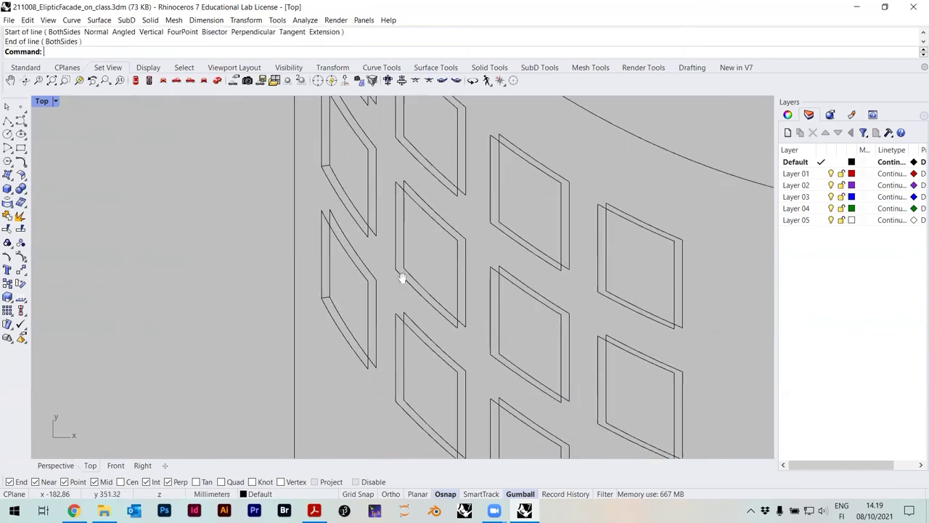
Step: Draw short lines joining the paired lower-left corners of the three windows in the second column
{"action": "left_click", "coordinate": [394, 356]}
{"action": "left_click", "coordinate": [403, 354]}
{"action": "key", "text": "Return"}
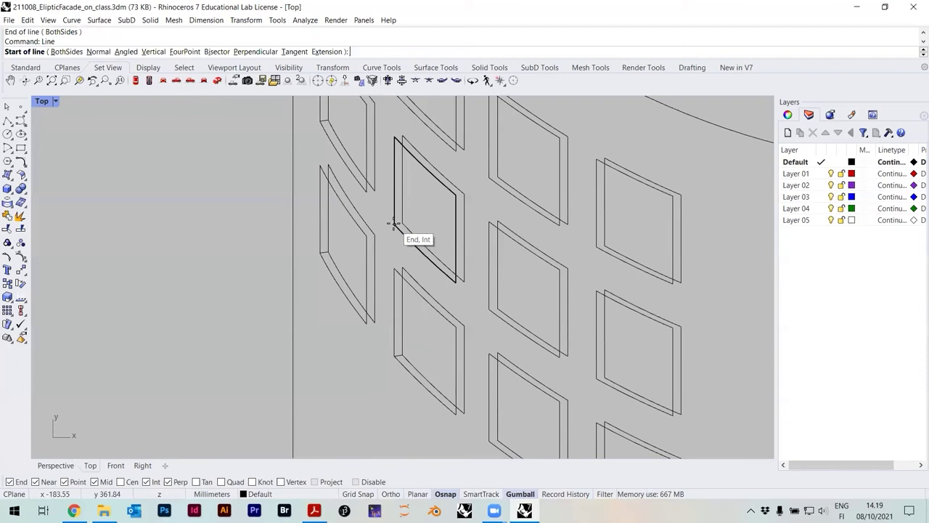
{"action": "left_click", "coordinate": [394, 224]}
{"action": "left_click", "coordinate": [401, 223]}
{"action": "right_click_drag", "start_coordinate": [411, 108], "coordinate": [405, 241]}
{"action": "key", "text": "Return"}
{"action": "left_click", "coordinate": [387, 226]}
{"action": "left_click", "coordinate": [396, 225]}
Step: Join the paired lower-left corners of the third column's upper two windows and the fourth column's top window with lines
{"action": "key", "text": "Return"}
{"action": "left_click", "coordinate": [479, 312]}
{"action": "right_click_drag", "start_coordinate": [479, 313], "coordinate": [575, 282]}
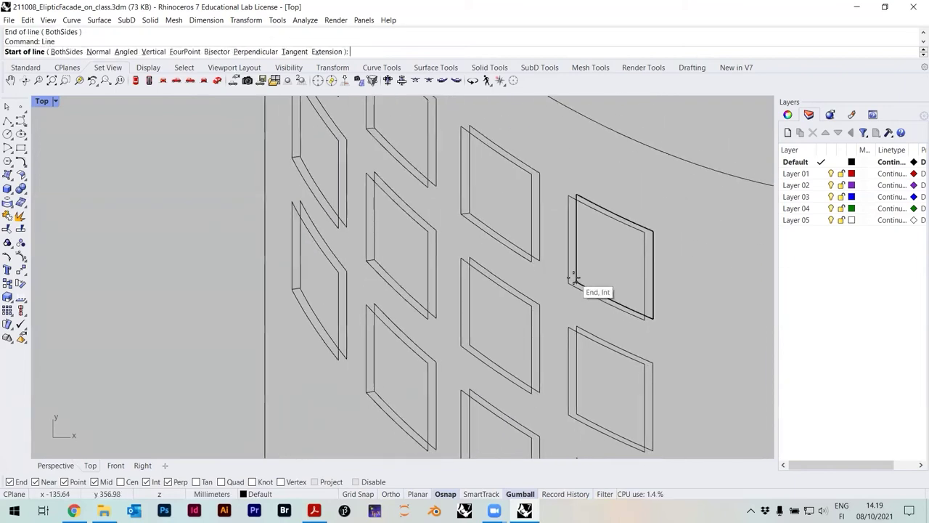
{"action": "left_click", "coordinate": [578, 282]}
{"action": "key", "text": "Return"}
{"action": "left_click", "coordinate": [461, 345]}
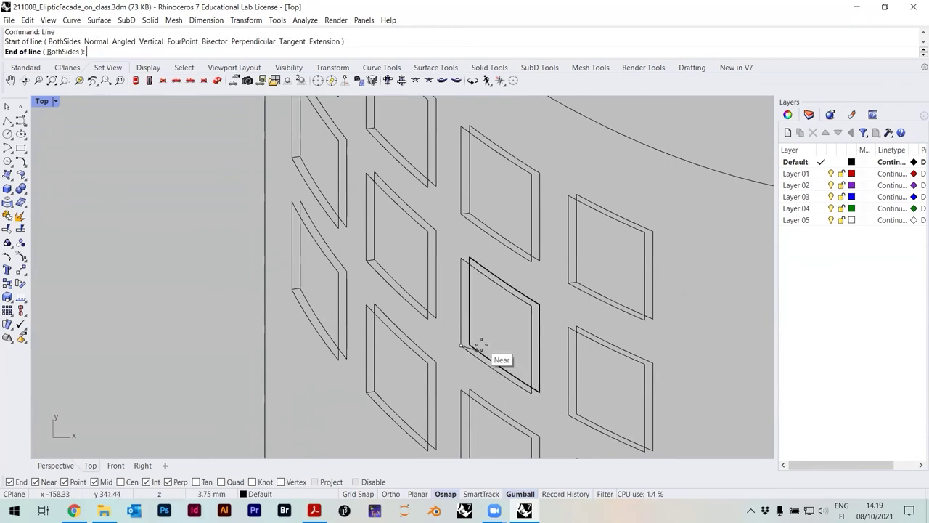
{"action": "left_click", "coordinate": [469, 344]}
Step: Join the paired lower-left corners of the third column's bottom window and the fourth column's lower two windows with lines
{"action": "scroll", "coordinate": [471, 344], "scroll_direction": "down", "scroll_amount": 6}
{"action": "right_click_drag", "start_coordinate": [491, 373], "coordinate": [486, 318]}
{"action": "key", "text": "Return"}
{"action": "scroll", "coordinate": [462, 338], "scroll_direction": "up", "scroll_amount": 6}
{"action": "left_click", "coordinate": [455, 344]}
{"action": "left_click", "coordinate": [464, 343]}
{"action": "key", "text": "Return"}
{"action": "left_click", "coordinate": [569, 411]}
{"action": "key", "text": "Return"}
{"action": "key", "text": "Return"}
{"action": "left_click", "coordinate": [563, 281]}
{"action": "left_click", "coordinate": [570, 280]}
{"action": "key", "text": "Return"}
{"action": "scroll", "coordinate": [599, 287], "scroll_direction": "down", "scroll_amount": 4}
{"action": "key", "text": "Escape"}
{"action": "right_click_drag", "start_coordinate": [557, 197], "coordinate": [578, 280]}
{"action": "scroll", "coordinate": [490, 265], "scroll_direction": "down", "scroll_amount": 3}
{"action": "scroll", "coordinate": [426, 241], "scroll_direction": "up", "scroll_amount": 3}
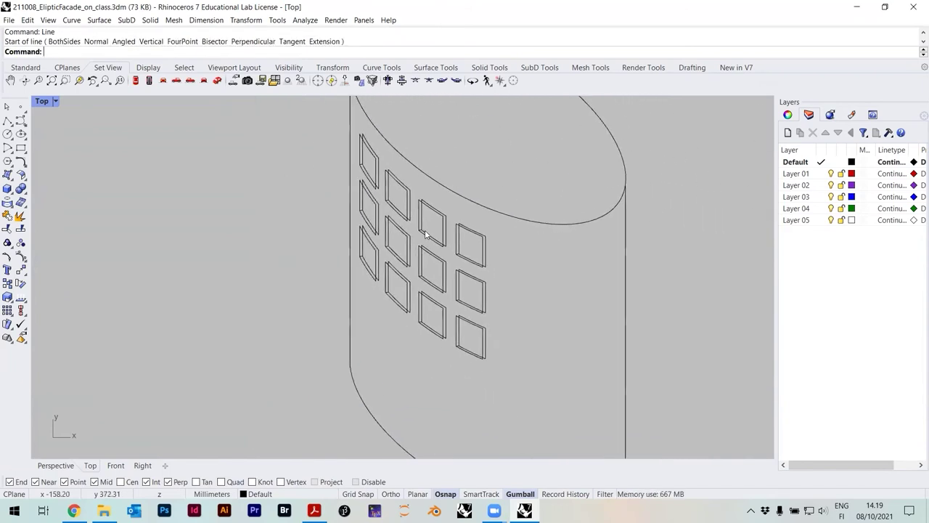
Step: Start a Trim with the twelve original window outlines as the cutting objects
{"action": "type", "text": "Trim"}
{"action": "key", "text": "Return"}
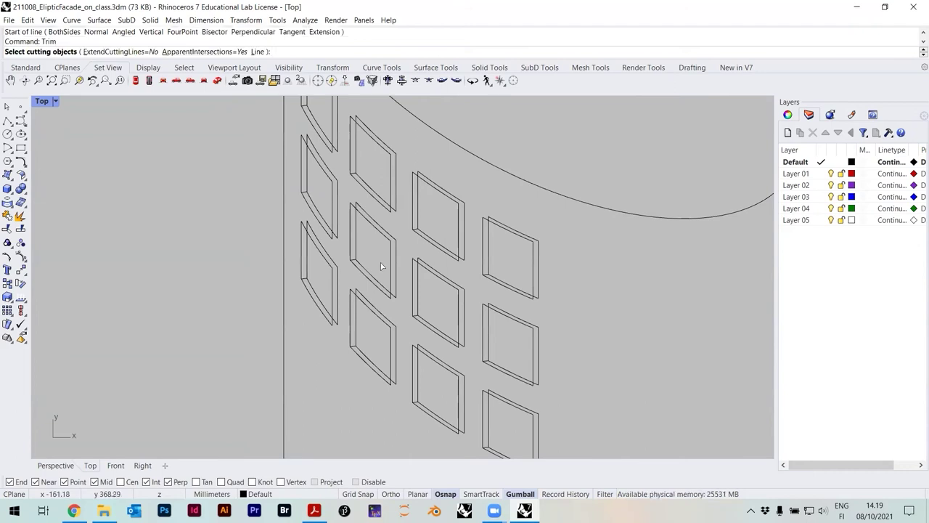
{"action": "left_click", "coordinate": [331, 326]}
{"action": "left_click", "coordinate": [368, 374]}
{"action": "left_click", "coordinate": [428, 427]}
{"action": "left_click", "coordinate": [485, 361]}
{"action": "left_click", "coordinate": [445, 344]}
{"action": "left_click", "coordinate": [367, 289]}
{"action": "left_click", "coordinate": [328, 241]}
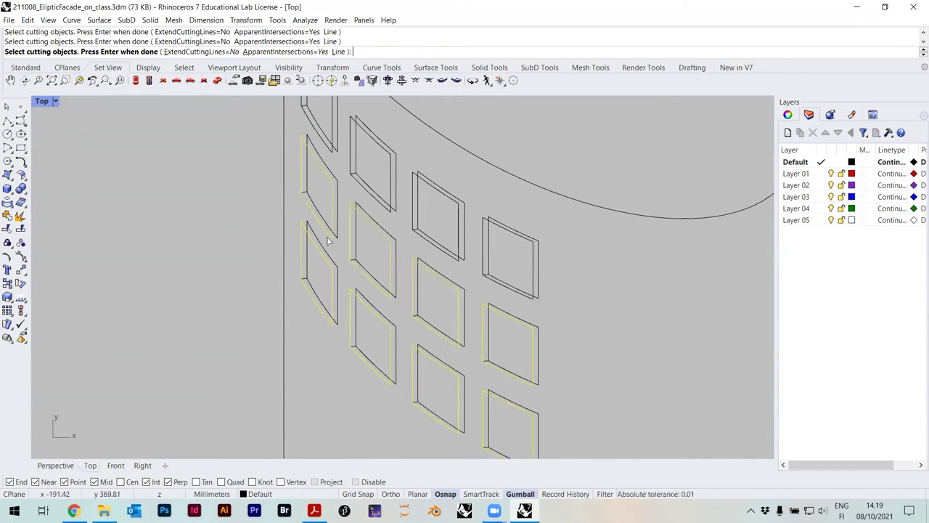
{"action": "left_click", "coordinate": [430, 251]}
{"action": "left_click", "coordinate": [506, 290]}
{"action": "scroll", "coordinate": [351, 163], "scroll_direction": "up", "scroll_amount": 4}
{"action": "key", "text": "Return"}
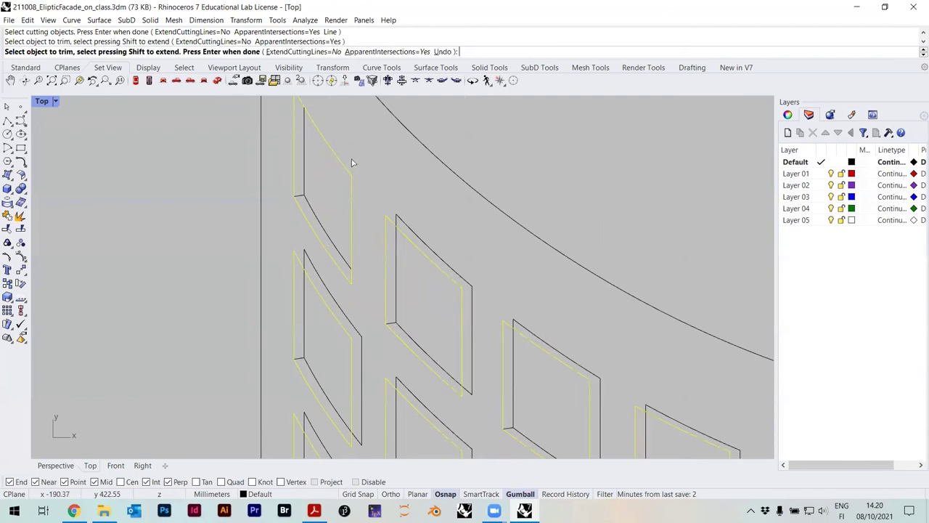
Step: Trim the parts of the copied outlines that extend beyond the original windows in the first two columns
{"action": "left_click", "coordinate": [426, 251]}
{"action": "left_click", "coordinate": [363, 371]}
{"action": "right_click_drag", "start_coordinate": [365, 374], "coordinate": [368, 234]}
{"action": "left_click", "coordinate": [355, 344]}
{"action": "left_click", "coordinate": [450, 286]}
{"action": "right_click_drag", "start_coordinate": [481, 329], "coordinate": [447, 237]}
{"action": "left_click", "coordinate": [435, 372]}
Step: Trim the protruding parts of the copied outlines in the third and fourth window columns and finish the Trim
{"action": "left_click", "coordinate": [501, 266]}
{"action": "right_click_drag", "start_coordinate": [579, 272], "coordinate": [492, 337]}
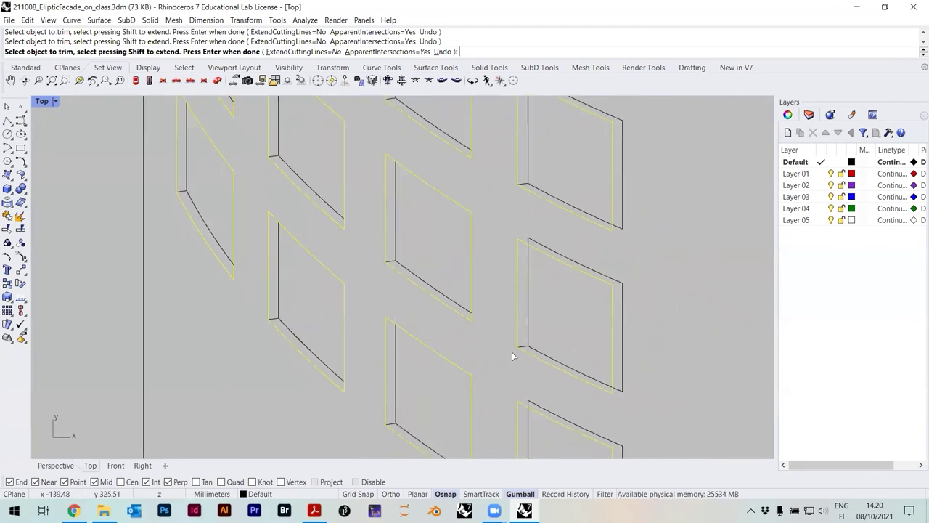
{"action": "left_click", "coordinate": [589, 267]}
{"action": "left_click", "coordinate": [619, 226]}
{"action": "scroll", "coordinate": [616, 247], "scroll_direction": "down", "scroll_amount": 2}
{"action": "right_click_drag", "start_coordinate": [622, 363], "coordinate": [604, 310]}
{"action": "left_click", "coordinate": [600, 359]}
{"action": "right_click", "coordinate": [586, 341]}
Step: Examine the finished window openings and compare the cylinder's top rim with the reference drawing in the course PDF
{"action": "scroll", "coordinate": [563, 312], "scroll_direction": "down", "scroll_amount": 12}
{"action": "right_click_drag", "start_coordinate": [541, 297], "coordinate": [482, 328]}
{"action": "scroll", "coordinate": [470, 353], "scroll_direction": "up", "scroll_amount": 12}
{"action": "right_click_drag", "start_coordinate": [514, 376], "coordinate": [536, 382]}
{"action": "scroll", "coordinate": [536, 381], "scroll_direction": "down", "scroll_amount": 5}
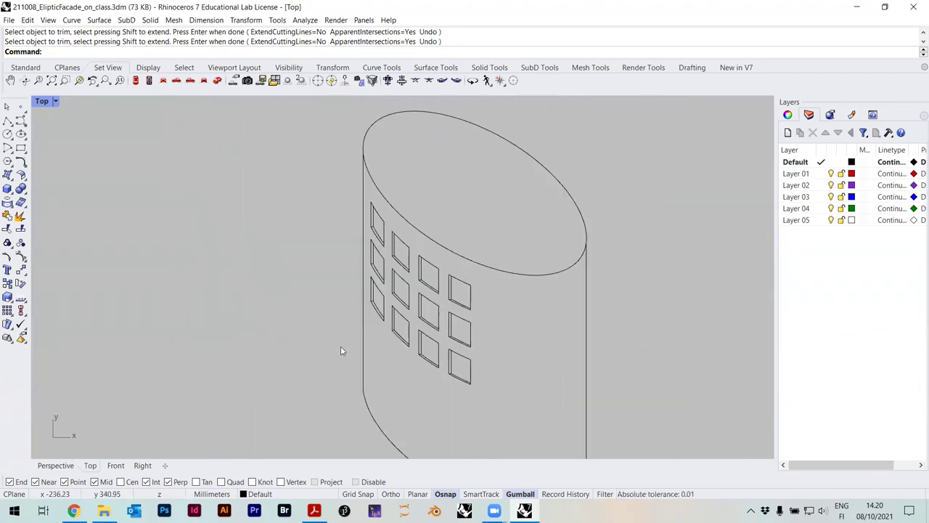
{"action": "left_click", "coordinate": [467, 125]}
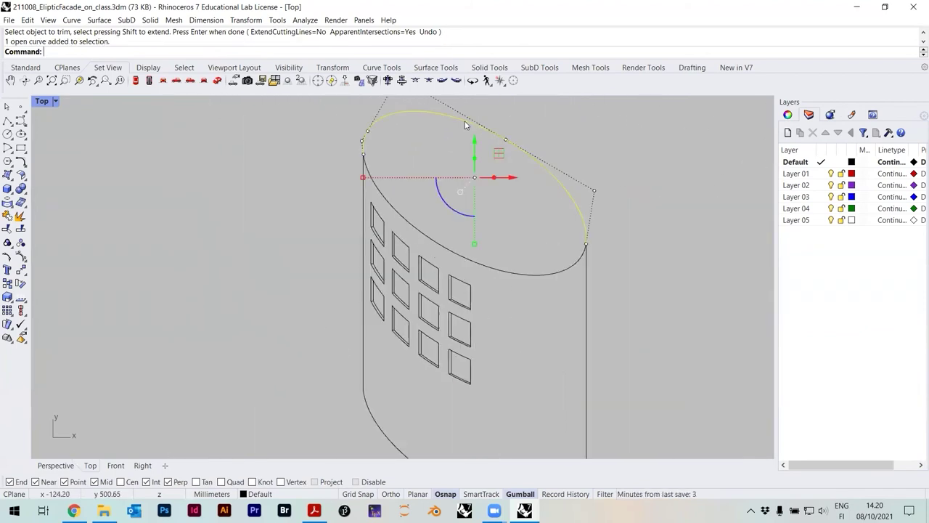
{"action": "key", "text": "Escape"}
{"action": "scroll", "coordinate": [432, 274], "scroll_direction": "up", "scroll_amount": 4}
{"action": "right_click_drag", "start_coordinate": [416, 191], "coordinate": [431, 323]}
{"action": "right_click_drag", "start_coordinate": [479, 214], "coordinate": [476, 341]}
{"action": "key", "text": "alt+Tab"}
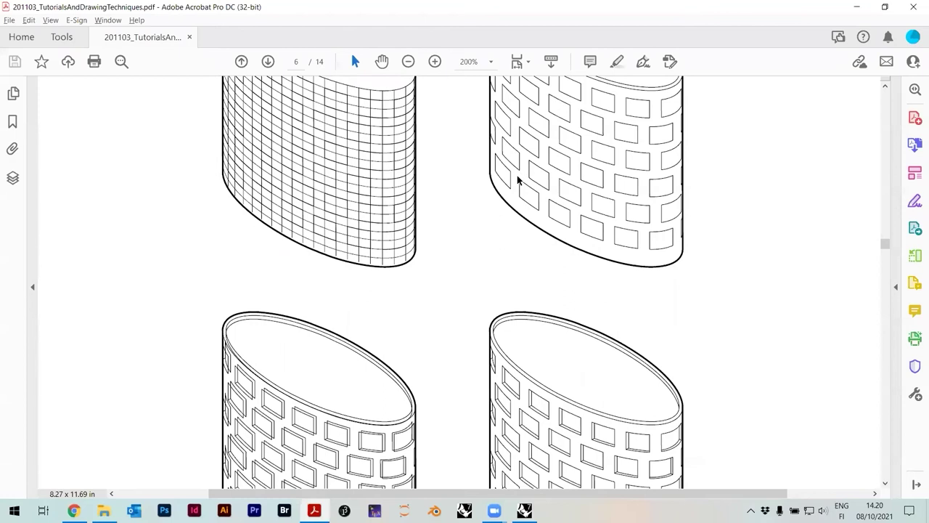
{"action": "key", "text": "alt+Tab"}
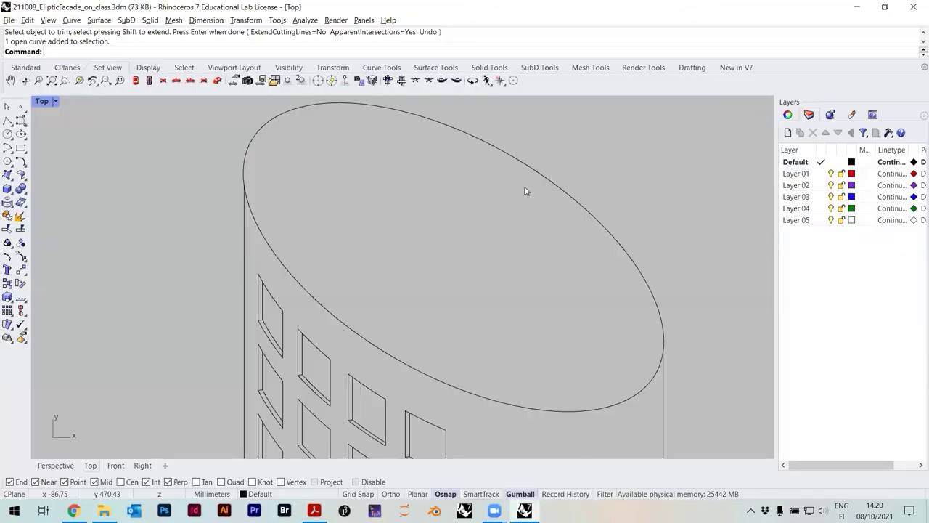
{"action": "left_click", "coordinate": [509, 183]}
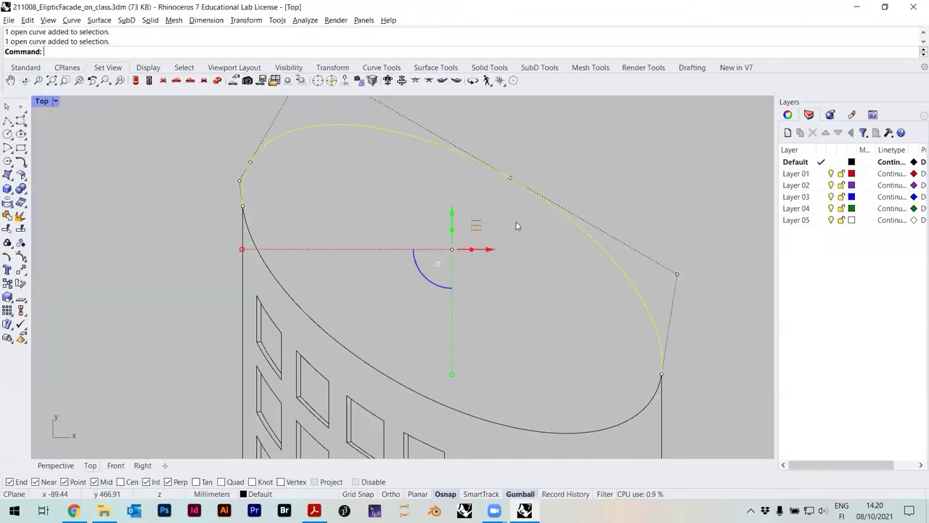
{"action": "type", "text": "Copy"}
{"action": "key", "text": "Return"}
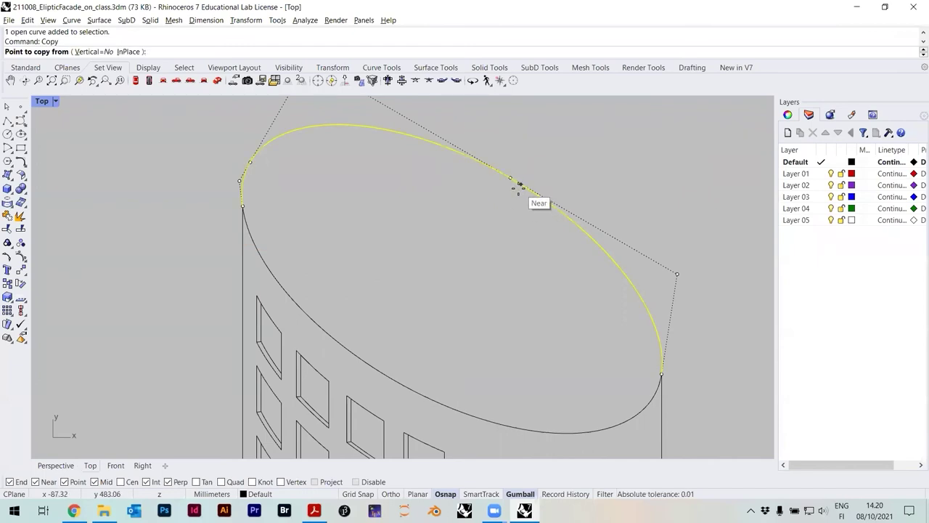
{"action": "key", "text": "Escape"}
{"action": "key", "text": "Escape"}
Step: Try to offset the rear half of the top rim inward by 1 mm
{"action": "type", "text": "Offset"}
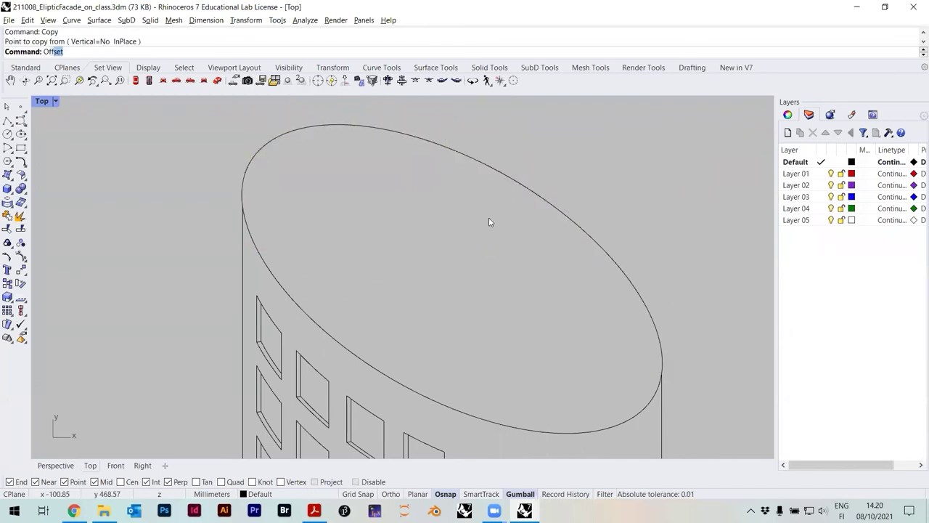
{"action": "key", "text": "Return"}
{"action": "left_click", "coordinate": [118, 53]}
{"action": "type", "text": "1"}
{"action": "key", "text": "Return"}
{"action": "left_click", "coordinate": [386, 133]}
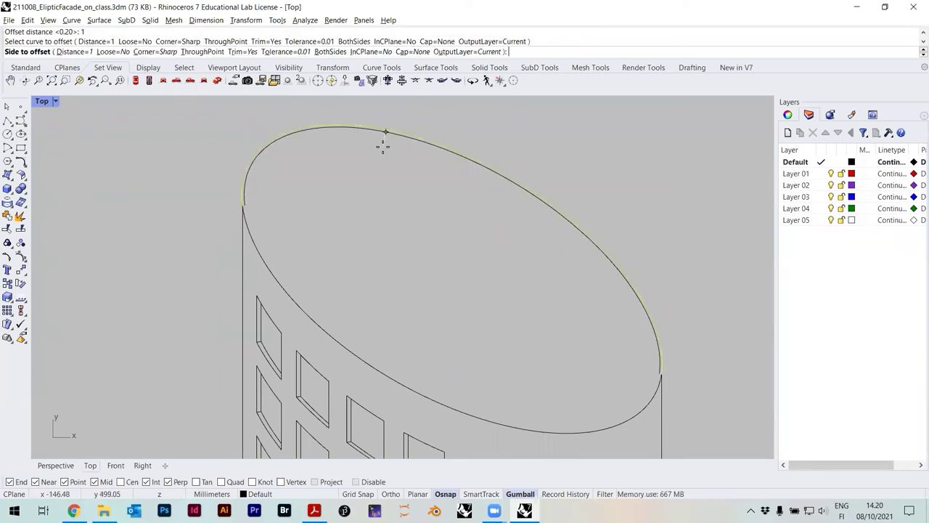
{"action": "left_click", "coordinate": [383, 148]}
Step: Offset the rear half of the top rim inward by 5 mm
{"action": "type", "text": "Offset"}
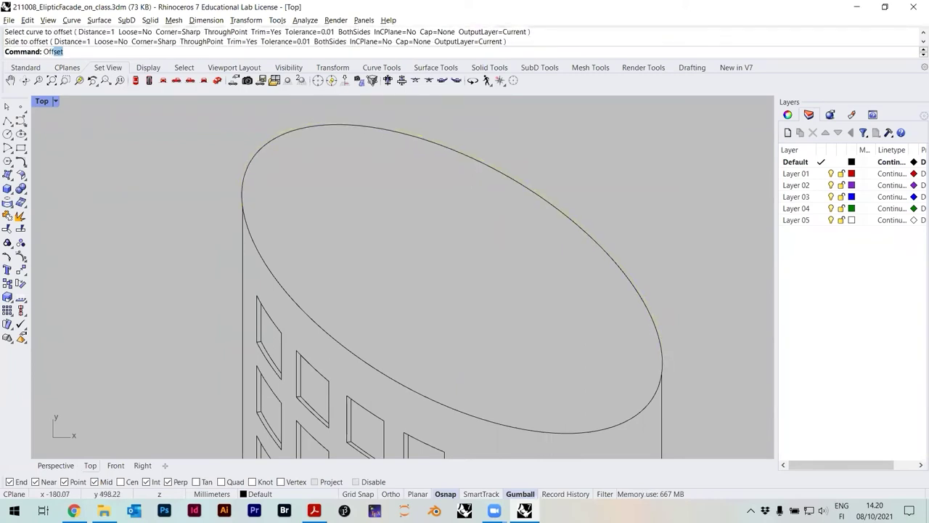
{"action": "key", "text": "Return"}
{"action": "type", "text": "d"}
{"action": "key", "text": "Return"}
{"action": "type", "text": "5"}
{"action": "key", "text": "Return"}
{"action": "left_click", "coordinate": [315, 129]}
{"action": "left_click", "coordinate": [322, 150]}
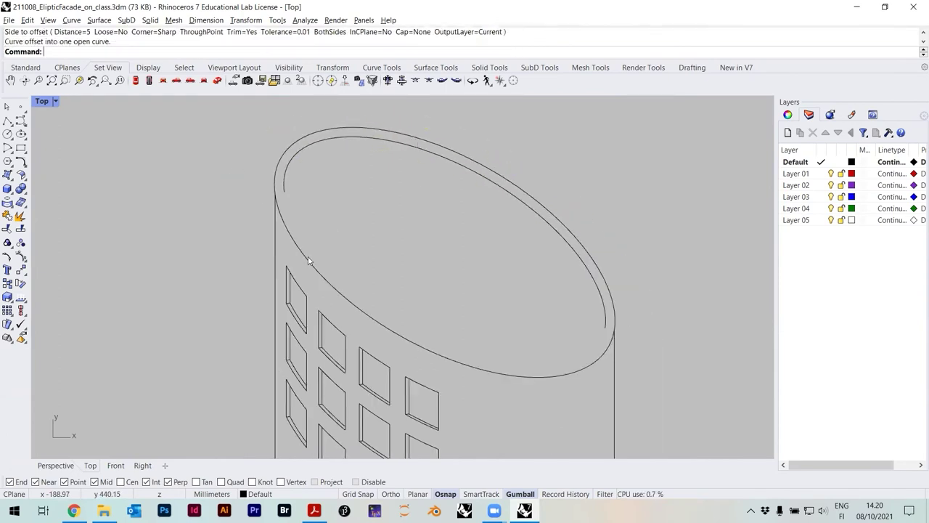
Step: Join the front and rear top rim curves into one closed curve and delete the open inner offset curve
{"action": "left_click", "coordinate": [274, 173]}
{"action": "left_click", "coordinate": [292, 242], "text": "shift"}
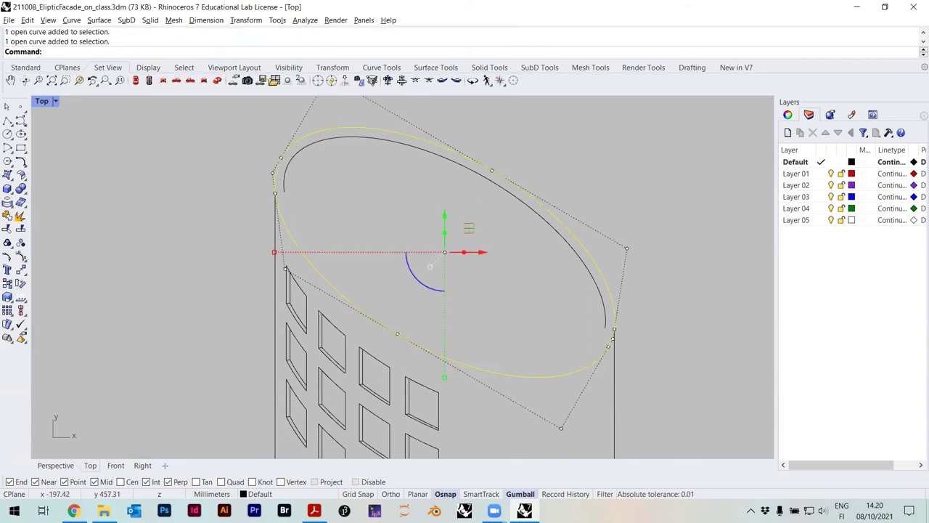
{"action": "key", "text": "Return"}
{"action": "left_click", "coordinate": [350, 206]}
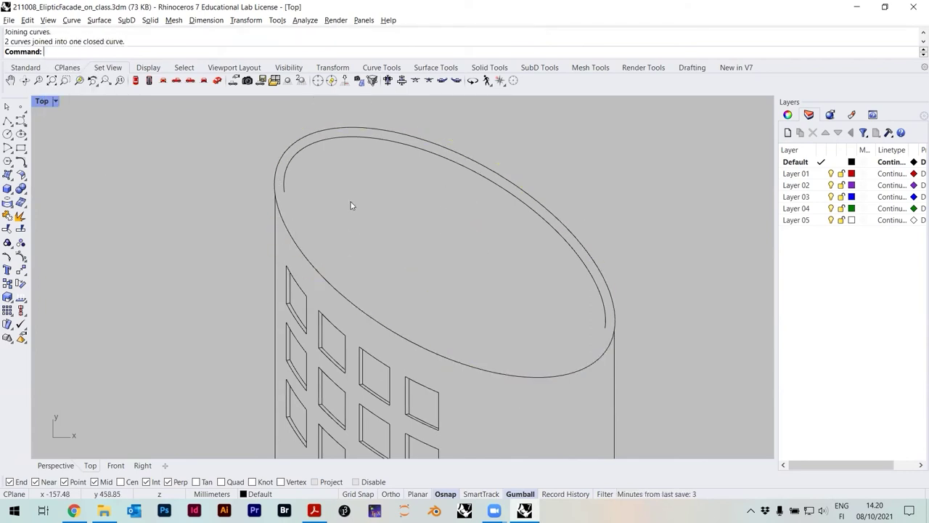
{"action": "left_click", "coordinate": [285, 186]}
{"action": "key", "text": "Delete"}
Step: Offset the closed top rim curve inward by 3 mm
{"action": "type", "text": "Offset"}
{"action": "key", "text": "Return"}
{"action": "type", "text": "d"}
{"action": "key", "text": "Return"}
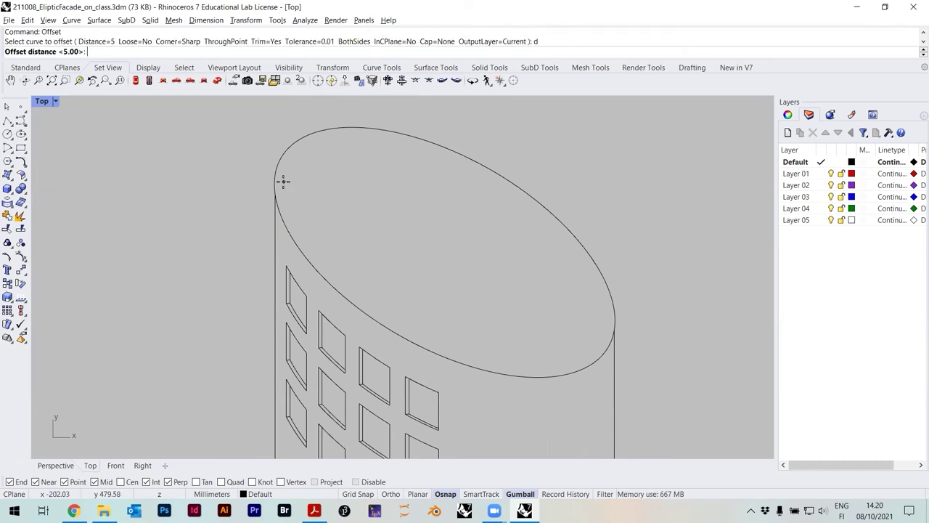
{"action": "type", "text": "3"}
{"action": "key", "text": "Return"}
{"action": "left_click", "coordinate": [278, 153]}
{"action": "left_click", "coordinate": [308, 154]}
{"action": "scroll", "coordinate": [386, 159], "scroll_direction": "down", "scroll_amount": 3}
{"action": "scroll", "coordinate": [386, 156], "scroll_direction": "up", "scroll_amount": 3}
Step: Copy the inner rim curve a short distance straight down to form the wall's lower inner edge
{"action": "left_click", "coordinate": [384, 150]}
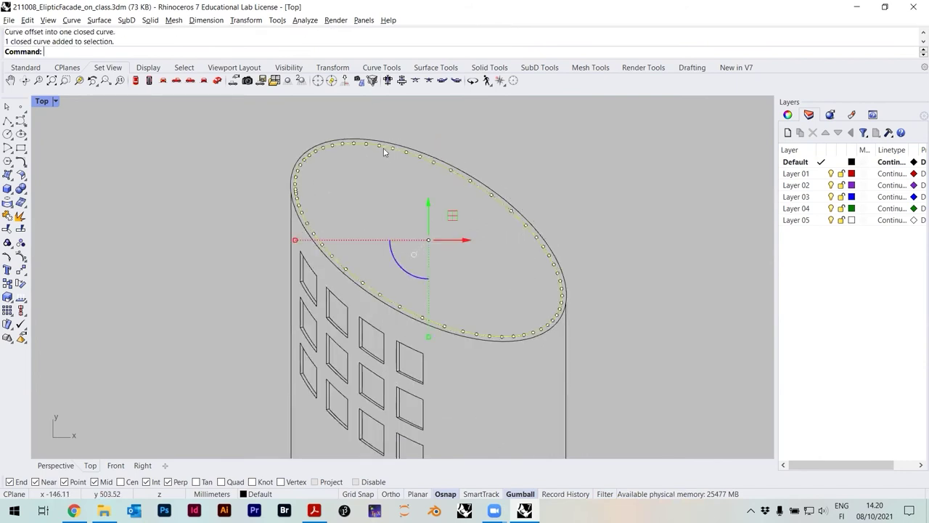
{"action": "type", "text": "copy"}
{"action": "key", "text": "Return"}
{"action": "scroll", "coordinate": [383, 150], "scroll_direction": "up", "scroll_amount": 4}
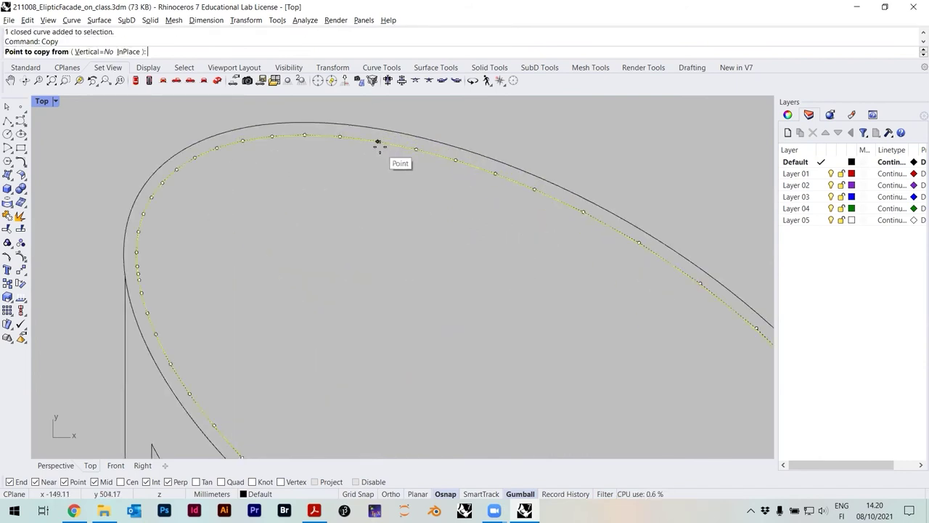
{"action": "left_click", "coordinate": [377, 142]}
{"action": "left_click", "coordinate": [377, 140]}
{"action": "key", "text": "Return"}
{"action": "scroll", "coordinate": [293, 228], "scroll_direction": "down", "scroll_amount": 3}
Step: Trim away the front part of the lowered copy using the inner rim curve as cutter, and save the file
{"action": "type", "text": "trim"}
{"action": "key", "text": "Return"}
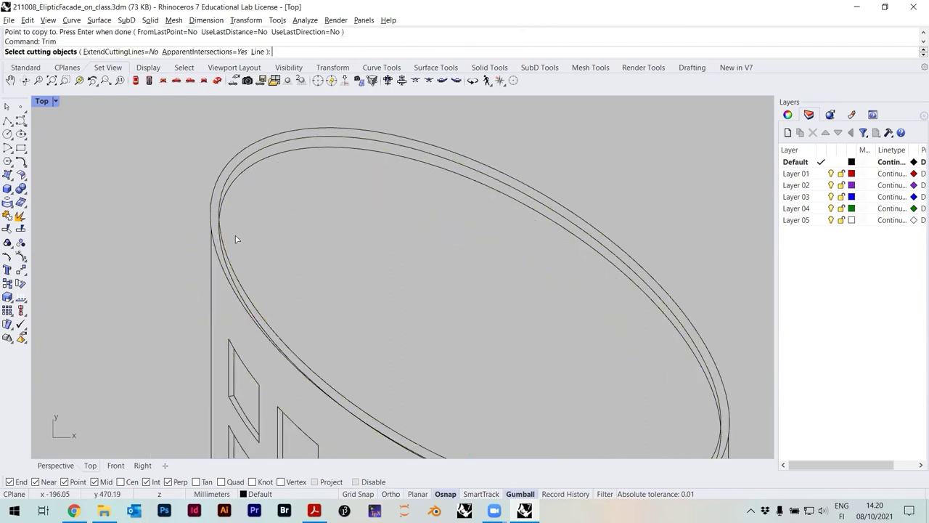
{"action": "left_click", "coordinate": [220, 204]}
{"action": "scroll", "coordinate": [219, 249], "scroll_direction": "up", "scroll_amount": 5}
{"action": "key", "text": "Return"}
{"action": "left_click", "coordinate": [219, 236]}
{"action": "key", "text": "Return"}
{"action": "scroll", "coordinate": [219, 236], "scroll_direction": "down", "scroll_amount": 12}
{"action": "right_click_drag", "start_coordinate": [345, 272], "coordinate": [382, 178]}
{"action": "scroll", "coordinate": [462, 237], "scroll_direction": "down", "scroll_amount": 2}
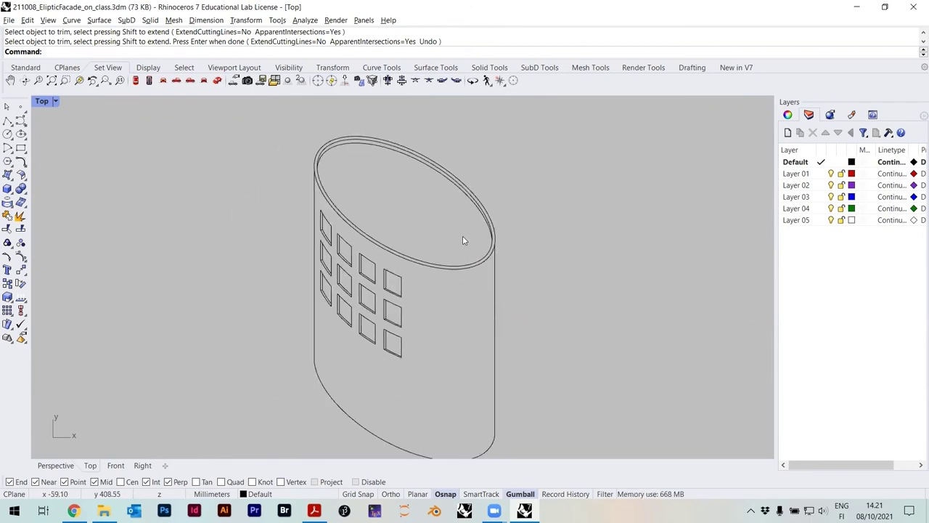
{"action": "right_click_drag", "start_coordinate": [410, 207], "coordinate": [416, 173]}
{"action": "scroll", "coordinate": [415, 173], "scroll_direction": "down", "scroll_amount": 3}
{"action": "right_click_drag", "start_coordinate": [418, 235], "coordinate": [383, 181]}
{"action": "key", "text": "ctrl+s"}
Step: Examine the gridded construction cylinder and the finished facade drawing, checking its window openings and double top rim
{"action": "scroll", "coordinate": [408, 214], "scroll_direction": "up", "scroll_amount": 5}
{"action": "scroll", "coordinate": [383, 181], "scroll_direction": "down", "scroll_amount": 4}
{"action": "right_click_drag", "start_coordinate": [434, 430], "coordinate": [424, 212]}
{"action": "right_click_drag", "start_coordinate": [387, 363], "coordinate": [390, 255]}
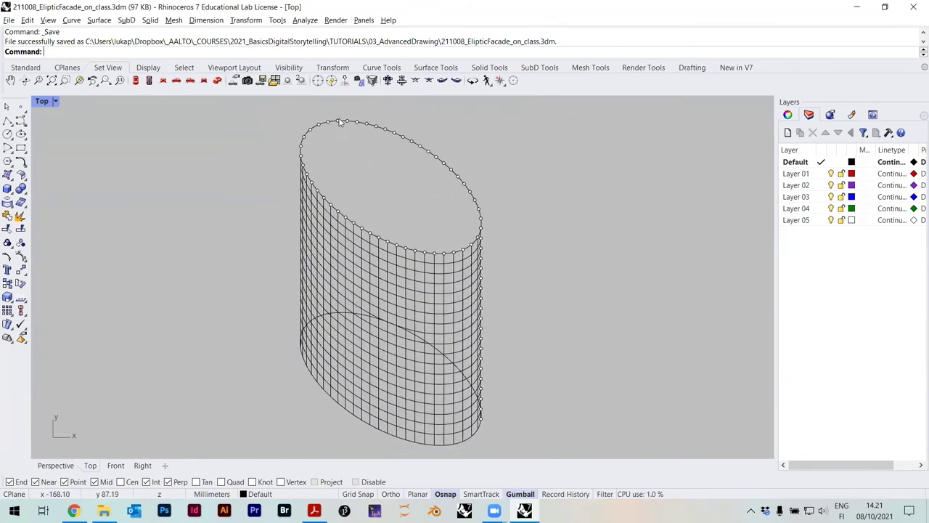
{"action": "scroll", "coordinate": [482, 217], "scroll_direction": "up", "scroll_amount": 2}
{"action": "right_click_drag", "start_coordinate": [474, 257], "coordinate": [481, 290]}
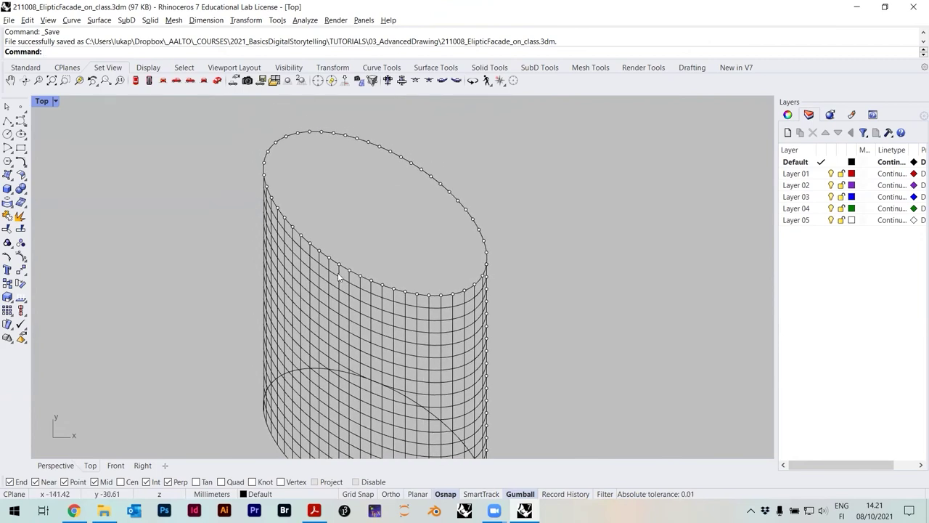
{"action": "scroll", "coordinate": [286, 127], "scroll_direction": "up", "scroll_amount": 2}
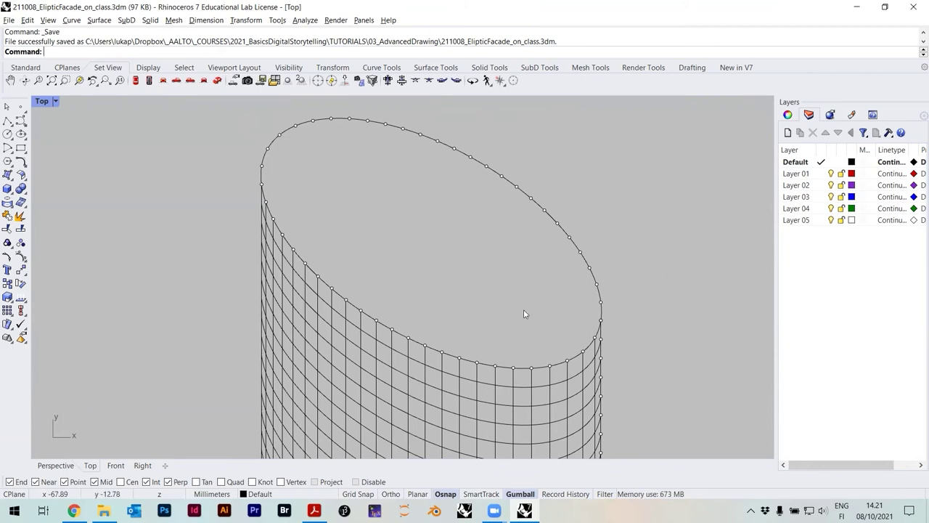
{"action": "scroll", "coordinate": [525, 314], "scroll_direction": "down", "scroll_amount": 2}
{"action": "right_click_drag", "start_coordinate": [522, 269], "coordinate": [485, 164]}
{"action": "right_click_drag", "start_coordinate": [409, 271], "coordinate": [406, 283]}
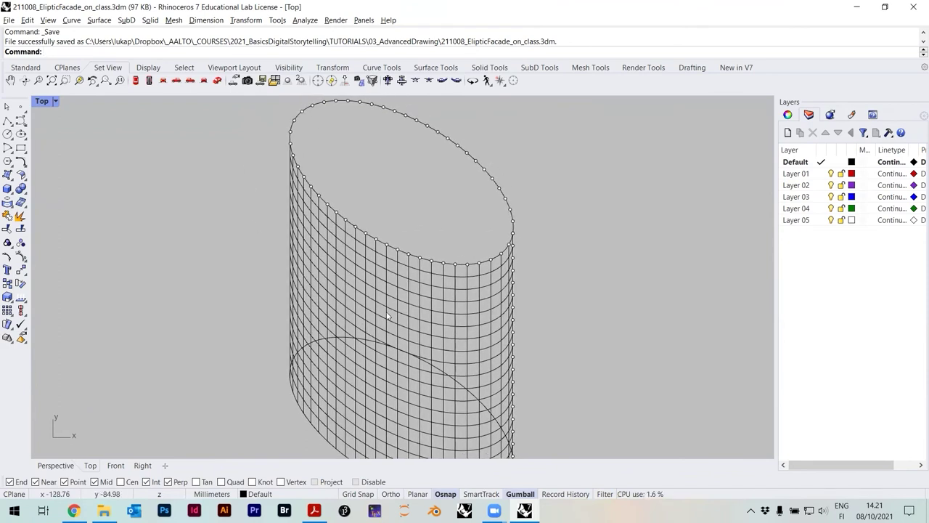
{"action": "scroll", "coordinate": [387, 316], "scroll_direction": "down", "scroll_amount": 6}
{"action": "right_click_drag", "start_coordinate": [383, 120], "coordinate": [380, 263]}
{"action": "right_click_drag", "start_coordinate": [367, 135], "coordinate": [364, 229]}
{"action": "scroll", "coordinate": [361, 230], "scroll_direction": "up", "scroll_amount": 4}
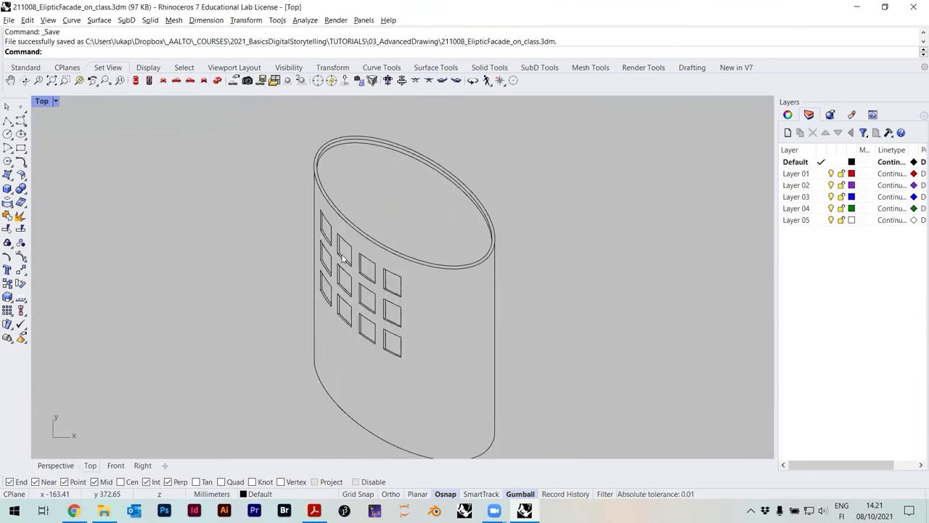
{"action": "right_click_drag", "start_coordinate": [362, 310], "coordinate": [373, 280]}
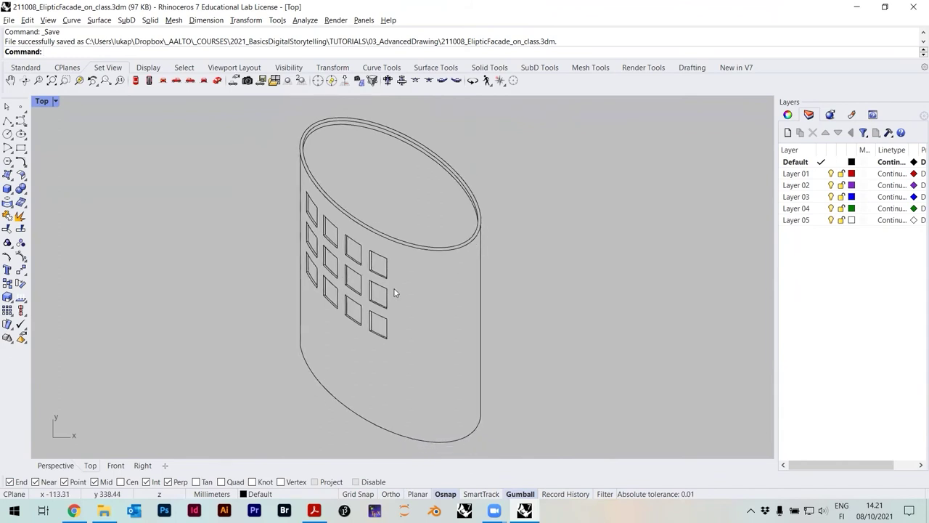
{"action": "scroll", "coordinate": [320, 191], "scroll_direction": "up", "scroll_amount": 3}
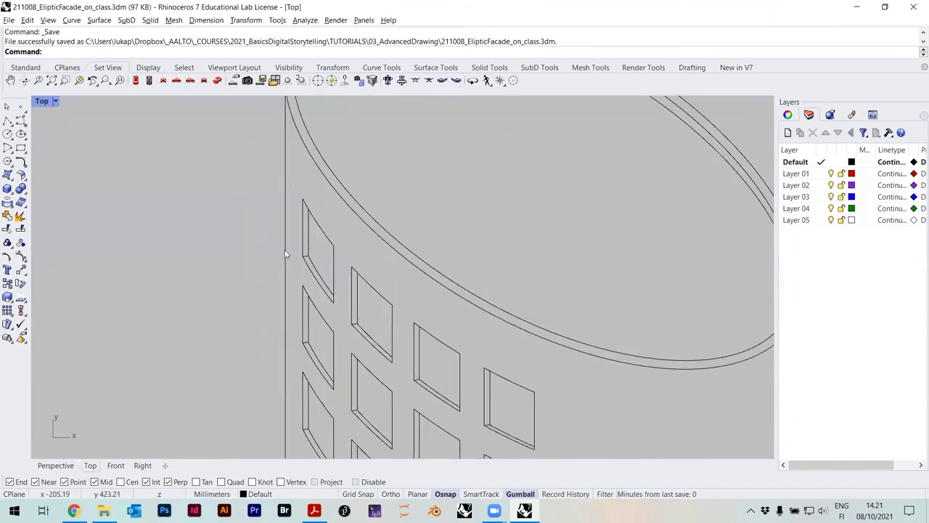
{"action": "scroll", "coordinate": [297, 211], "scroll_direction": "down", "scroll_amount": 3}
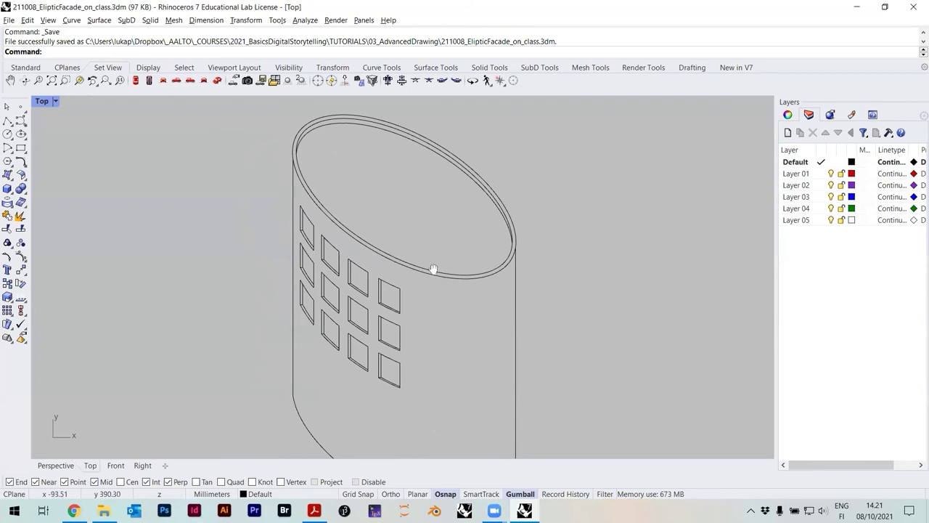
{"action": "scroll", "coordinate": [429, 265], "scroll_direction": "down", "scroll_amount": 3}
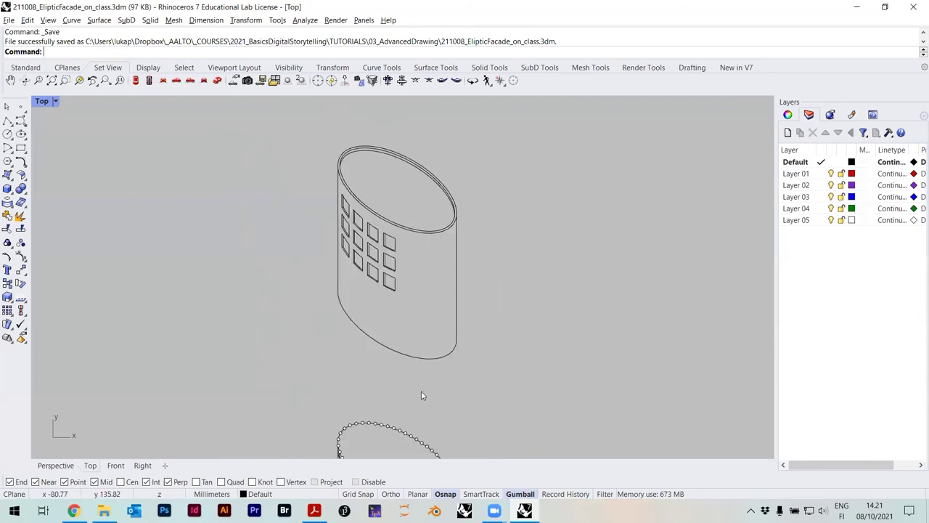
{"action": "key", "text": "alt+Tab"}
{"action": "scroll", "coordinate": [431, 282], "scroll_direction": "down", "scroll_amount": 3}
{"action": "left_click_drag", "start_coordinate": [885, 246], "coordinate": [885, 258]}
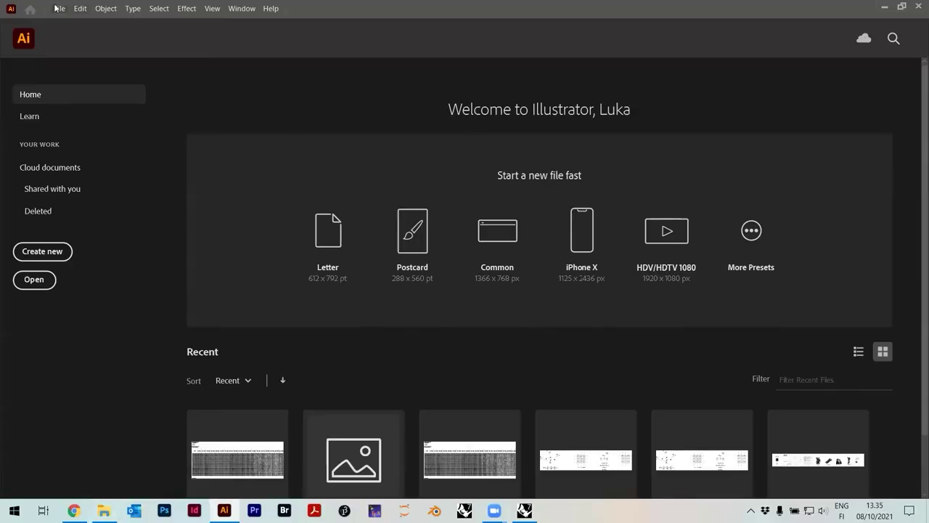
{"action": "left_click", "coordinate": [212, 8]}
{"action": "left_click", "coordinate": [230, 8]}
{"action": "left_click", "coordinate": [78, 8]}
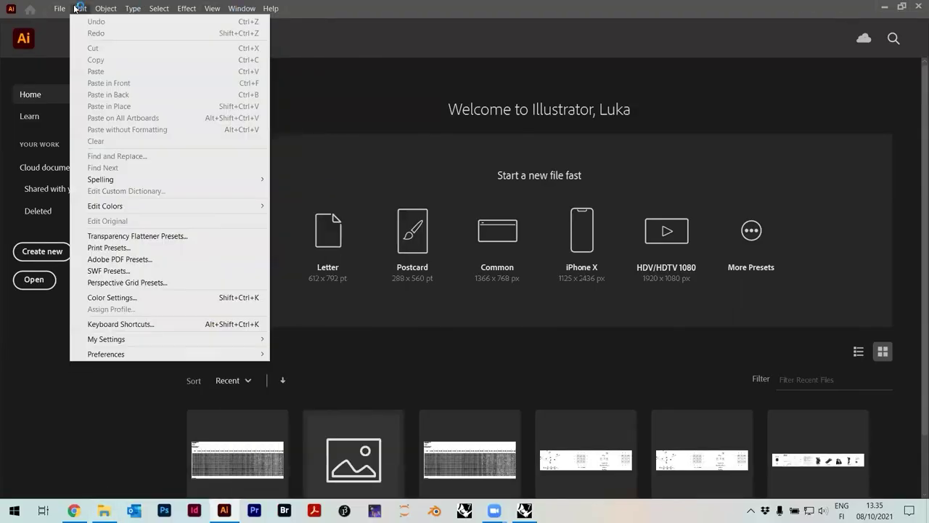
{"action": "left_click", "coordinate": [64, 10]}
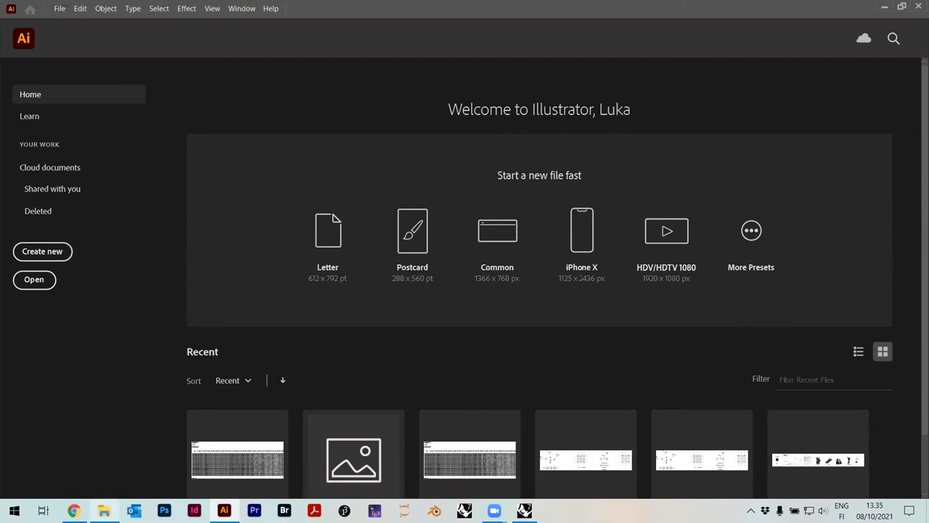
Step: Switch to File Explorer and open 211004_CityBlock_10x10_large from the 02_ProjectionDrawing II folder in Illustrator
{"action": "mouse_move", "coordinate": [109, 507]}
{"action": "left_click", "coordinate": [104, 458]}
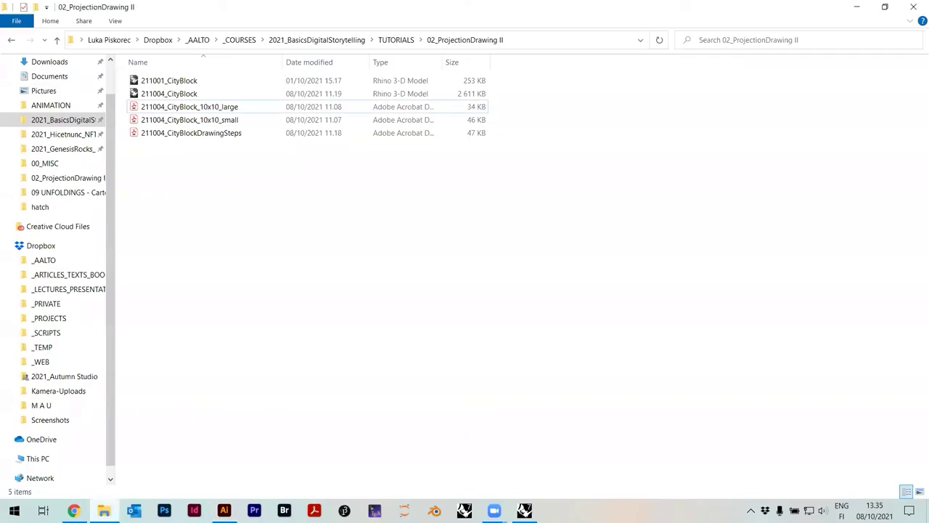
{"action": "left_click", "coordinate": [218, 108]}
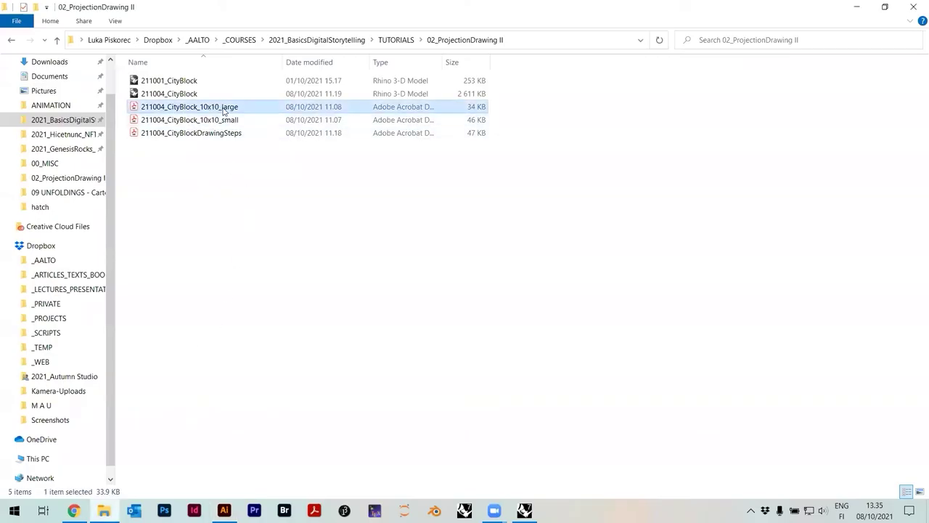
{"action": "left_click_drag", "start_coordinate": [218, 111], "coordinate": [379, 231]}
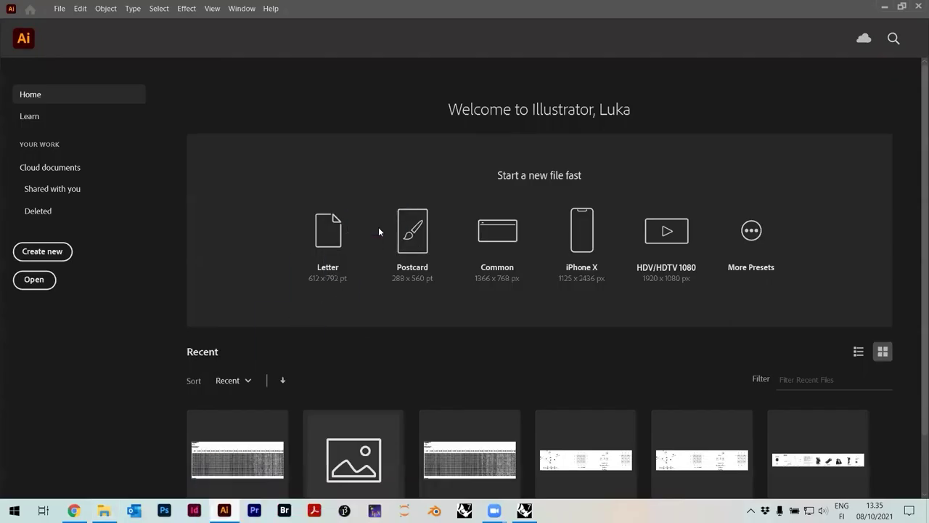
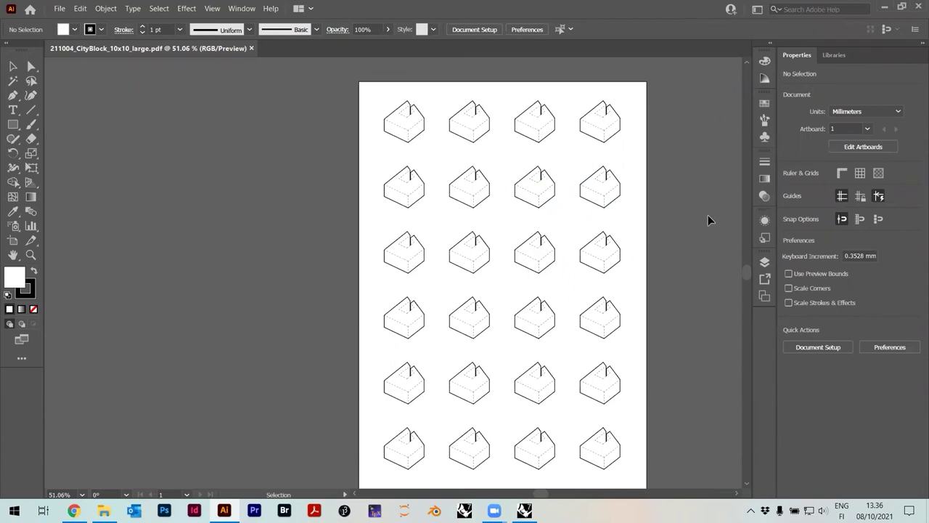
Step: Examine the city block drawings up close, comparing their solid outlines with the dashed inner edges
{"action": "scroll", "coordinate": [602, 124], "scroll_direction": "up", "scroll_amount": 1, "text": "alt"}
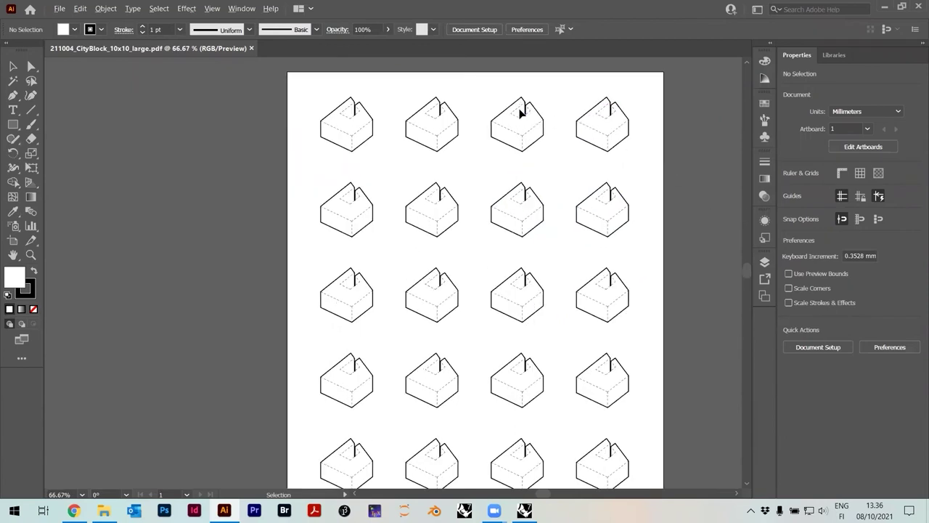
{"action": "scroll", "coordinate": [396, 108], "scroll_direction": "up", "scroll_amount": 3, "text": "alt"}
{"action": "scroll", "coordinate": [397, 108], "scroll_direction": "down", "scroll_amount": 5, "text": "alt"}
{"action": "scroll", "coordinate": [379, 323], "scroll_direction": "up", "scroll_amount": 8, "text": "alt"}
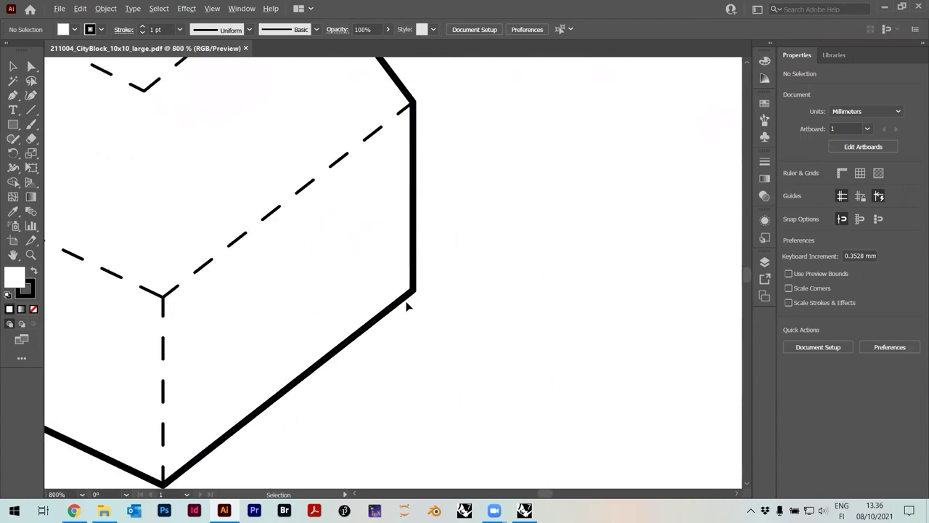
{"action": "scroll", "coordinate": [407, 306], "scroll_direction": "up", "scroll_amount": 1, "text": "alt"}
{"action": "scroll", "coordinate": [480, 321], "scroll_direction": "down", "scroll_amount": 2, "text": "alt"}
{"action": "scroll", "coordinate": [480, 321], "scroll_direction": "down", "scroll_amount": 4, "text": "alt"}
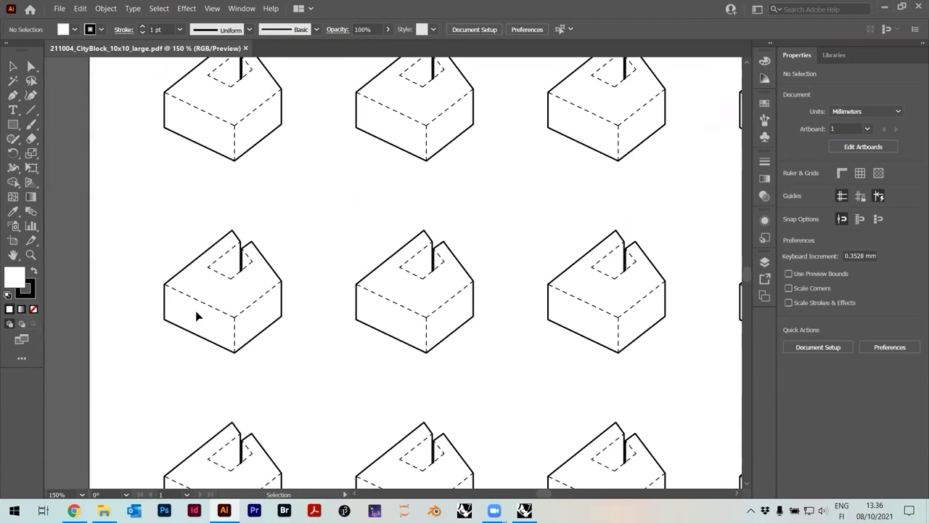
{"action": "scroll", "coordinate": [442, 203], "scroll_direction": "up", "scroll_amount": 4, "text": "alt"}
{"action": "scroll", "coordinate": [423, 228], "scroll_direction": "down", "scroll_amount": 1, "text": "alt"}
{"action": "scroll", "coordinate": [350, 252], "scroll_direction": "down", "scroll_amount": 3, "text": "alt"}
{"action": "scroll", "coordinate": [350, 252], "scroll_direction": "up", "scroll_amount": 2, "text": "alt"}
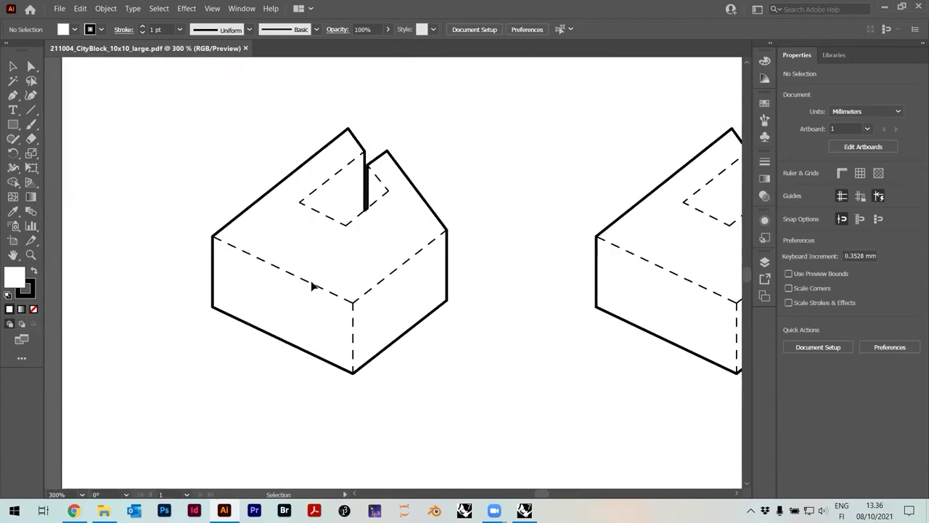
{"action": "scroll", "coordinate": [312, 285], "scroll_direction": "up", "scroll_amount": 5, "text": "alt"}
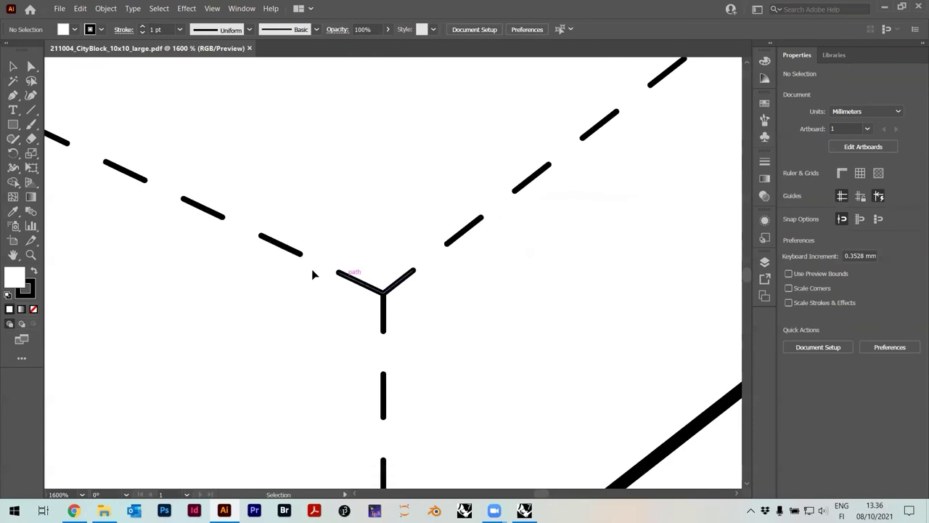
Step: Try to select a single dashed edge of one block, and clear the selection
{"action": "left_click", "coordinate": [228, 226]}
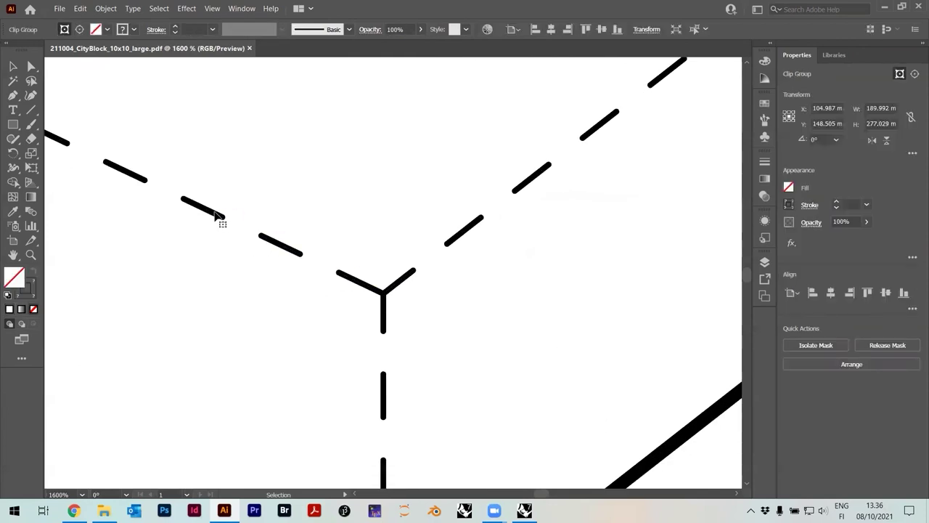
{"action": "scroll", "coordinate": [360, 261], "scroll_direction": "down", "scroll_amount": 4, "text": "alt"}
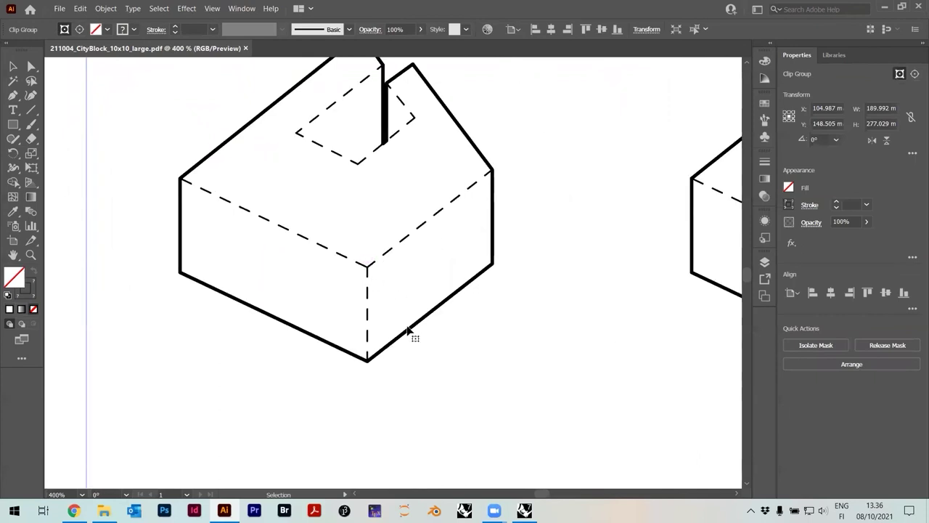
{"action": "scroll", "coordinate": [363, 330], "scroll_direction": "down", "scroll_amount": 2, "text": "alt"}
{"action": "left_click", "coordinate": [213, 290]}
{"action": "scroll", "coordinate": [250, 296], "scroll_direction": "down", "scroll_amount": 1, "text": "alt"}
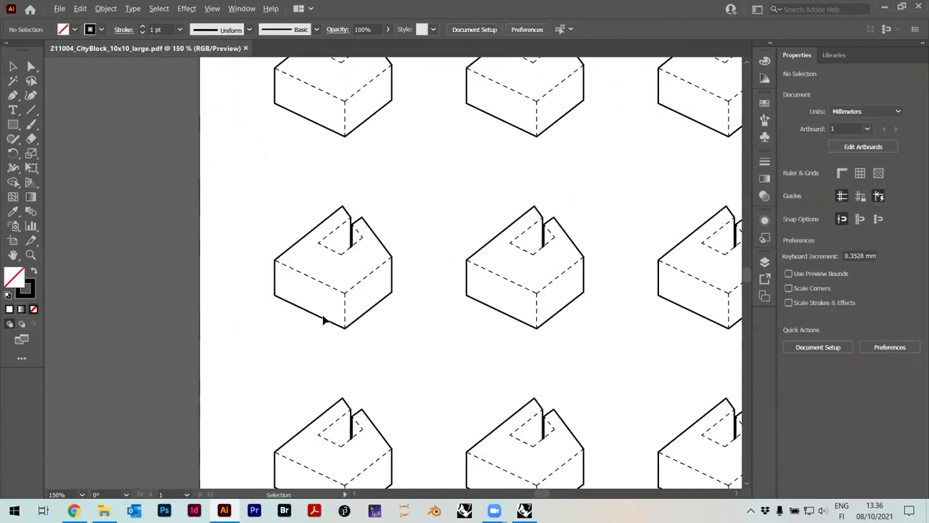
{"action": "scroll", "coordinate": [326, 315], "scroll_direction": "down", "scroll_amount": 2, "text": "alt"}
{"action": "scroll", "coordinate": [427, 307], "scroll_direction": "up", "scroll_amount": 4, "text": "alt"}
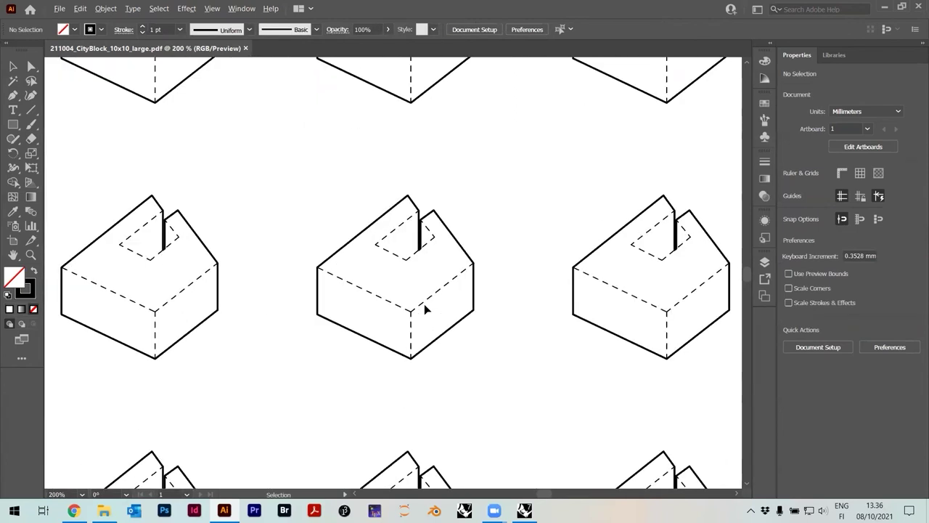
Step: Enter isolation mode for the clip group that holds all the city blocks, leaving no path selected
{"action": "left_click_drag", "start_coordinate": [243, 113], "coordinate": [539, 408]}
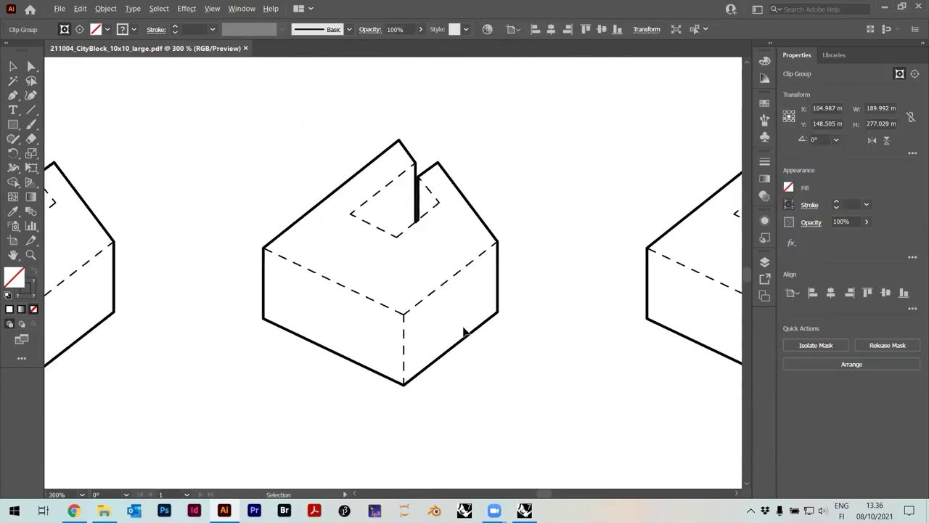
{"action": "scroll", "coordinate": [465, 328], "scroll_direction": "down", "scroll_amount": 2, "text": "alt"}
{"action": "scroll", "coordinate": [365, 307], "scroll_direction": "down", "scroll_amount": 2, "text": "alt"}
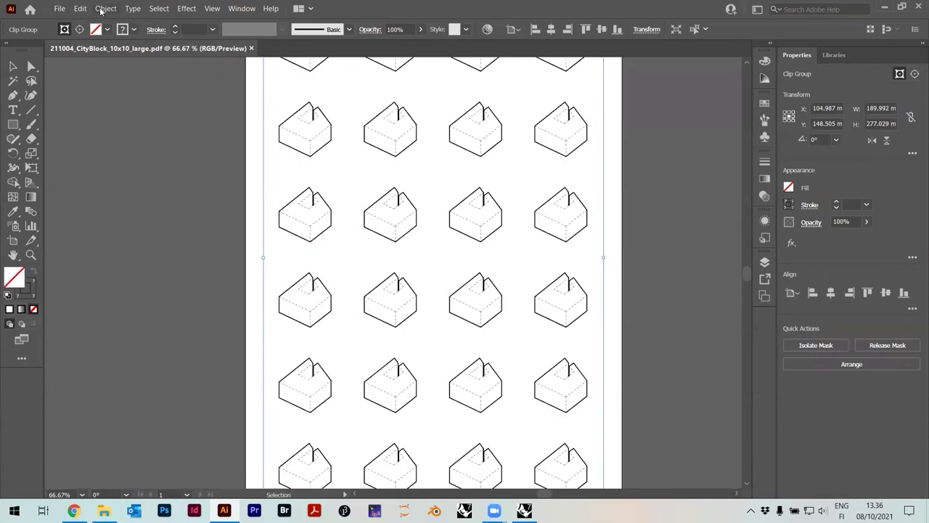
{"action": "left_click", "coordinate": [104, 8]}
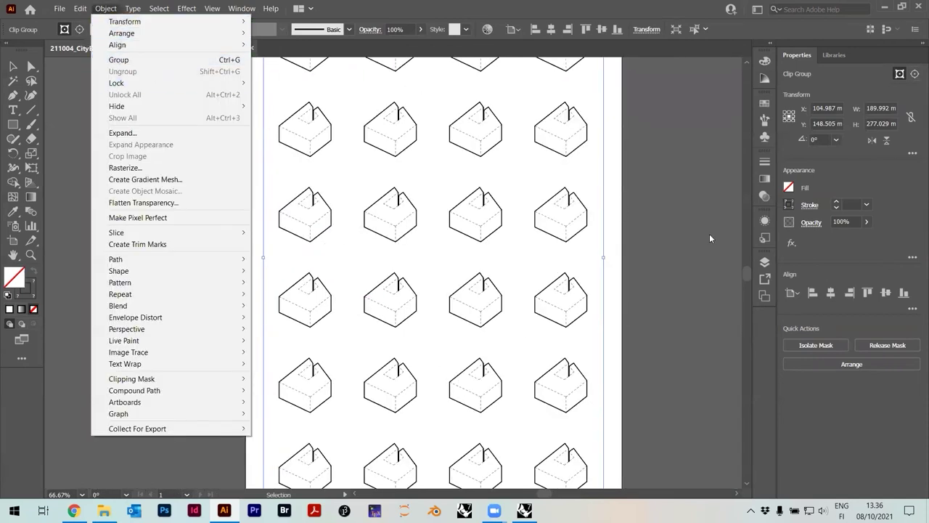
{"action": "left_click", "coordinate": [693, 247]}
{"action": "double_click", "coordinate": [581, 234]}
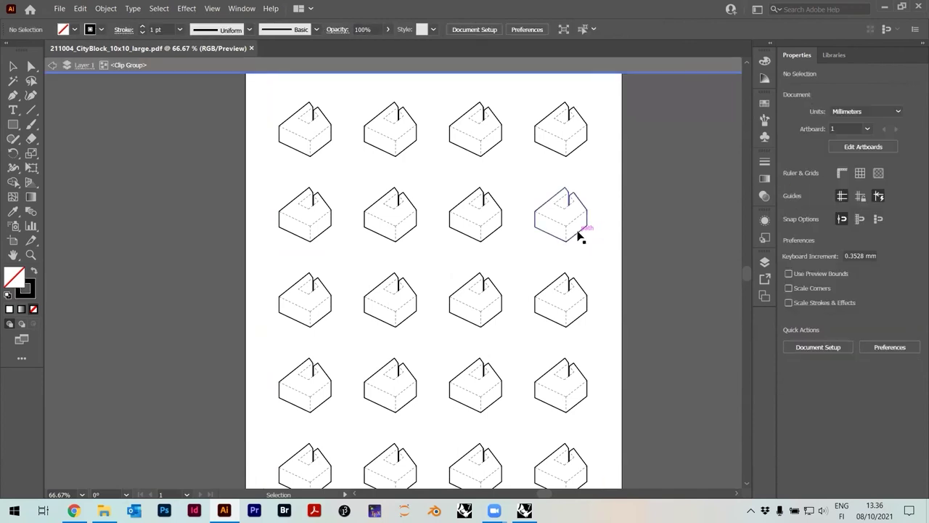
{"action": "left_click", "coordinate": [398, 324]}
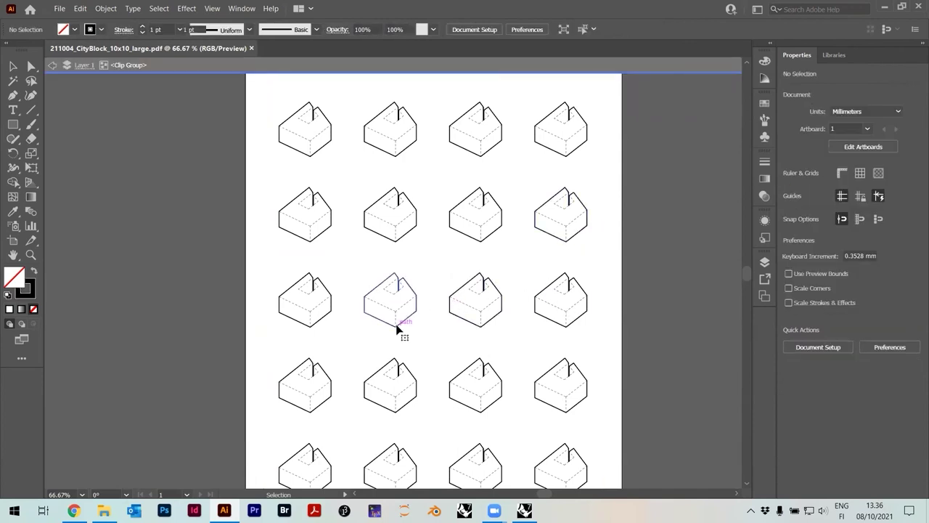
{"action": "left_click", "coordinate": [424, 335]}
{"action": "scroll", "coordinate": [400, 326], "scroll_direction": "up", "scroll_amount": 2, "text": "alt"}
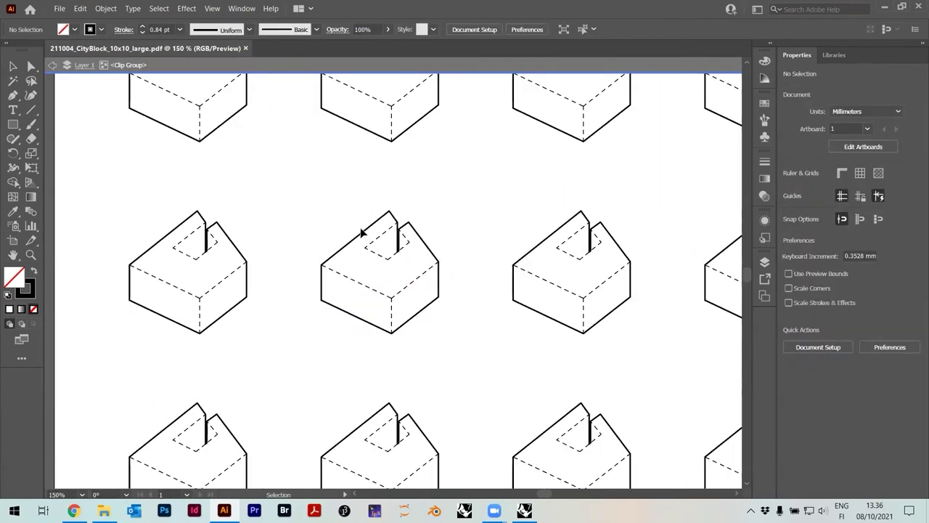
{"action": "scroll", "coordinate": [363, 299], "scroll_direction": "up", "scroll_amount": 2, "text": "alt"}
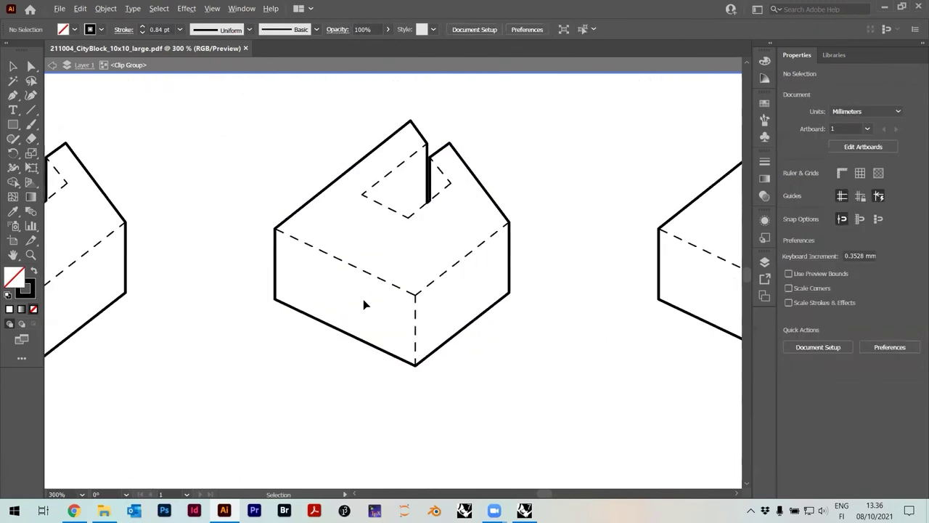
{"action": "left_click_drag", "start_coordinate": [237, 105], "coordinate": [552, 383]}
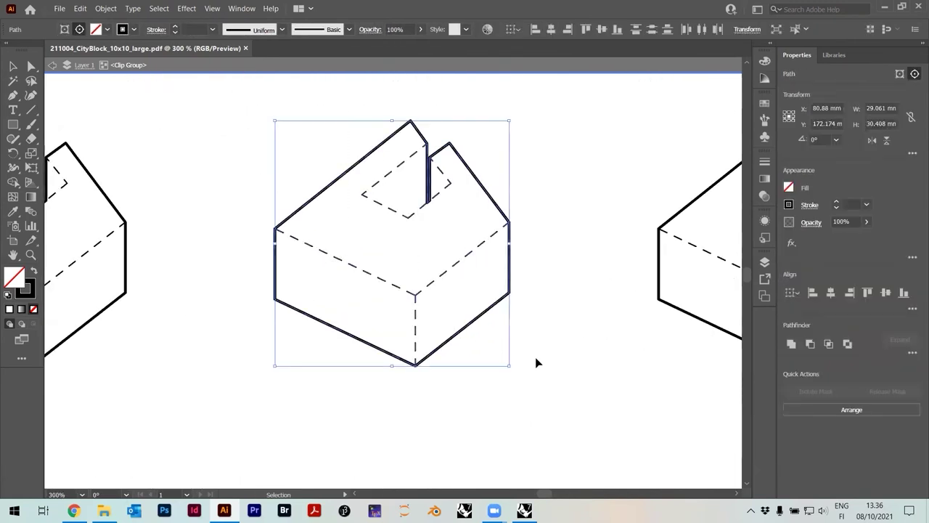
{"action": "left_click", "coordinate": [134, 29]}
{"action": "left_click", "coordinate": [237, 175]}
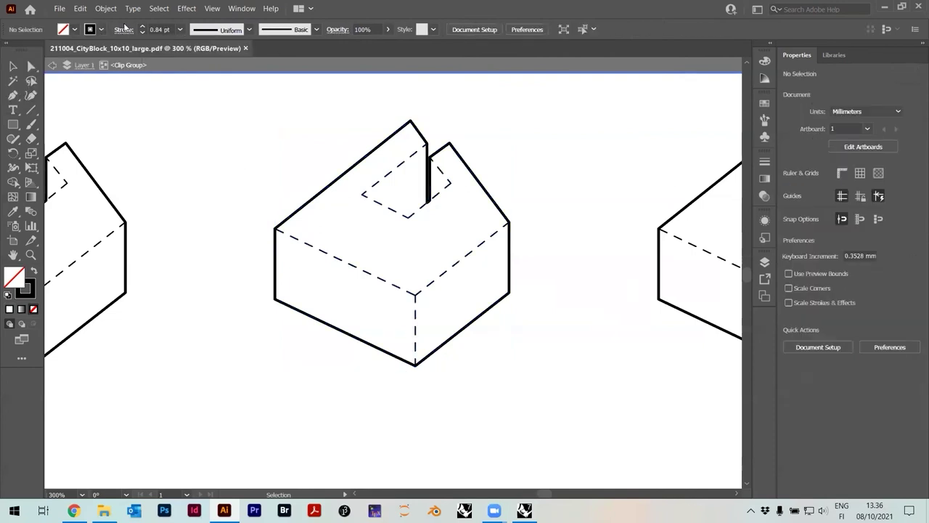
Step: Open the Art & Illustration swatch library and add its colours to the document's swatches, with white as the fill
{"action": "left_click", "coordinate": [101, 30]}
{"action": "left_click", "coordinate": [135, 41]}
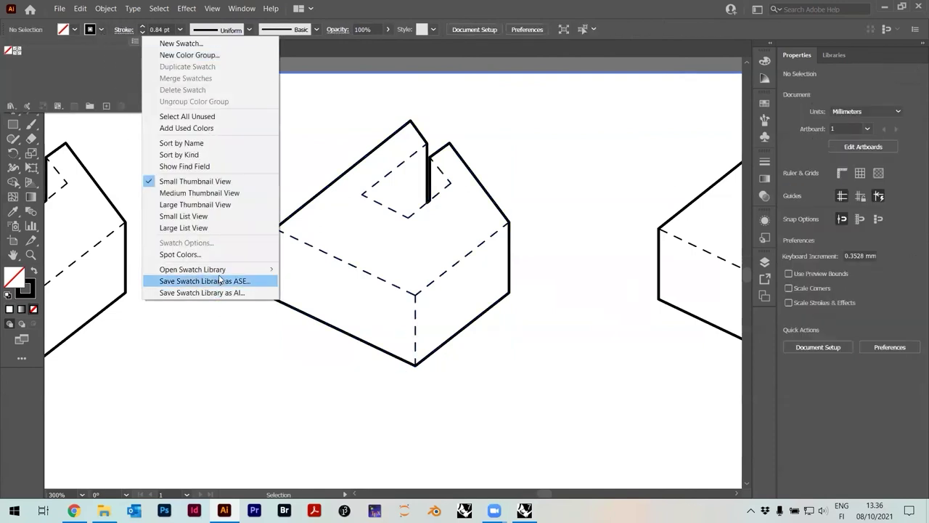
{"action": "mouse_move", "coordinate": [218, 269]}
{"action": "mouse_move", "coordinate": [322, 73]}
{"action": "left_click", "coordinate": [418, 68]}
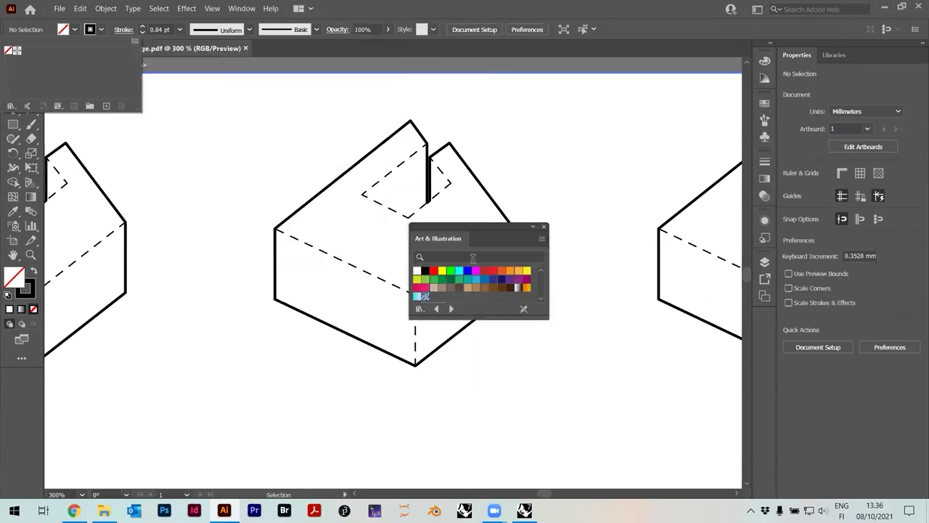
{"action": "left_click", "coordinate": [418, 271]}
{"action": "left_click", "coordinate": [542, 238]}
{"action": "left_click", "coordinate": [545, 230]}
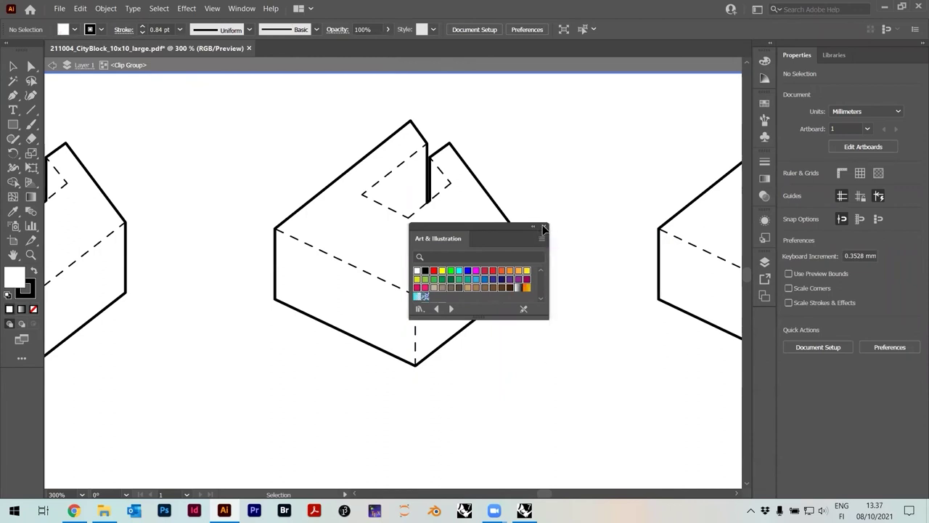
{"action": "left_click", "coordinate": [544, 228]}
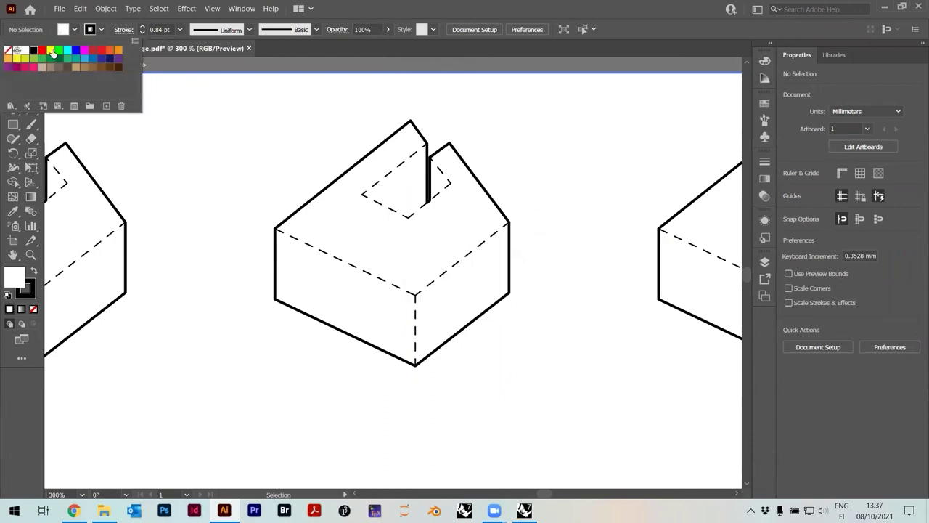
{"action": "left_click", "coordinate": [326, 196]}
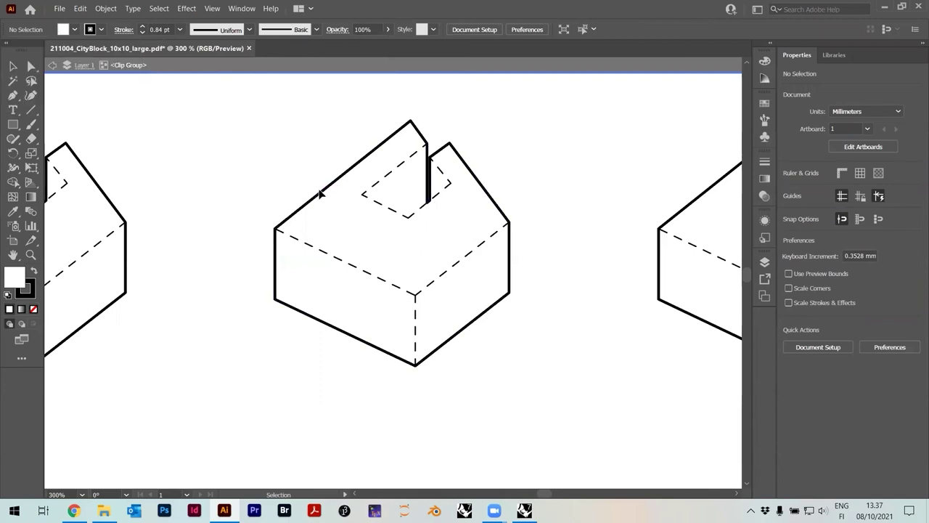
Step: Set the stroke colour of the middle block's outline to RGB Red
{"action": "left_click", "coordinate": [322, 195]}
{"action": "left_click", "coordinate": [133, 30]}
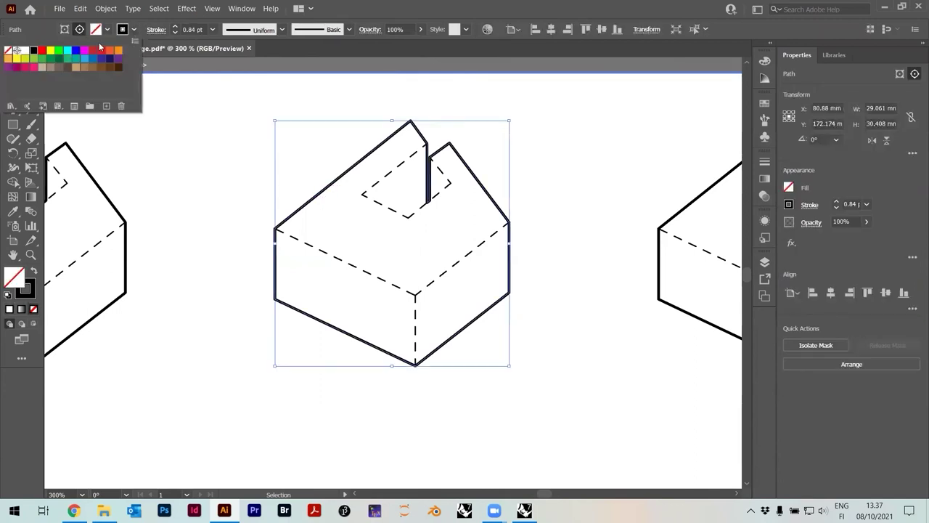
{"action": "left_click", "coordinate": [43, 55]}
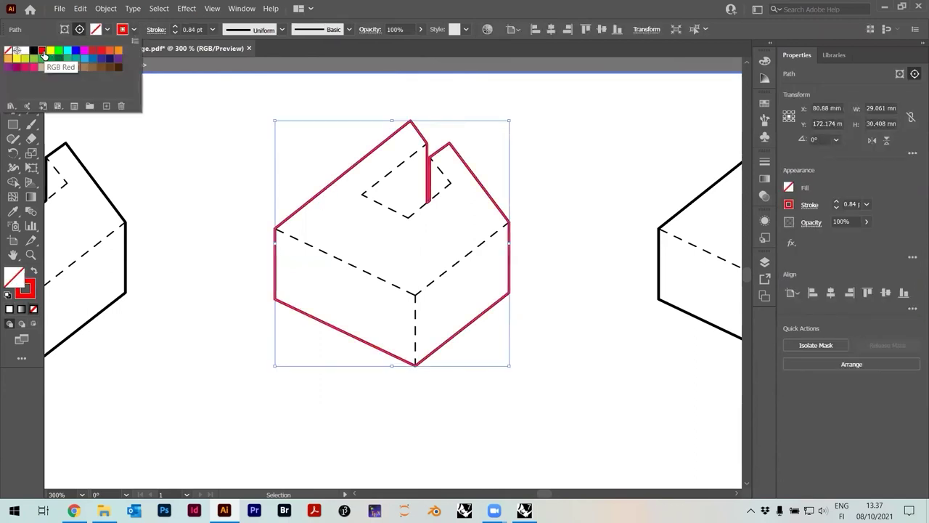
{"action": "left_click", "coordinate": [323, 255]}
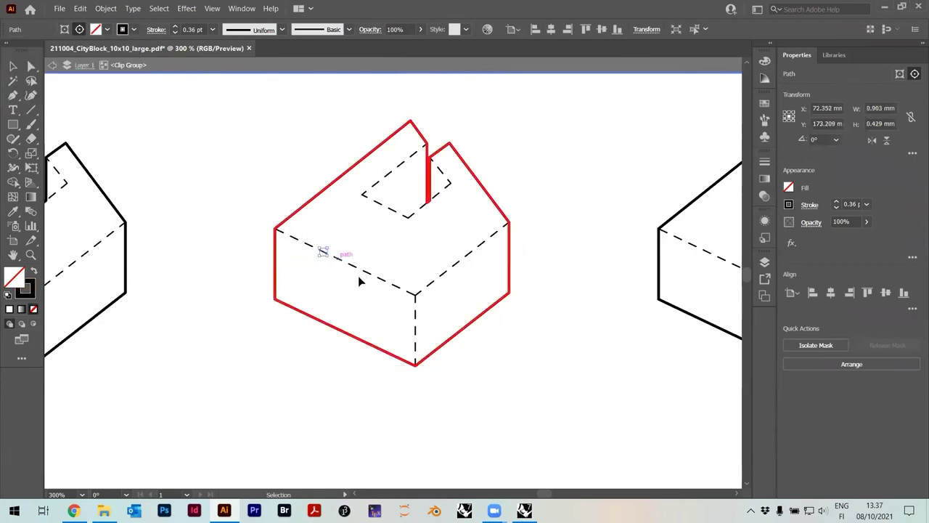
Step: Change the stroke colour of the red block outline to blue, and deselect it
{"action": "scroll", "coordinate": [387, 230], "scroll_direction": "down", "scroll_amount": 1, "text": "alt"}
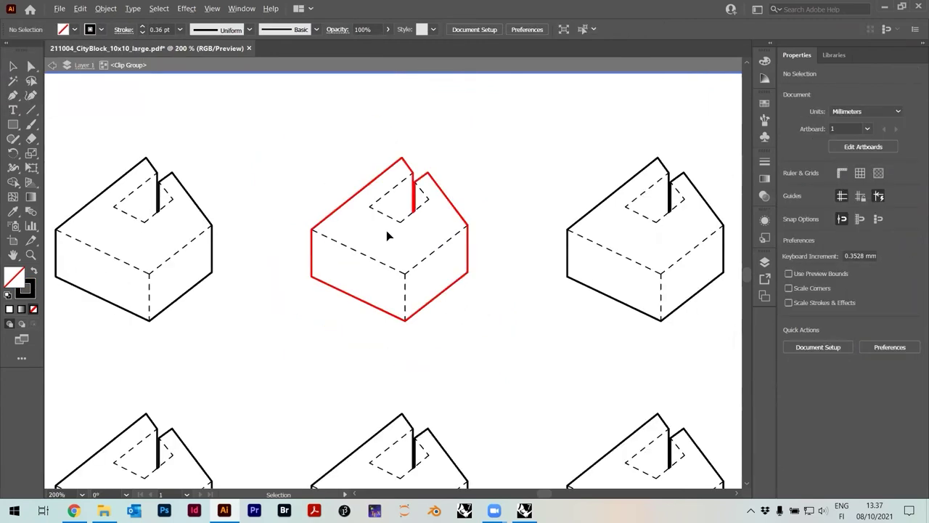
{"action": "left_click", "coordinate": [332, 213]}
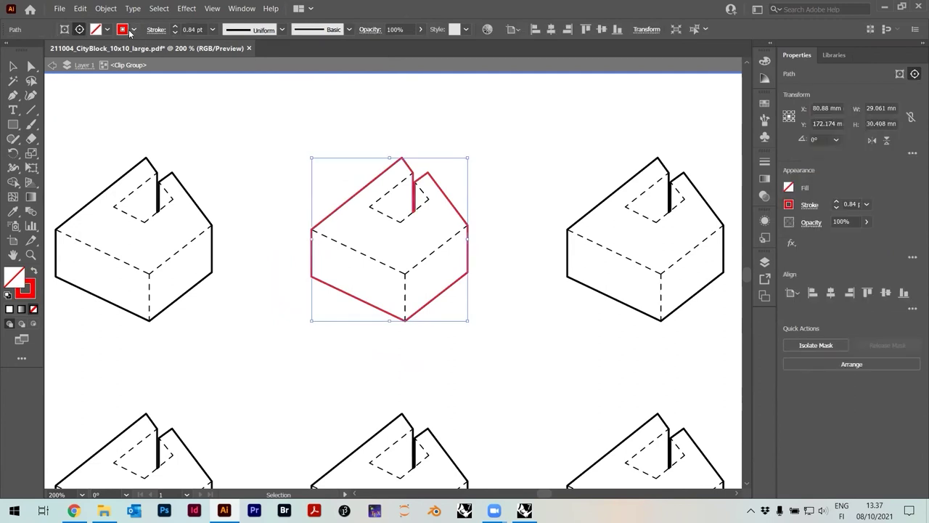
{"action": "left_click", "coordinate": [134, 29]}
{"action": "left_click", "coordinate": [77, 51]}
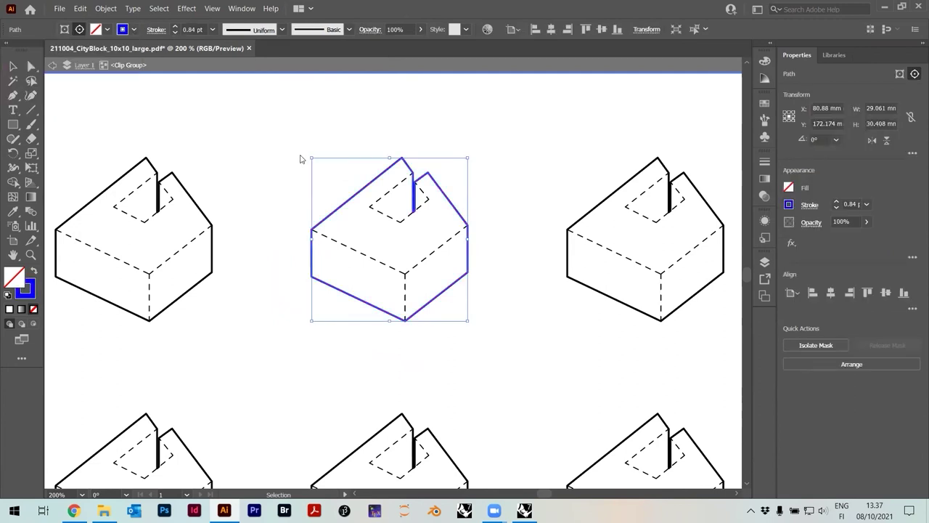
{"action": "left_click", "coordinate": [283, 241]}
Step: Select the whole blue-outlined block with its dashed edges and turn it into a Live Paint group
{"action": "scroll", "coordinate": [352, 265], "scroll_direction": "up", "scroll_amount": 1, "text": "alt"}
{"action": "scroll", "coordinate": [352, 297], "scroll_direction": "down", "scroll_amount": 1, "text": "alt"}
{"action": "left_click_drag", "start_coordinate": [270, 139], "coordinate": [514, 367]}
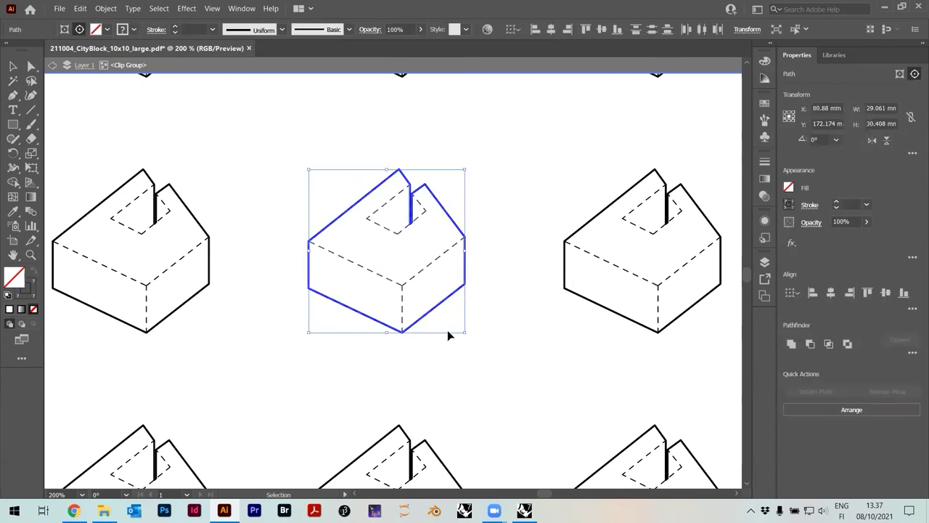
{"action": "scroll", "coordinate": [394, 280], "scroll_direction": "up", "scroll_amount": 1, "text": "alt"}
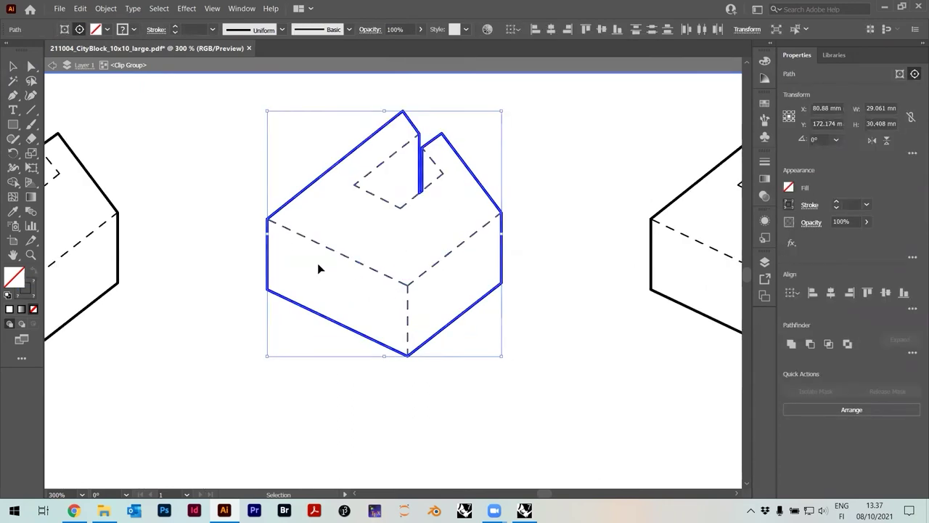
{"action": "left_click", "coordinate": [12, 184]}
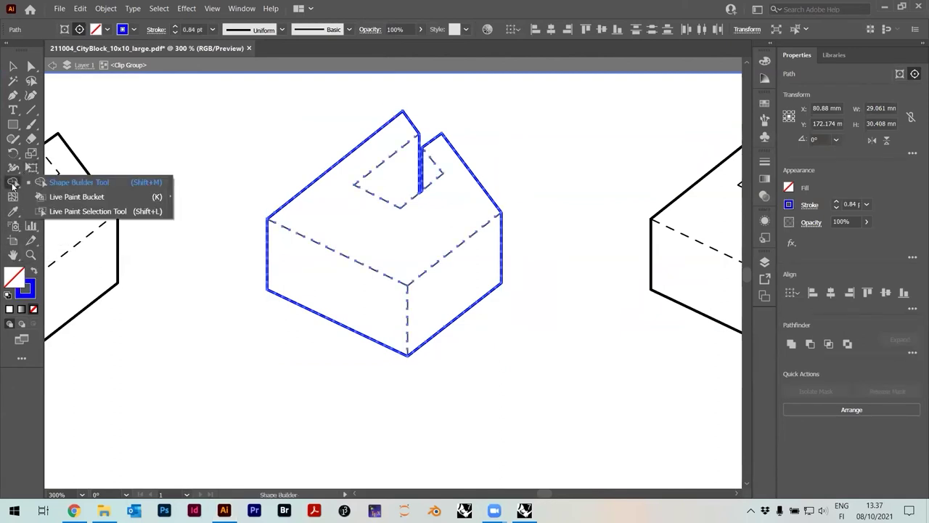
{"action": "left_click", "coordinate": [73, 197]}
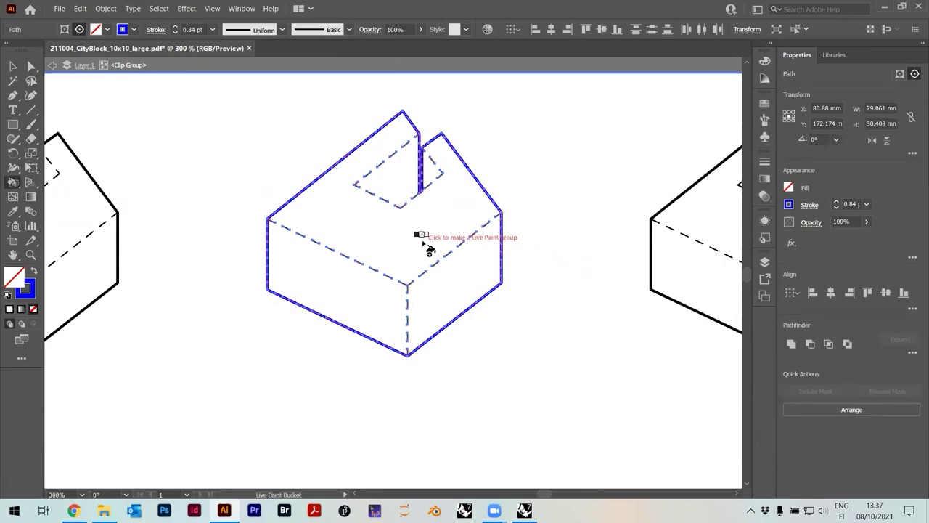
{"action": "left_click", "coordinate": [424, 244]}
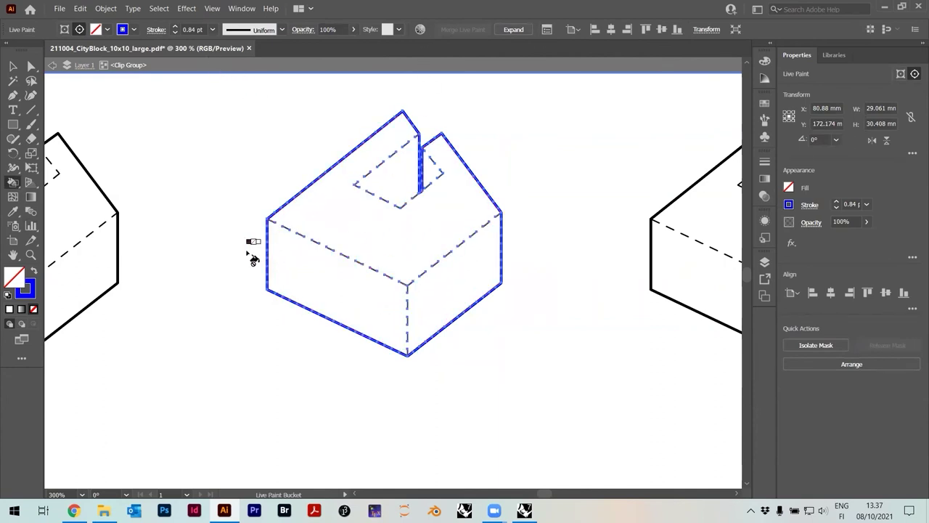
{"action": "left_click", "coordinate": [14, 67]}
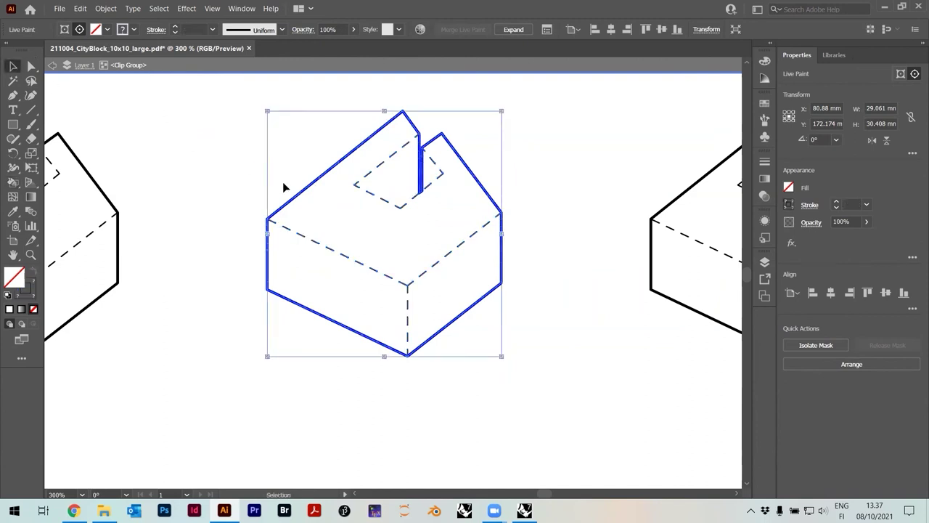
Step: Deselect the block, set the fill to black with no stroke, and paint its left front face using the Live Paint Bucket
{"action": "left_click", "coordinate": [283, 185]}
{"action": "left_click", "coordinate": [90, 29]}
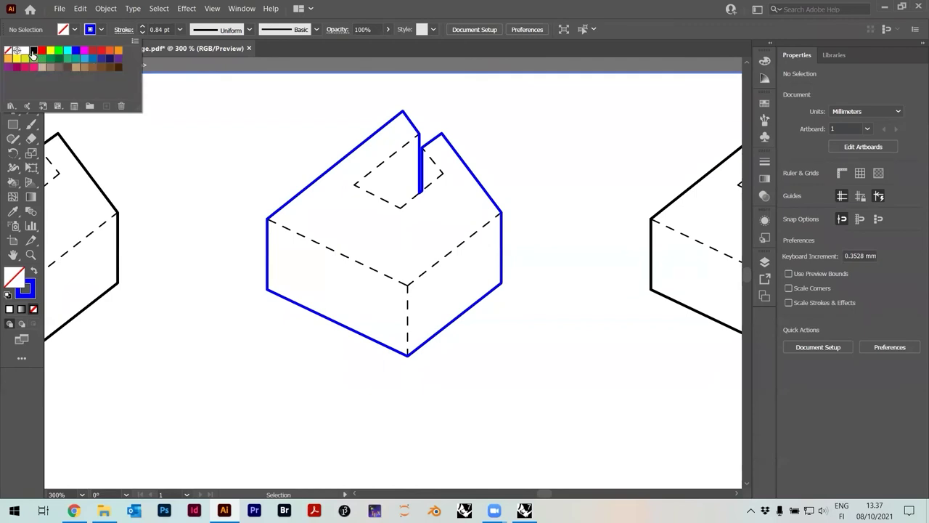
{"action": "left_click", "coordinate": [32, 55]}
{"action": "left_click", "coordinate": [299, 194]}
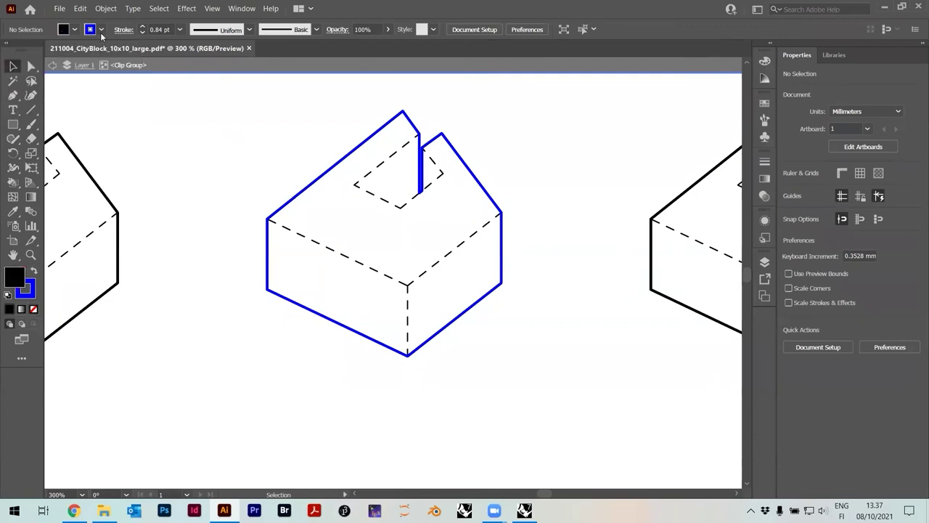
{"action": "left_click", "coordinate": [101, 29]}
{"action": "left_click", "coordinate": [9, 55]}
{"action": "left_click", "coordinate": [220, 172]}
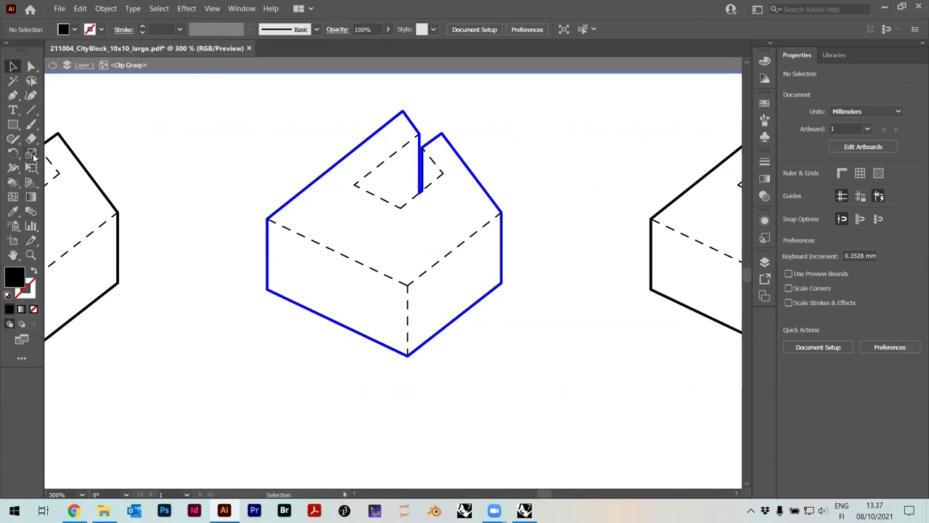
{"action": "left_click", "coordinate": [14, 183]}
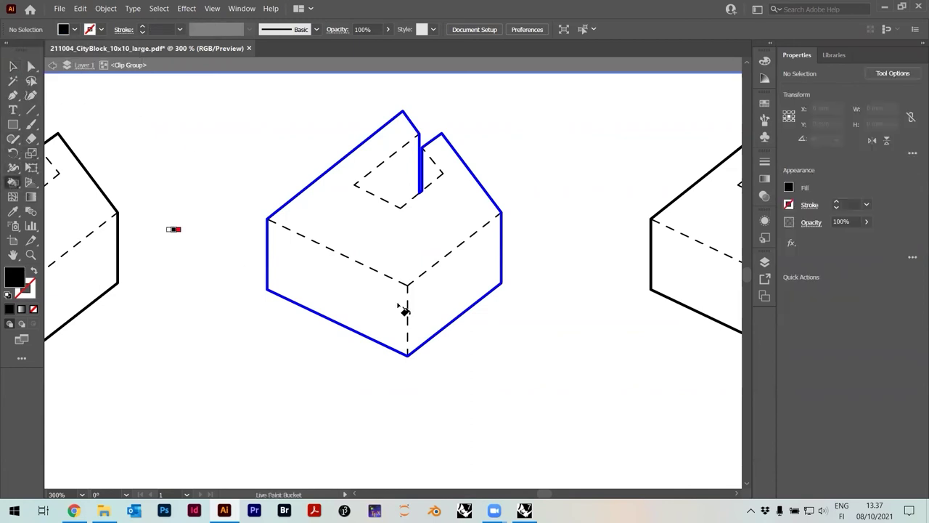
{"action": "left_click", "coordinate": [316, 287]}
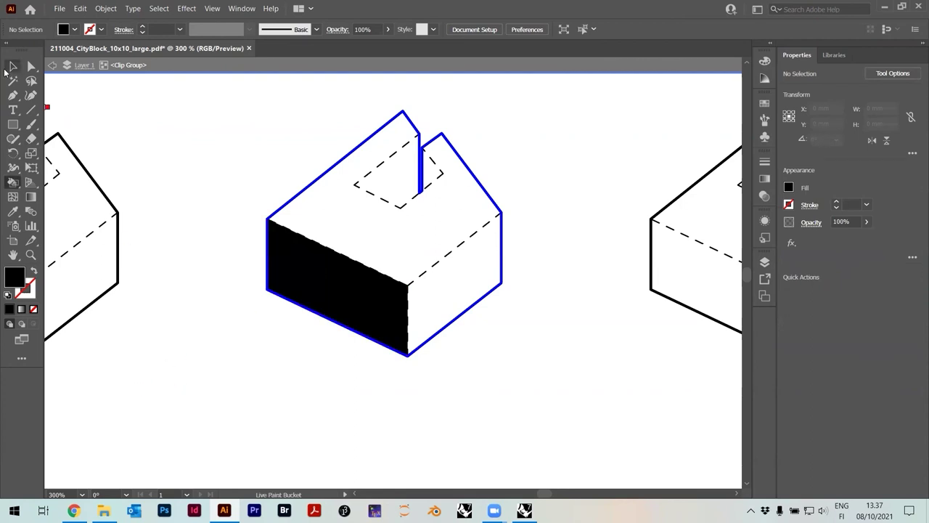
{"action": "left_click", "coordinate": [7, 69]}
Step: Open the Art & Illustration default swatch library, add its group of greys to the document's swatches, and close the library
{"action": "left_click", "coordinate": [76, 30]}
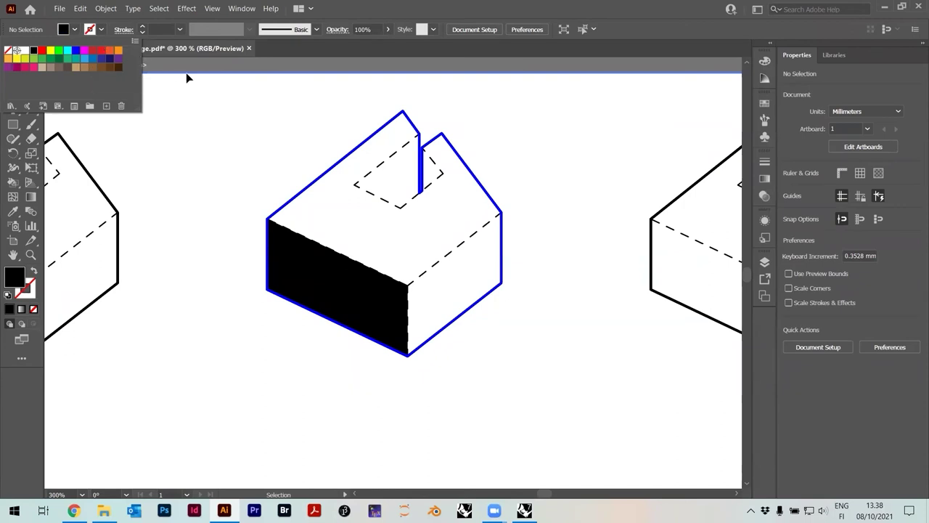
{"action": "left_click", "coordinate": [145, 78]}
{"action": "left_click", "coordinate": [75, 30]}
{"action": "left_click", "coordinate": [134, 41]}
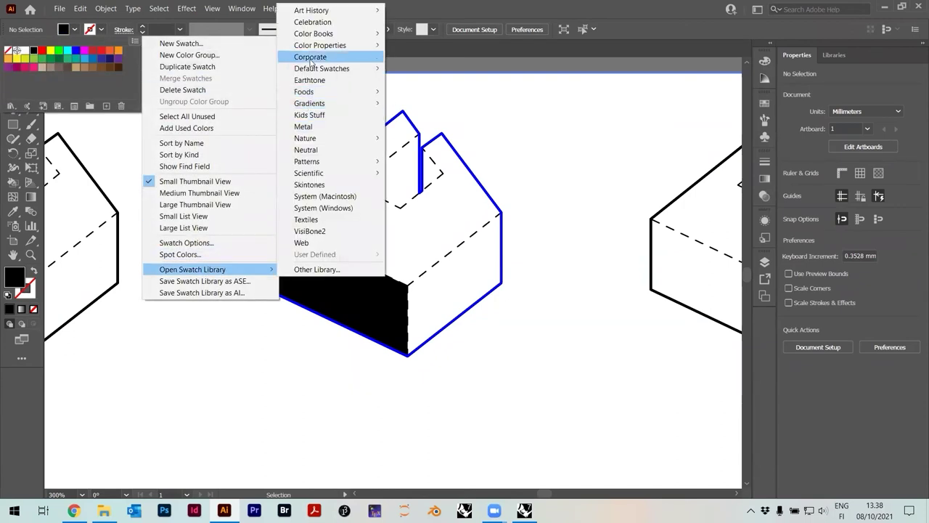
{"action": "mouse_move", "coordinate": [322, 69]}
{"action": "left_click", "coordinate": [426, 68]}
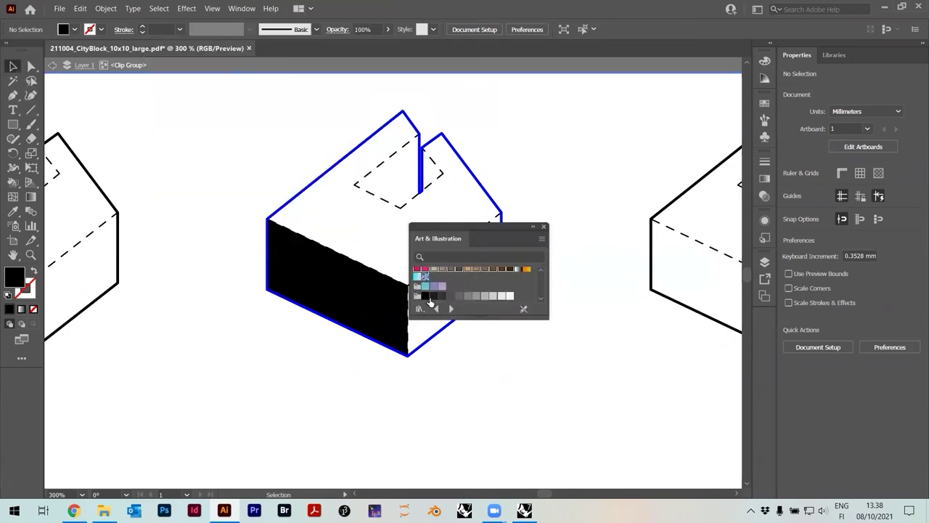
{"action": "left_click", "coordinate": [542, 240]}
{"action": "left_click", "coordinate": [581, 241]}
{"action": "left_click", "coordinate": [543, 227]}
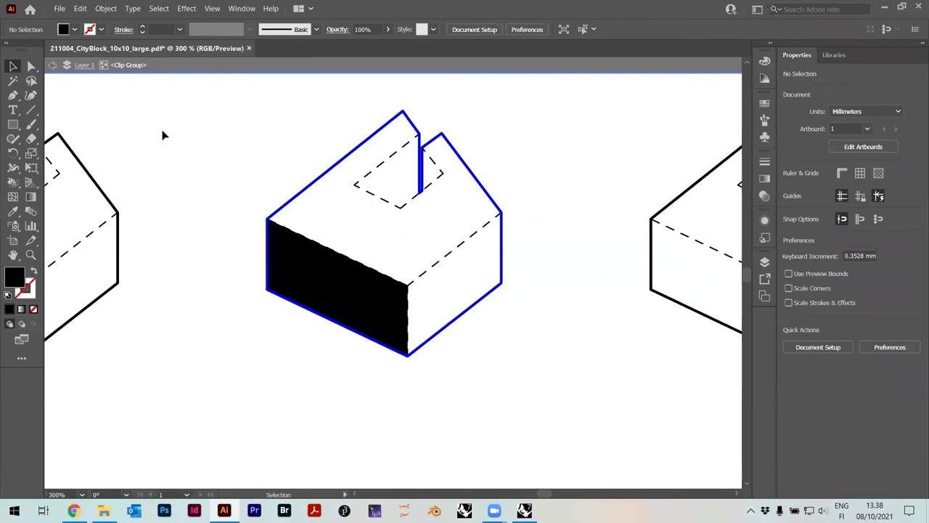
Step: Choose a mid-grey fill and paint the block's right front face and the larger dashed courtyard face with the Live Paint Bucket
{"action": "left_click", "coordinate": [73, 29]}
{"action": "left_click", "coordinate": [69, 102]}
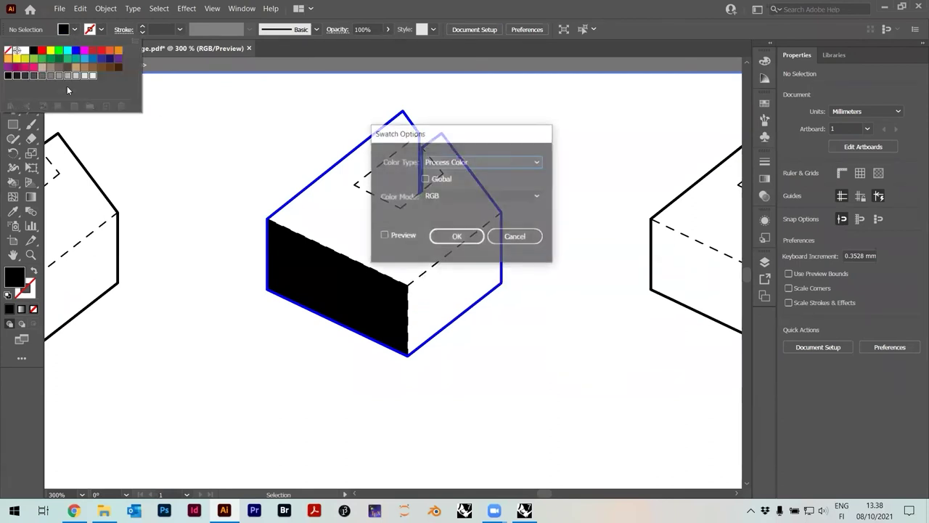
{"action": "left_click", "coordinate": [515, 237]}
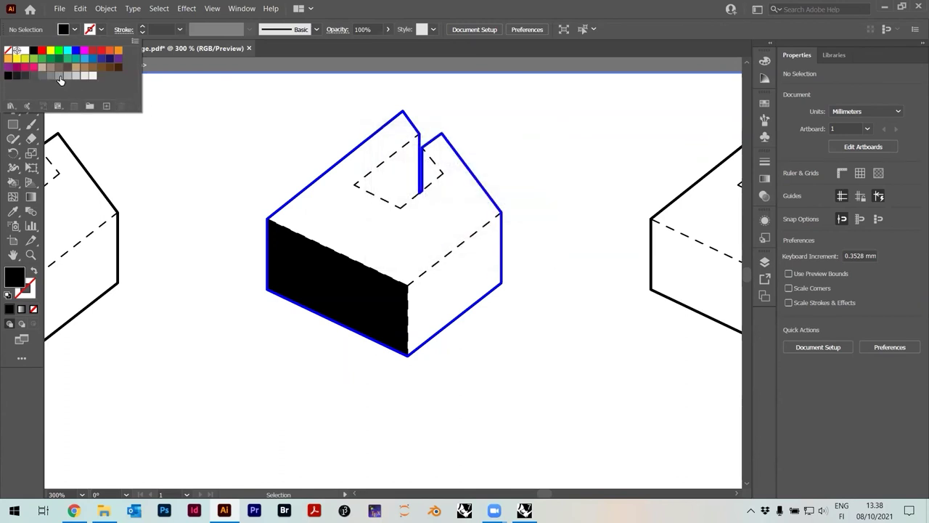
{"action": "left_click", "coordinate": [60, 76]}
{"action": "left_click", "coordinate": [169, 213]}
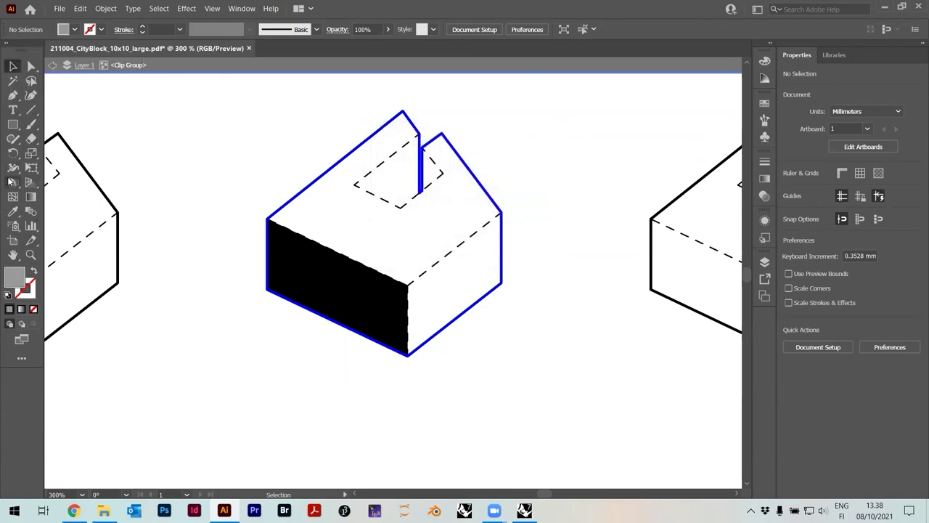
{"action": "left_click", "coordinate": [12, 184]}
{"action": "left_click", "coordinate": [474, 292]}
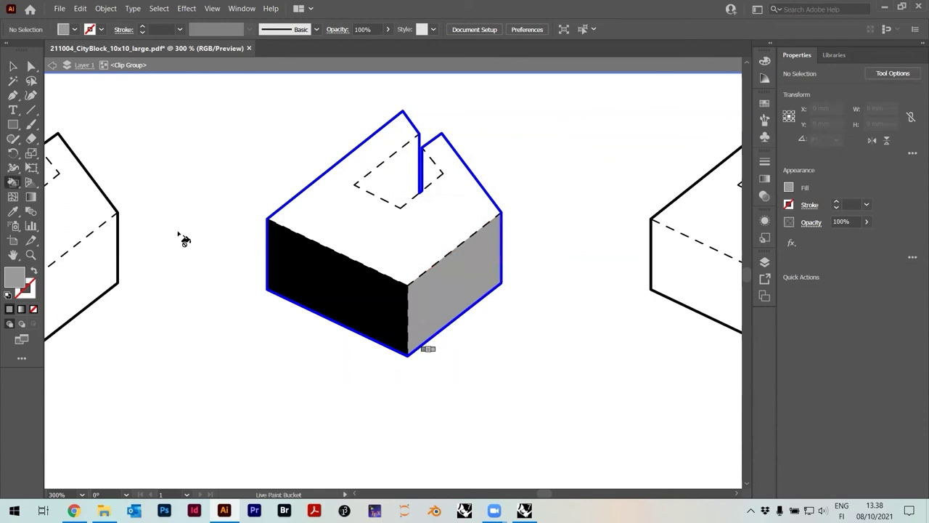
{"action": "left_click", "coordinate": [398, 181]}
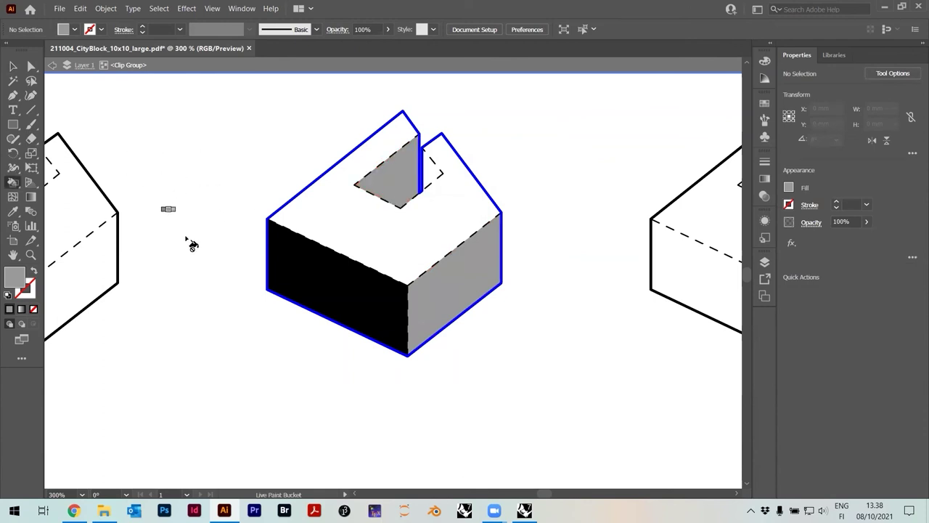
Step: Try to paint the small dashed courtyard face beside the slot black, and undo the fill
{"action": "left_click", "coordinate": [74, 29]}
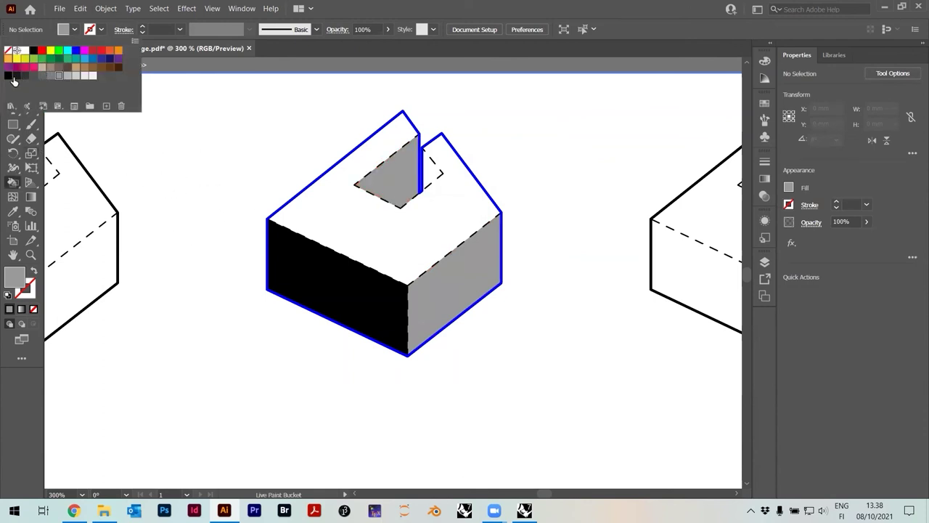
{"action": "left_click", "coordinate": [33, 51]}
{"action": "left_click", "coordinate": [431, 175]}
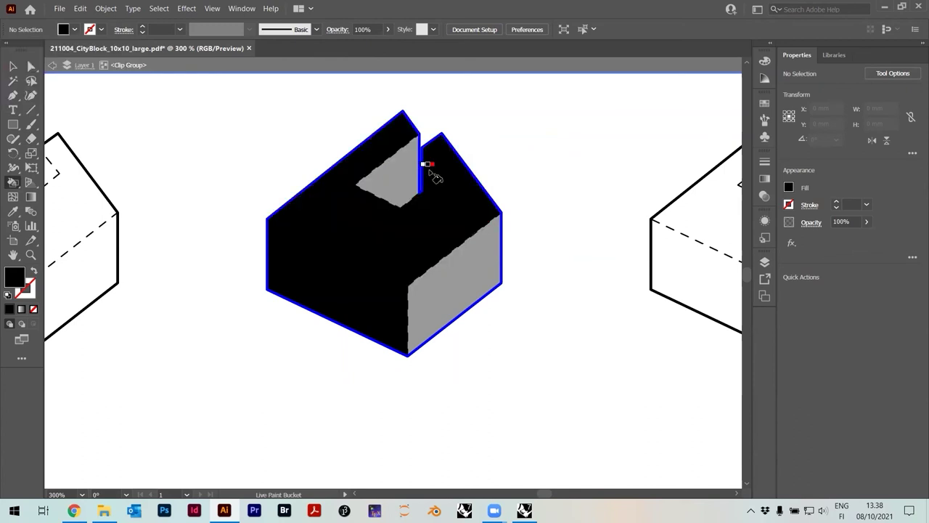
{"action": "key", "text": "ctrl+z"}
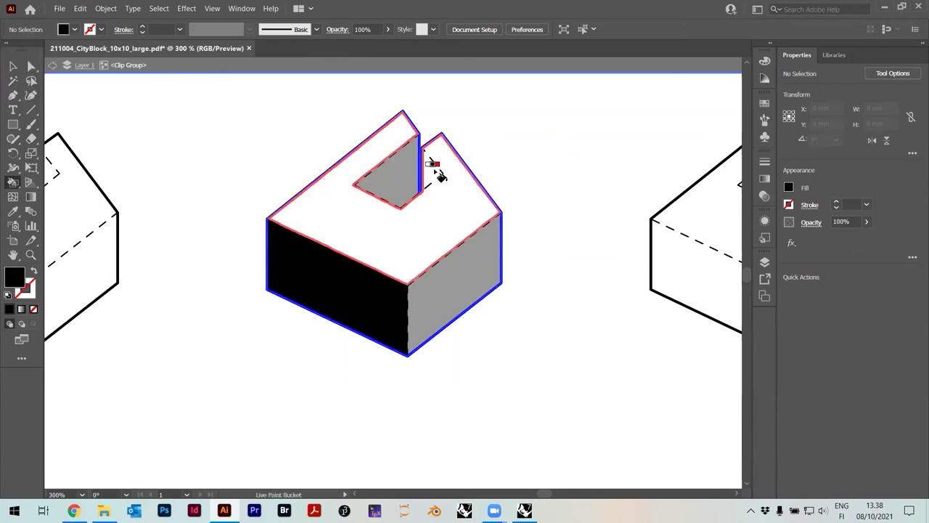
{"action": "left_click", "coordinate": [11, 67]}
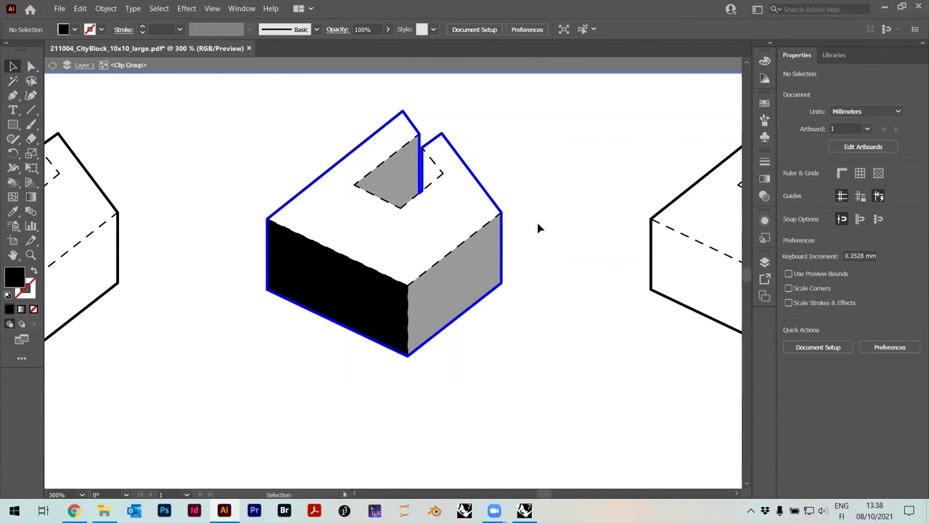
Step: Expand the painted block with the Object, Fill and Stroke options enabled
{"action": "scroll", "coordinate": [538, 222], "scroll_direction": "down", "scroll_amount": 2, "text": "alt"}
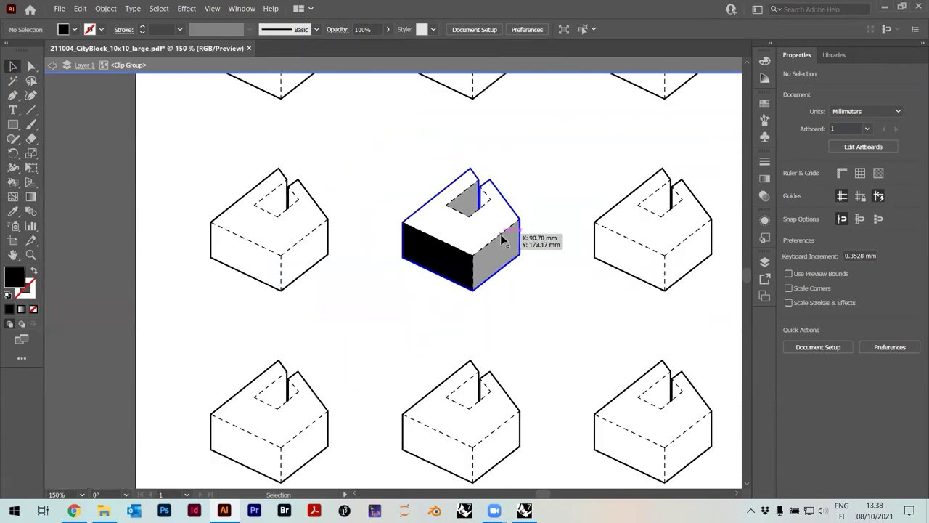
{"action": "scroll", "coordinate": [502, 234], "scroll_direction": "up", "scroll_amount": 2, "text": "alt"}
{"action": "scroll", "coordinate": [356, 248], "scroll_direction": "down", "scroll_amount": 2, "text": "alt"}
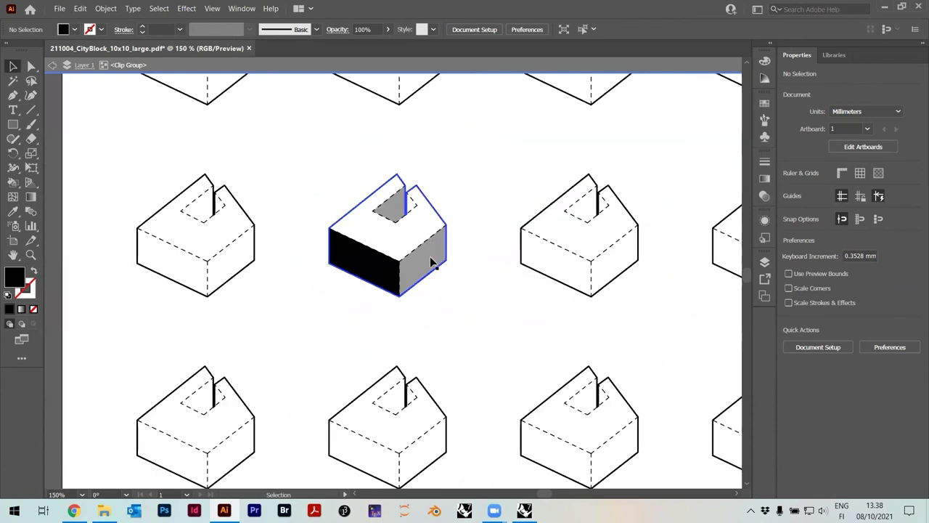
{"action": "scroll", "coordinate": [435, 227], "scroll_direction": "up", "scroll_amount": 2, "text": "alt"}
{"action": "left_click", "coordinate": [441, 209]}
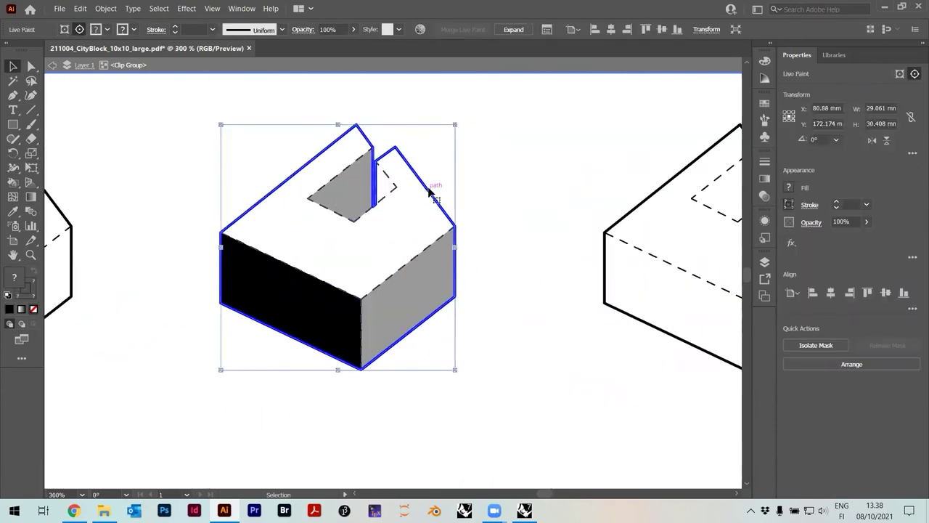
{"action": "left_click", "coordinate": [105, 8]}
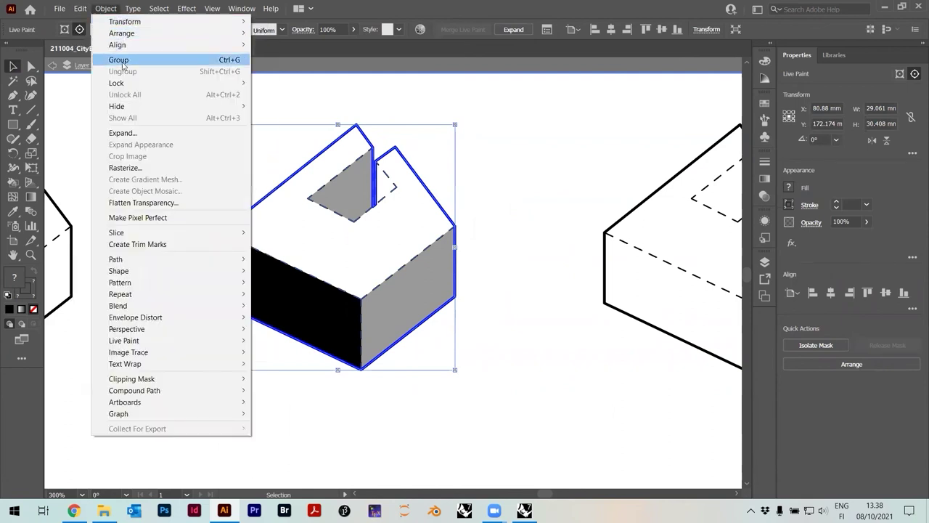
{"action": "left_click", "coordinate": [123, 133]}
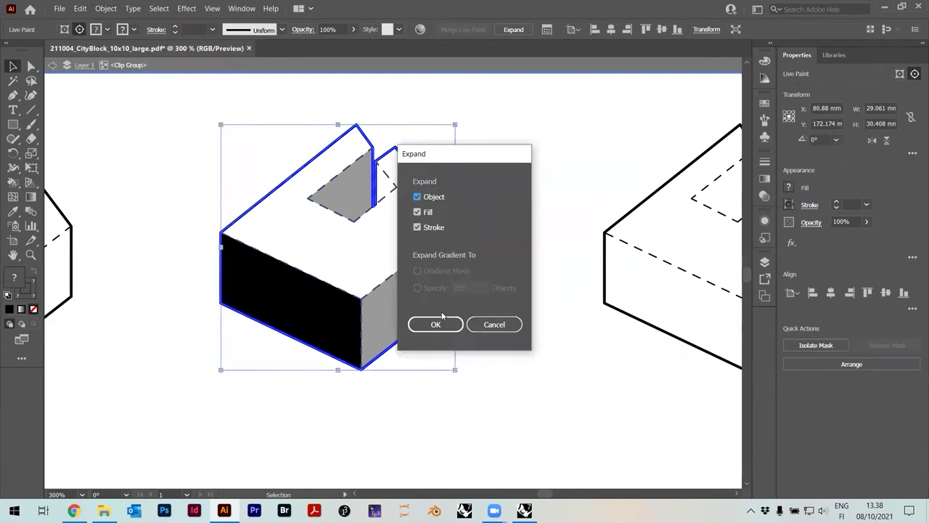
{"action": "left_click", "coordinate": [438, 323]}
Step: Try a black fill on the whole expanded block group, undo it, and deselect the block
{"action": "left_click", "coordinate": [440, 201]}
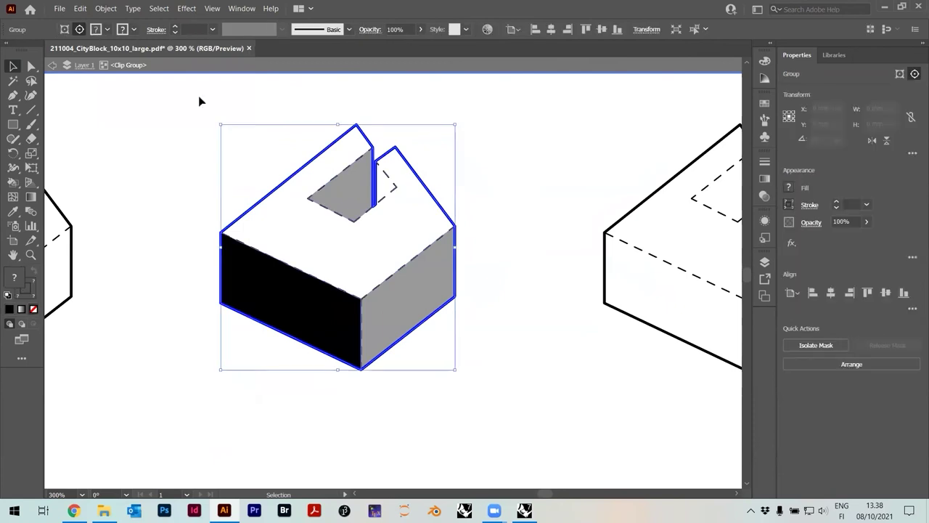
{"action": "left_click", "coordinate": [106, 30]}
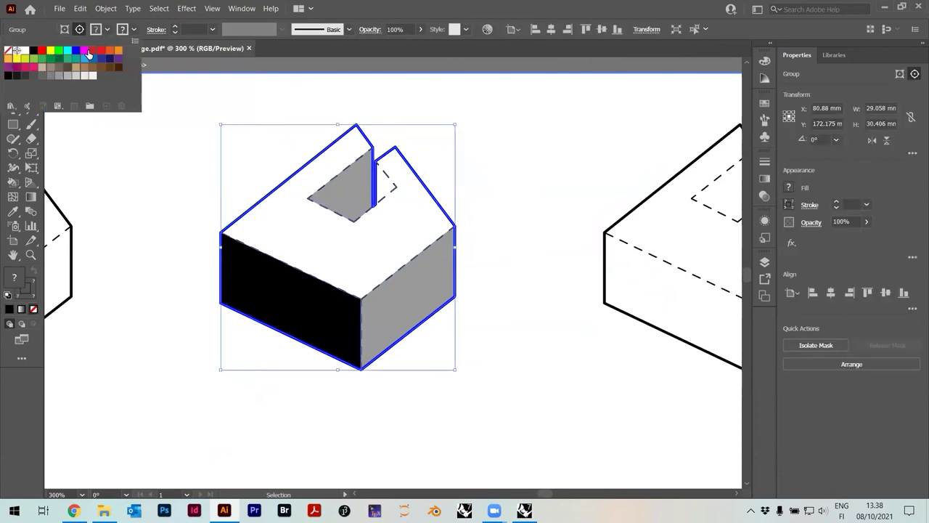
{"action": "left_click", "coordinate": [33, 50]}
{"action": "left_click", "coordinate": [175, 164]}
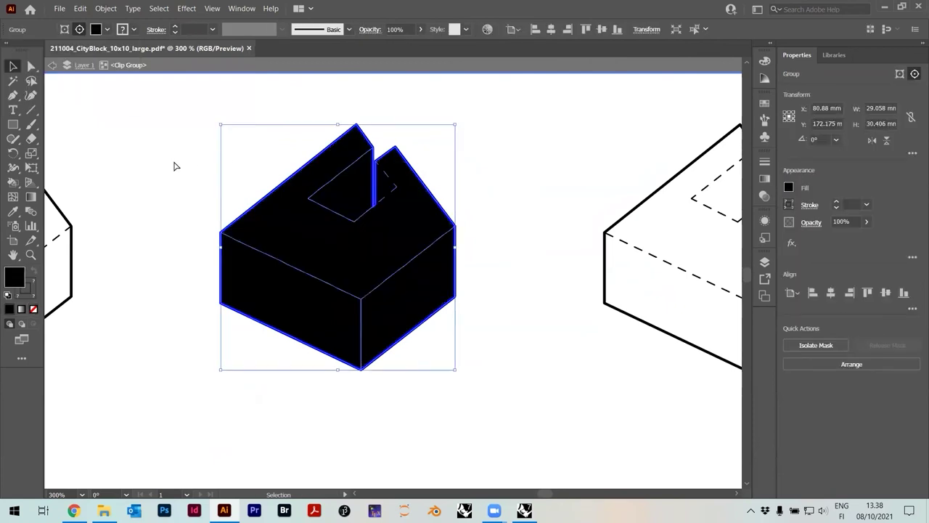
{"action": "key", "text": "ctrl+z"}
{"action": "left_click", "coordinate": [185, 178]}
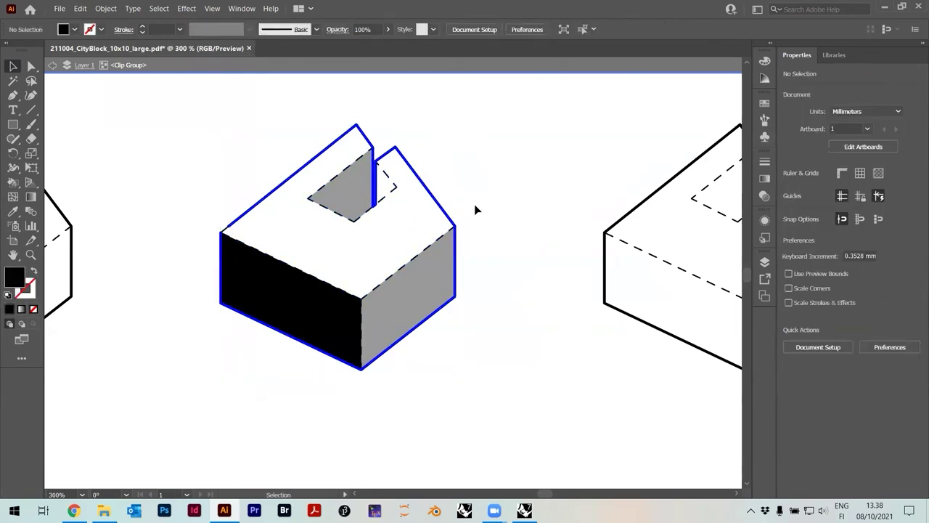
Step: Select the whole black-outlined block left of the painted one and turn it into a Live Paint group
{"action": "scroll", "coordinate": [453, 231], "scroll_direction": "down", "scroll_amount": 2, "text": "alt"}
{"action": "scroll", "coordinate": [165, 222], "scroll_direction": "up", "scroll_amount": 2, "text": "alt"}
{"action": "left_click_drag", "start_coordinate": [104, 134], "coordinate": [312, 343]}
{"action": "key", "text": "k"}
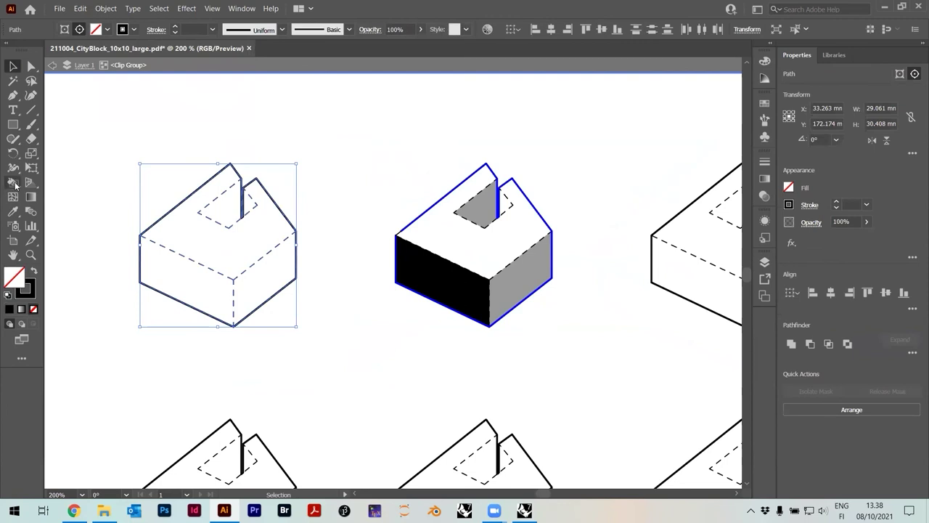
{"action": "left_click", "coordinate": [209, 237]}
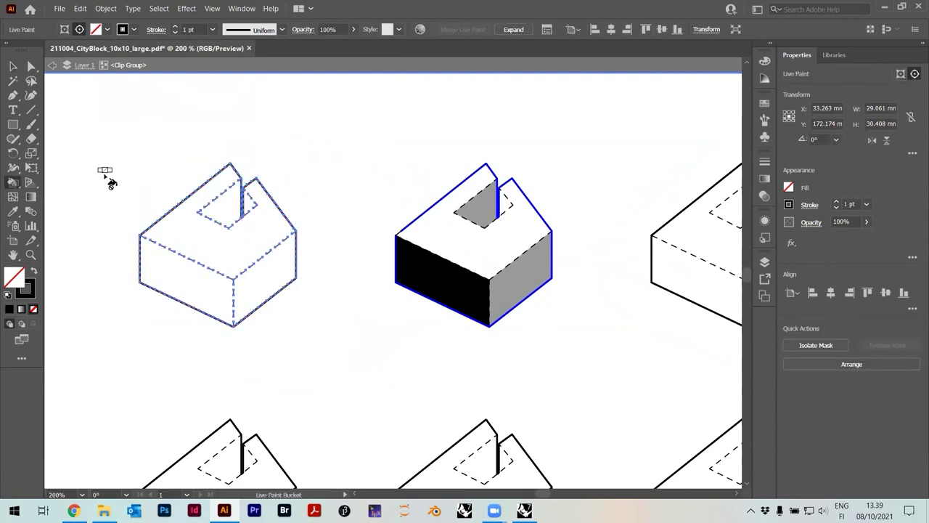
Step: Deselect the new Live Paint group and paint its left front face black
{"action": "left_click", "coordinate": [12, 66]}
{"action": "left_click", "coordinate": [79, 93]}
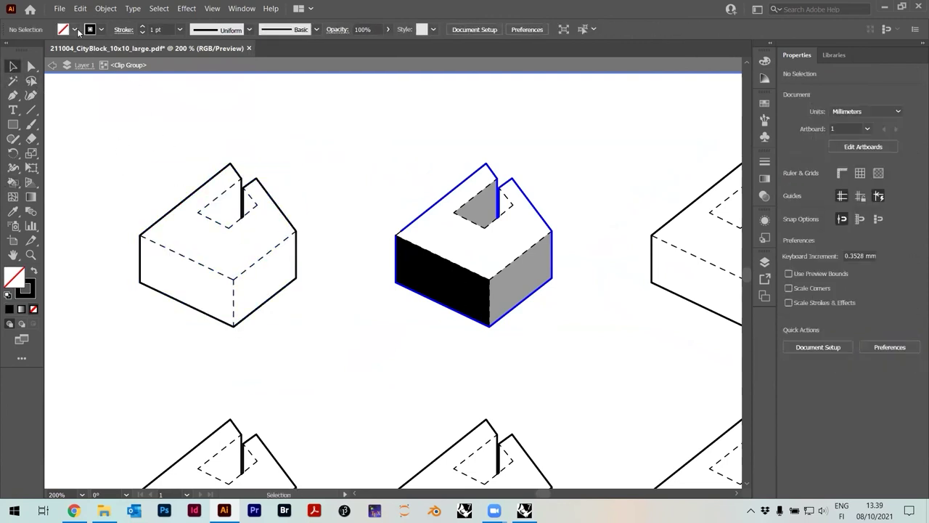
{"action": "left_click", "coordinate": [75, 29]}
{"action": "left_click", "coordinate": [33, 52]}
{"action": "key", "text": "k"}
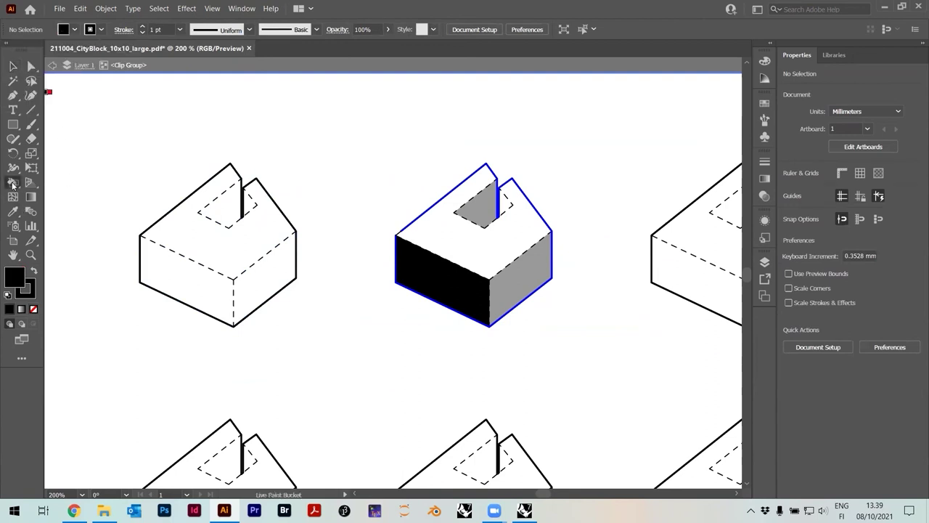
{"action": "left_click", "coordinate": [181, 273]}
{"action": "key", "text": "v"}
Step: Choose the mid-grey fill and paint the right front face of the black-outlined block
{"action": "left_click", "coordinate": [75, 29]}
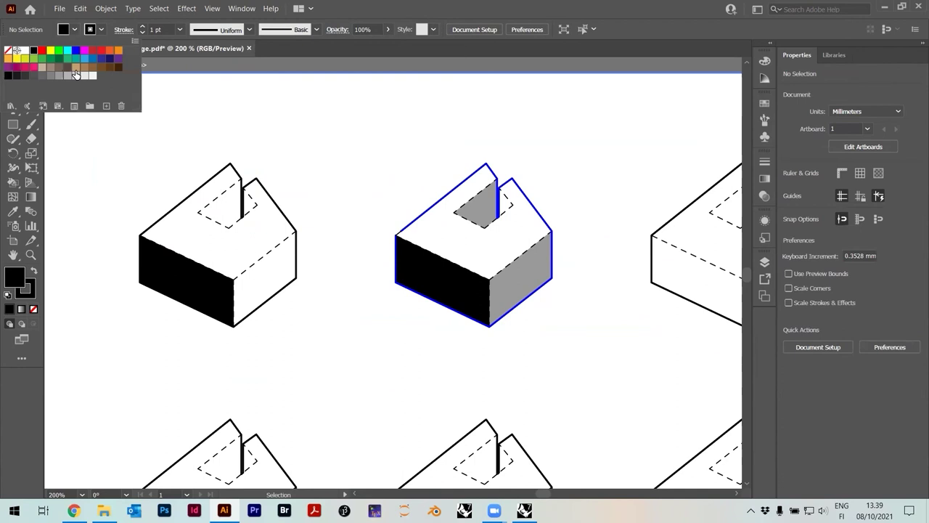
{"action": "left_click", "coordinate": [63, 80]}
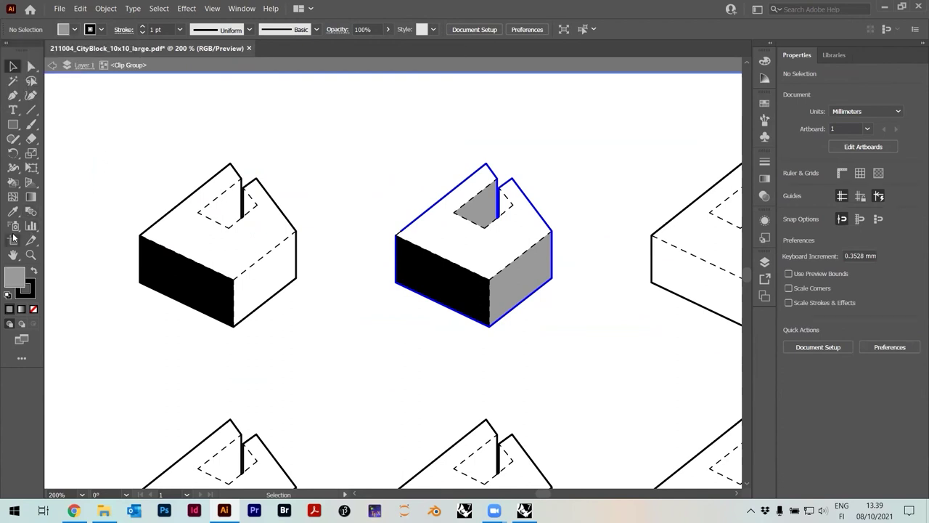
{"action": "left_click", "coordinate": [14, 185]}
{"action": "left_click", "coordinate": [263, 283]}
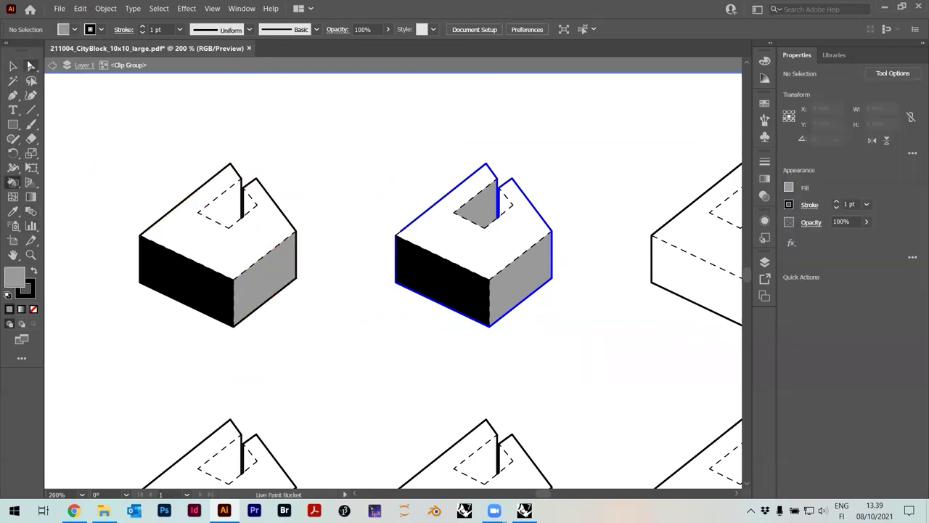
{"action": "key", "text": "v"}
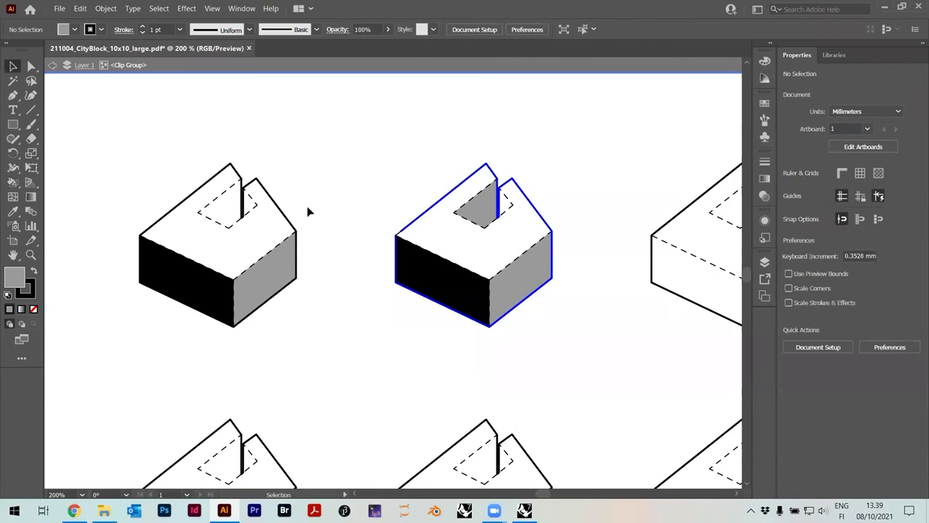
Step: Examine the two shaded blocks up close and in comparison with the unpainted blocks around them
{"action": "scroll", "coordinate": [298, 186], "scroll_direction": "down", "scroll_amount": 2, "text": "alt"}
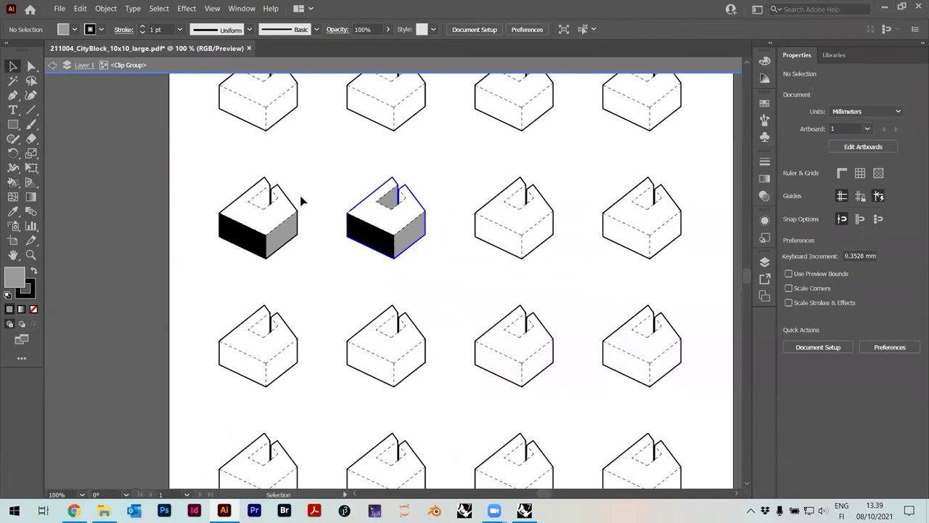
{"action": "scroll", "coordinate": [531, 313], "scroll_direction": "down", "scroll_amount": 2, "text": "alt"}
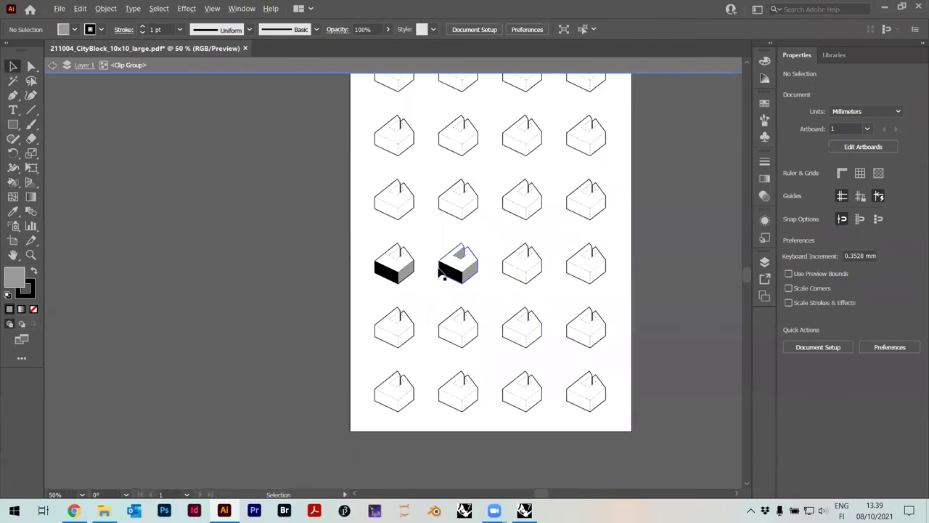
{"action": "scroll", "coordinate": [439, 270], "scroll_direction": "up", "scroll_amount": 4, "text": "alt"}
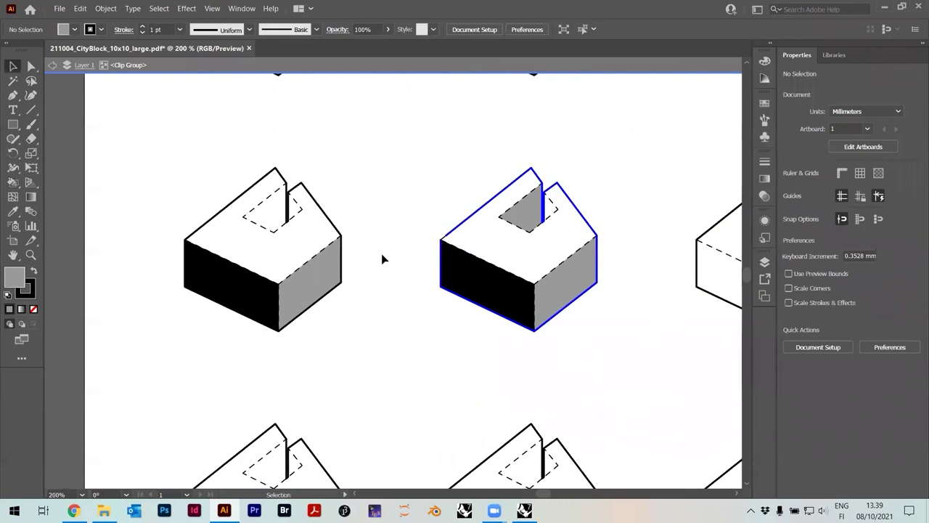
{"action": "scroll", "coordinate": [120, 205], "scroll_direction": "down", "scroll_amount": 2, "text": "alt"}
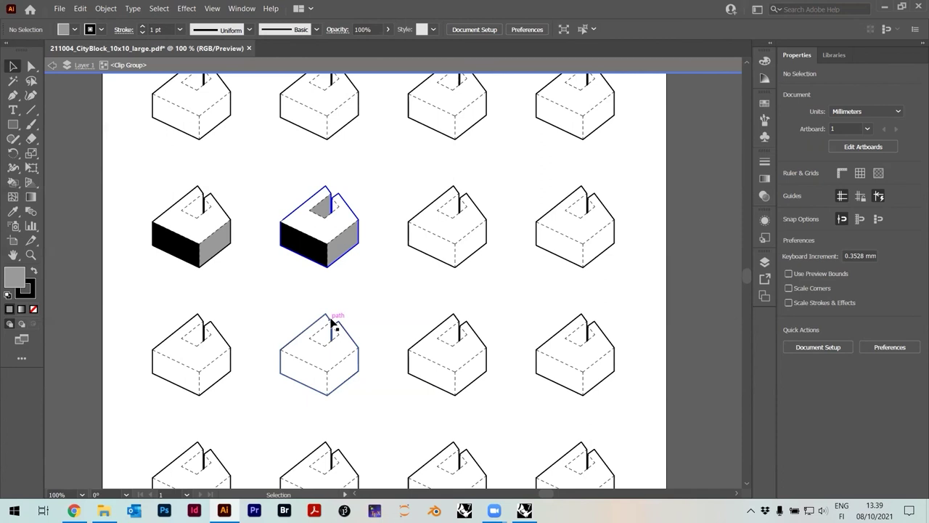
{"action": "scroll", "coordinate": [306, 290], "scroll_direction": "up", "scroll_amount": 1}
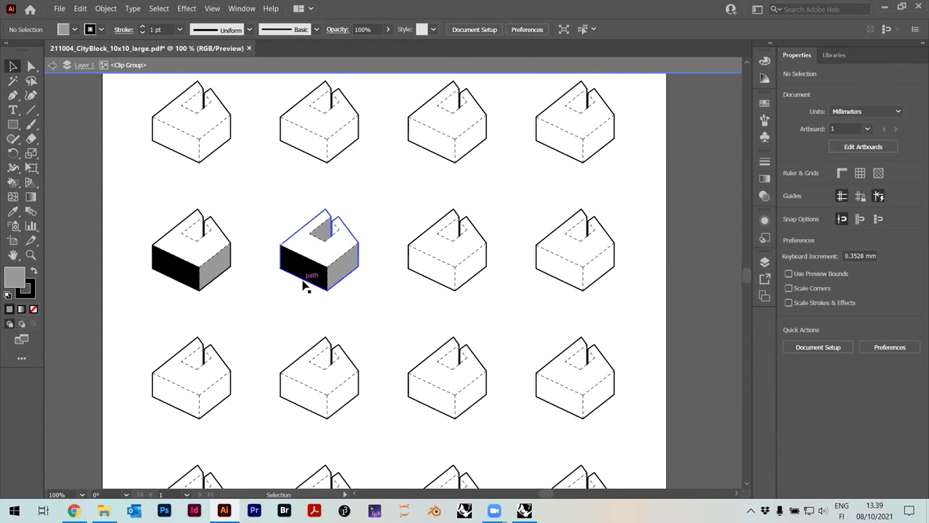
{"action": "scroll", "coordinate": [306, 287], "scroll_direction": "up", "scroll_amount": 2, "text": "alt"}
{"action": "scroll", "coordinate": [348, 305], "scroll_direction": "down", "scroll_amount": 1, "text": "alt"}
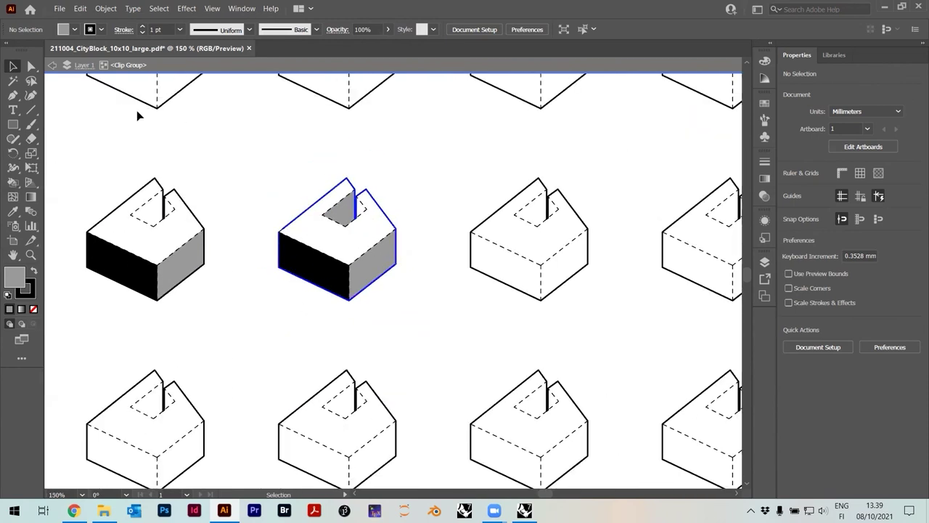
{"action": "scroll", "coordinate": [139, 280], "scroll_direction": "down", "scroll_amount": 1, "text": "alt"}
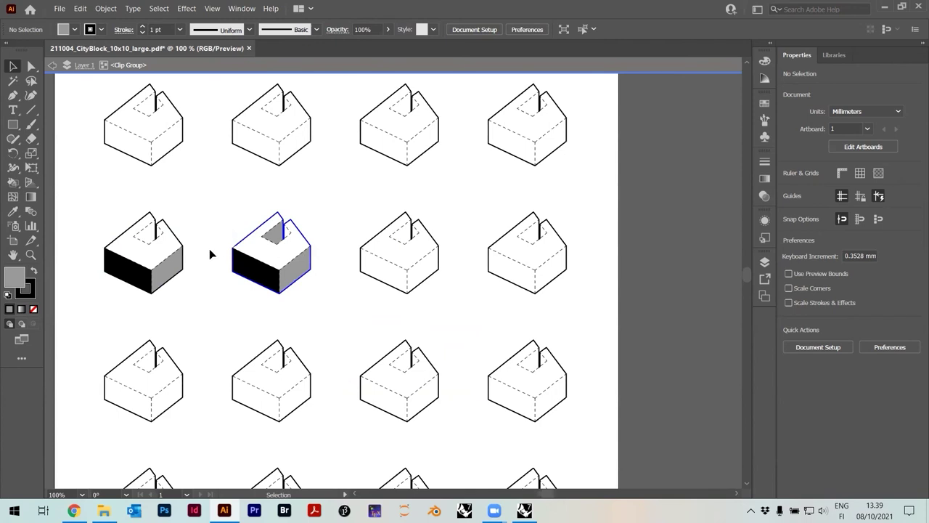
Step: Check the layer structure of the isolated clip group
{"action": "left_click", "coordinate": [764, 263]}
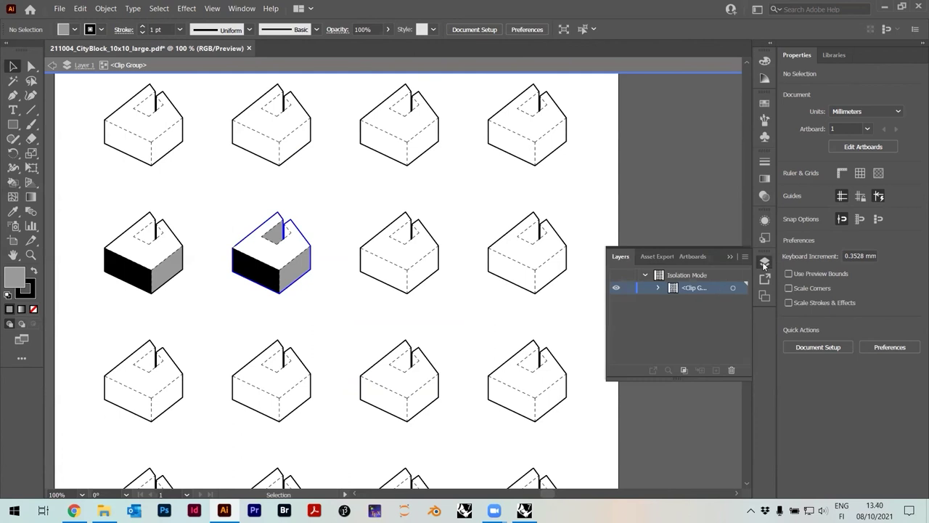
{"action": "left_click", "coordinate": [764, 266]}
{"action": "scroll", "coordinate": [577, 234], "scroll_direction": "down", "scroll_amount": 1, "text": "alt"}
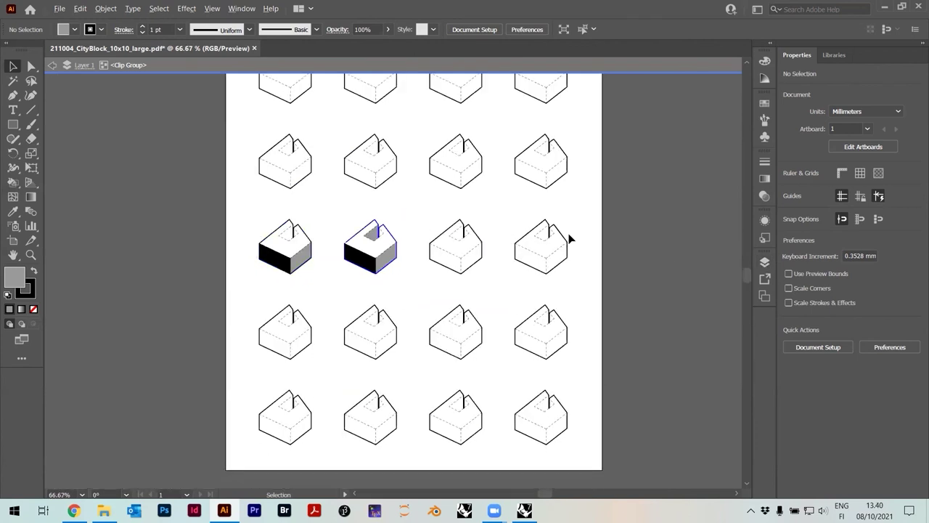
{"action": "scroll", "coordinate": [570, 238], "scroll_direction": "down", "scroll_amount": 1, "text": "alt"}
{"action": "scroll", "coordinate": [483, 245], "scroll_direction": "up", "scroll_amount": 1, "text": "alt"}
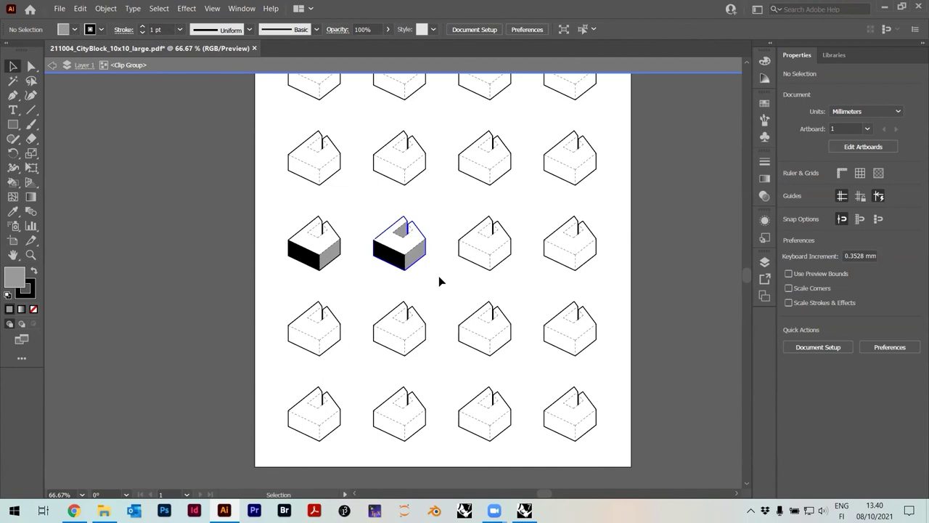
Step: Exit isolation mode on the clip group and return to the full page of blocks
{"action": "key", "text": "Escape"}
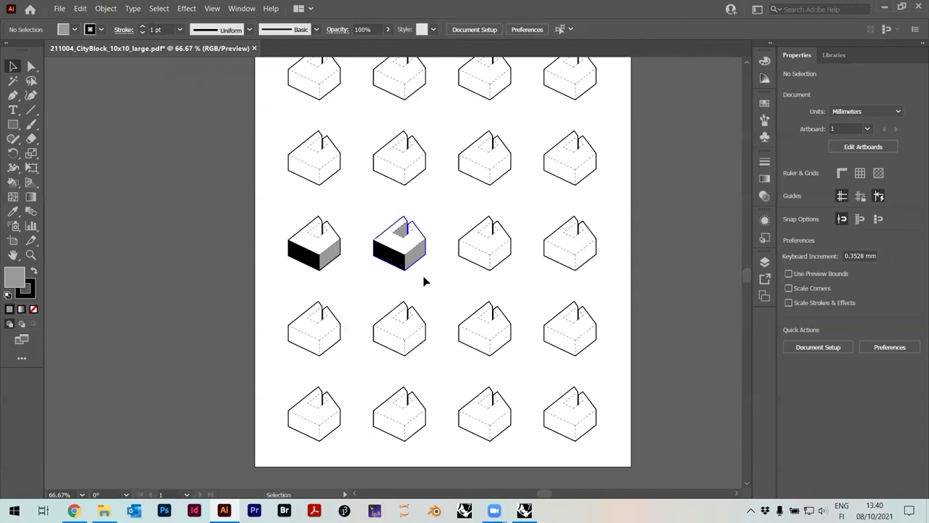
{"action": "scroll", "coordinate": [355, 265], "scroll_direction": "down", "scroll_amount": 1}
{"action": "scroll", "coordinate": [356, 269], "scroll_direction": "down", "scroll_amount": 3, "text": "alt"}
{"action": "scroll", "coordinate": [364, 277], "scroll_direction": "up", "scroll_amount": 1}
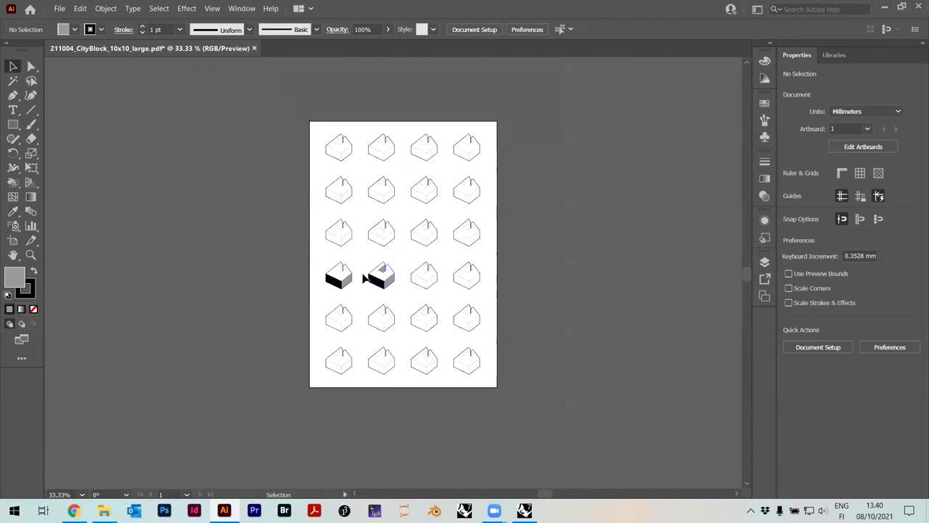